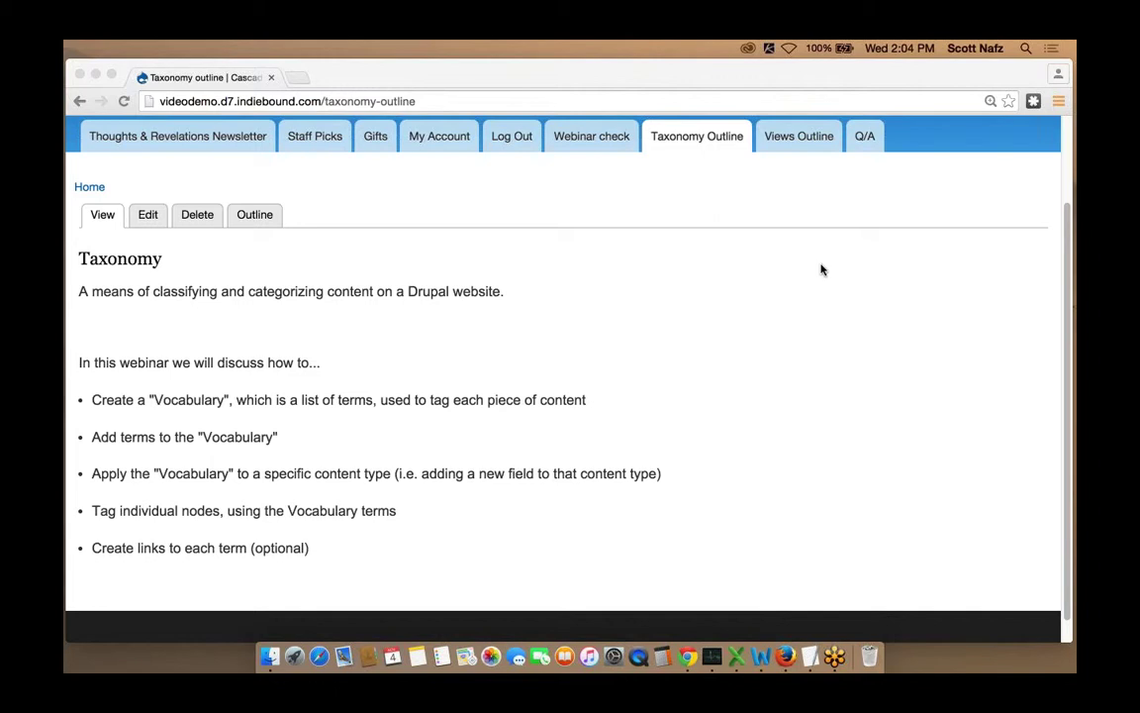
scroll(820, 269, "up", 1)
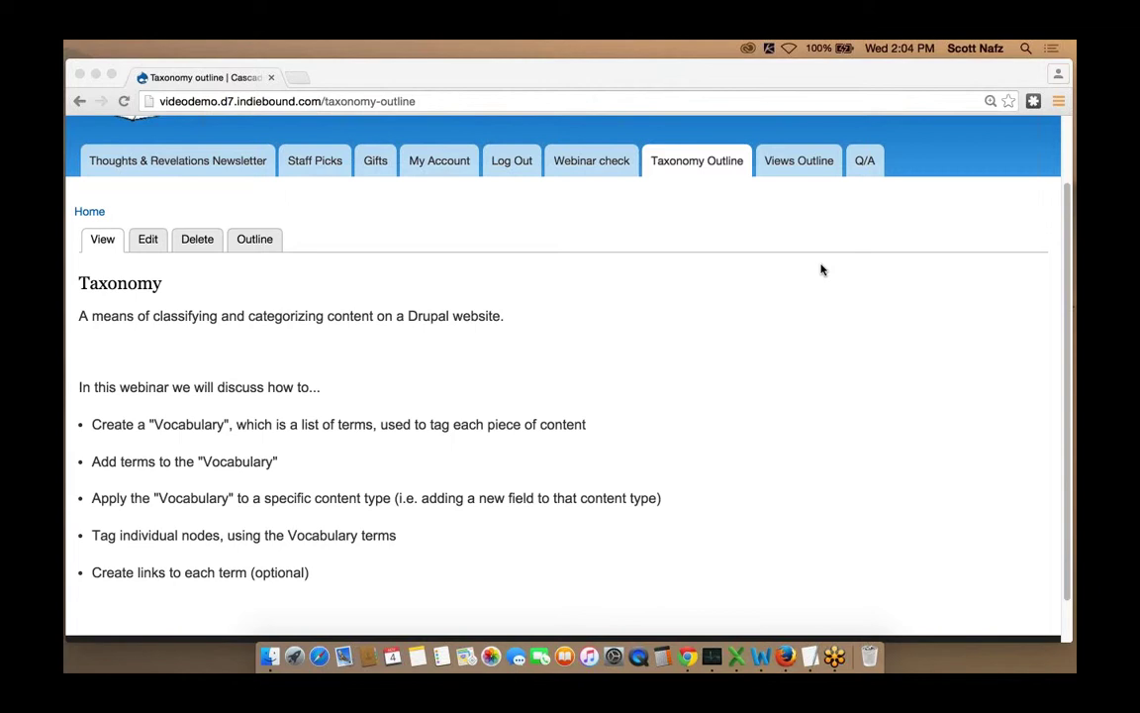
scroll(820, 269, "up", 3)
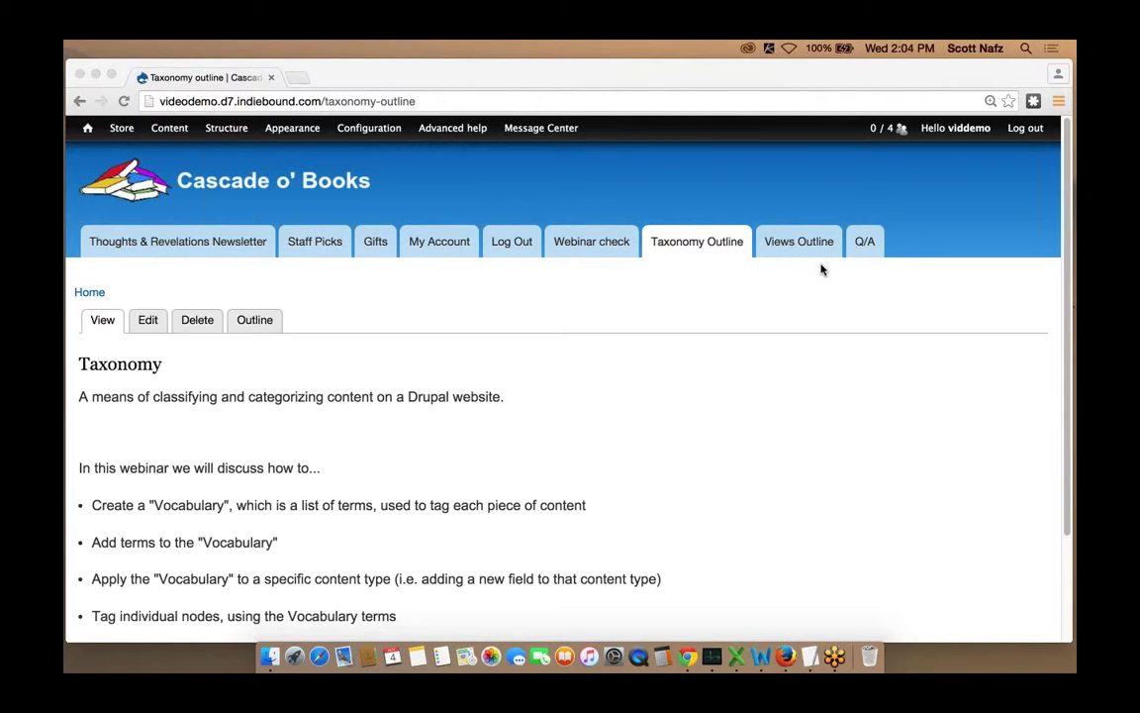
scroll(458, 405, "down", 1)
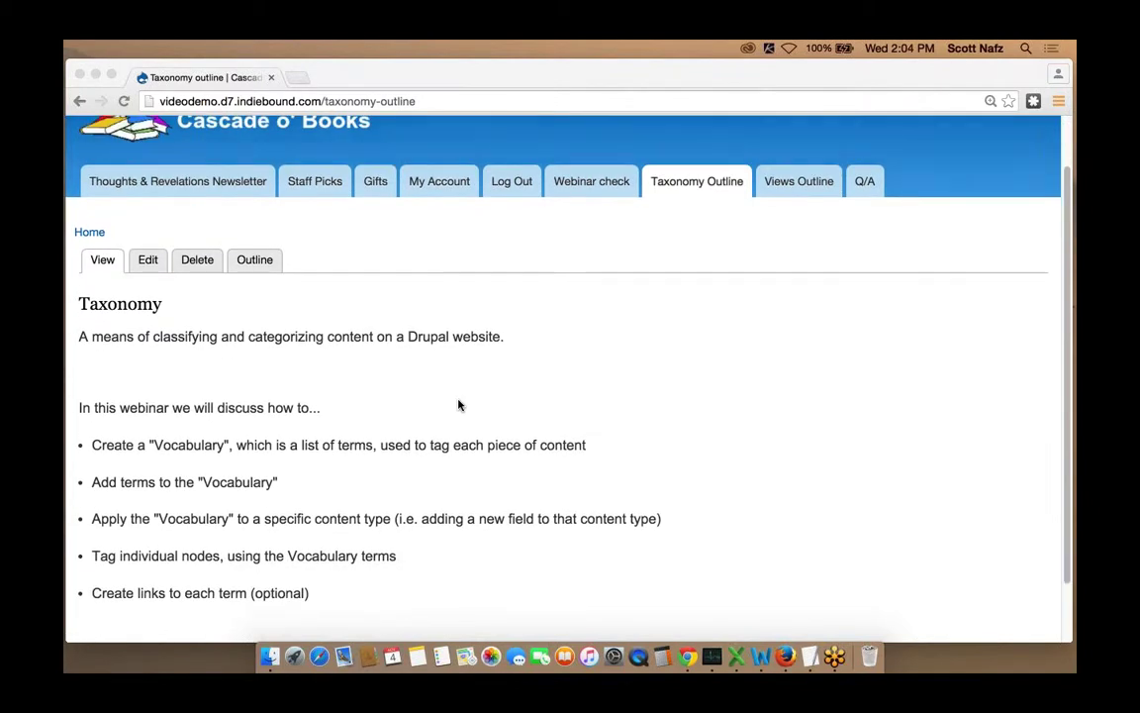
scroll(458, 405, "down", 1)
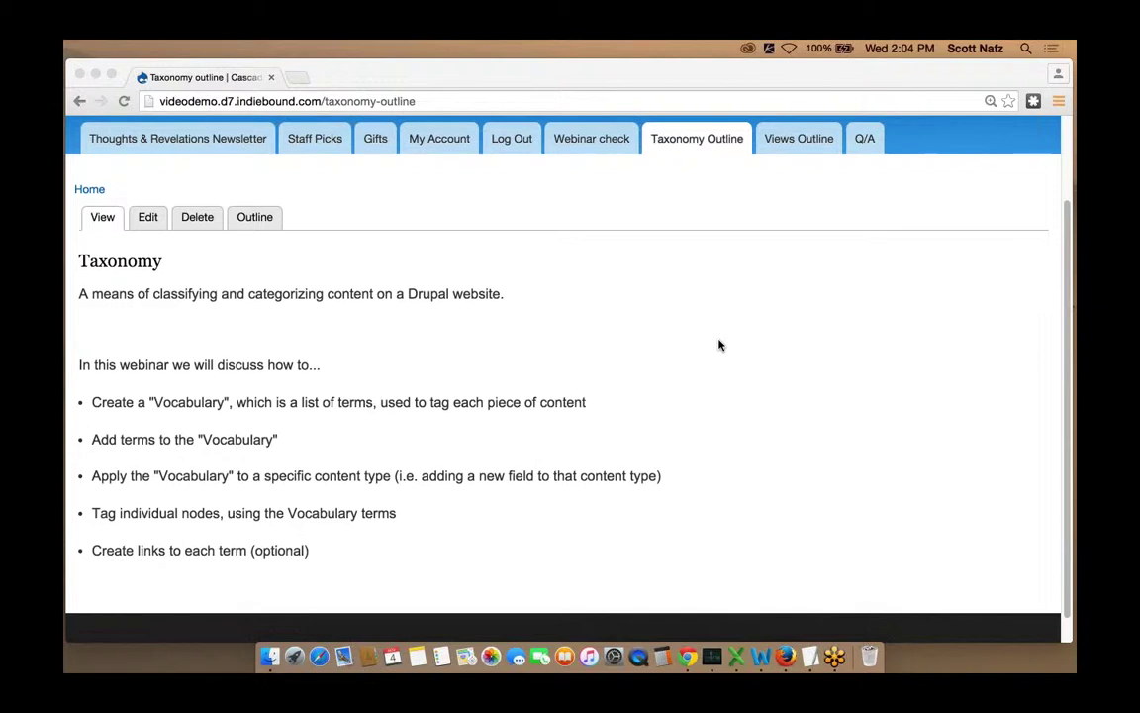
scroll(720, 344, "down", 1)
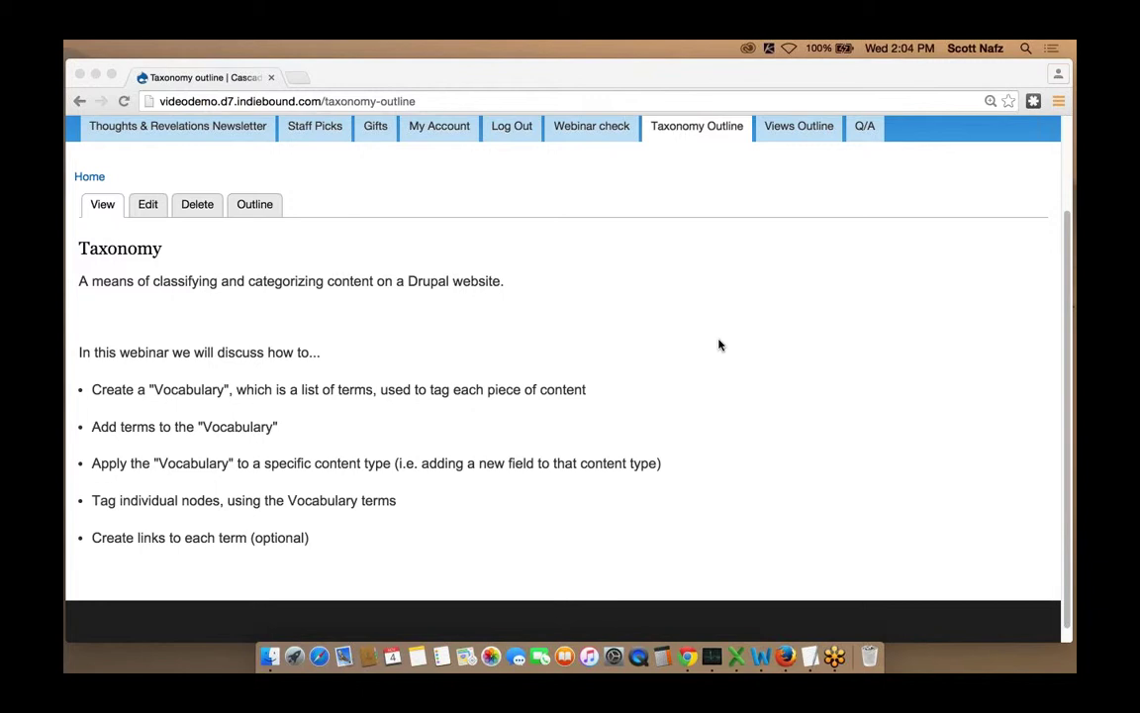
Step: Open the site's Taxonomy administration page
scroll(719, 344, "up", 3)
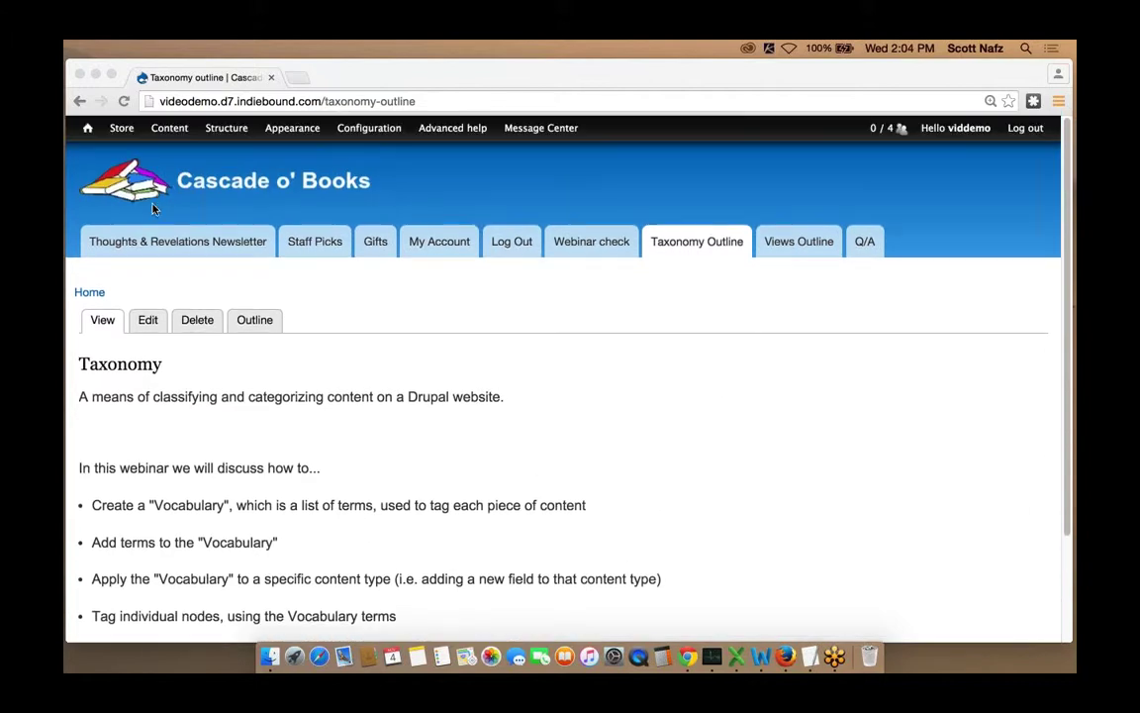
left_click(227, 134)
left_click(226, 131)
mouse_move(227, 130)
left_click(226, 226)
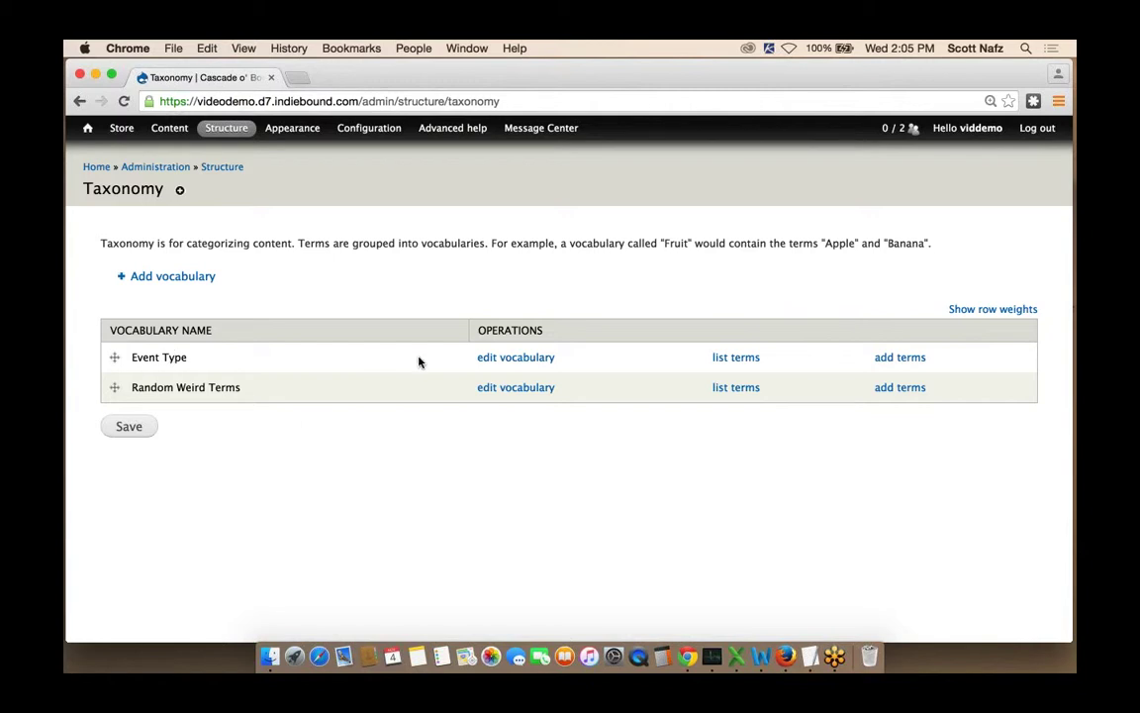
Step: Look through the terms of the Event Type and Random Weird Terms vocabularies and return to the vocabulary overview
left_click(731, 359)
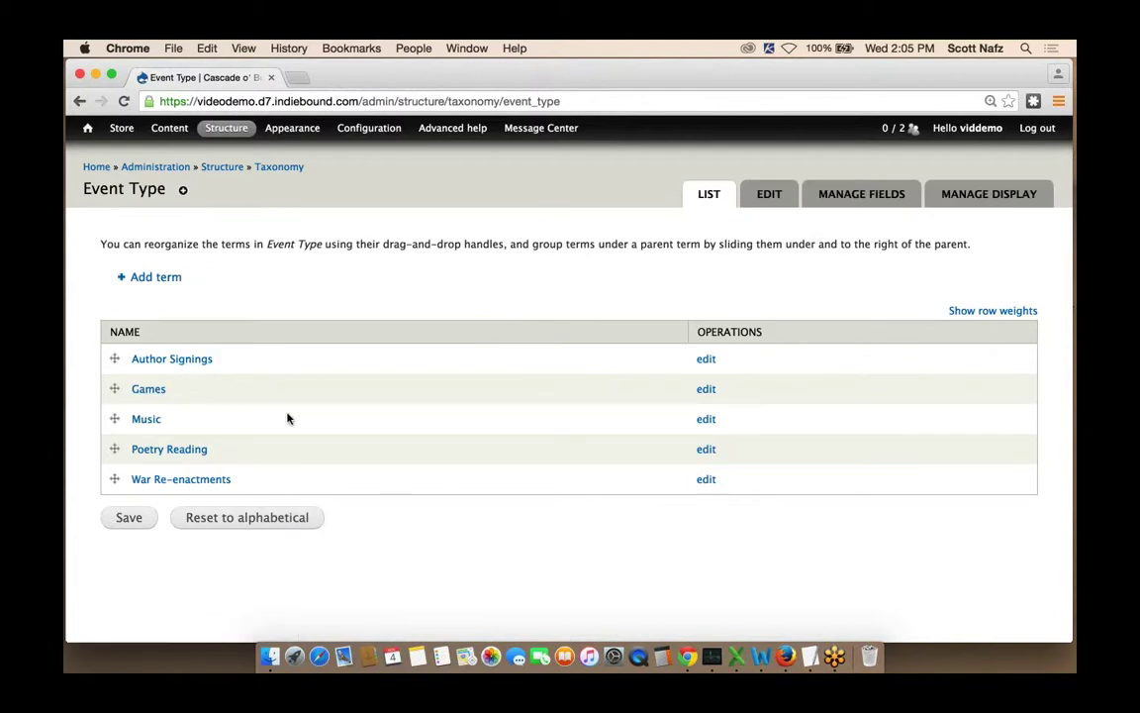
left_click(79, 101)
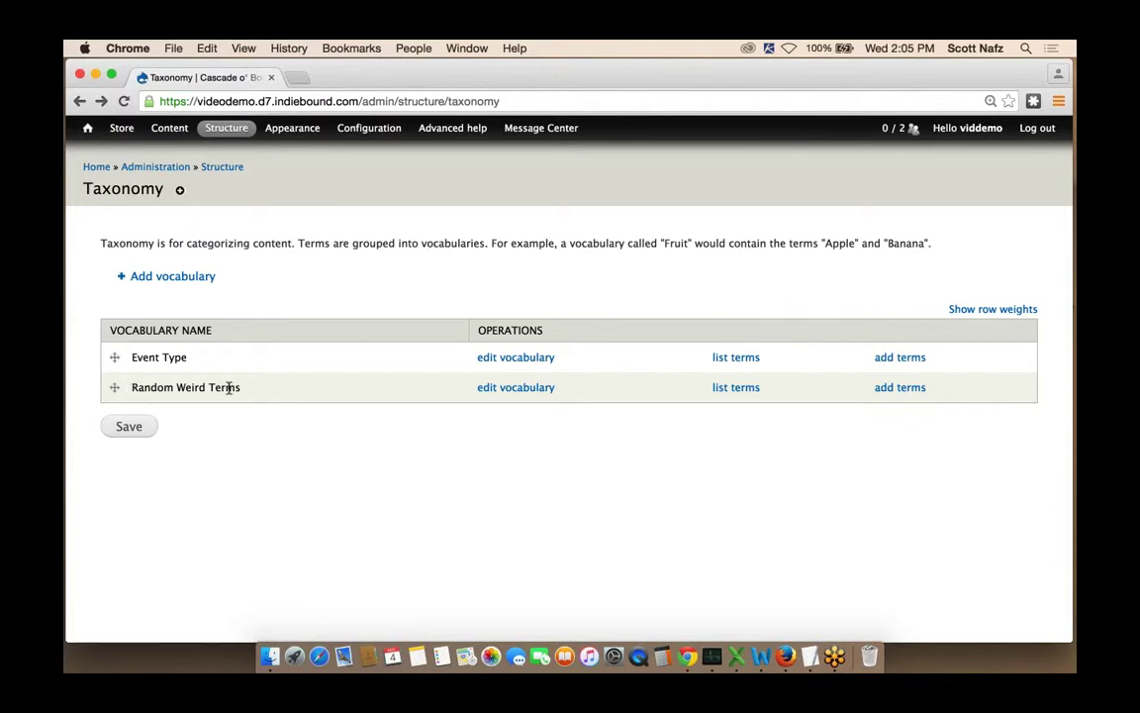
left_click(716, 388)
scroll(457, 386, "down", 1)
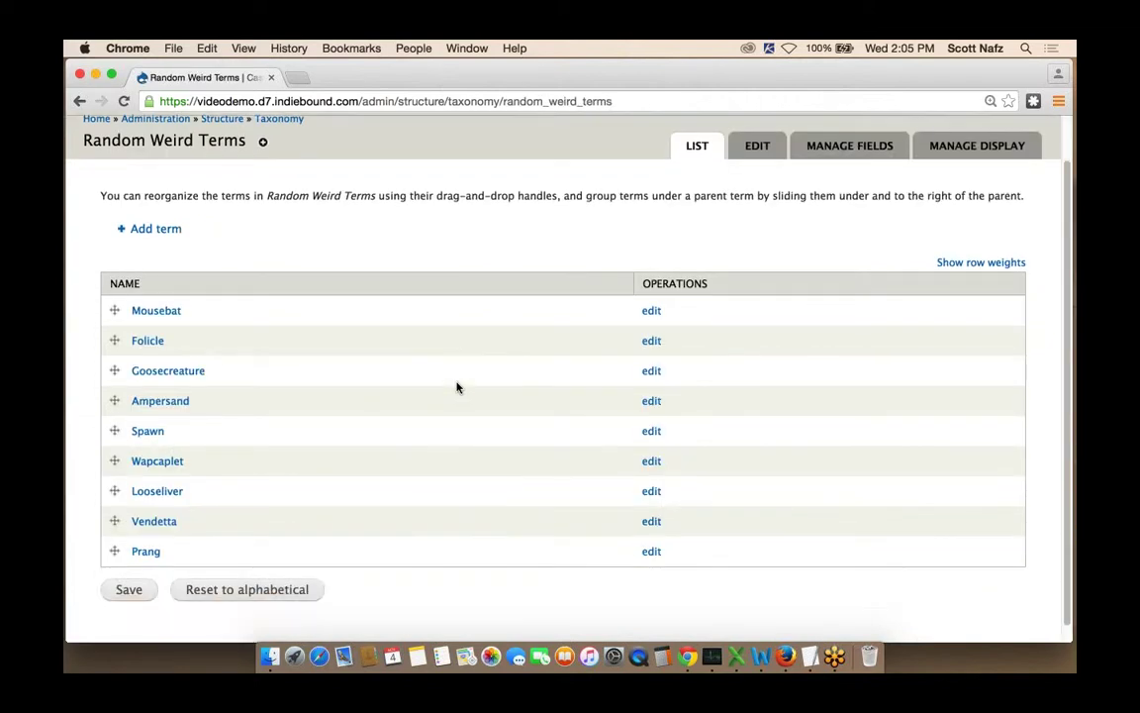
scroll(458, 386, "up", 1)
left_click(279, 148)
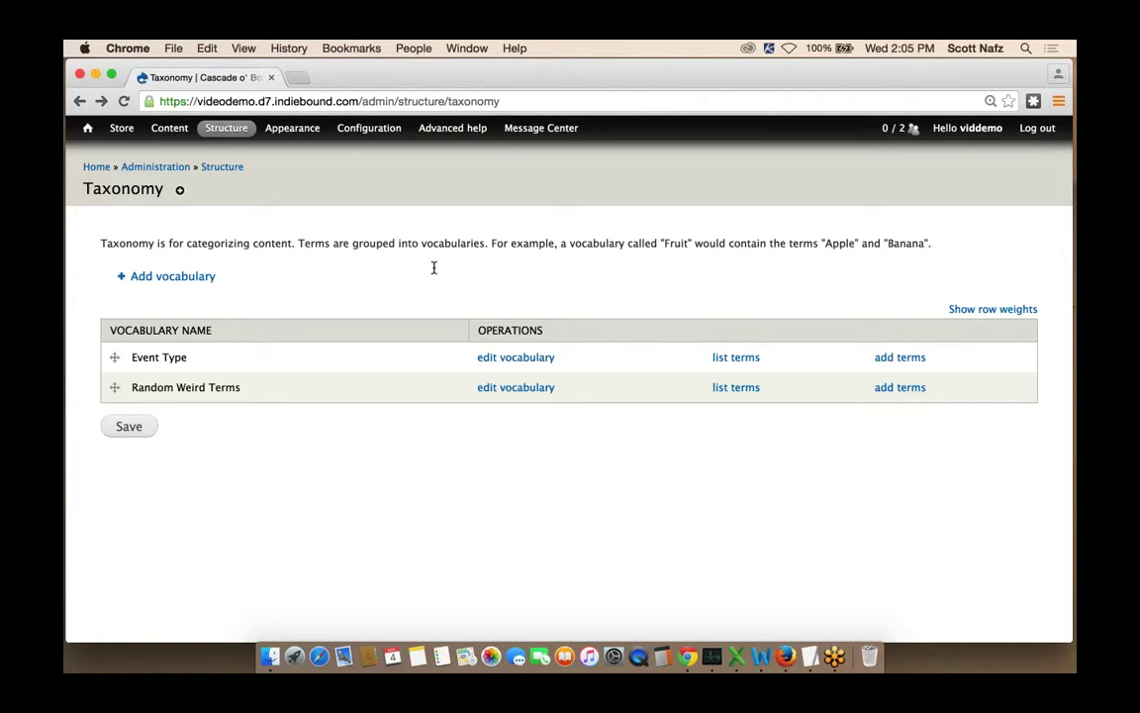
Step: Create and save a new vocabulary named "Gifts by Price" with the description "Gifts by Price"
mouse_move(227, 128)
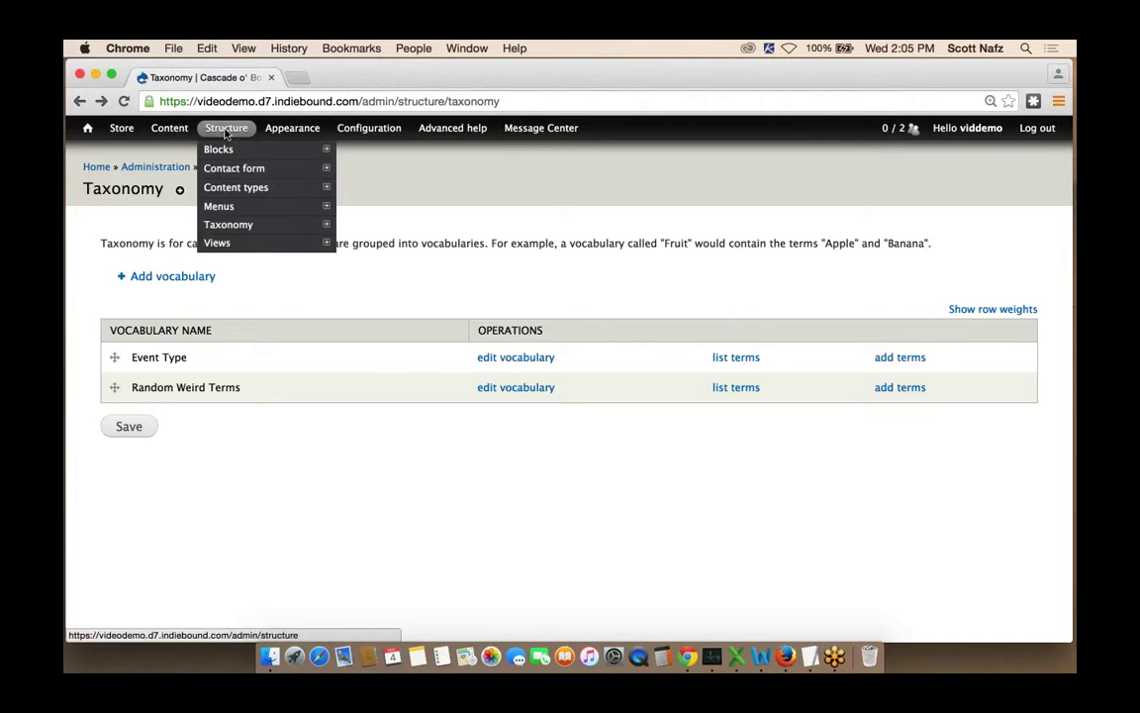
mouse_move(265, 225)
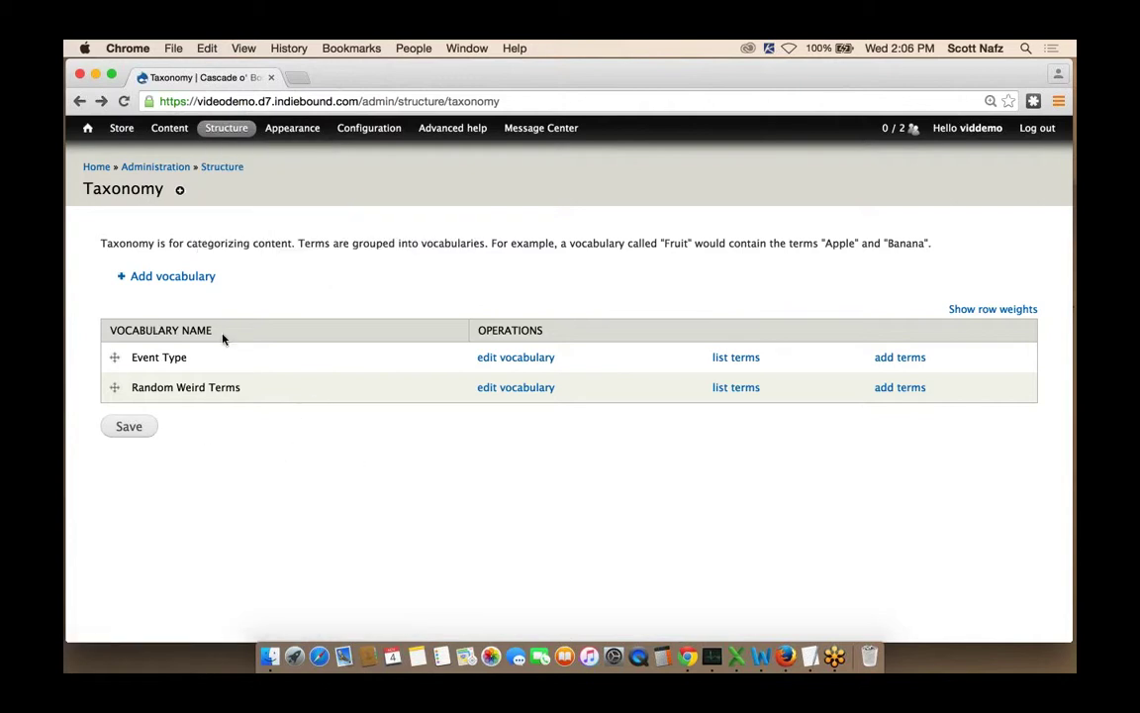
left_click(181, 280)
left_click(201, 257)
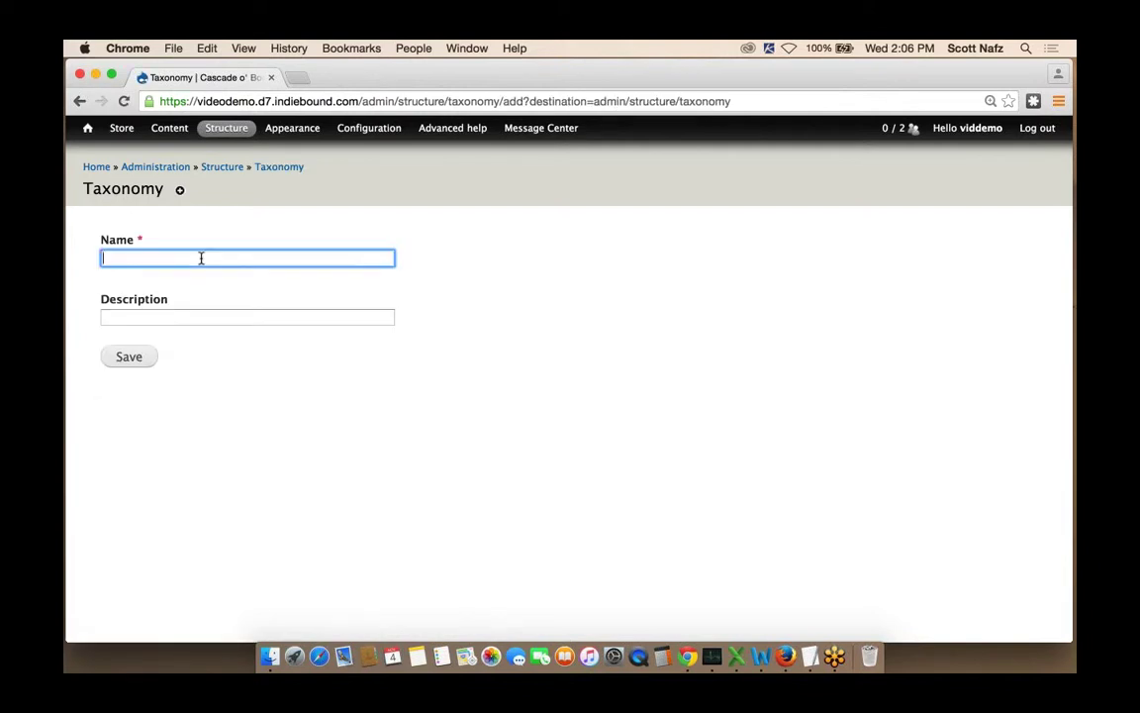
type("G")
left_click(154, 297)
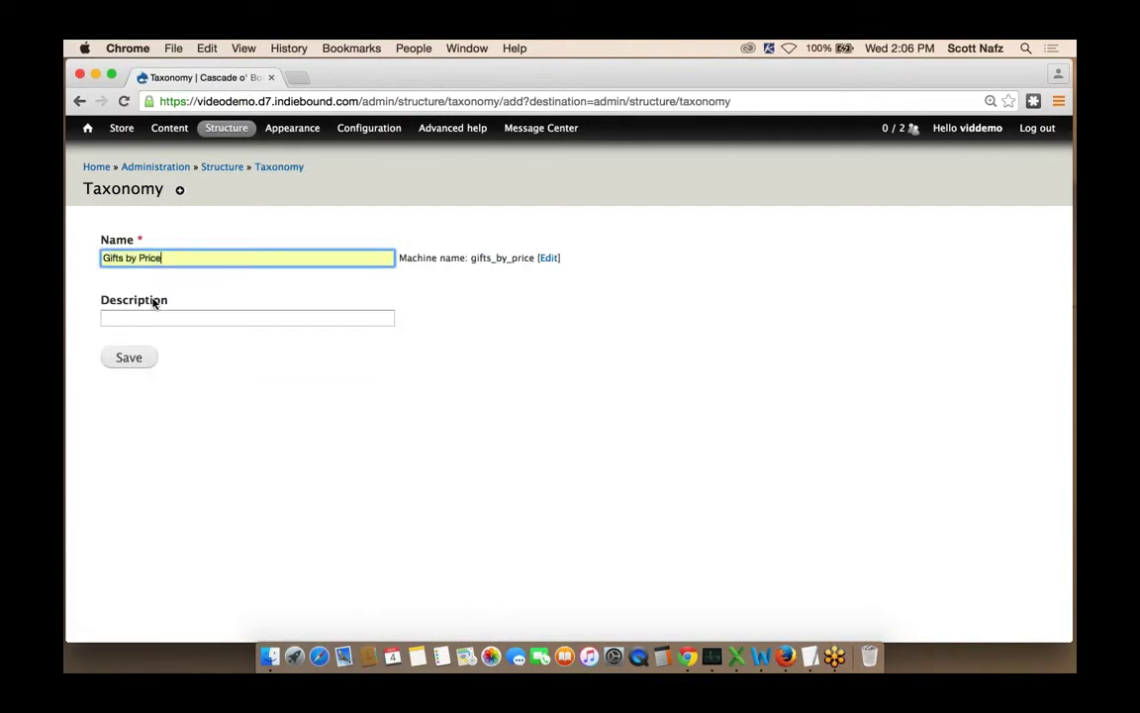
left_click(182, 315)
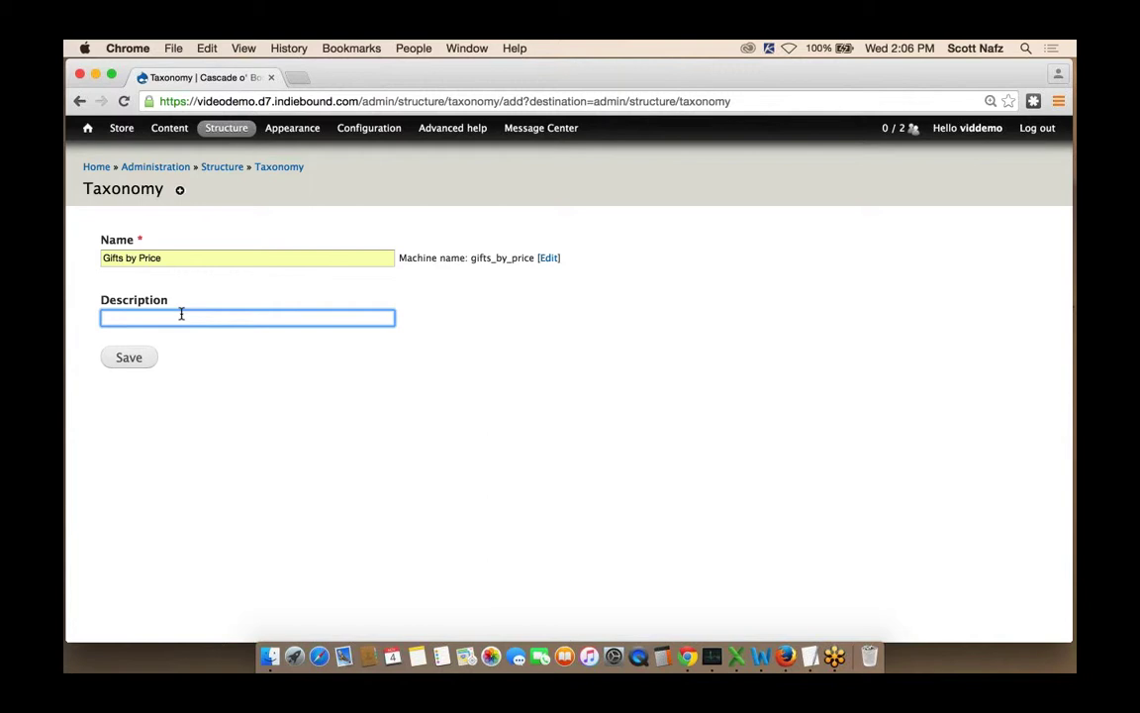
type("Gifts by Price")
left_click(209, 339)
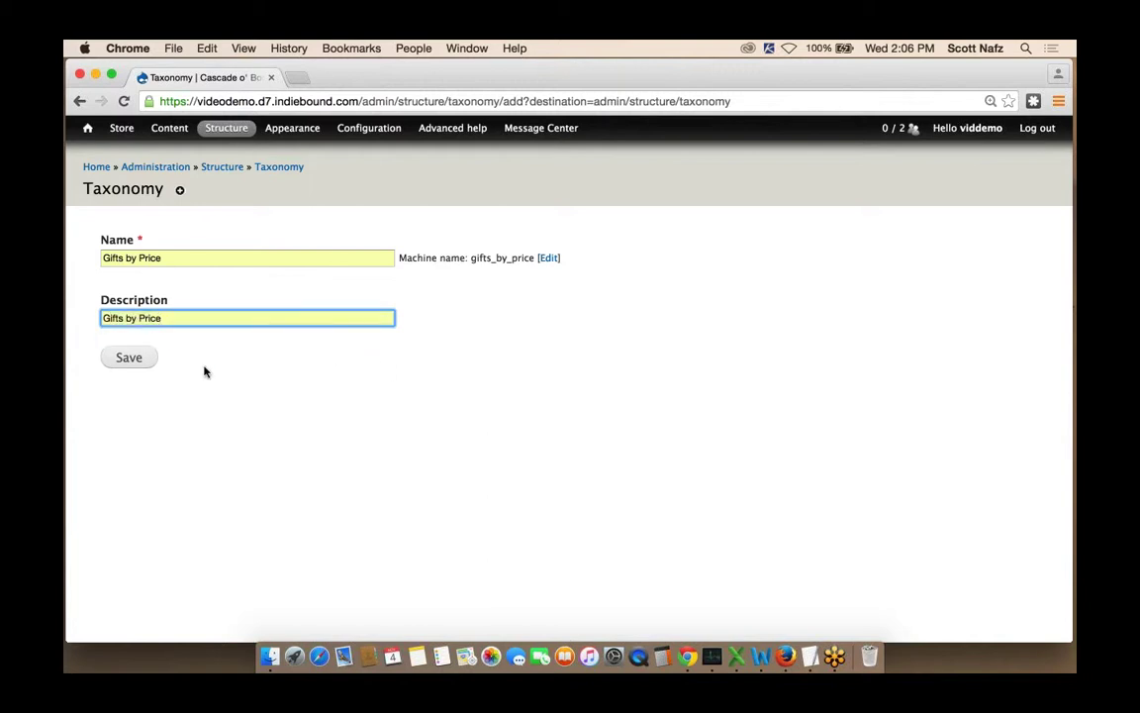
left_click(128, 359)
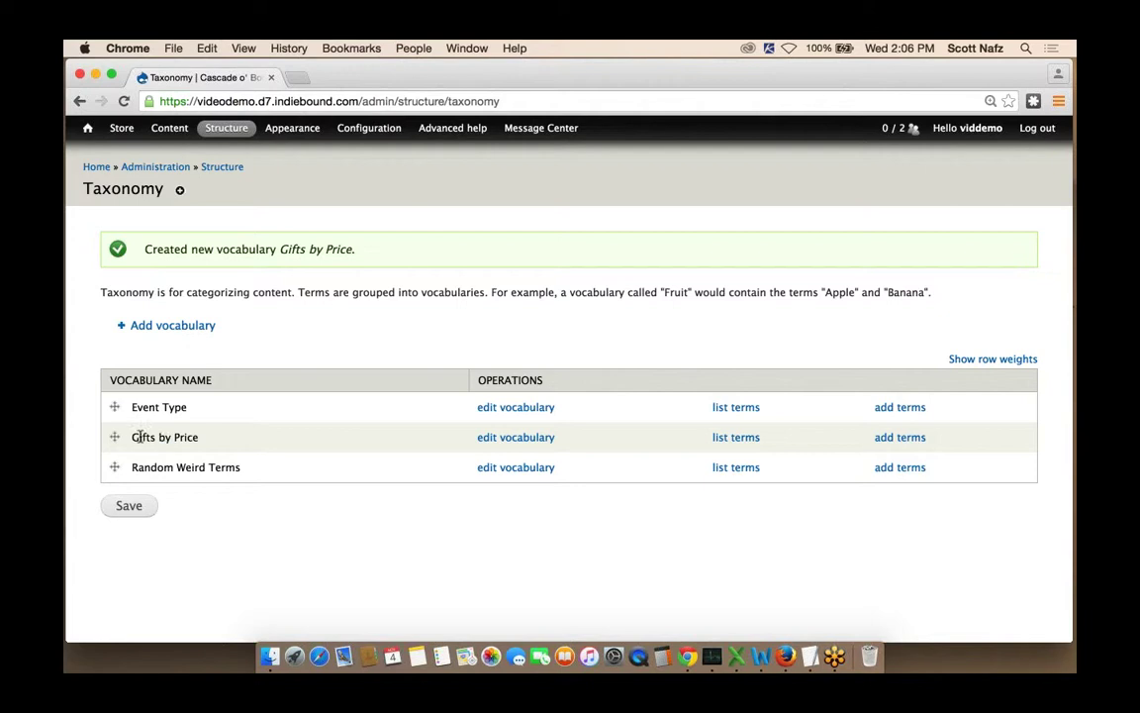
Step: Start a new term in the Gifts by Price vocabulary and name it "Under $20"
left_click_drag(133, 436, 212, 436)
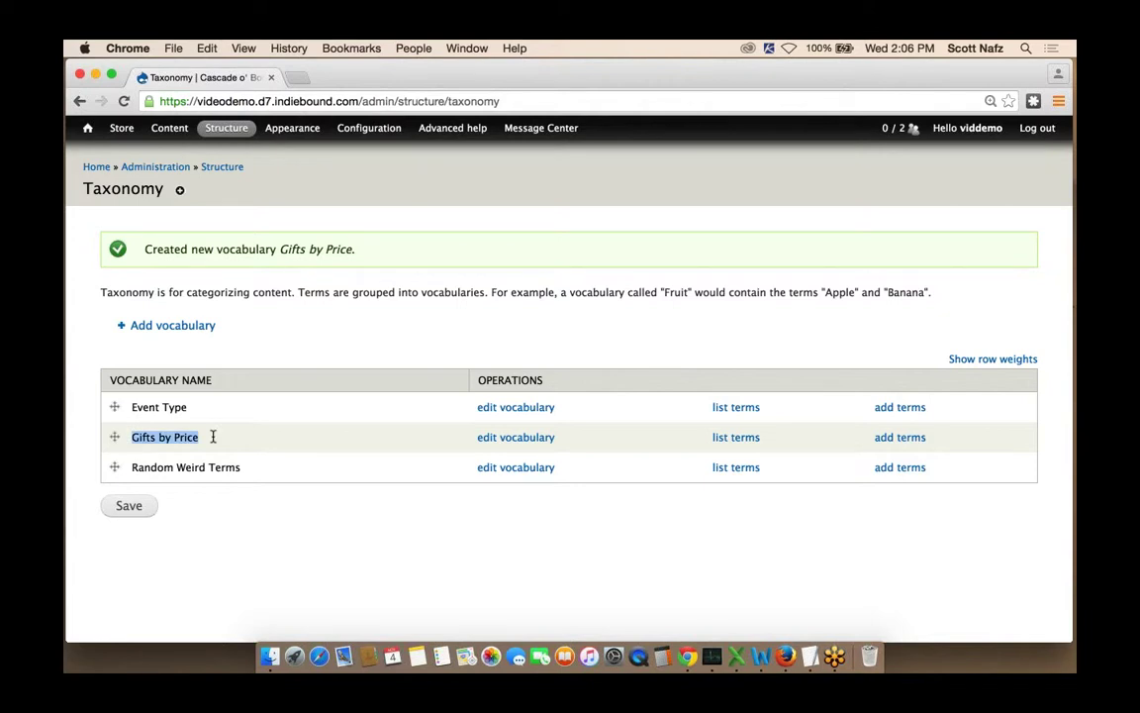
left_click(213, 437)
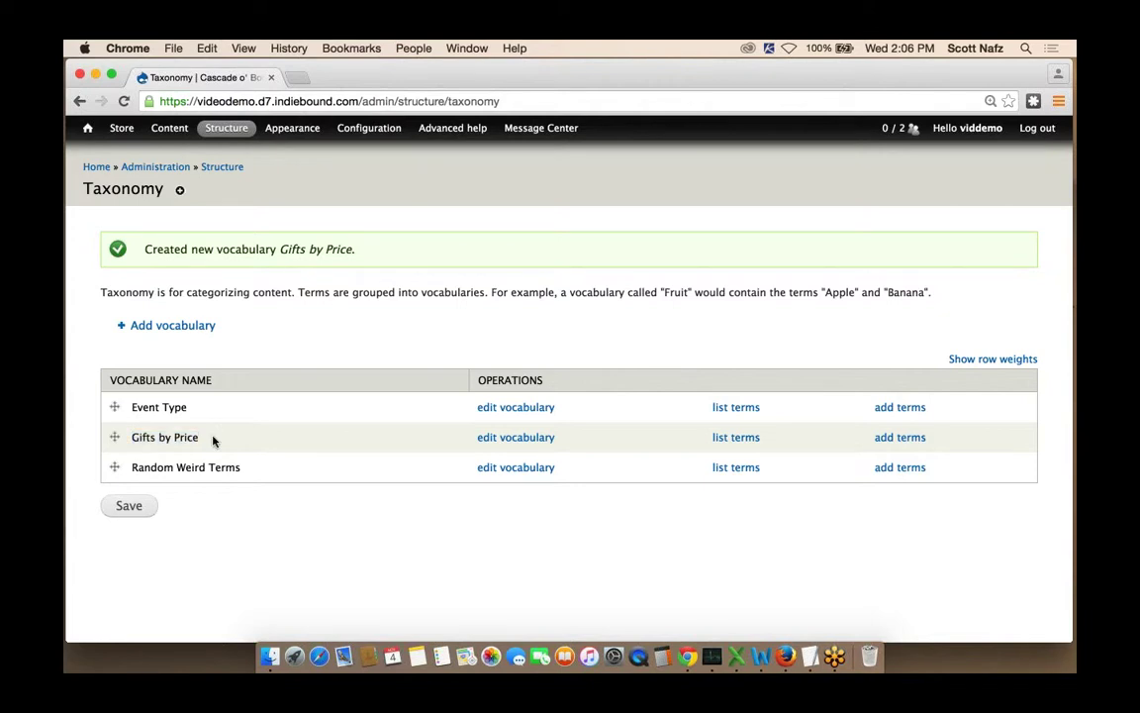
left_click(732, 438)
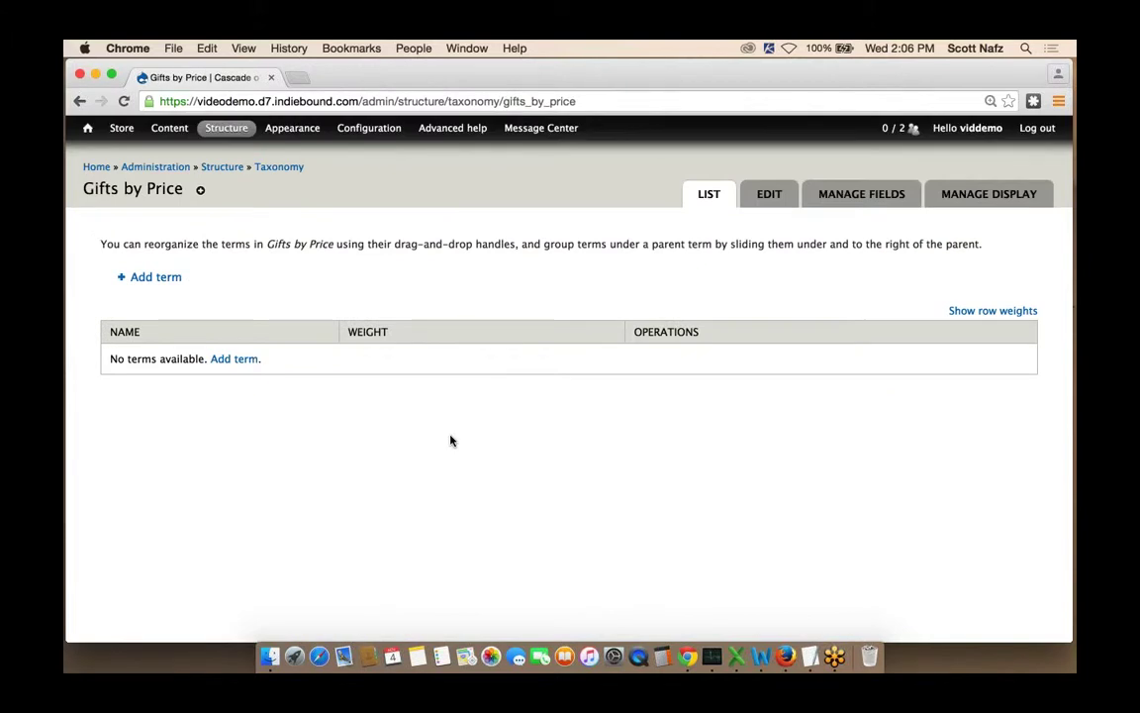
left_click(150, 279)
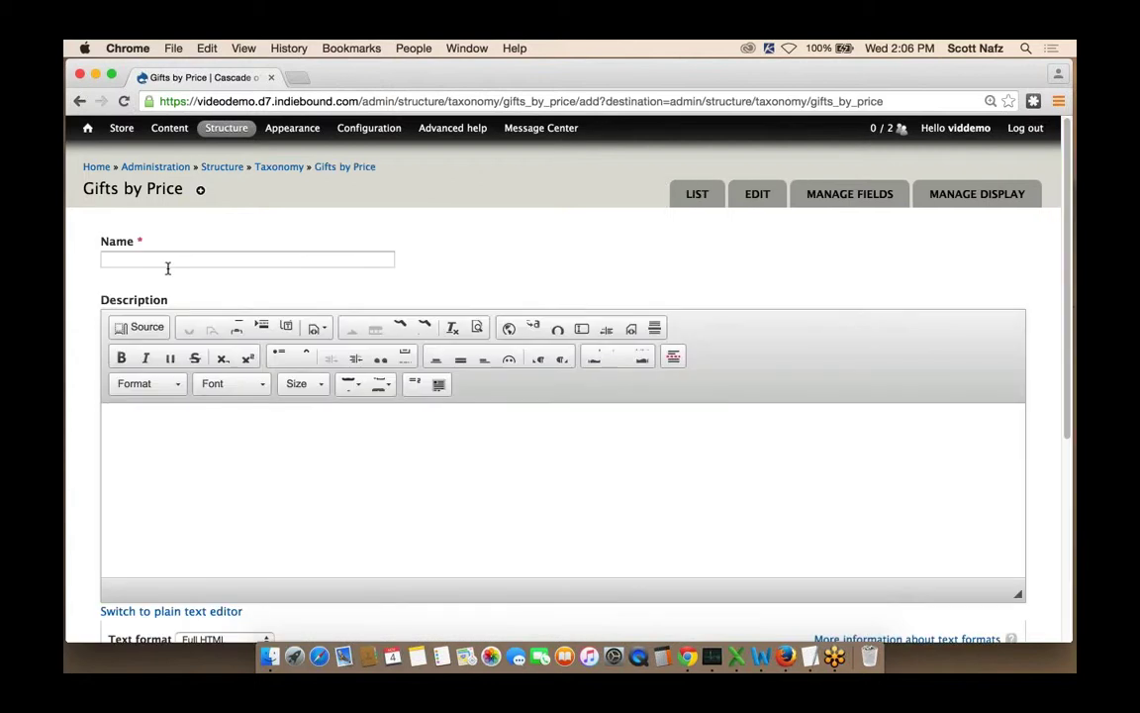
left_click(171, 259)
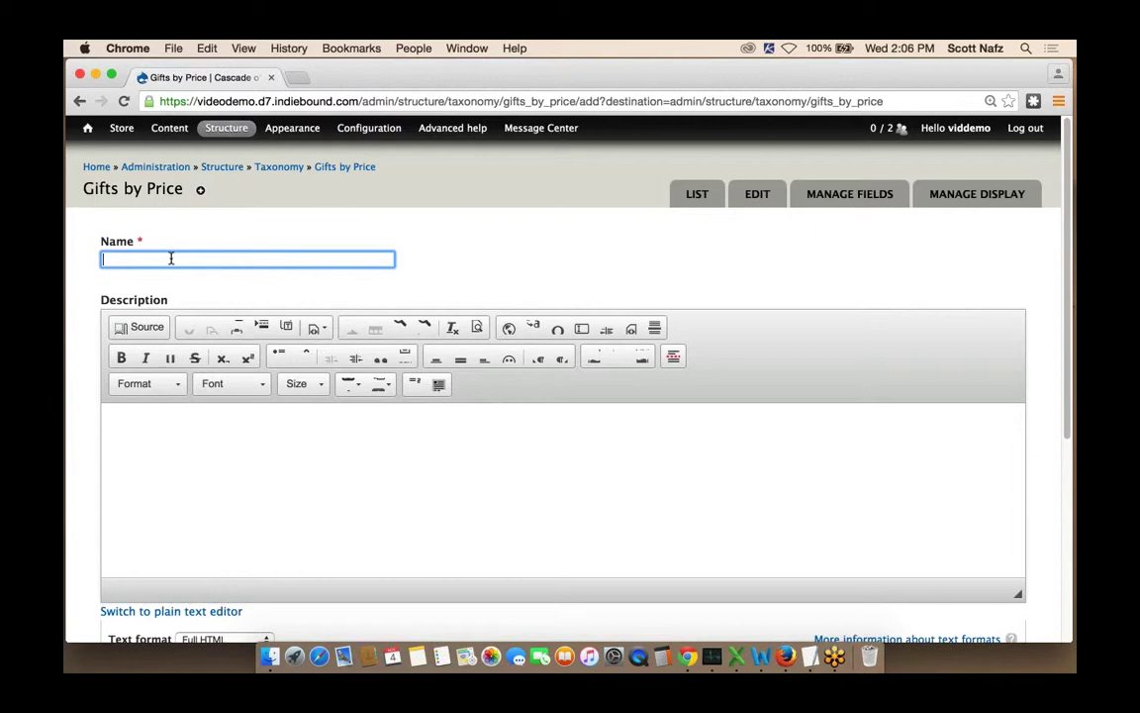
type("Under $20")
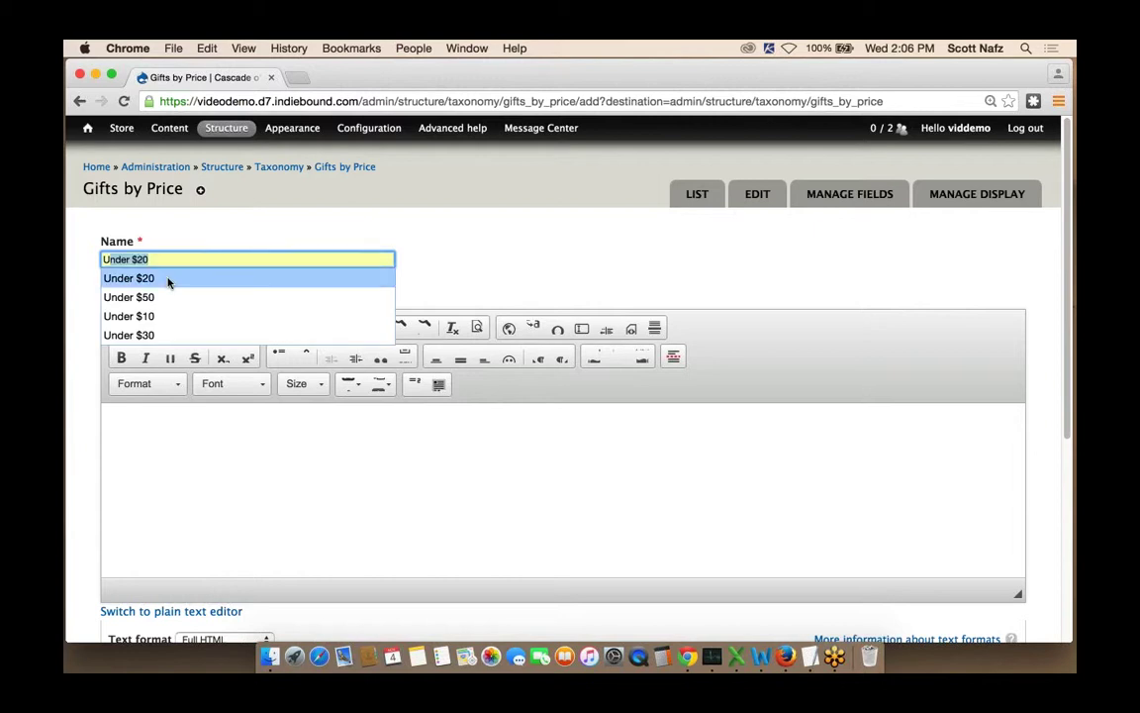
left_click(167, 283)
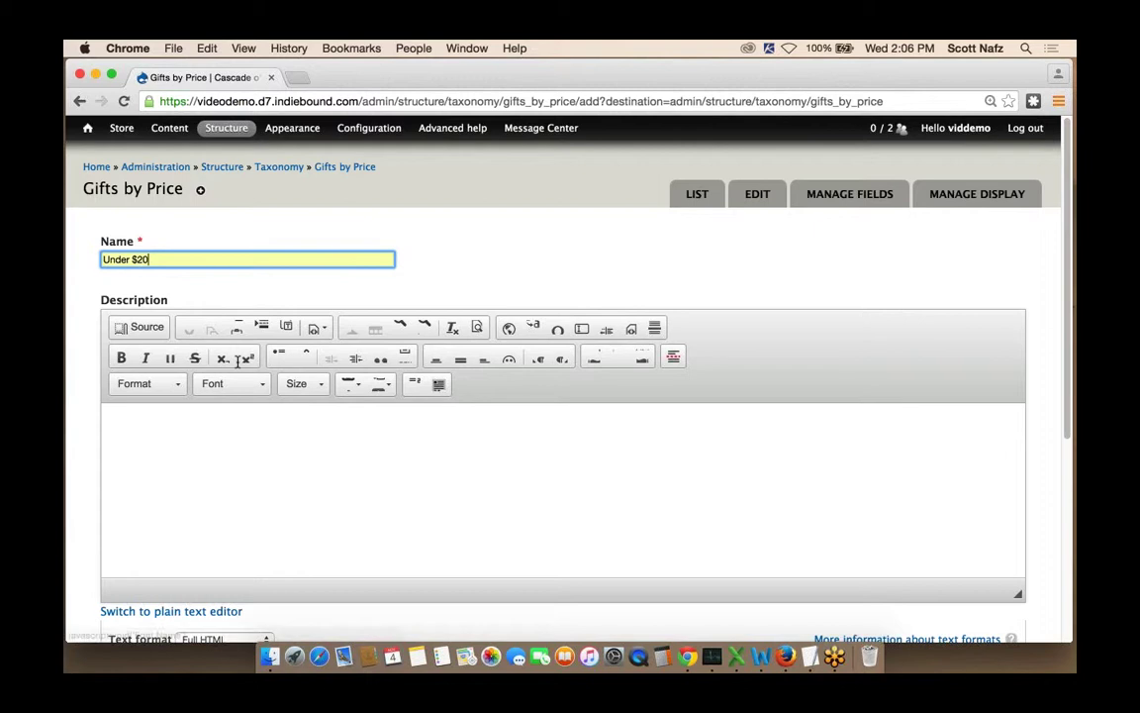
Step: Copy the term name "Under $20" into the term's description
scroll(237, 360, "down", 4)
scroll(237, 363, "up", 3)
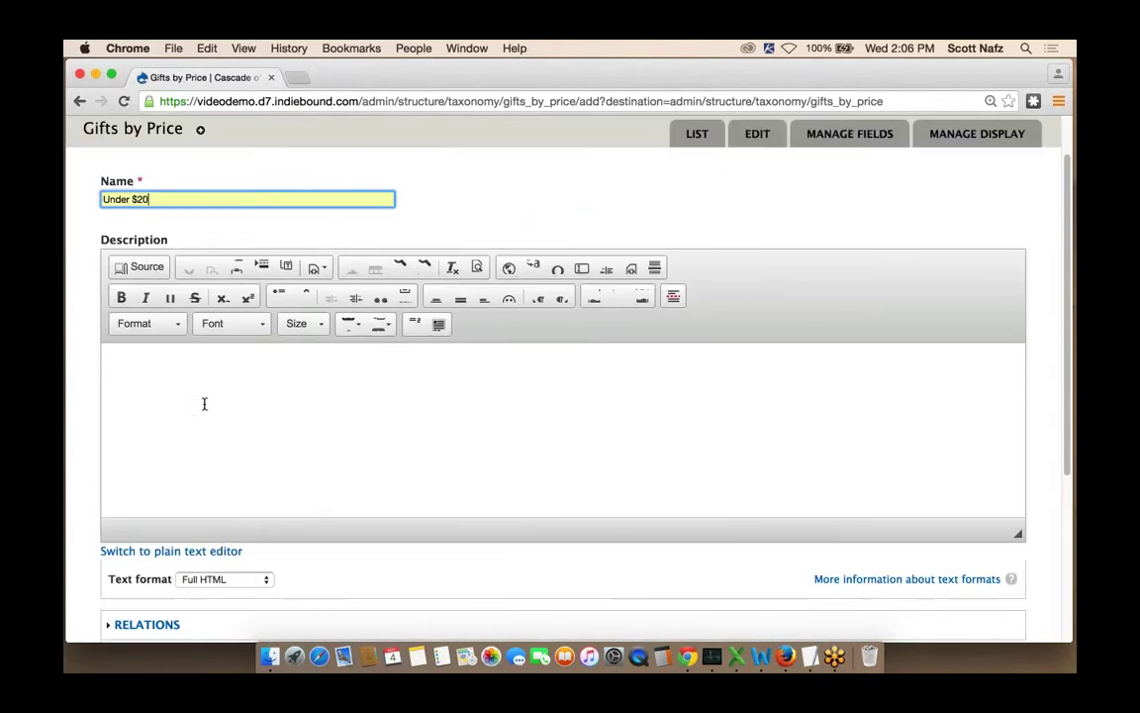
left_click_drag(149, 199, 83, 205)
key("super+c")
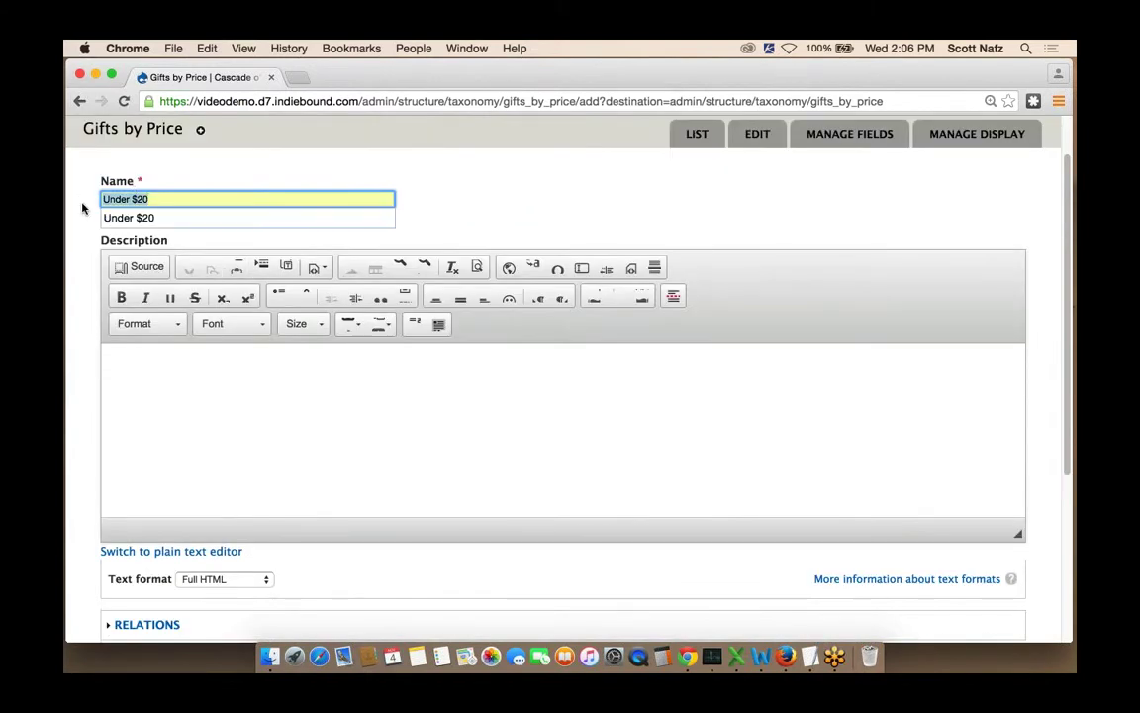
left_click(156, 361)
key("super+v")
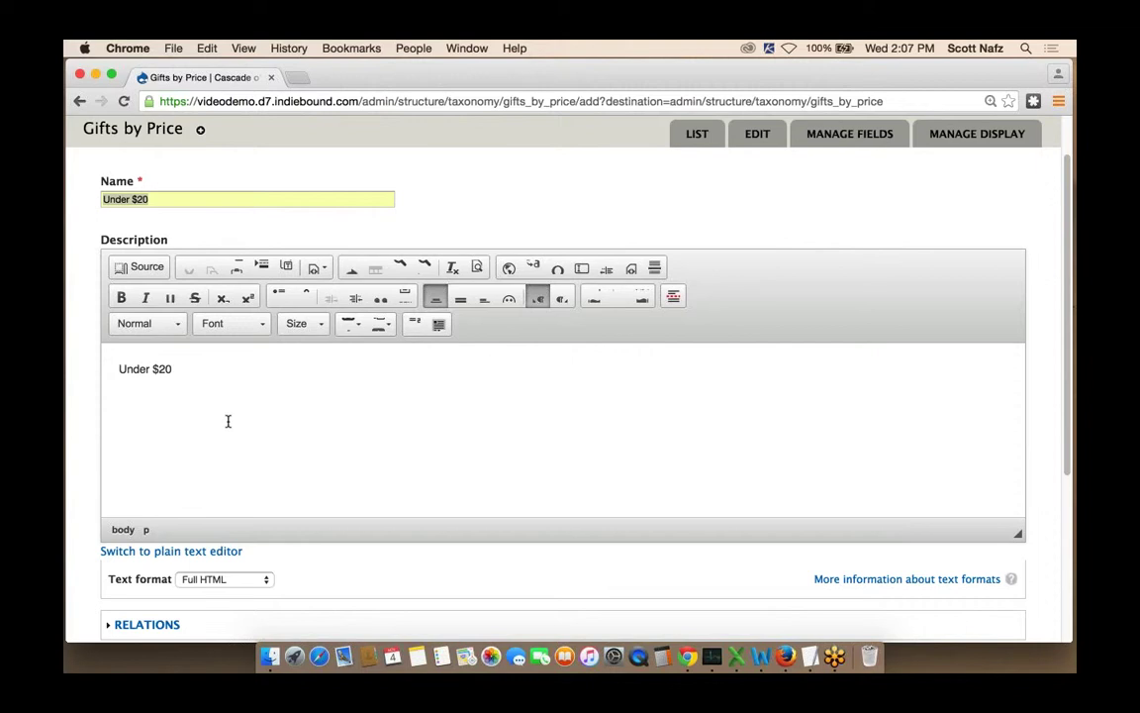
Step: Review the new term's URL path settings, keep the automatic URL alias enabled, and save the term
scroll(228, 420, "down", 5)
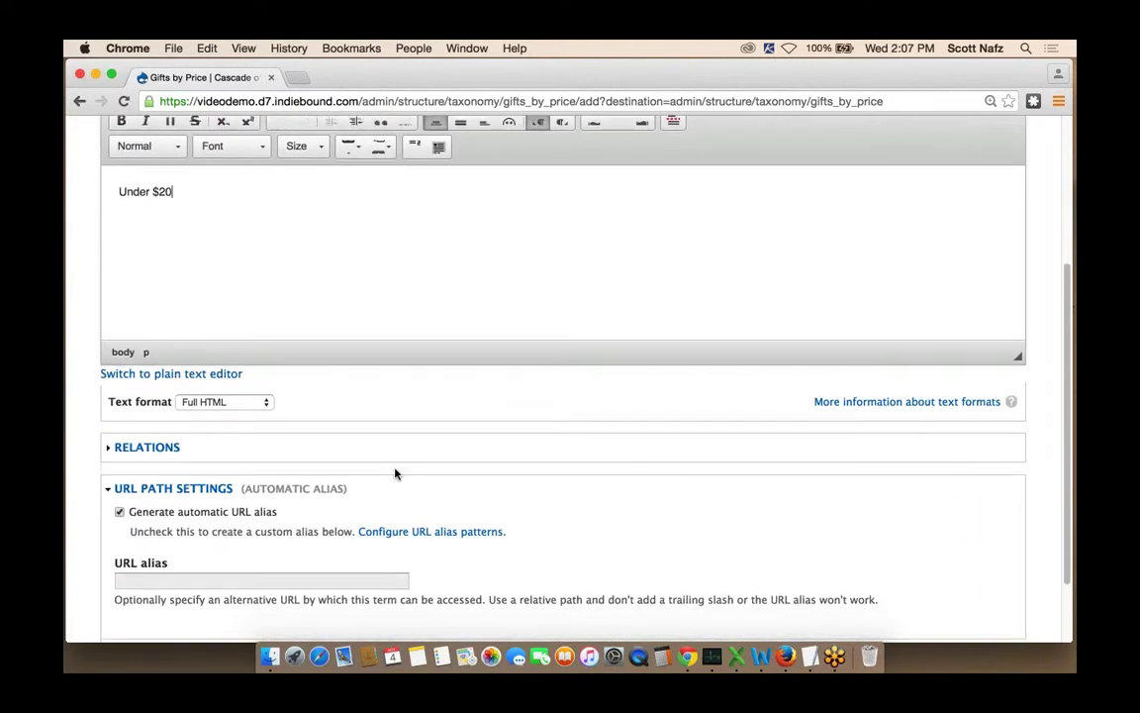
scroll(555, 424, "down", 1)
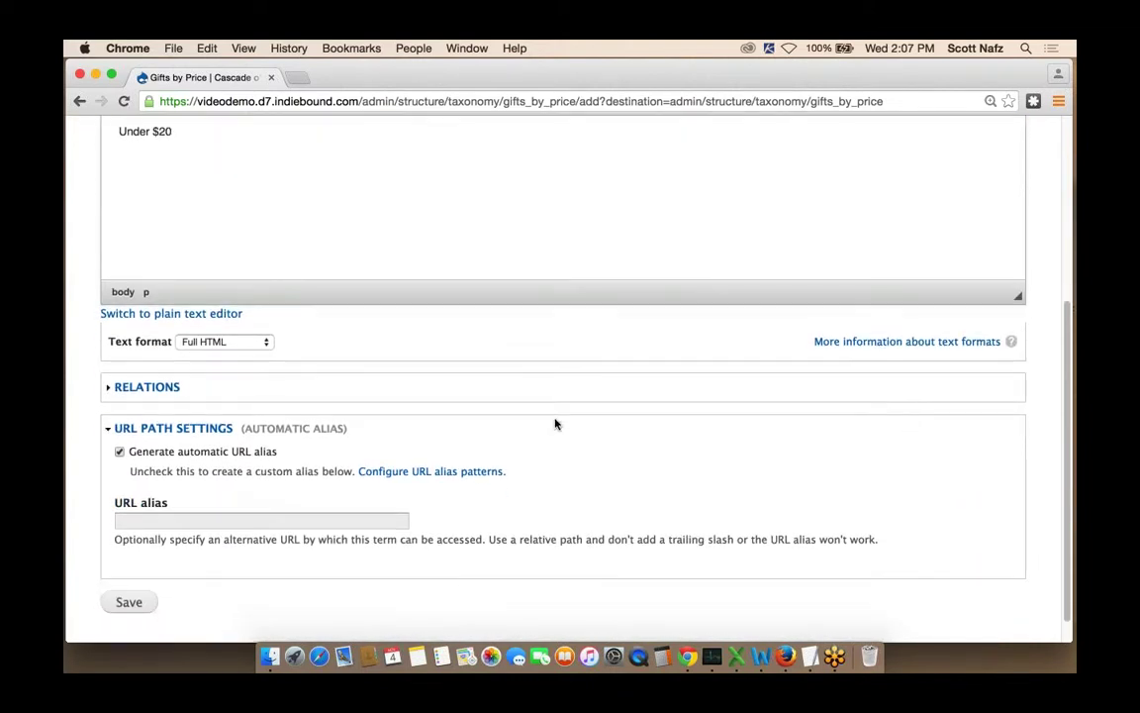
scroll(556, 424, "up", 3)
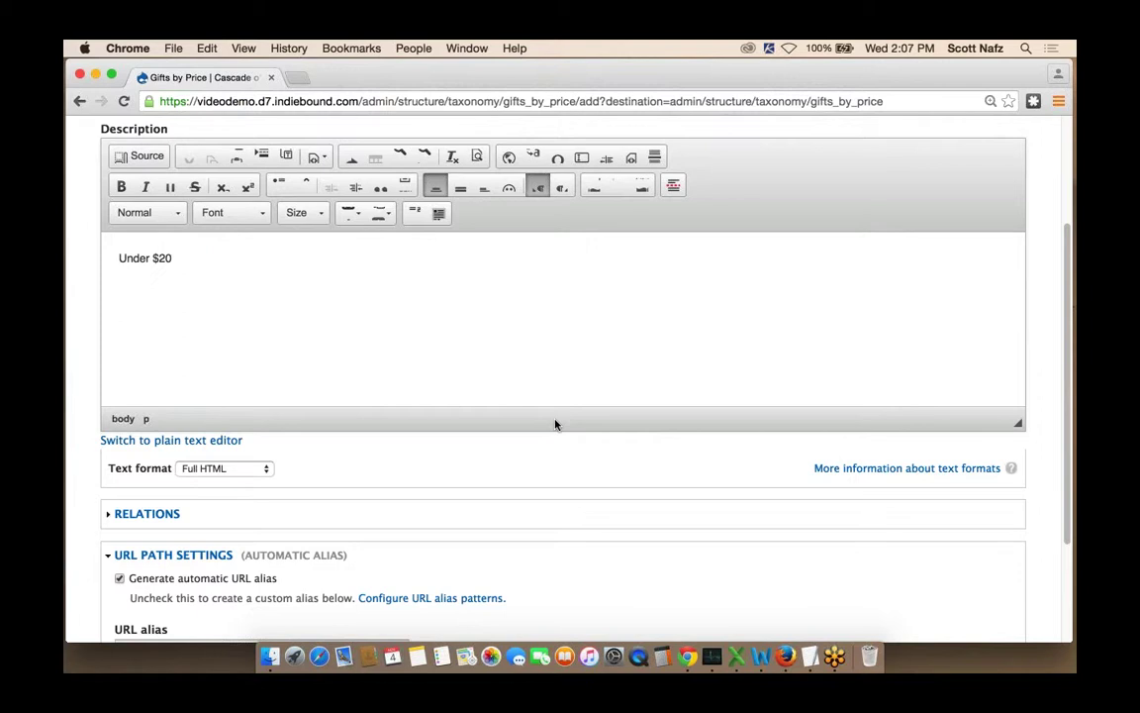
scroll(556, 457, "down", 1)
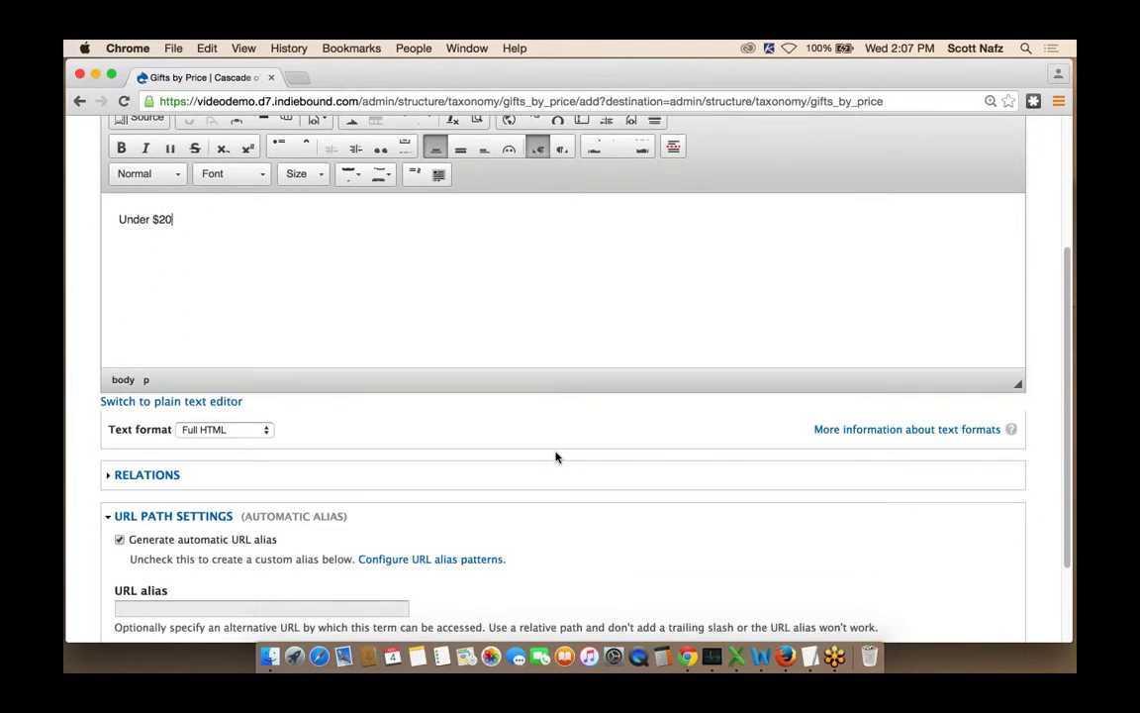
scroll(555, 456, "down", 3)
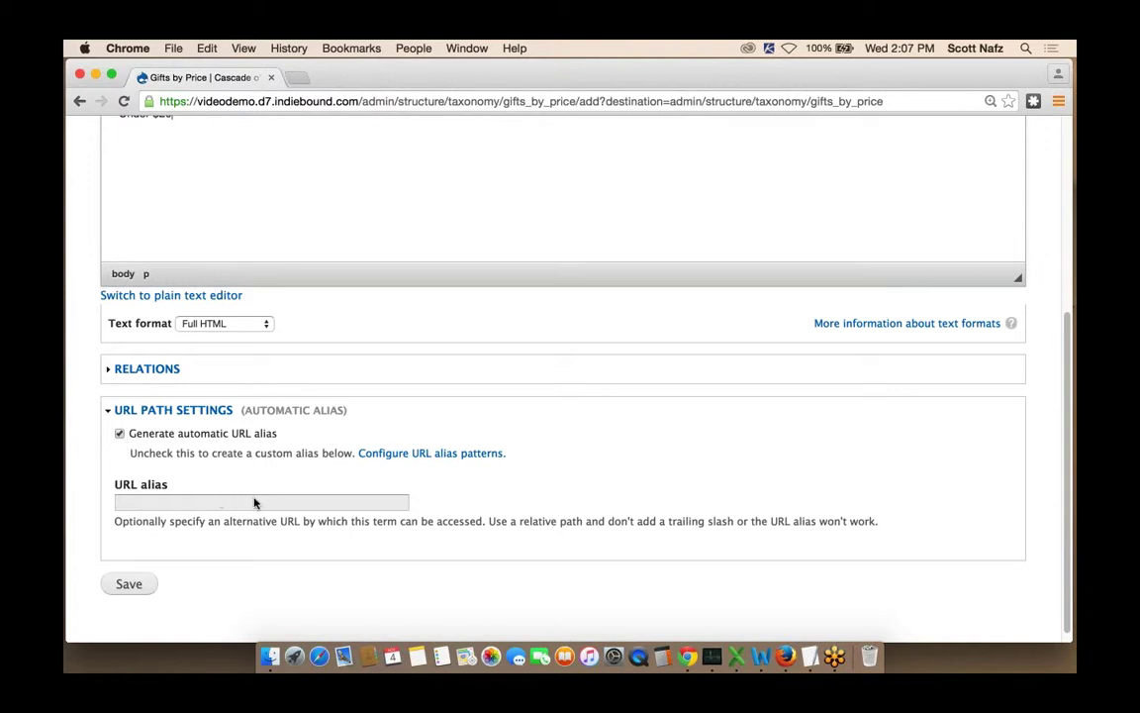
left_click(120, 435)
scroll(456, 473, "down", 1)
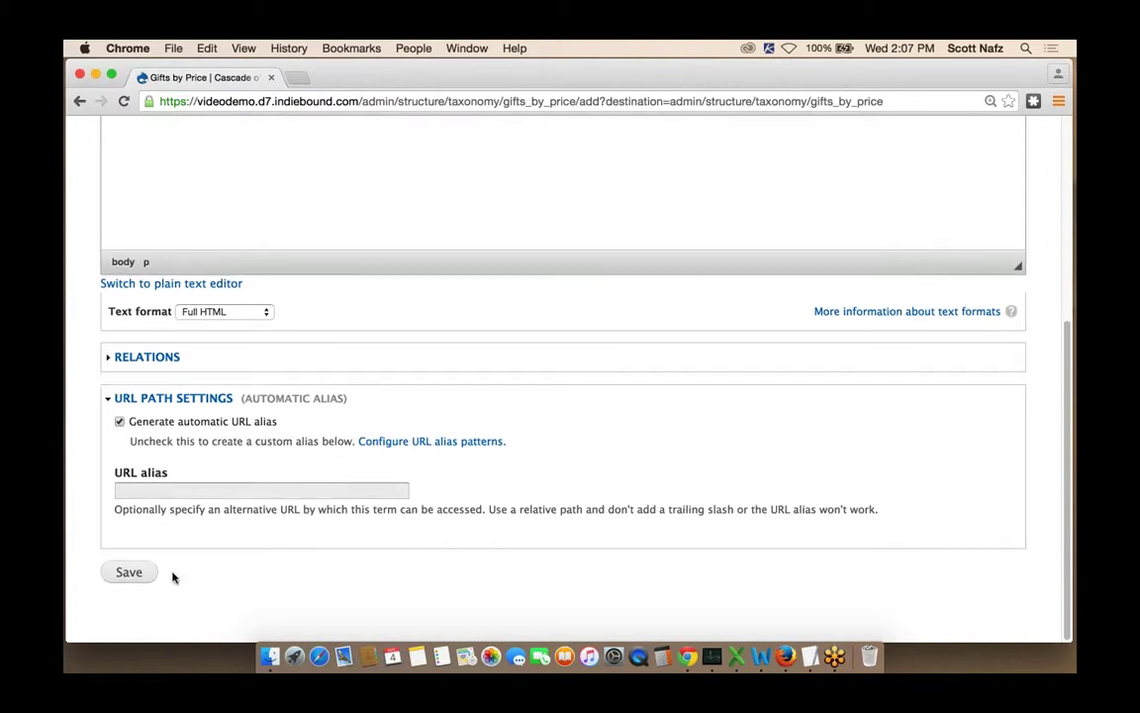
left_click(124, 575)
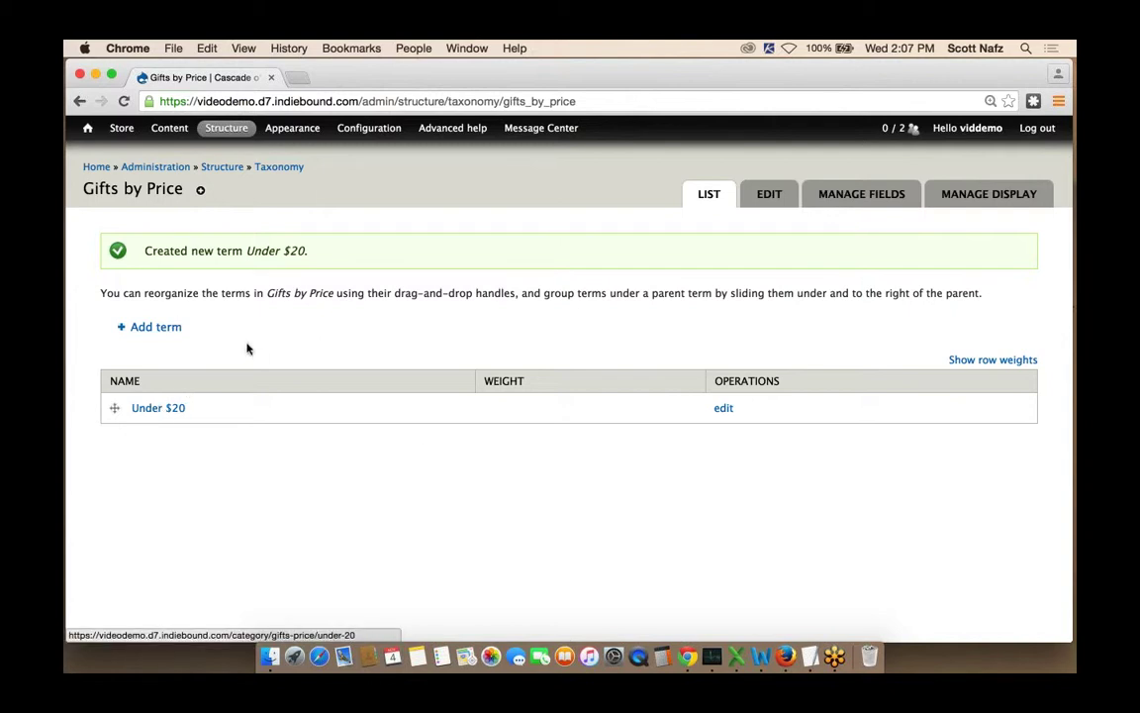
Step: Start another term in the Gifts by Price vocabulary and name it "Under $50"
left_click(156, 328)
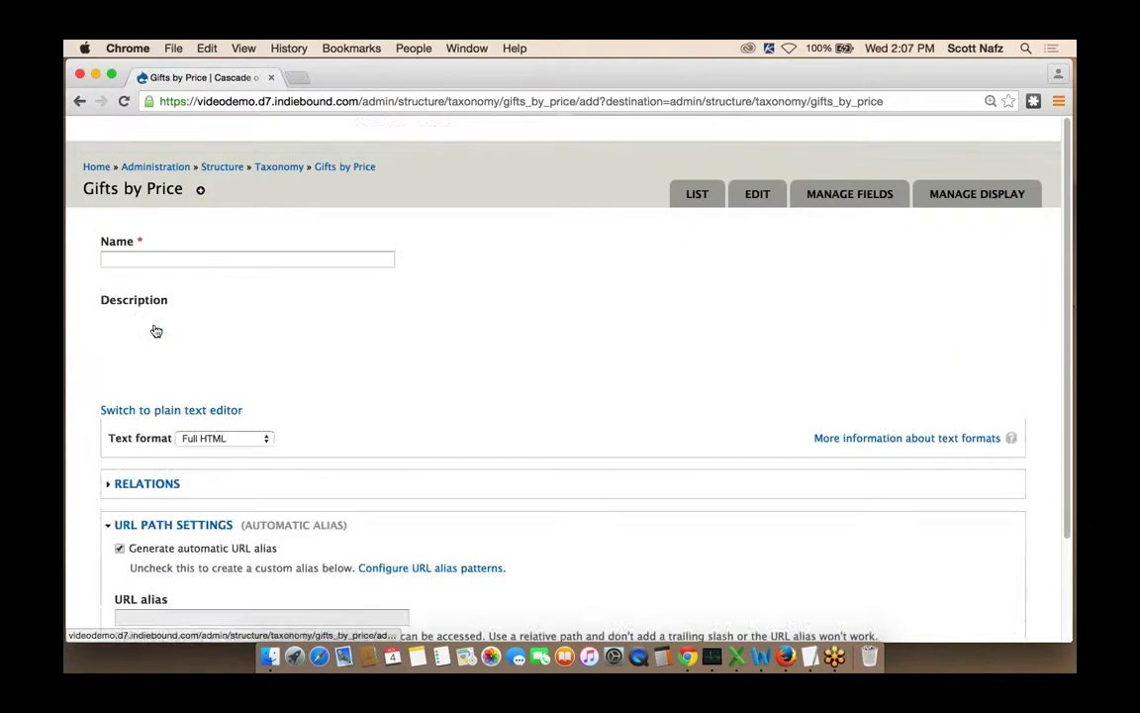
left_click(190, 258)
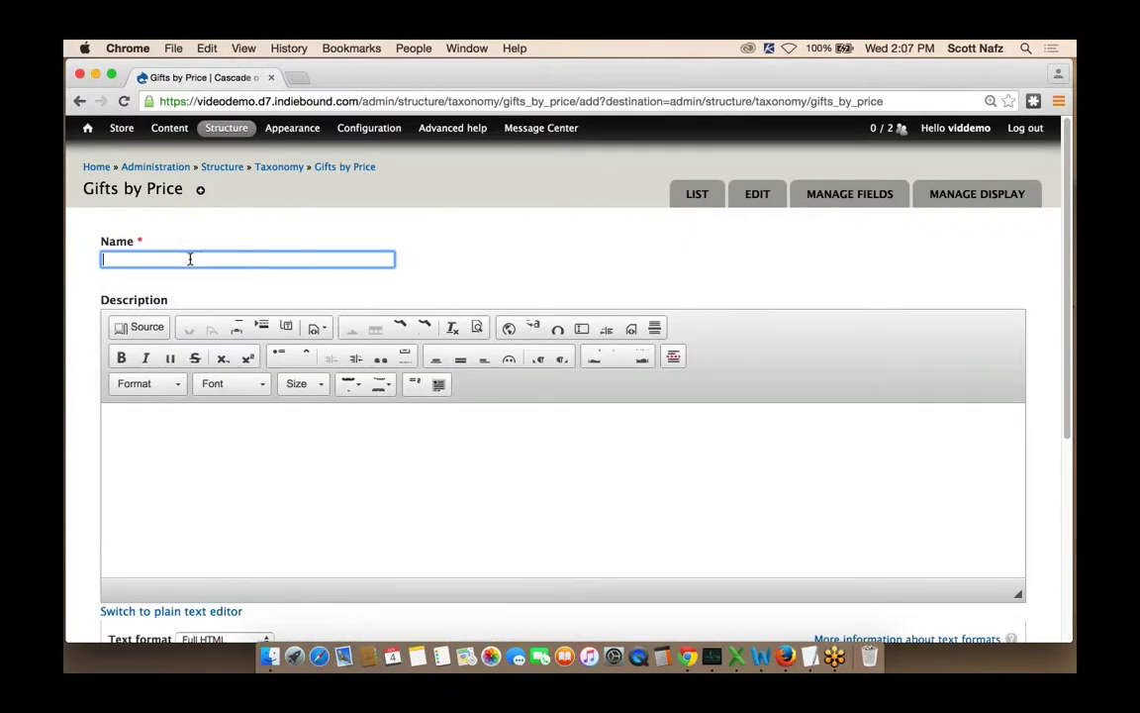
type("Under $50")
left_click(168, 297)
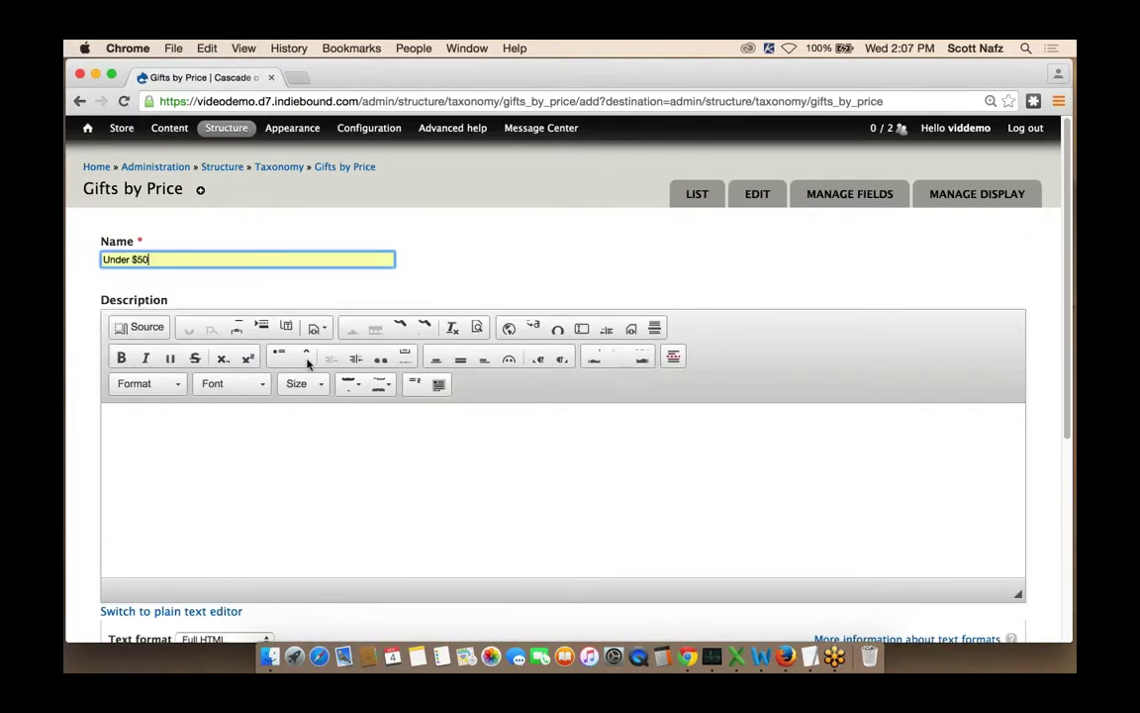
Step: Copy the term name "Under $50" into its description and save the term
scroll(307, 364, "down", 3)
scroll(307, 365, "down", 3)
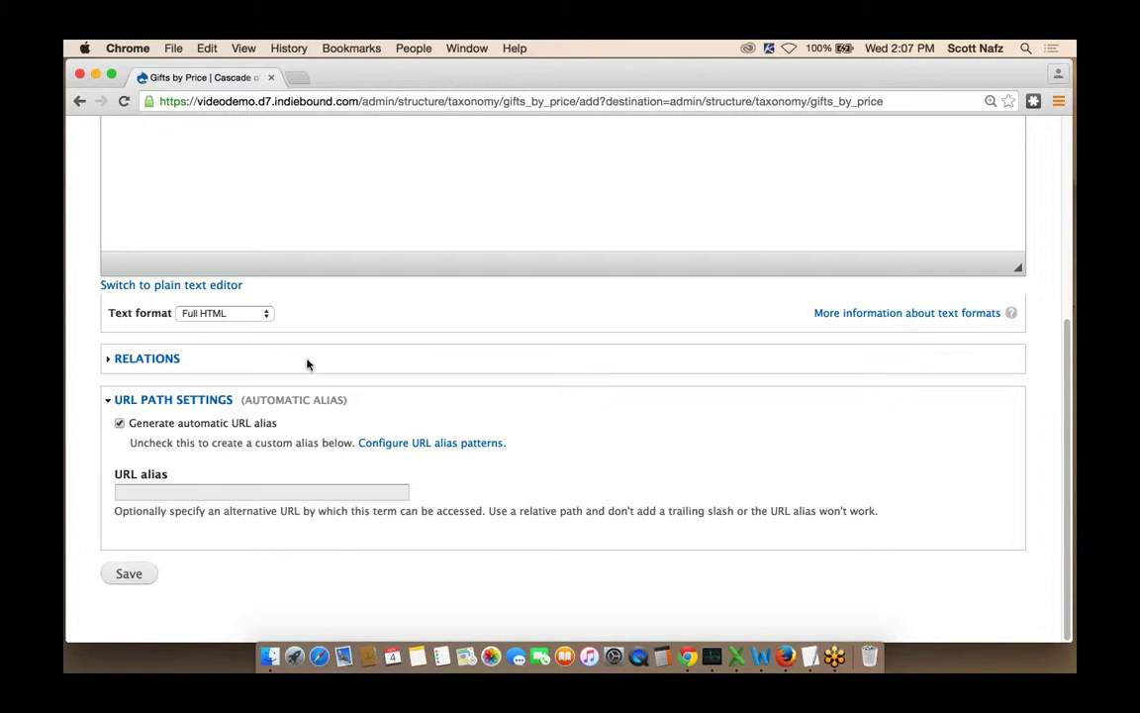
scroll(171, 241, "up", 5)
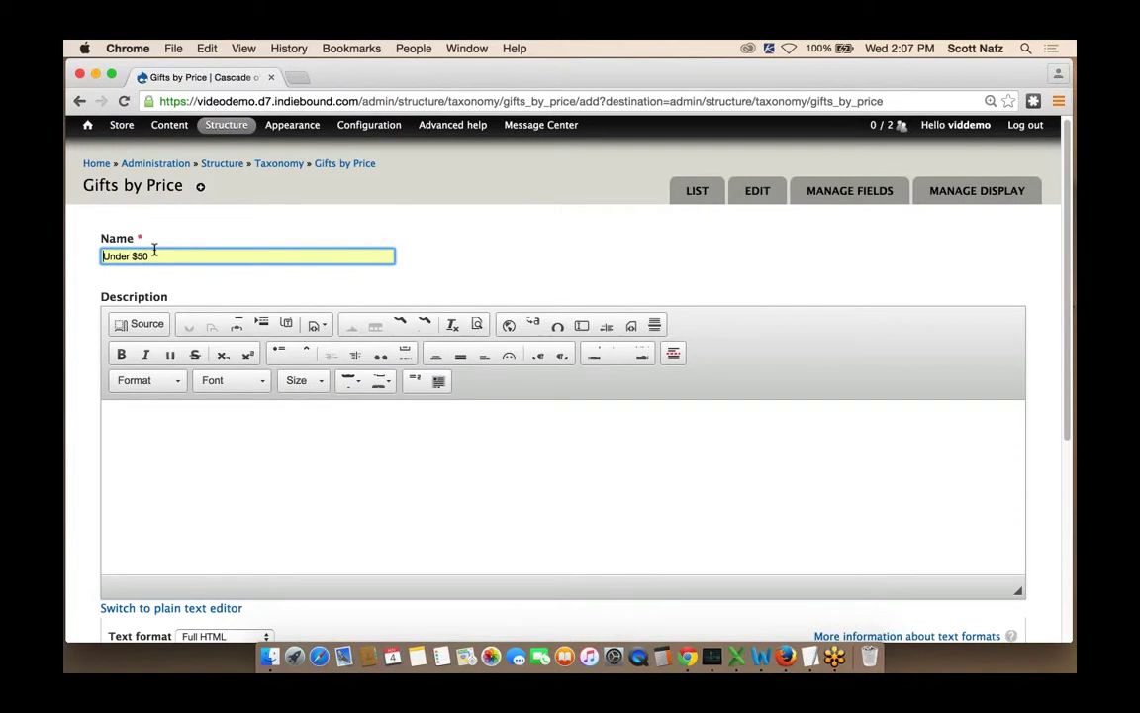
key("super+a")
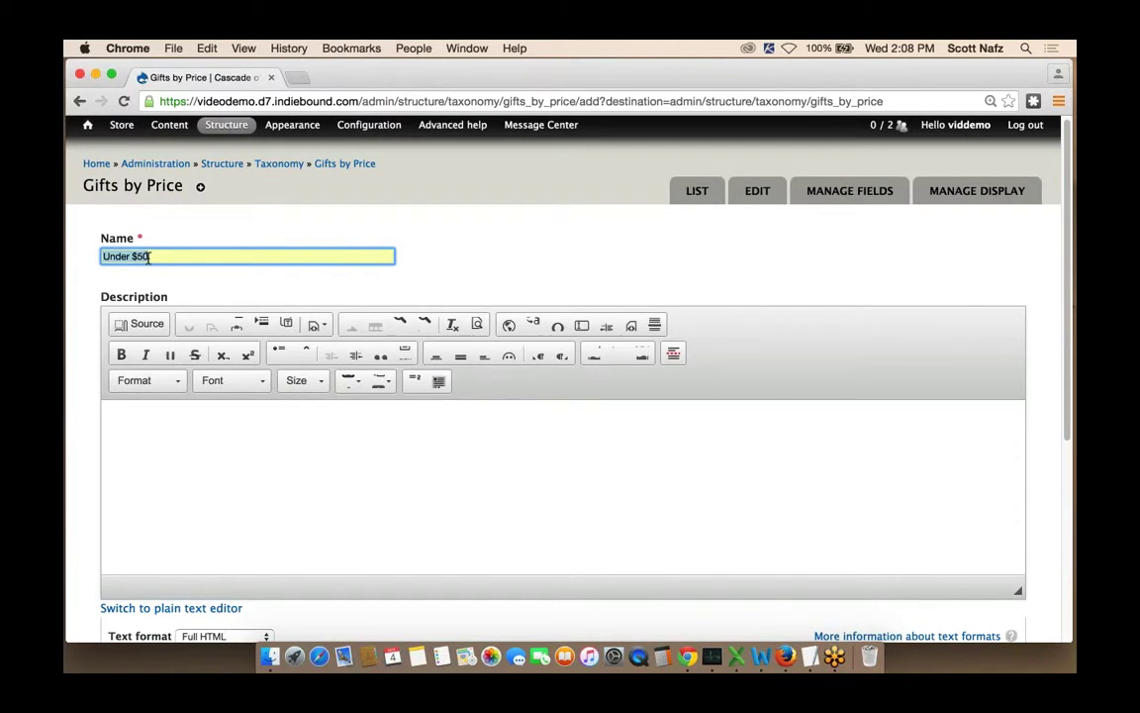
key("super+c")
left_click(196, 478)
key("super+v")
scroll(476, 477, "down", 5)
left_click(129, 575)
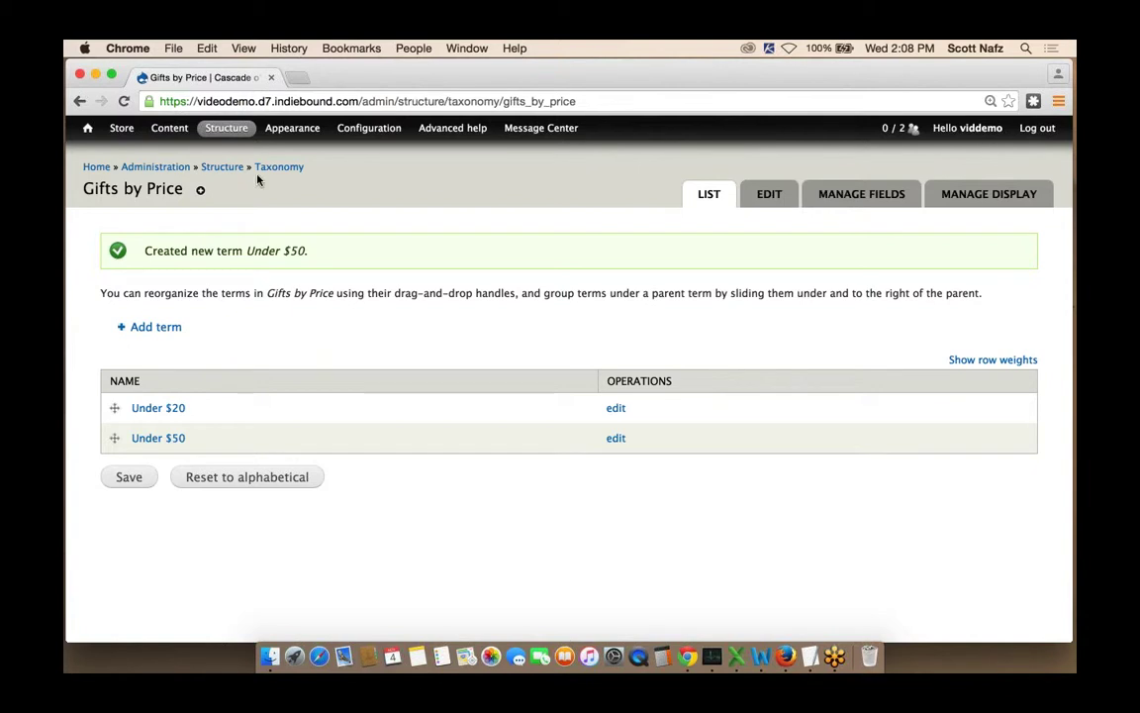
Step: Open the Gifts content type from the site structure and go to its field management page
mouse_move(171, 136)
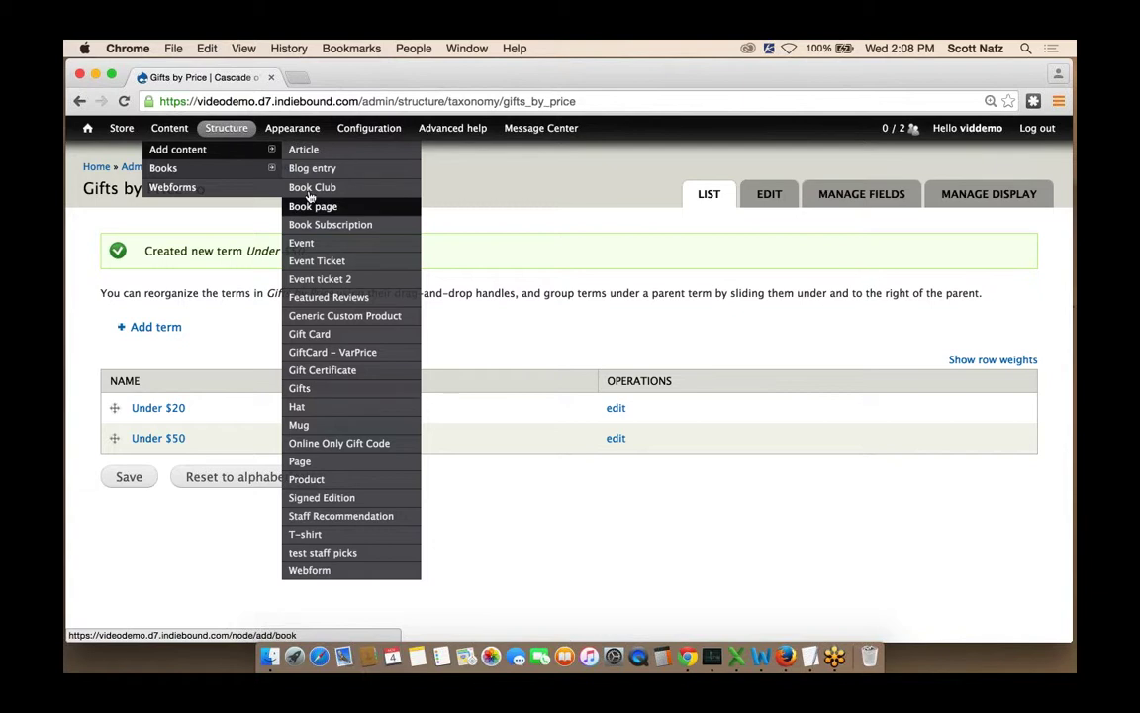
mouse_move(230, 133)
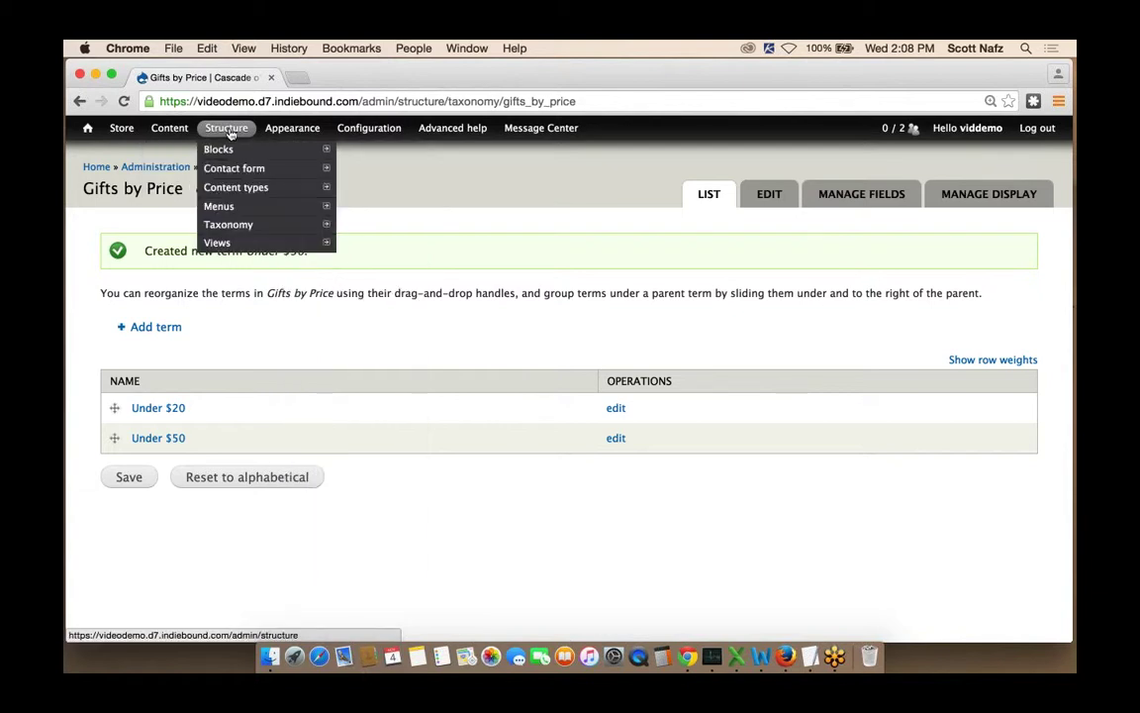
mouse_move(254, 188)
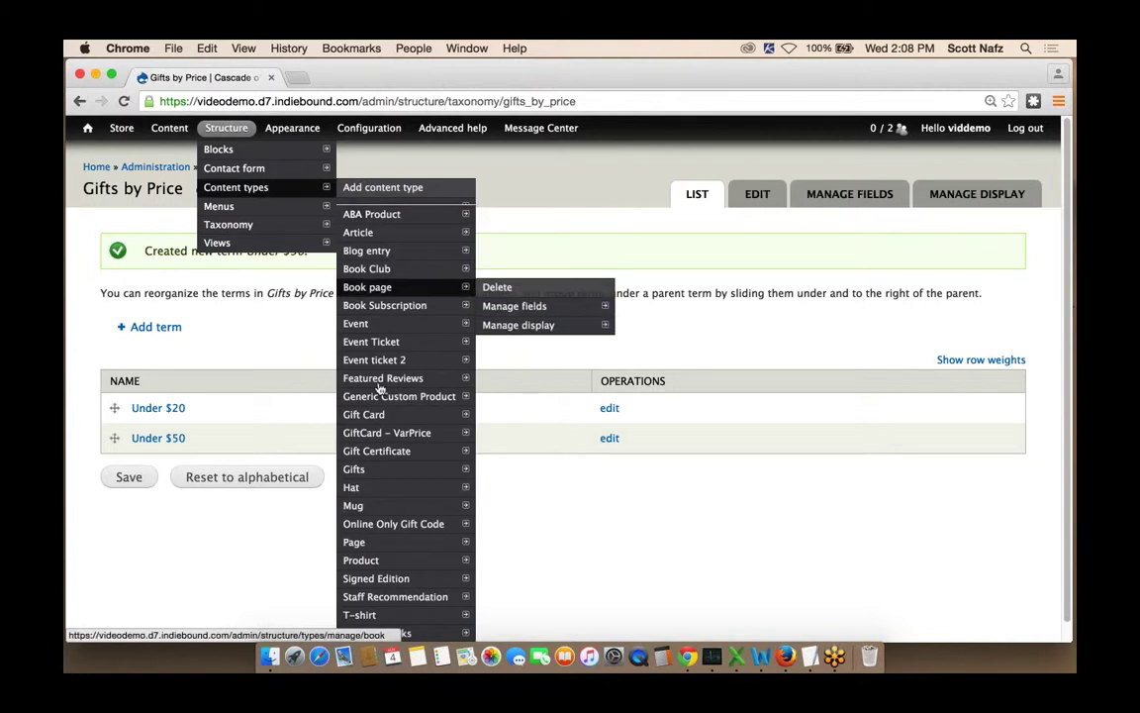
left_click(378, 471)
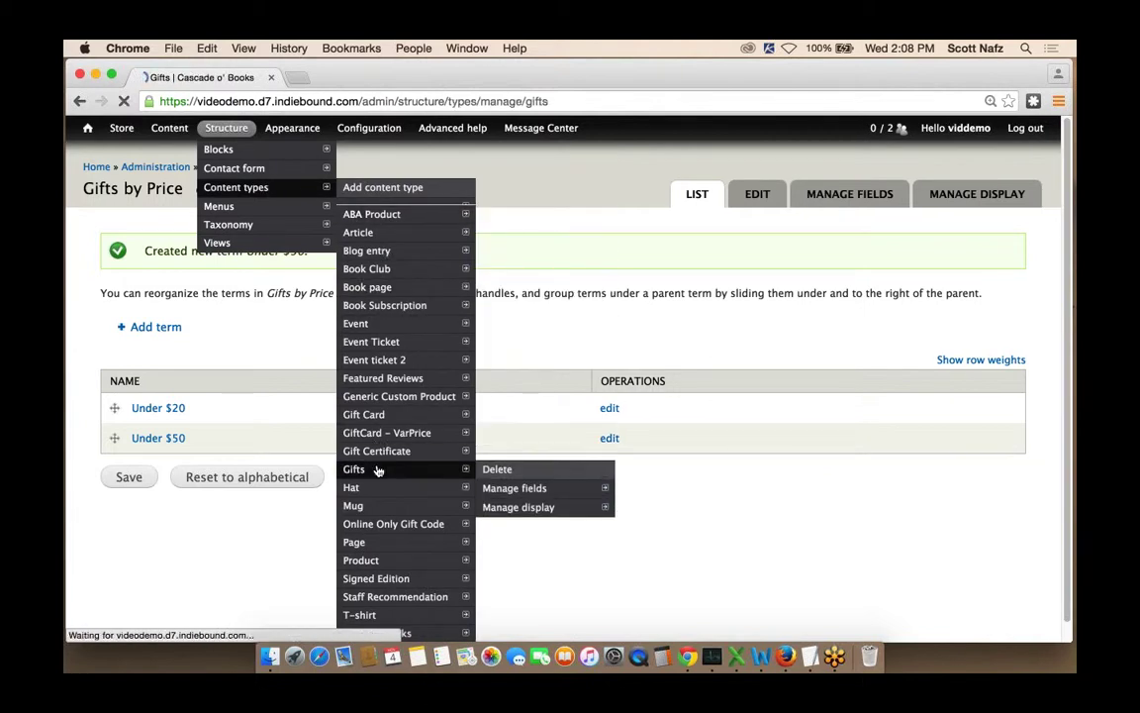
scroll(700, 376, "down", 2)
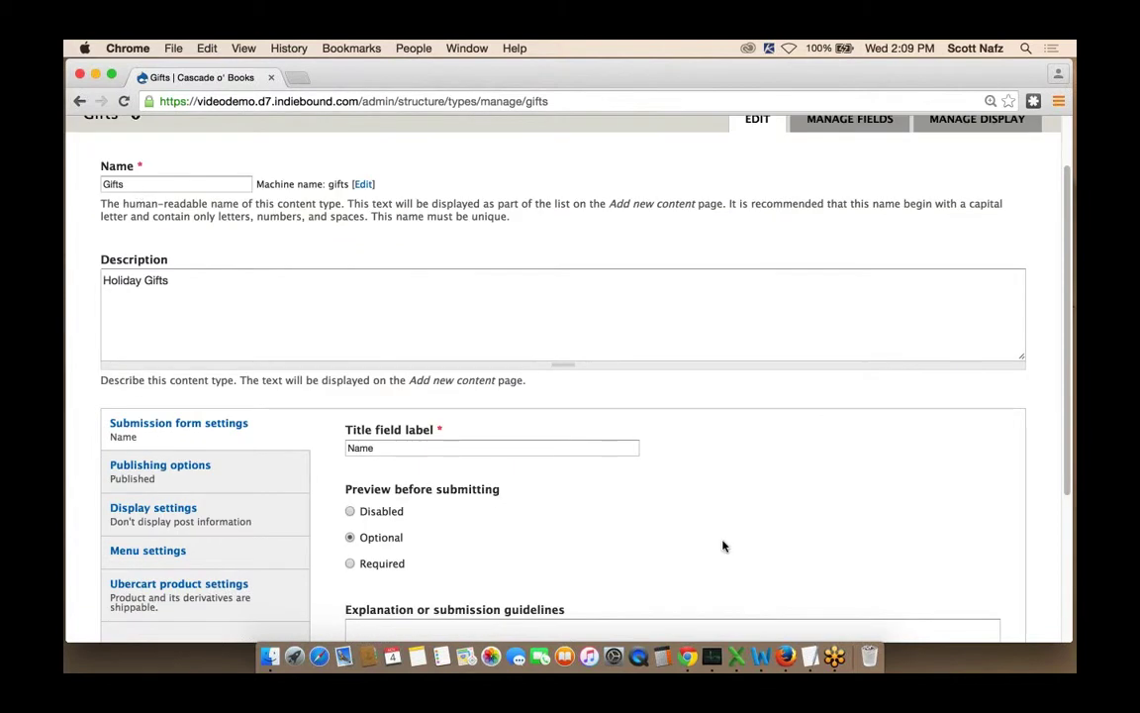
scroll(723, 545, "up", 2)
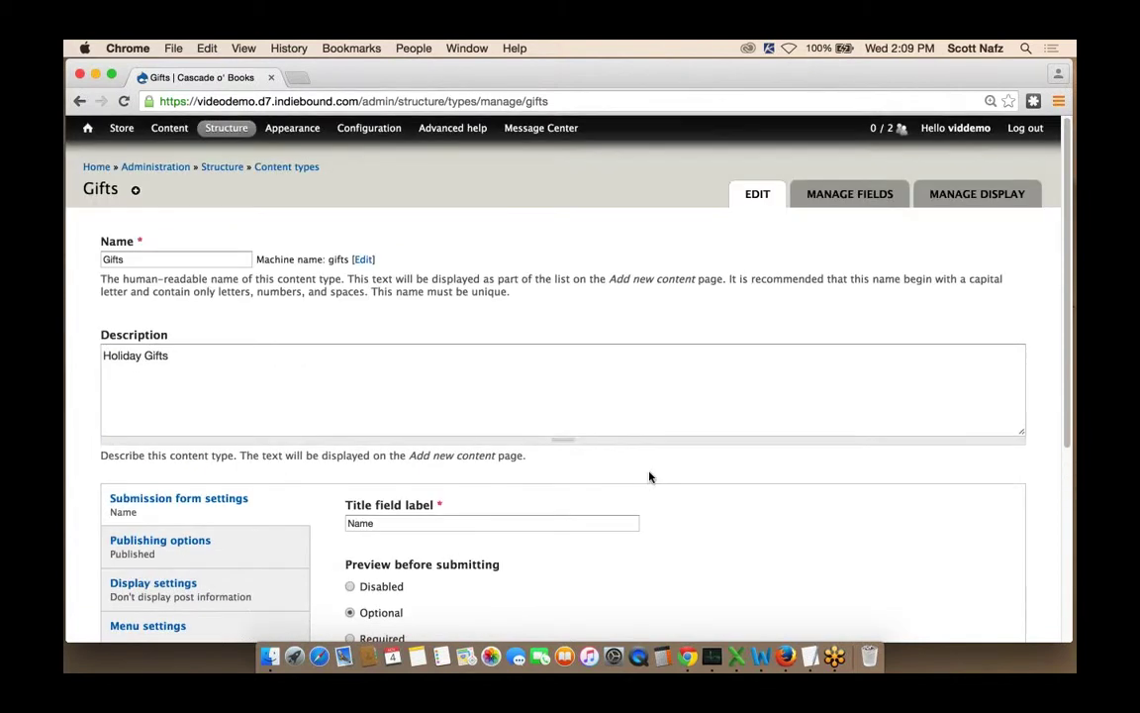
left_click(854, 196)
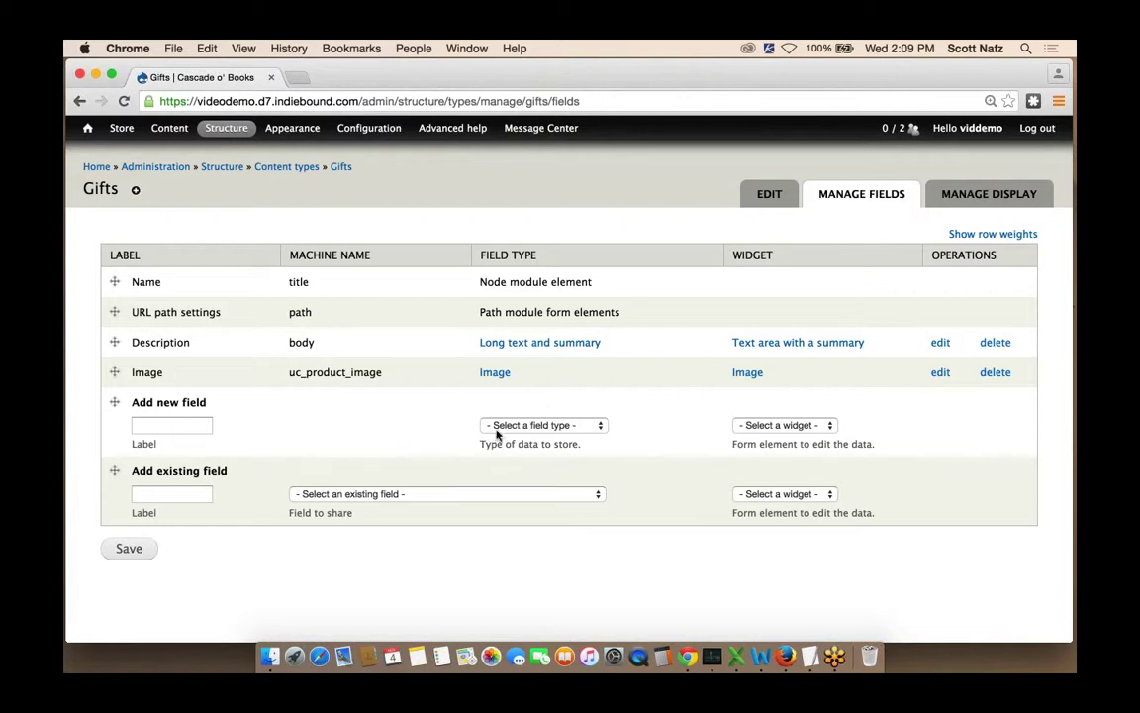
Step: Label the new field for the Gifts content type "Gifts by Price Terms"
left_click(165, 426)
type("Gift")
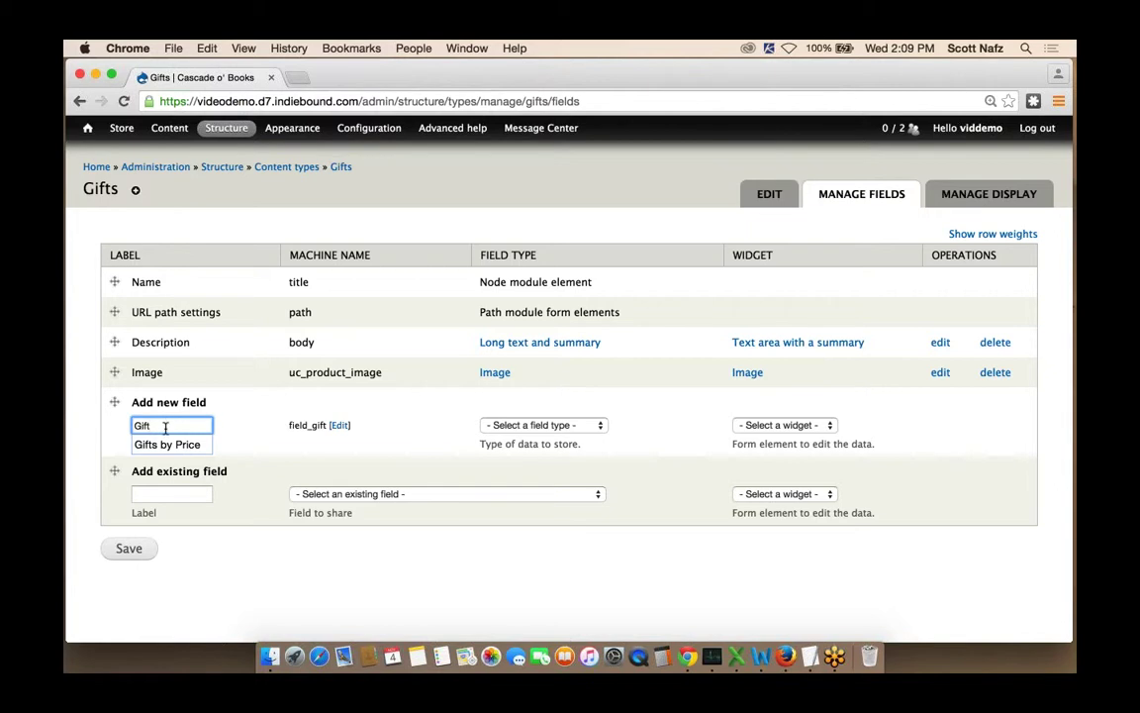
left_click(169, 445)
type("Ter")
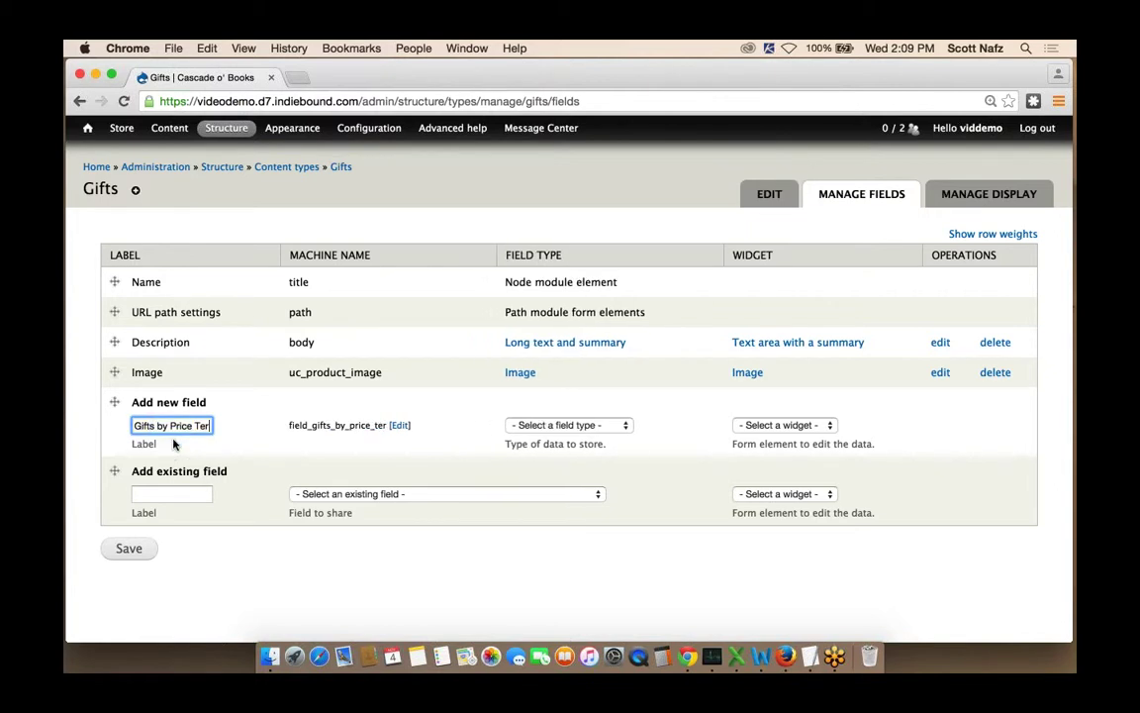
type("ms")
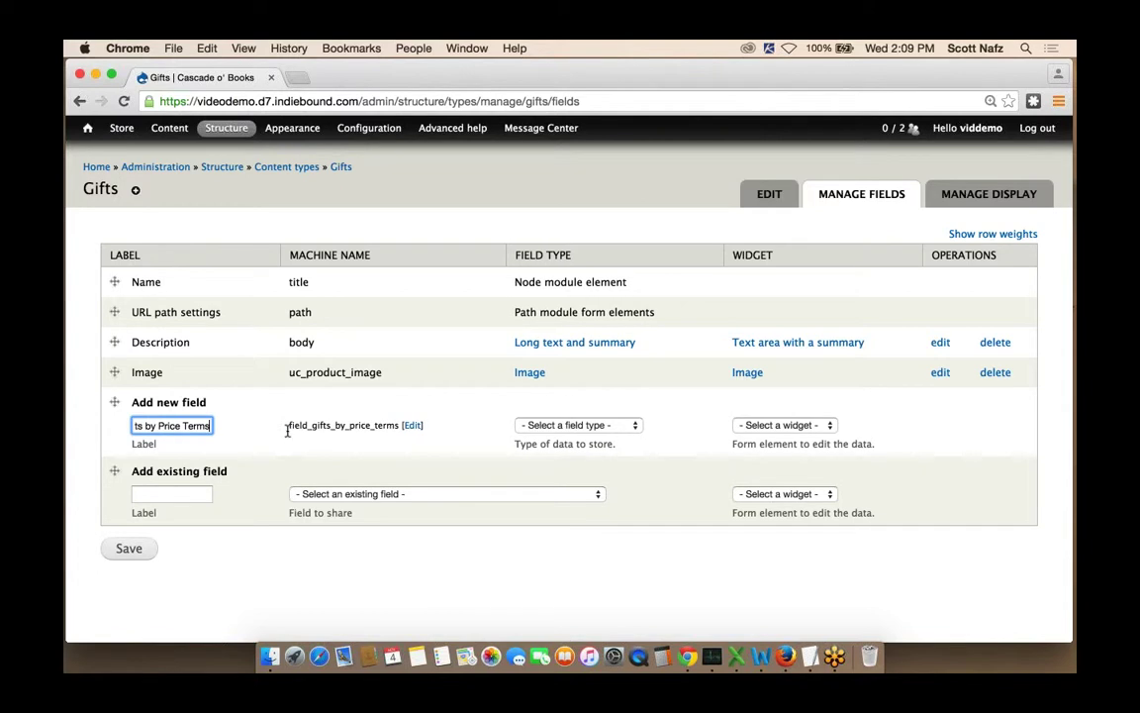
Step: Set the new field's type to Term reference and its widget to Select list, and save it
left_click(559, 426)
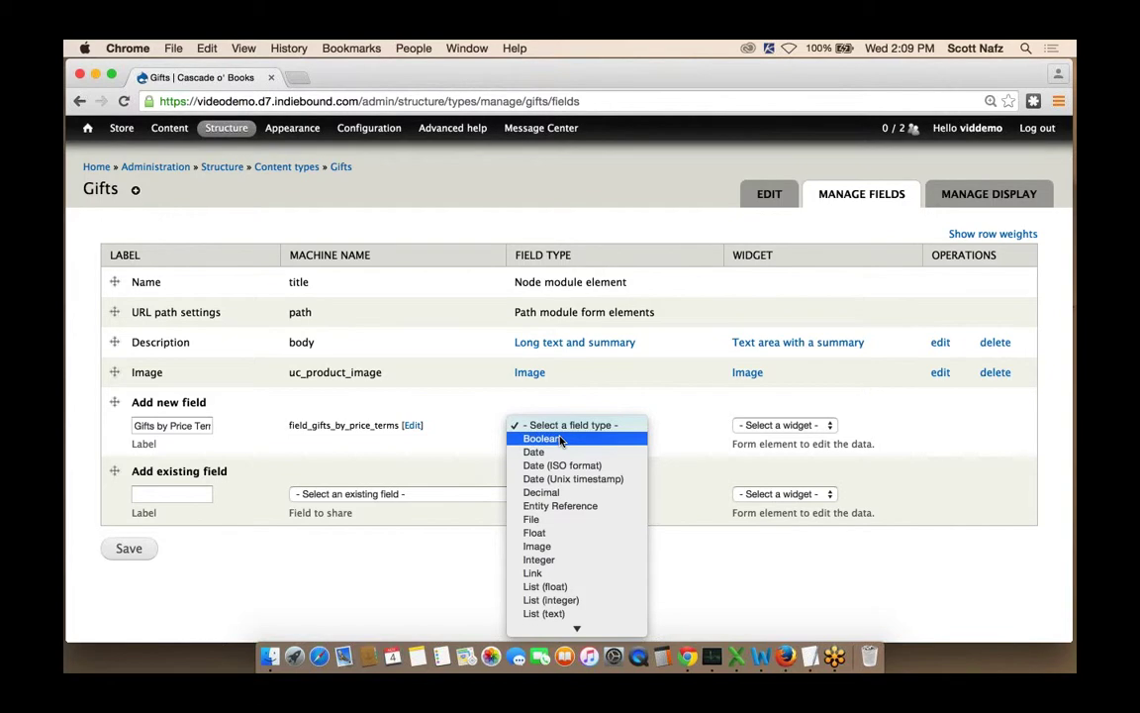
scroll(562, 441, "down", 5)
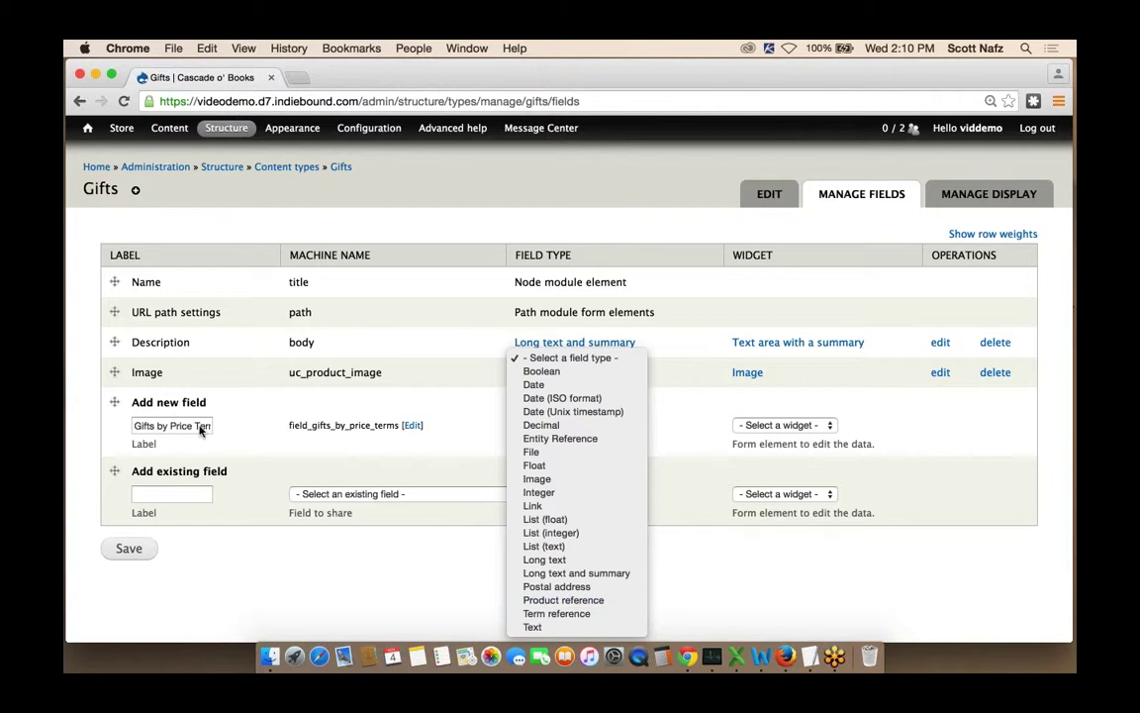
left_click(558, 614)
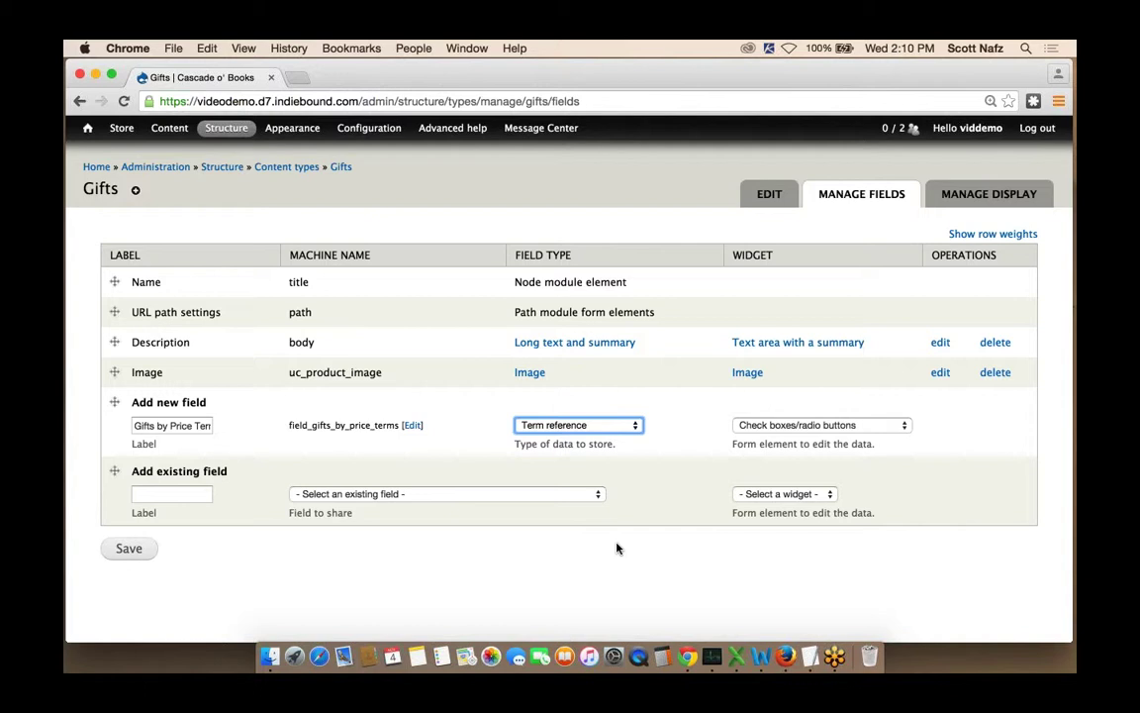
left_click(792, 426)
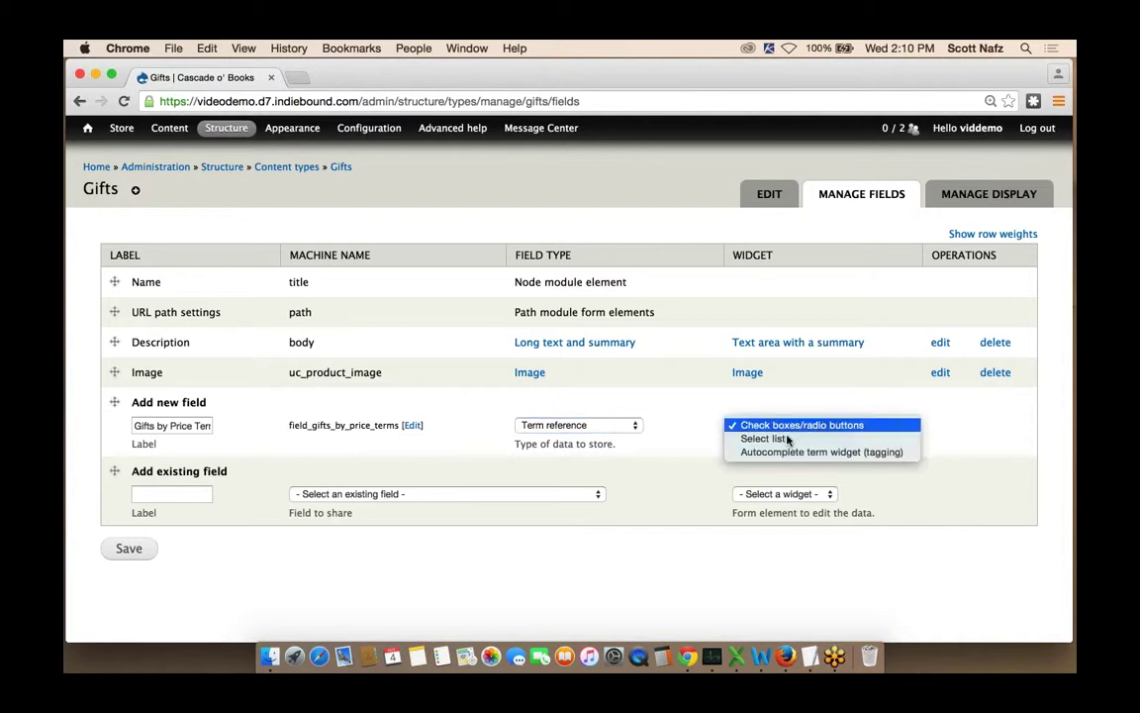
left_click(782, 445)
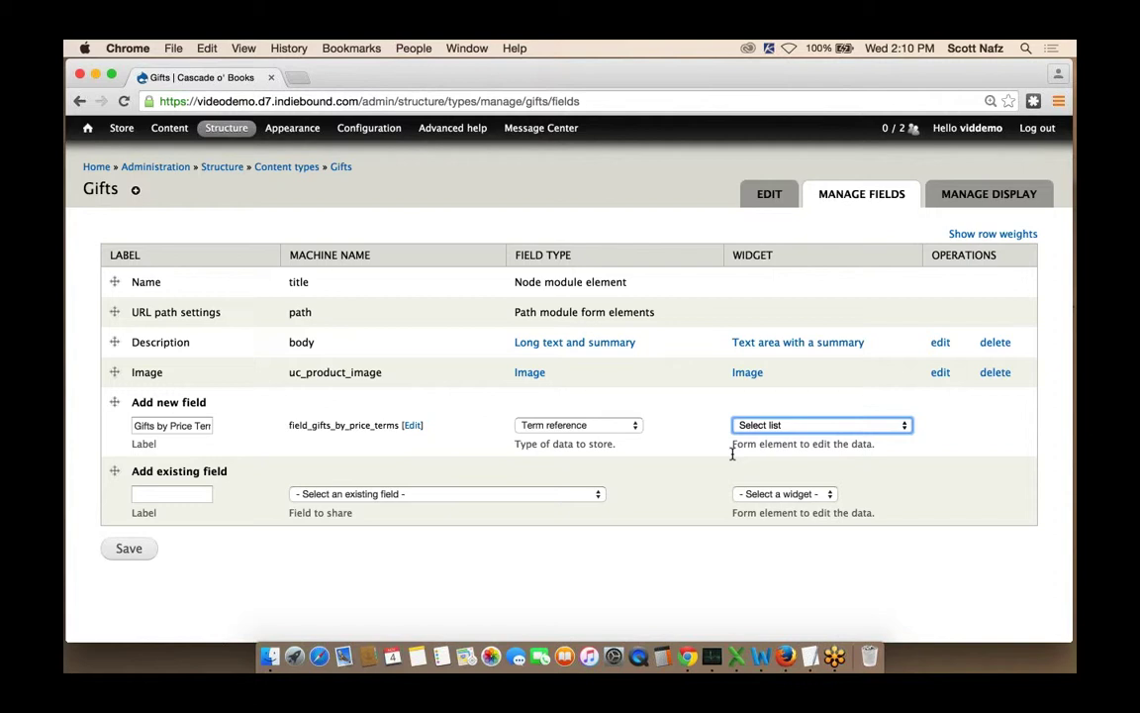
left_click(792, 427)
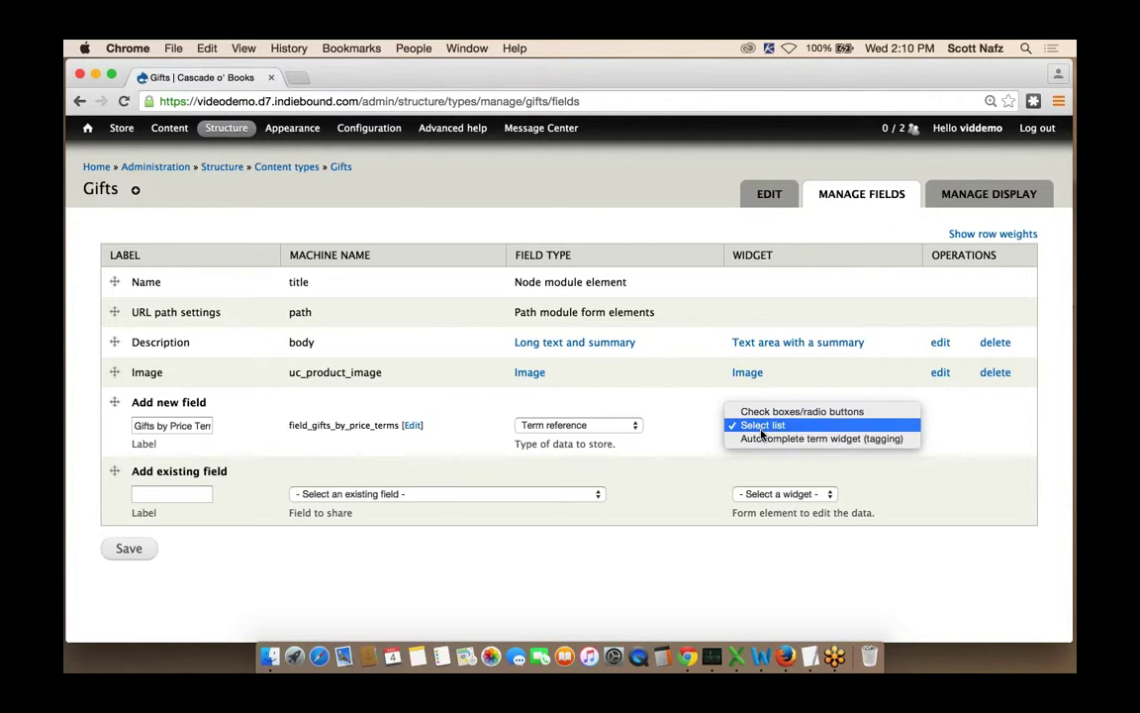
left_click(693, 451)
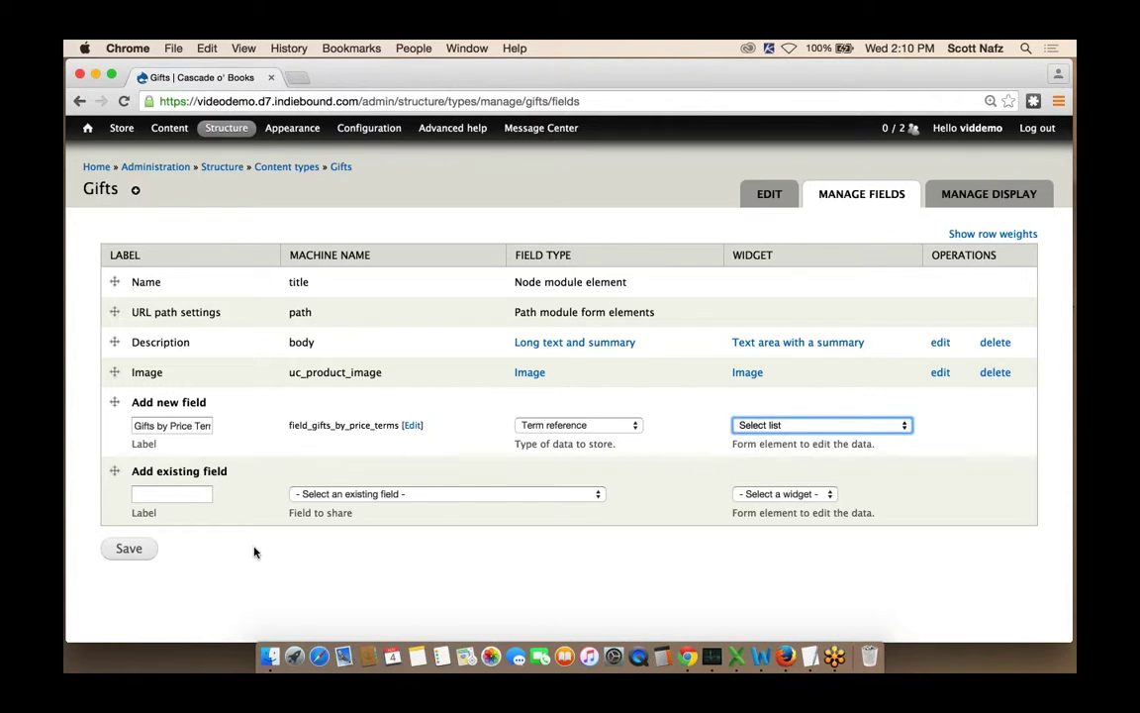
left_click(129, 548)
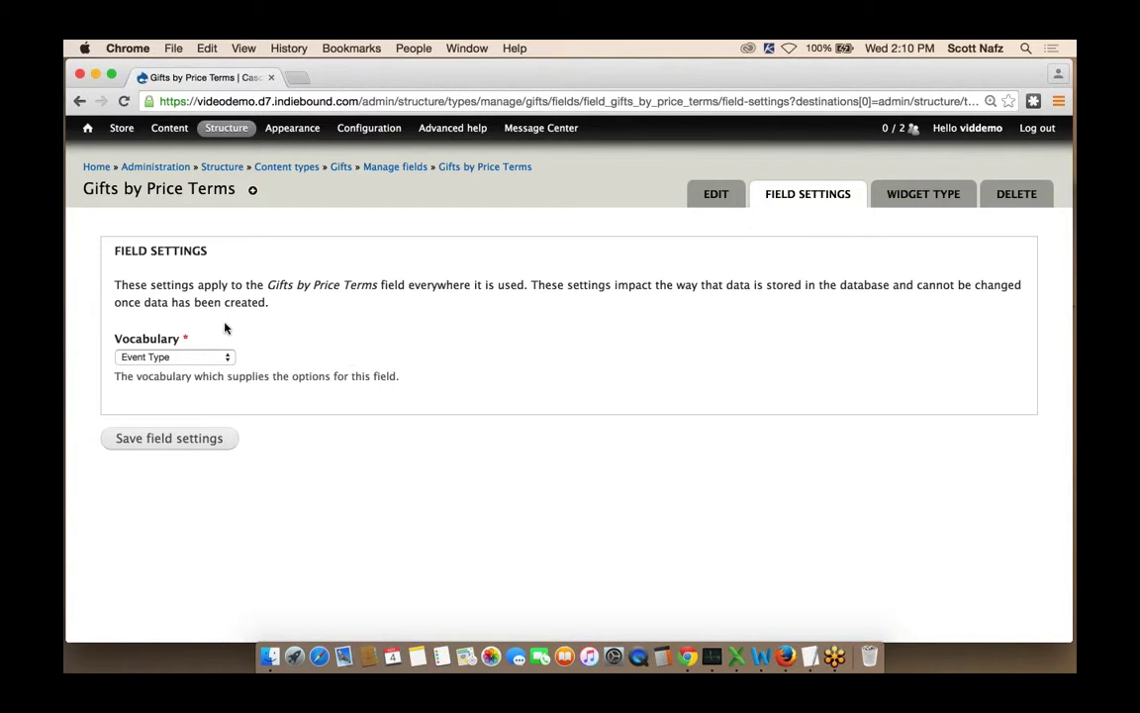
Step: Choose Gifts by Price as the vocabulary supplying the field's options and save the field settings
left_click(178, 359)
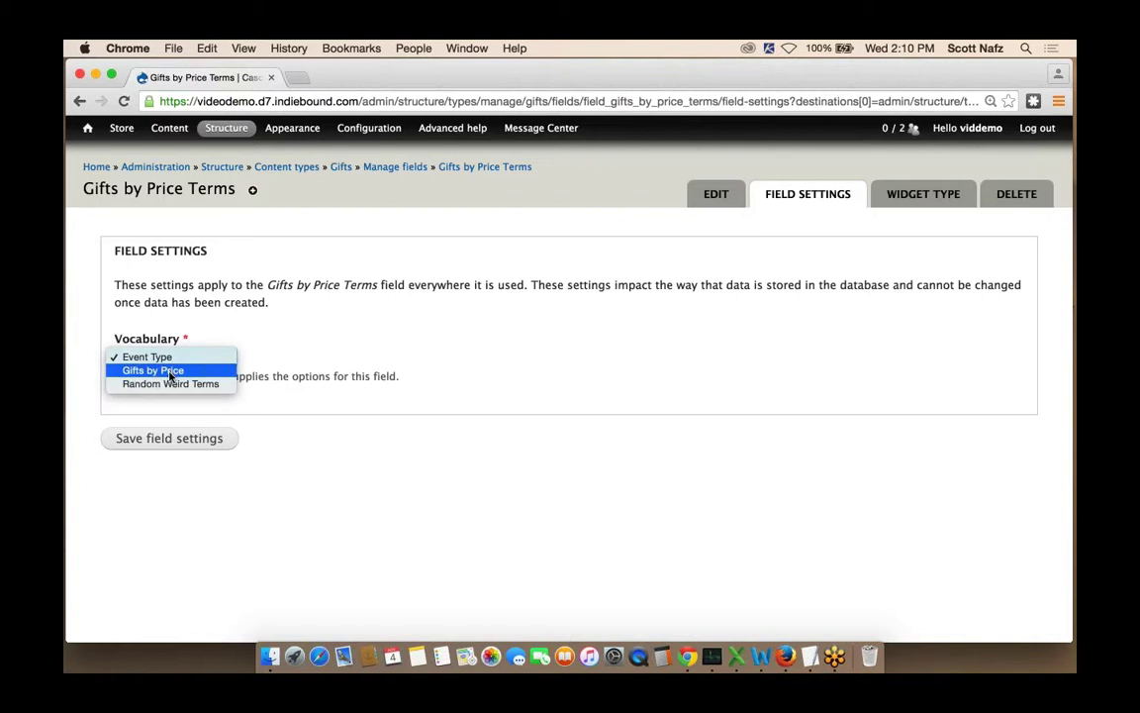
left_click(171, 372)
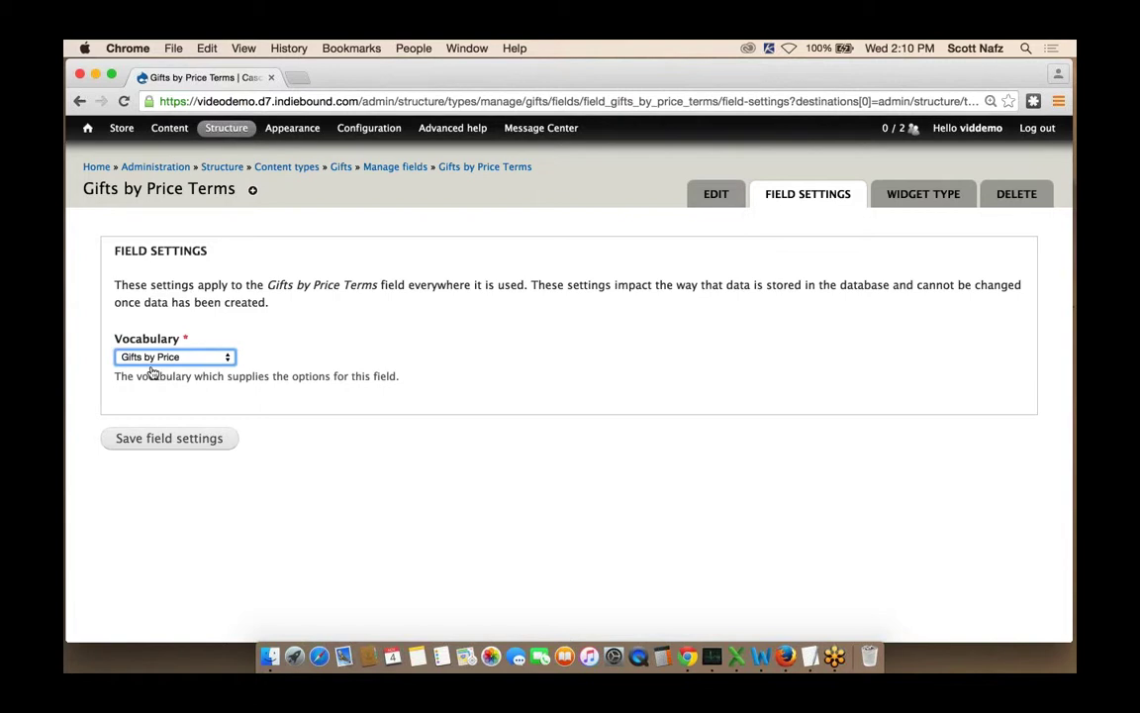
left_click(154, 440)
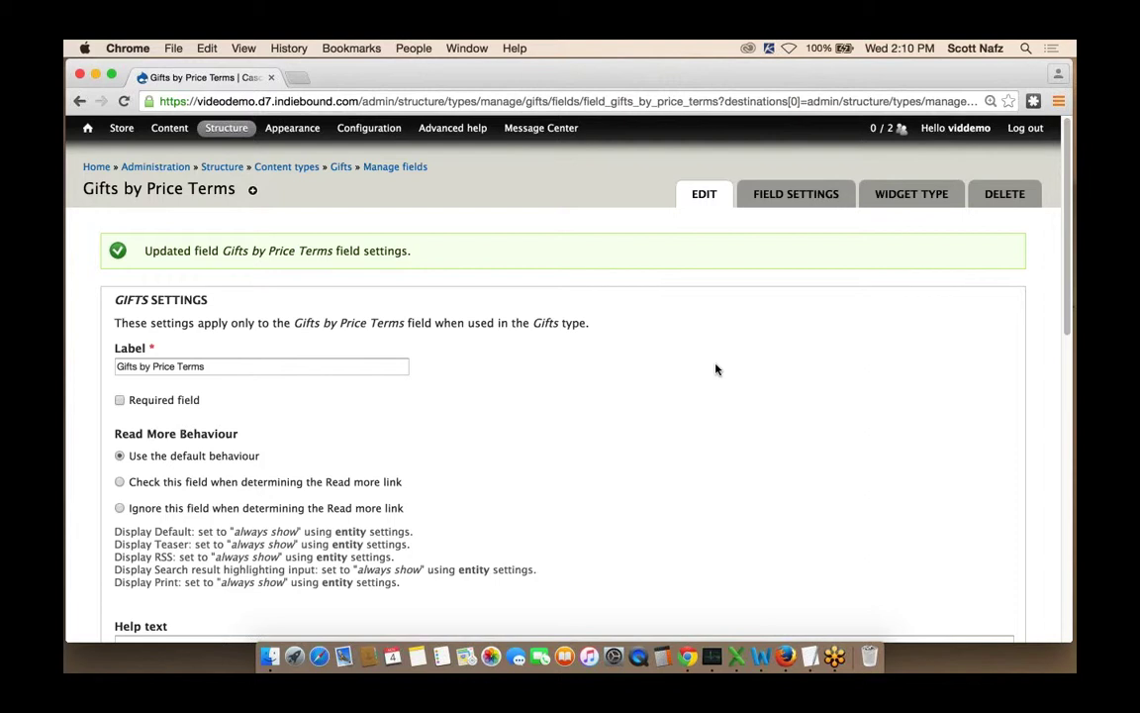
Step: Review the Gifts by Price Terms field's settings, from the label and Read More behaviour down to the default value and vocabulary
scroll(715, 369, "down", 5)
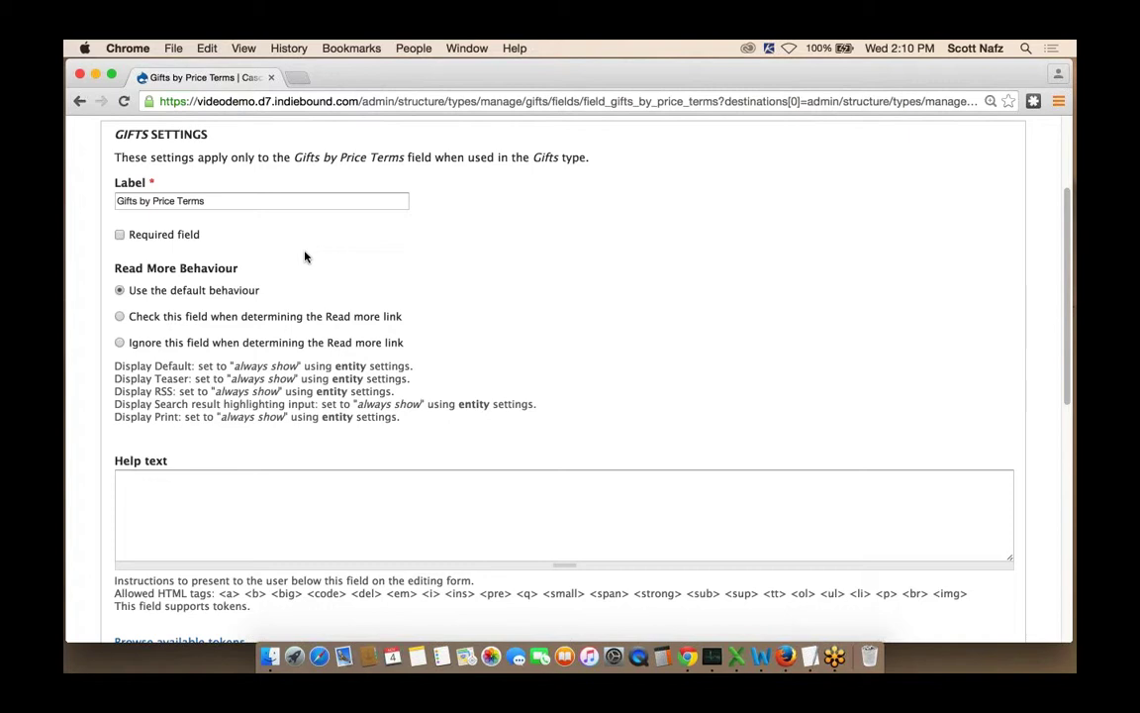
scroll(415, 249, "down", 1)
scroll(414, 249, "down", 4)
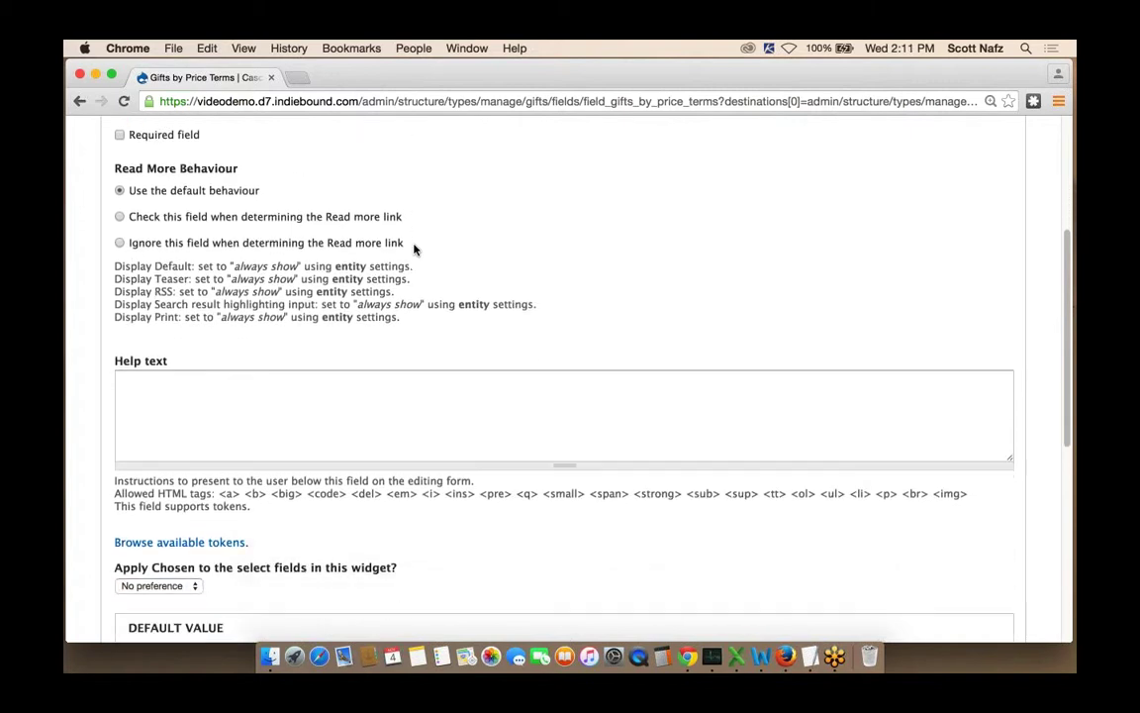
scroll(415, 250, "down", 9)
scroll(414, 249, "up", 9)
scroll(415, 249, "up", 3)
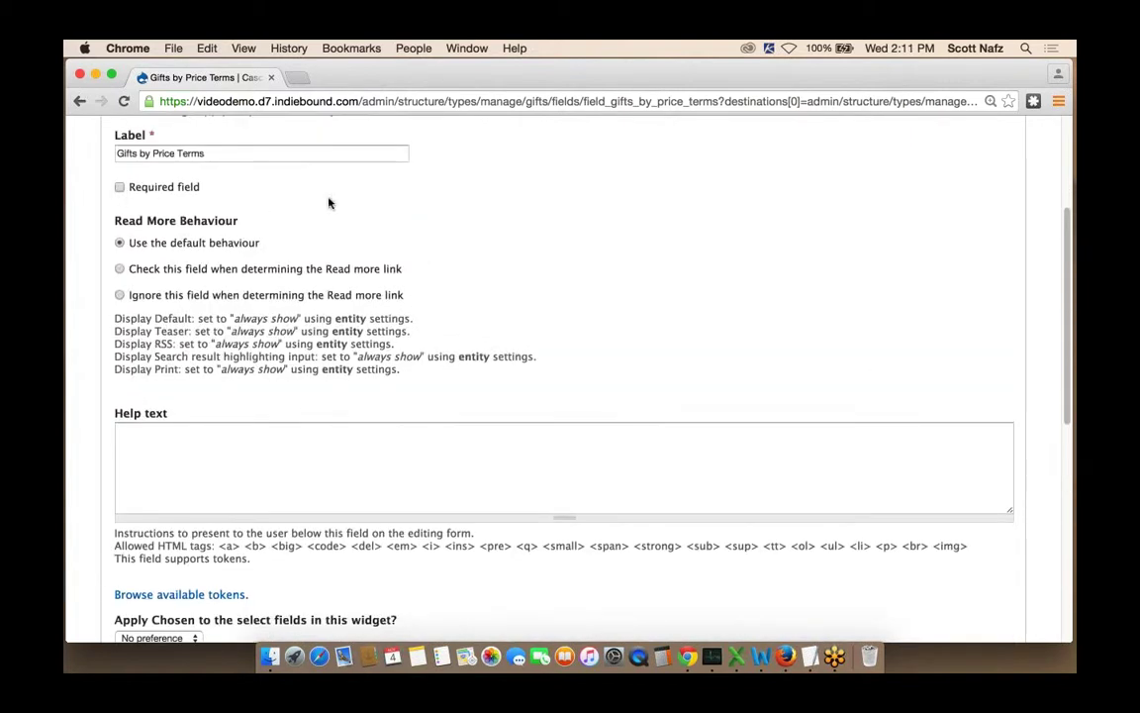
scroll(394, 219, "up", 2)
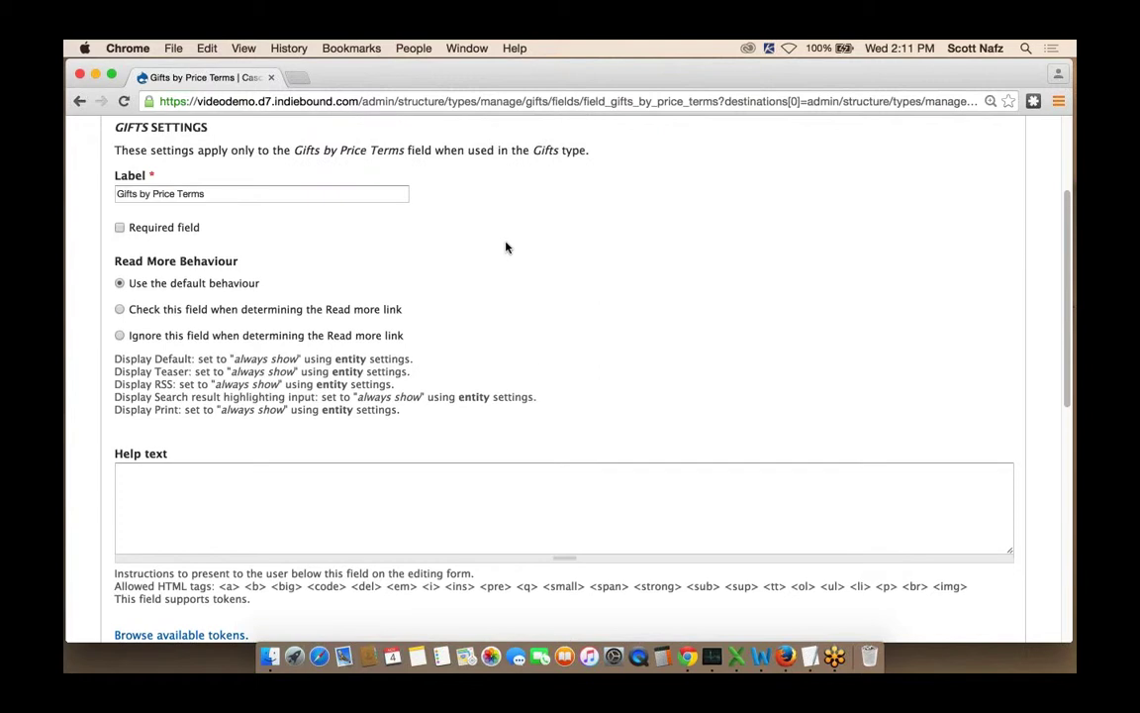
scroll(505, 248, "up", 1)
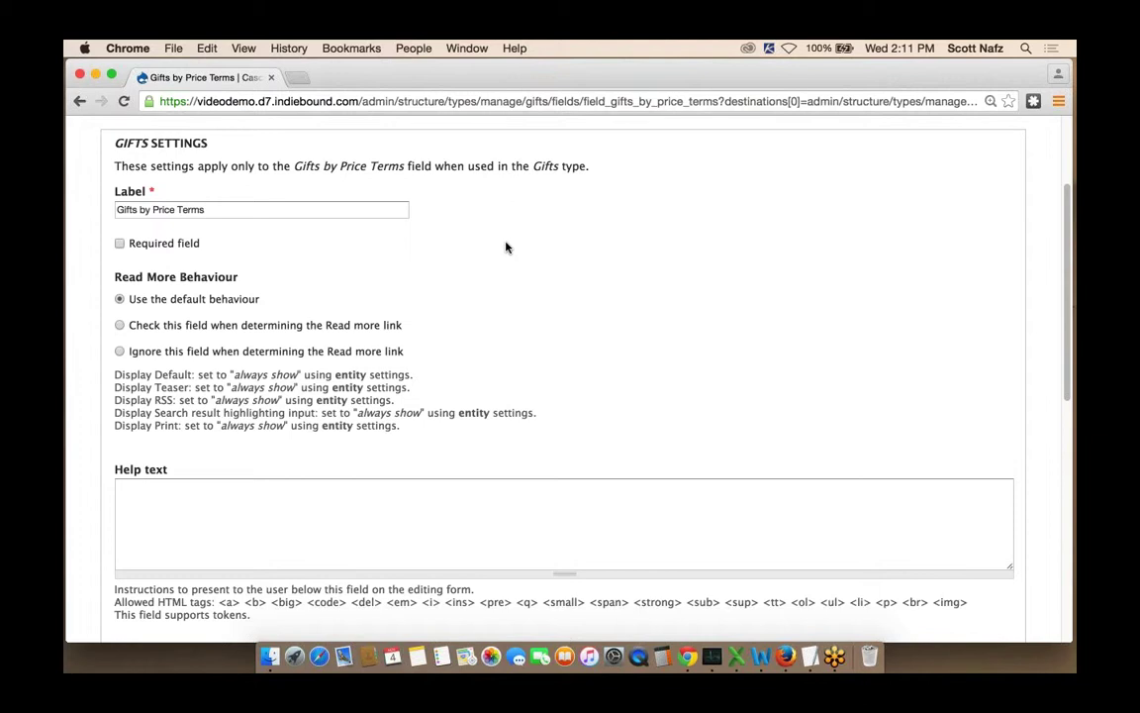
scroll(506, 247, "down", 5)
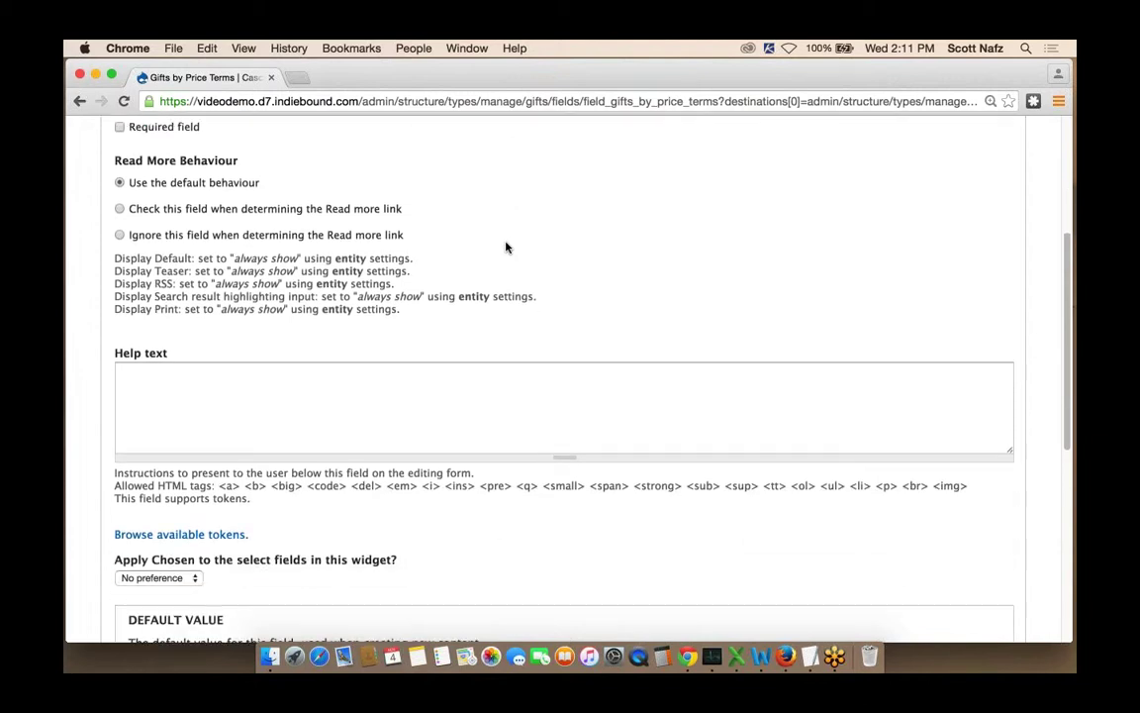
scroll(506, 247, "down", 3)
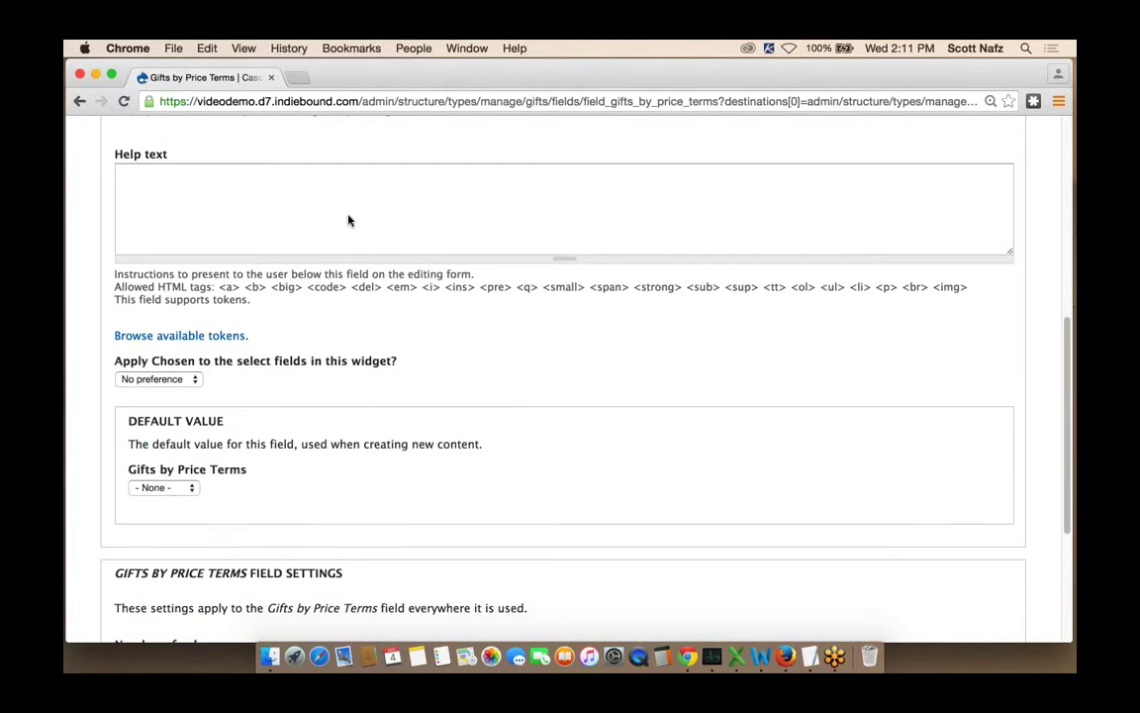
scroll(348, 220, "down", 3)
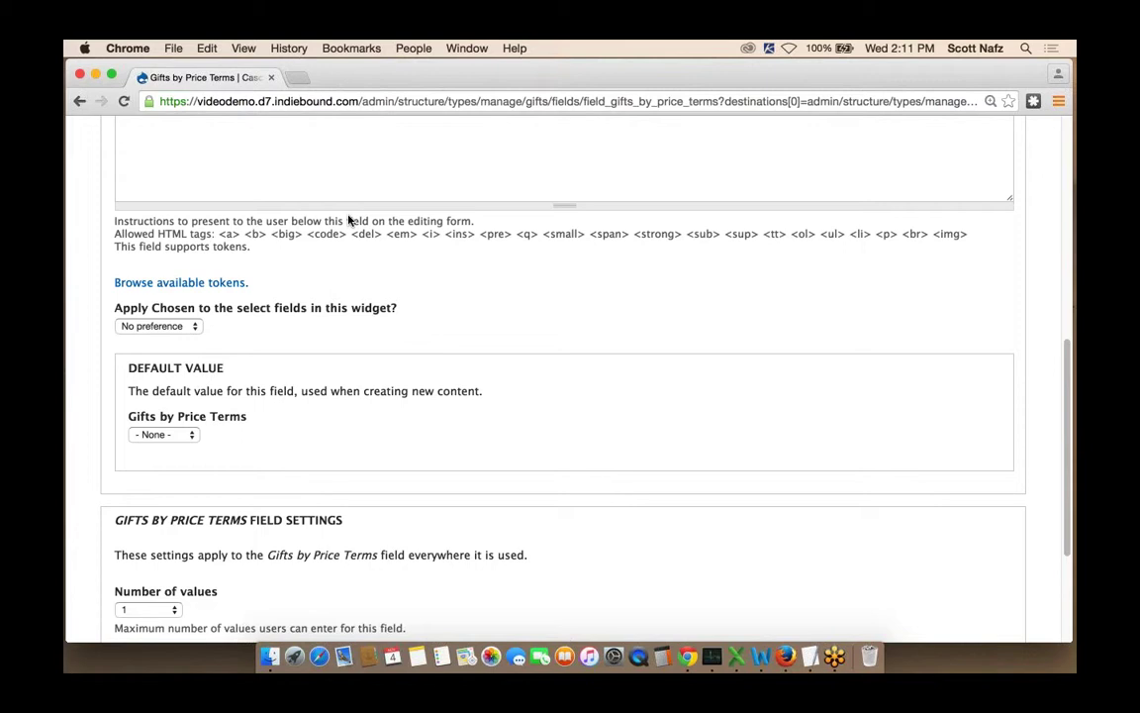
scroll(349, 220, "down", 2)
scroll(310, 357, "down", 1)
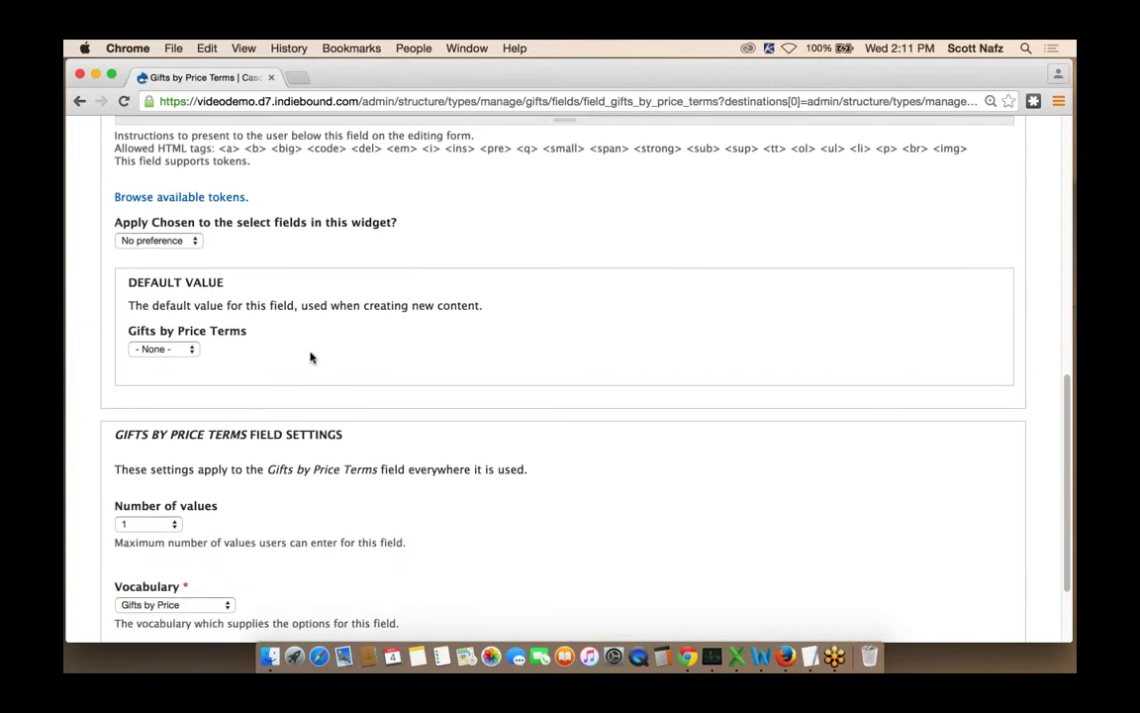
Step: Keep the default value of the Gifts by Price Terms field at None and save the field's settings
left_click(150, 349)
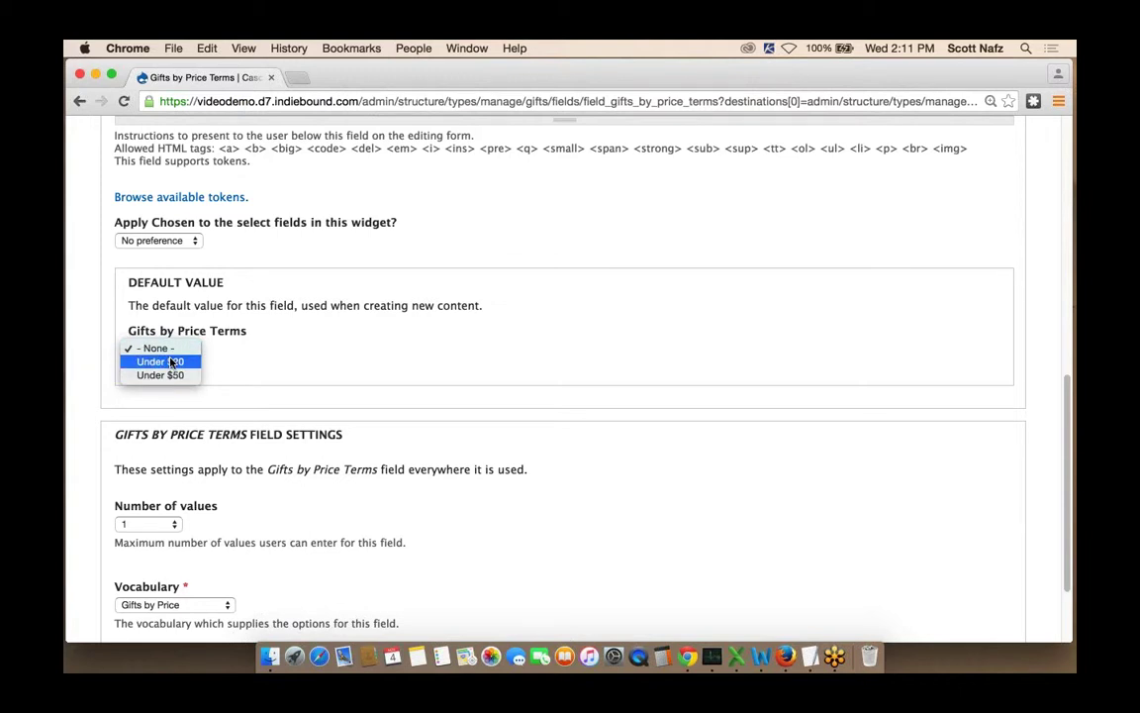
left_click(155, 348)
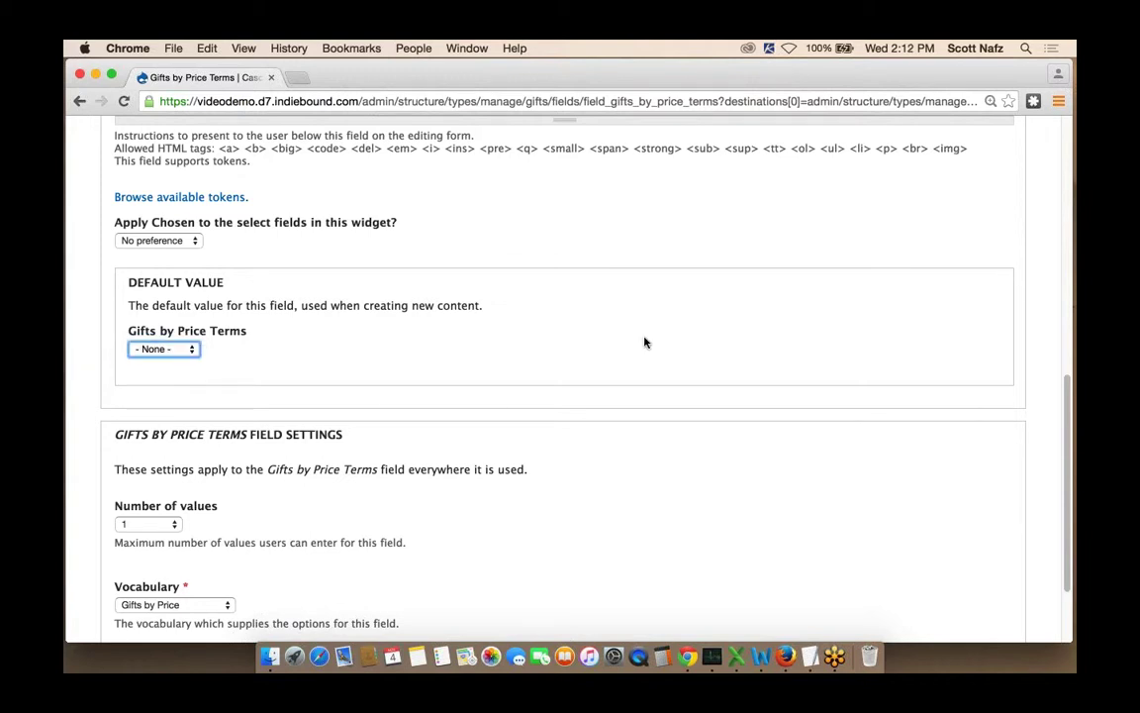
scroll(644, 342, "down", 2)
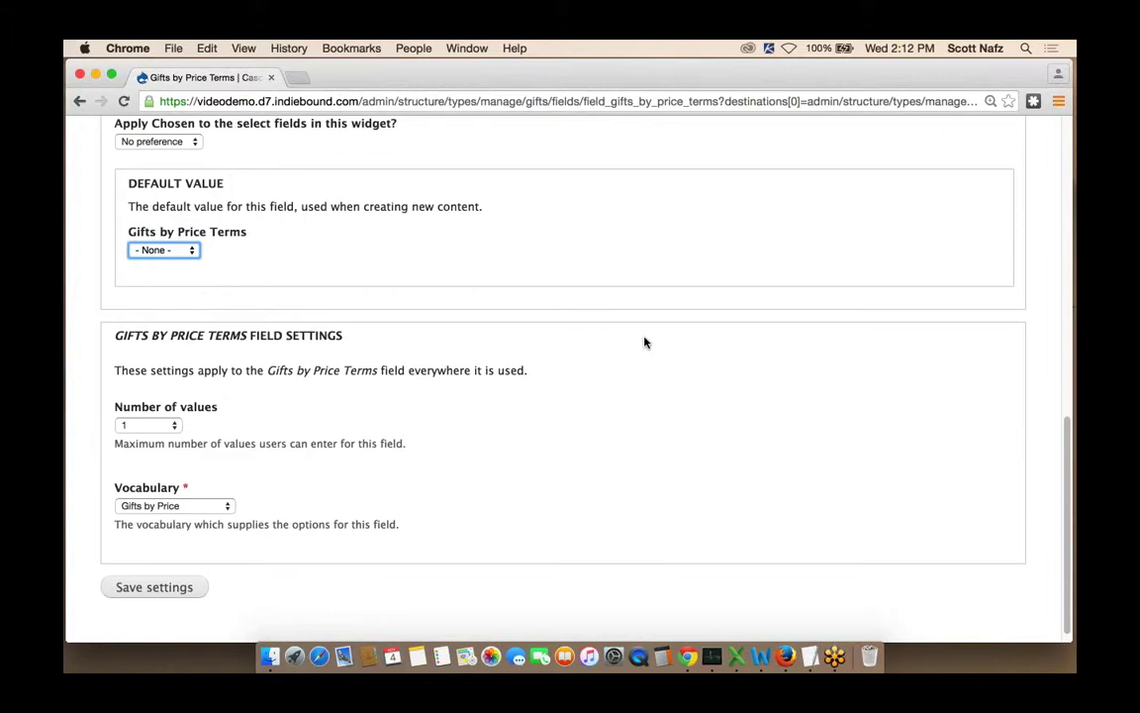
scroll(644, 342, "up", 1)
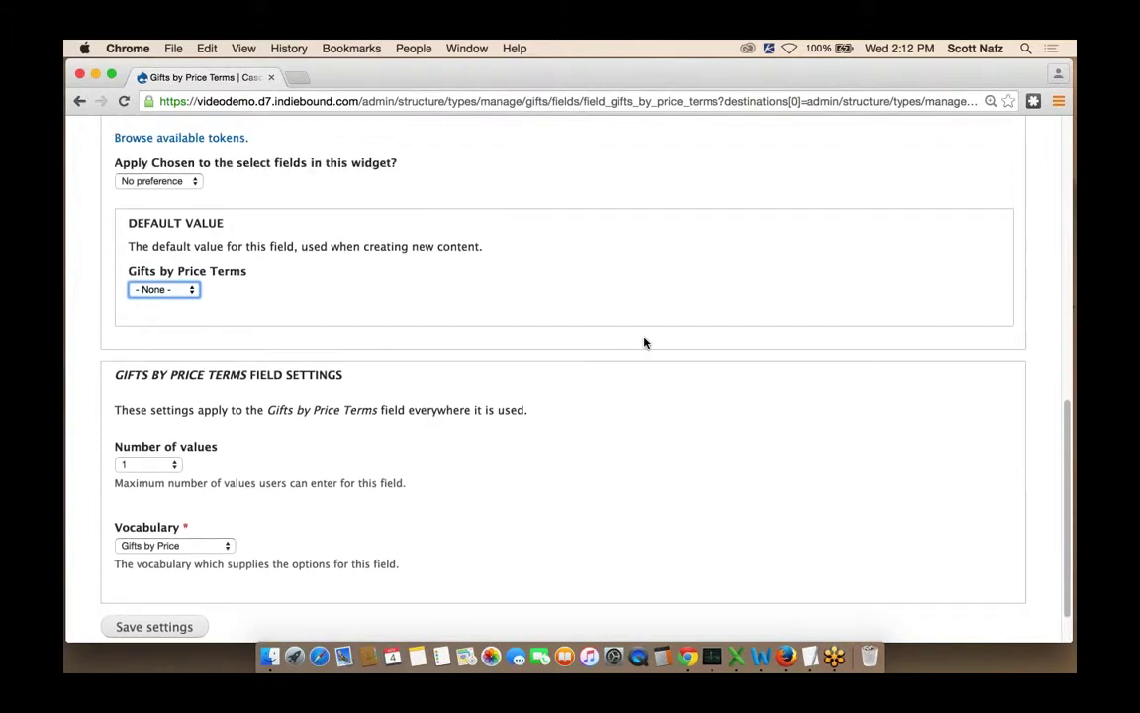
scroll(644, 342, "up", 1)
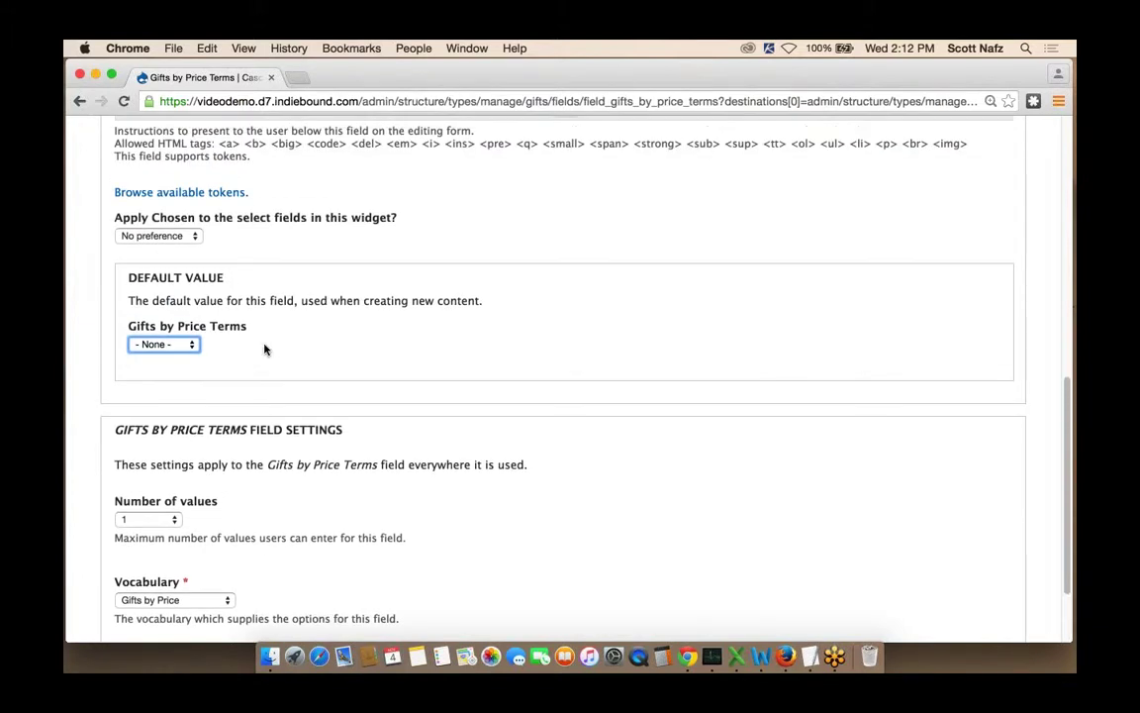
left_click(160, 345)
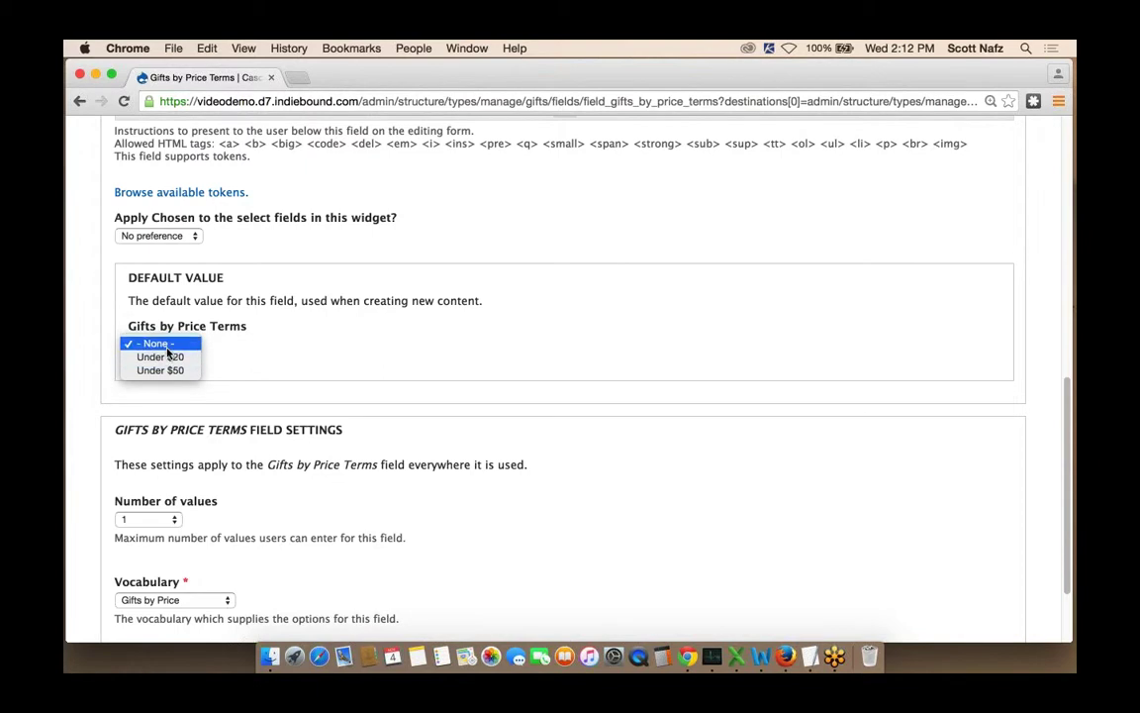
left_click(165, 346)
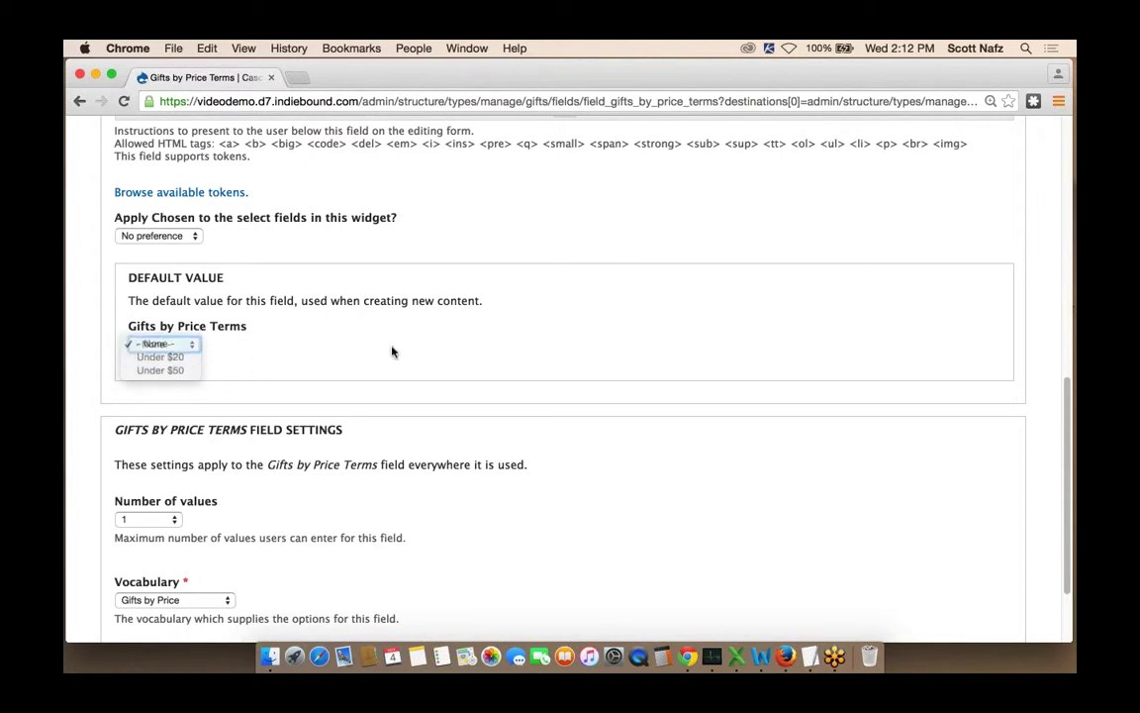
scroll(549, 327, "down", 3)
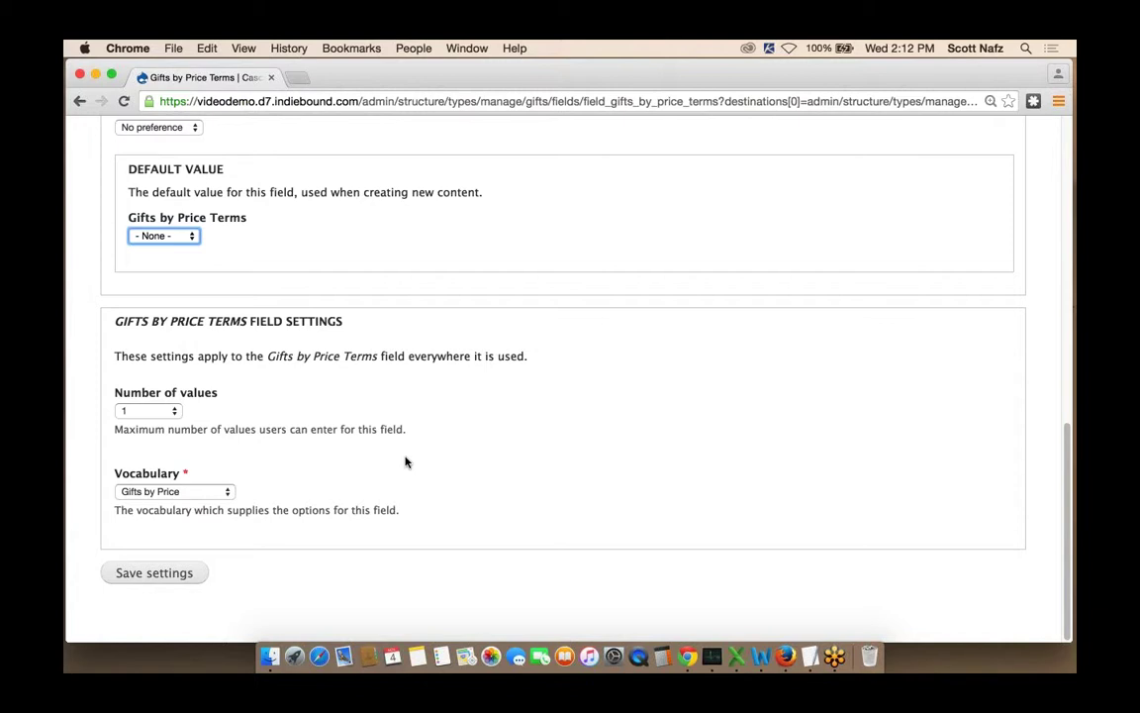
left_click(141, 578)
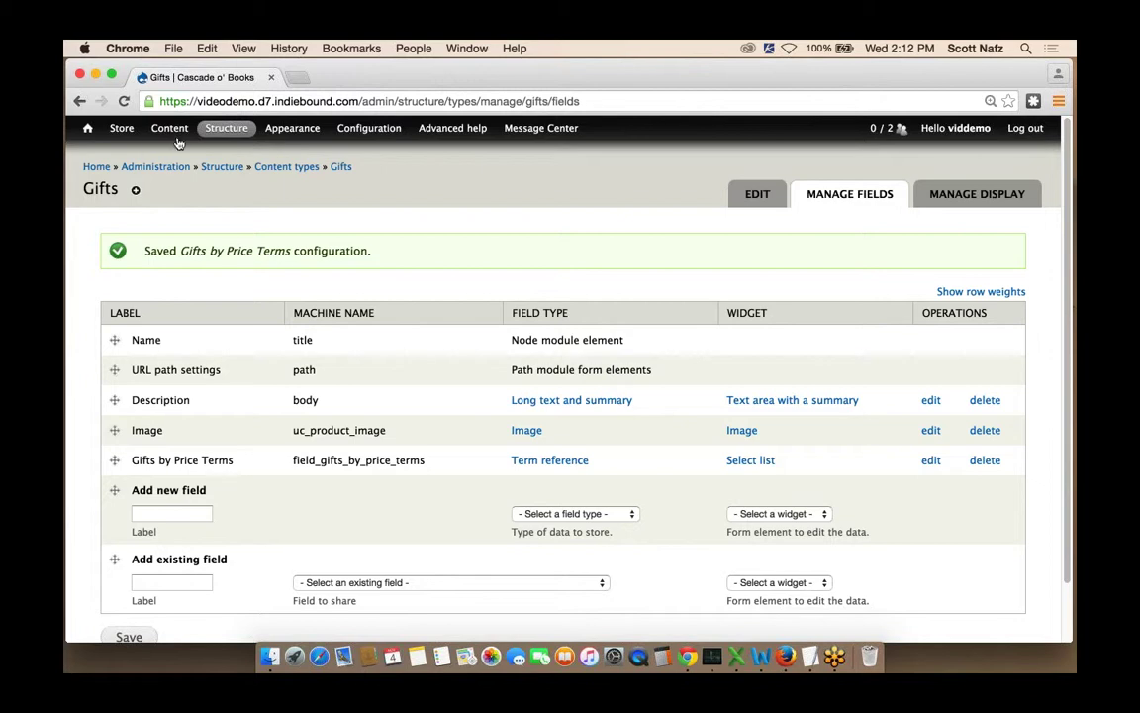
Step: Open the form for adding a new Gifts content item
mouse_move(168, 128)
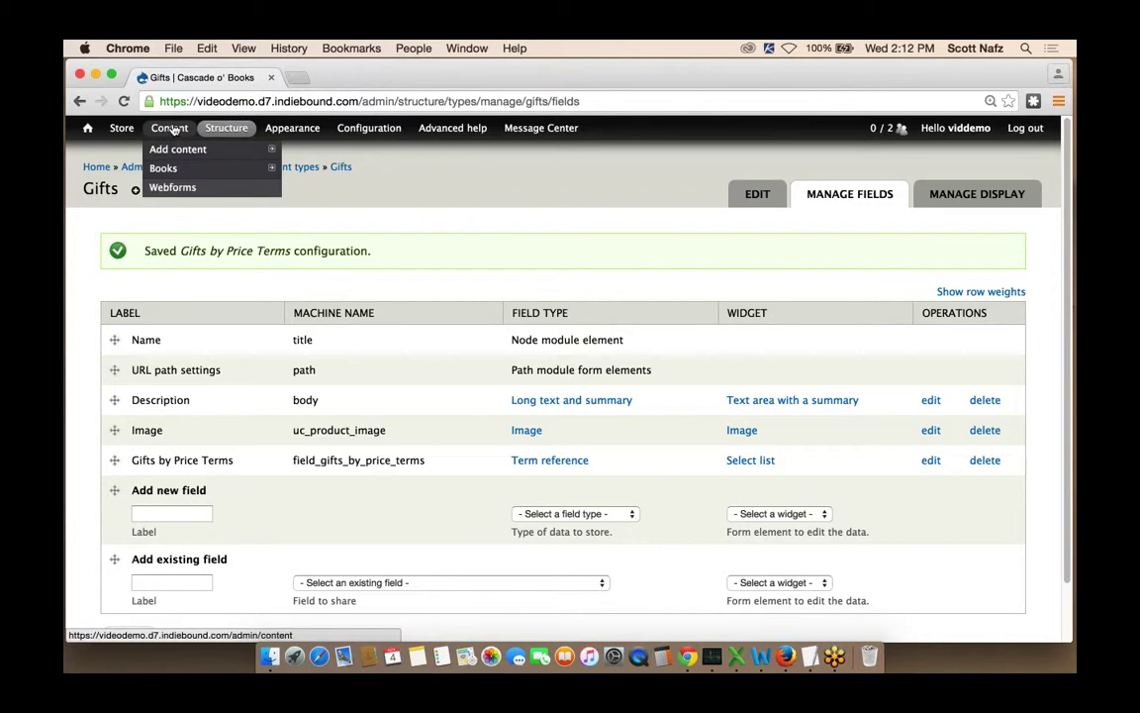
mouse_move(198, 148)
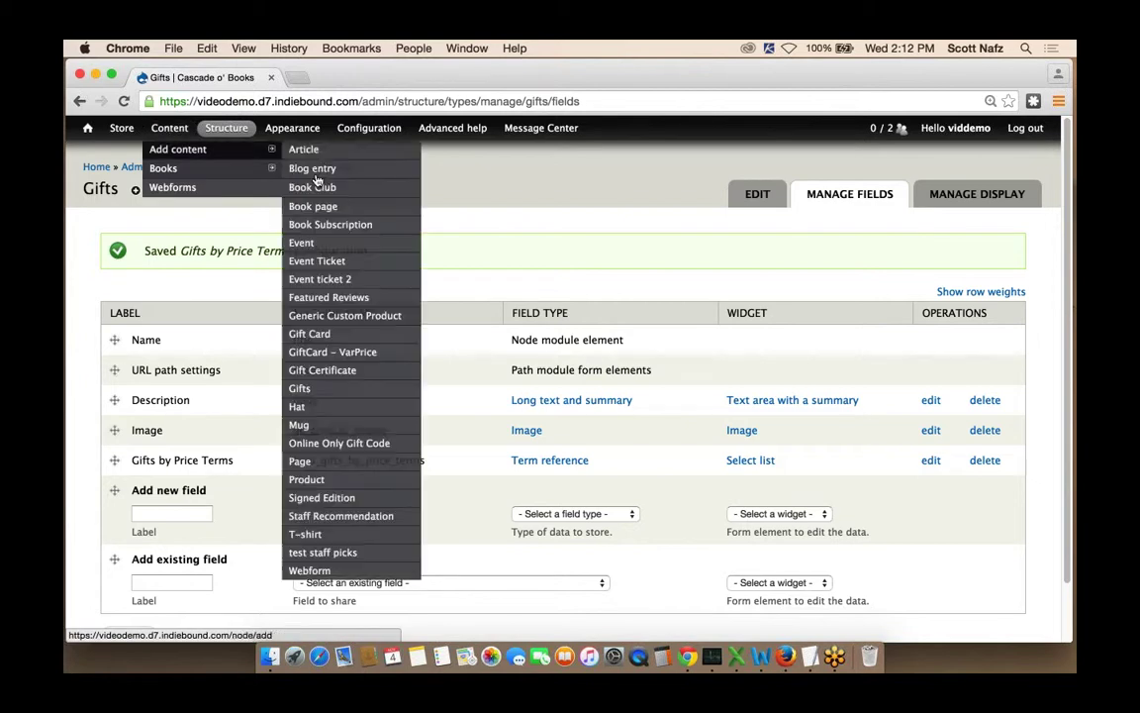
left_click(305, 389)
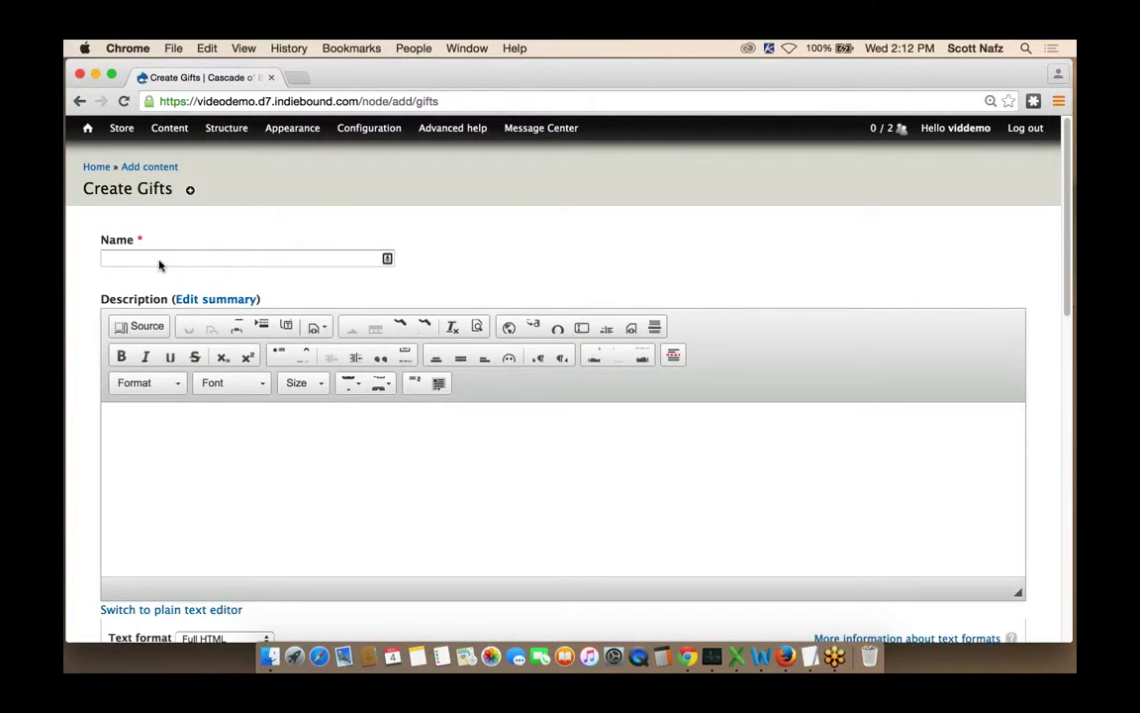
Step: Examine the Create Gifts form and the placement of the Gifts by Price Terms field among its other fields
scroll(257, 371, "down", 5)
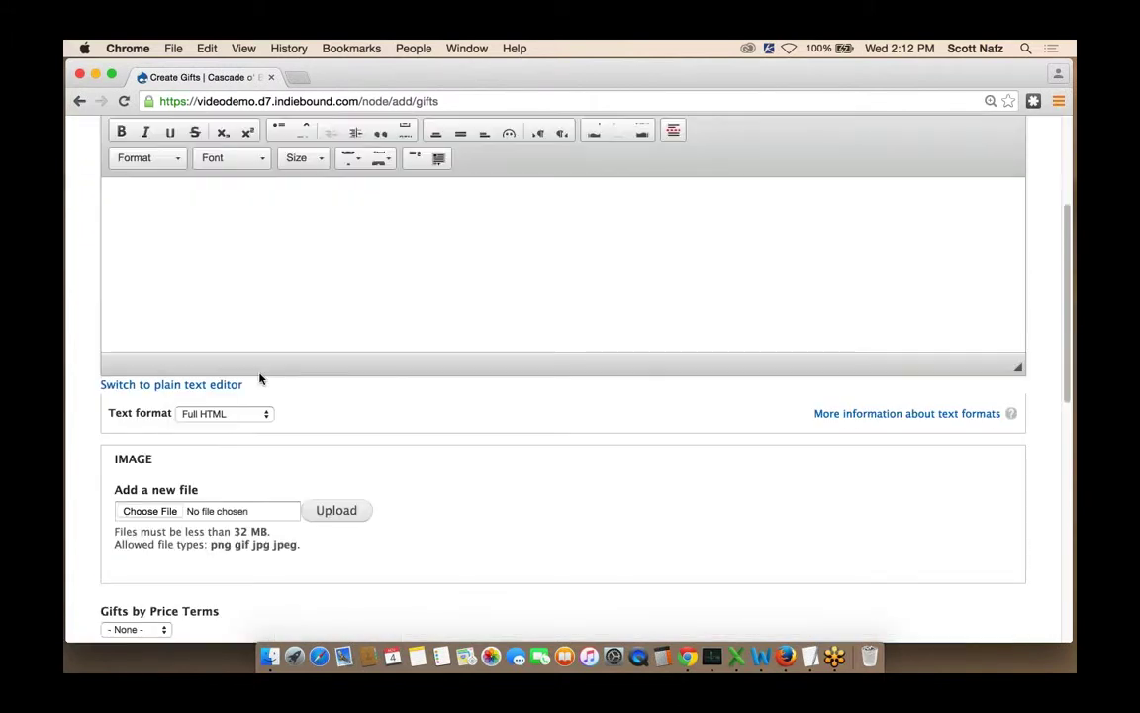
scroll(261, 379, "down", 3)
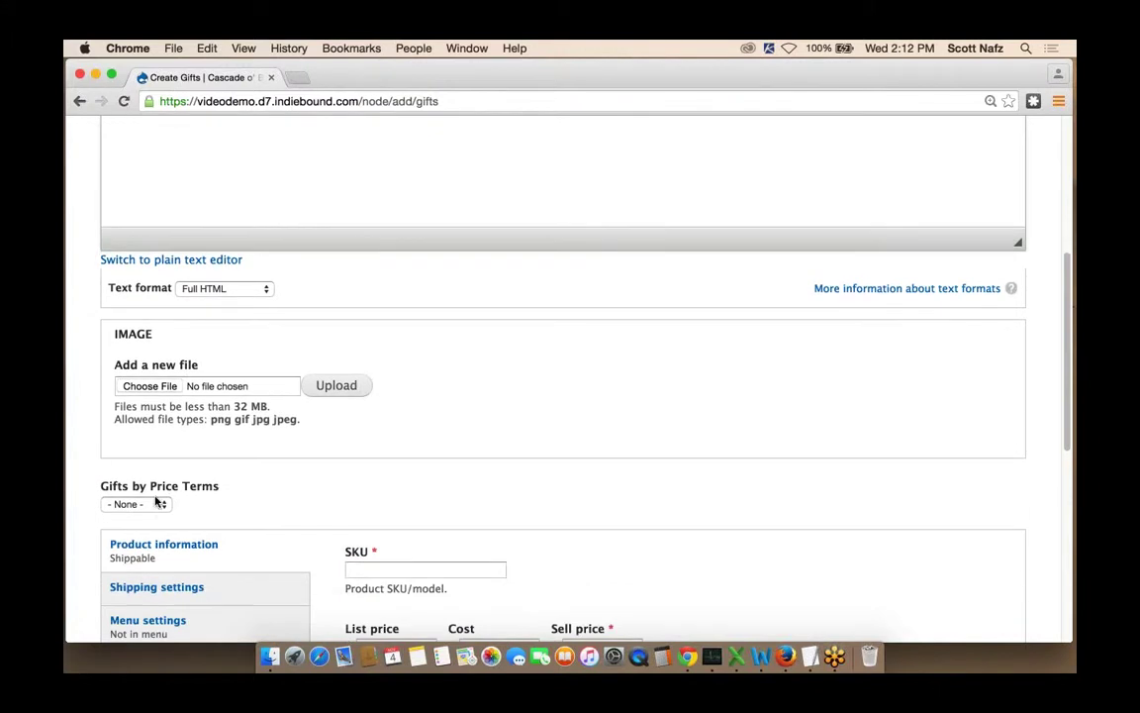
scroll(287, 492, "up", 1)
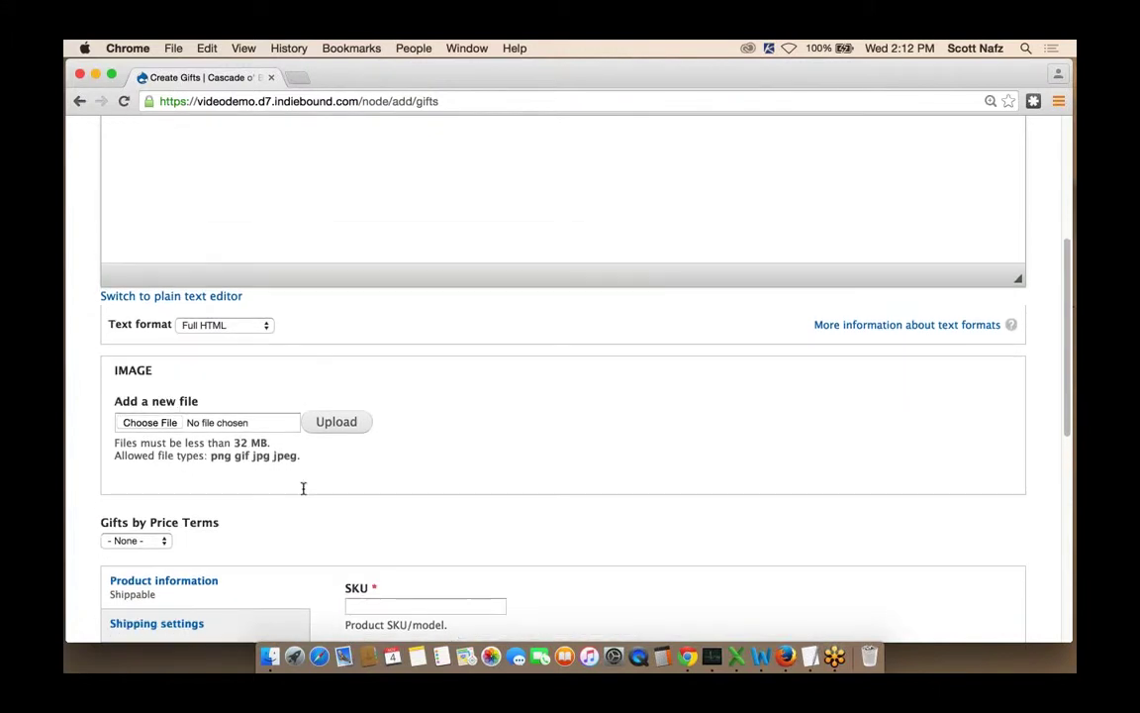
scroll(303, 487, "up", 8)
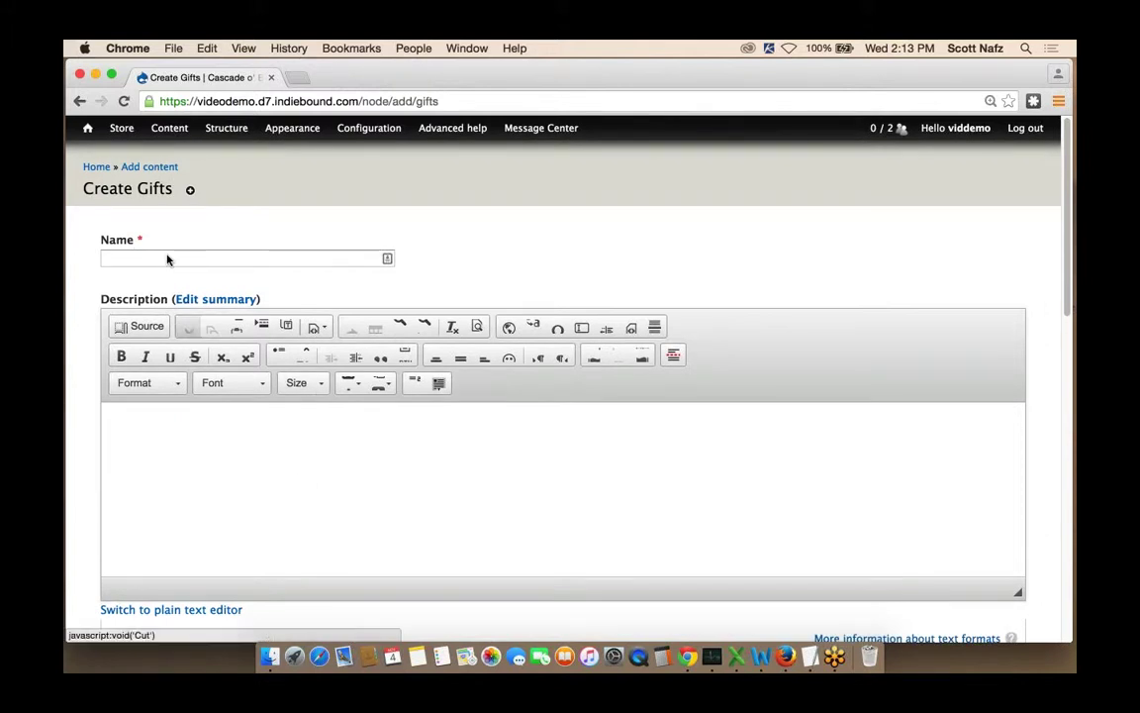
scroll(169, 258, "down", 1)
scroll(280, 334, "down", 8)
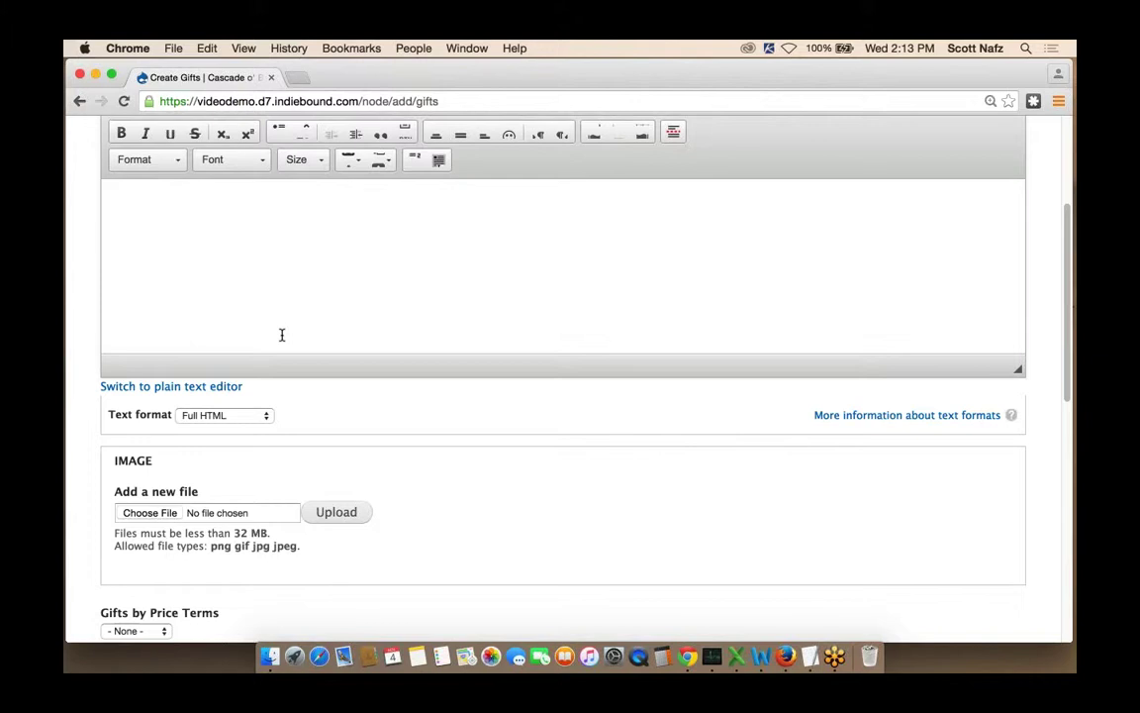
scroll(281, 339, "down", 1)
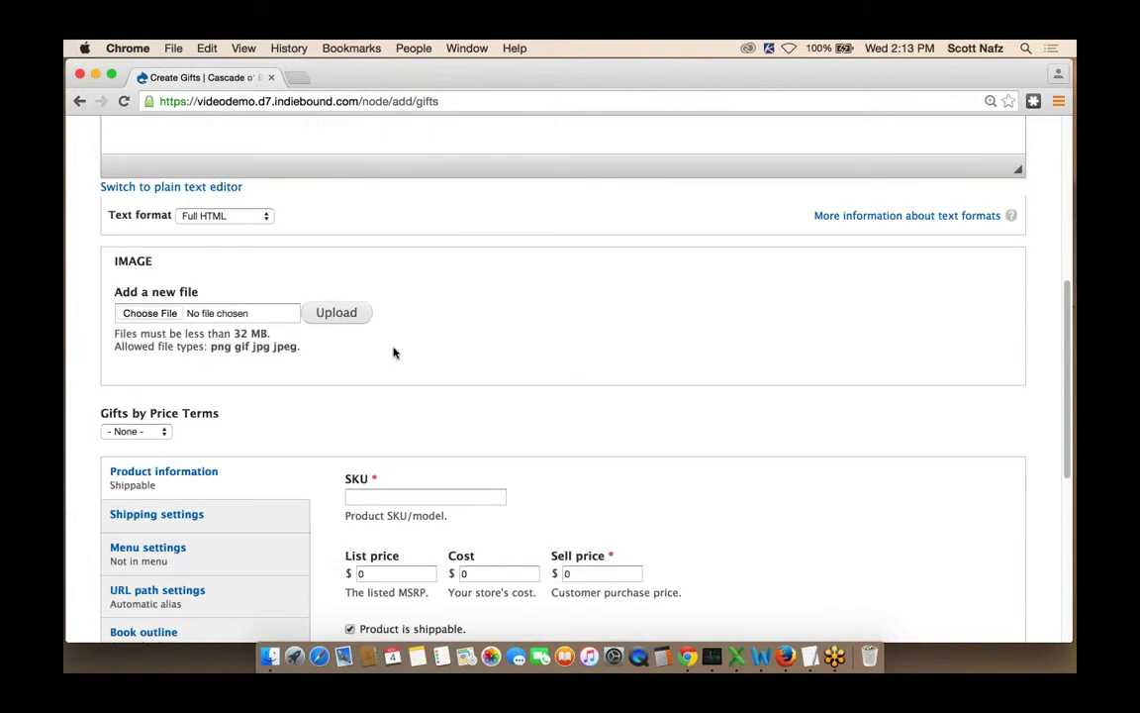
scroll(393, 352, "down", 2)
scroll(393, 353, "down", 5)
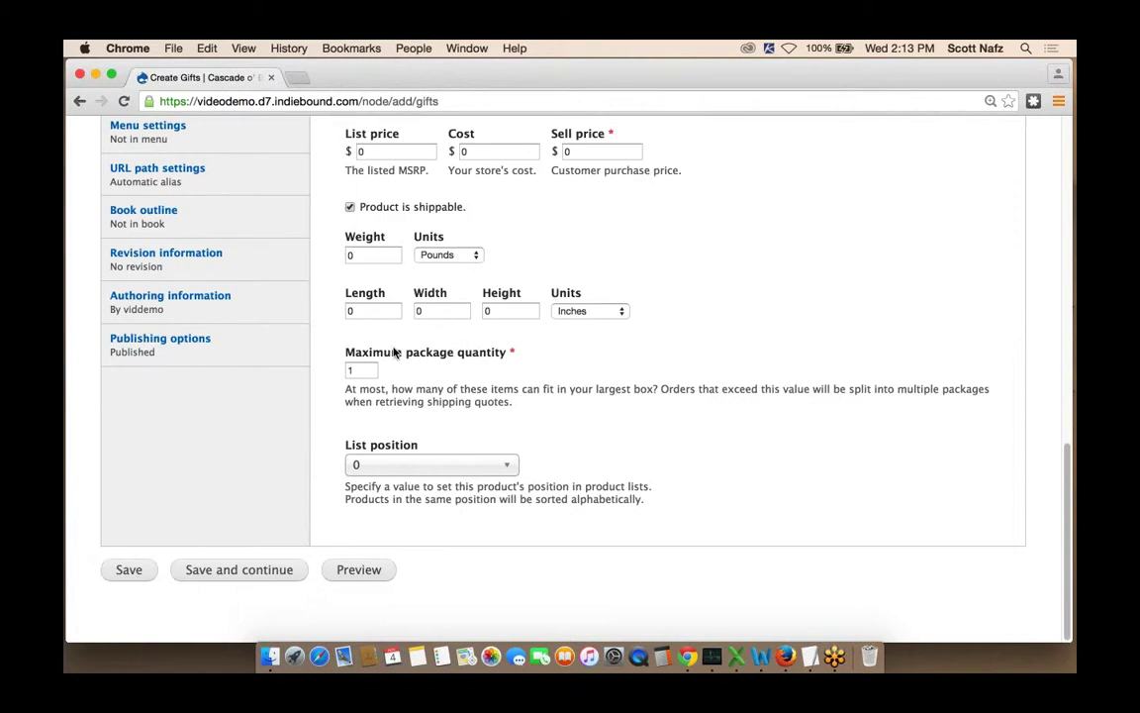
scroll(129, 567, "up", 7)
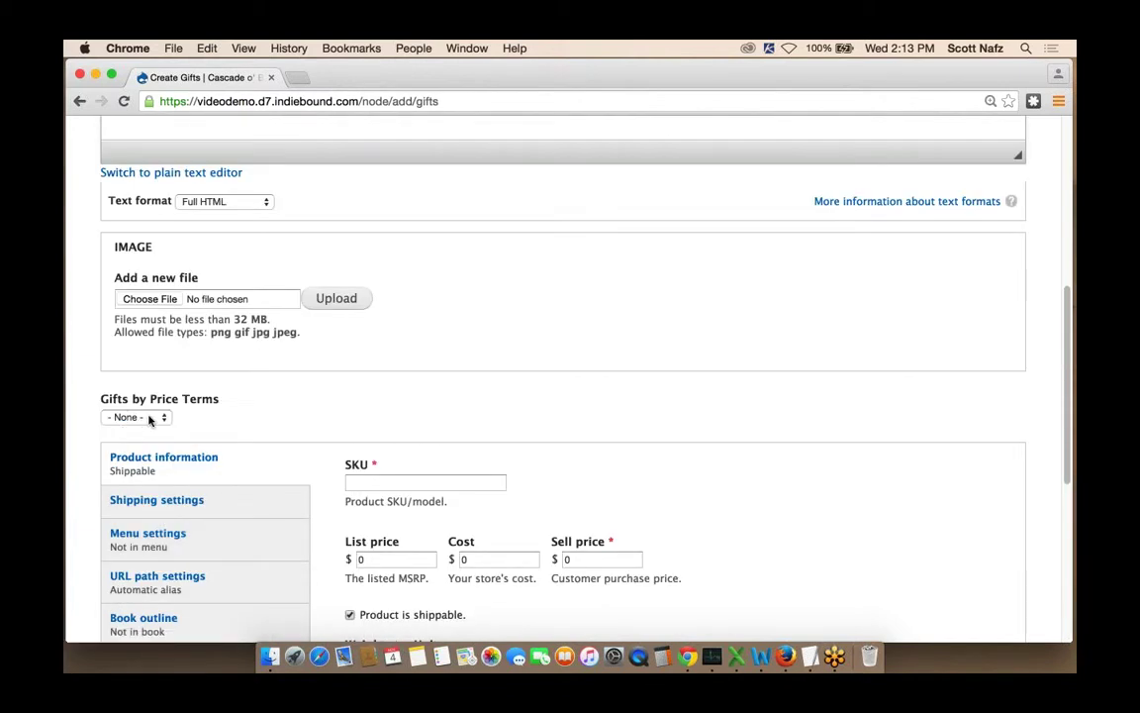
scroll(217, 426, "up", 8)
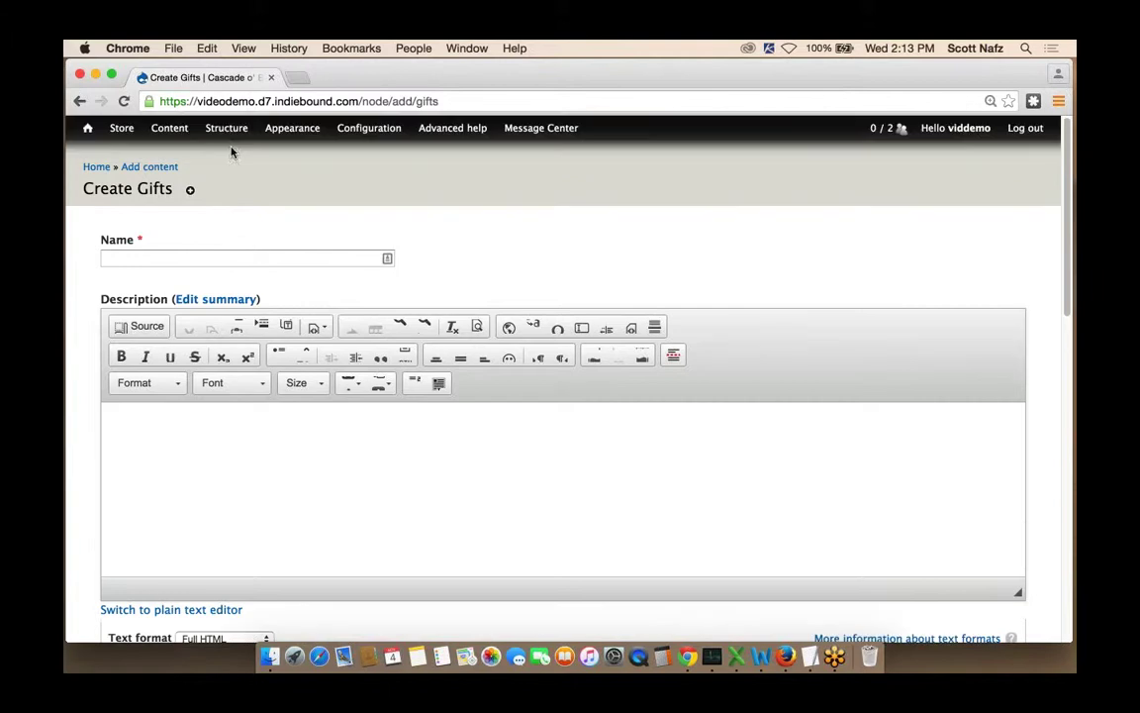
Step: Open the field management page of the Gifts content type and move Gifts by Price Terms directly below Name
mouse_move(223, 127)
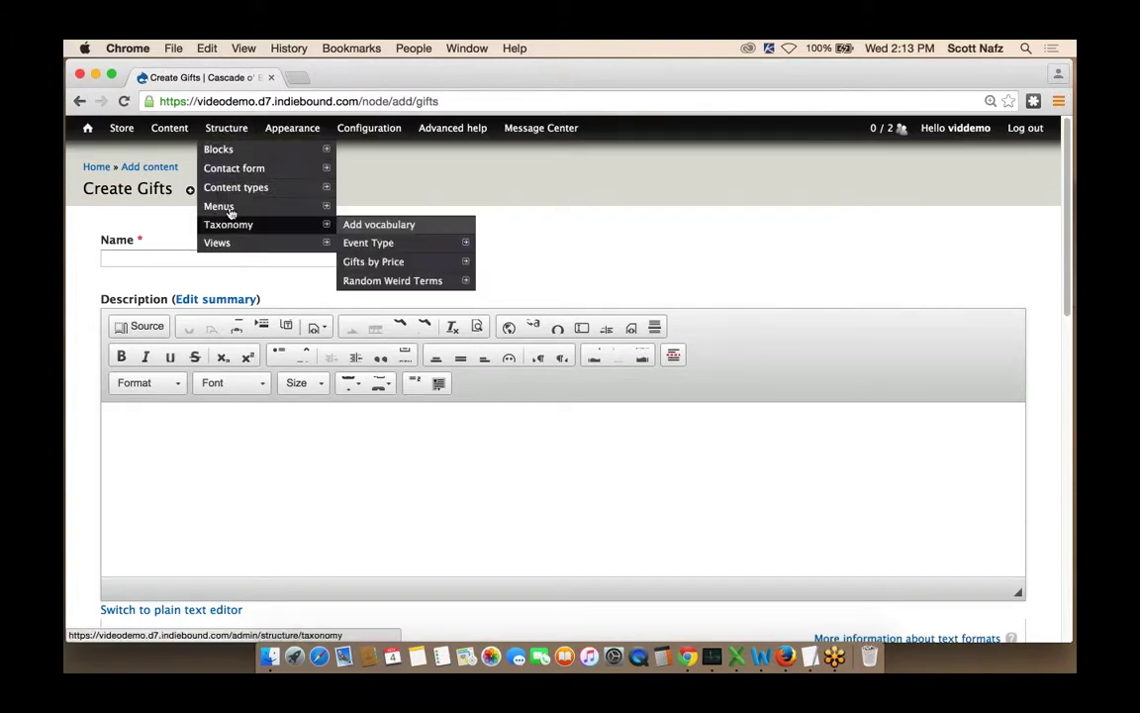
mouse_move(235, 187)
mouse_move(388, 235)
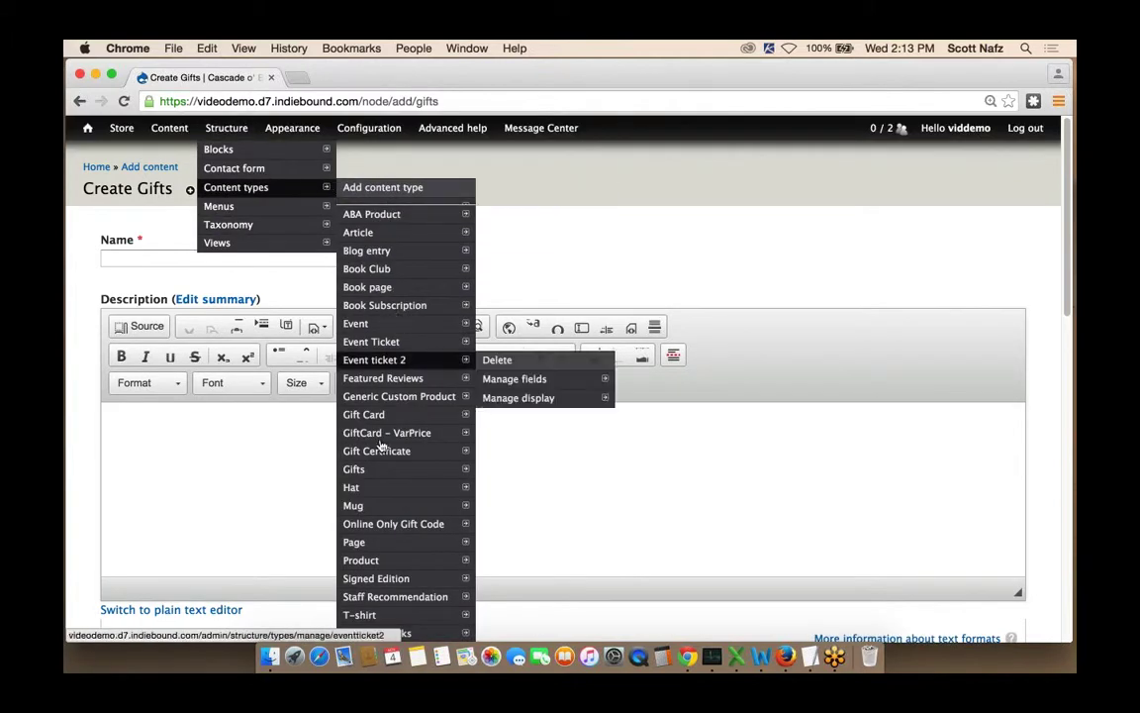
mouse_move(382, 468)
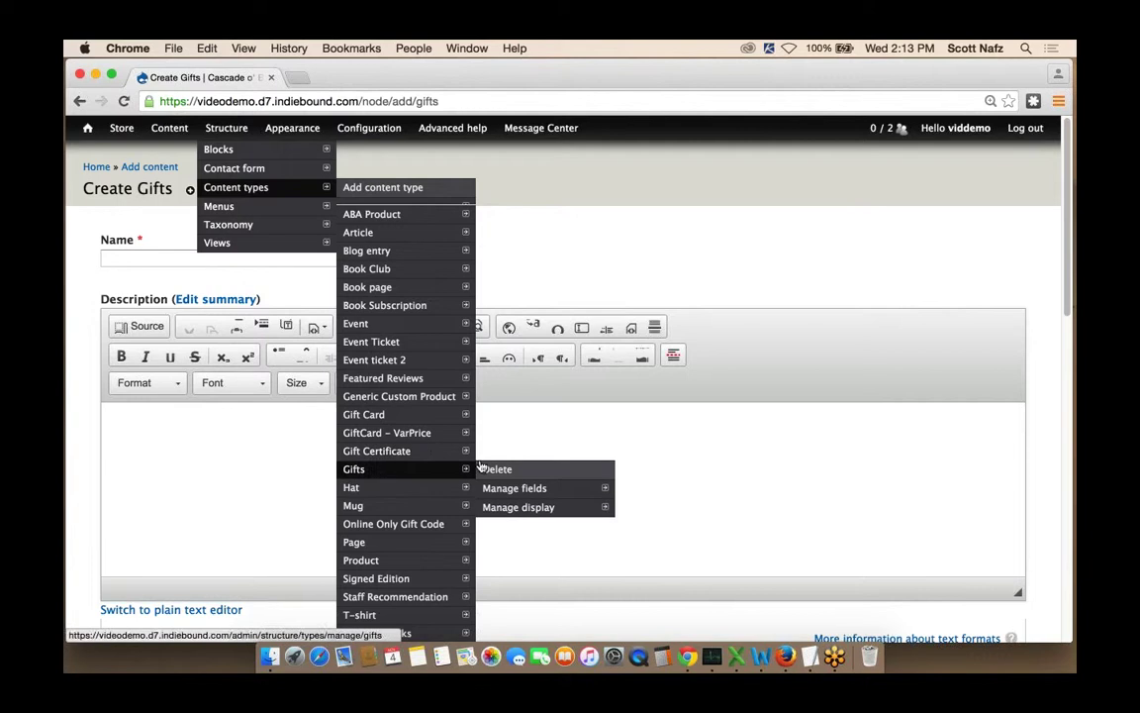
left_click(528, 491)
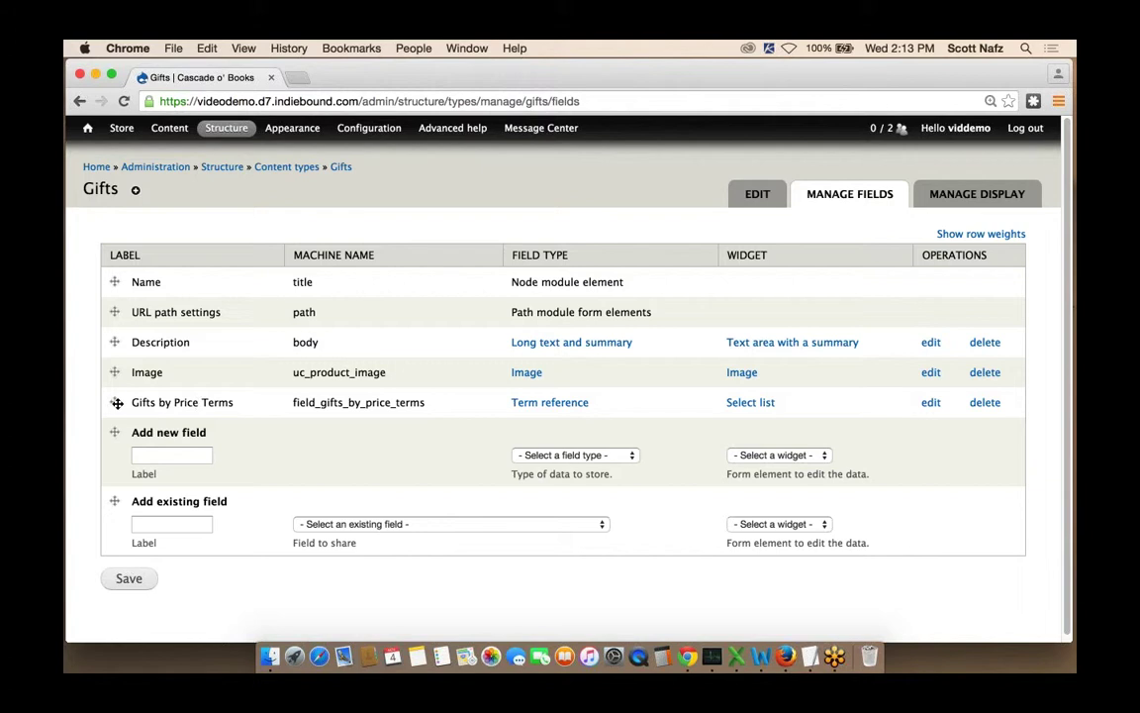
left_click_drag(114, 398, 118, 314)
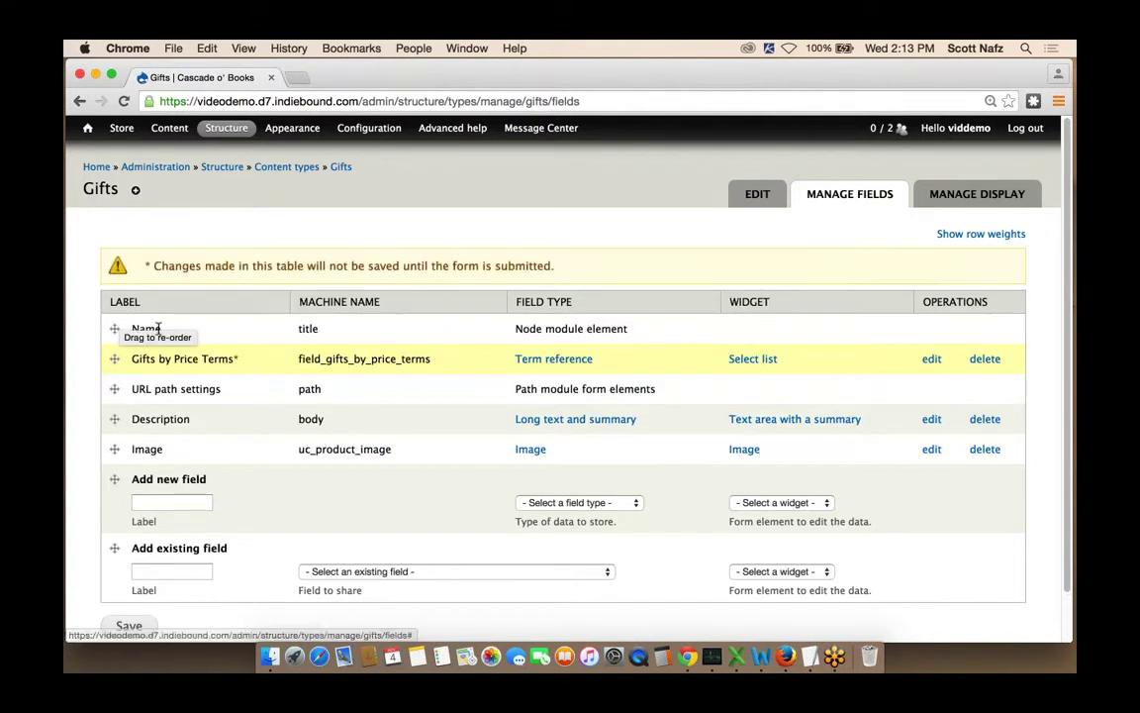
Step: Save the new field order of the Gifts content type
scroll(159, 333, "down", 1)
scroll(158, 334, "down", 1)
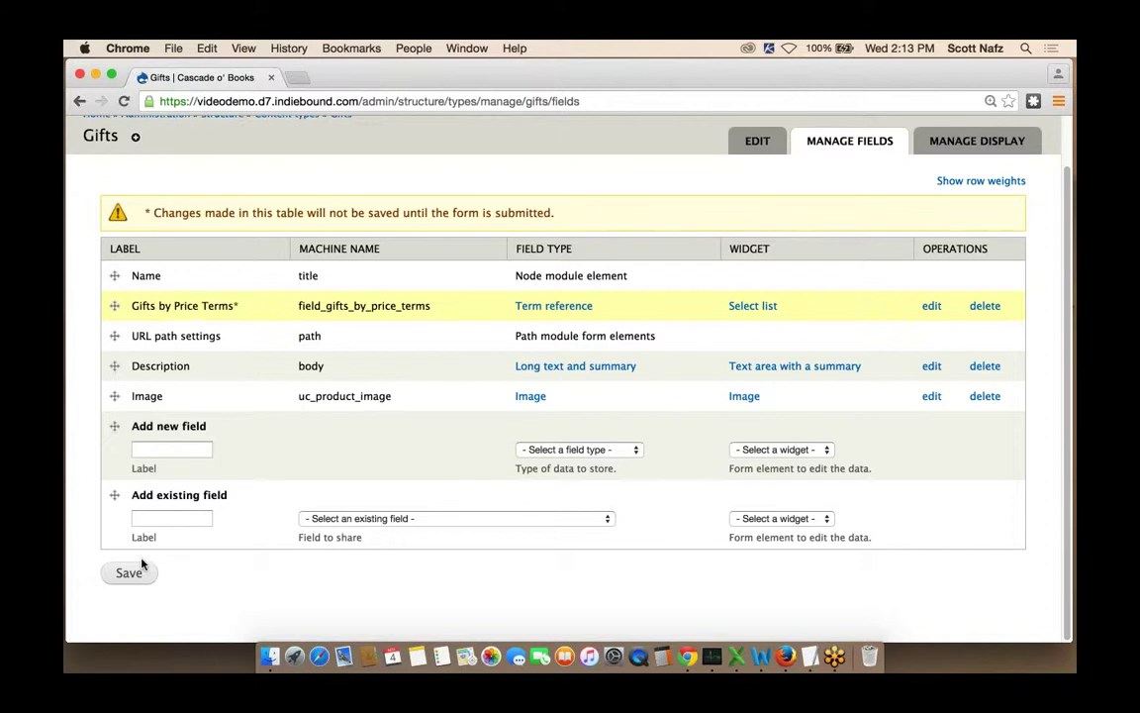
left_click(66, 670)
left_click(128, 576)
left_click(128, 577)
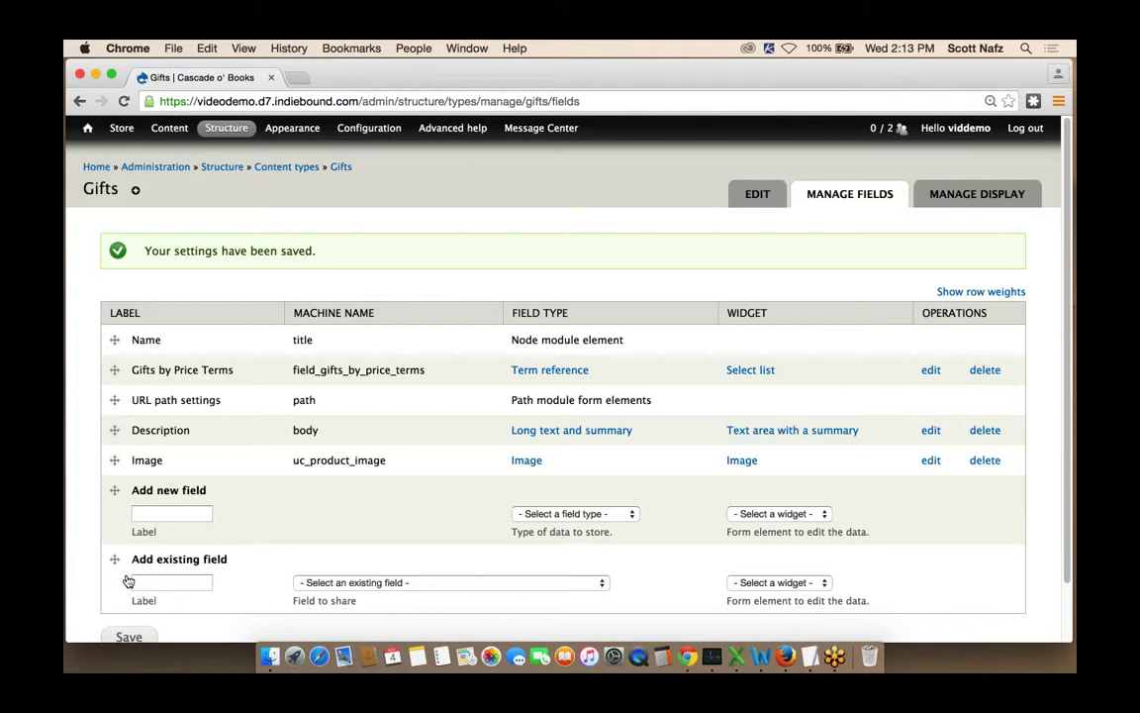
Step: Start a new Gifts item named Thingamagig with Gifts by Price Terms set to Under $20
mouse_move(167, 129)
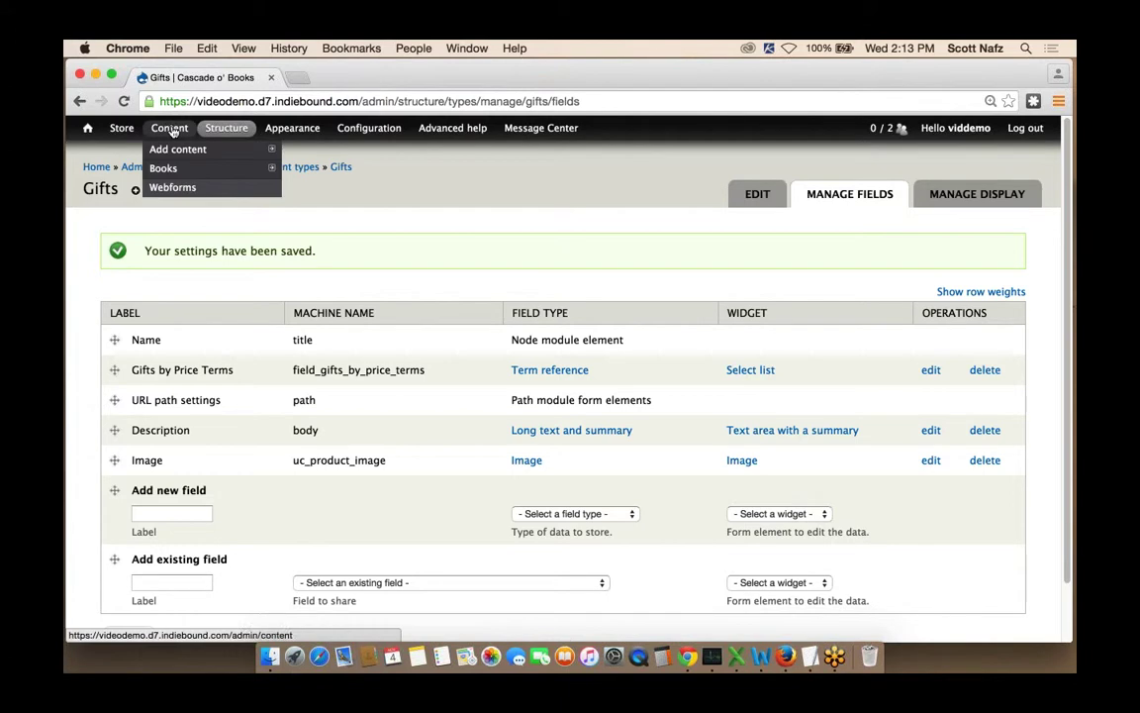
mouse_move(194, 149)
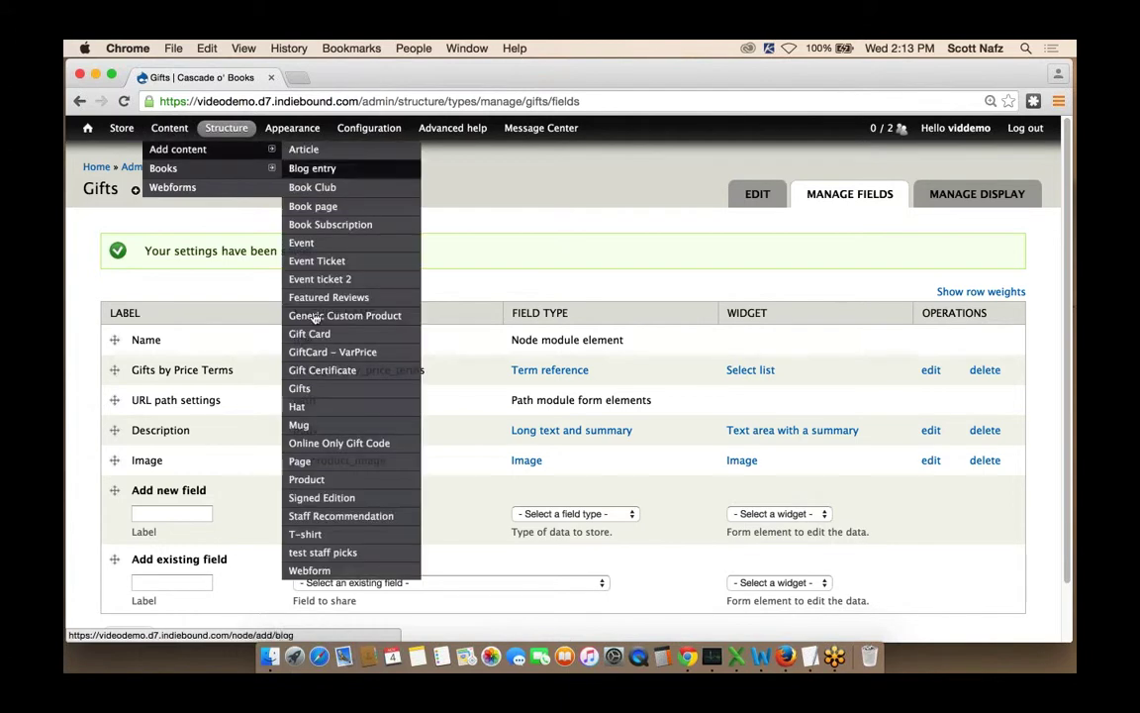
left_click(311, 390)
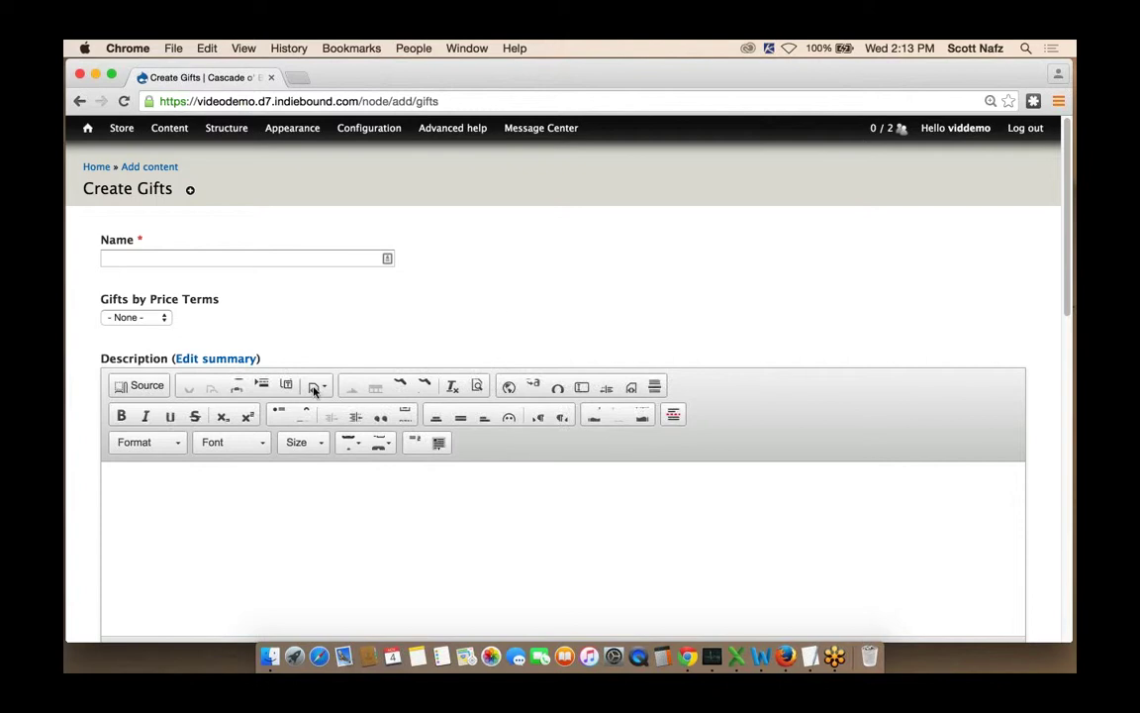
left_click(257, 257)
type("Thingamag")
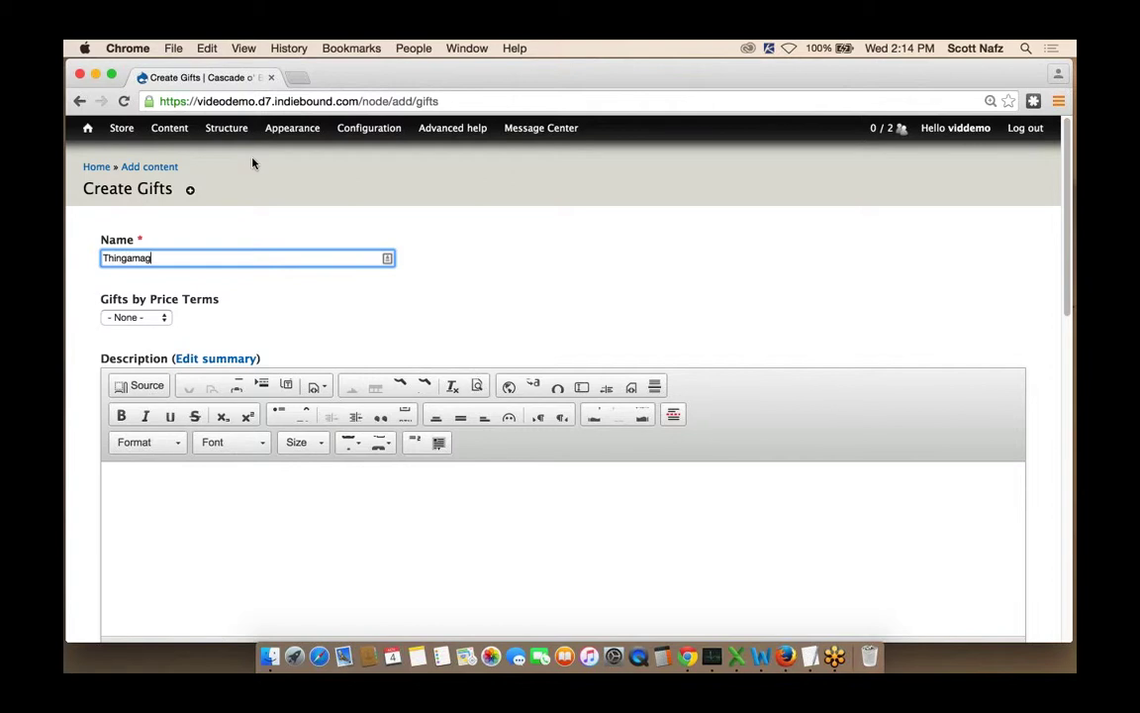
type("ig")
left_click(144, 316)
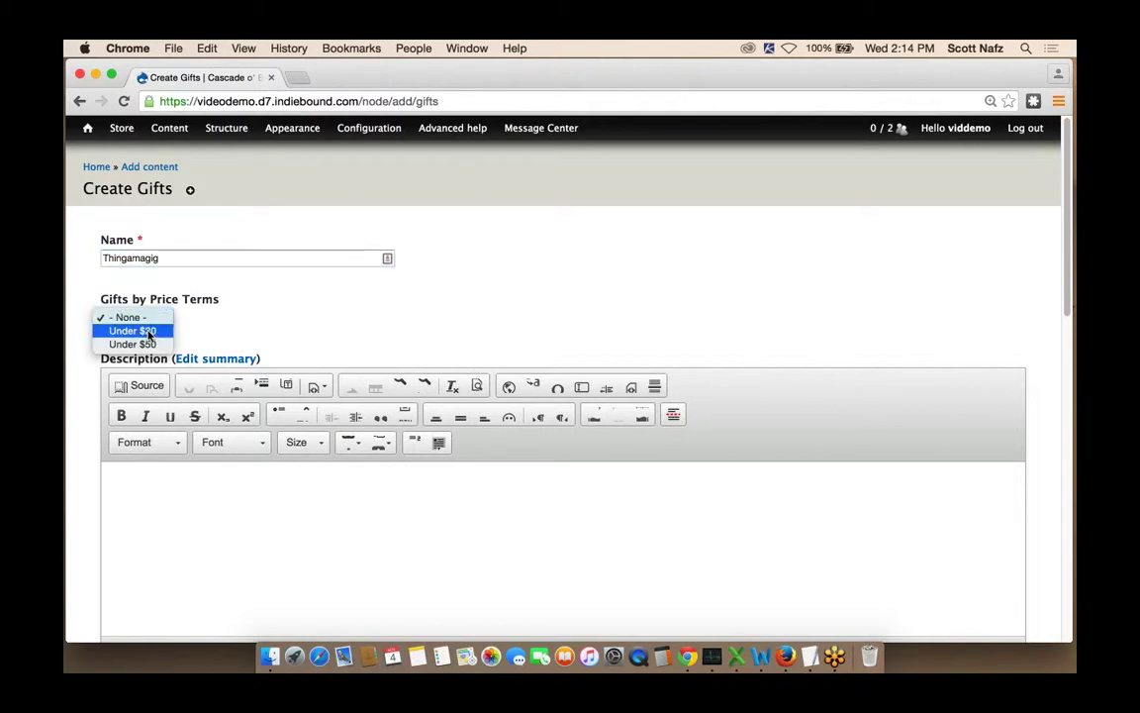
left_click(146, 330)
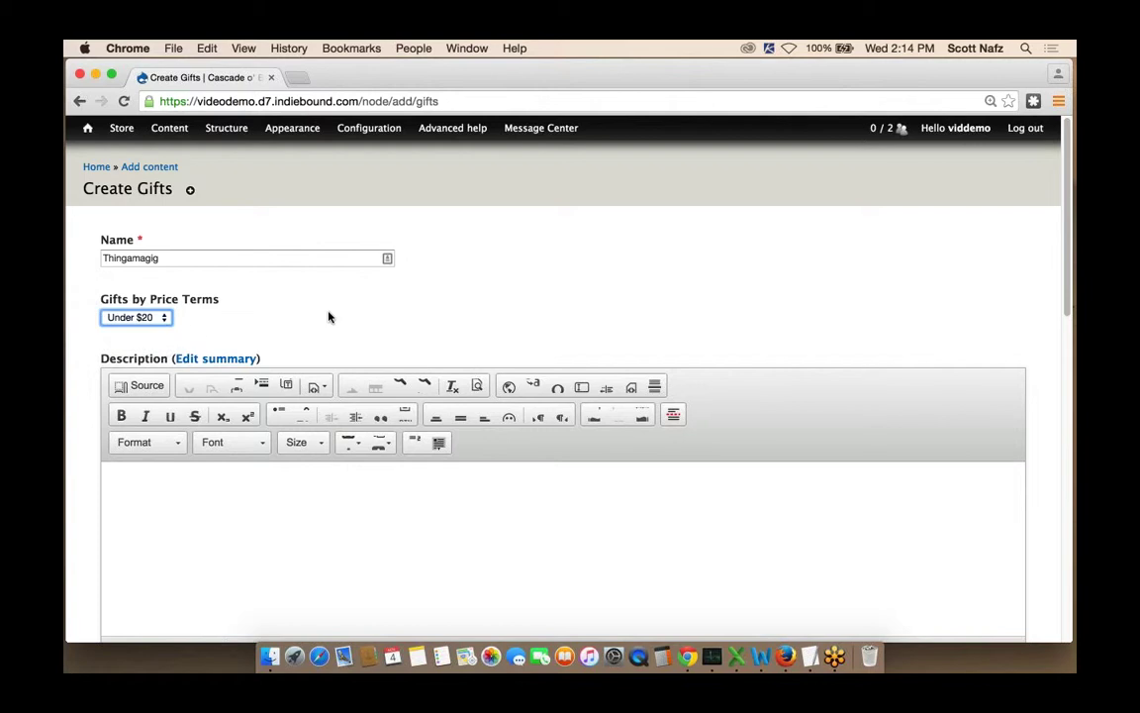
scroll(376, 462, "down", 1)
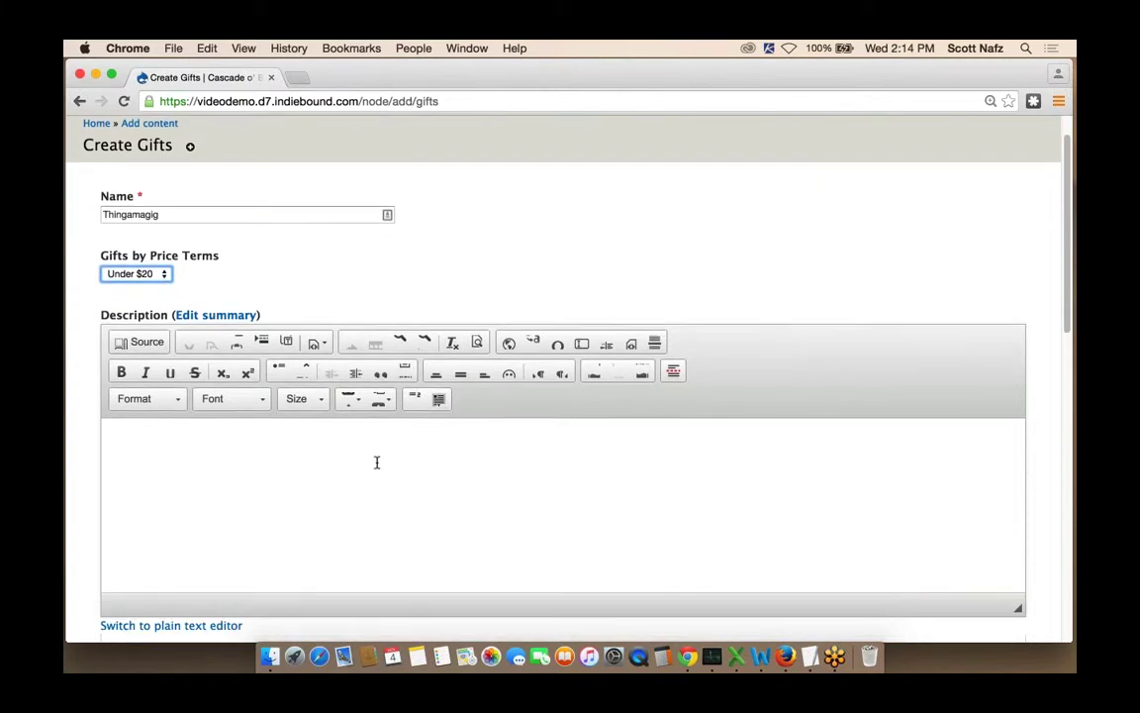
scroll(376, 462, "down", 10)
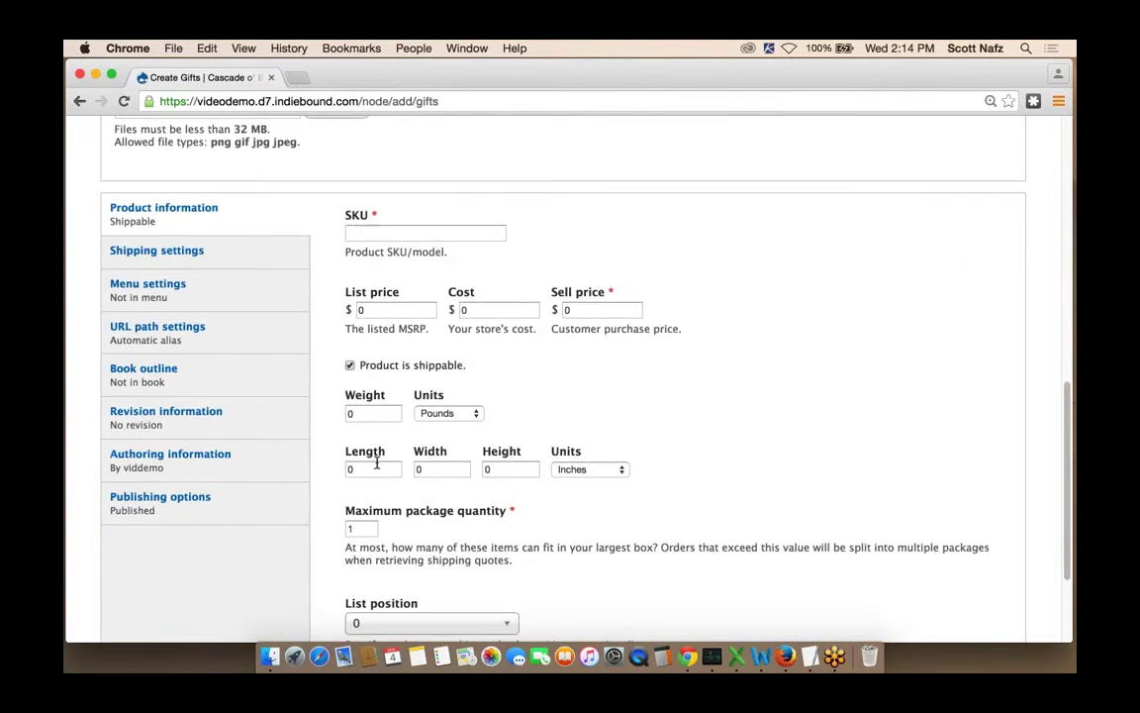
scroll(377, 463, "up", 10)
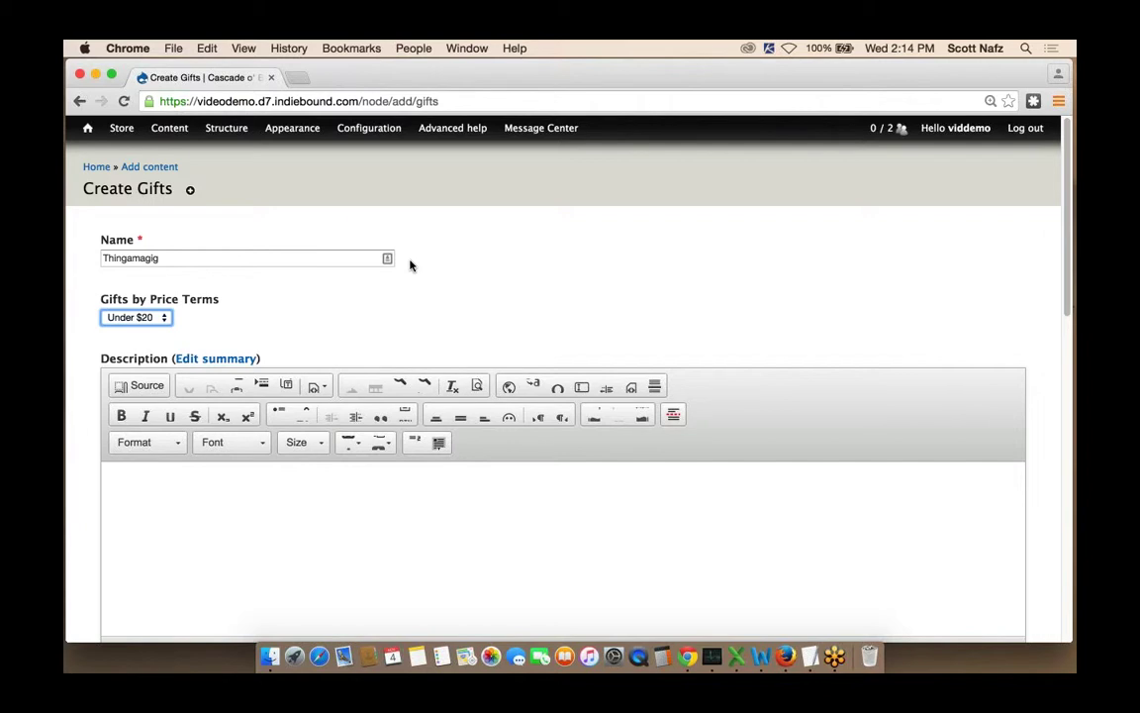
Step: Open the existing Store Book Mark gift for editing from the site's content list
left_click(169, 129)
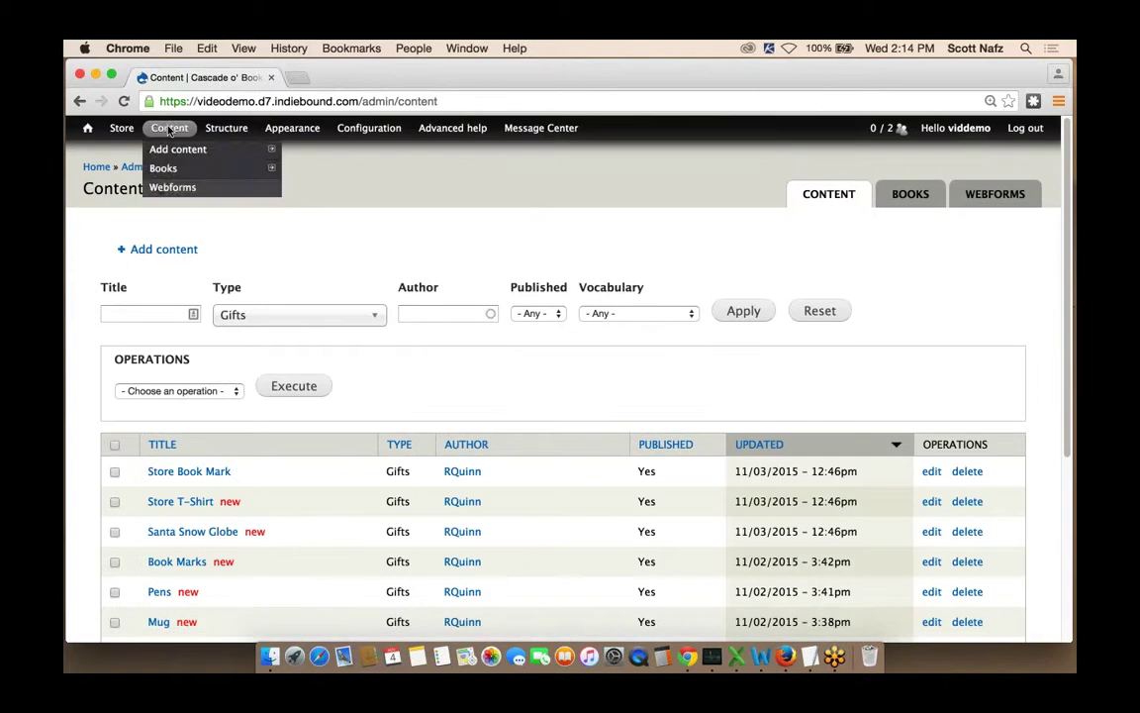
scroll(322, 229, "down", 5)
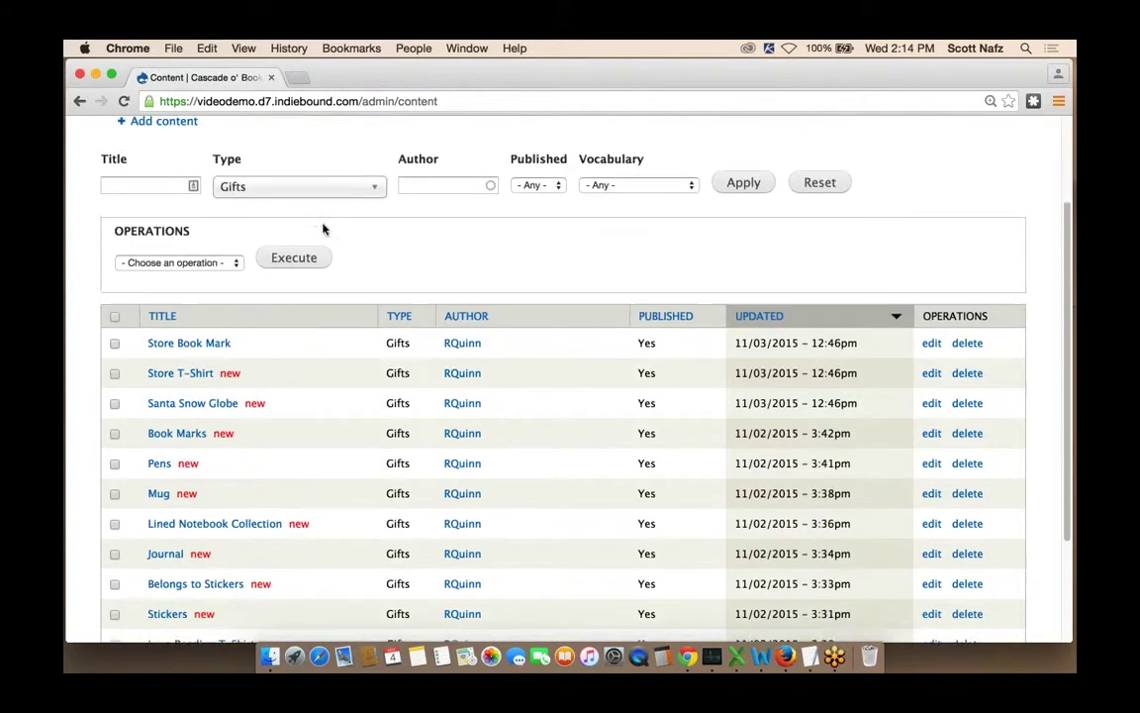
scroll(322, 229, "down", 1)
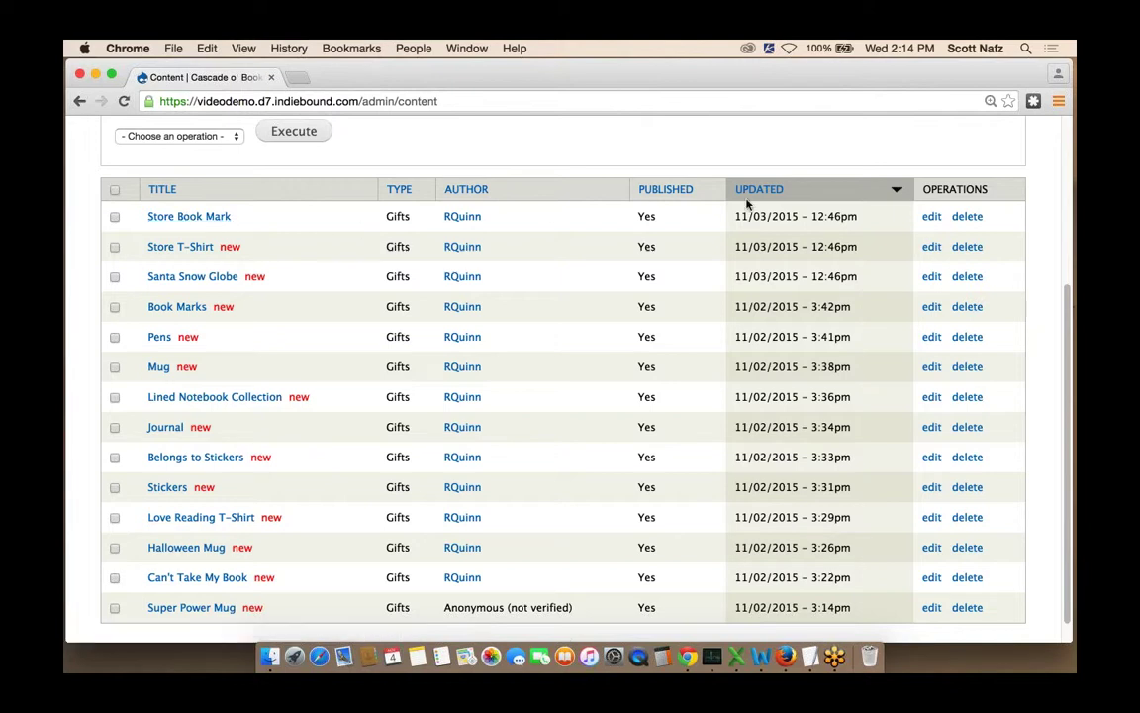
left_click(930, 217)
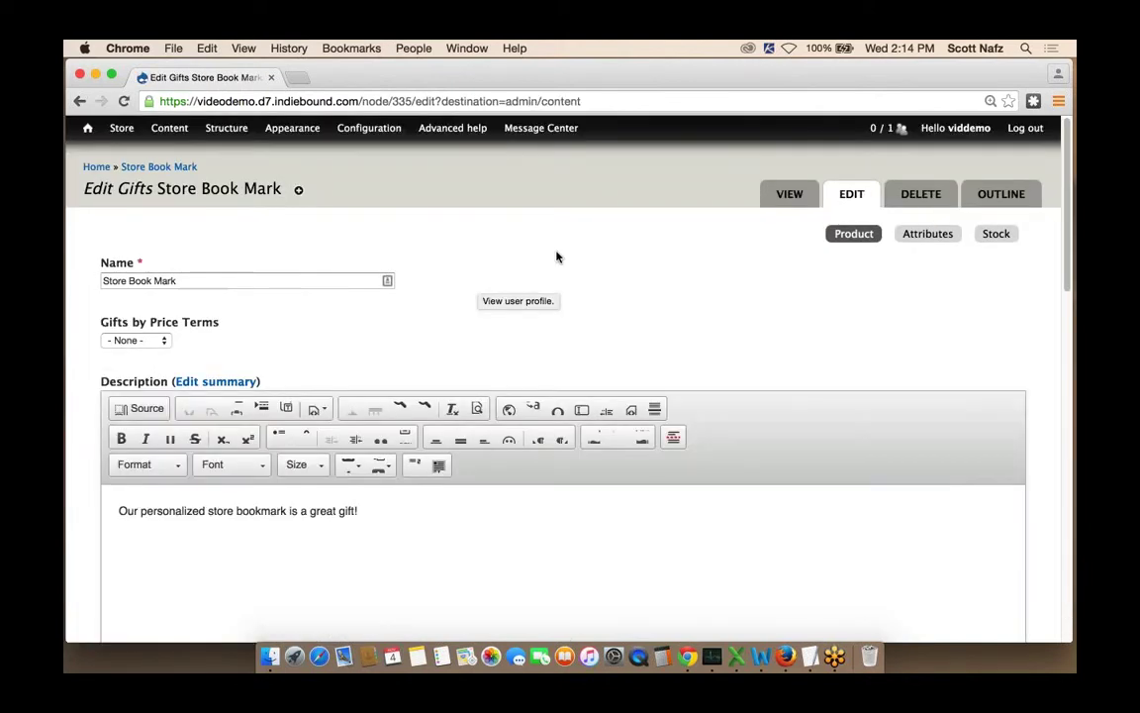
Step: Check the Store Book Mark's price, set its Gifts by Price Terms to Under $20 and save it
scroll(556, 255, "down", 5)
scroll(556, 253, "down", 5)
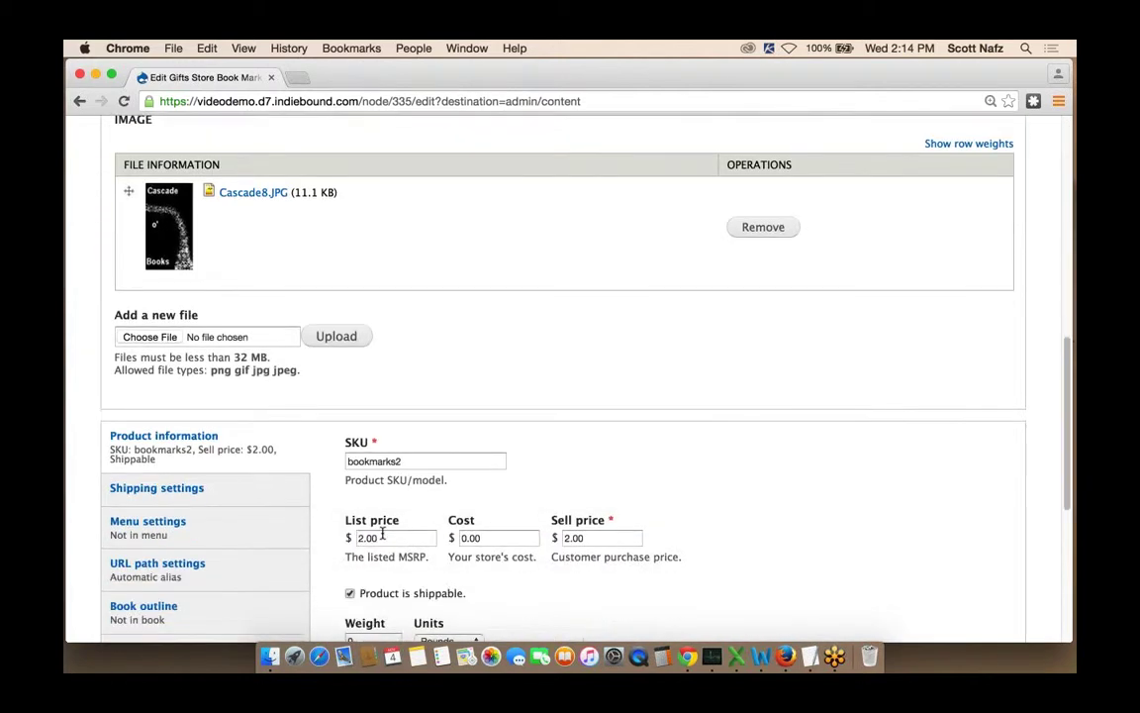
scroll(382, 534, "up", 10)
left_click(124, 340)
left_click(138, 354)
scroll(505, 315, "down", 15)
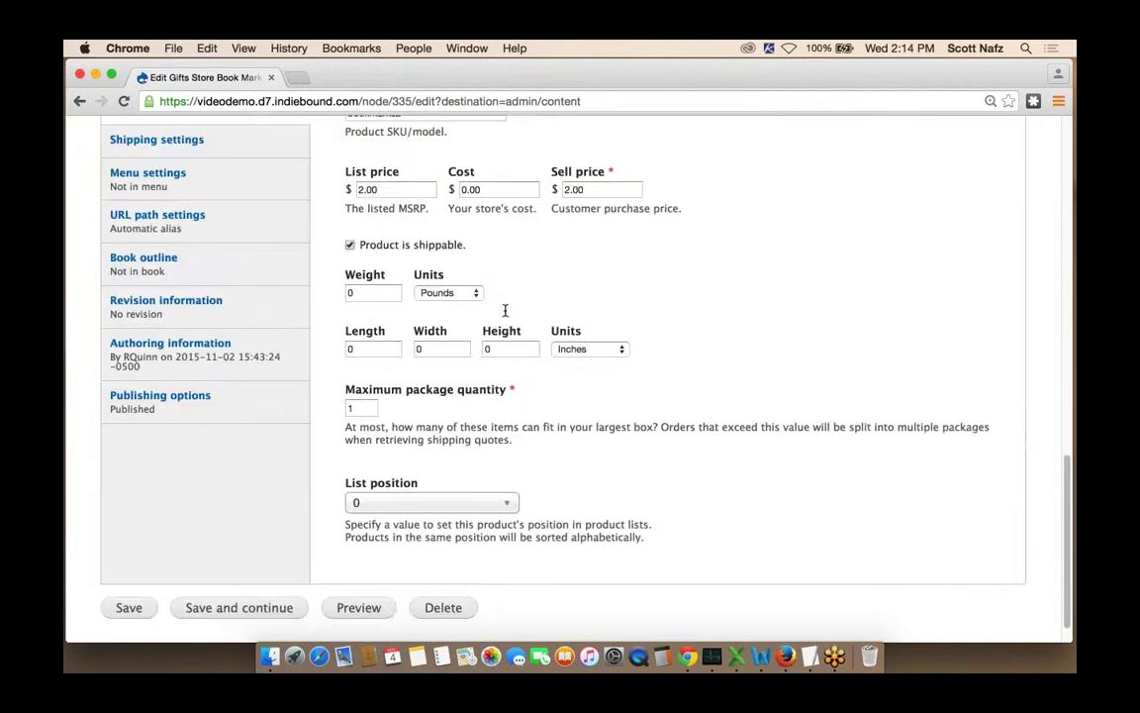
left_click(127, 580)
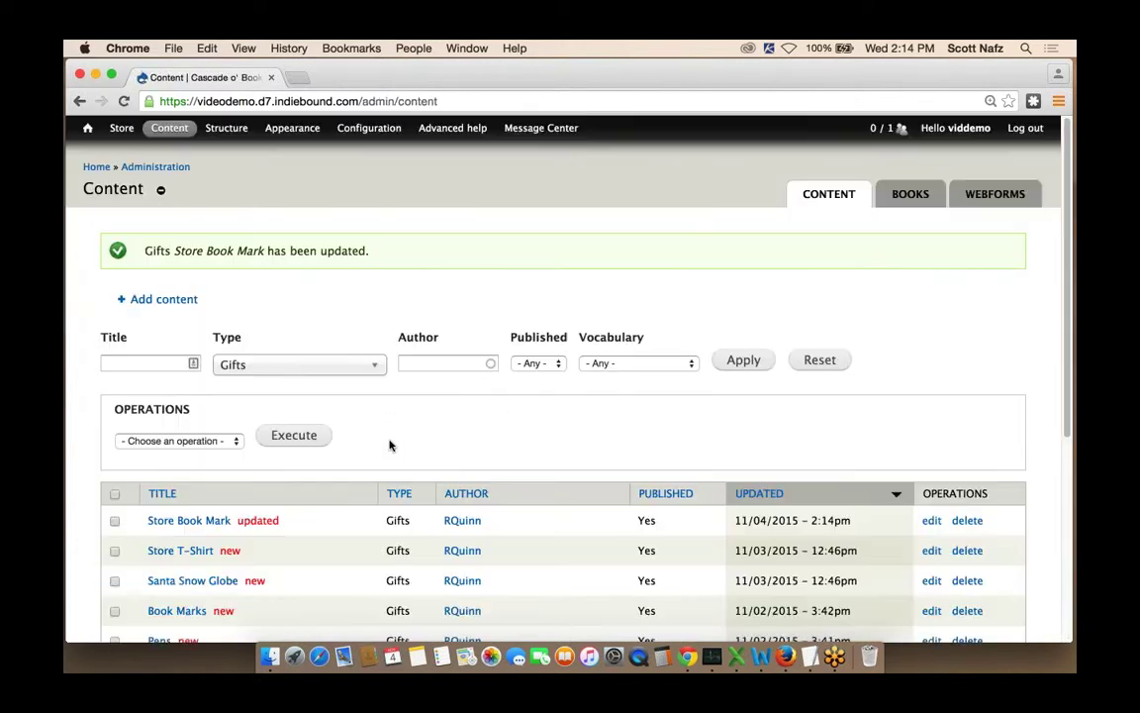
Step: Edit the Store T-Shirt gift, setting its Gifts by Price Terms to Under $20, and save it
scroll(390, 445, "down", 2)
left_click(932, 472)
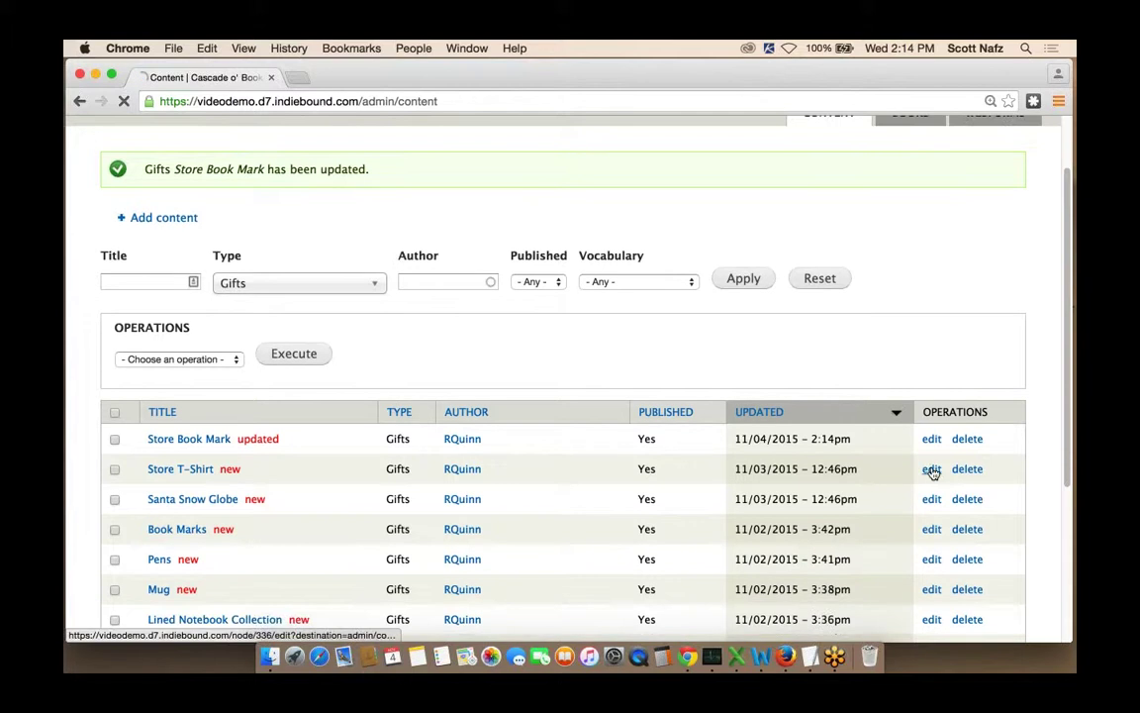
scroll(619, 412, "down", 10)
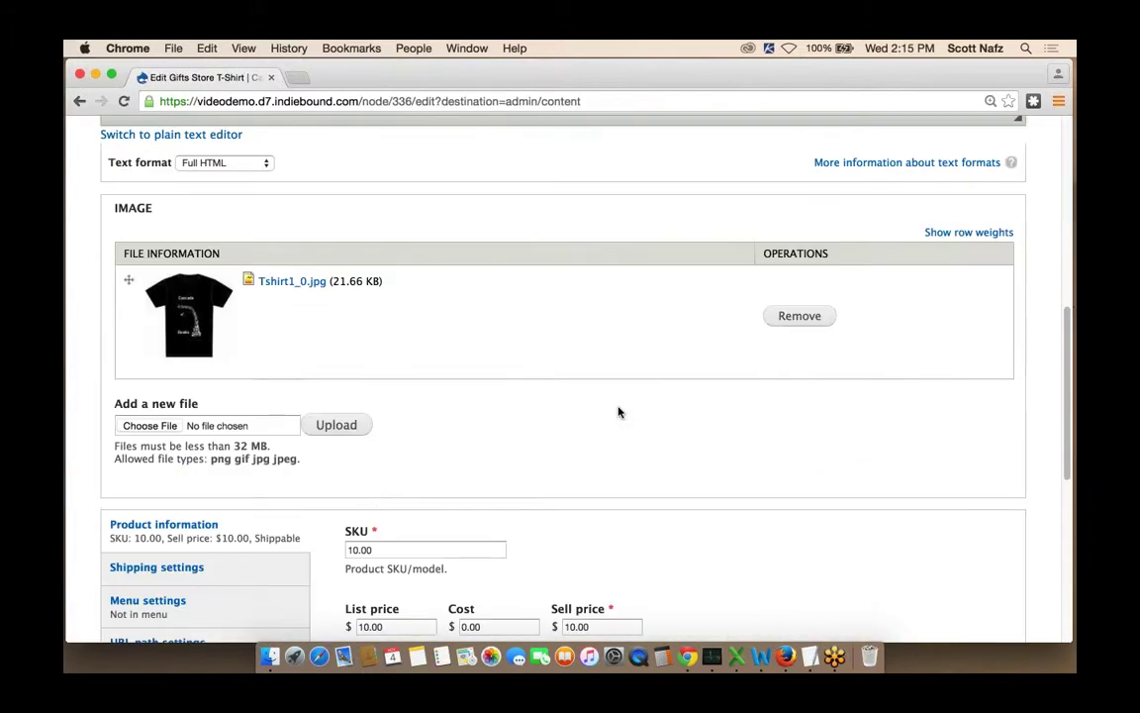
scroll(619, 410, "up", 10)
left_click(143, 341)
left_click(133, 367)
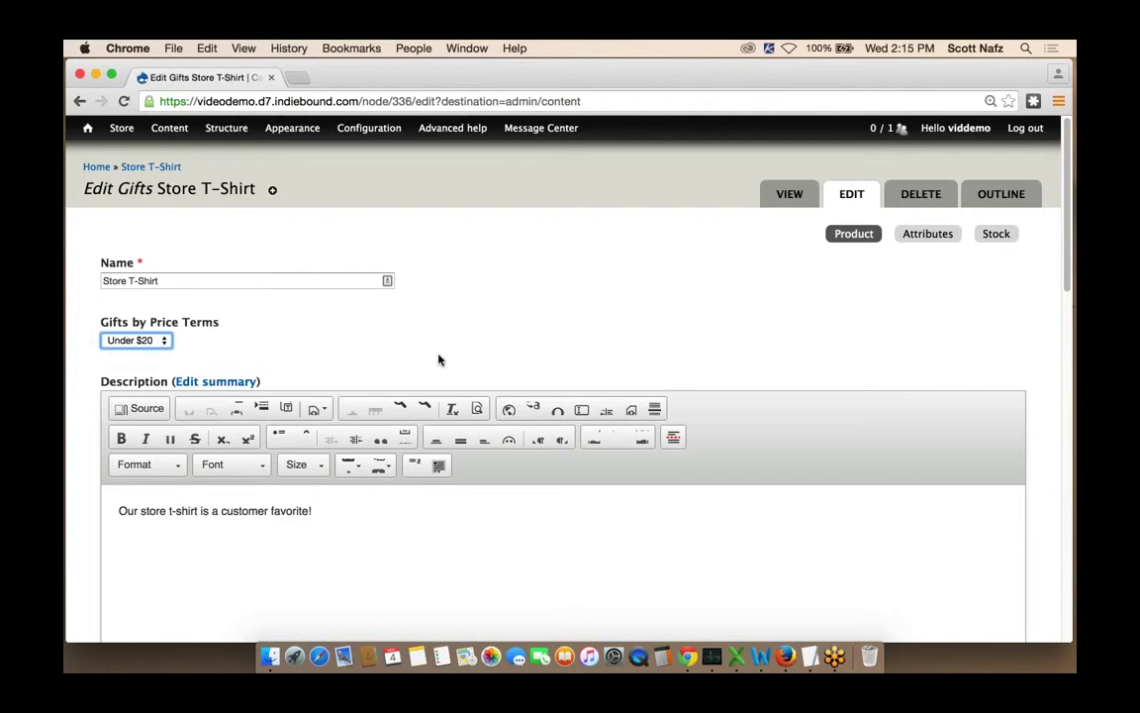
scroll(438, 358, "down", 10)
scroll(443, 358, "down", 5)
left_click(131, 571)
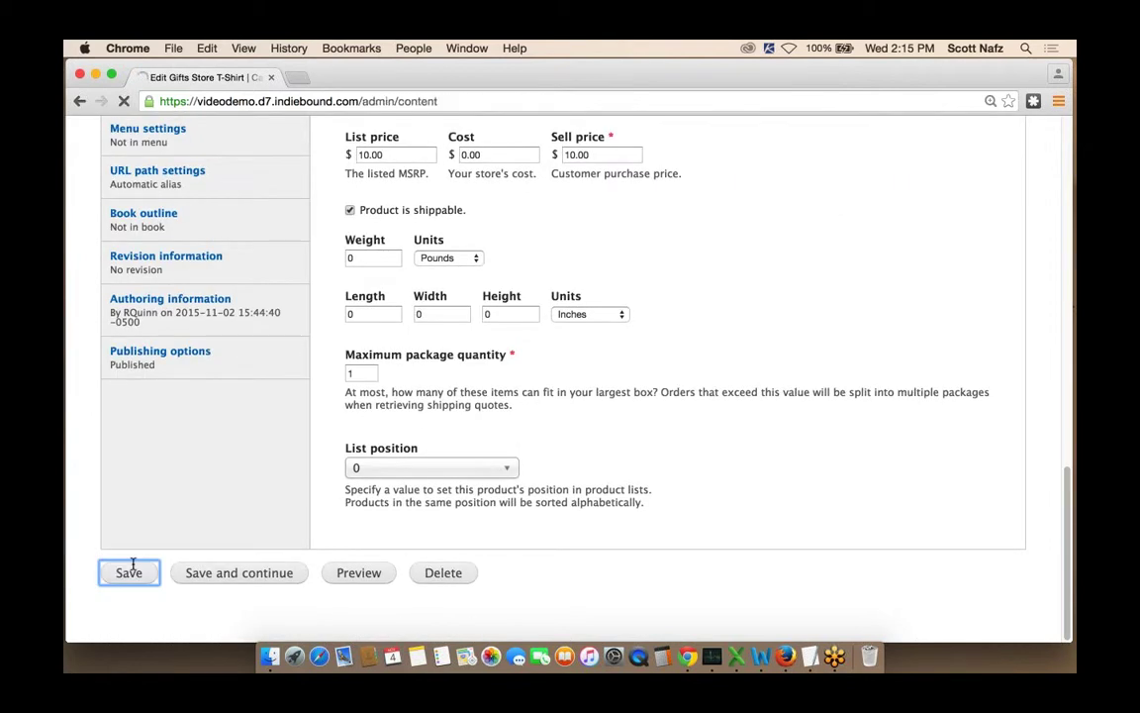
Step: Edit the Santa Snow Globe gift, setting its Gifts by Price Terms to Under $50, and save it
scroll(535, 449, "down", 3)
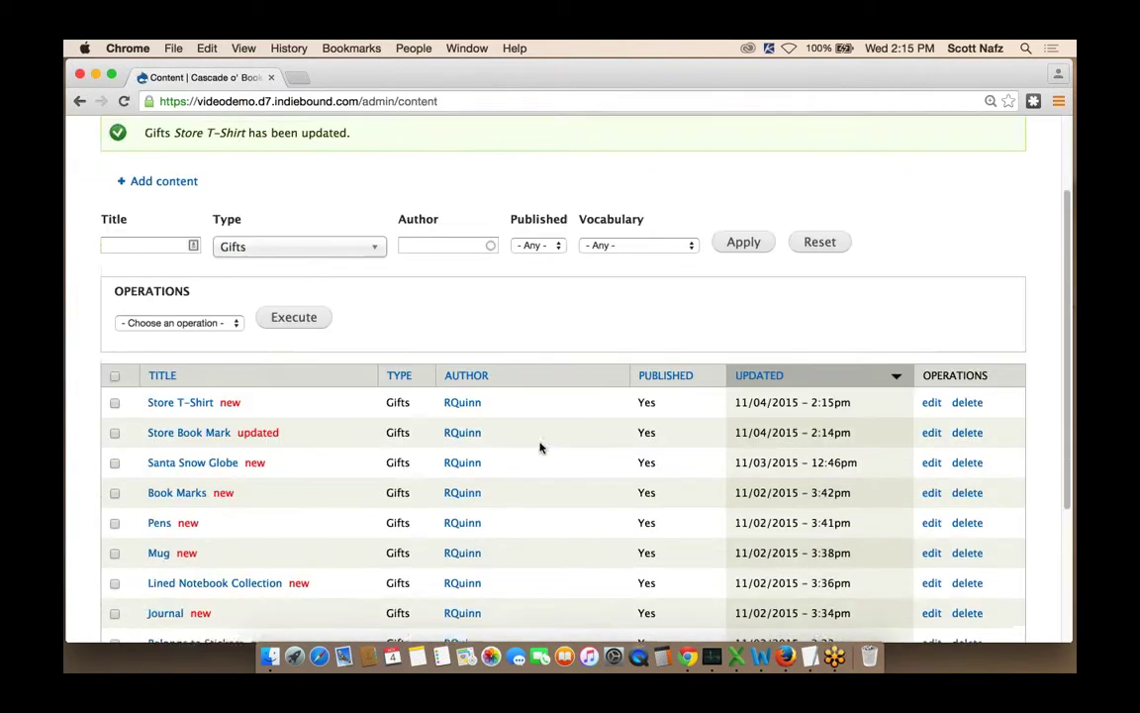
left_click(933, 453)
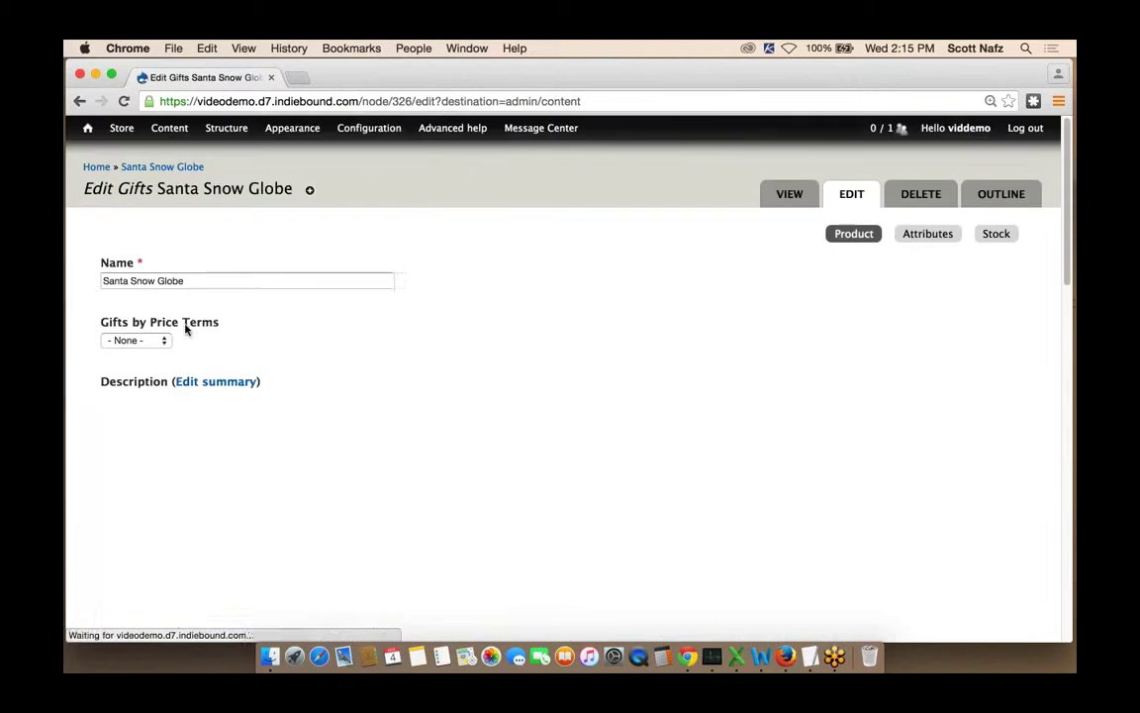
scroll(485, 299, "down", 5)
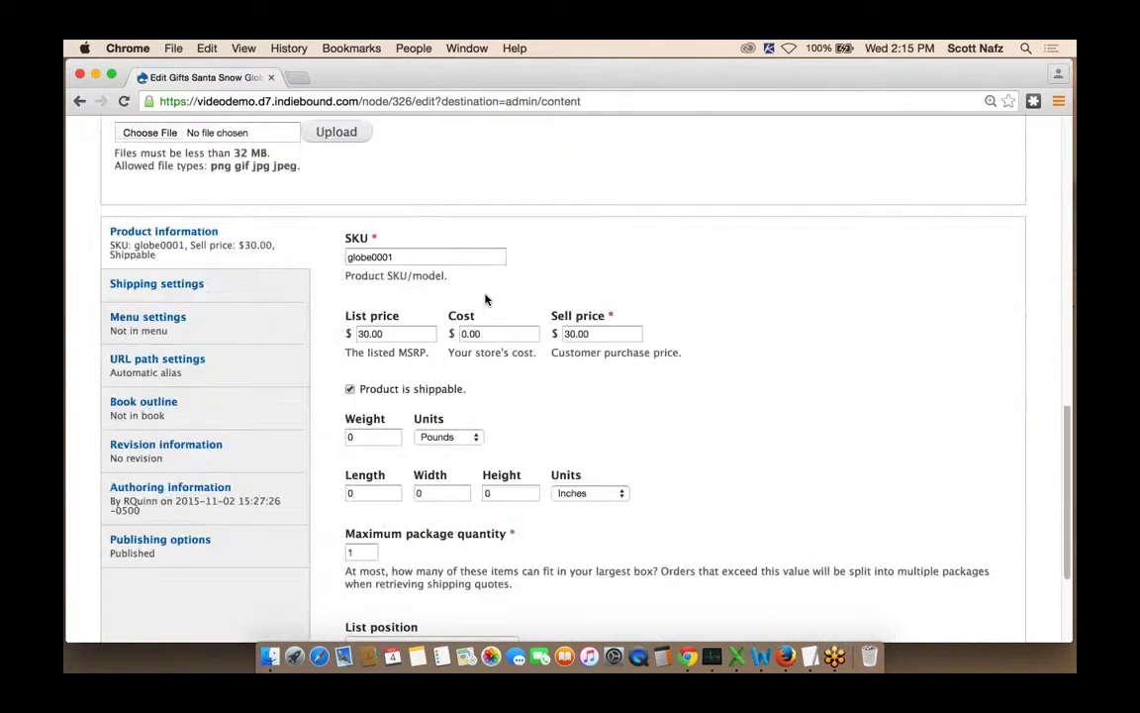
scroll(485, 299, "up", 6)
scroll(299, 317, "up", 2)
left_click(123, 154)
left_click(133, 173)
scroll(418, 182, "down", 1)
scroll(418, 182, "down", 15)
key("Return")
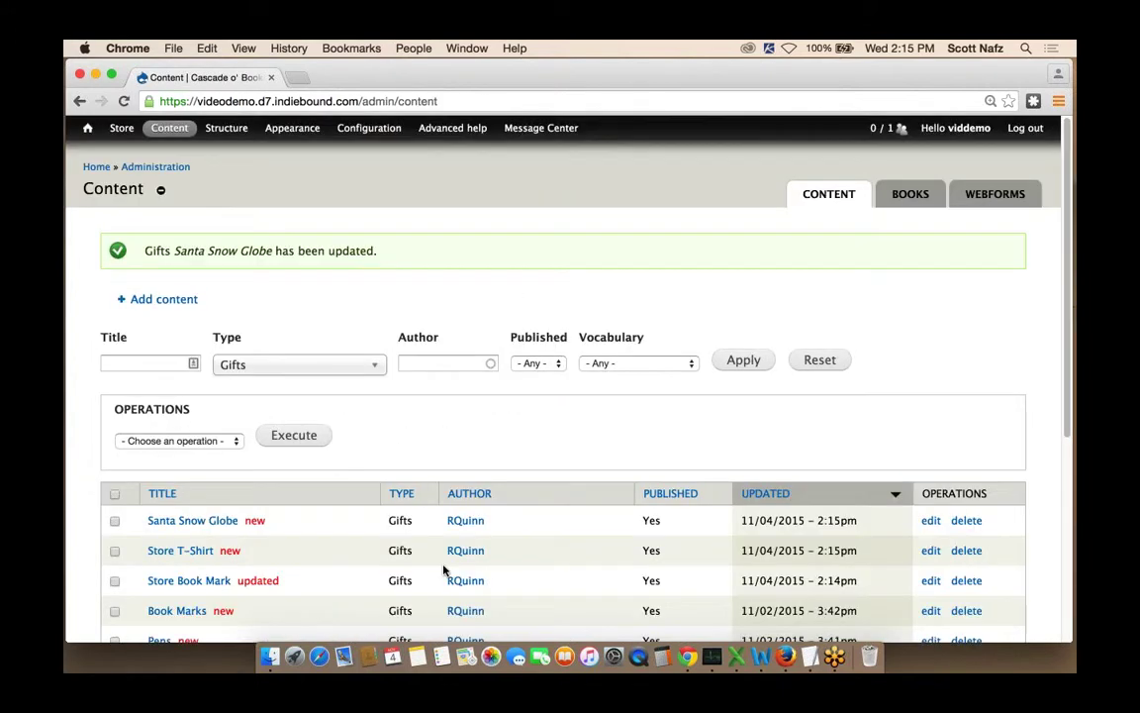
Step: View the Store T-Shirt product page and check how its Gifts by Price Terms value is displayed
scroll(847, 267, "down", 4)
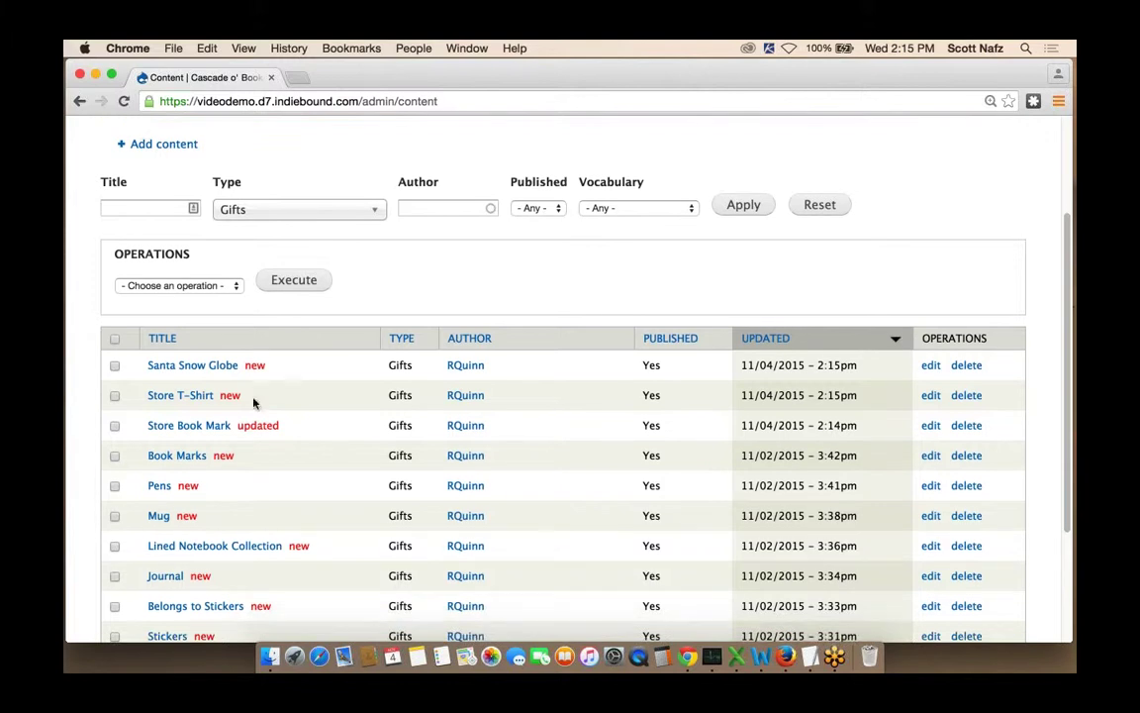
left_click(184, 396)
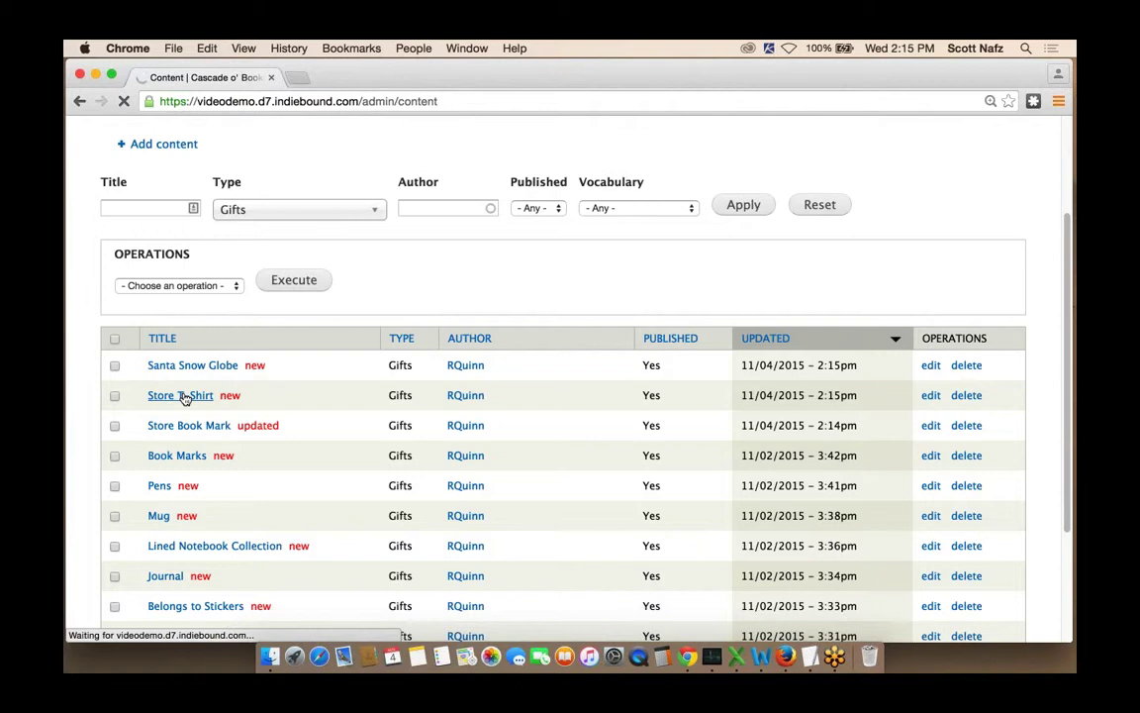
scroll(608, 285, "down", 3)
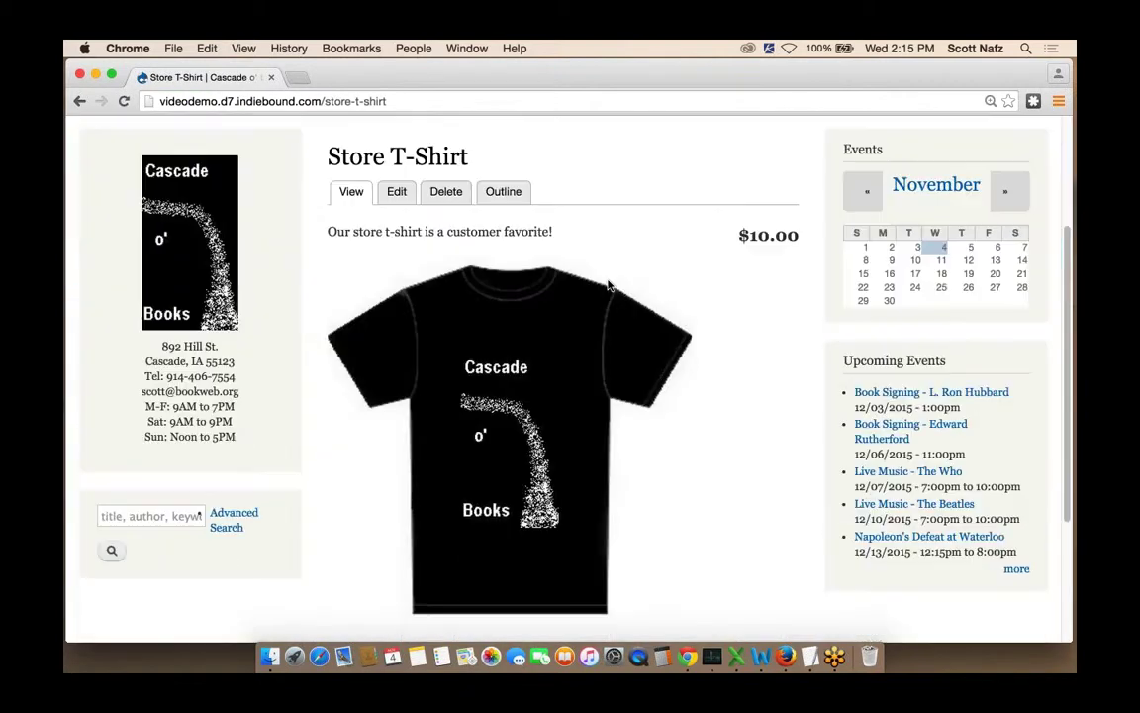
scroll(607, 285, "down", 3)
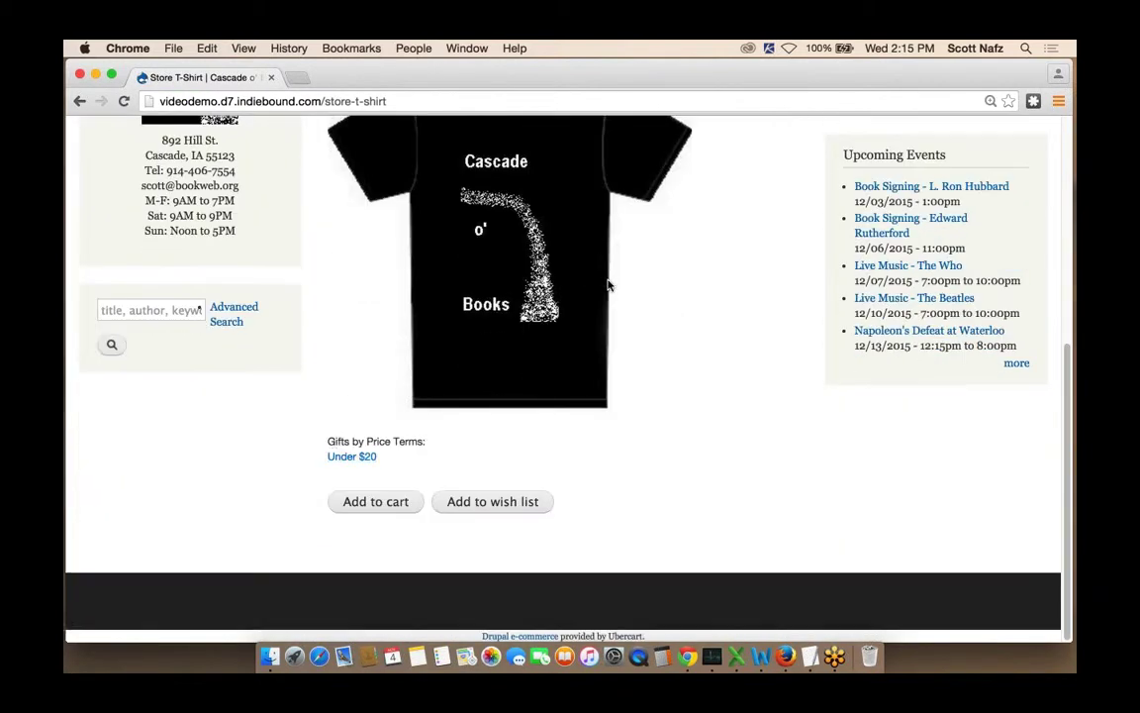
Step: Follow the Store T-Shirt's Under $20 term and review the gifts listed on that term's page
left_click(354, 457)
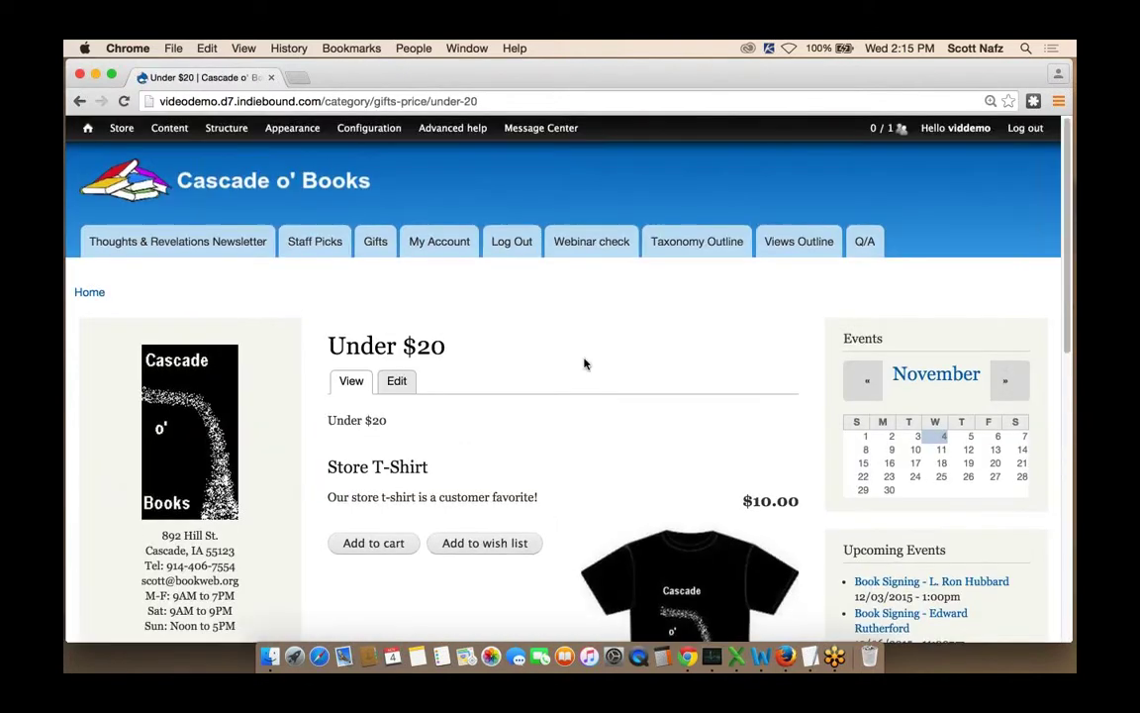
scroll(585, 365, "down", 4)
scroll(585, 365, "down", 1)
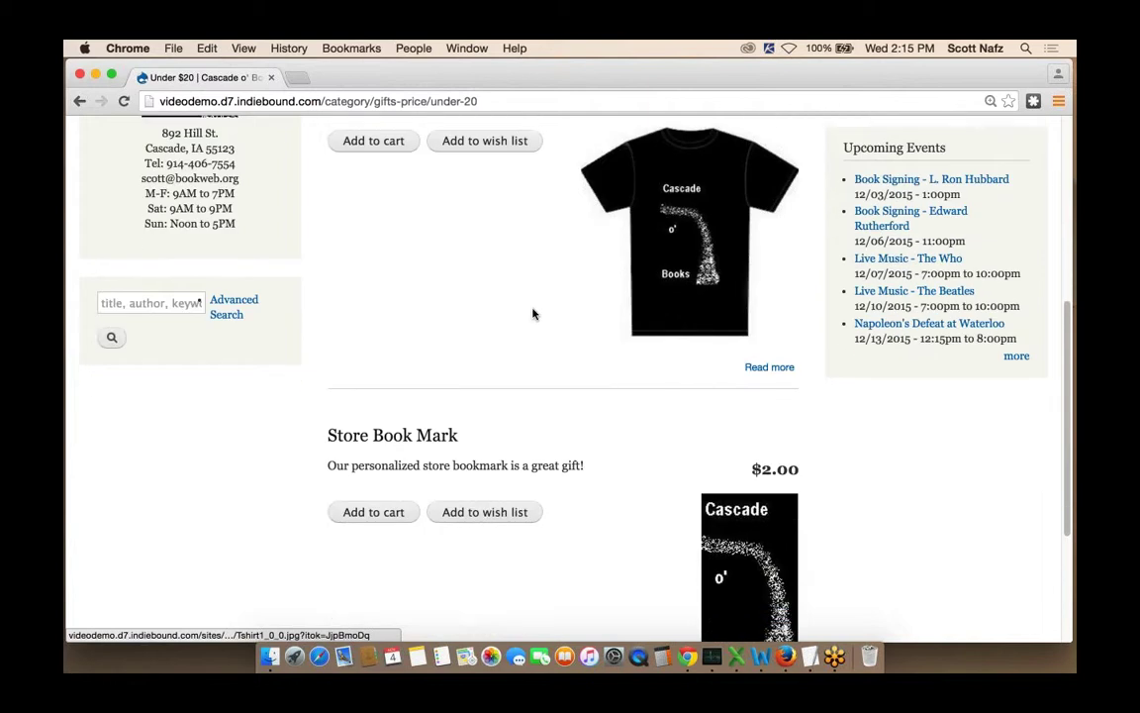
scroll(603, 313, "up", 3)
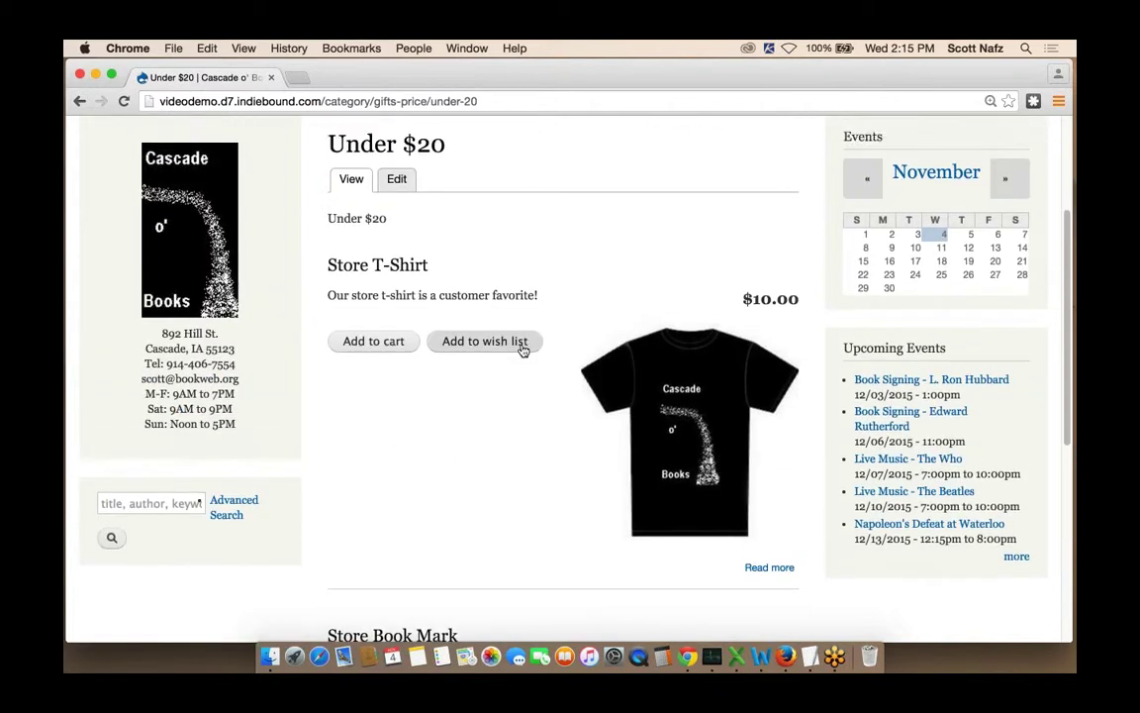
scroll(523, 349, "down", 5)
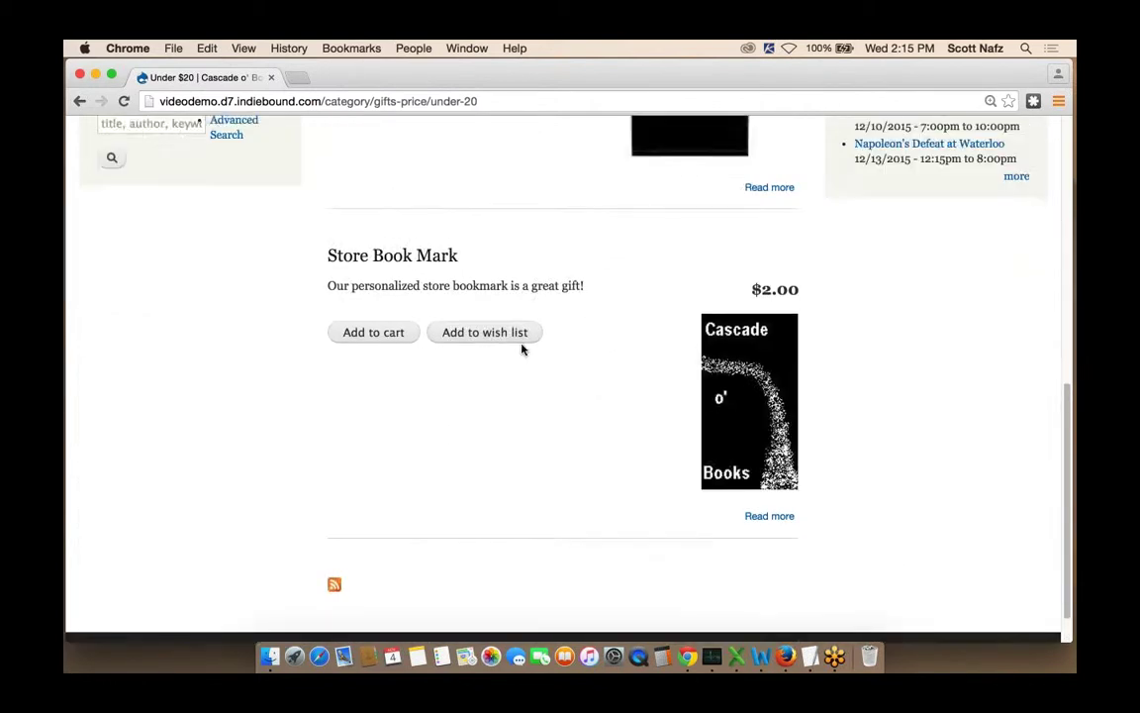
scroll(523, 350, "up", 4)
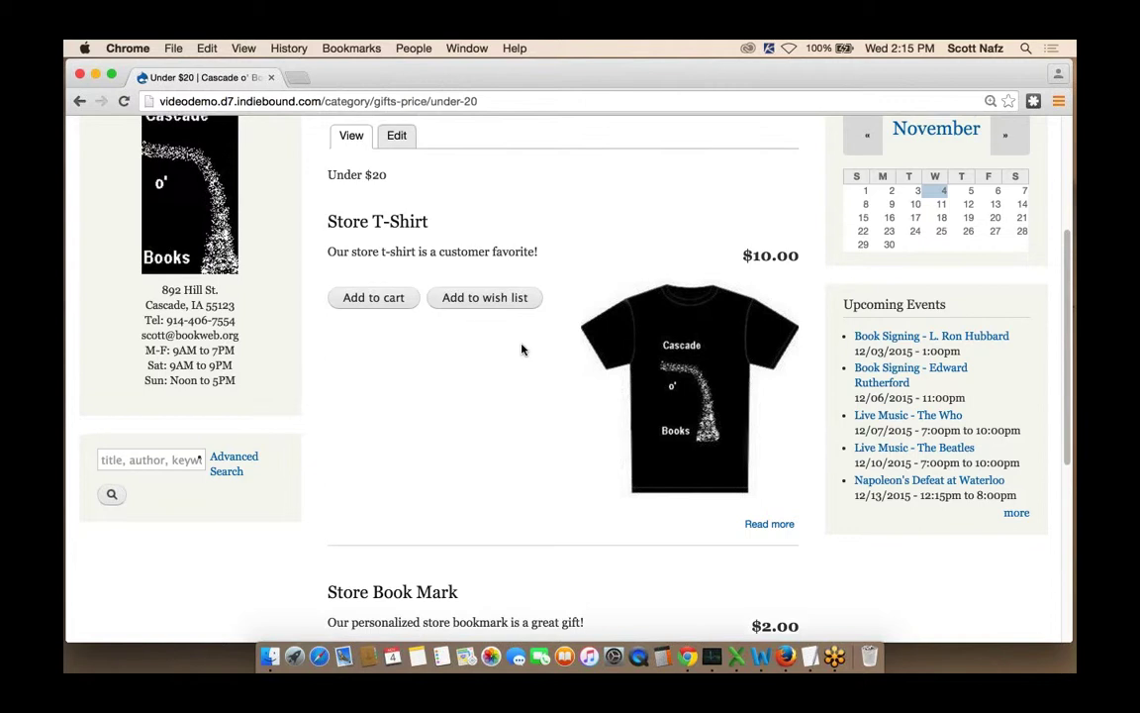
Step: Open the Store Book Mark gift from the Under $20 term page and check where its Gifts by Price Terms appear
scroll(522, 349, "up", 3)
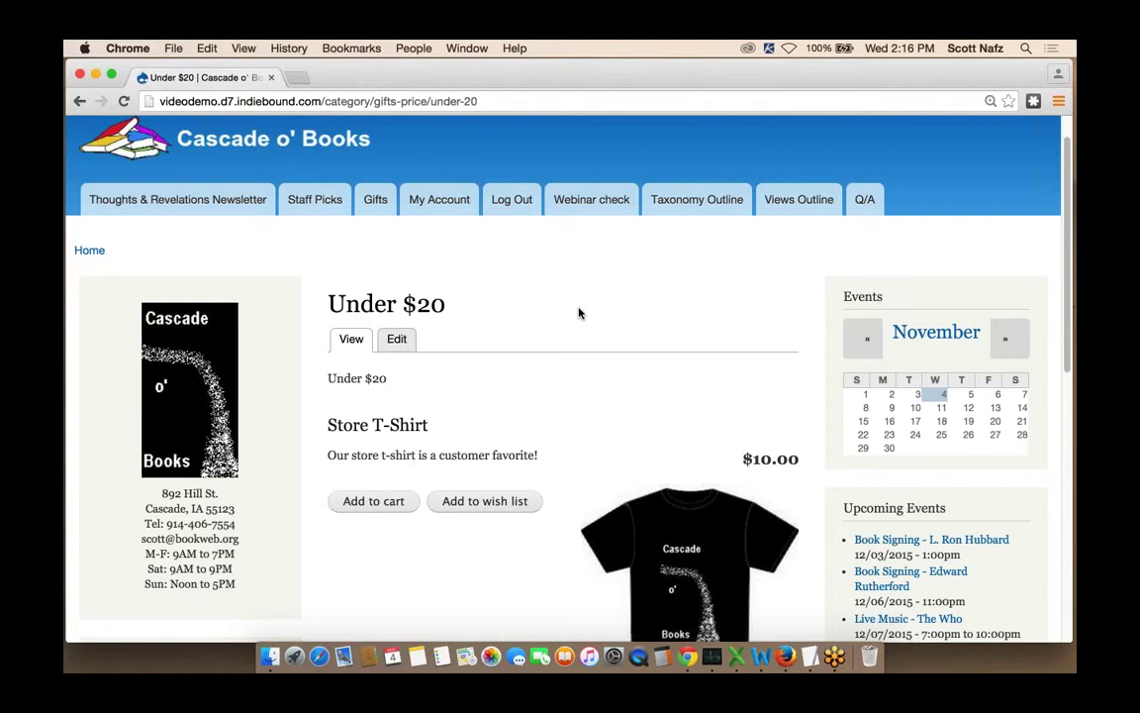
scroll(589, 303, "down", 5)
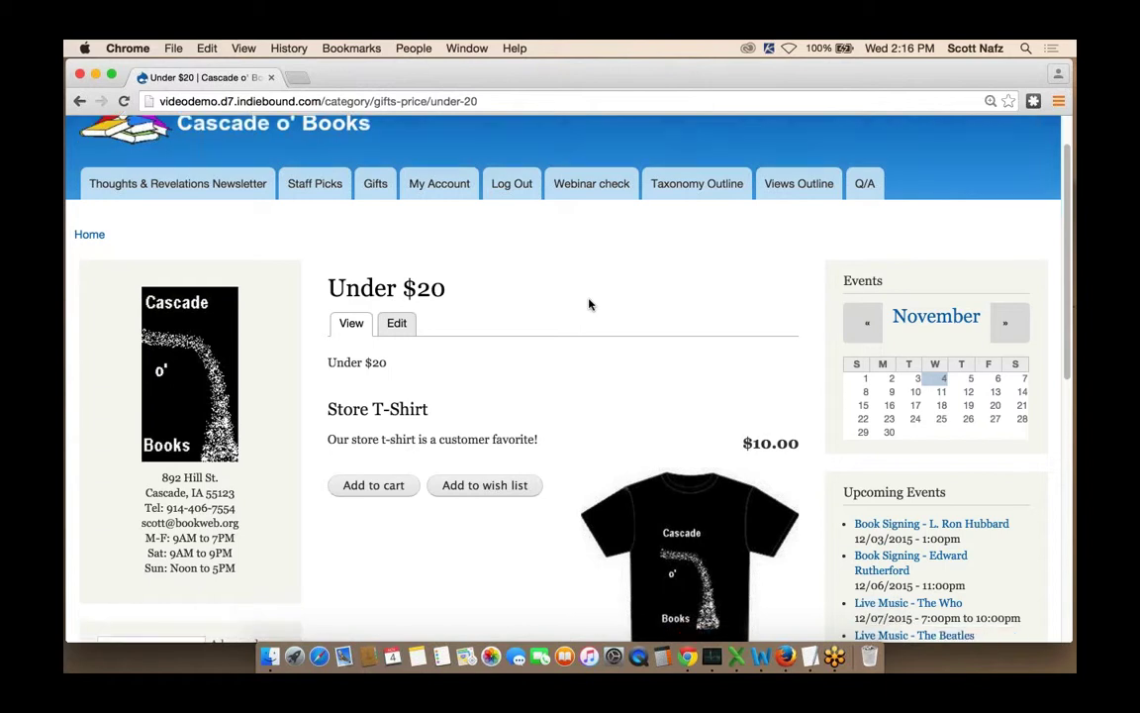
scroll(522, 333, "up", 2)
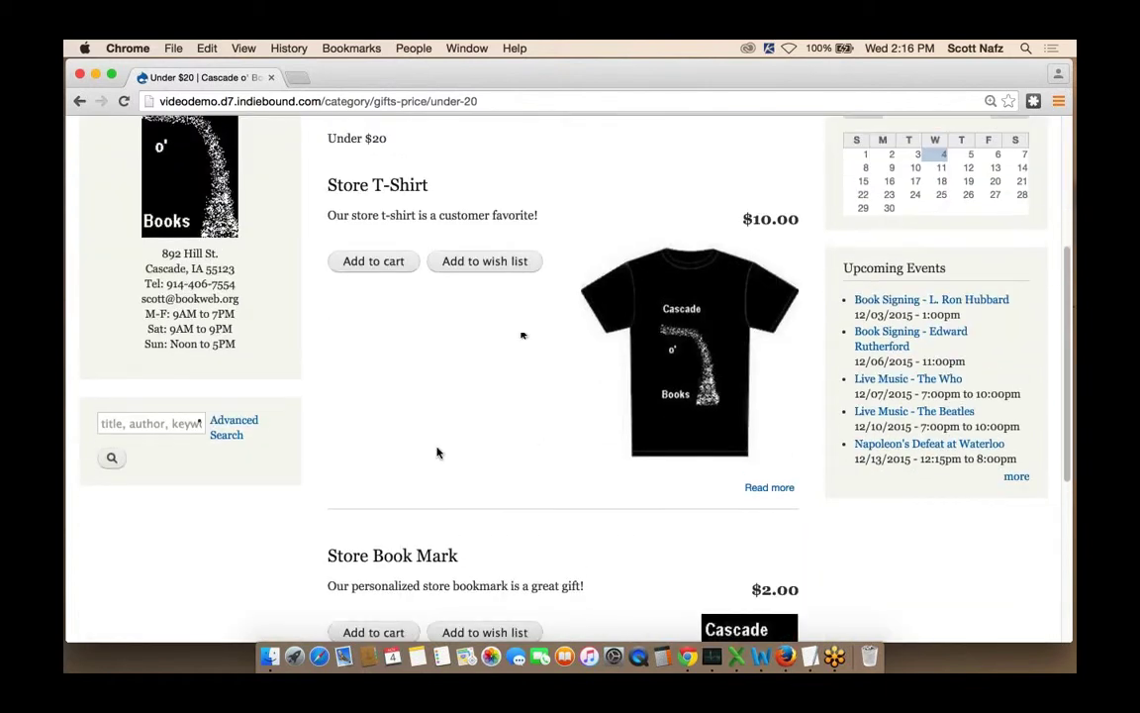
left_click(373, 567)
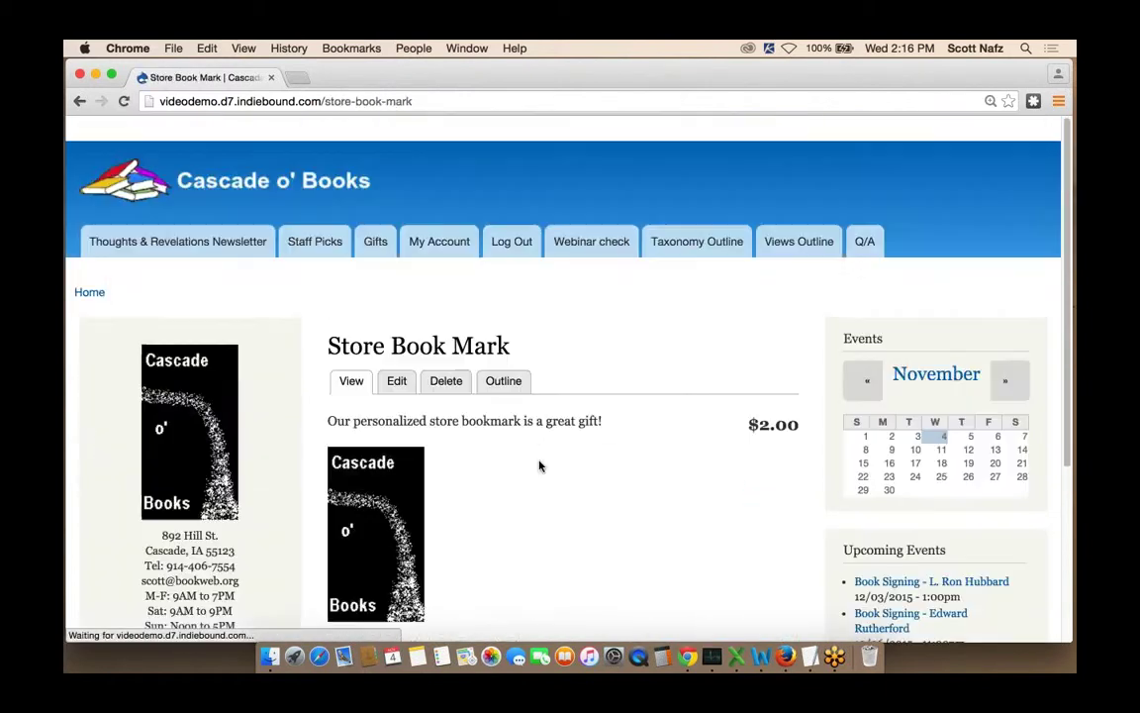
scroll(596, 465, "down", 5)
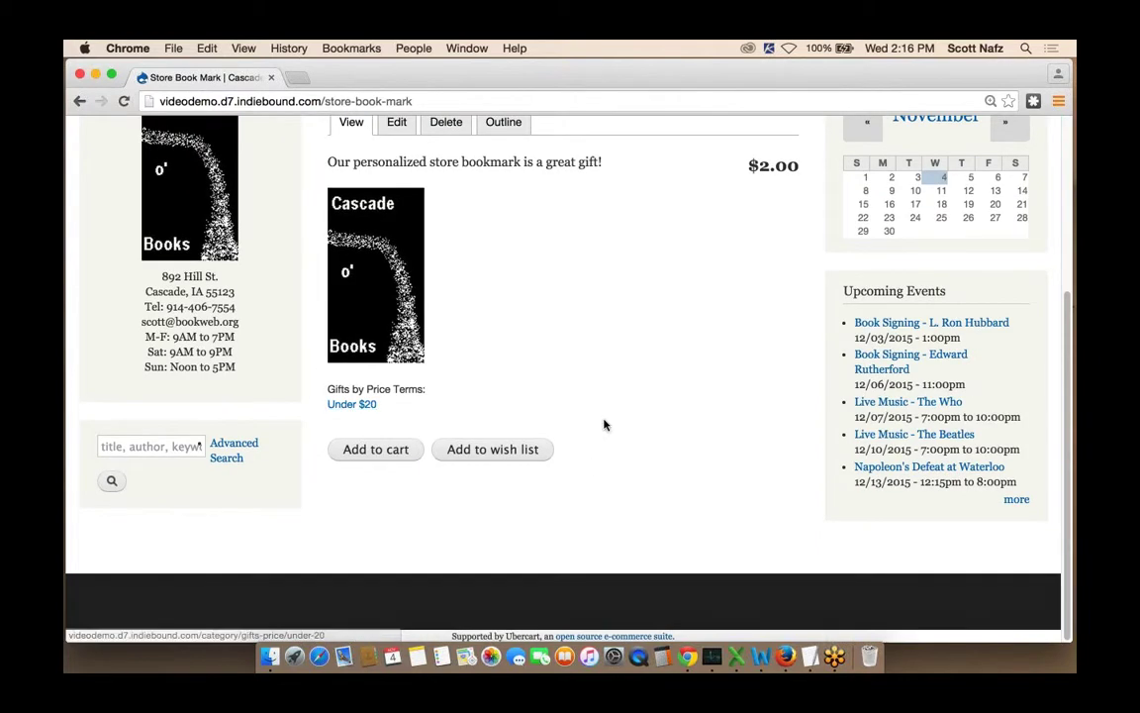
scroll(604, 426, "up", 3)
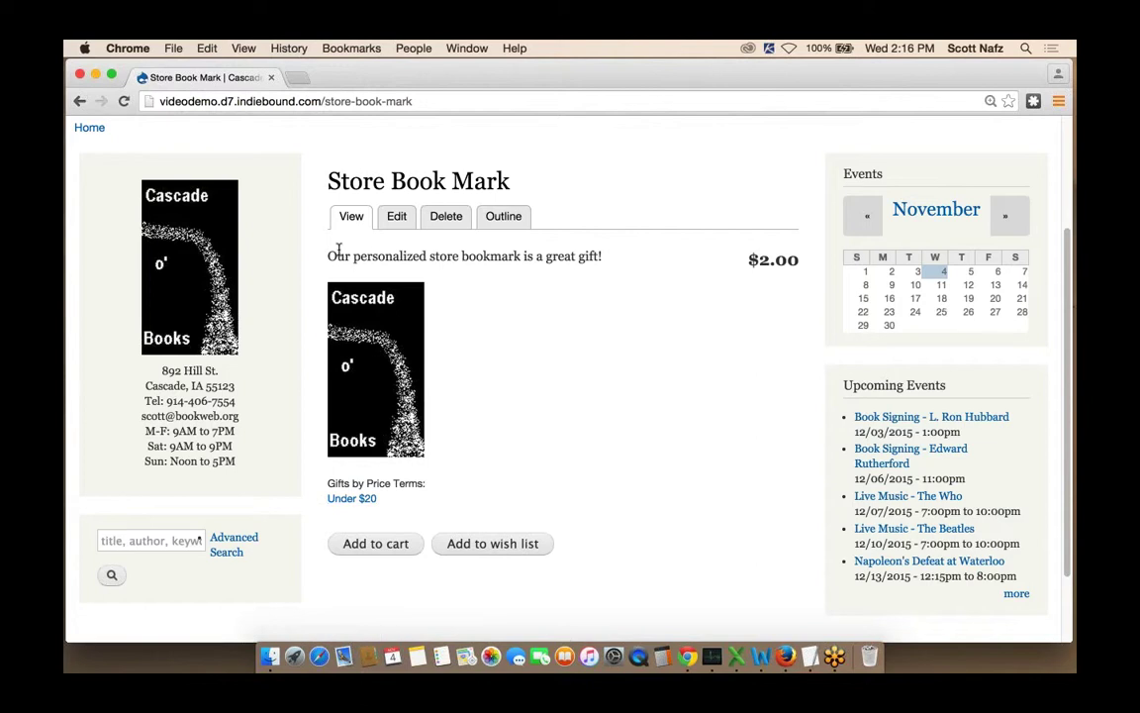
scroll(571, 353, "up", 5)
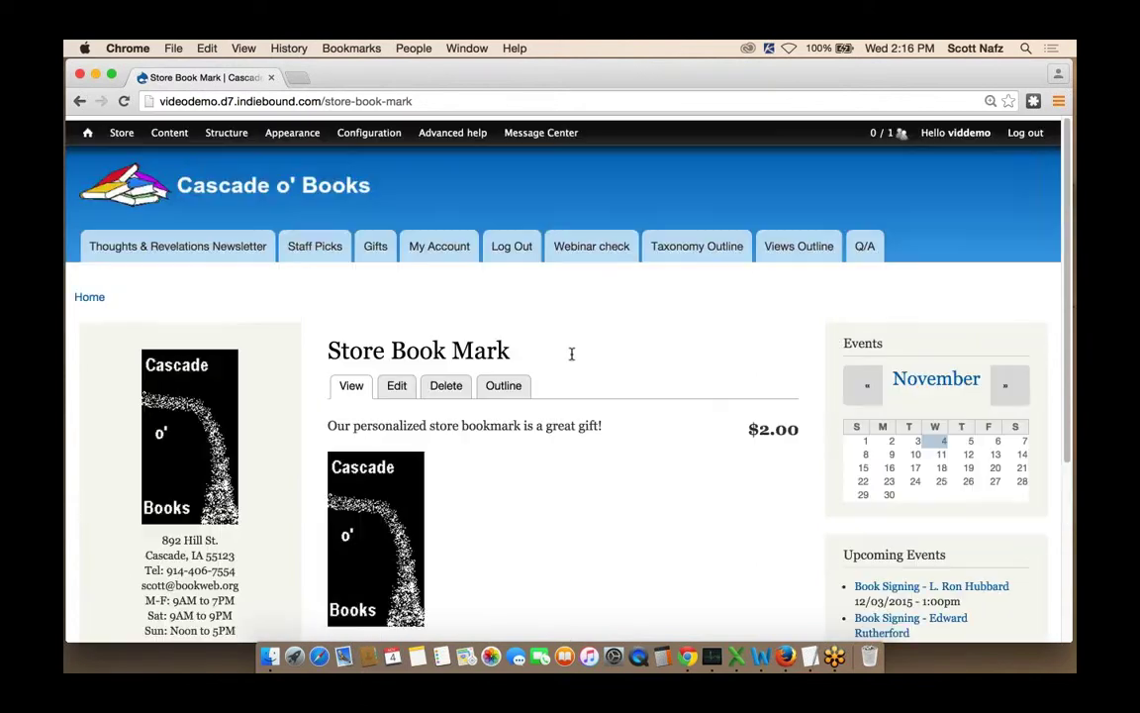
Step: In the Gifts content type's default display settings, move Gifts by Price Terms above Display price and save
mouse_move(203, 121)
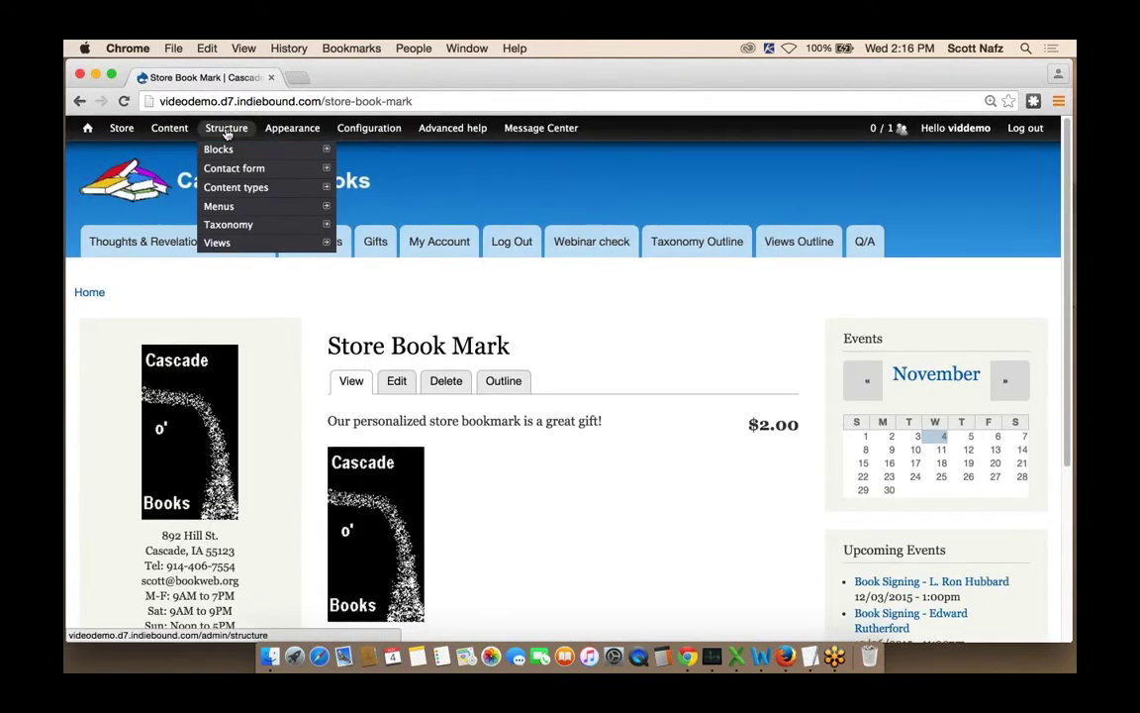
mouse_move(267, 187)
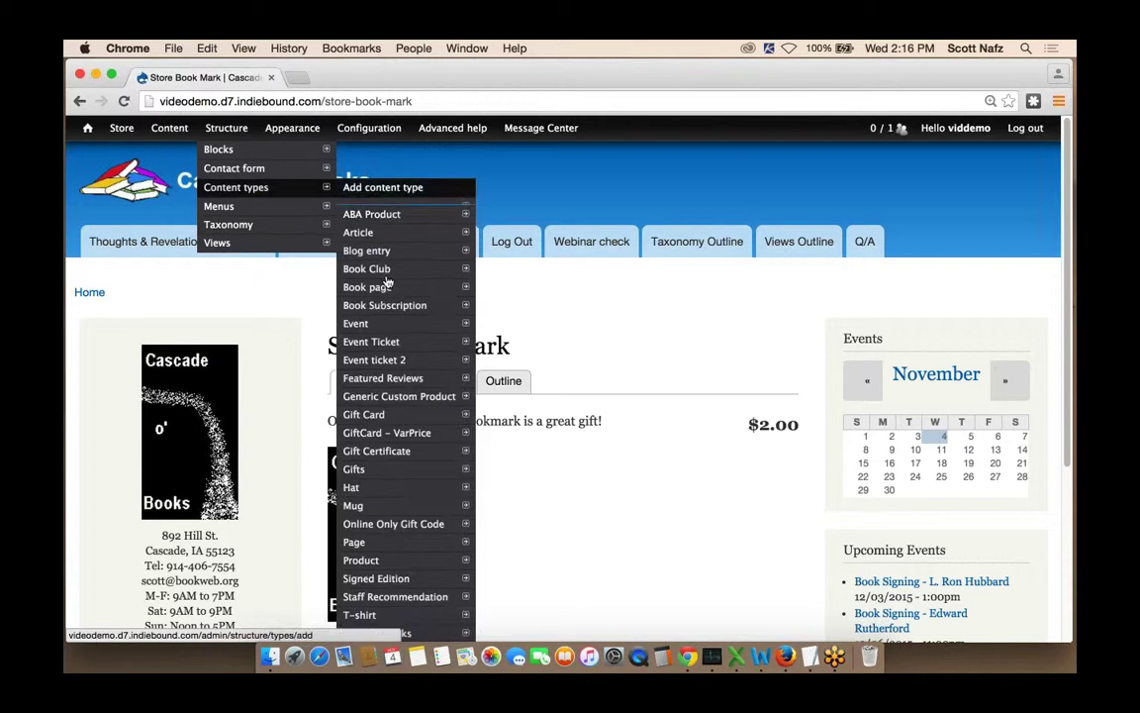
mouse_move(433, 469)
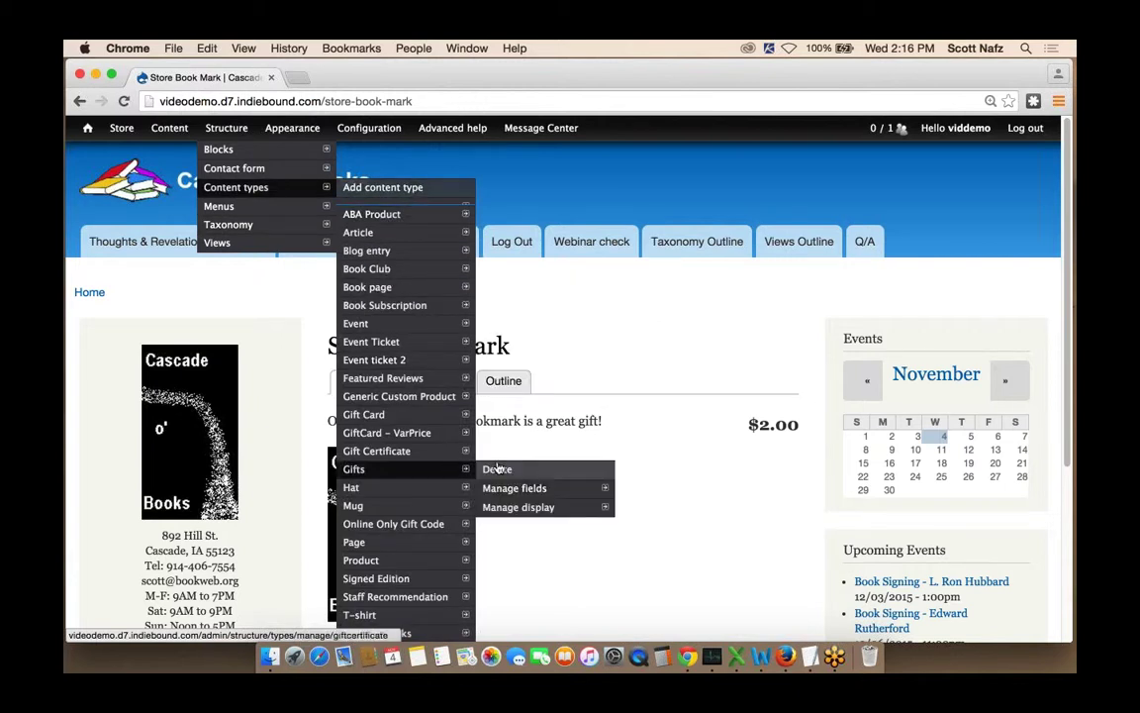
mouse_move(523, 491)
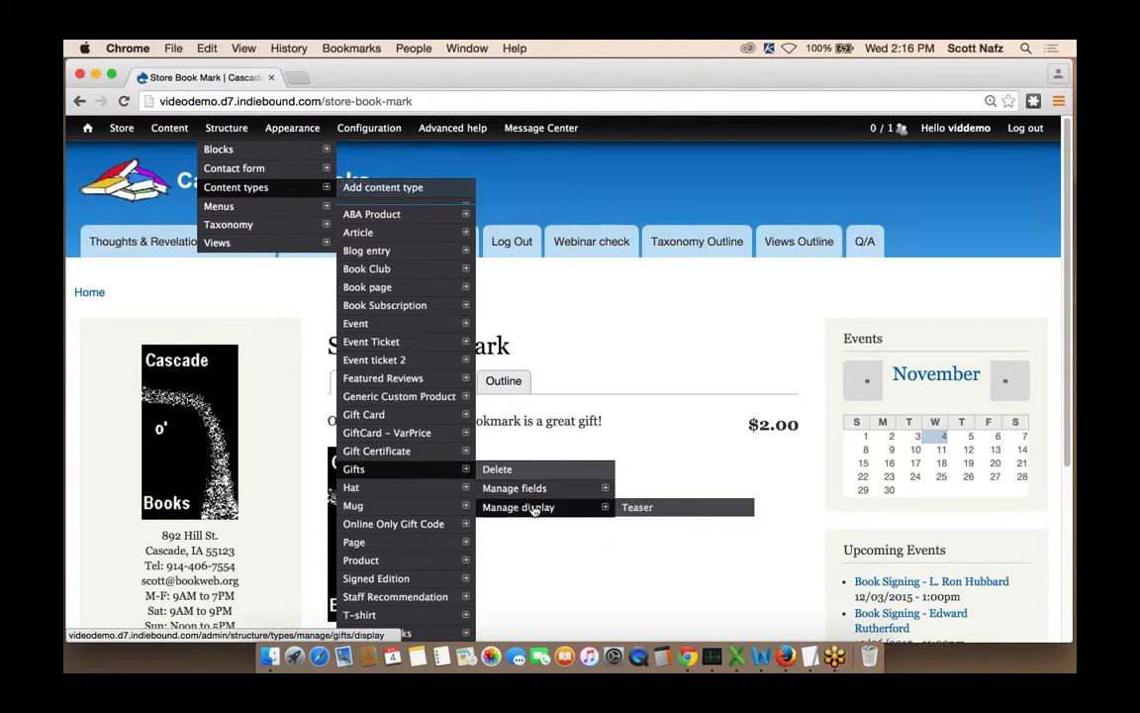
left_click(535, 508)
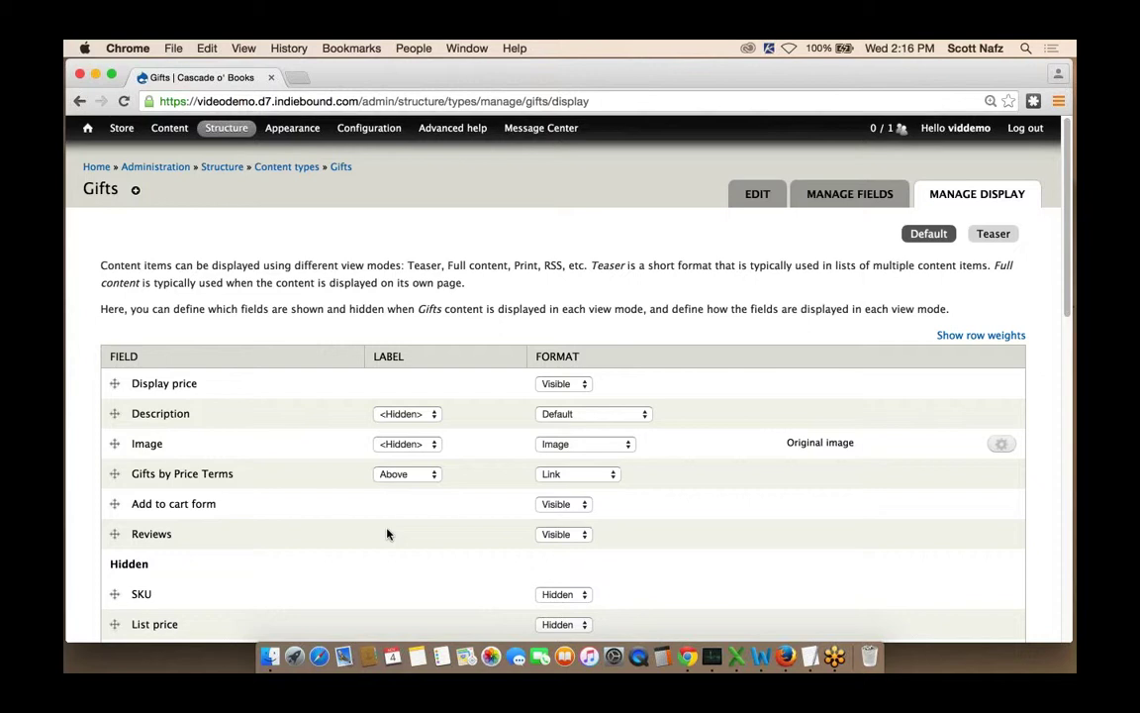
scroll(387, 533, "down", 3)
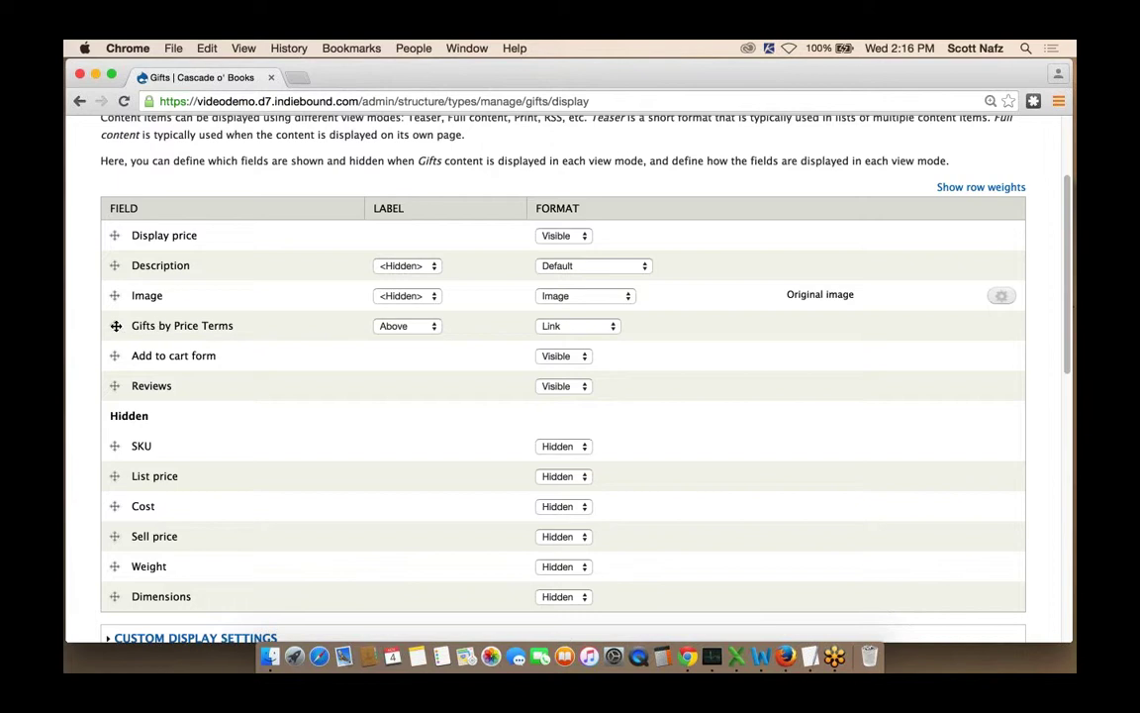
left_click_drag(115, 325, 121, 247)
scroll(121, 248, "down", 3)
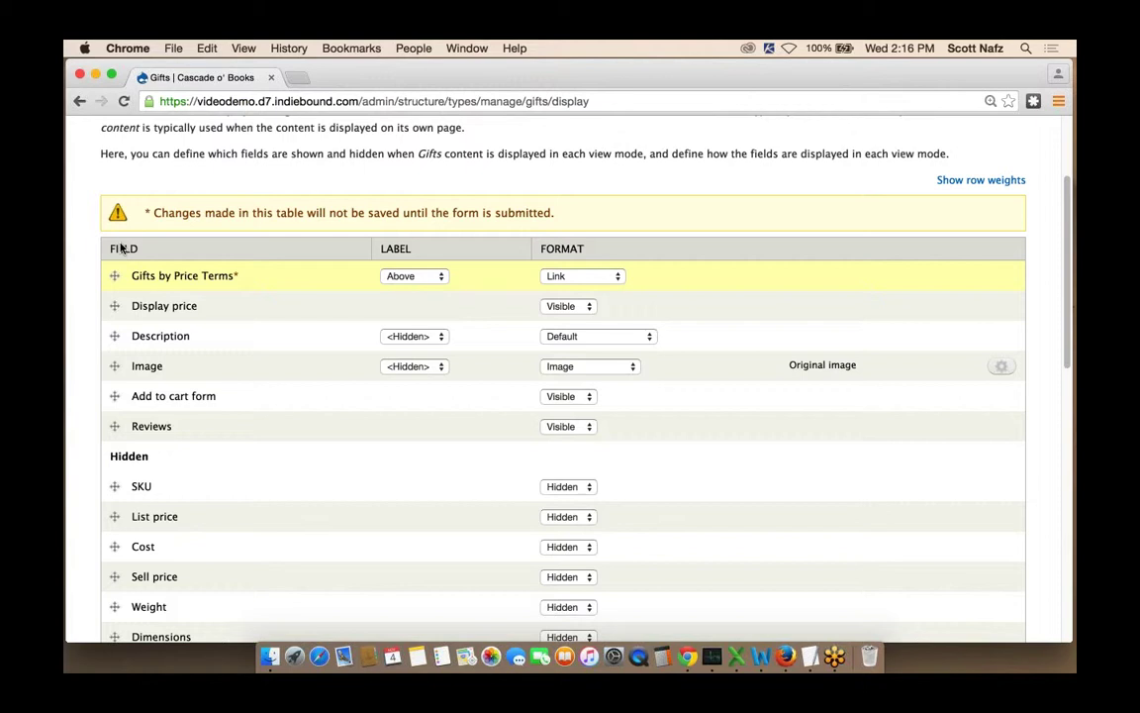
scroll(121, 247, "down", 5)
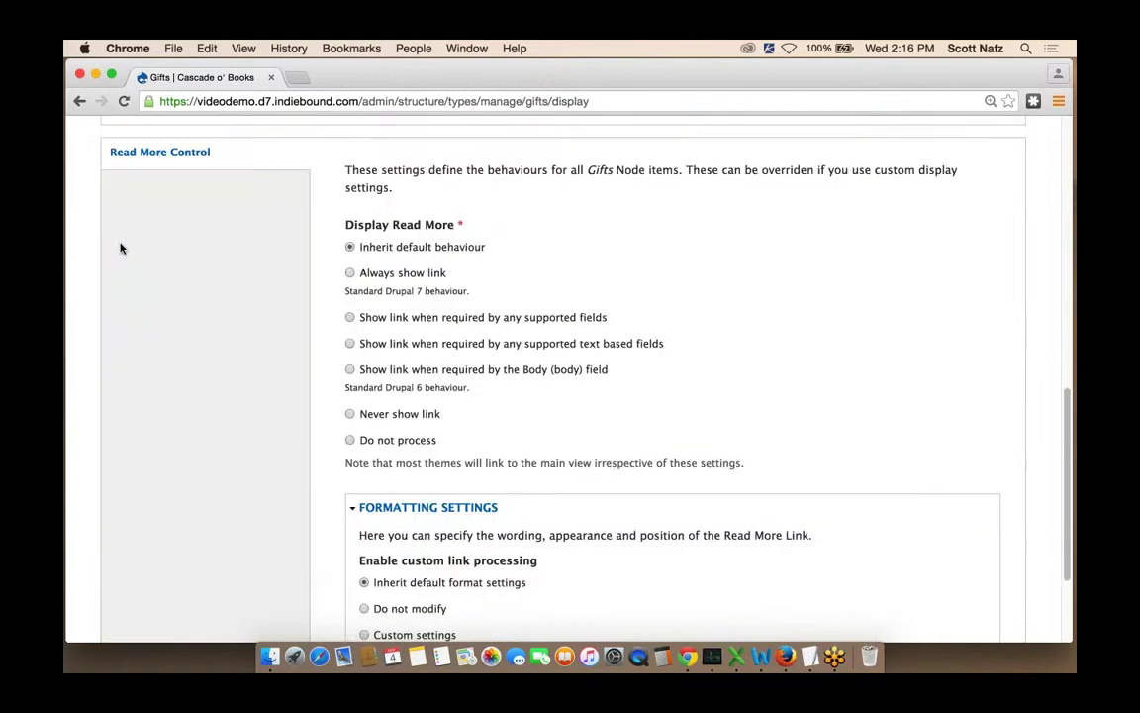
scroll(121, 247, "down", 2)
left_click(129, 573)
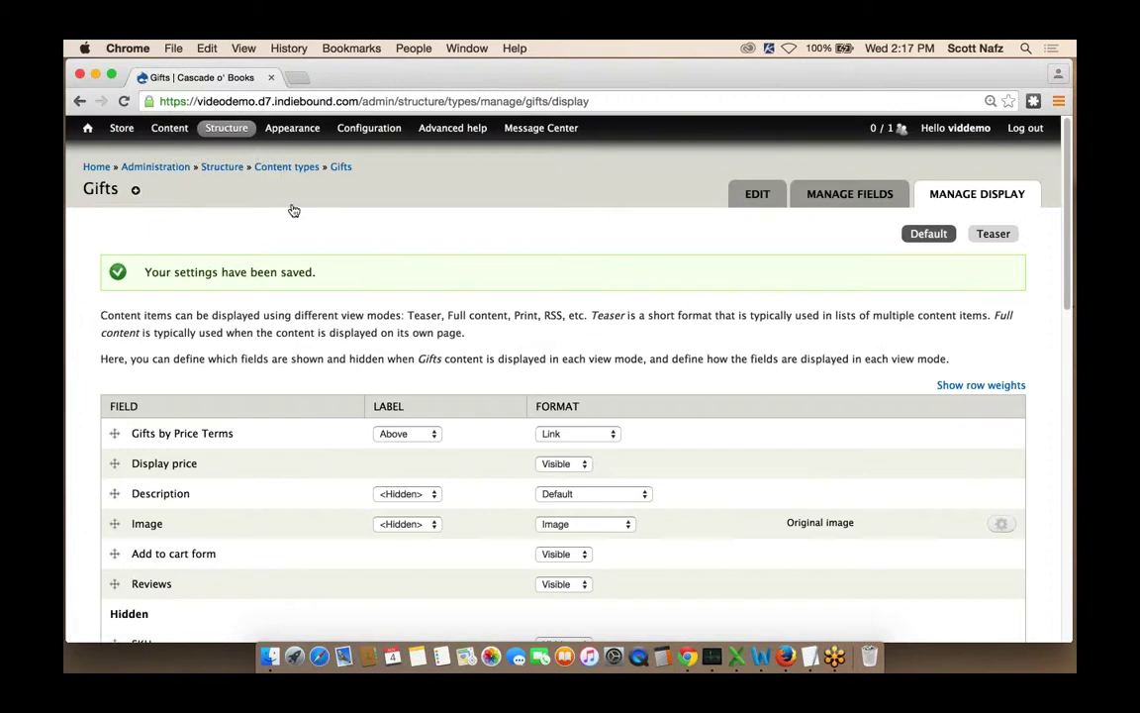
Step: Open the Store T-Shirt gift from the content list and check the position of its Gifts by Price Terms
left_click(169, 128)
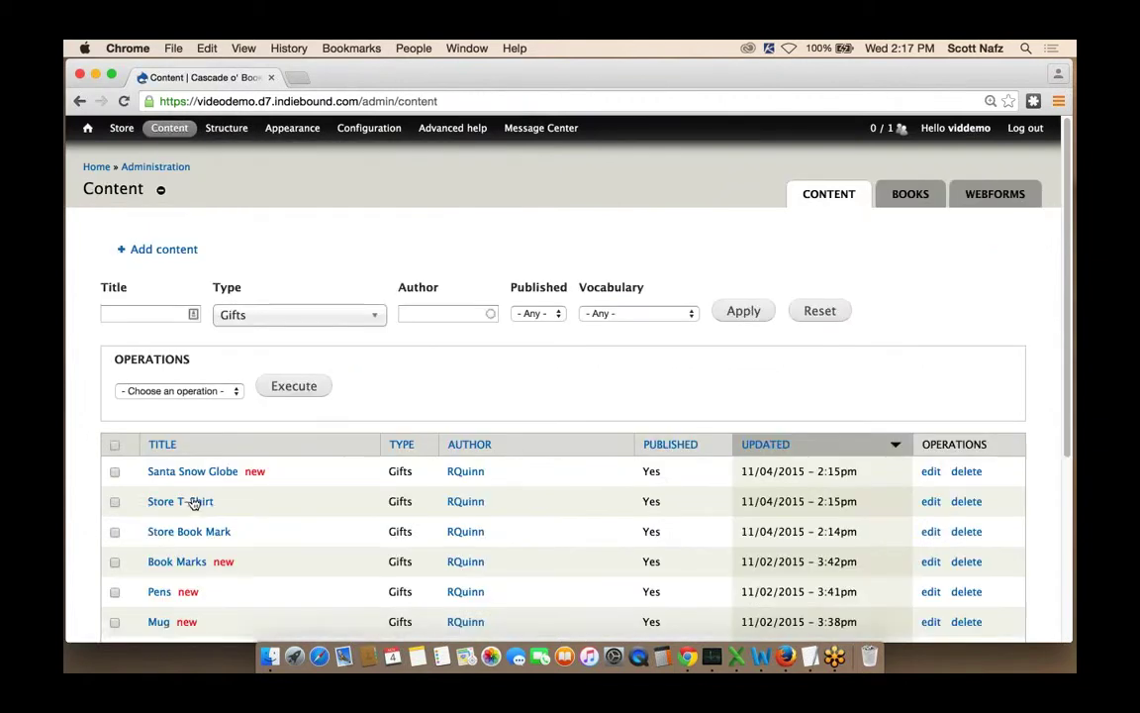
left_click(195, 502)
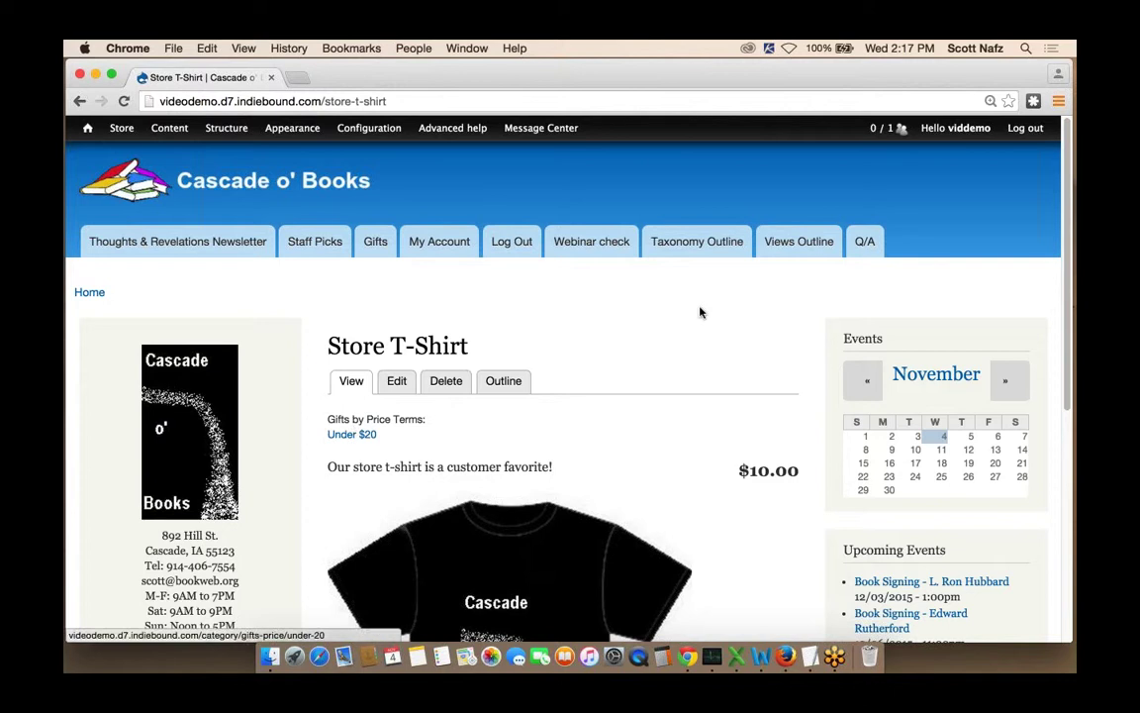
scroll(700, 313, "down", 2)
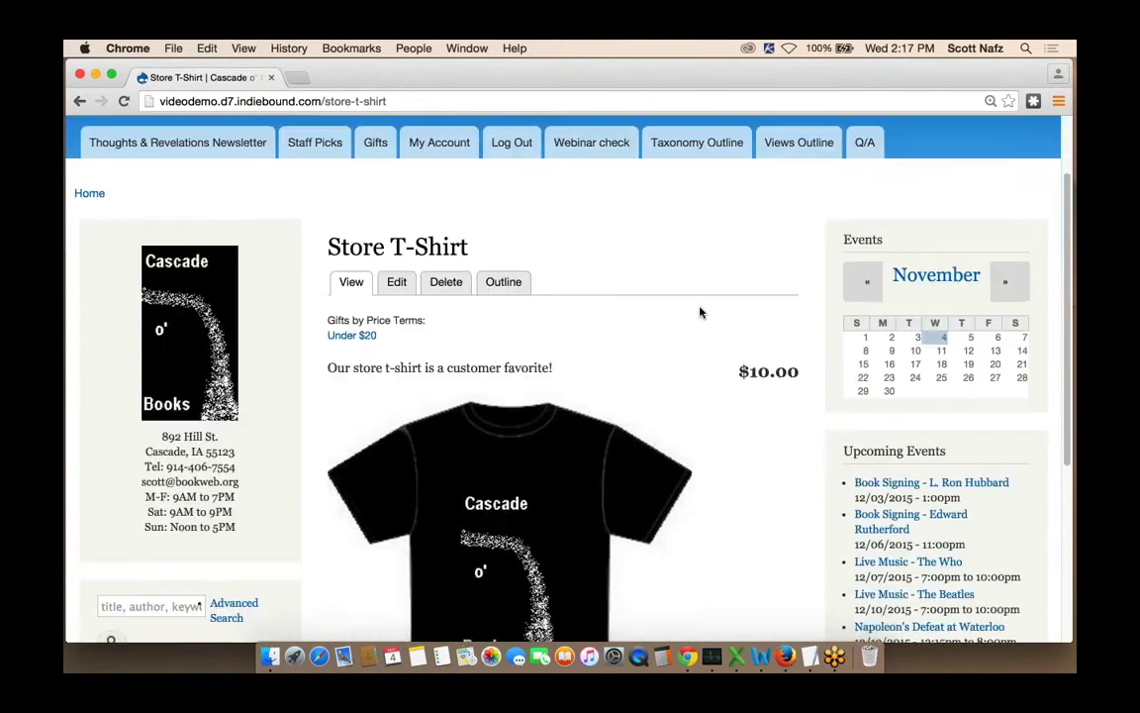
scroll(699, 313, "down", 1)
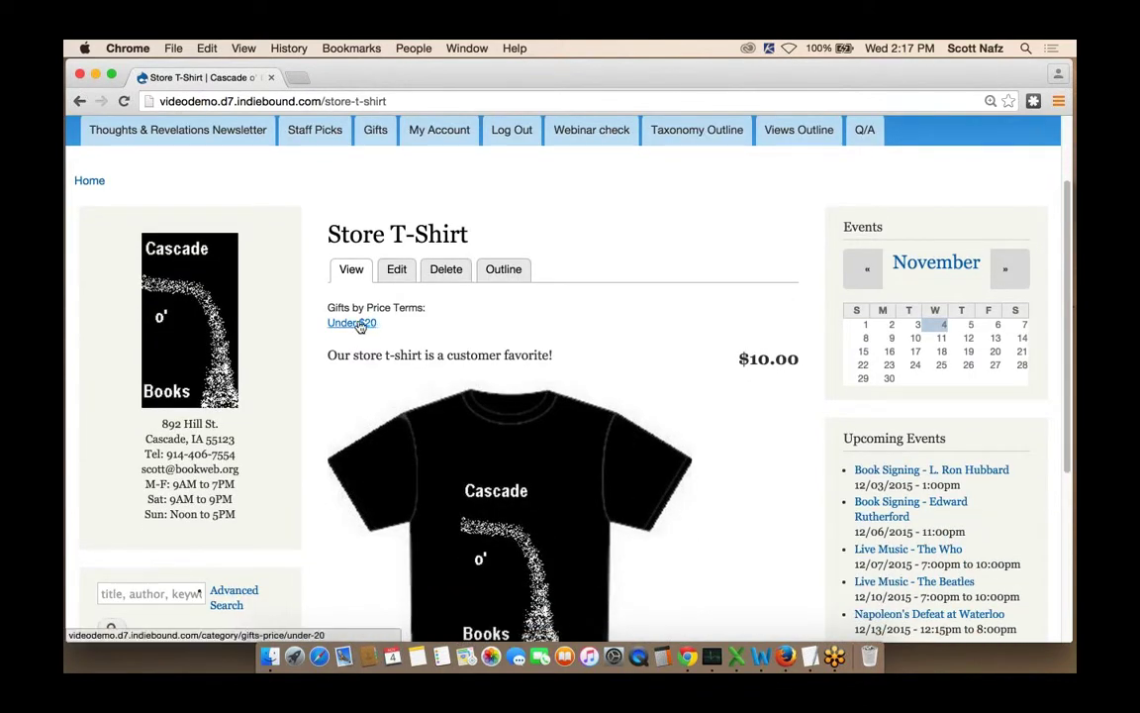
scroll(599, 302, "down", 1)
scroll(598, 302, "down", 2)
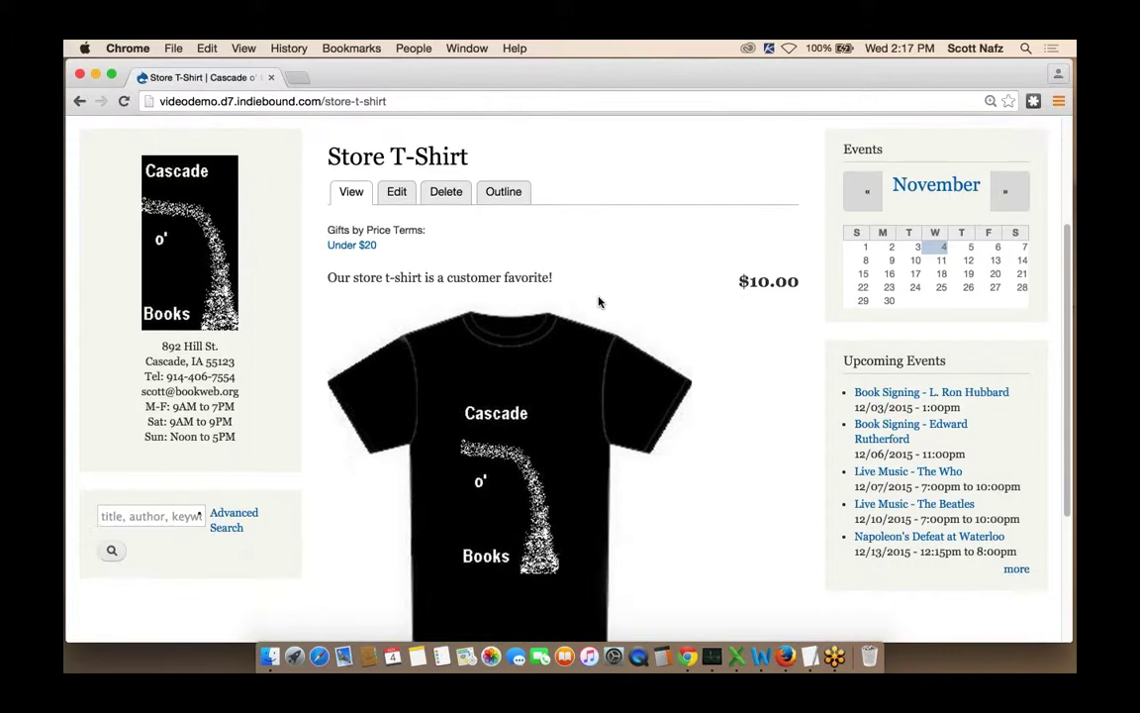
scroll(599, 302, "up", 2)
Step: Follow the Under $20 term from the Store T-Shirt page and look through the gifts listed under it
left_click(345, 300)
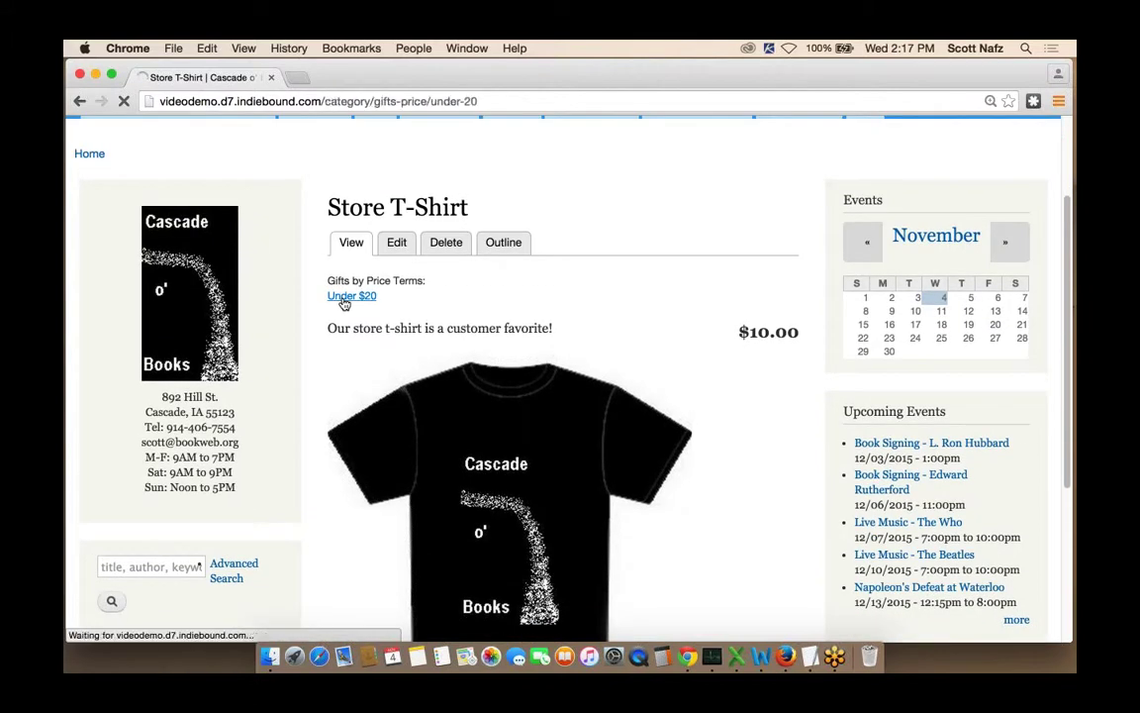
scroll(569, 296, "down", 10)
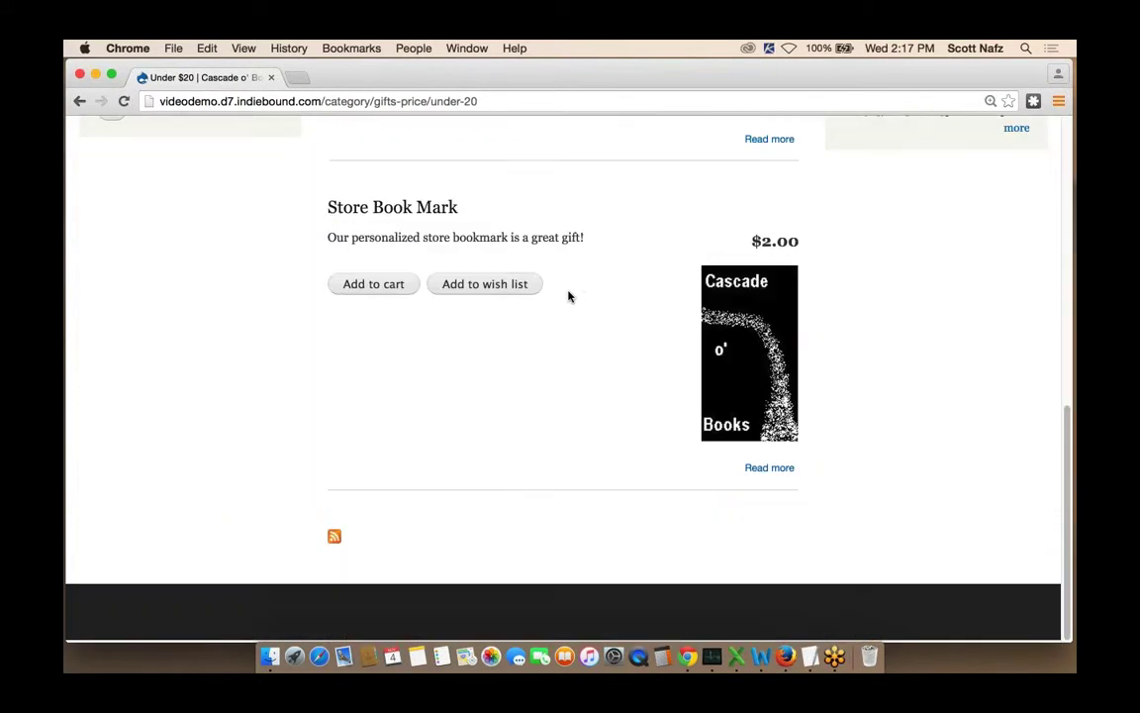
scroll(569, 296, "up", 10)
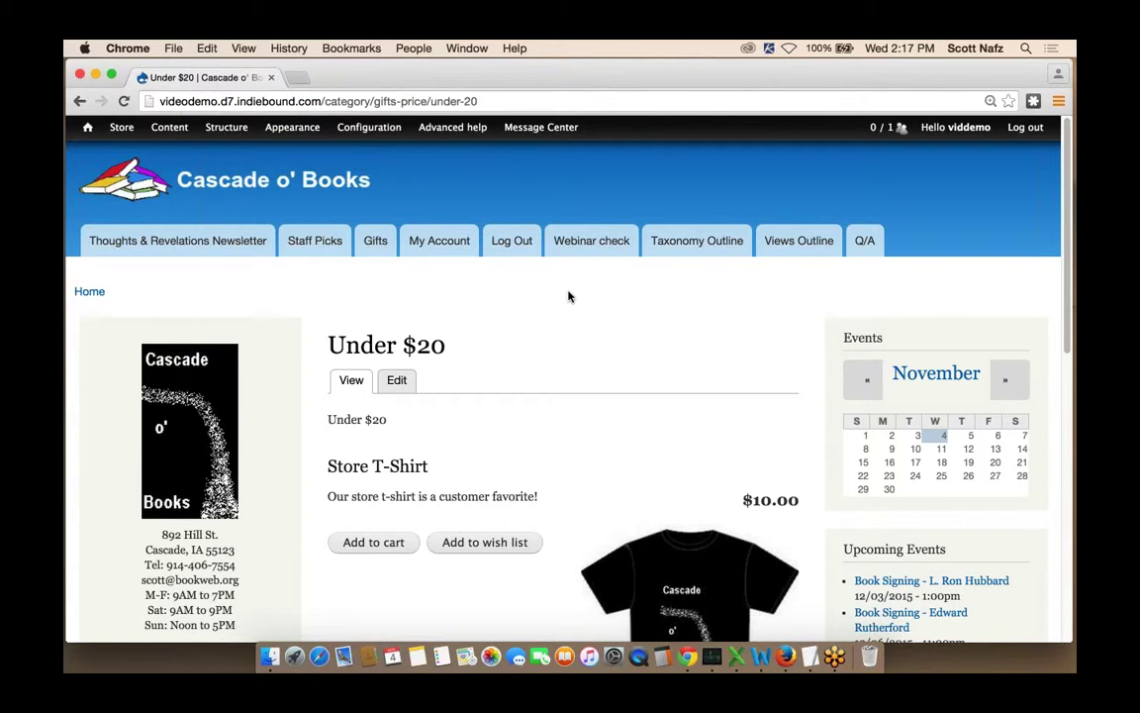
scroll(568, 296, "down", 4)
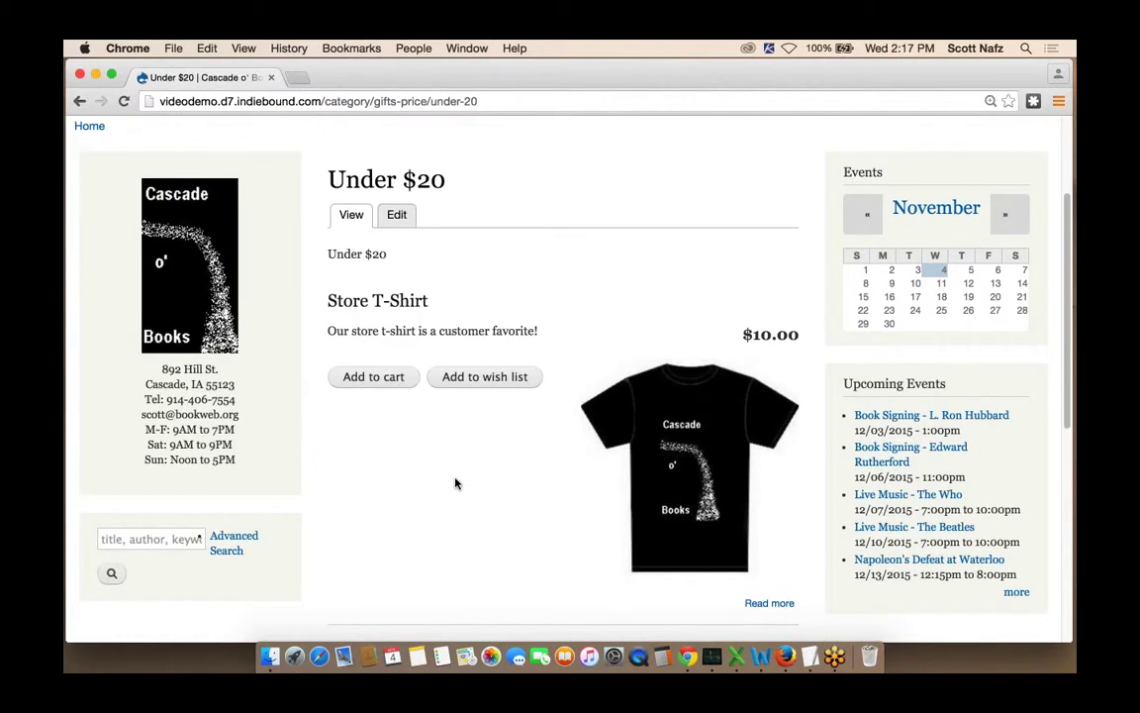
scroll(455, 483, "up", 1)
scroll(457, 426, "up", 4)
Step: On the blocks administration page, assign the disabled Gifts by Price block to the Sidebar first region
mouse_move(225, 133)
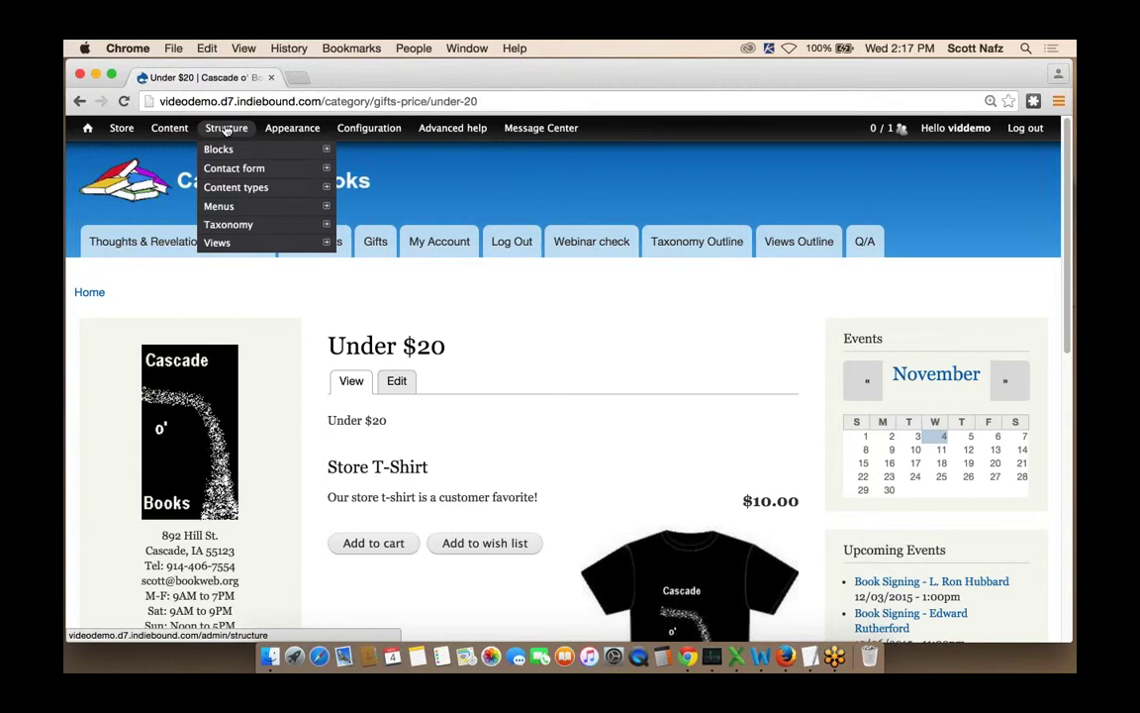
left_click(217, 149)
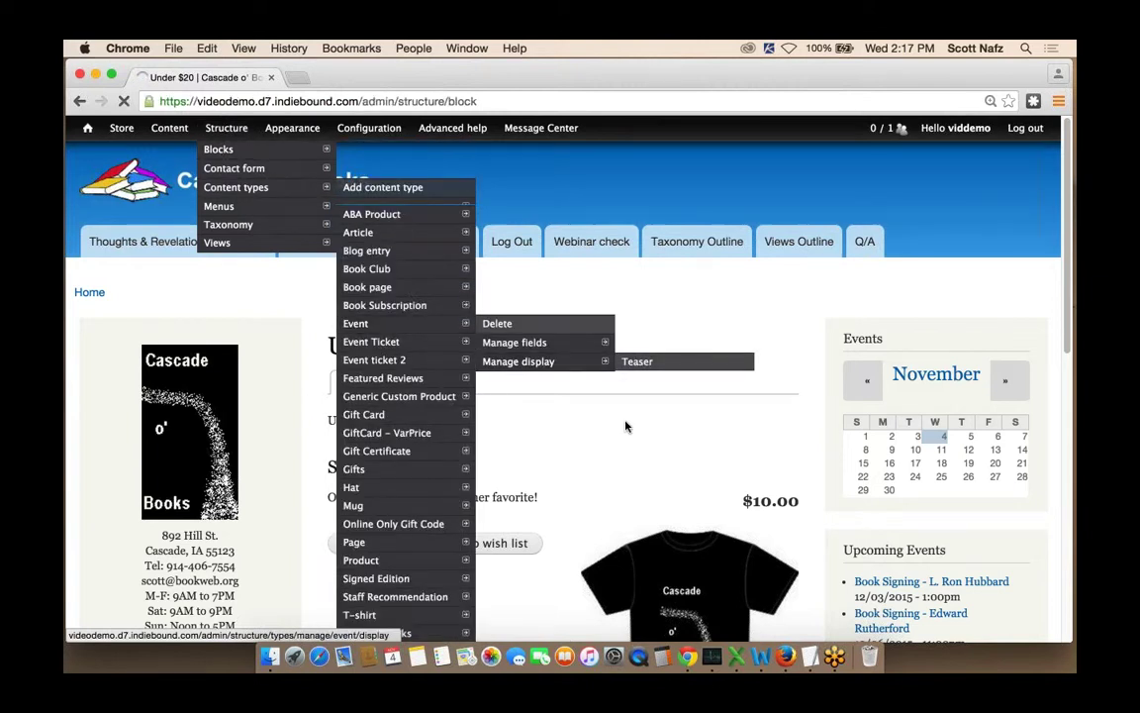
scroll(579, 427, "down", 4)
scroll(534, 427, "down", 2)
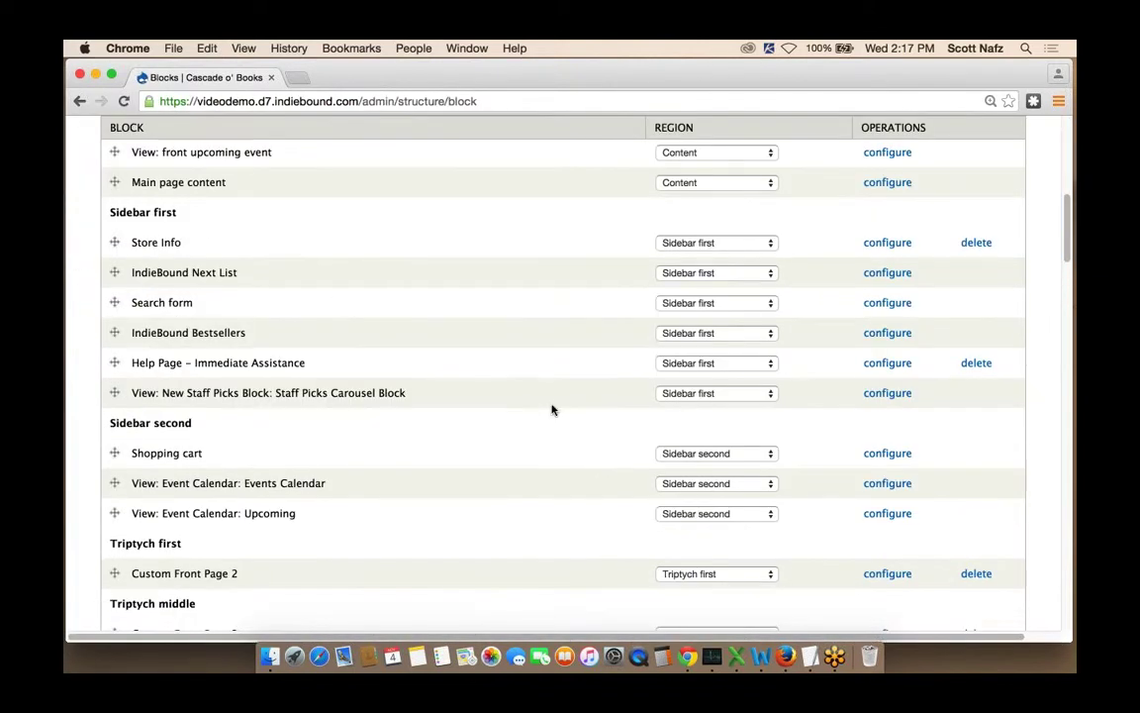
scroll(552, 409, "down", 8)
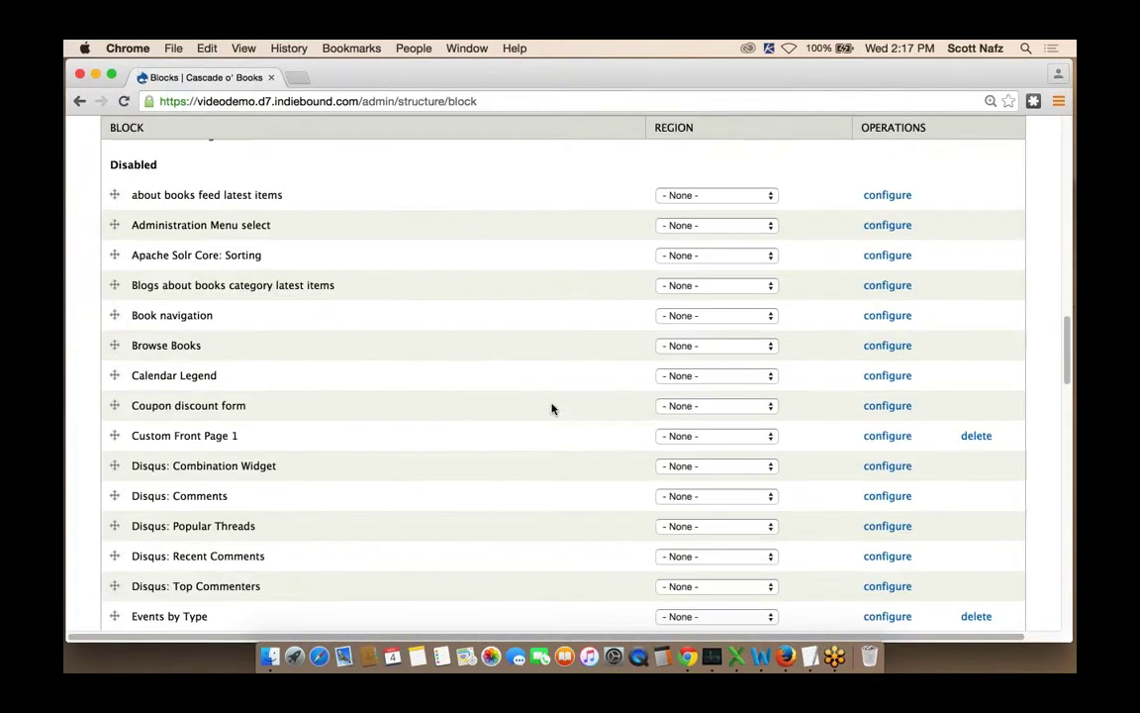
scroll(552, 409, "down", 1)
scroll(552, 409, "down", 5)
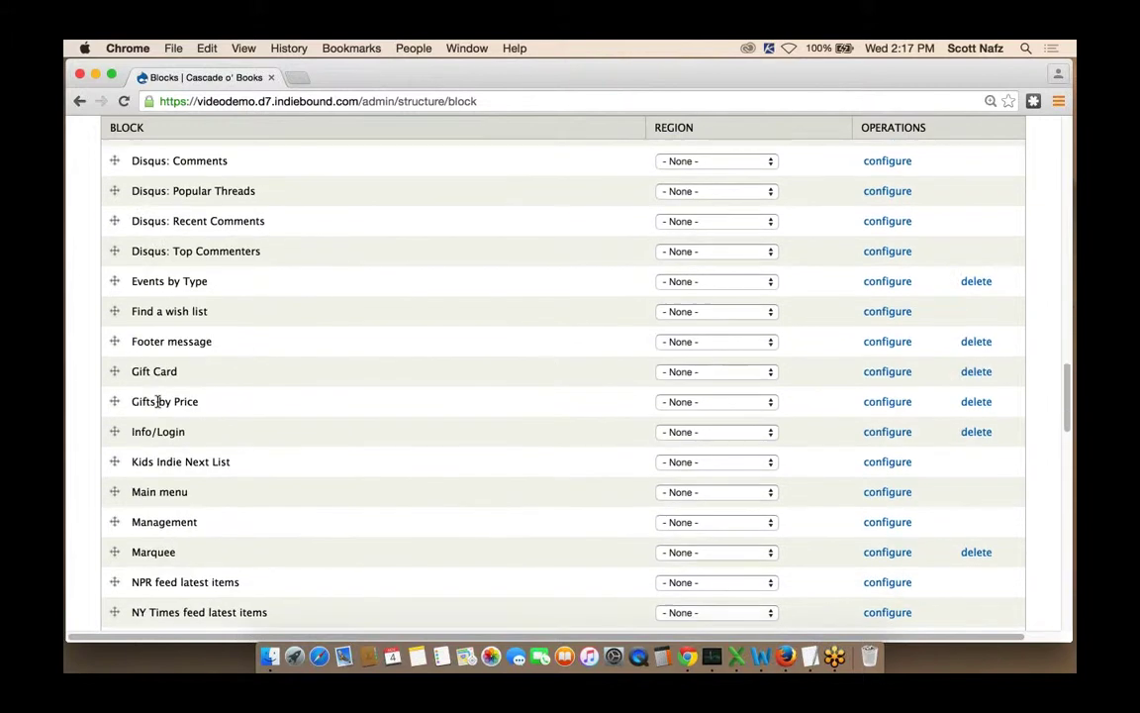
left_click(709, 401)
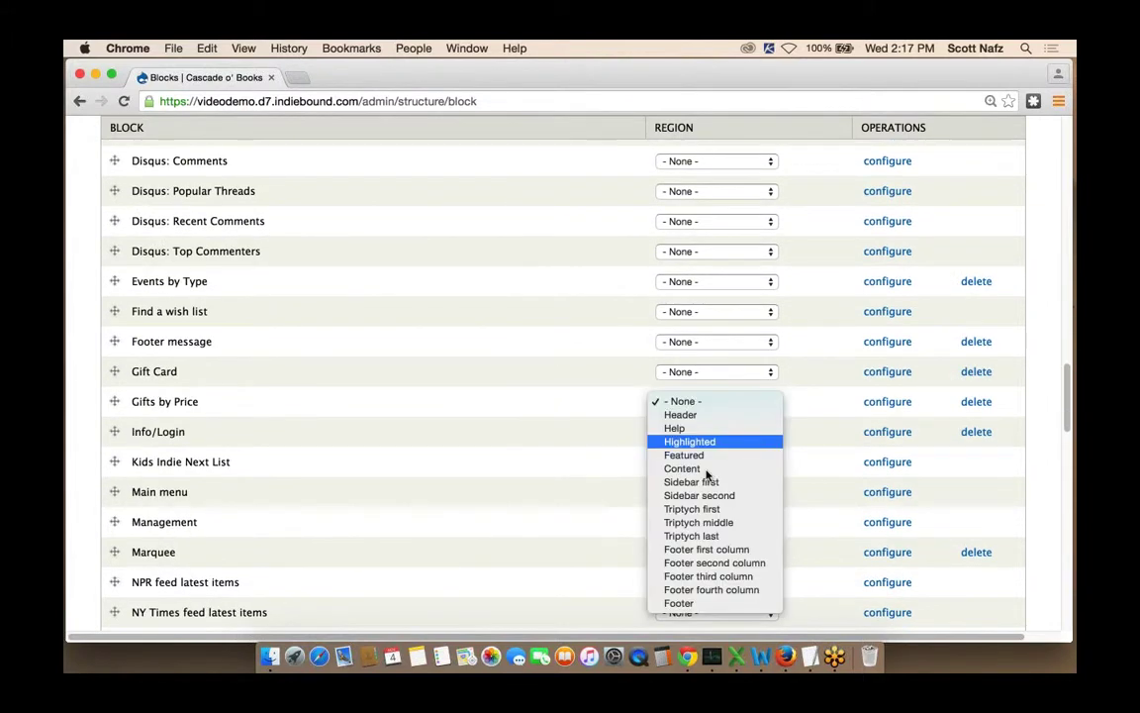
left_click(708, 483)
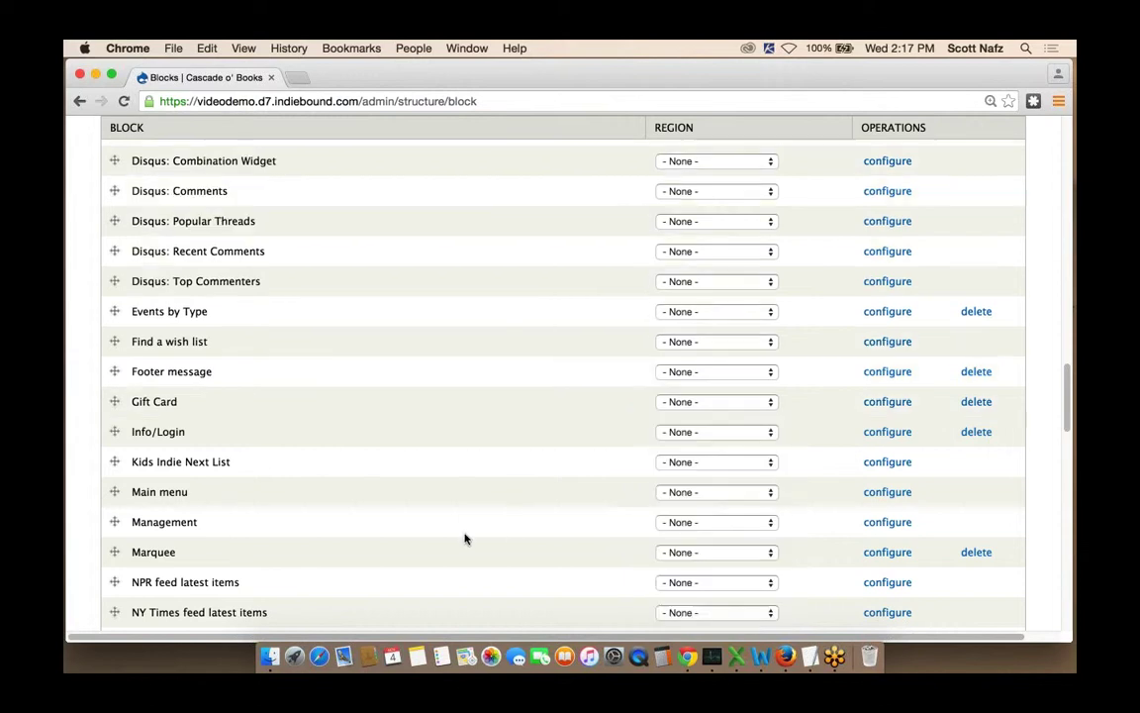
Step: Check the Gifts by Price block's place in the Sidebar first region and save the block layout
scroll(466, 538, "up", 20)
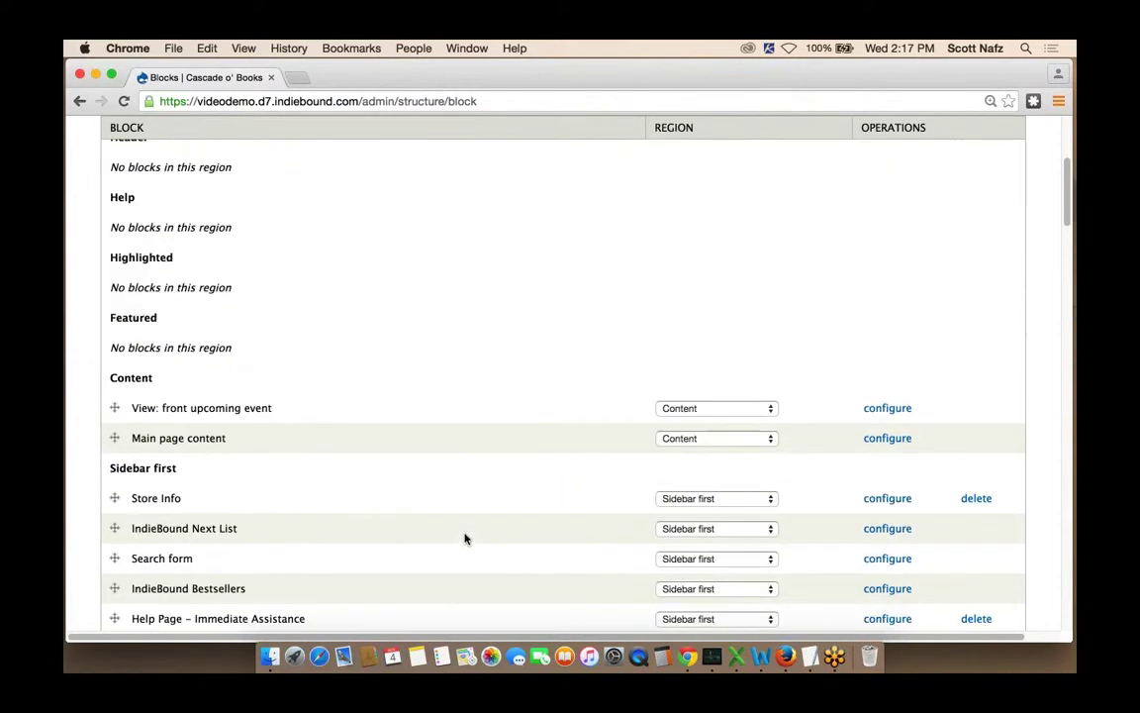
scroll(465, 538, "down", 10)
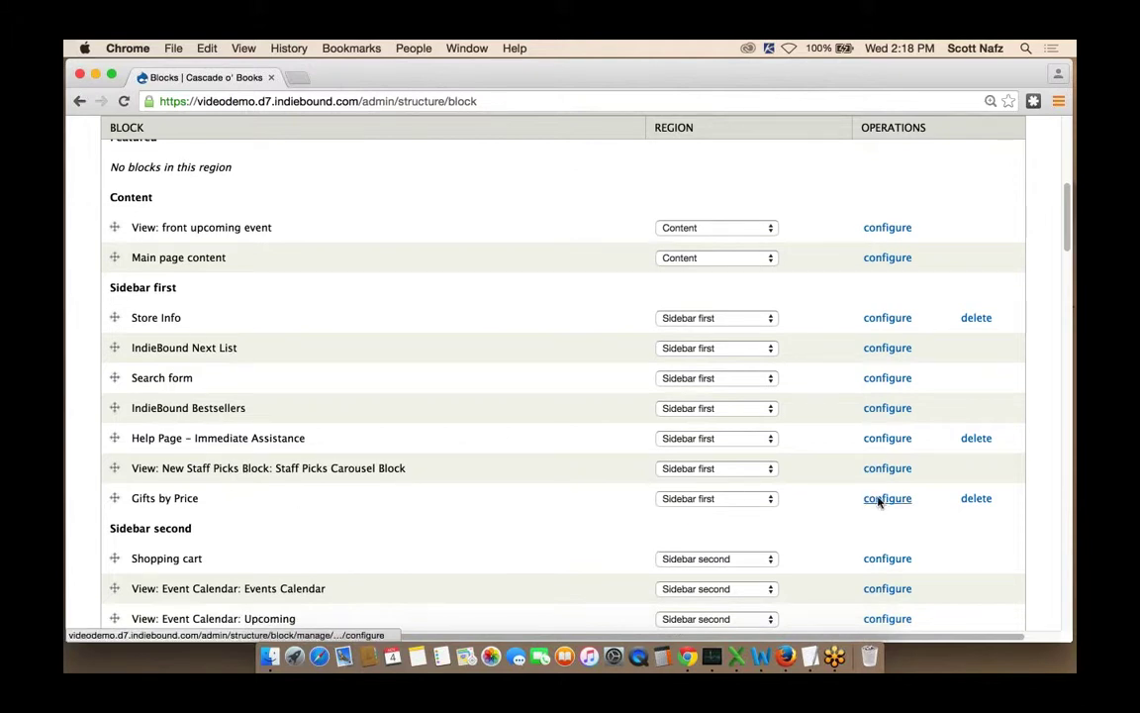
scroll(395, 512, "down", 15)
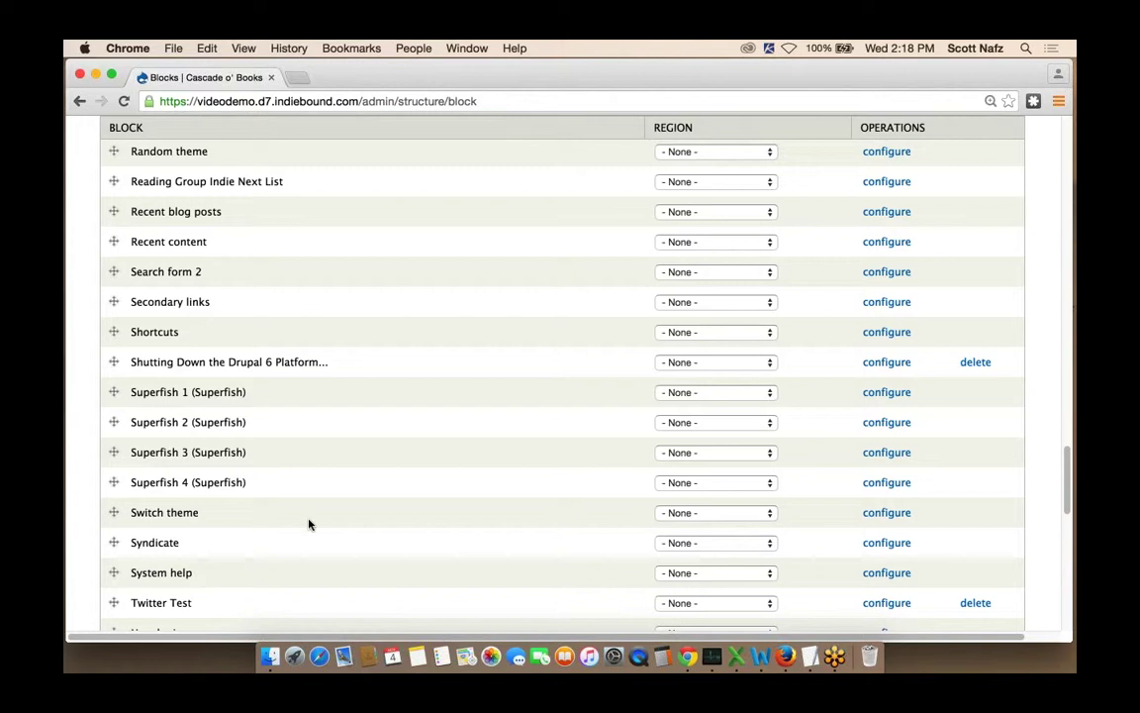
scroll(309, 524, "down", 10)
left_click(146, 563)
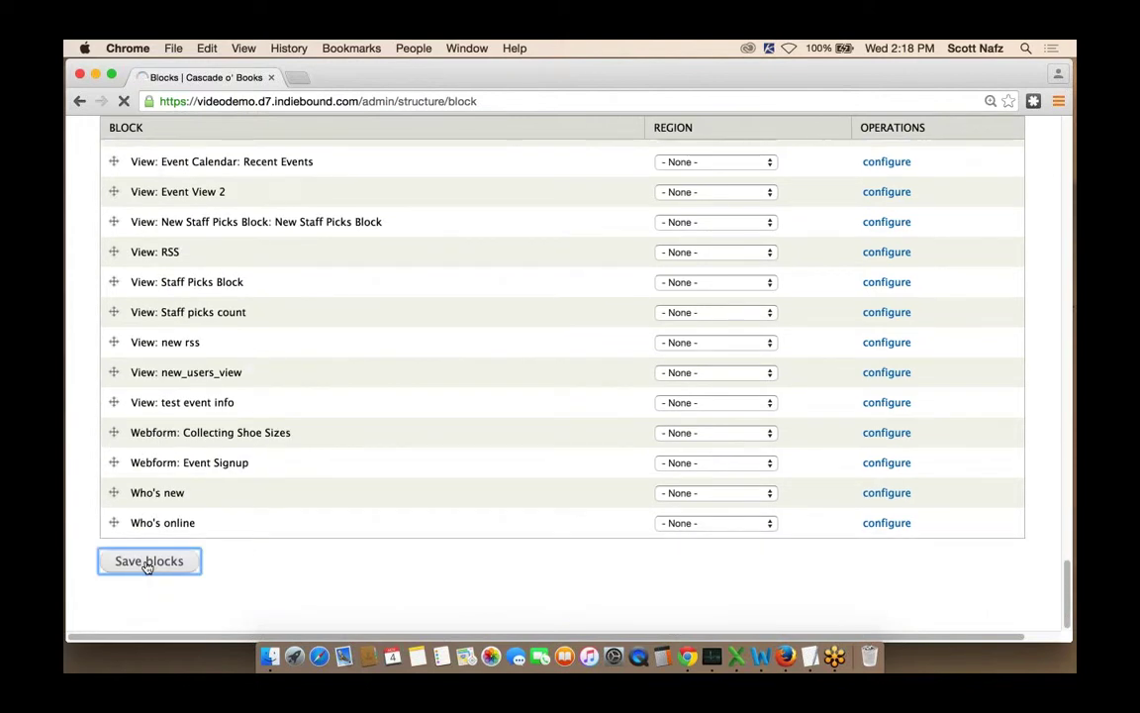
Step: Open the Gifts by Price block's configuration and review its title, description and body text
scroll(488, 400, "down", 10)
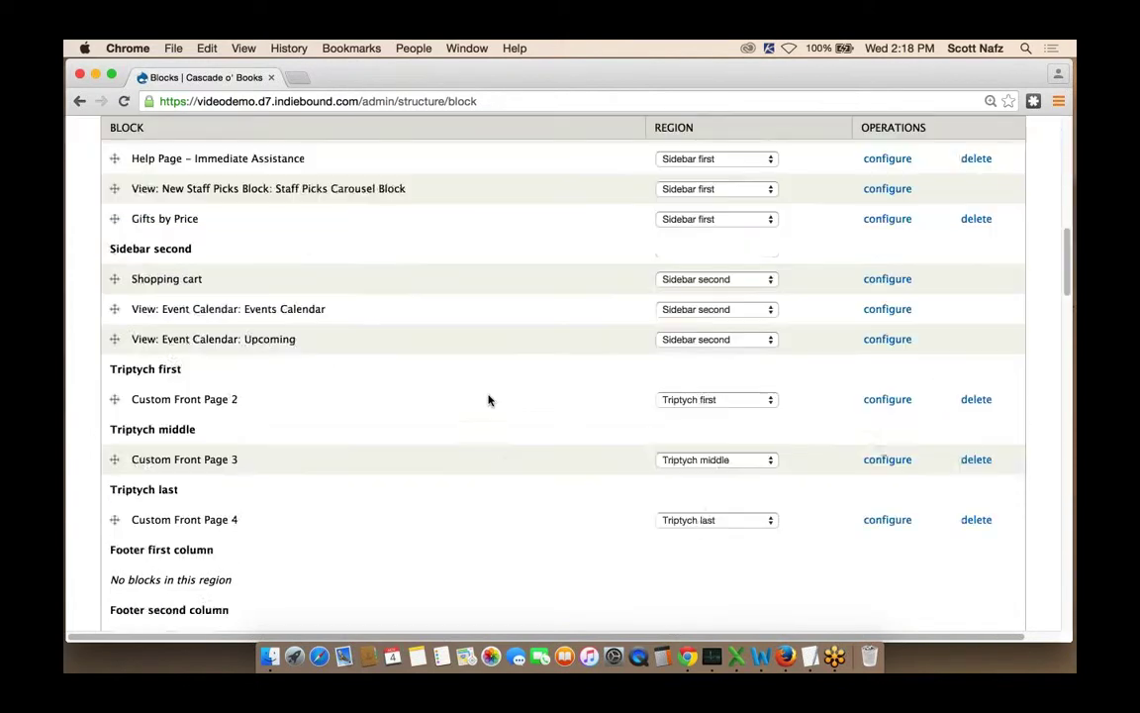
scroll(488, 399, "up", 2)
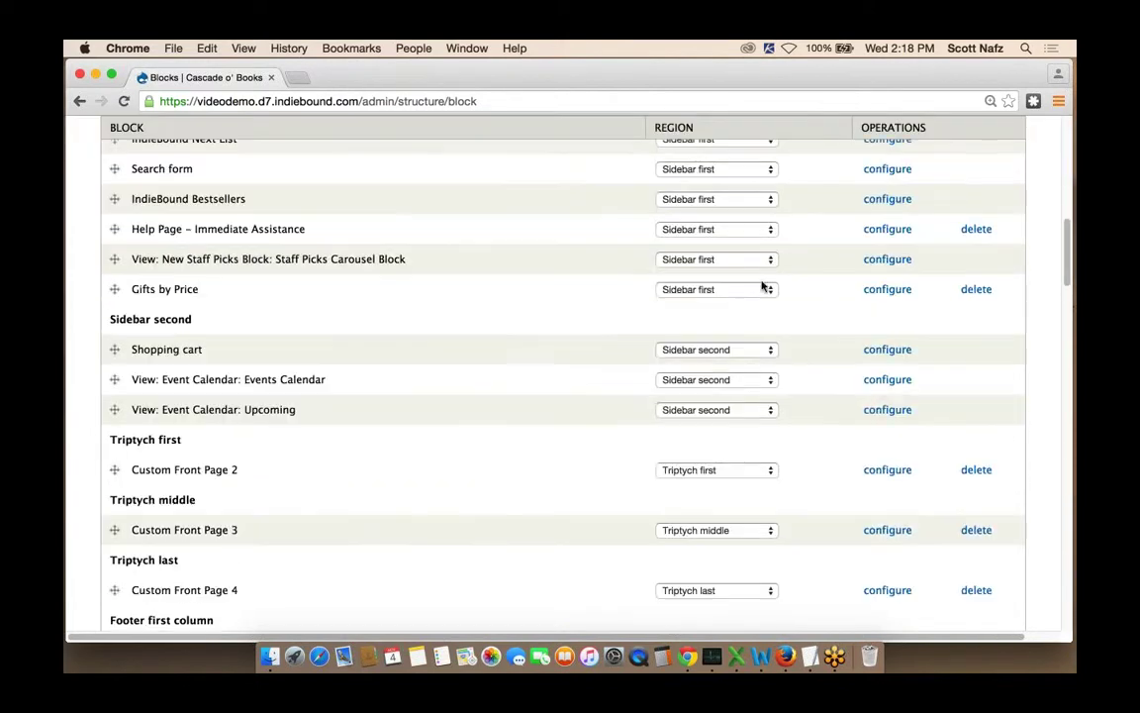
left_click(880, 290)
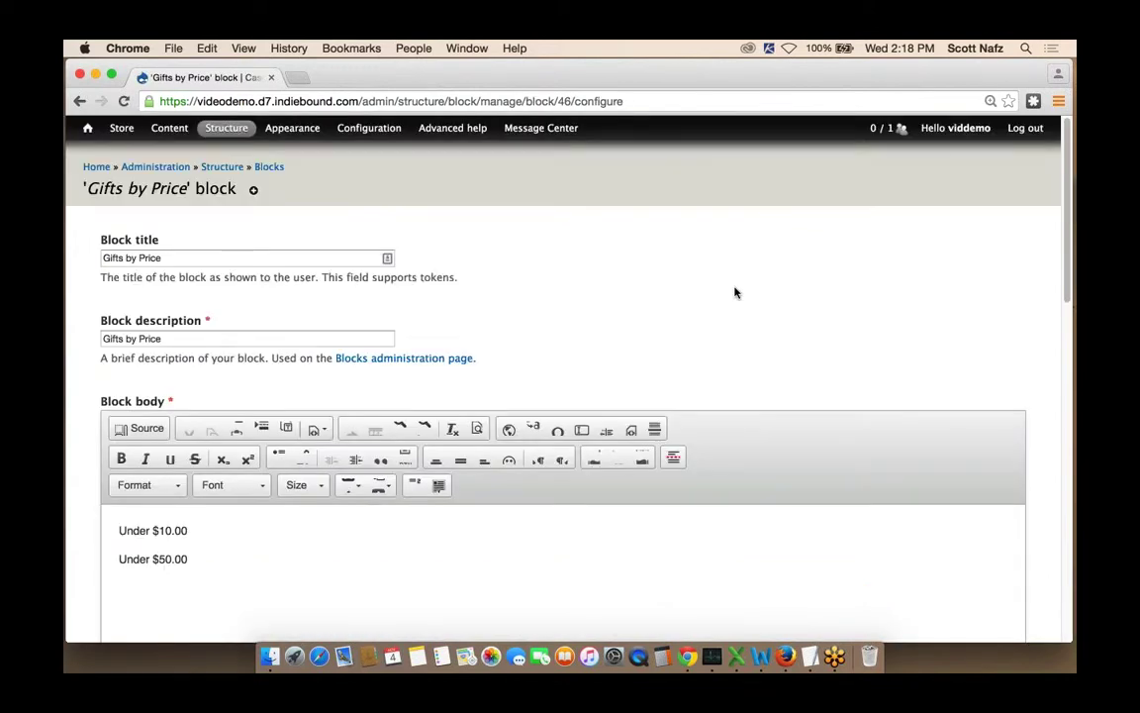
scroll(735, 293, "down", 3)
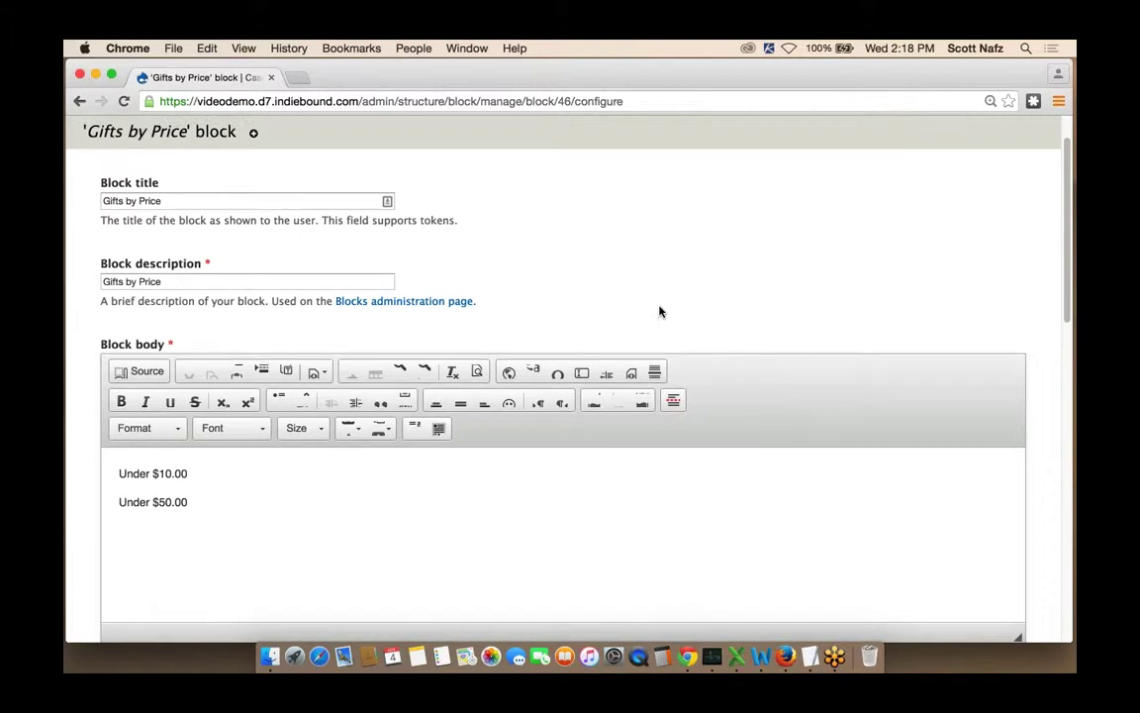
scroll(659, 311, "up", 3)
Step: Open the Under $20 term page through the Store T-Shirt gift and copy the path category/gifts-price/under-20 from its address
left_click(169, 131)
left_click(183, 502)
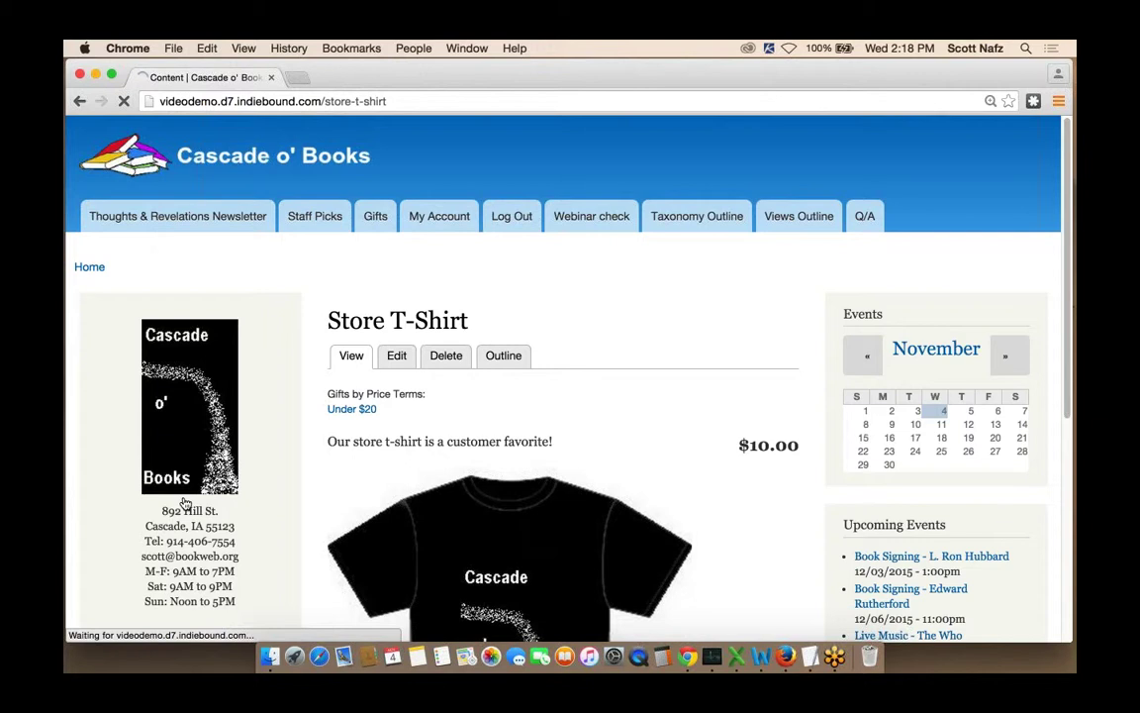
scroll(347, 405, "down", 1)
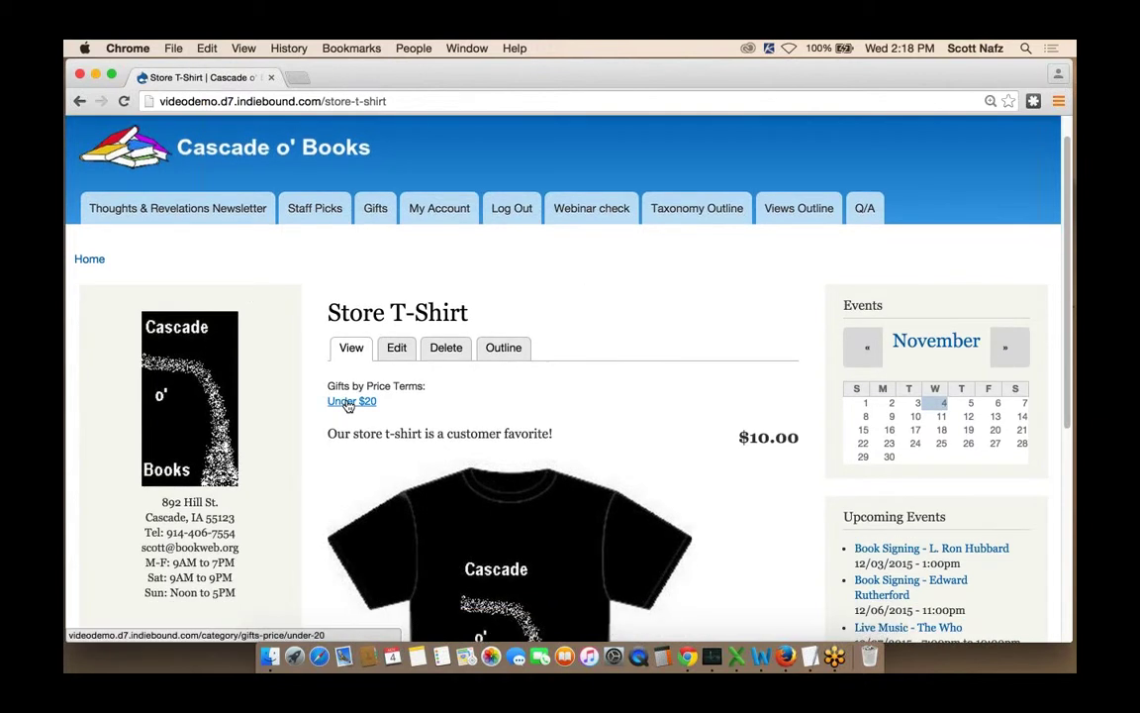
left_click(348, 404)
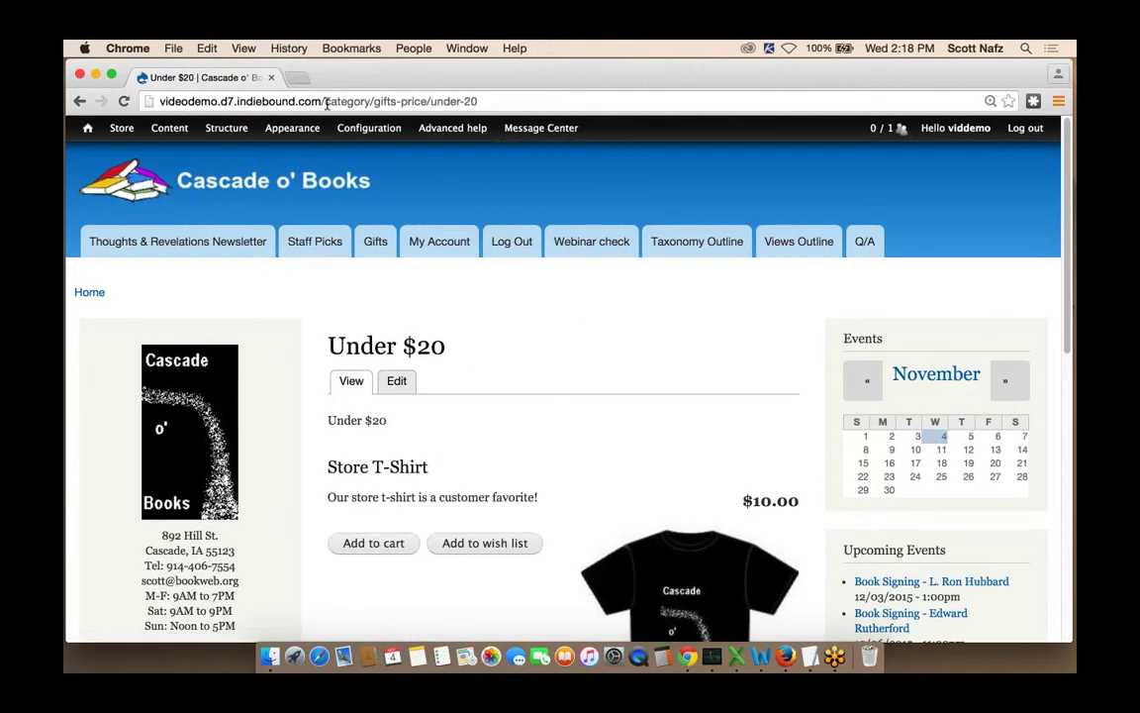
left_click_drag(367, 105, 482, 101)
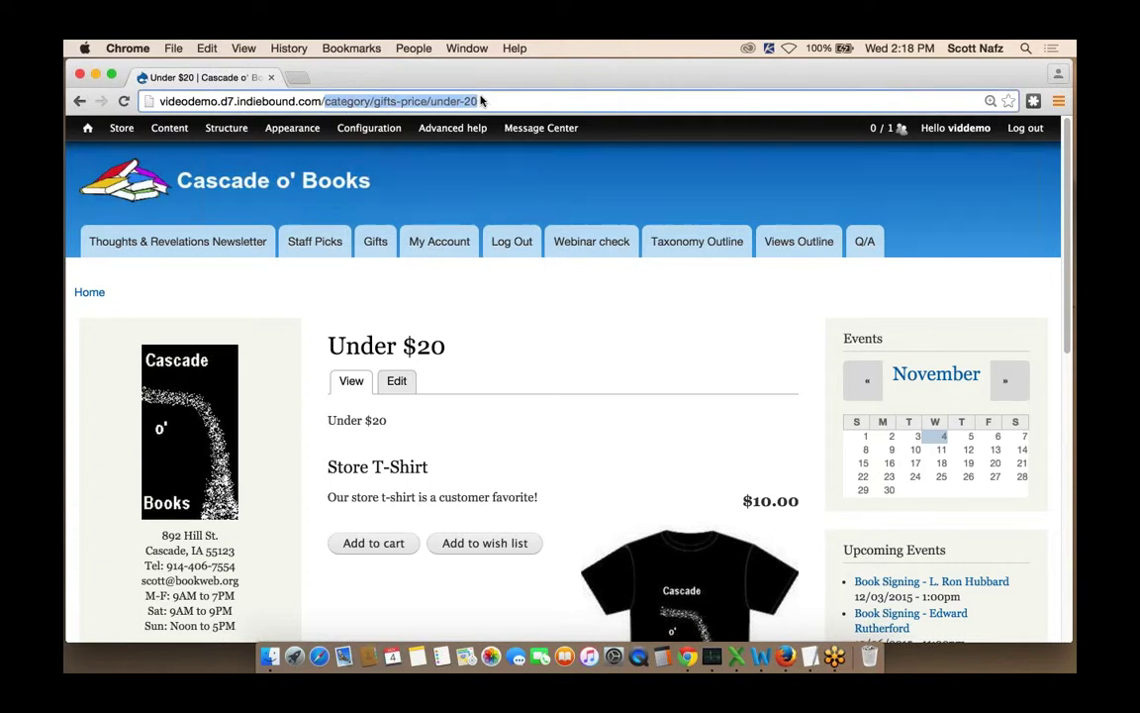
key("super+c")
Step: Open the Gifts by Price block's configuration and change the first line of its body to Under $20.00
left_click(226, 150)
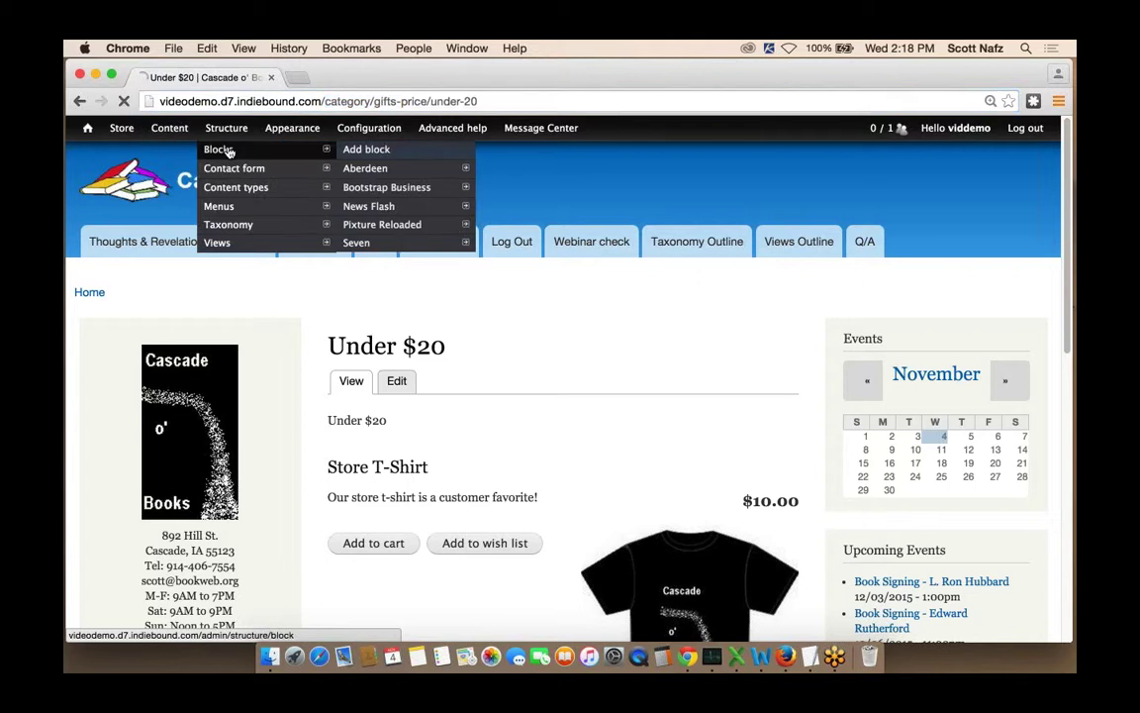
scroll(445, 352, "down", 3)
scroll(446, 352, "down", 5)
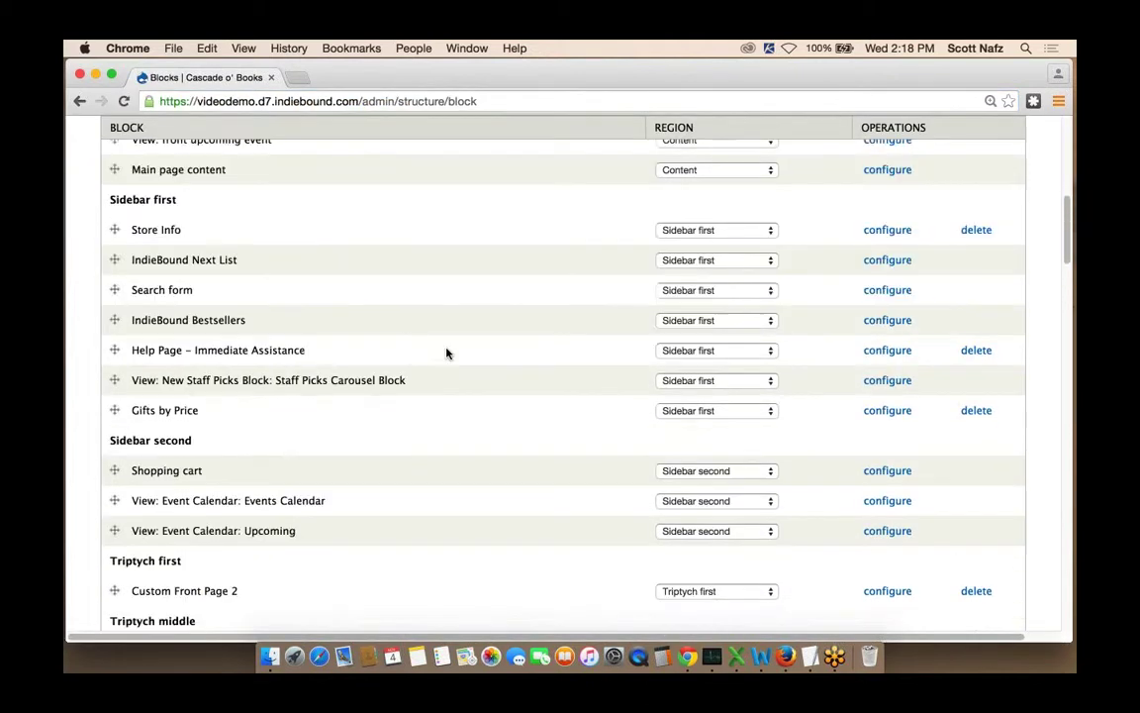
left_click(880, 410)
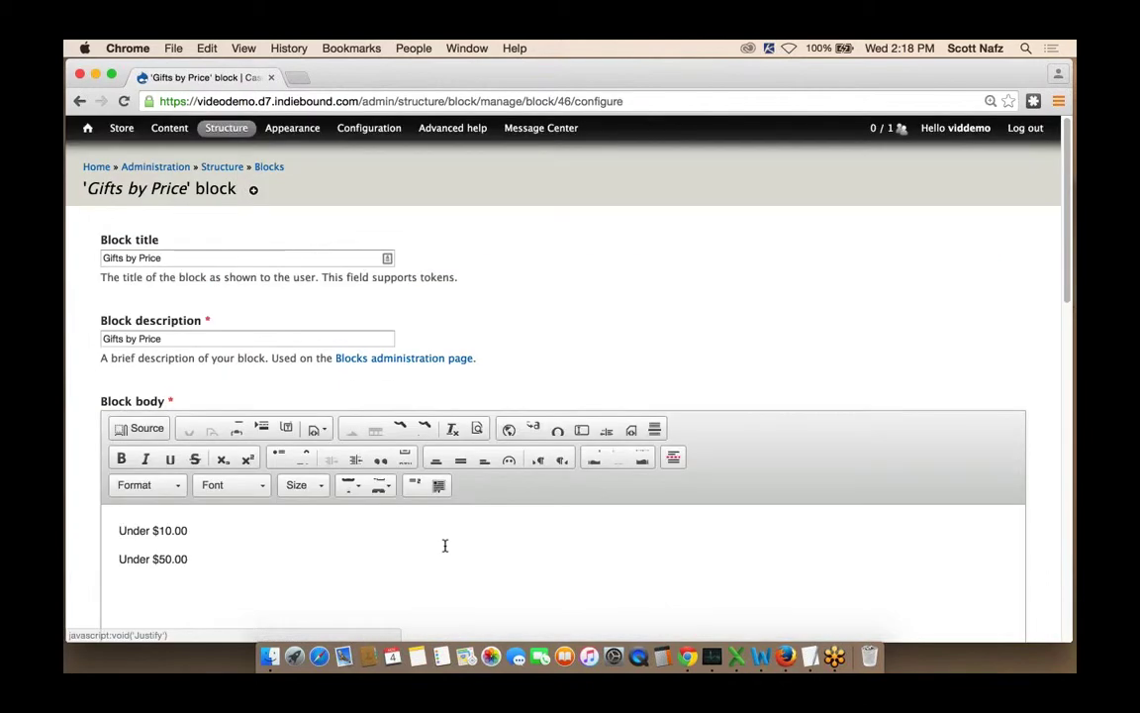
scroll(444, 545, "down", 1)
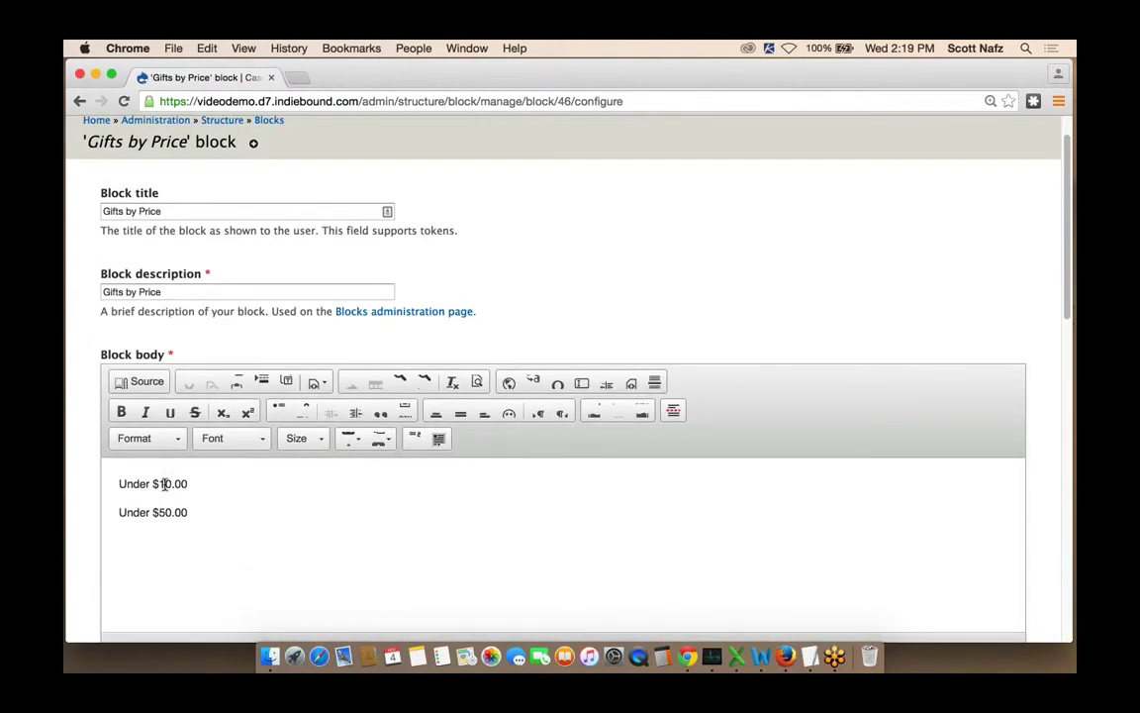
left_click(162, 486)
key("BackSpace")
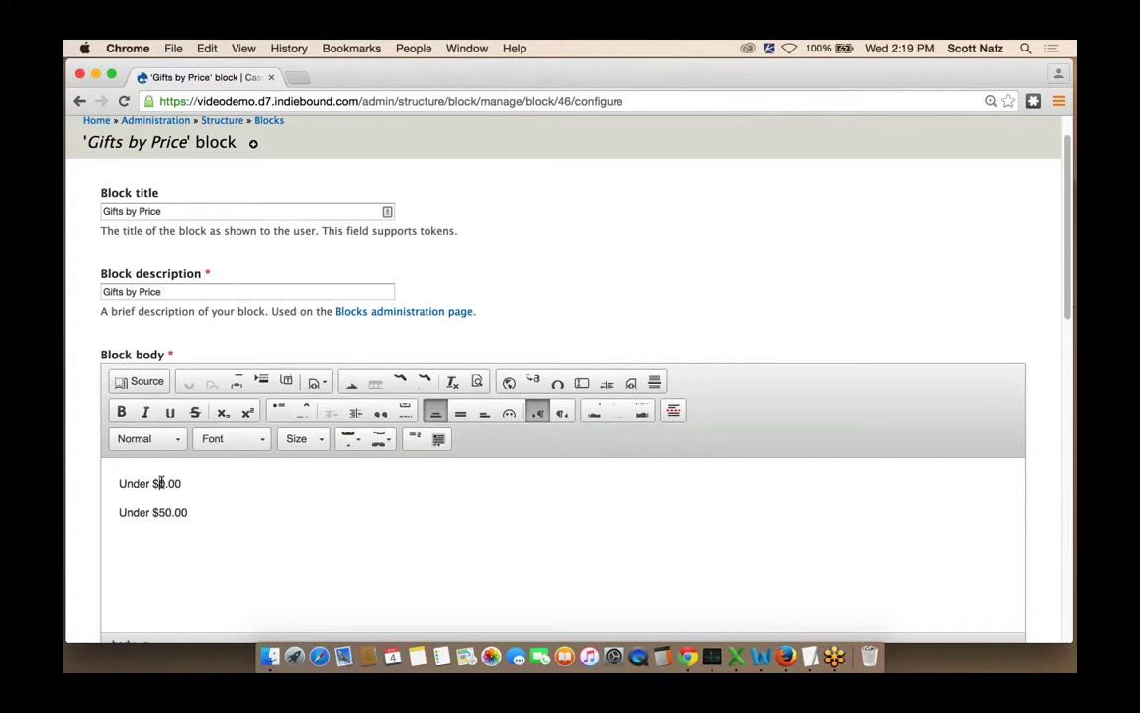
type("2")
Step: Link the Under $20.00 text in the block body to the internal path category/gifts-price/under-20
left_click_drag(216, 483, 114, 483)
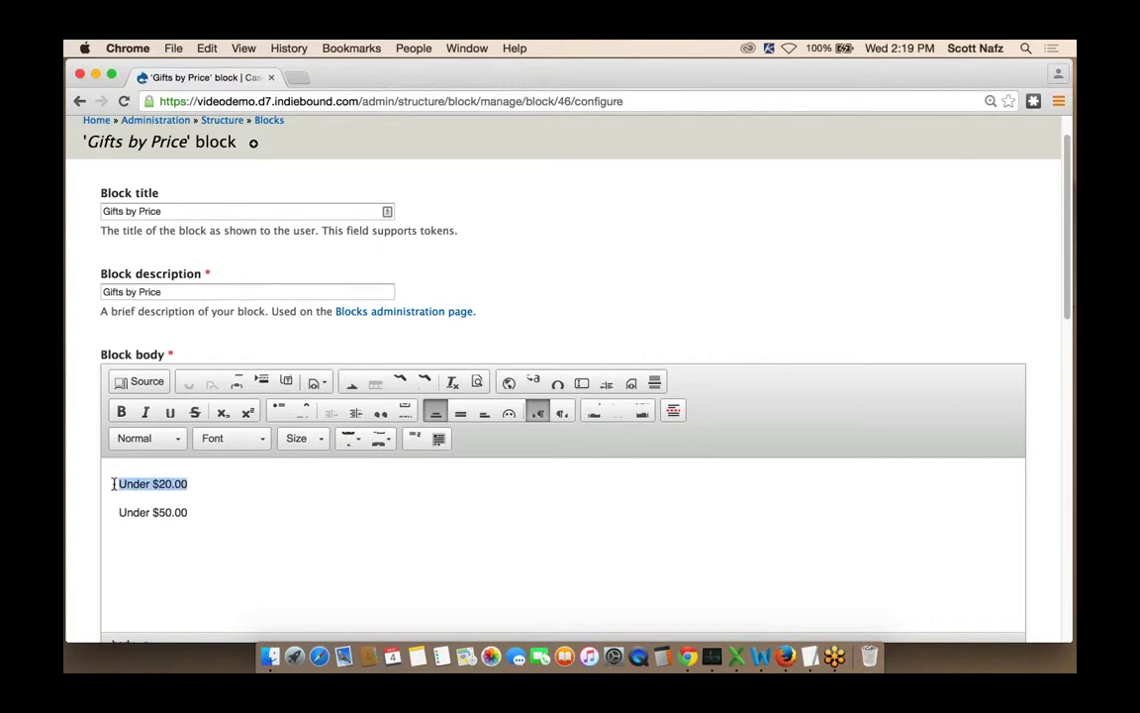
left_click(591, 414)
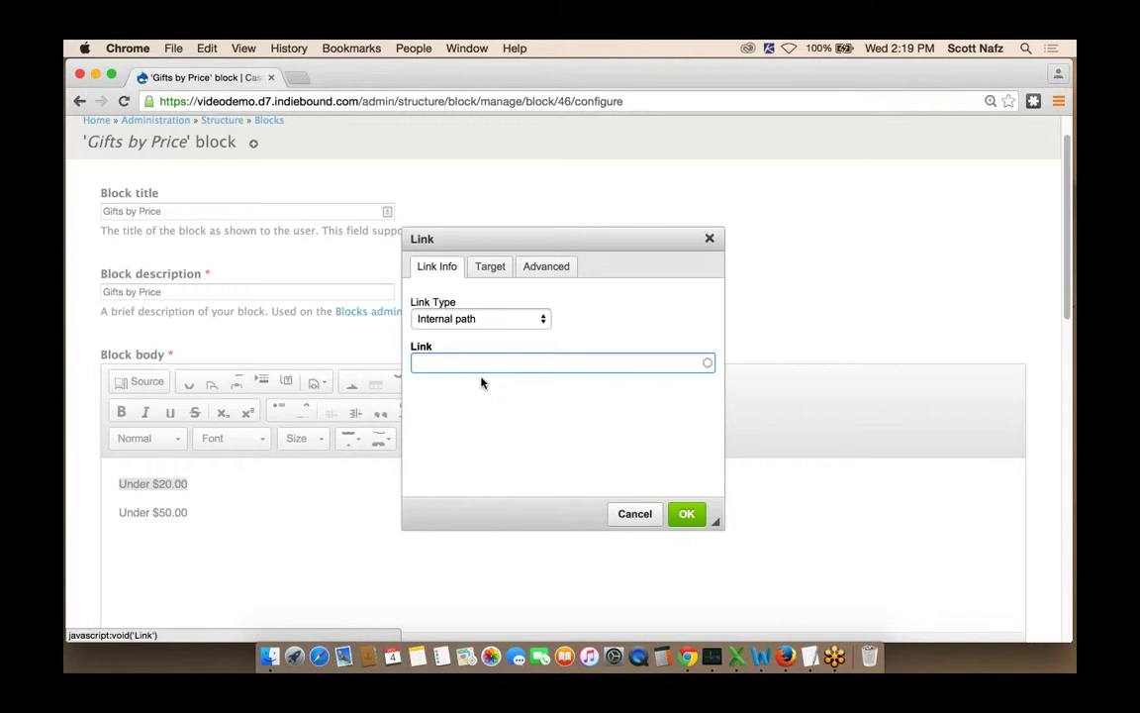
key("super+v")
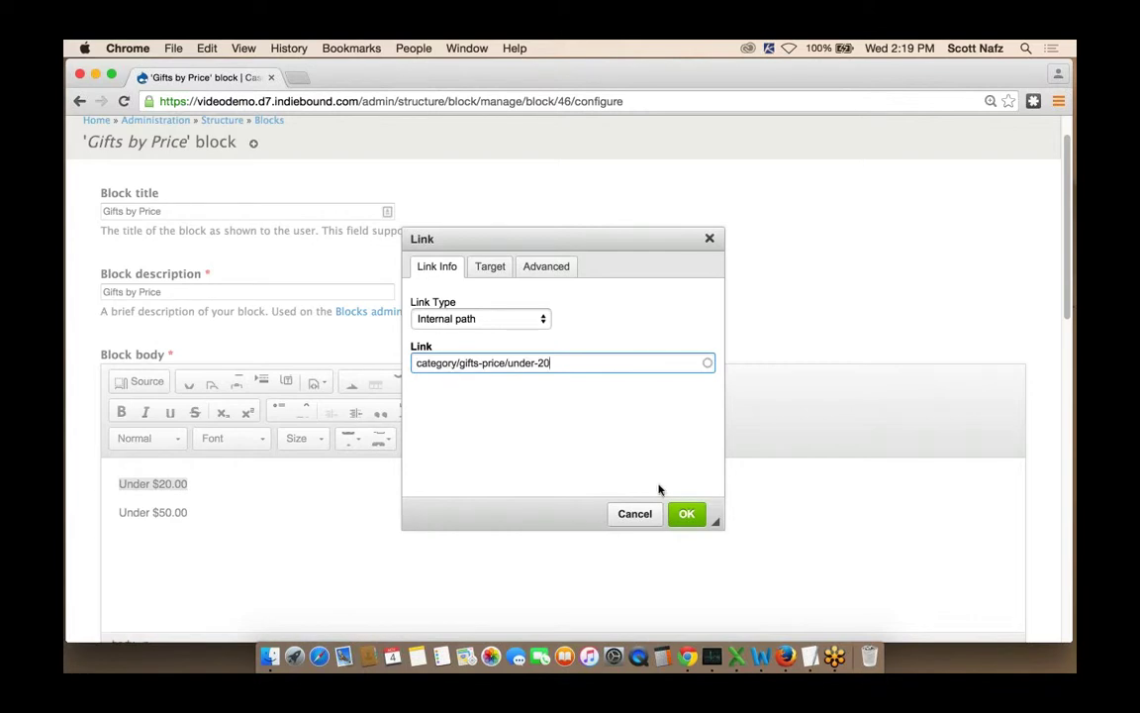
left_click(687, 513)
Step: Link the Under $50.00 text in the block body to the internal path category/gifts-price/under-50
left_click_drag(198, 512, 116, 518)
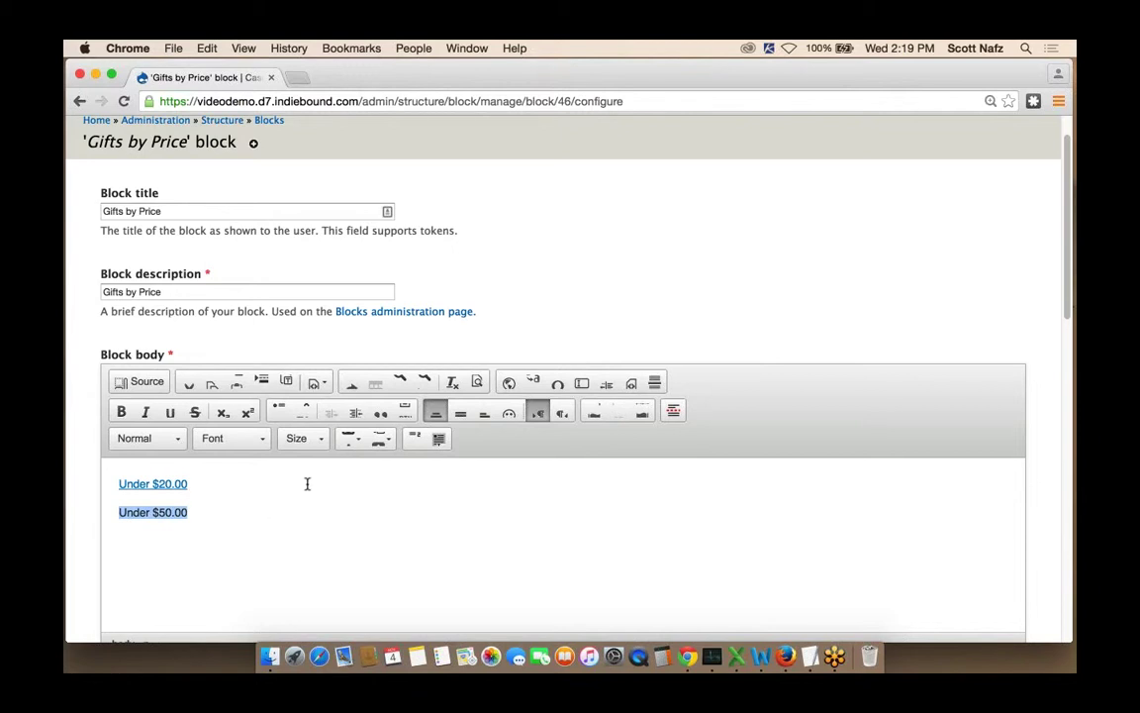
left_click(591, 413)
key("super+v")
key("BackSpace")
key("BackSpace")
type("50")
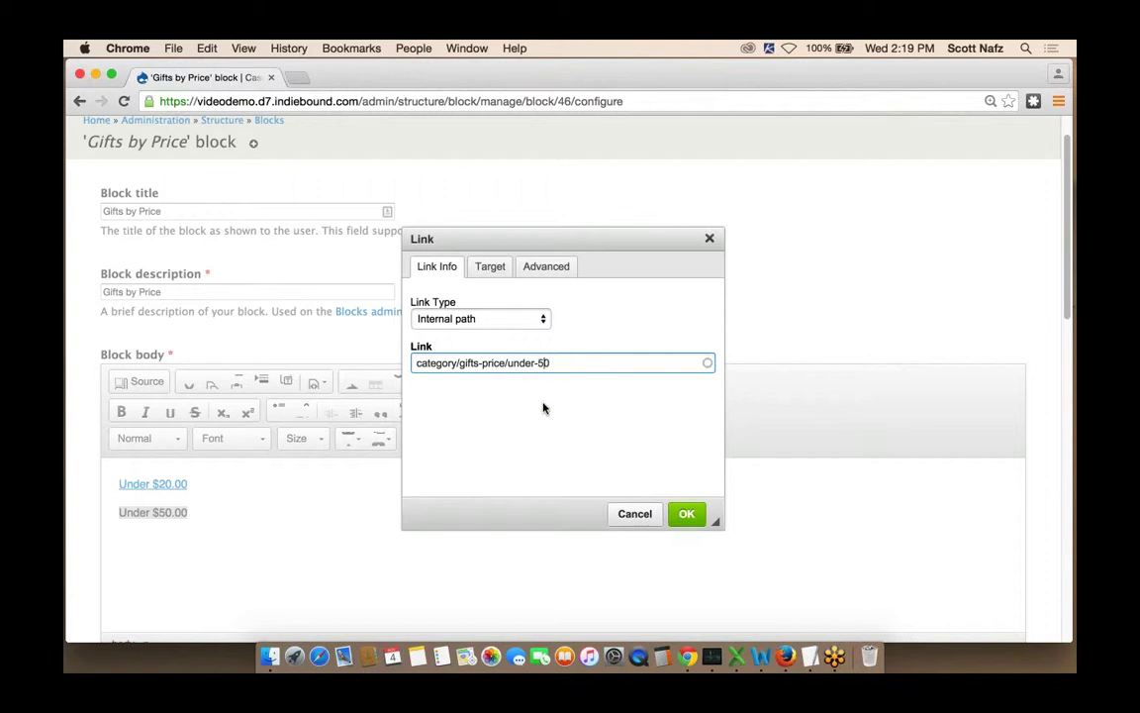
key("BackSpace")
key("BackSpace")
type("50")
left_click(687, 514)
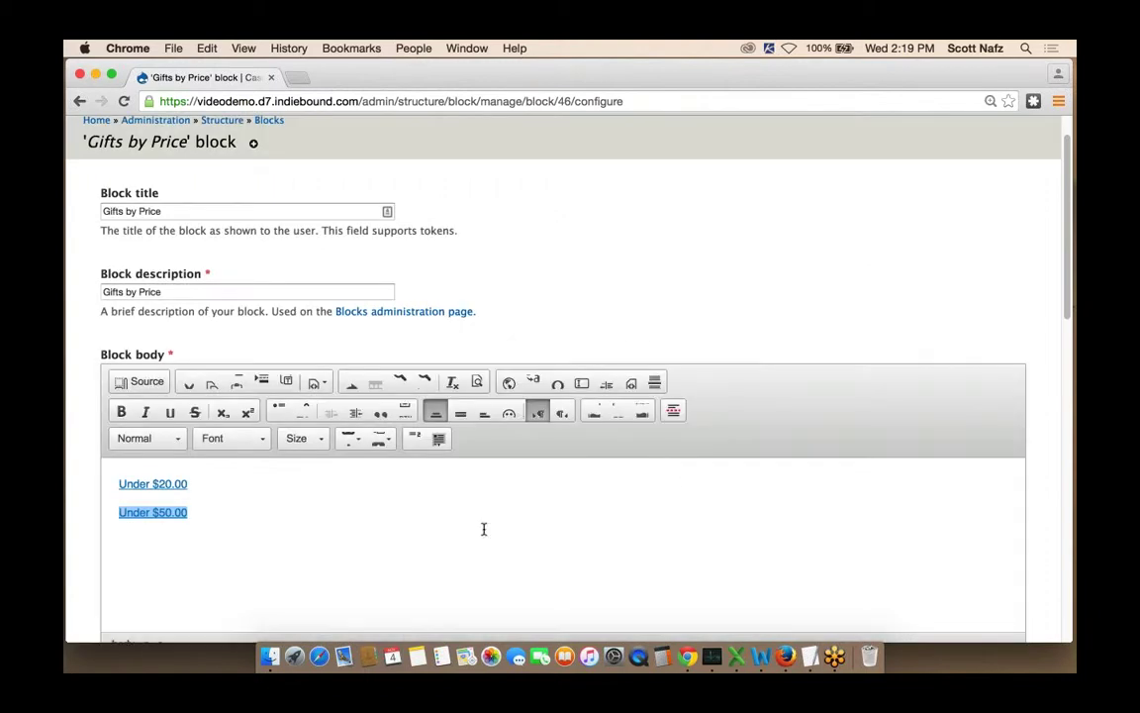
Step: Save the Gifts by Price block with its linked price lines
scroll(484, 529, "down", 10)
scroll(484, 529, "down", 3)
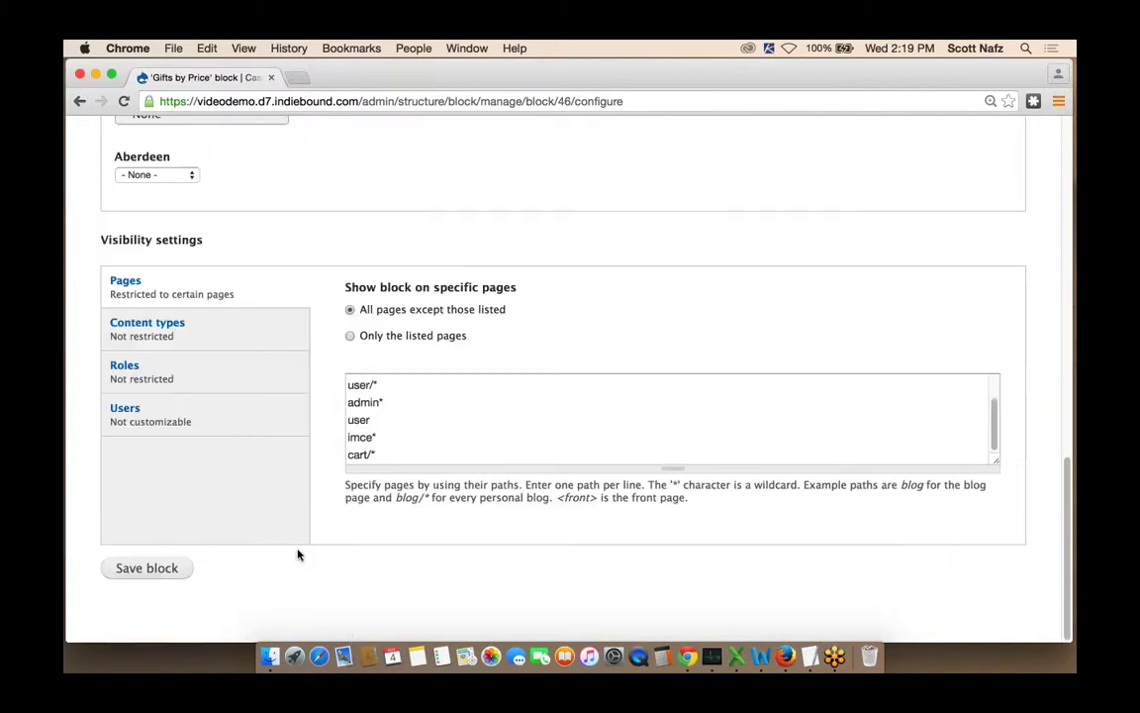
left_click(145, 572)
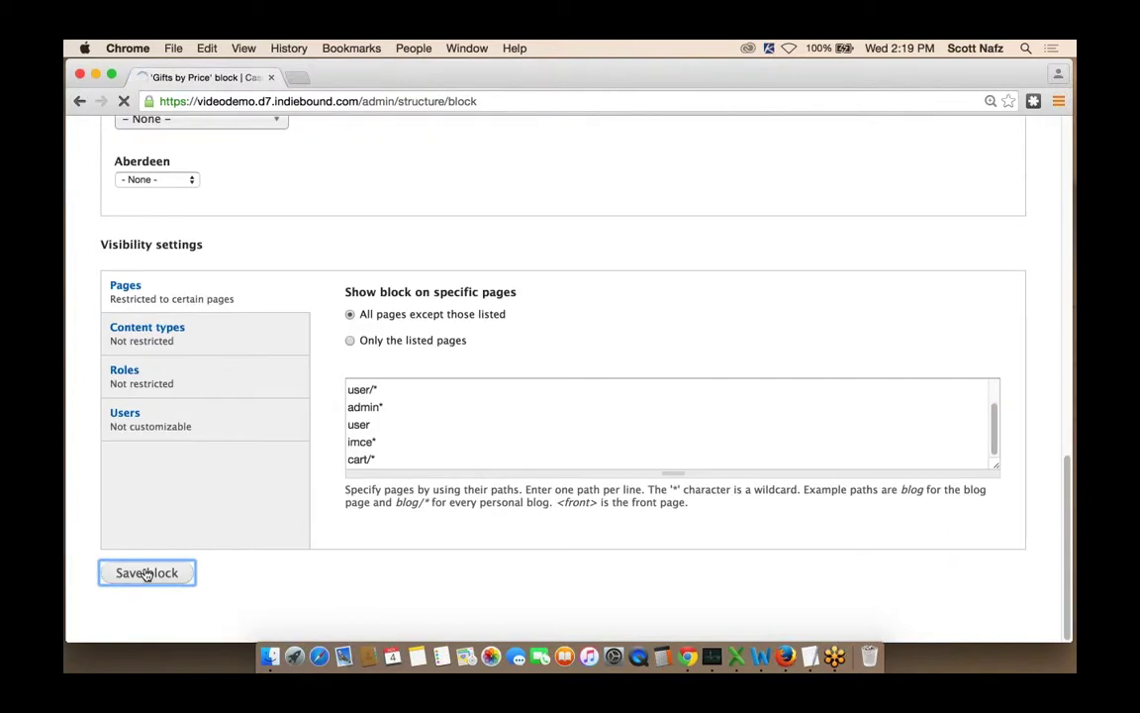
Step: Go to the site's home page and follow the Under $20.00 link in the Gifts by Price block to check its gifts
mouse_move(99, 146)
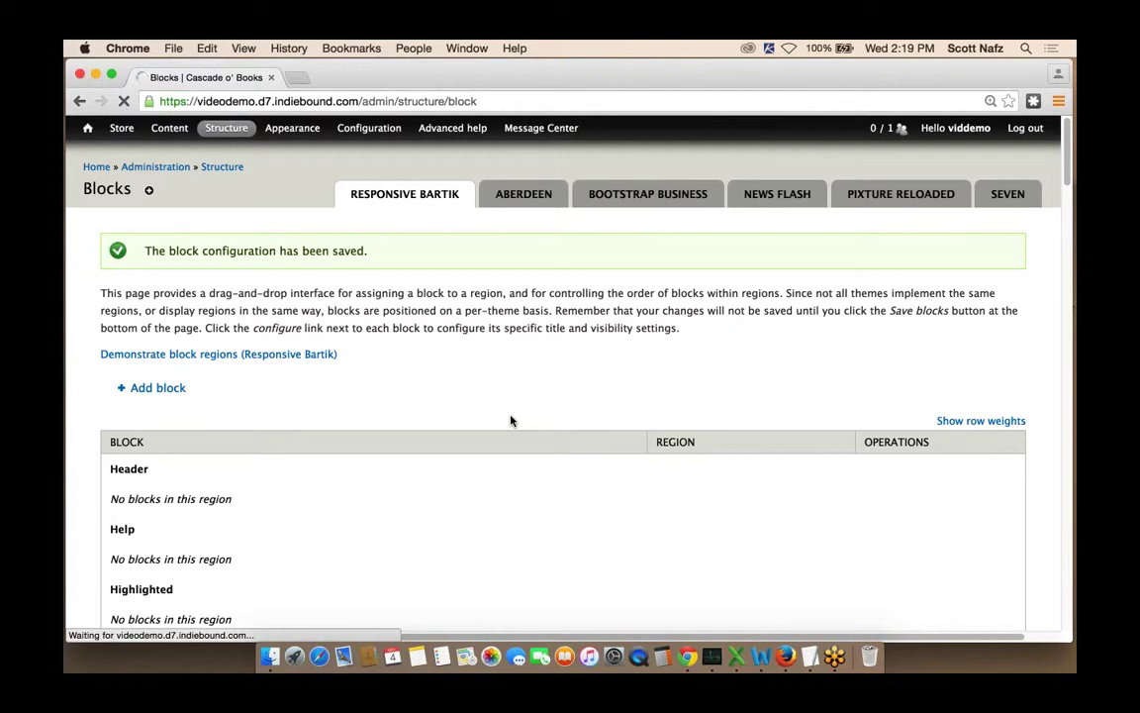
scroll(509, 416, "down", 2)
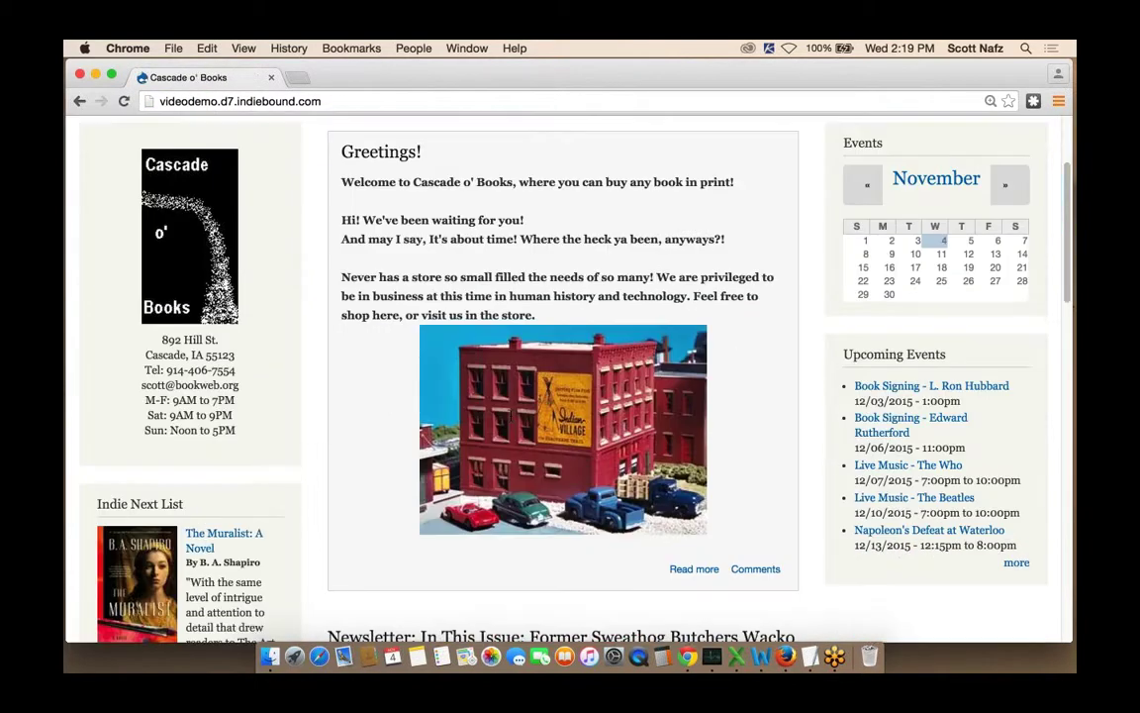
scroll(511, 420, "down", 10)
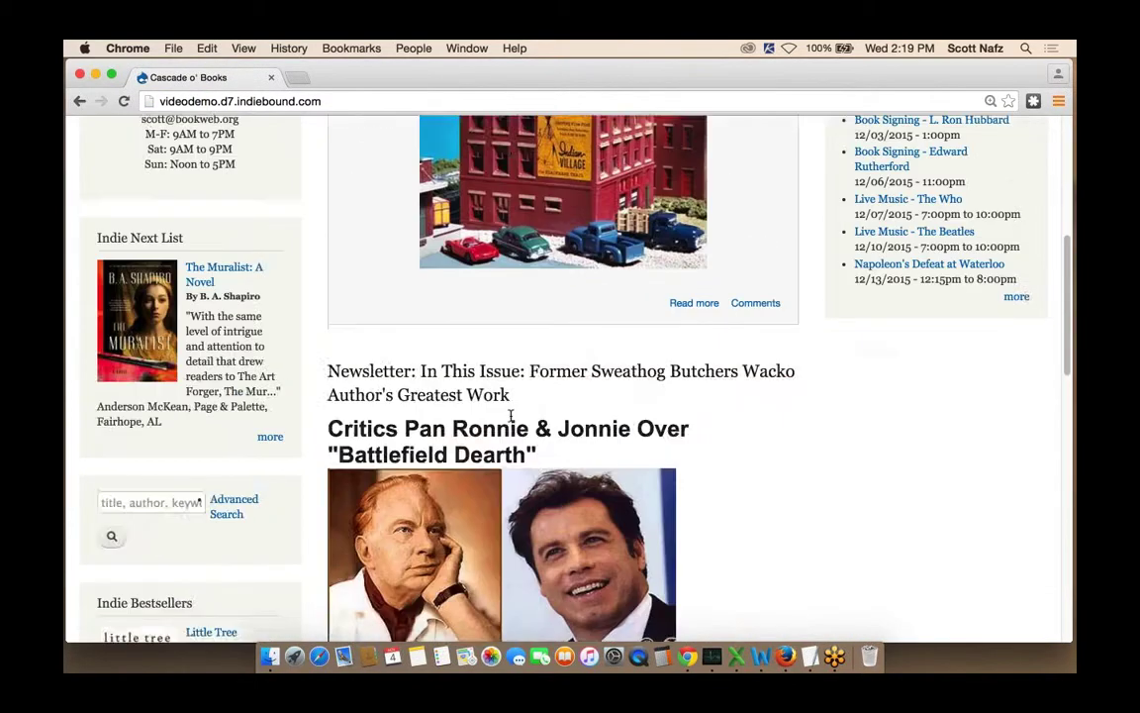
scroll(511, 419, "down", 5)
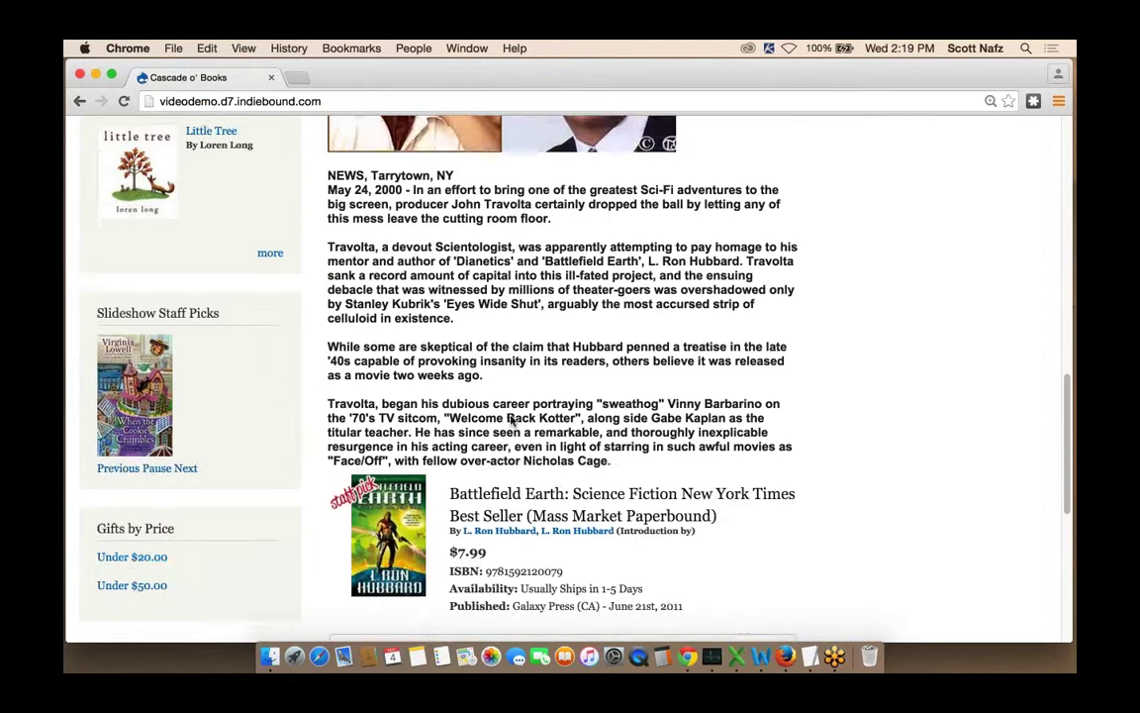
left_click(129, 352)
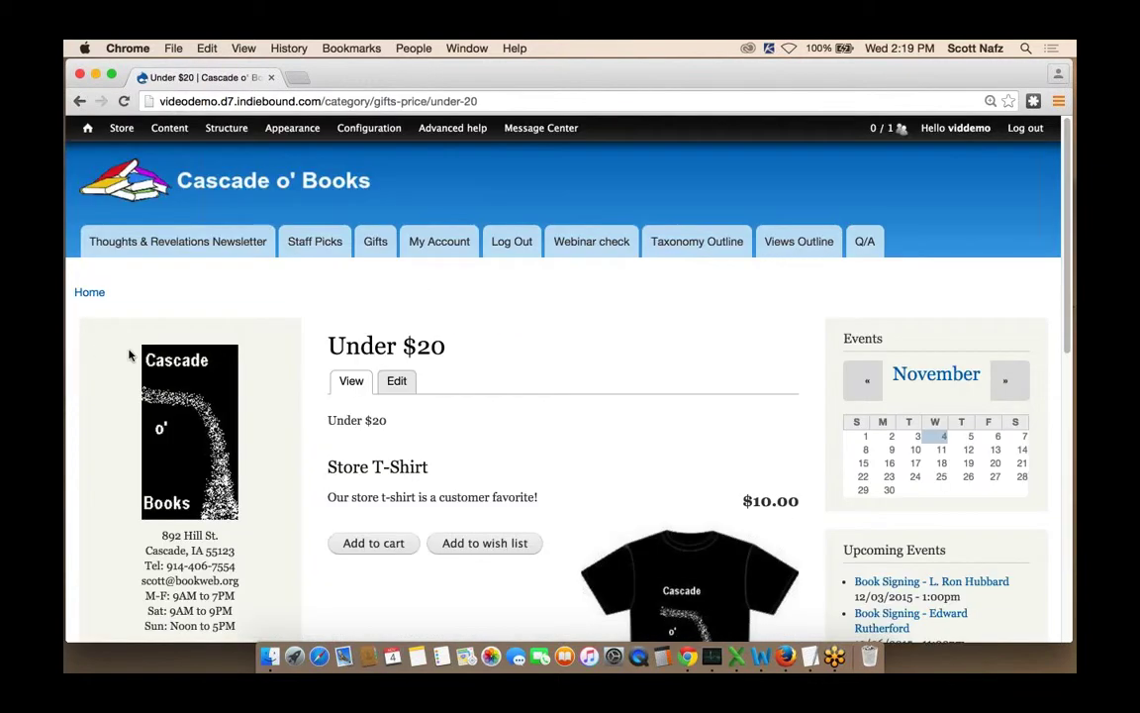
scroll(129, 354, "down", 10)
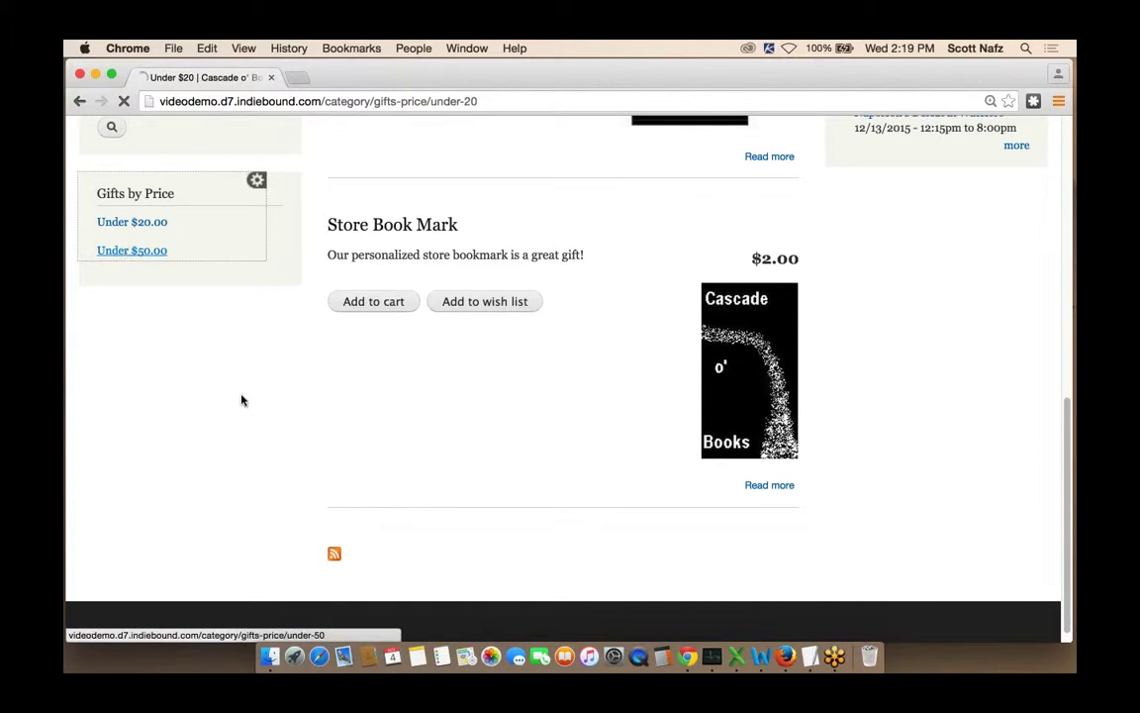
Step: Follow the Under $50.00 link in the Gifts by Price block and look over the gifts on its term page
left_click(125, 252)
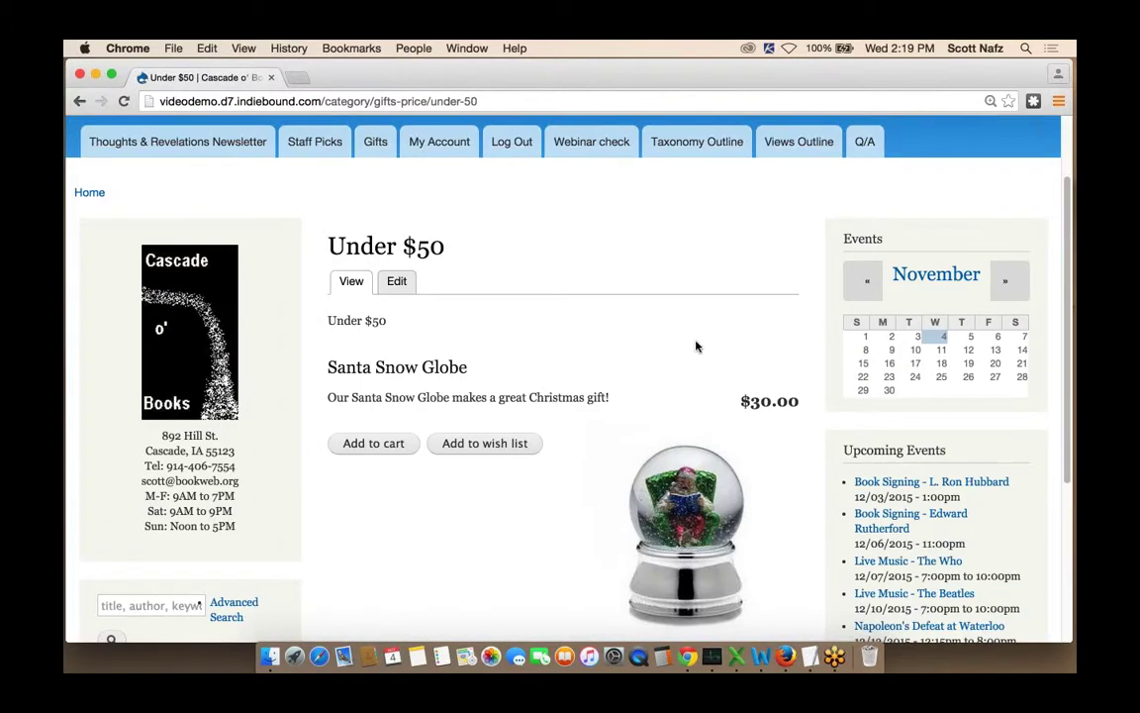
scroll(432, 416, "down", 2)
scroll(433, 417, "down", 2)
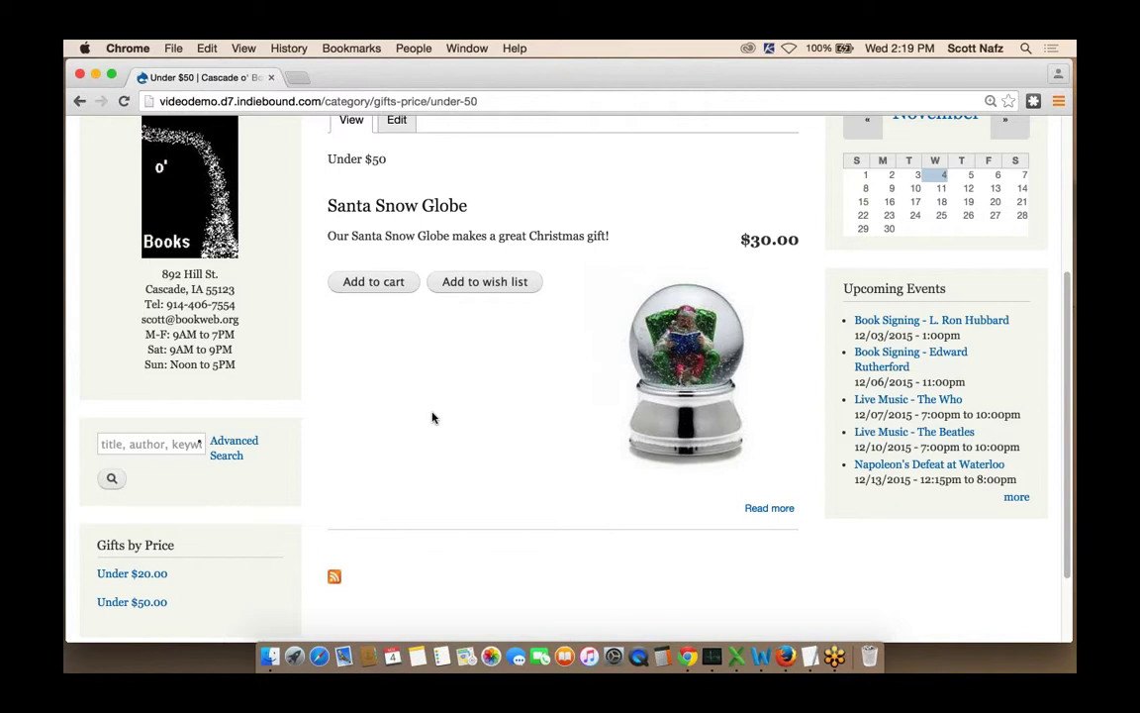
scroll(433, 417, "up", 4)
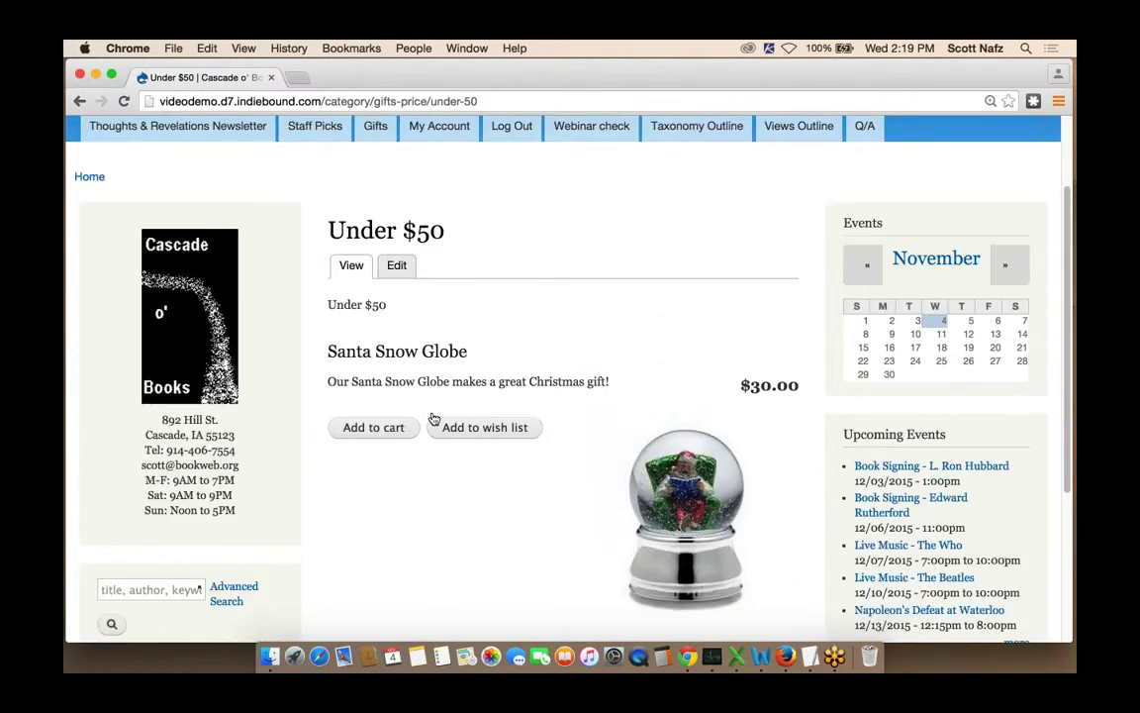
scroll(433, 417, "up", 3)
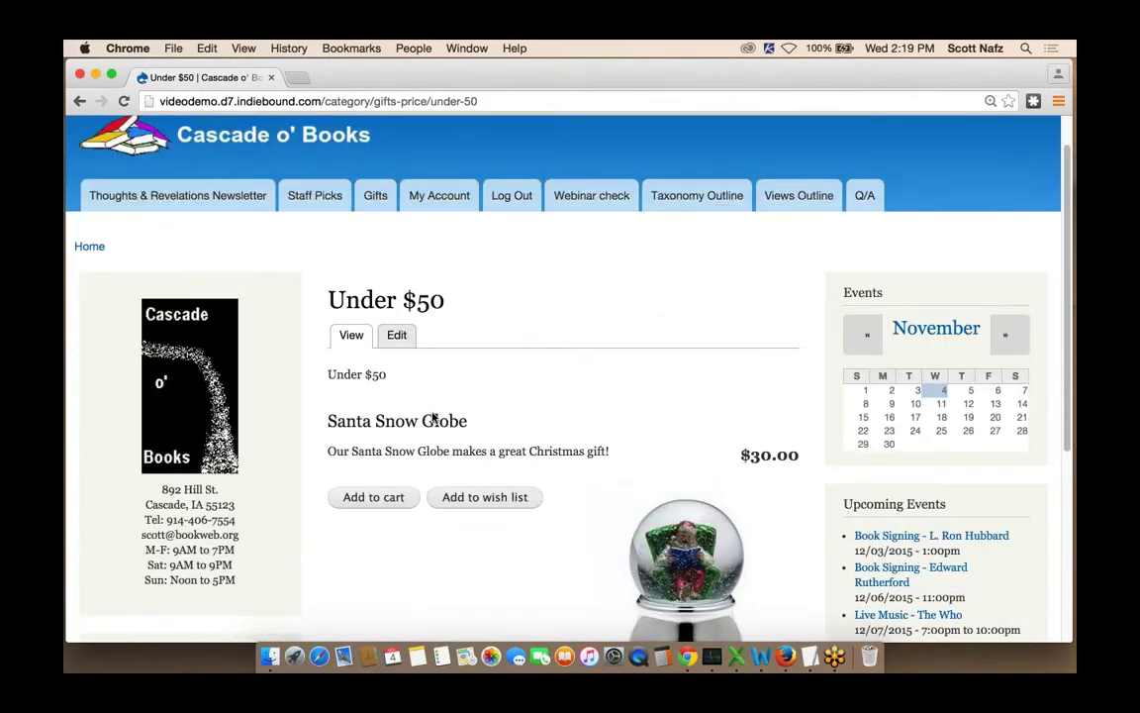
scroll(432, 417, "up", 2)
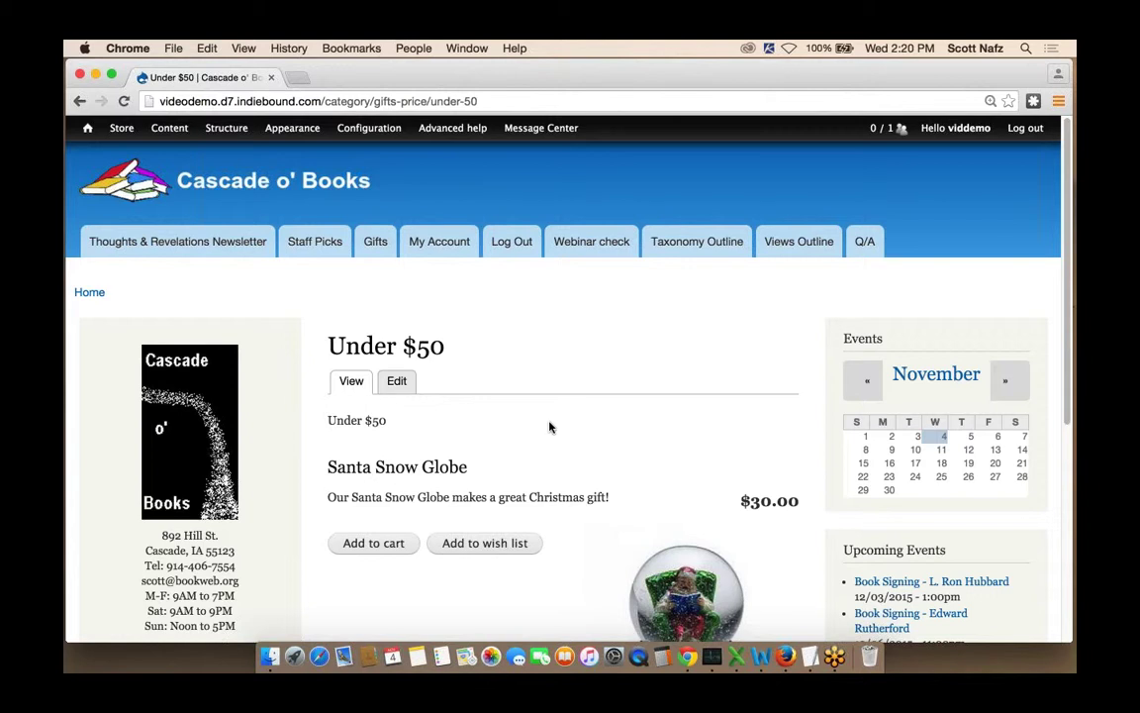
scroll(550, 427, "down", 1)
scroll(550, 426, "up", 1)
scroll(597, 315, "down", 1)
Step: Open the 3 December book signing from the December 2015 event calendar and review its Author Signings term page
left_click(999, 383)
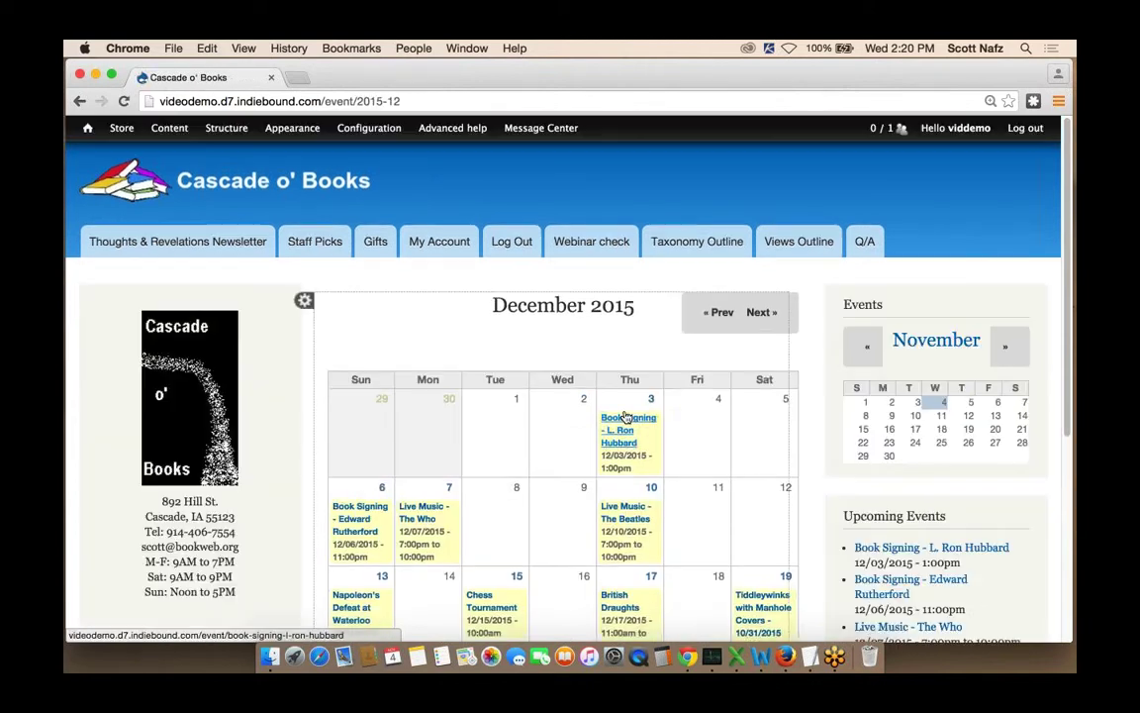
left_click(624, 417)
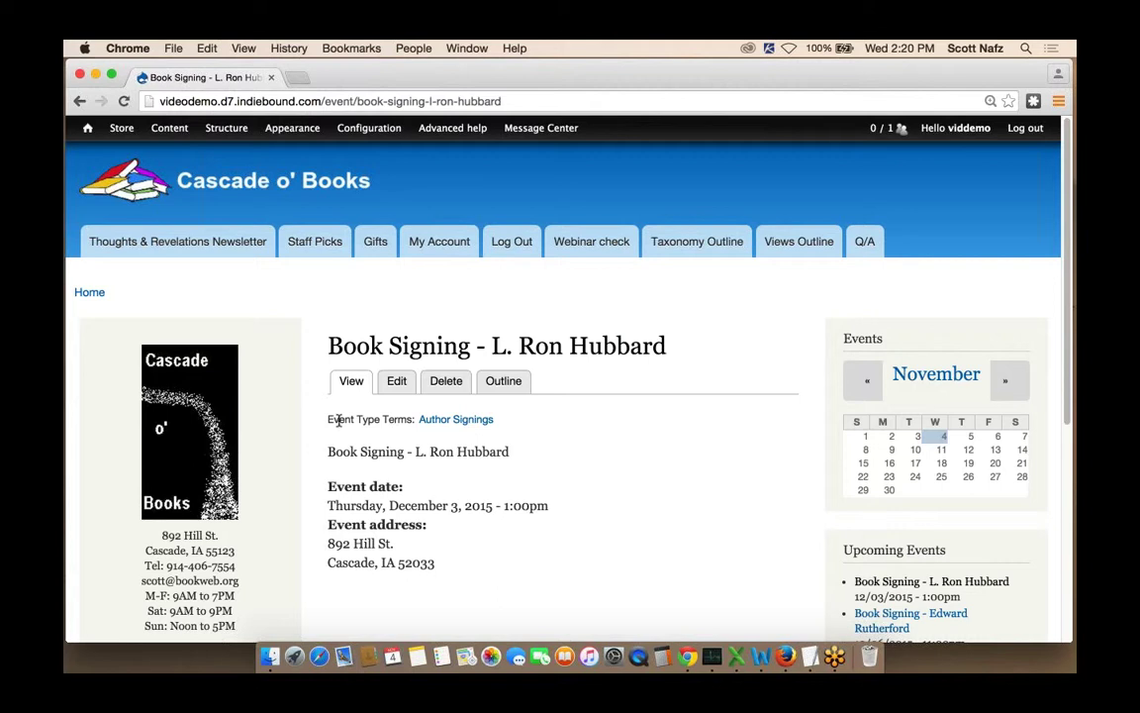
left_click(455, 421)
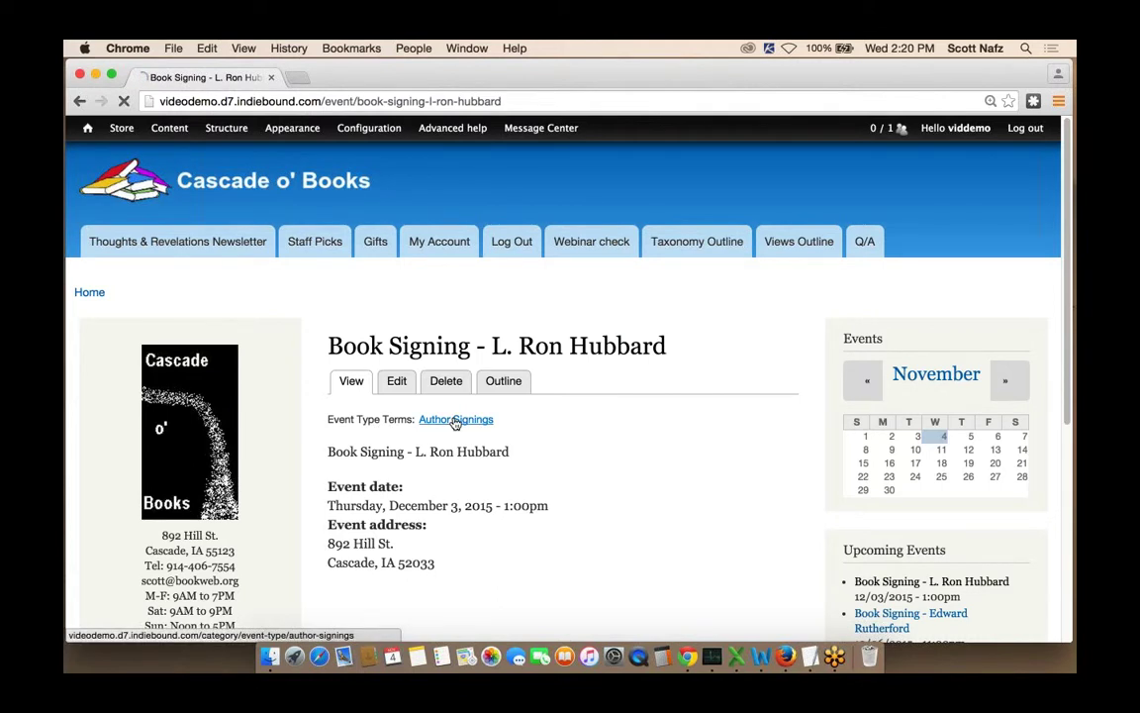
scroll(660, 338, "down", 3)
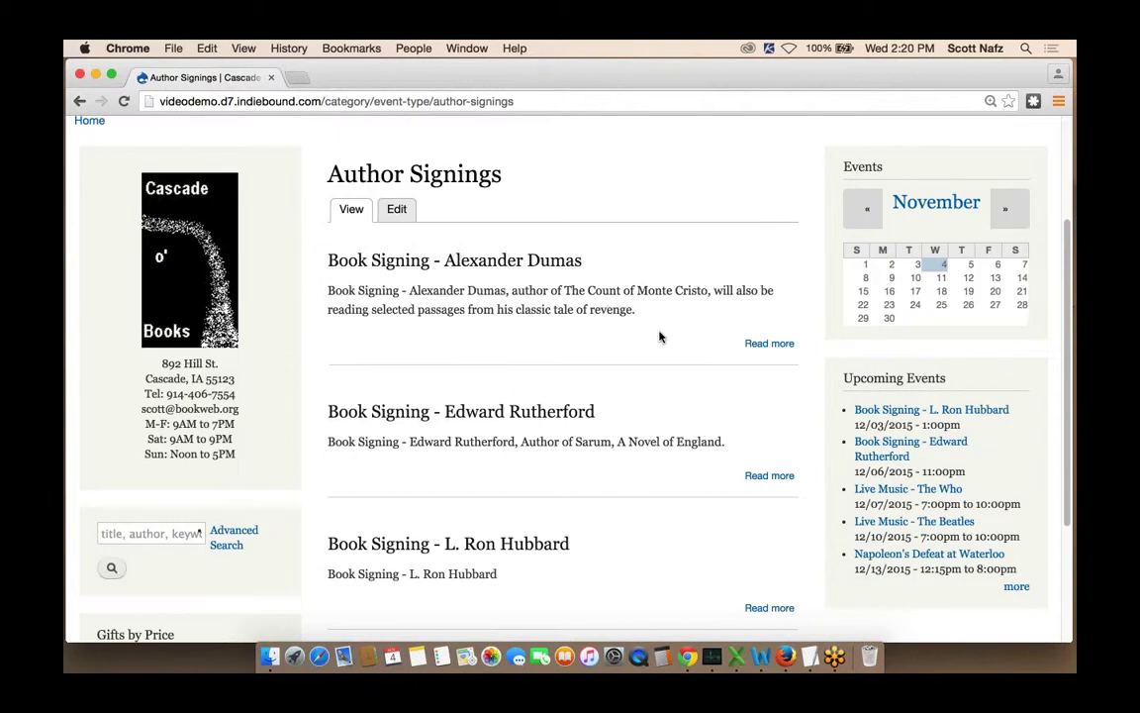
scroll(660, 338, "down", 1)
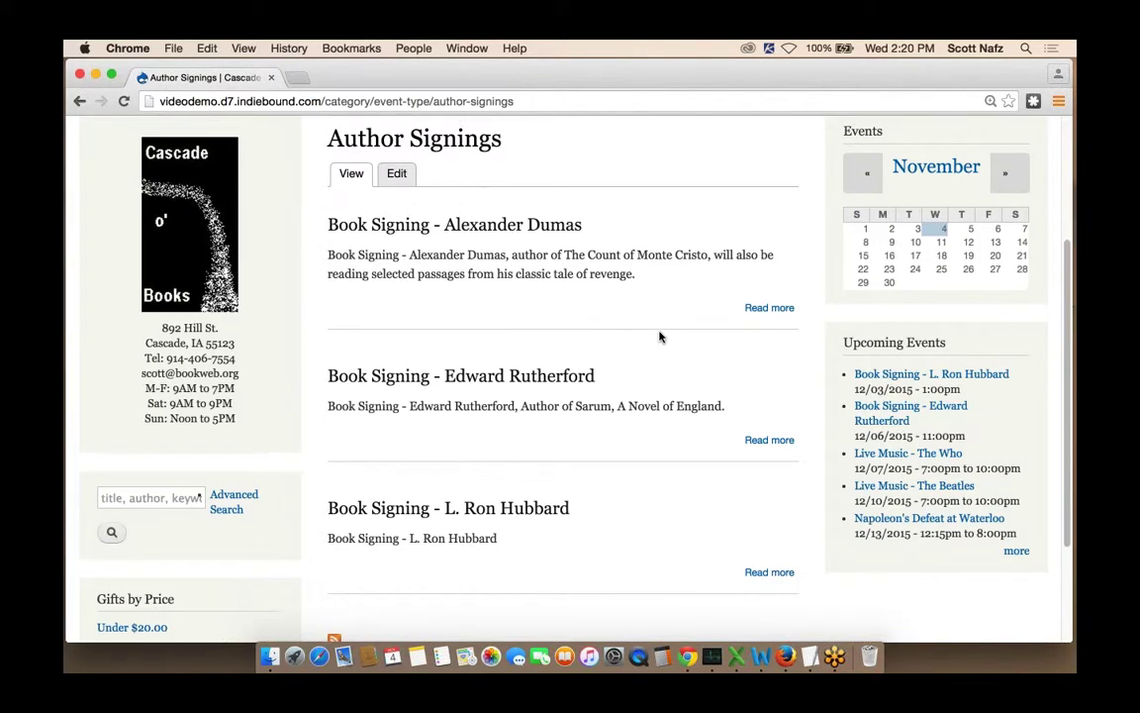
scroll(661, 338, "up", 4)
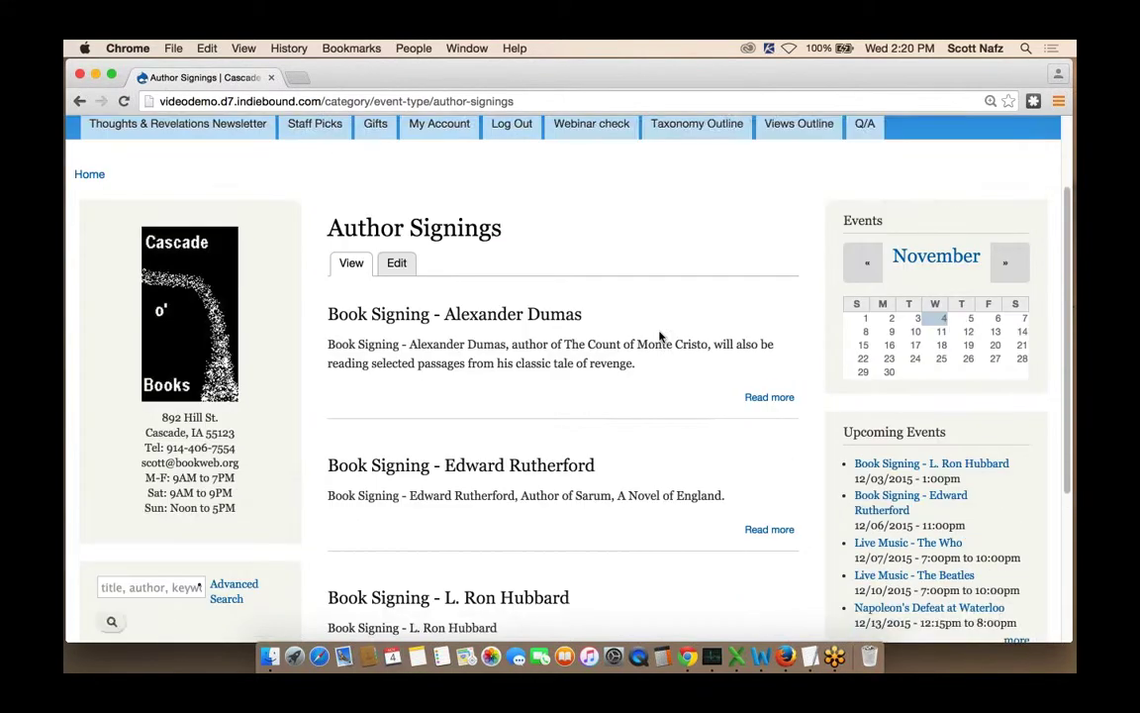
scroll(660, 338, "down", 2)
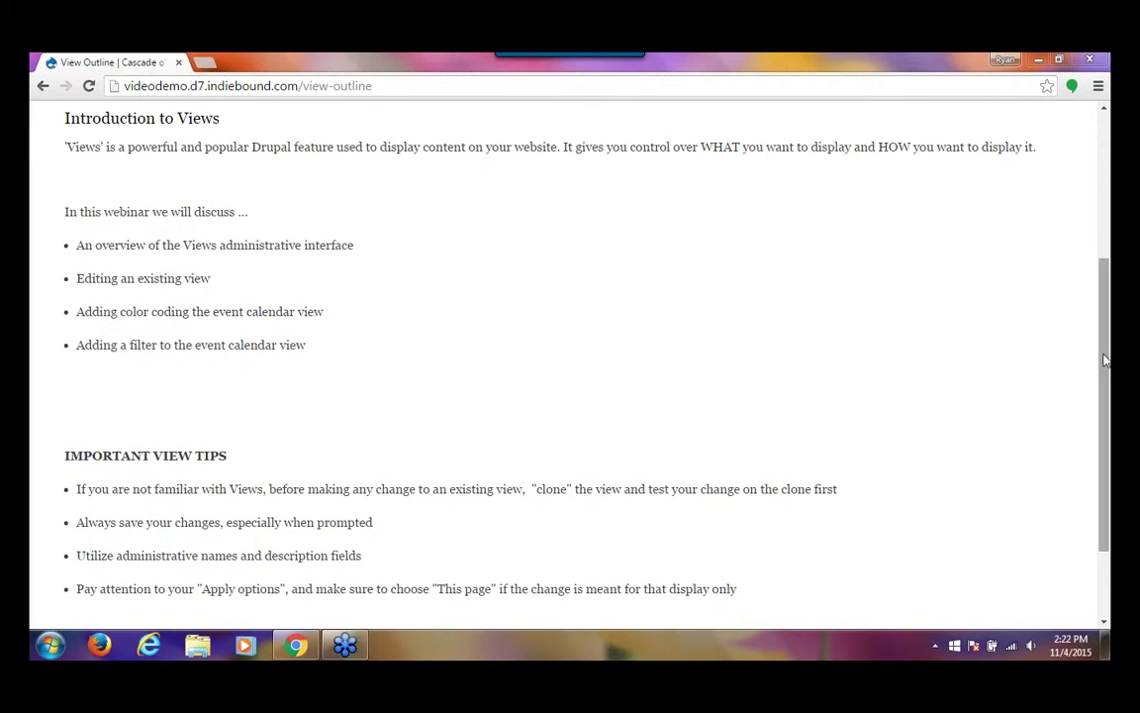
Step: Read through the Views Outline page's discussion topics and important view tips
left_click_drag(1106, 361, 1106, 420)
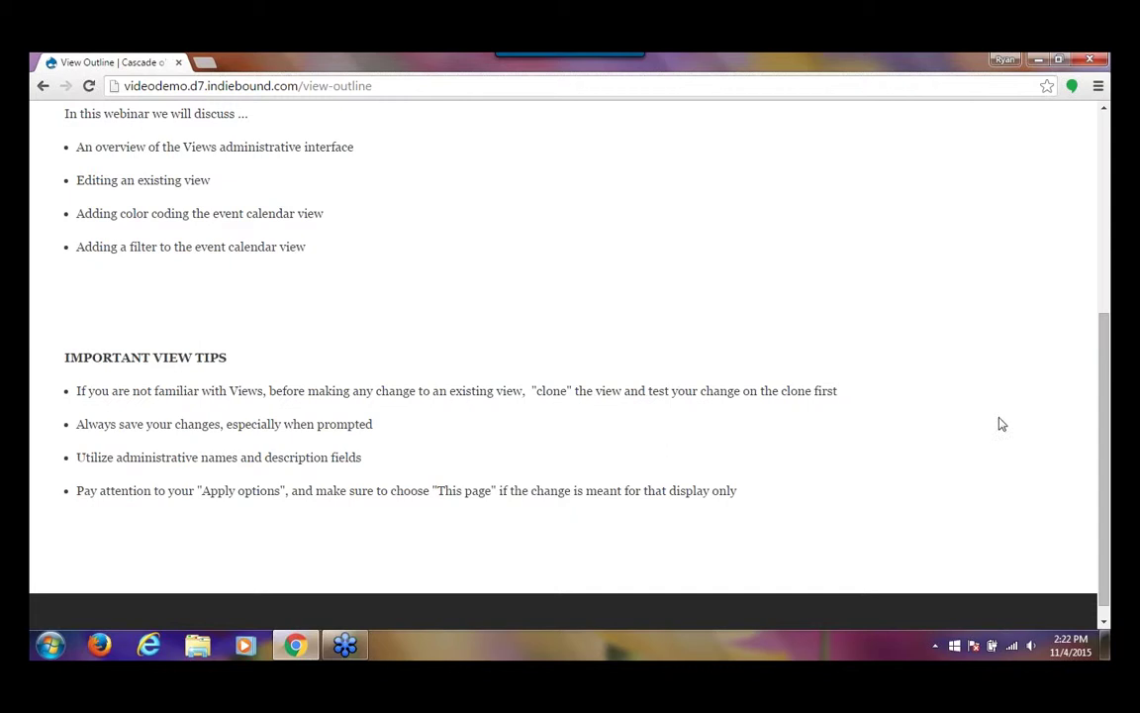
scroll(887, 409, "down", 1)
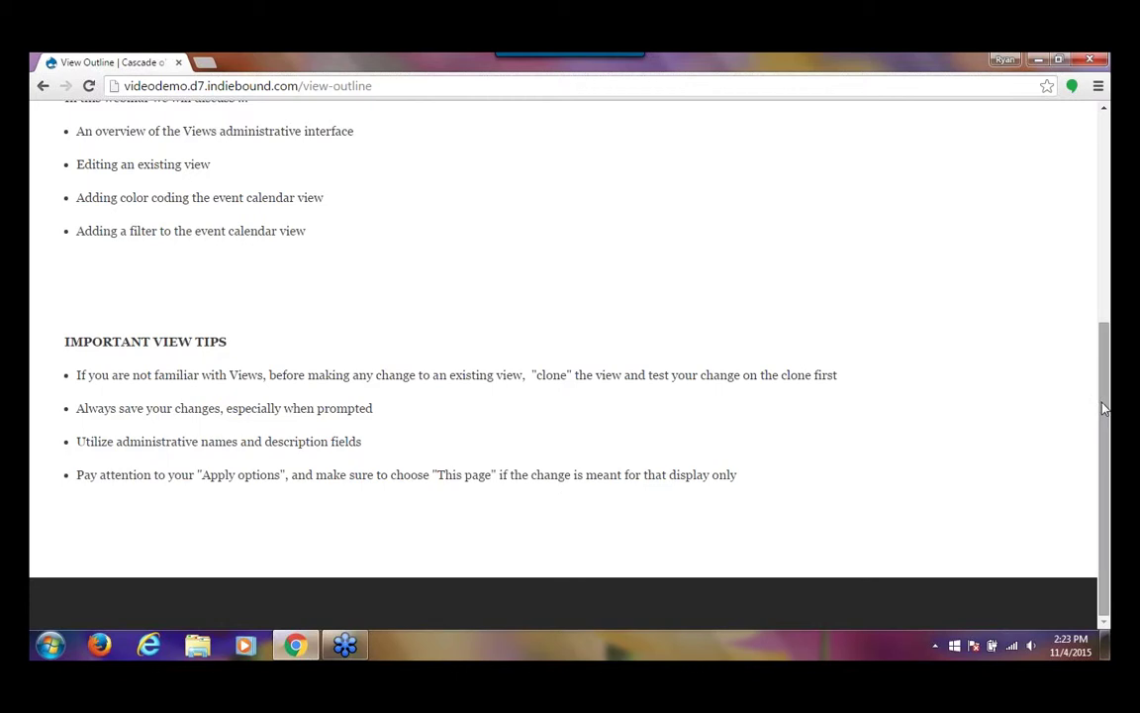
left_click_drag(1101, 389, 1104, 179)
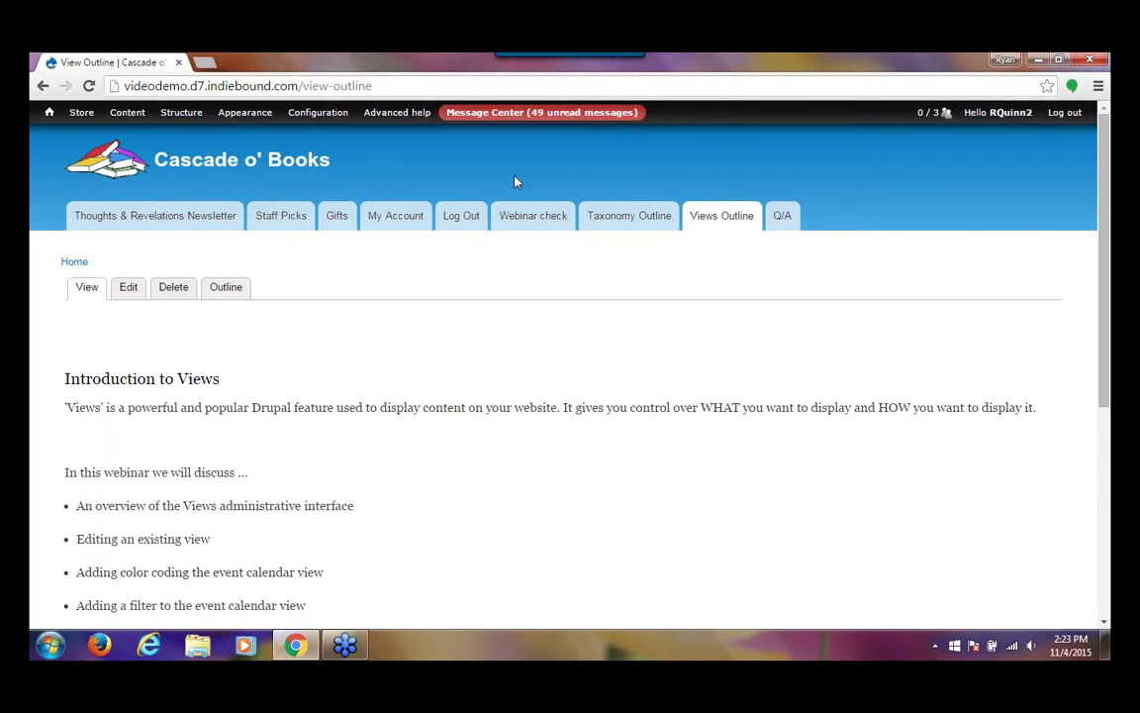
Step: Open the site's Views administration list and open Demo of a Simple View for editing
mouse_move(195, 118)
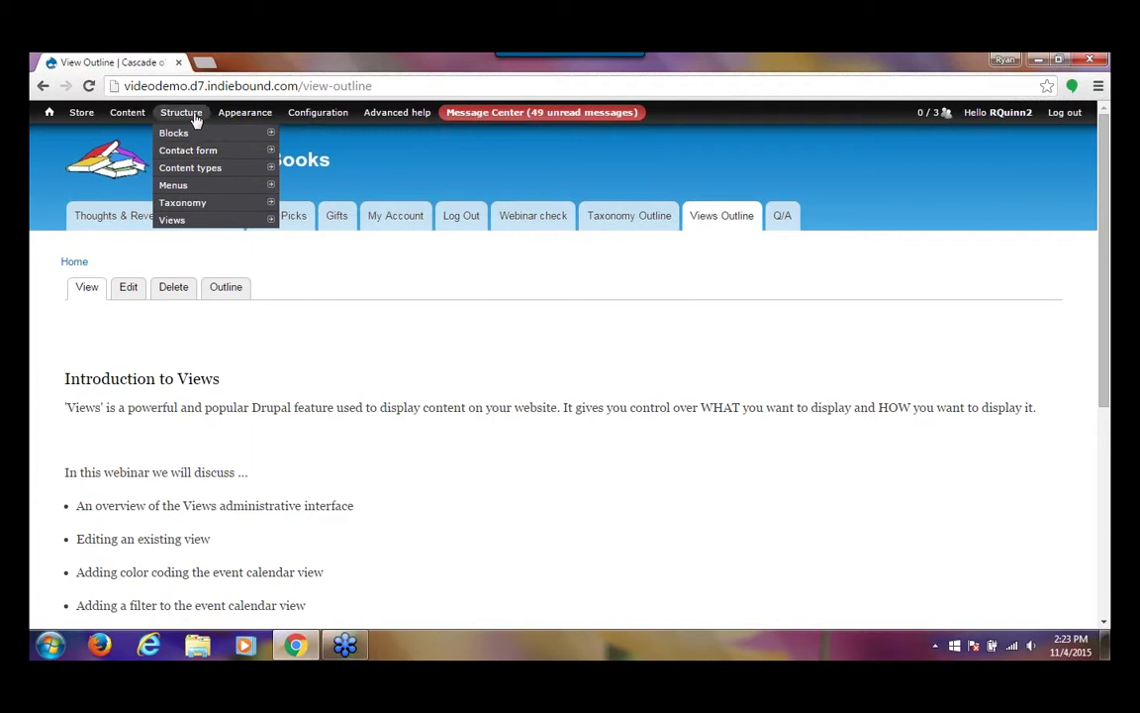
left_click(181, 220)
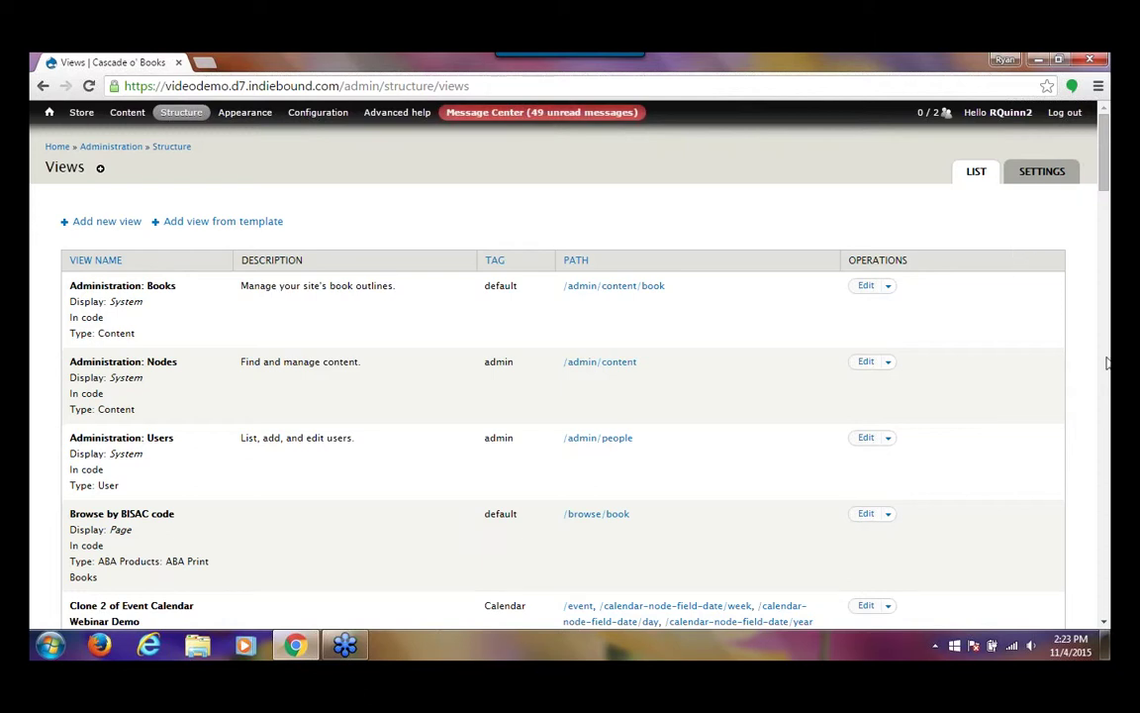
left_click(1108, 364)
left_click_drag(1107, 347, 1109, 345)
scroll(1108, 342, "up", 2)
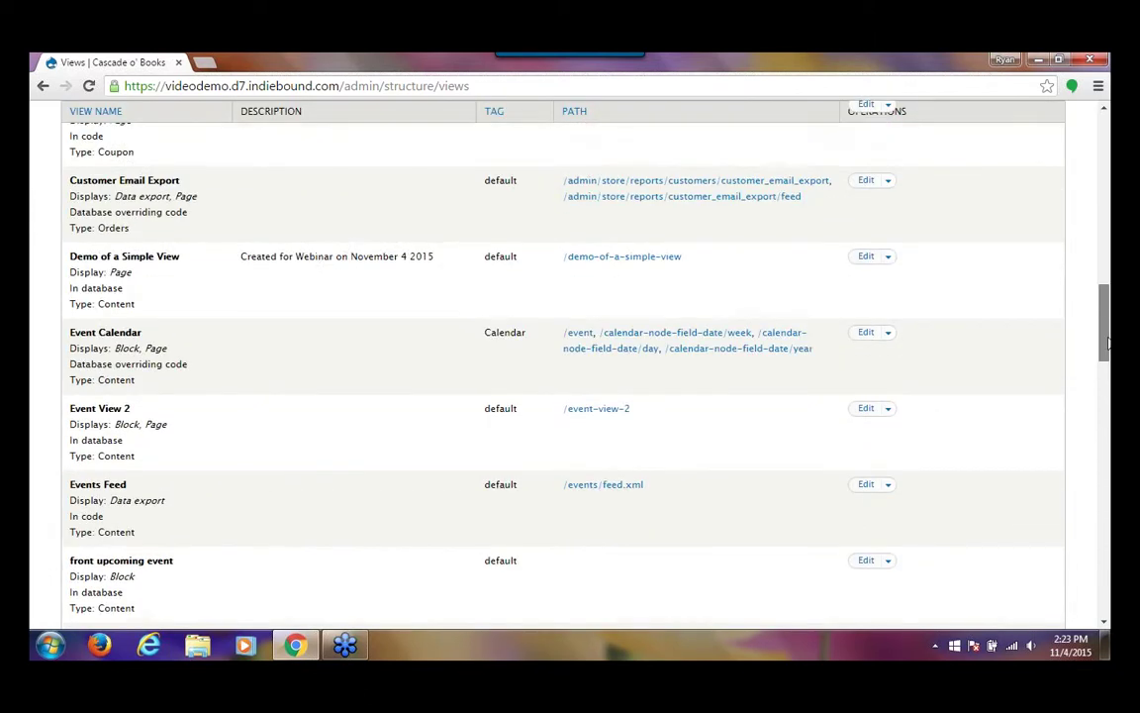
scroll(1109, 342, "up", 1)
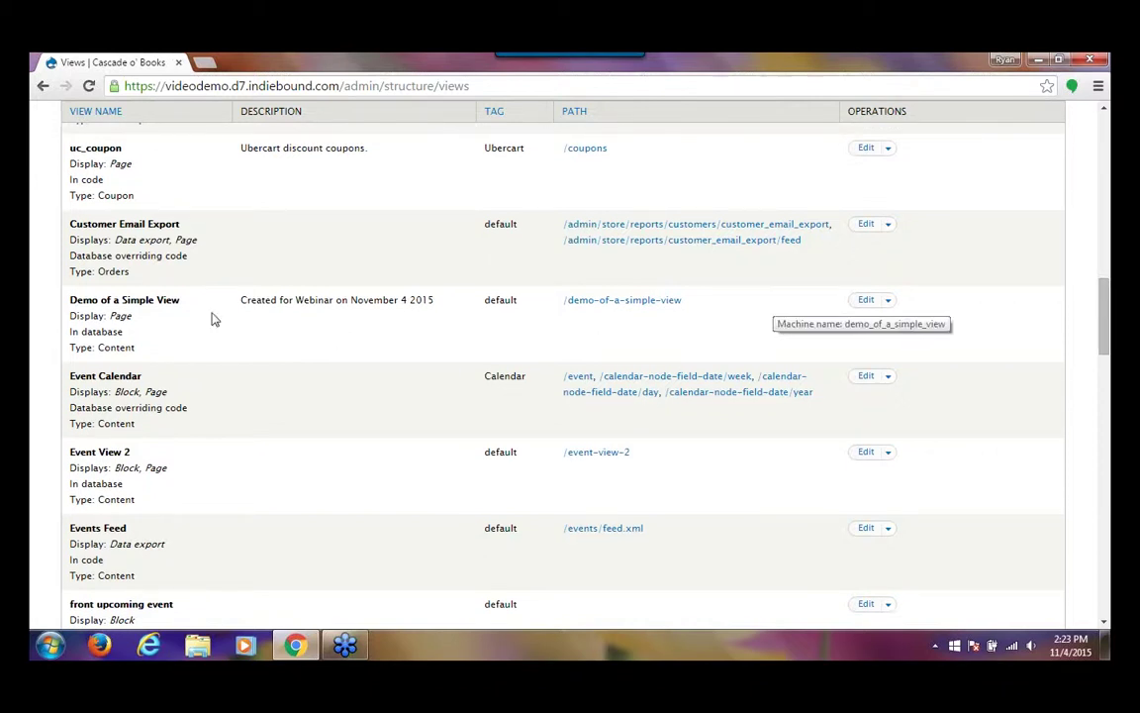
left_click(865, 301)
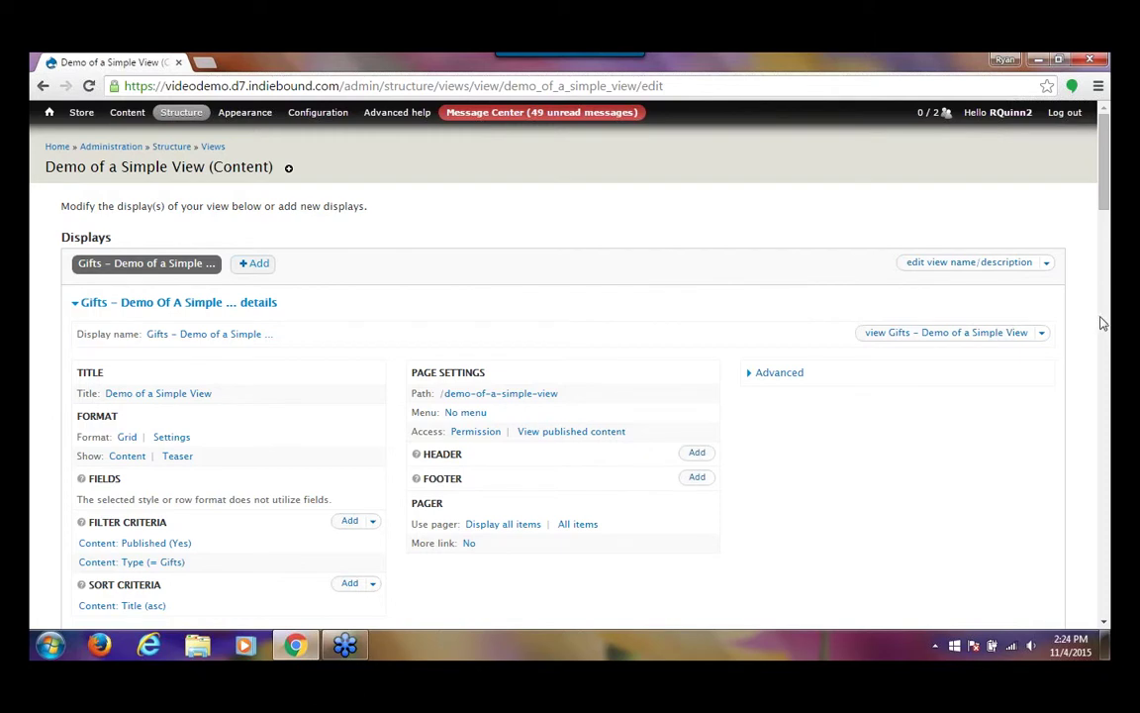
Step: Look through the live preview and the settings on the Demo of a Simple View edit page
scroll(1106, 332, "down", 5)
scroll(1106, 332, "down", 5)
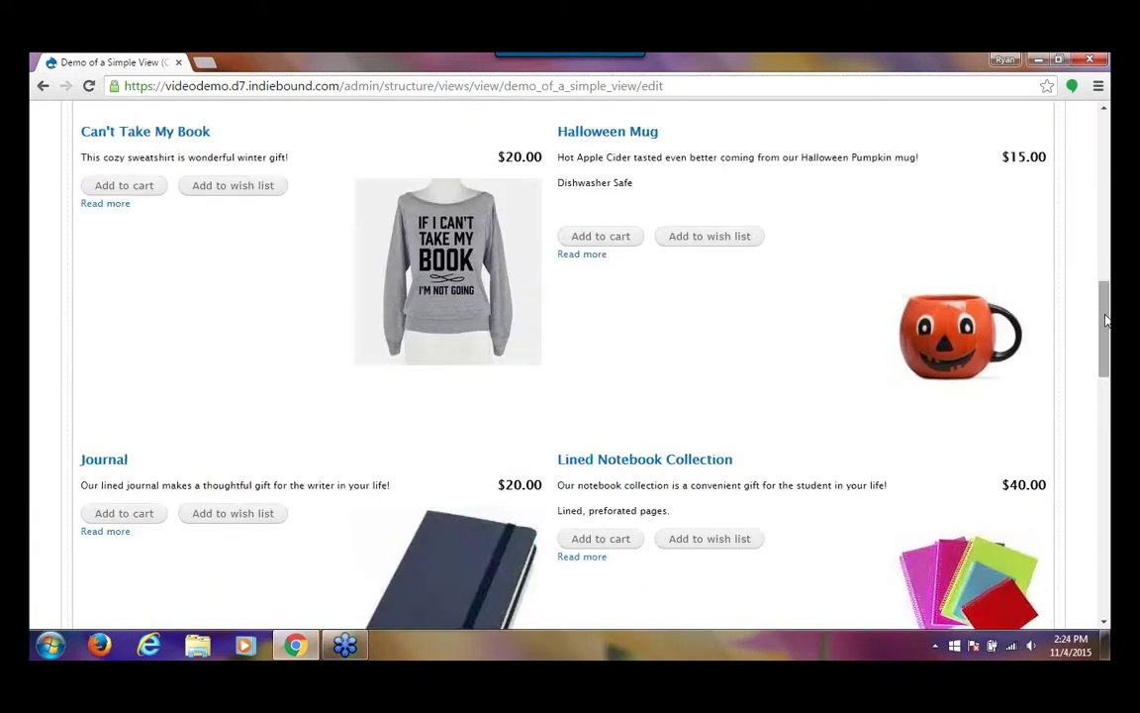
scroll(288, 163, "up", 10)
scroll(288, 164, "down", 1)
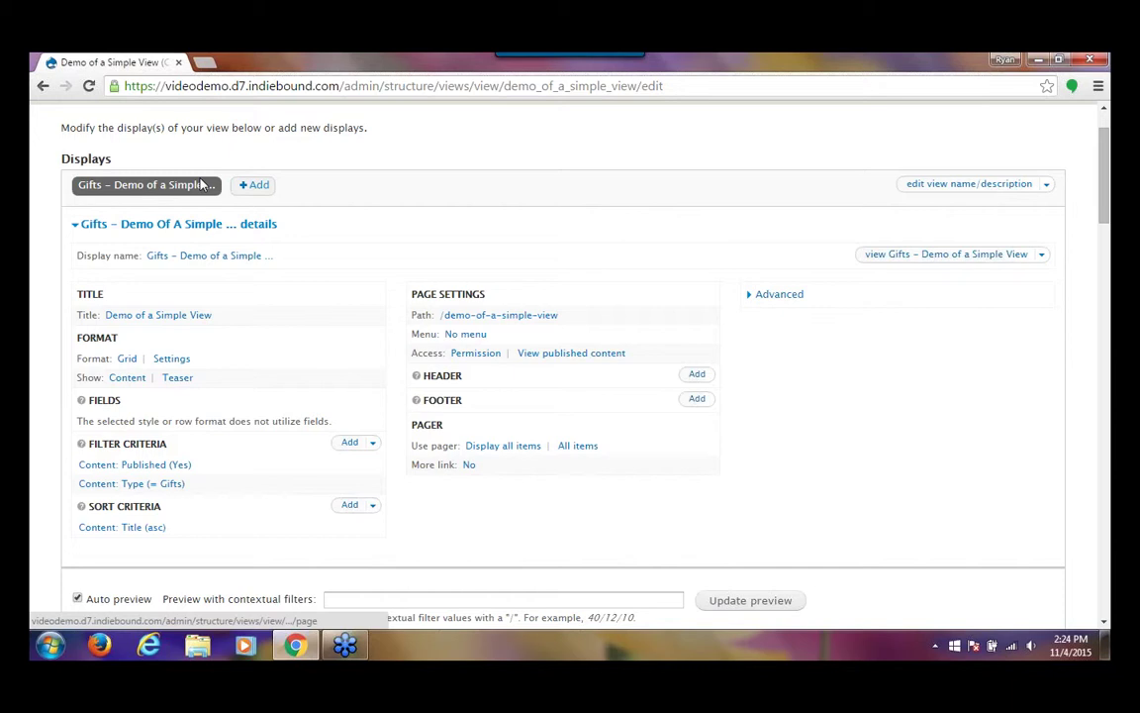
Step: Examine the view's add-display options, view operations and display name, and open the Gifts display's live page
left_click(256, 185)
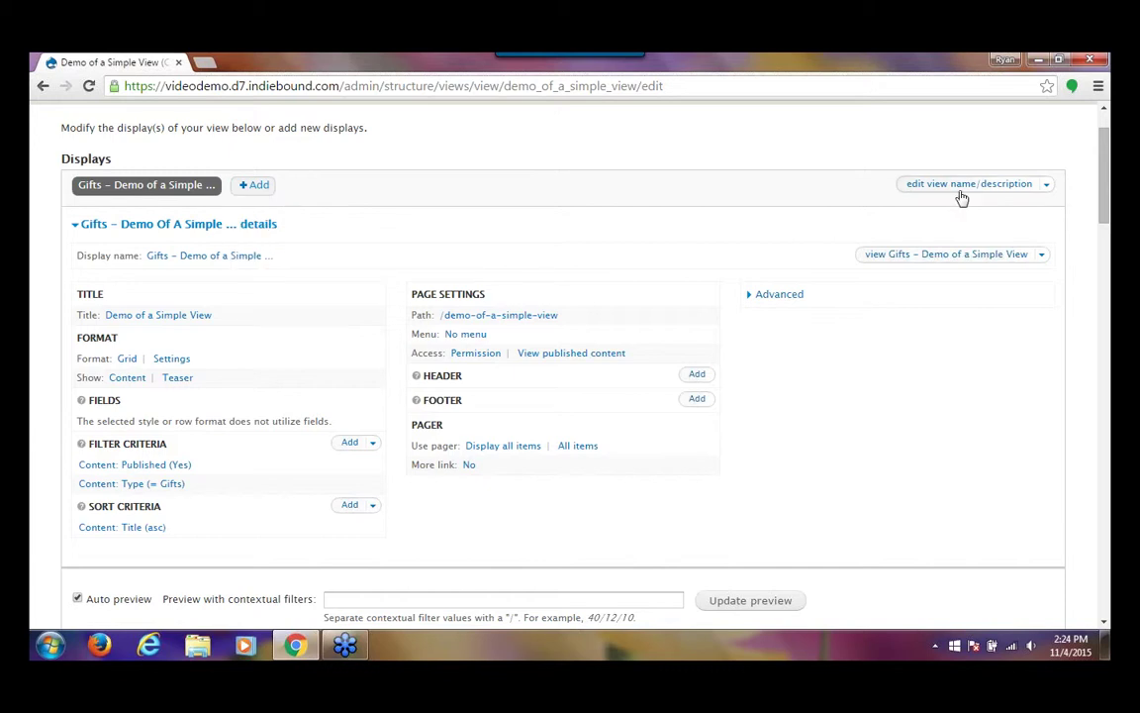
left_click(1046, 190)
left_click_drag(79, 250, 324, 253)
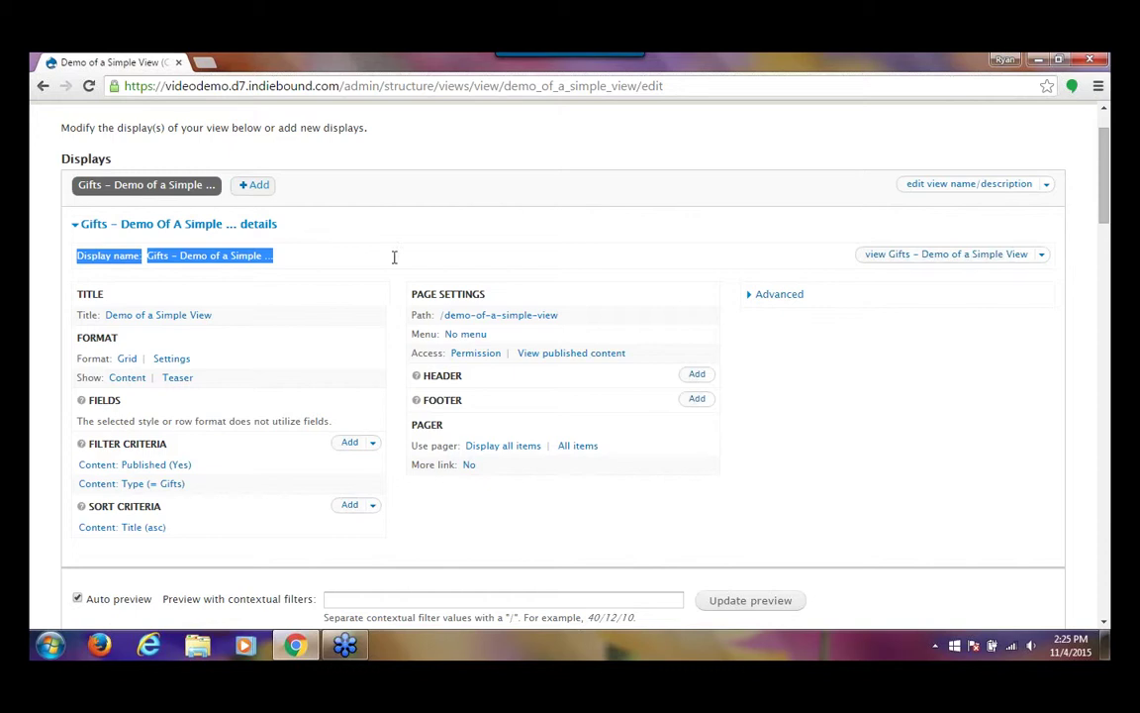
left_click(1041, 263)
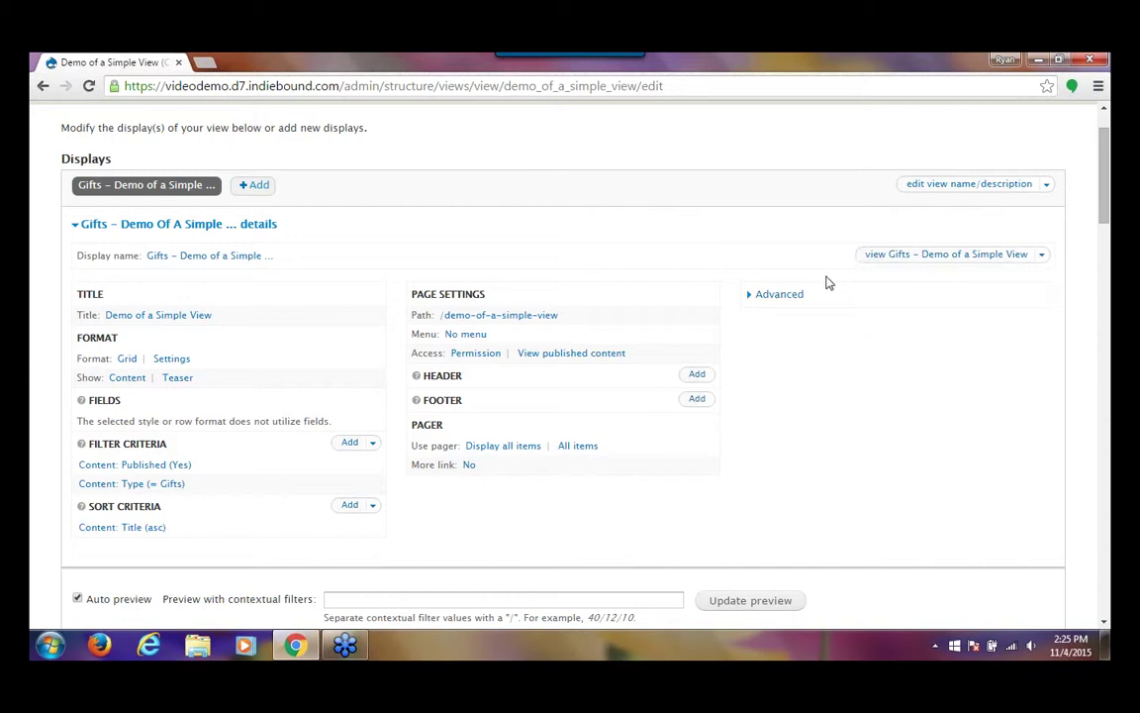
left_click(922, 259)
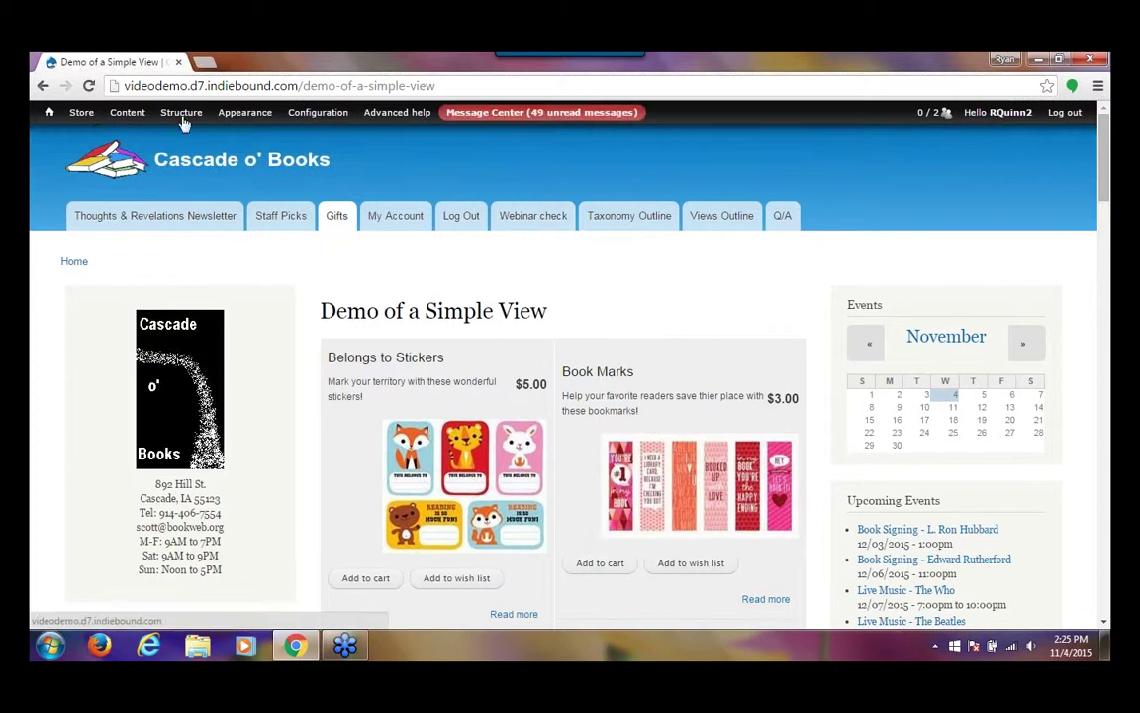
Step: Return to the site's Views administration list and open Demo of a Simple View for editing
mouse_move(178, 117)
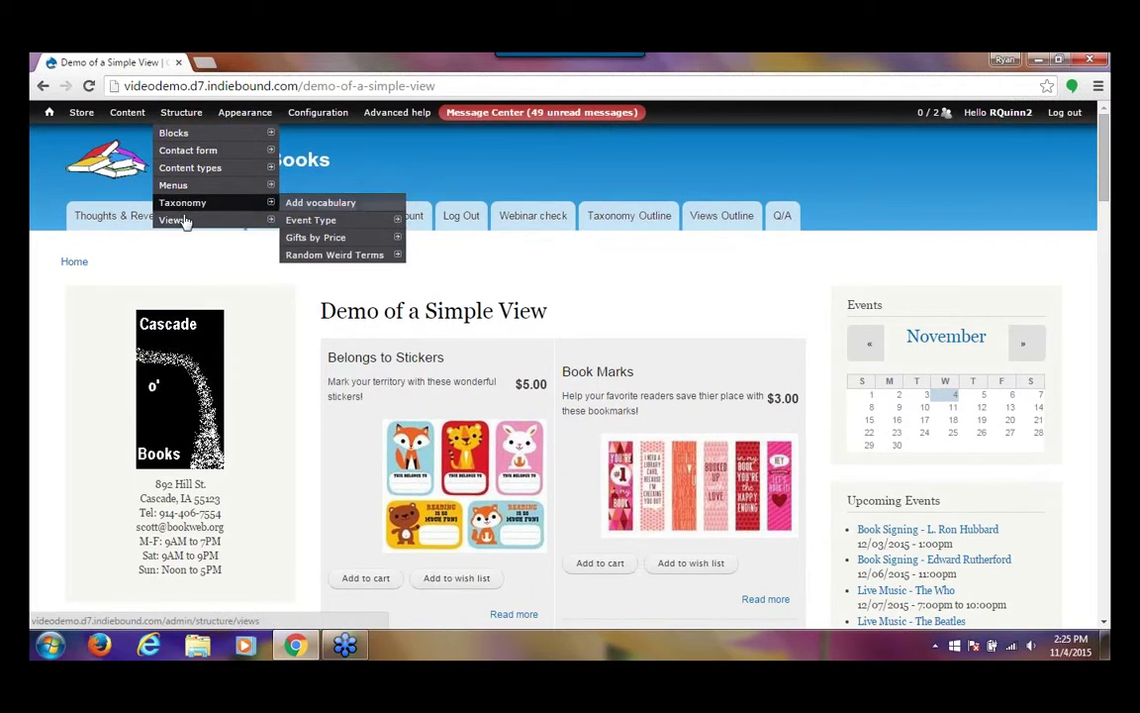
left_click(240, 222)
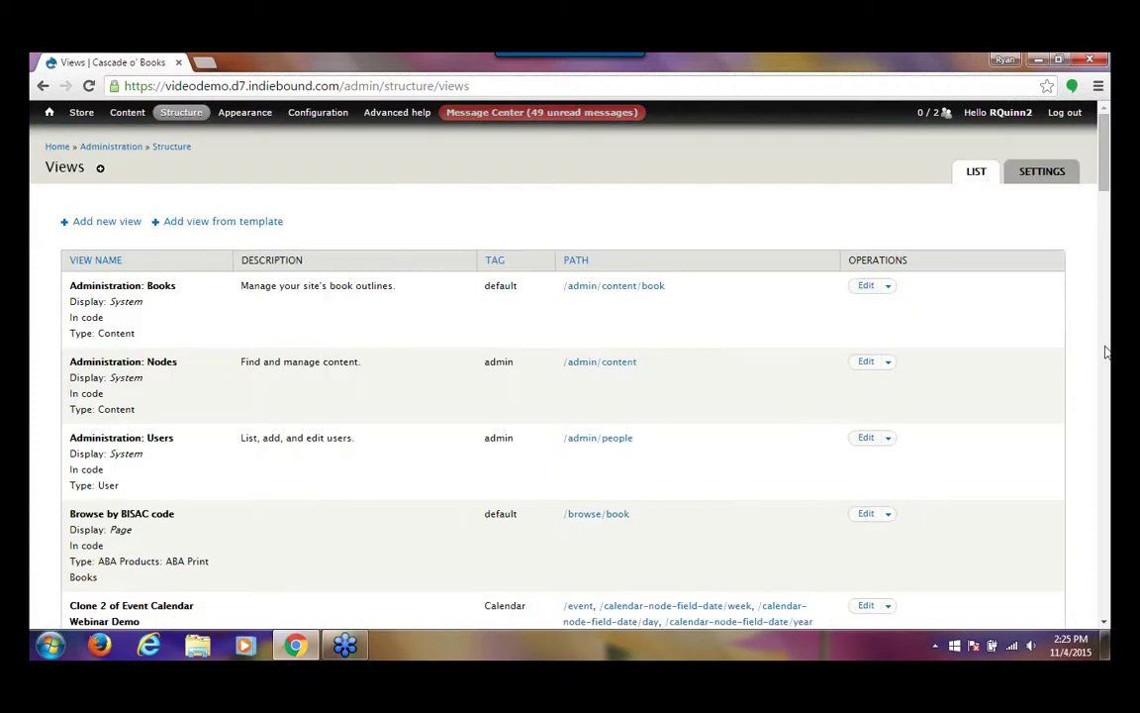
scroll(1106, 347, "down", 5)
scroll(1107, 351, "down", 5)
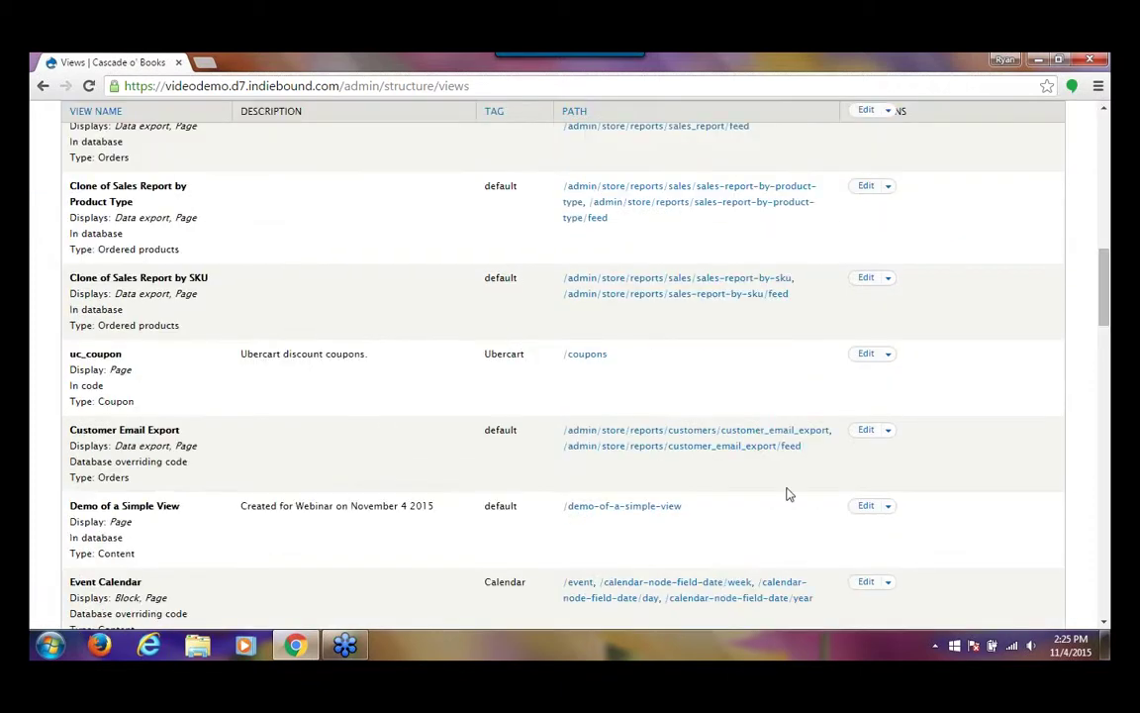
left_click(865, 508)
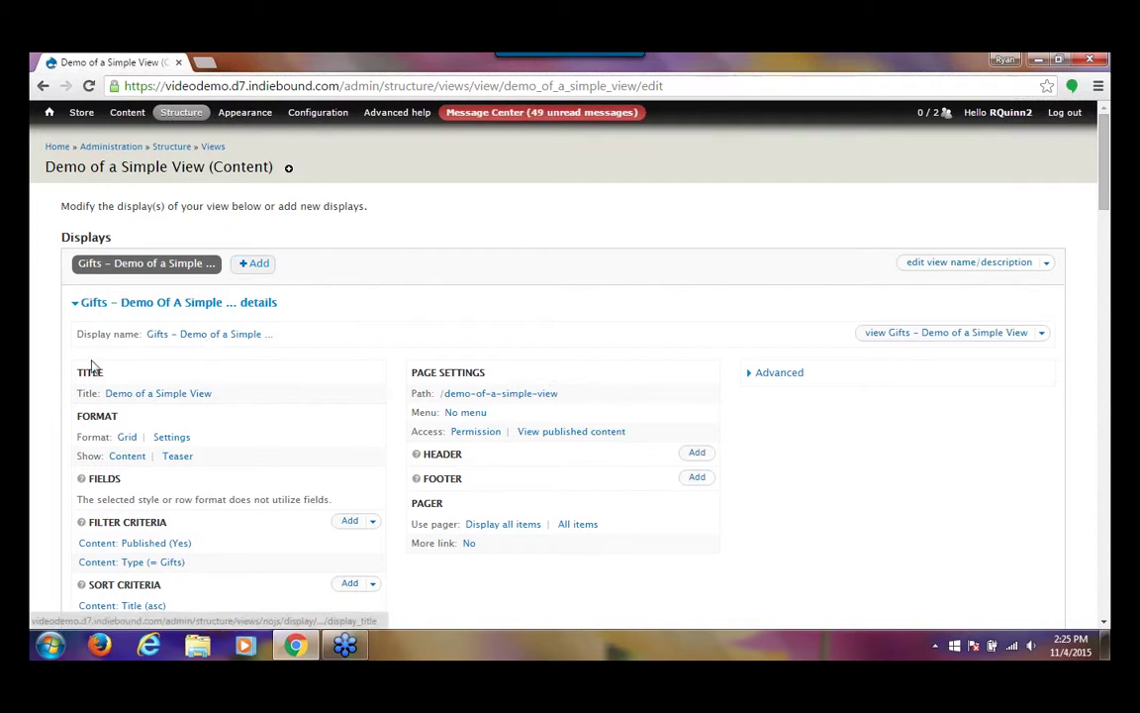
Step: Inspect the view's title setting in its dialog and close it without changing anything
left_click_drag(79, 348, 205, 413)
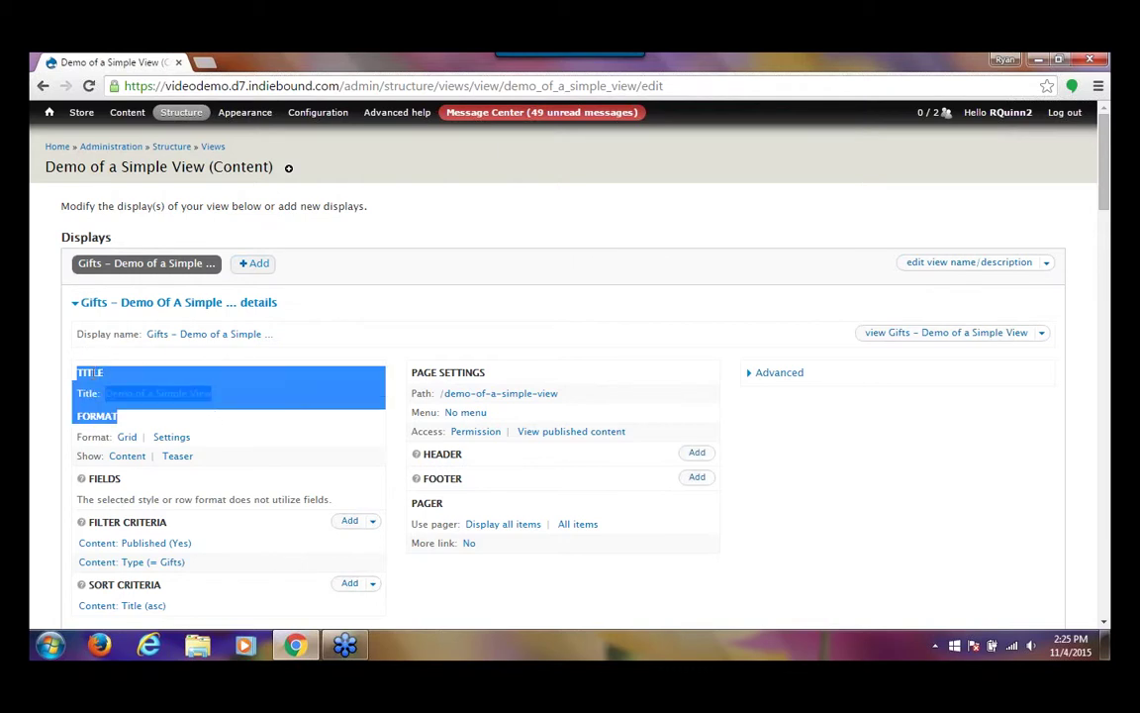
left_click(82, 393)
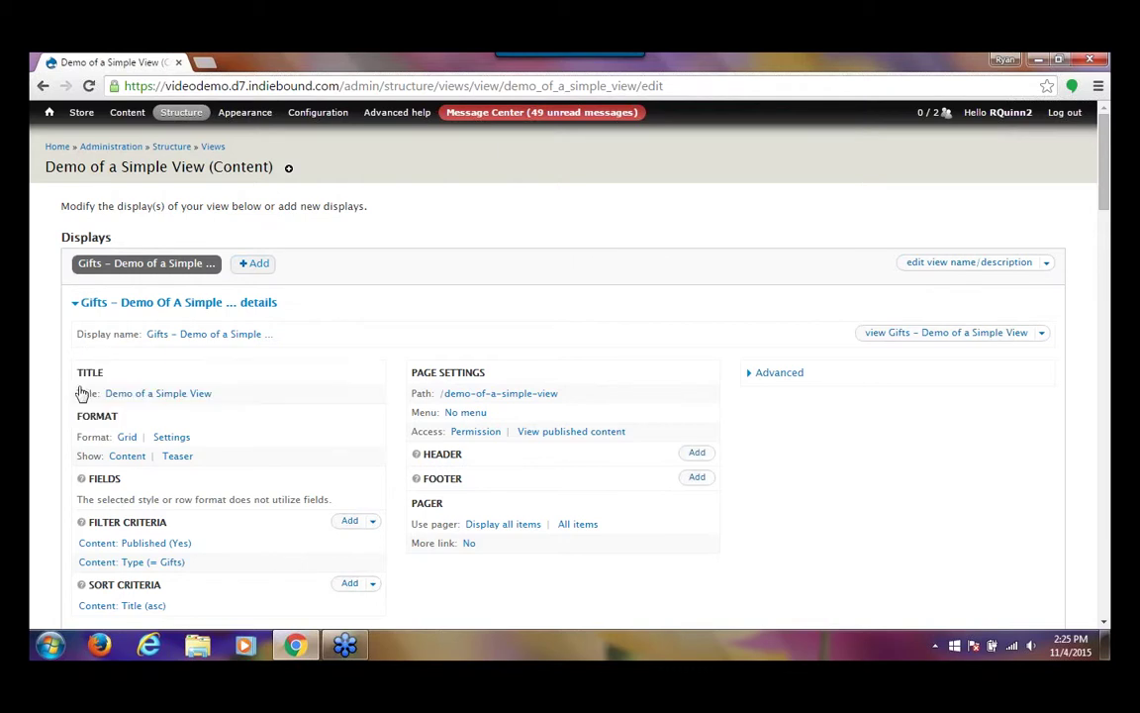
left_click(146, 396)
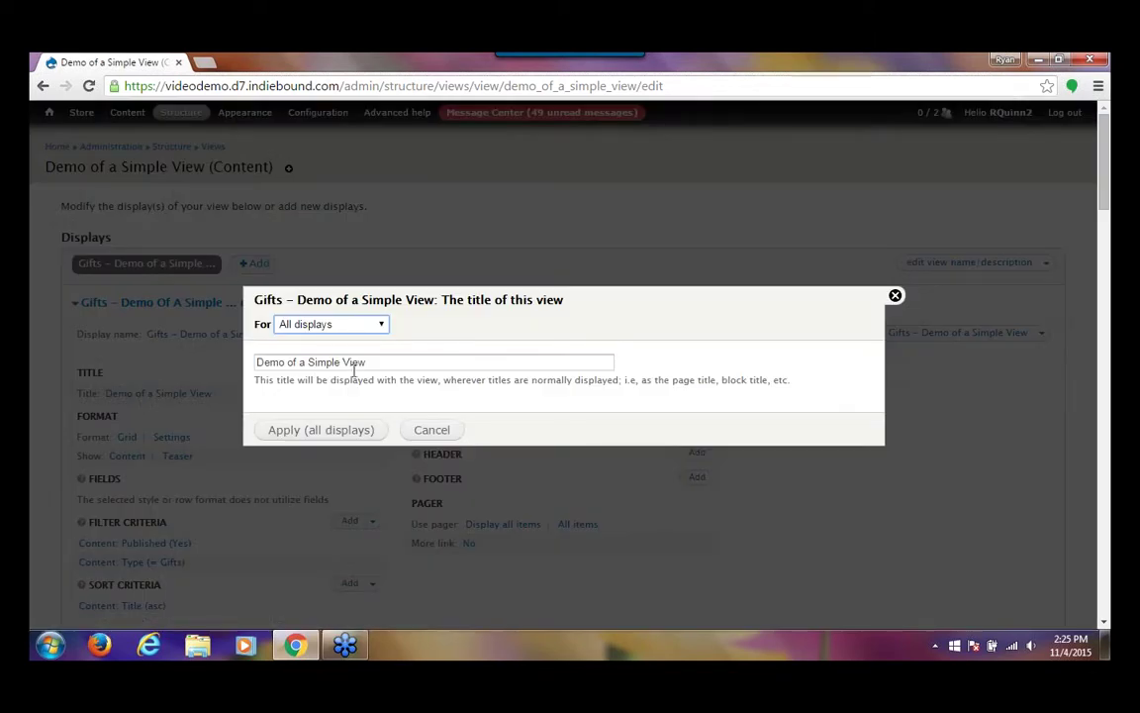
left_click_drag(404, 362, 263, 366)
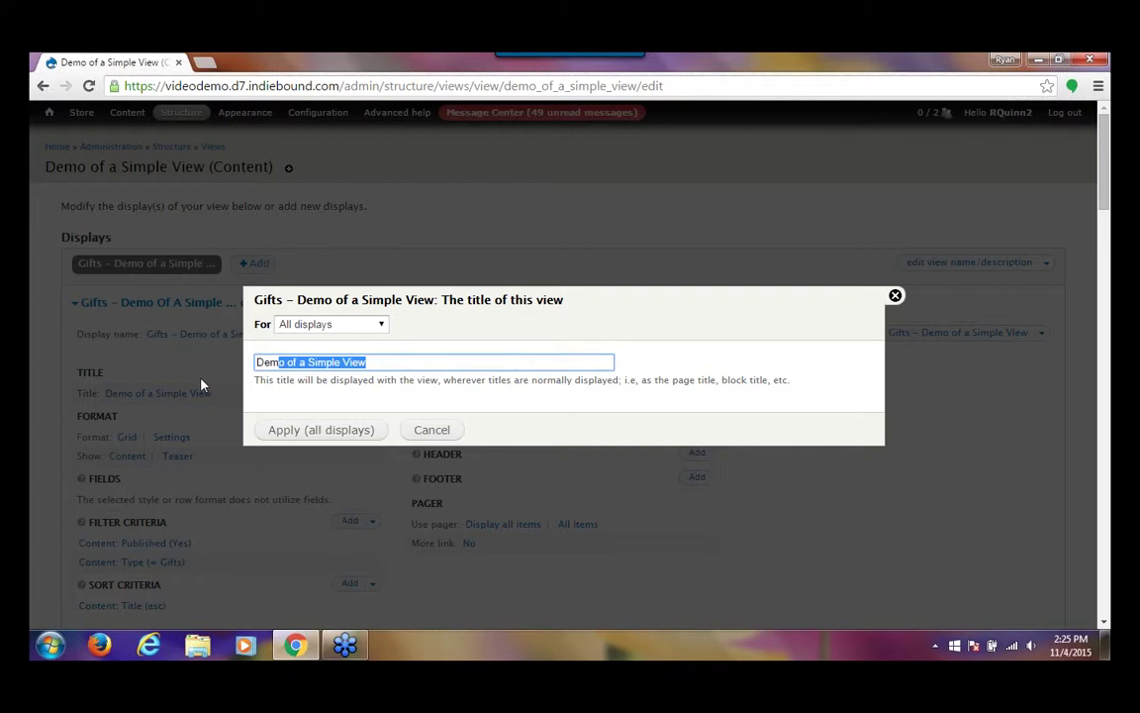
left_click(893, 296)
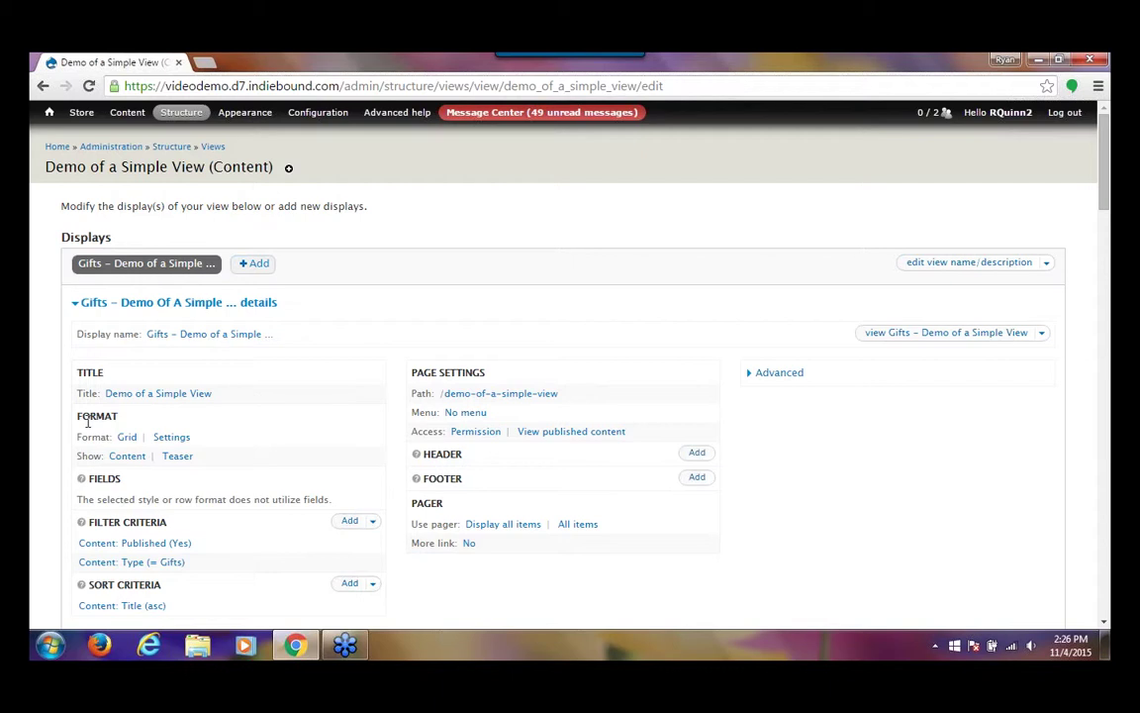
Step: Examine the view's Format section and compare it with the gift items in the live preview
left_click_drag(83, 416, 120, 417)
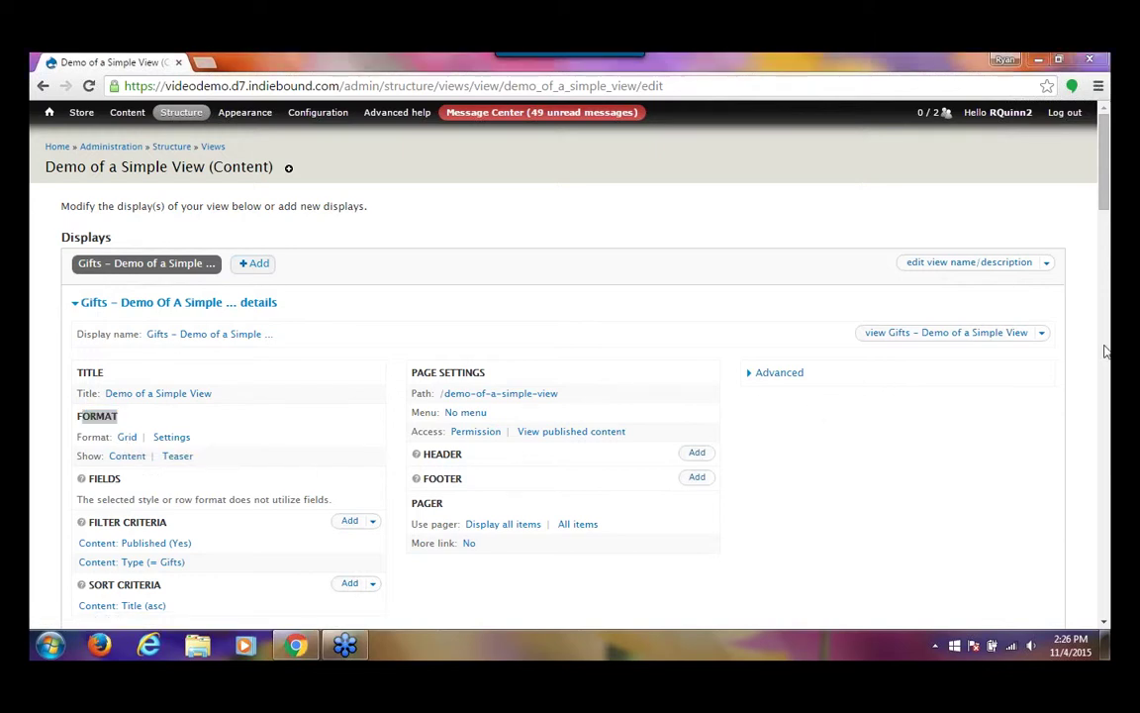
left_click(997, 315)
scroll(997, 317, "down", 5)
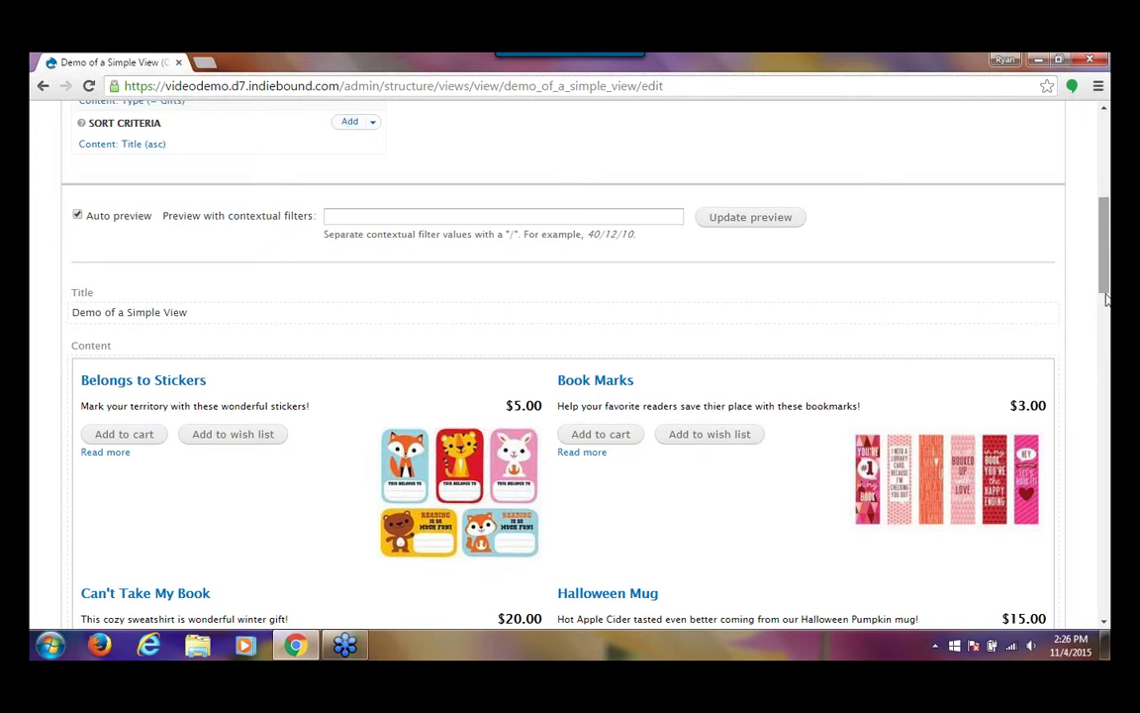
scroll(1107, 316, "down", 1)
scroll(1107, 318, "down", 3)
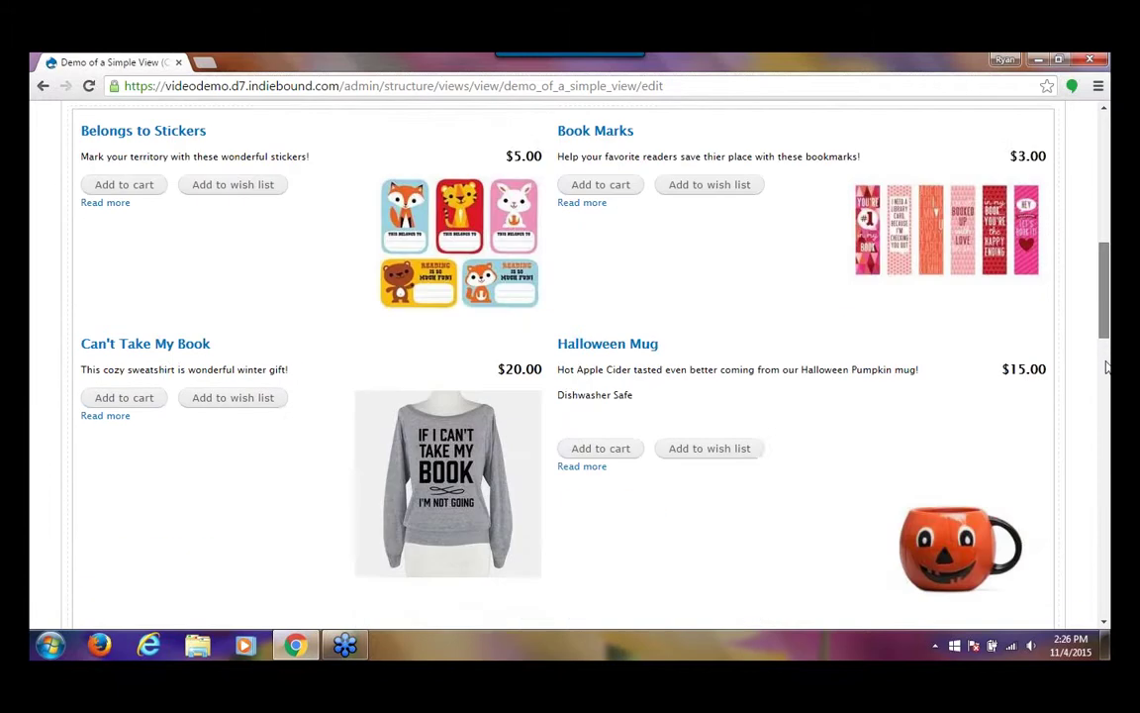
left_click_drag(1107, 367, 1110, 254)
scroll(254, 241, "up", 1)
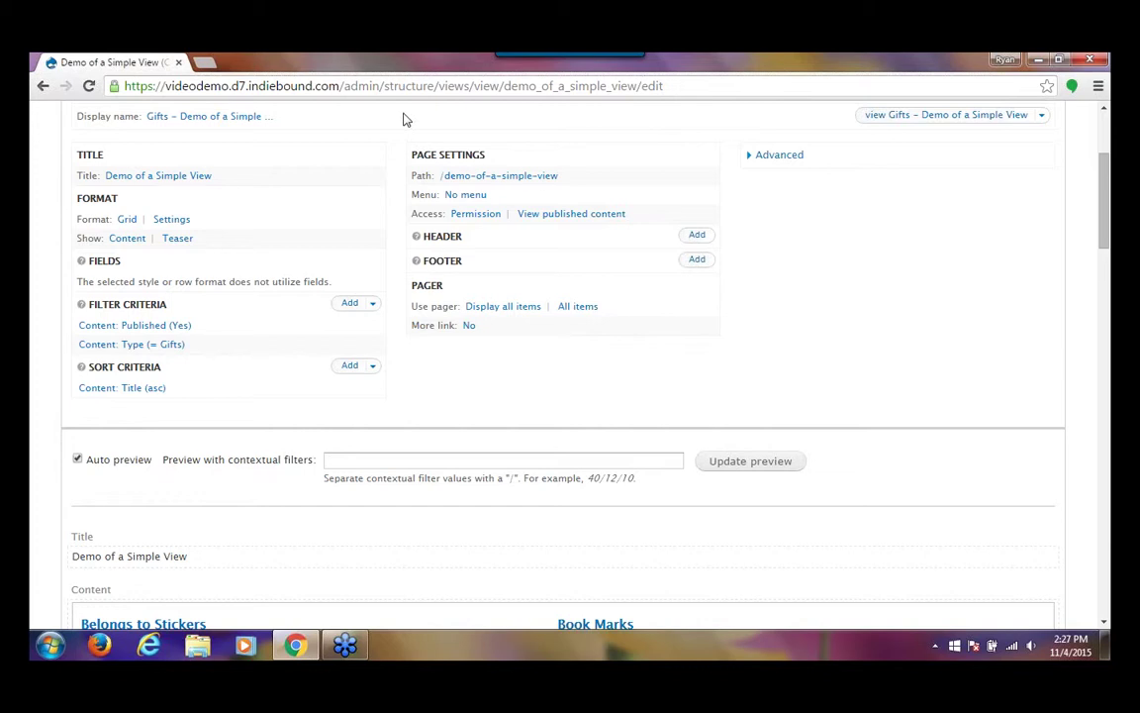
Step: Review the page settings, header, footer and pager options, and select the path /demo-of-a-simple-view
left_click_drag(429, 134, 451, 159)
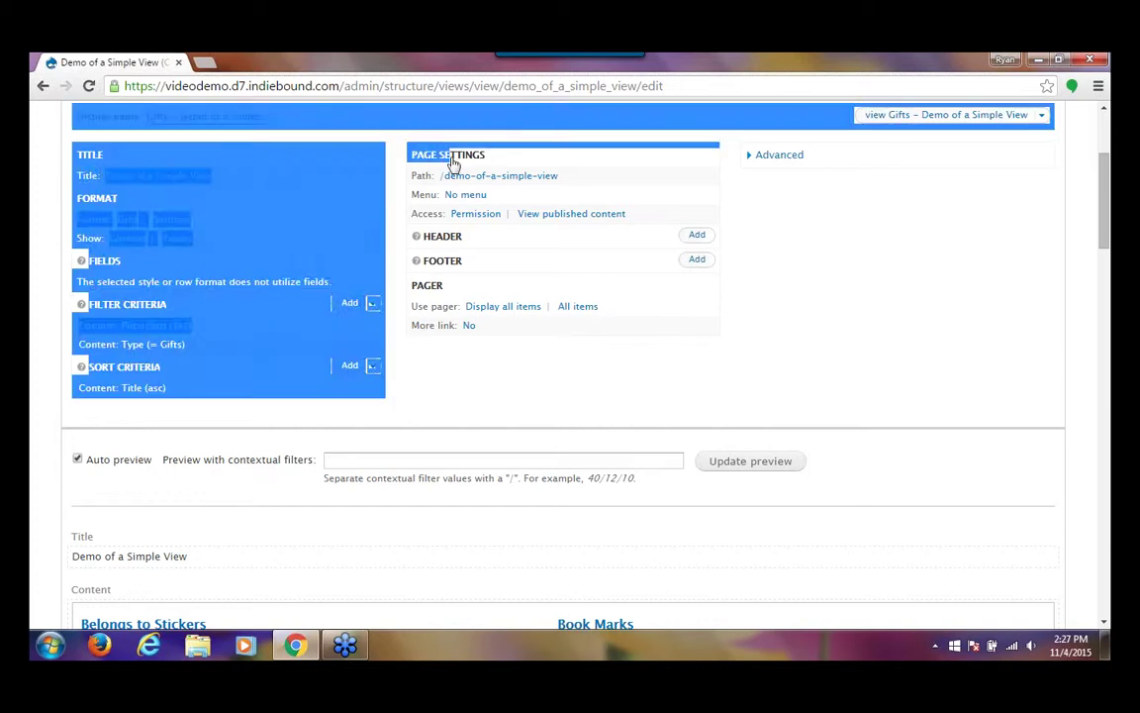
left_click(493, 325)
left_click_drag(494, 334, 471, 241)
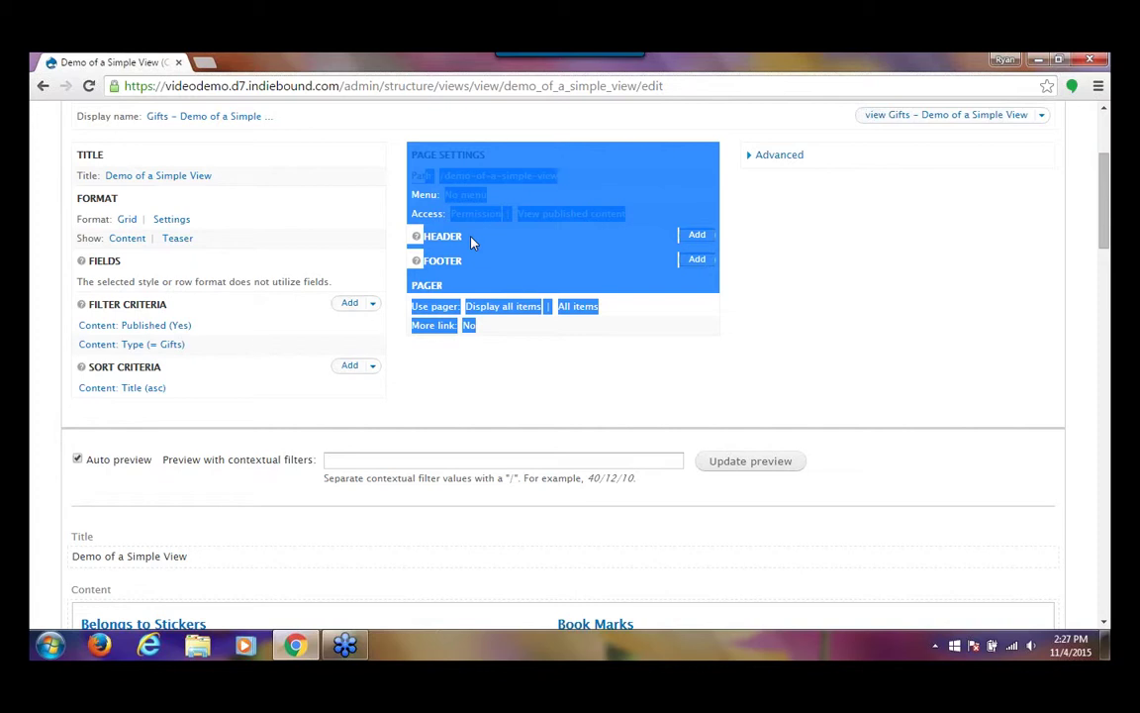
left_click(571, 288)
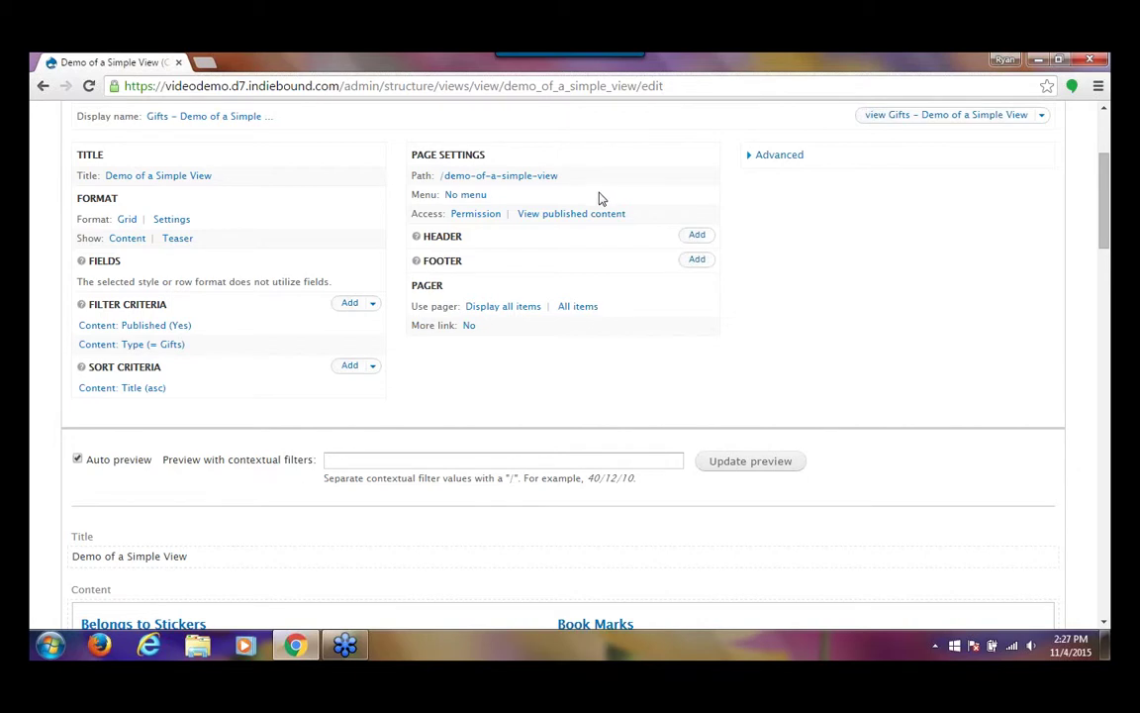
left_click_drag(560, 179, 443, 186)
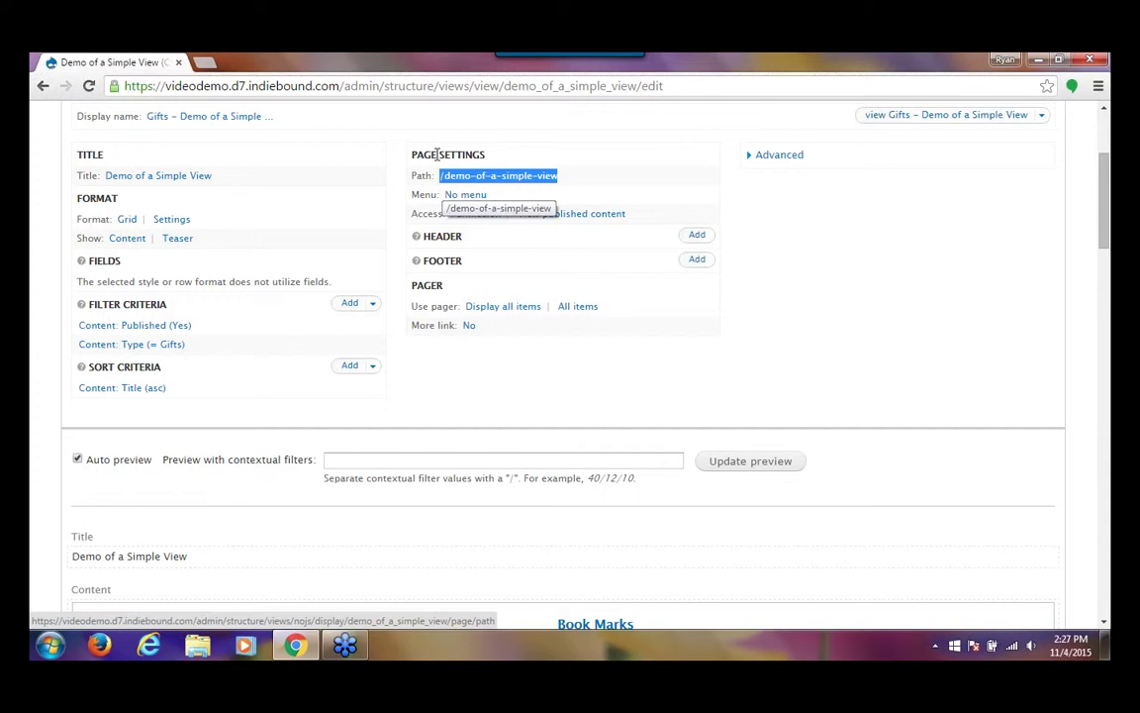
left_click(204, 64)
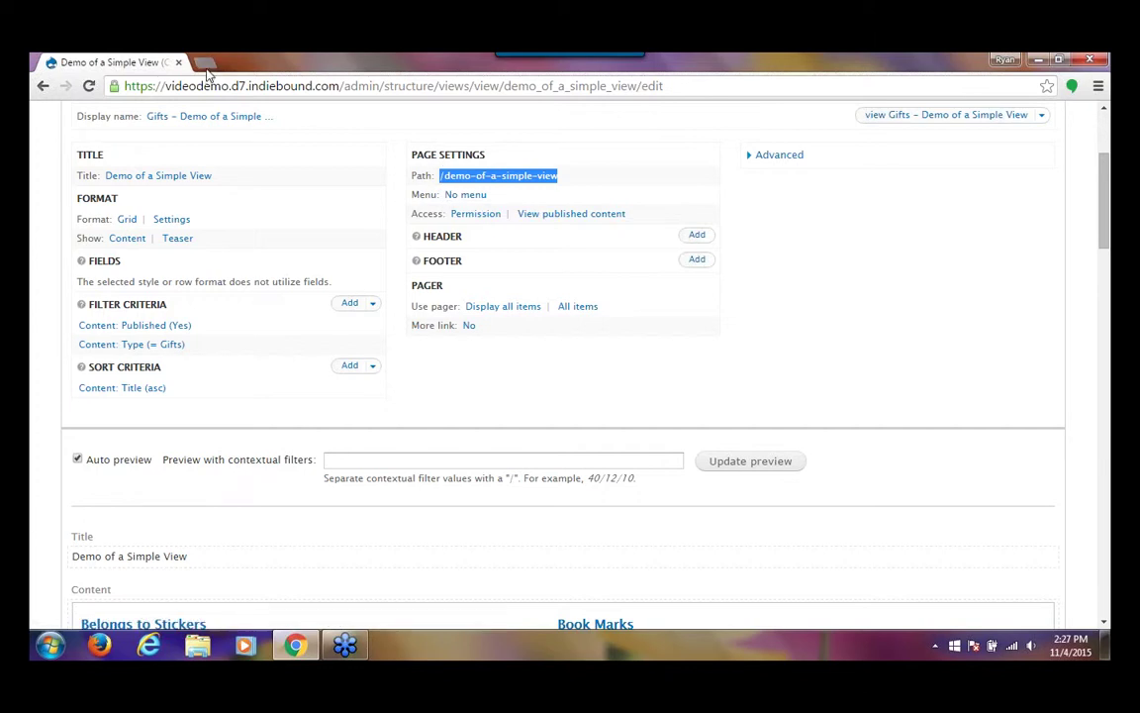
type("videodemo.d7.indiebound.com")
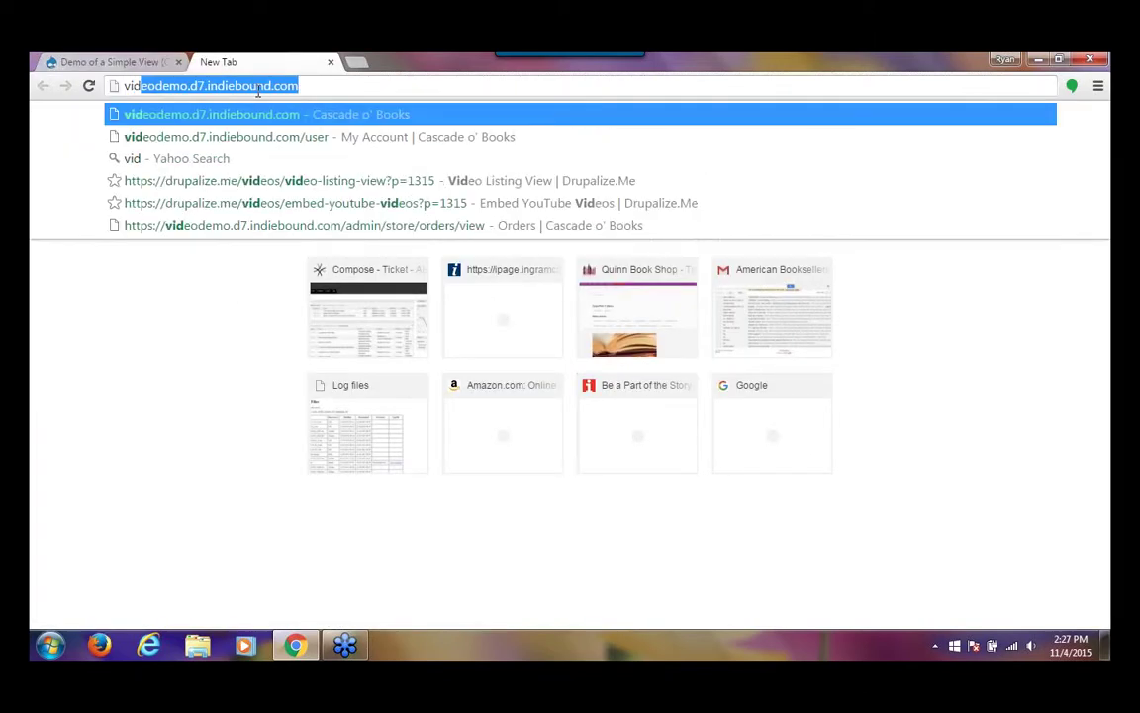
key("End")
type("please disable advanced search for now. We like the feature and would like to offer advanced search as an option, but it will break the display of the search field it's not very helpful right now.")
key("Return")
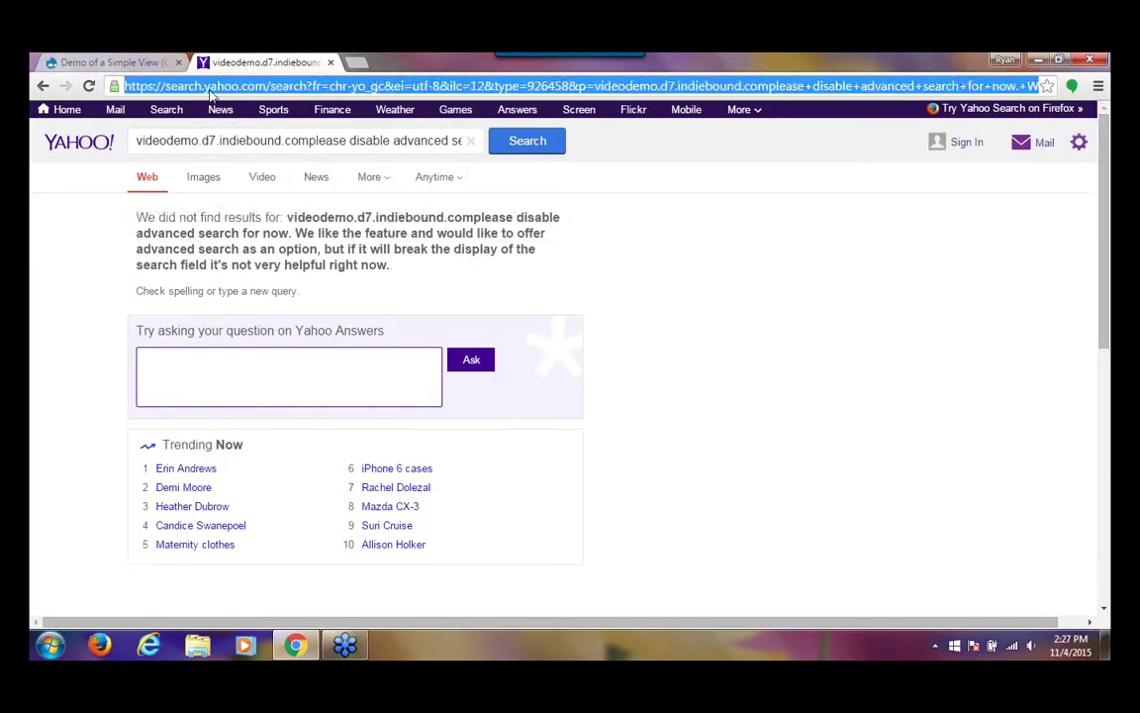
left_click(209, 87)
type("vid")
key("End")
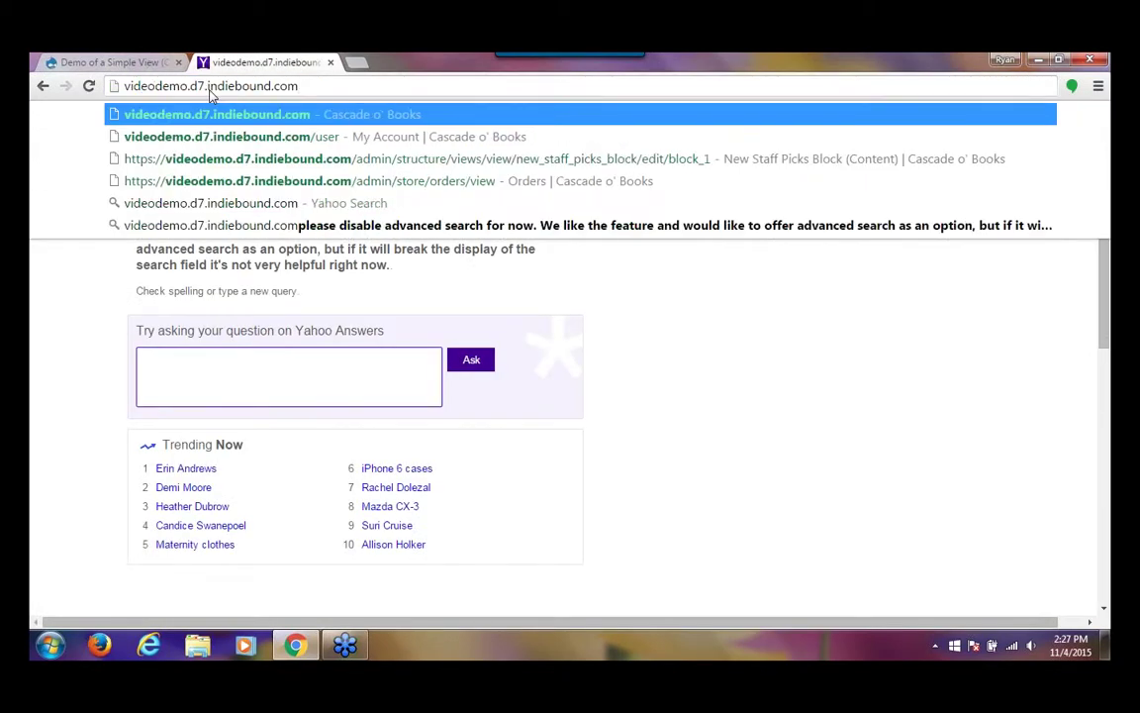
type("/")
type("please disable advanced search for now. We like the feature and would like to offer advanced search as an option, but if it will break the display of the search field it's not very helpful right now.")
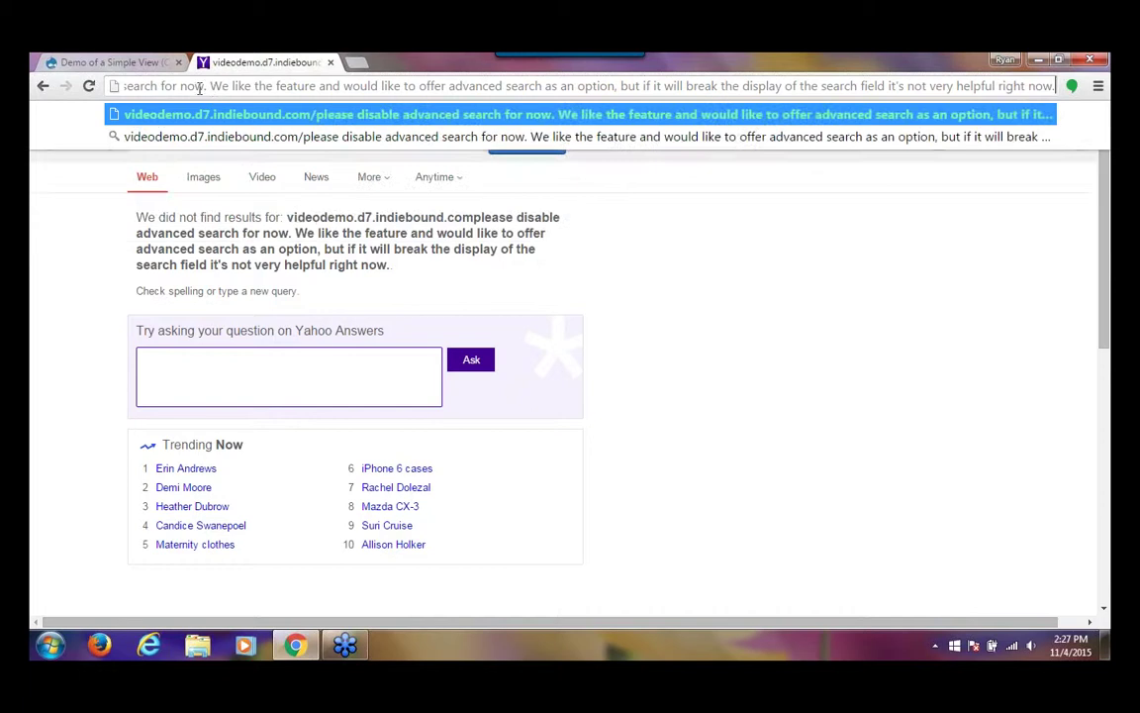
left_click(330, 61)
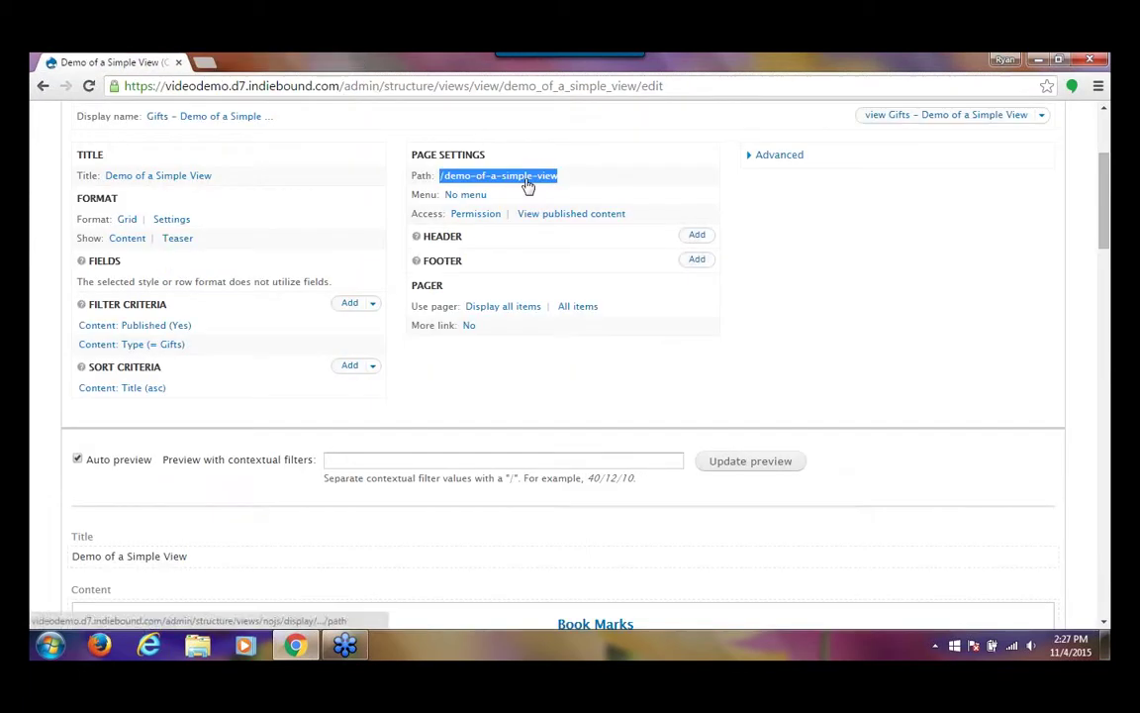
Step: Copy the view's path and open videodemo.d7.indiebound.com/demo-of-a-simple-view in a new browser tab to look over the live page
right_click(527, 182)
left_click(556, 285)
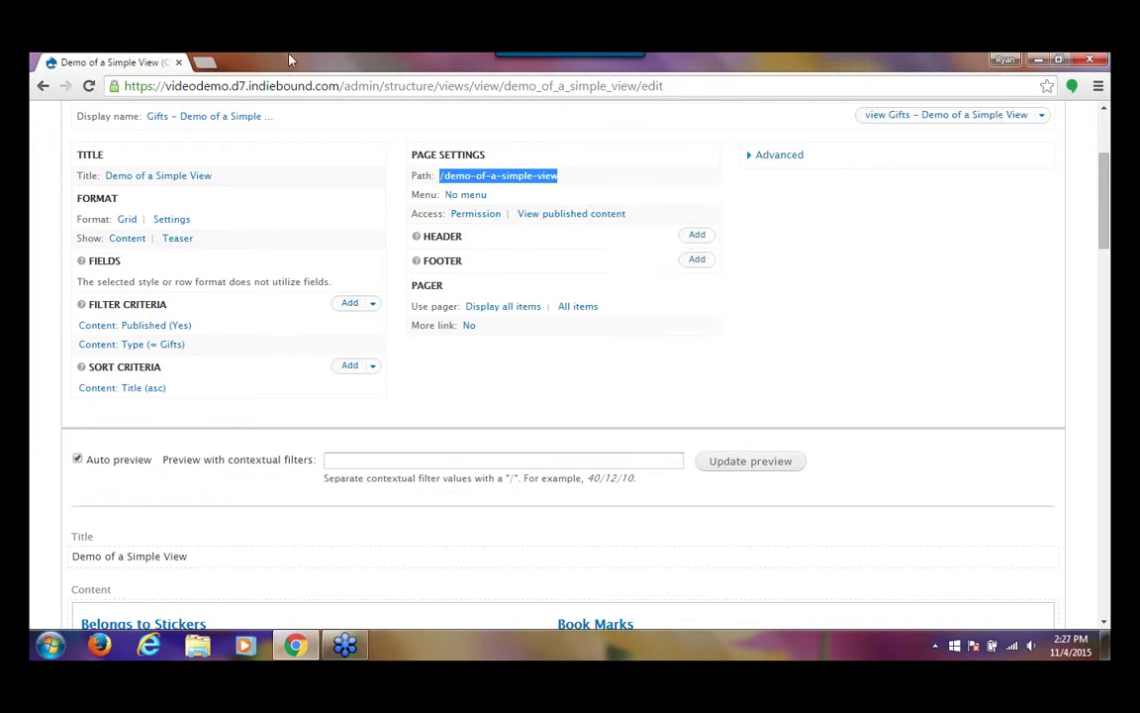
left_click(208, 63)
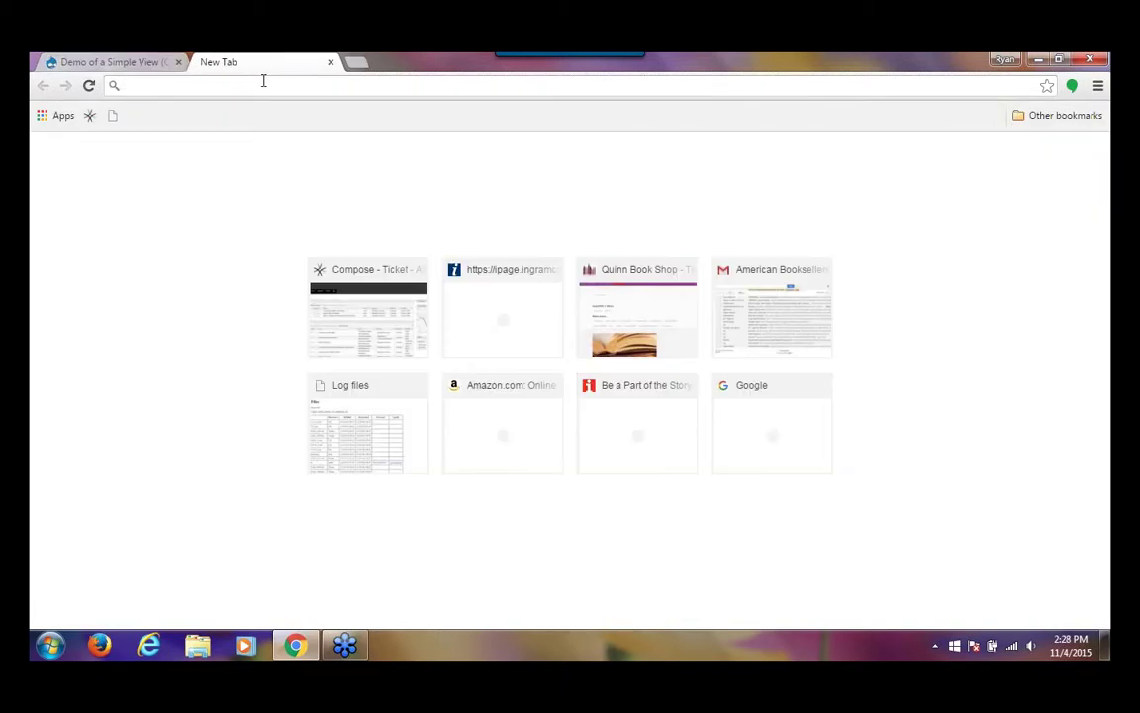
type("vide")
key("End")
type("/")
key("ctrl+v")
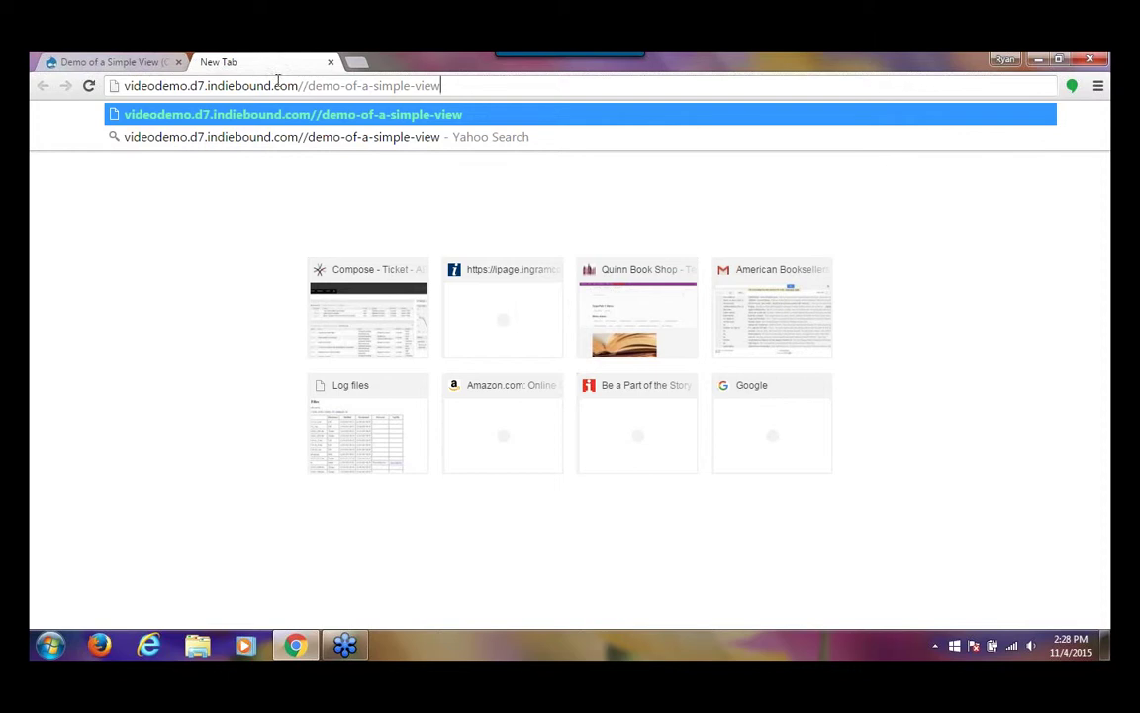
left_click(309, 87)
key("BackSpace")
key("Return")
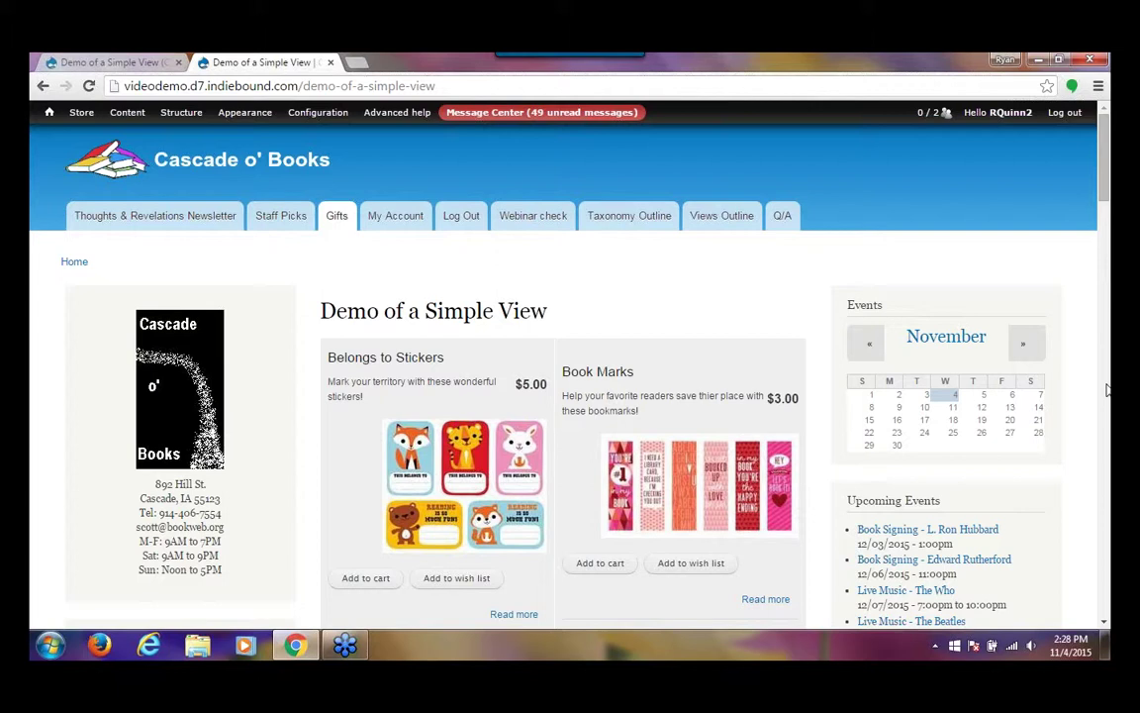
scroll(999, 366, "down", 5)
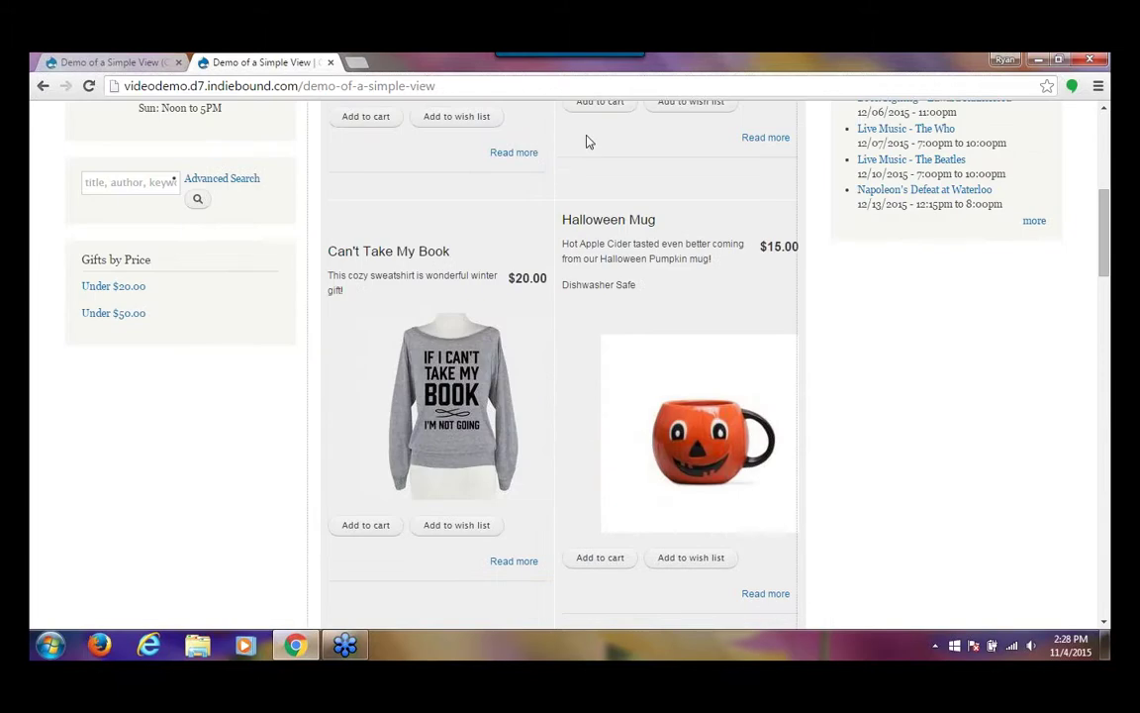
Step: Return to the view's edit page, expand the Advanced settings to look them over, and collapse them again
key("ctrl+Tab")
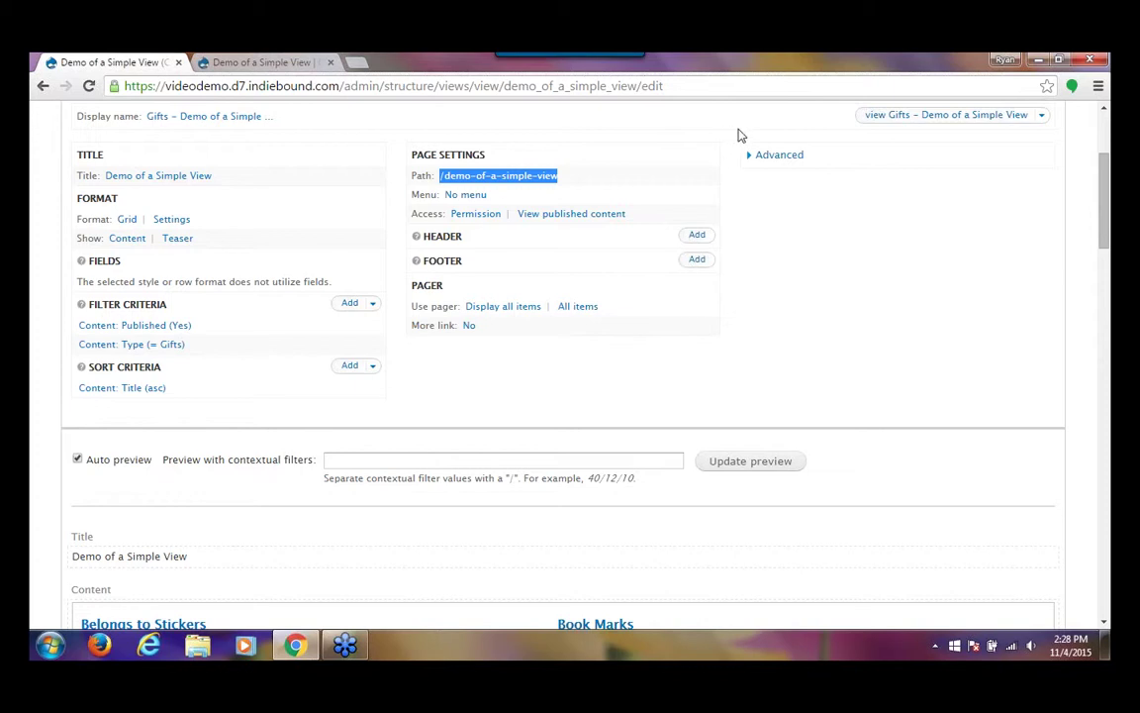
left_click(751, 158)
left_click(752, 158)
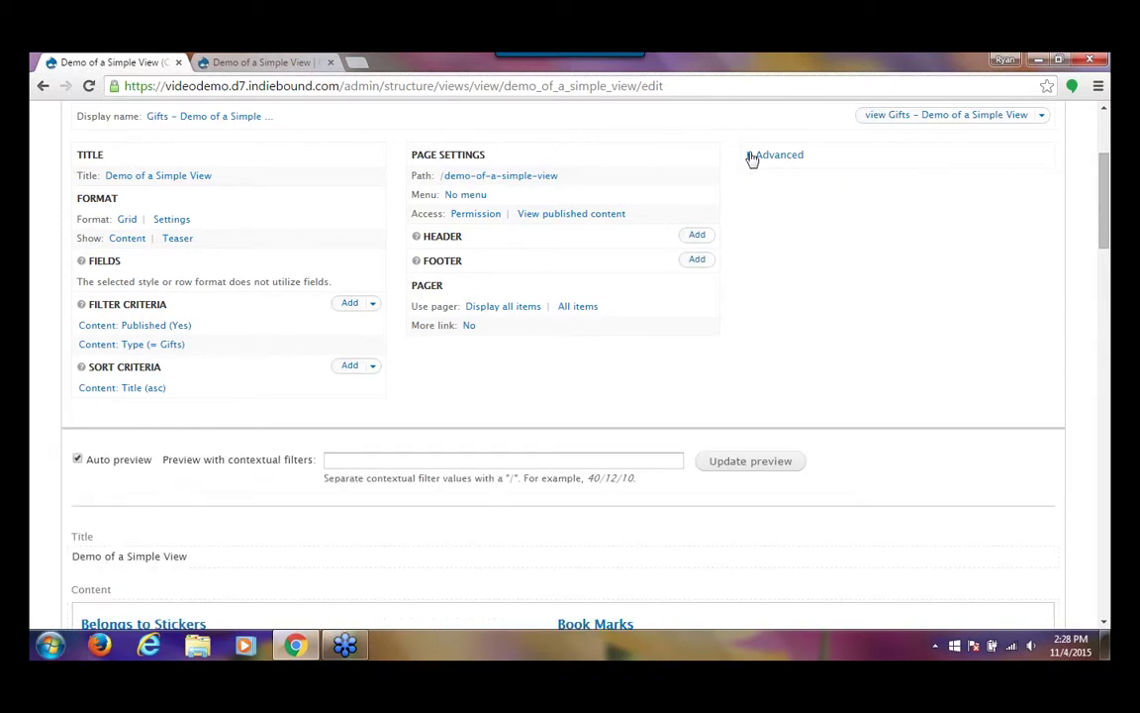
left_click(751, 162)
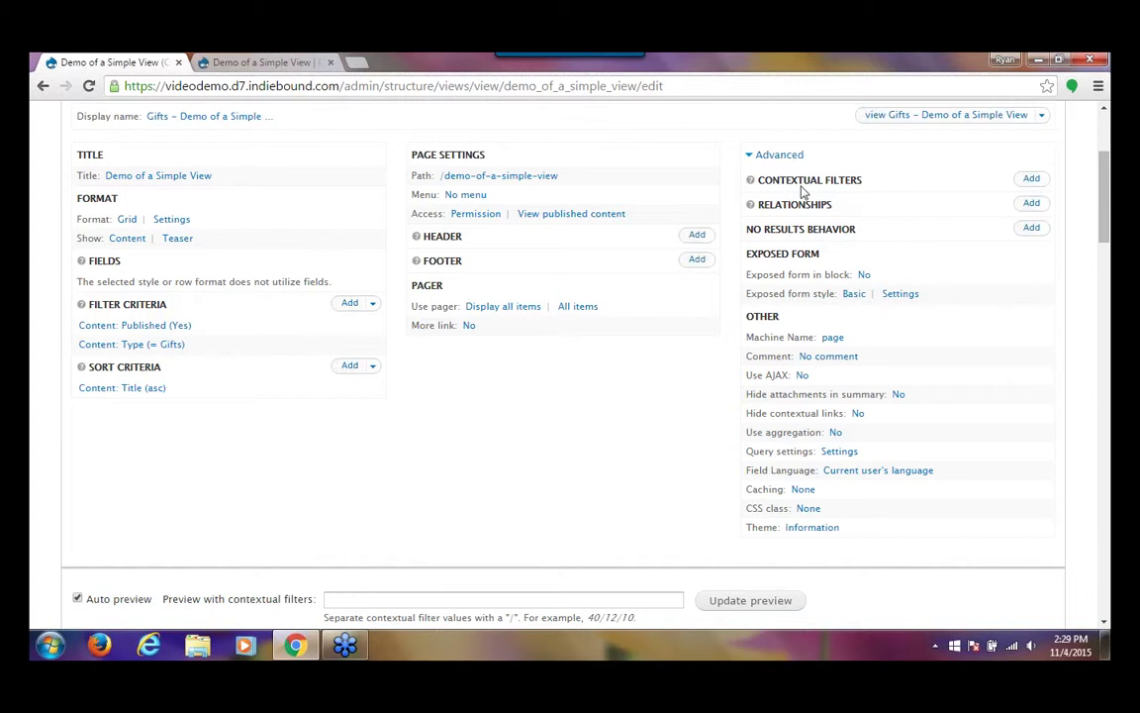
left_click(788, 157)
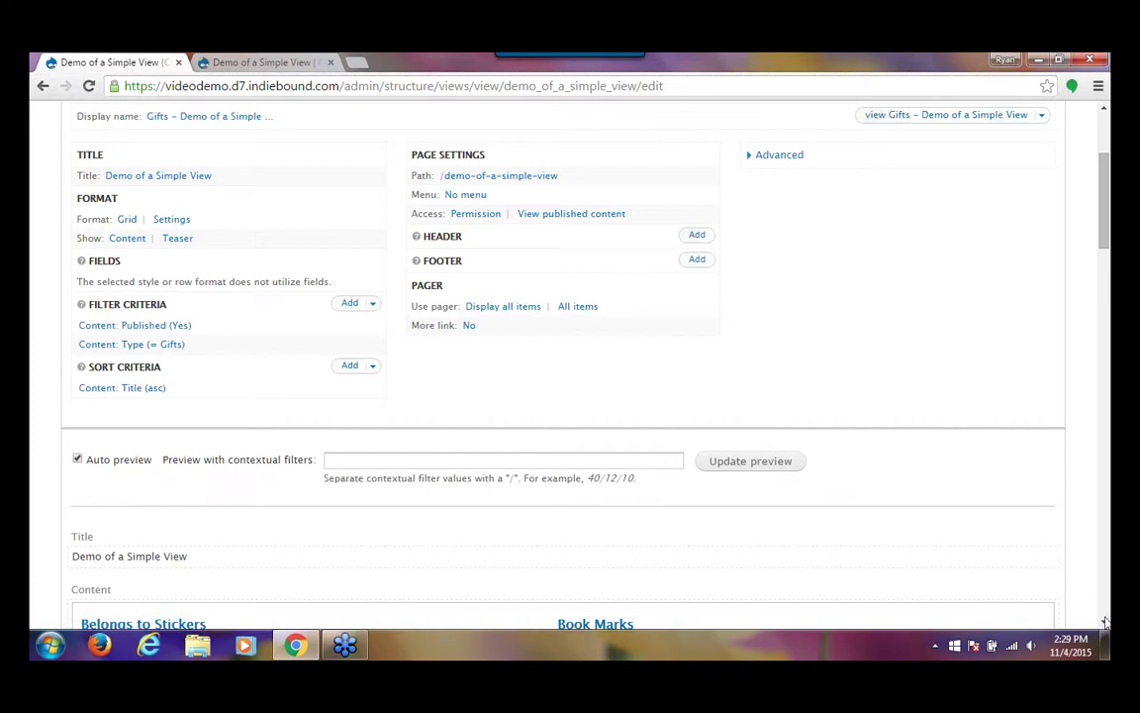
Step: Look over the auto preview controls and the previewed gift items, and return to the start of the edit page
scroll(1107, 630, "down", 5)
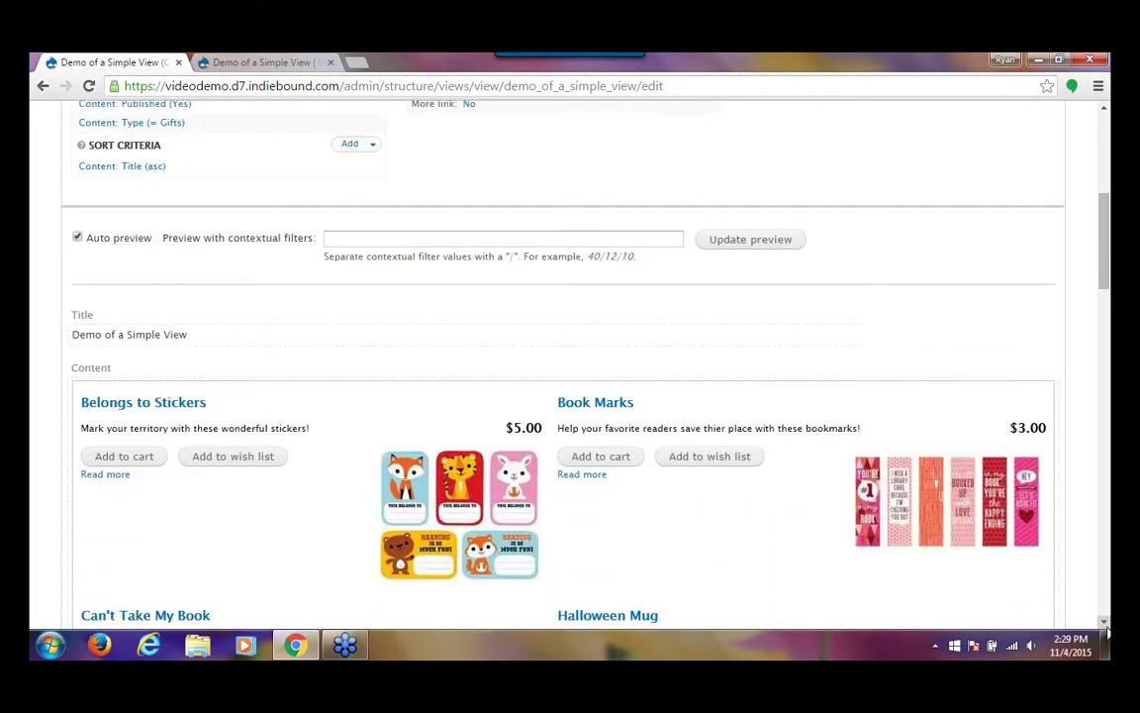
scroll(1106, 630, "down", 1)
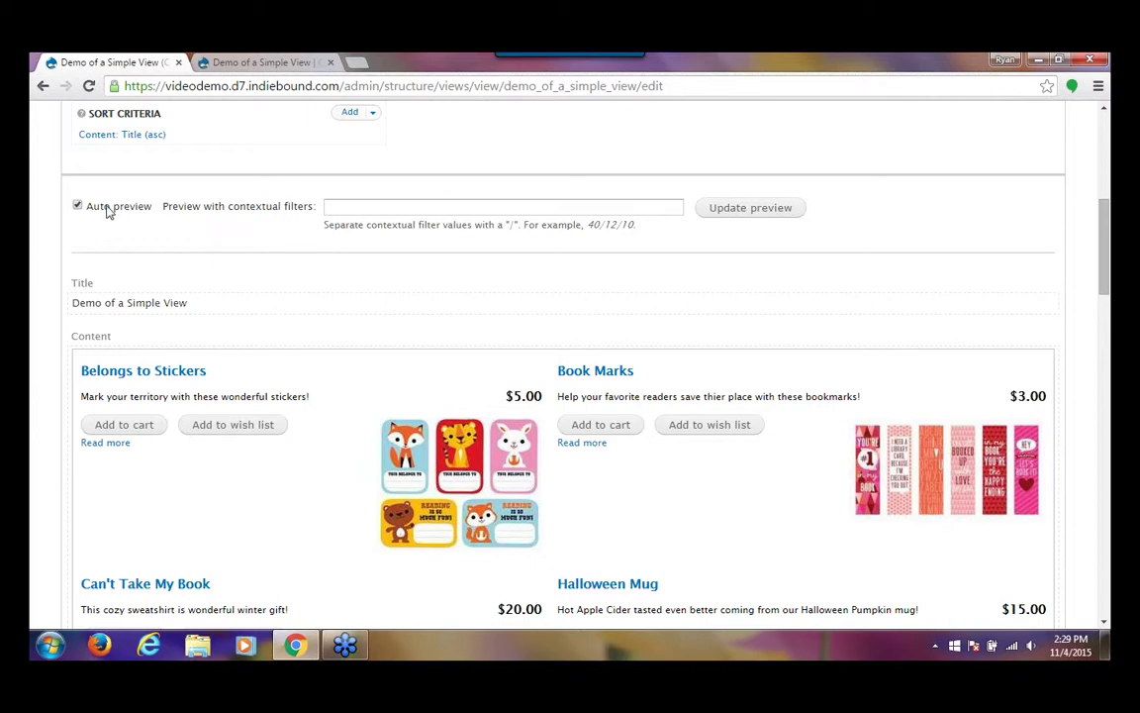
mouse_move(376, 404)
left_click_drag(1105, 304, 1106, 138)
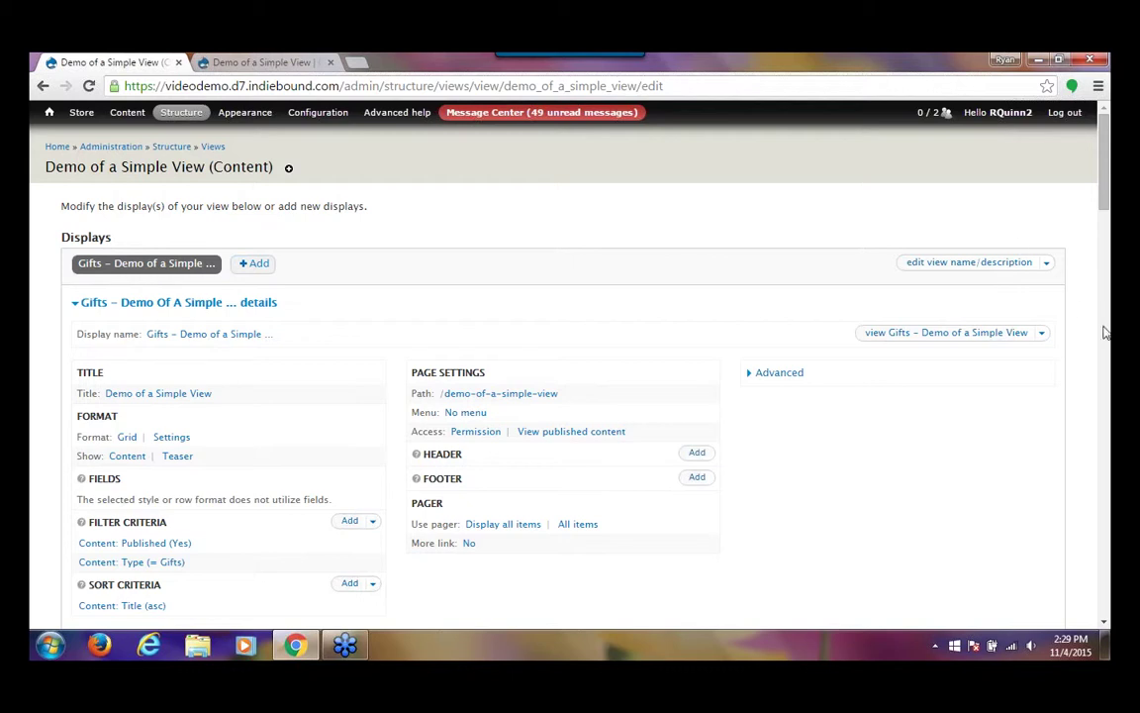
Step: Look over the gift items in the grid preview and compare them with the view's format, filter and sort settings
scroll(1109, 352, "down", 5)
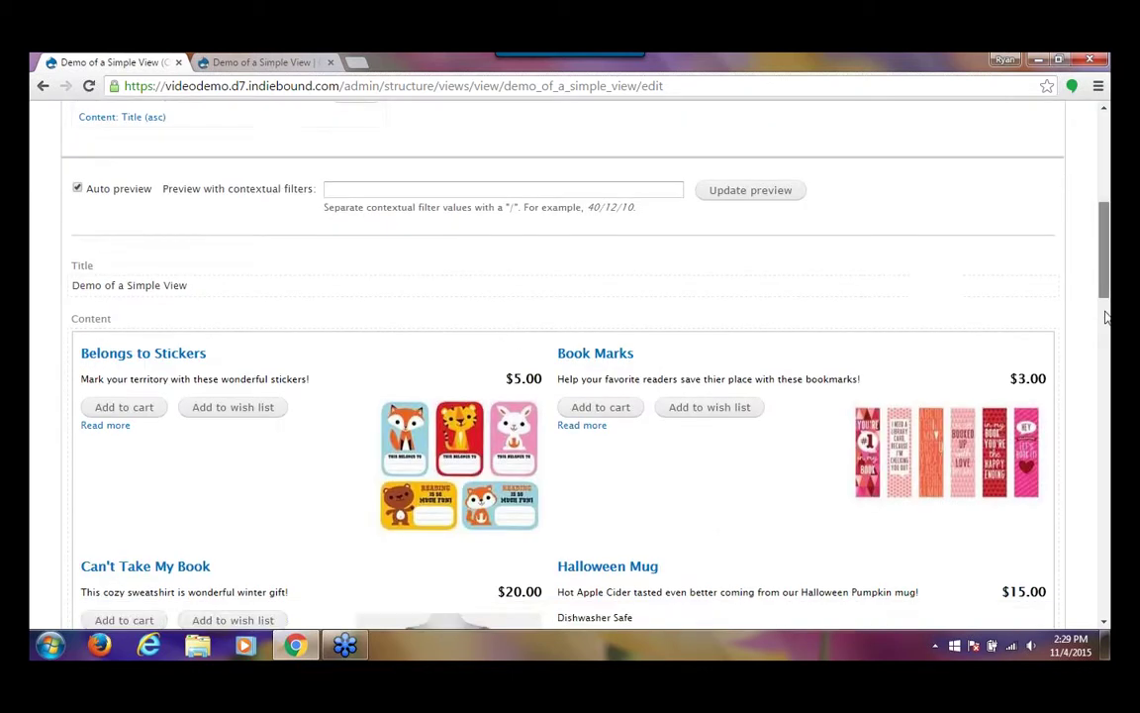
scroll(1107, 311, "down", 2)
scroll(1107, 302, "up", 2)
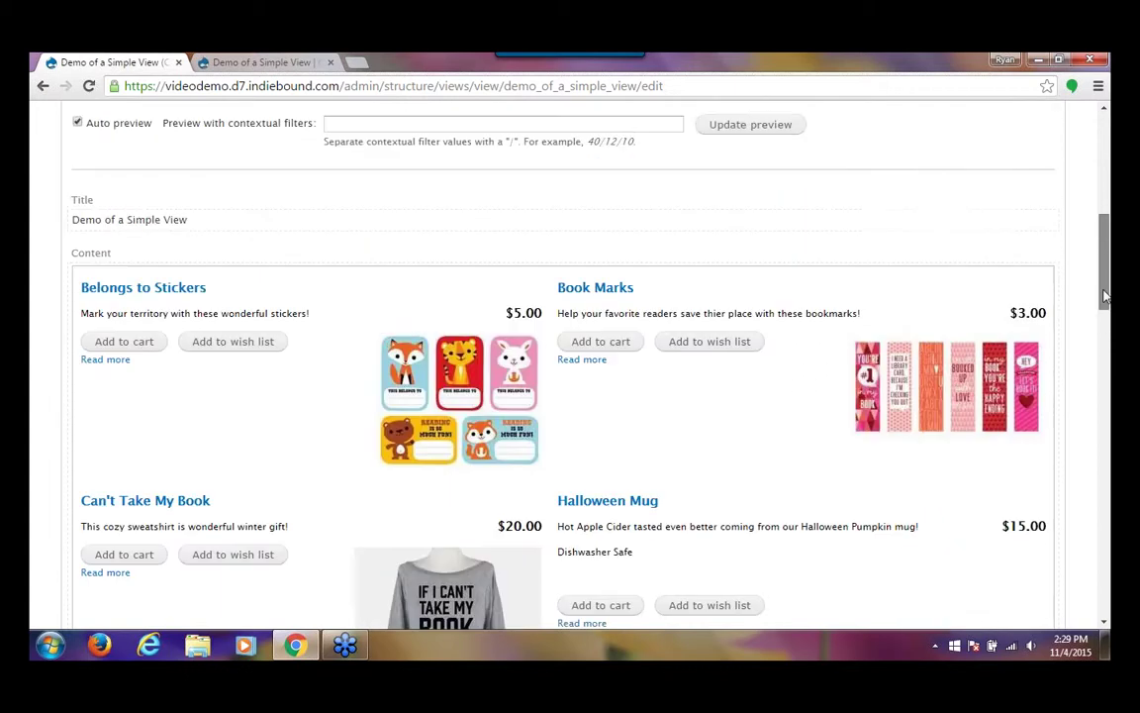
scroll(1105, 295, "up", 1)
scroll(1107, 260, "up", 3)
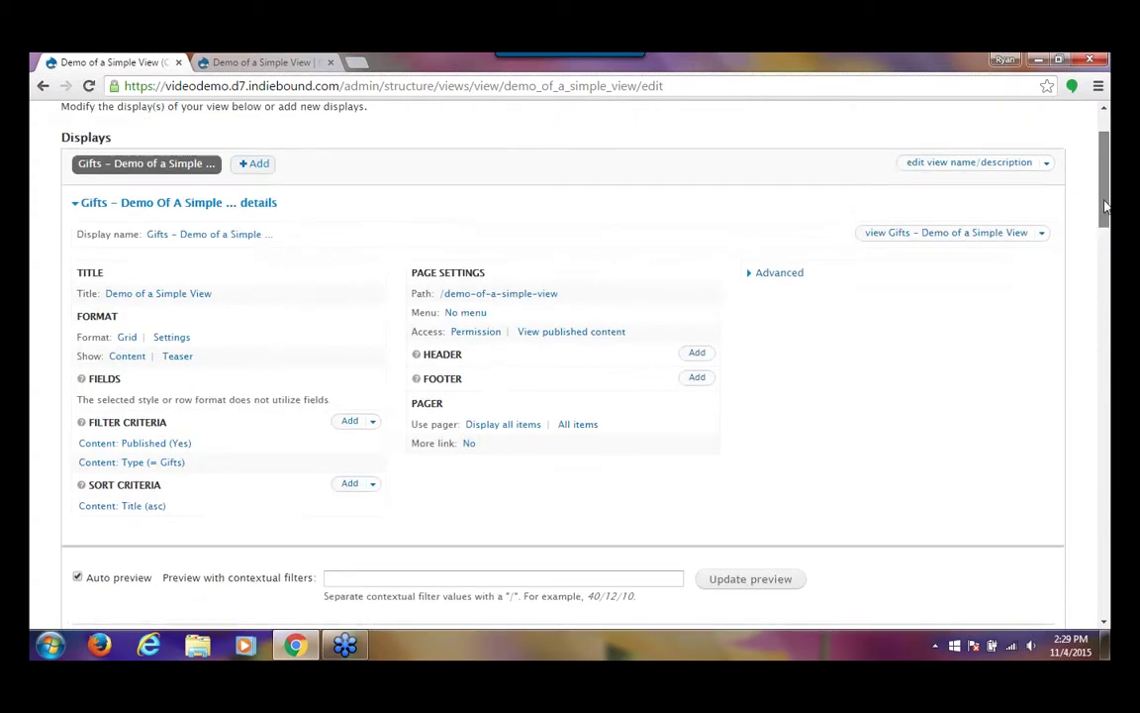
scroll(1107, 240, "down", 2)
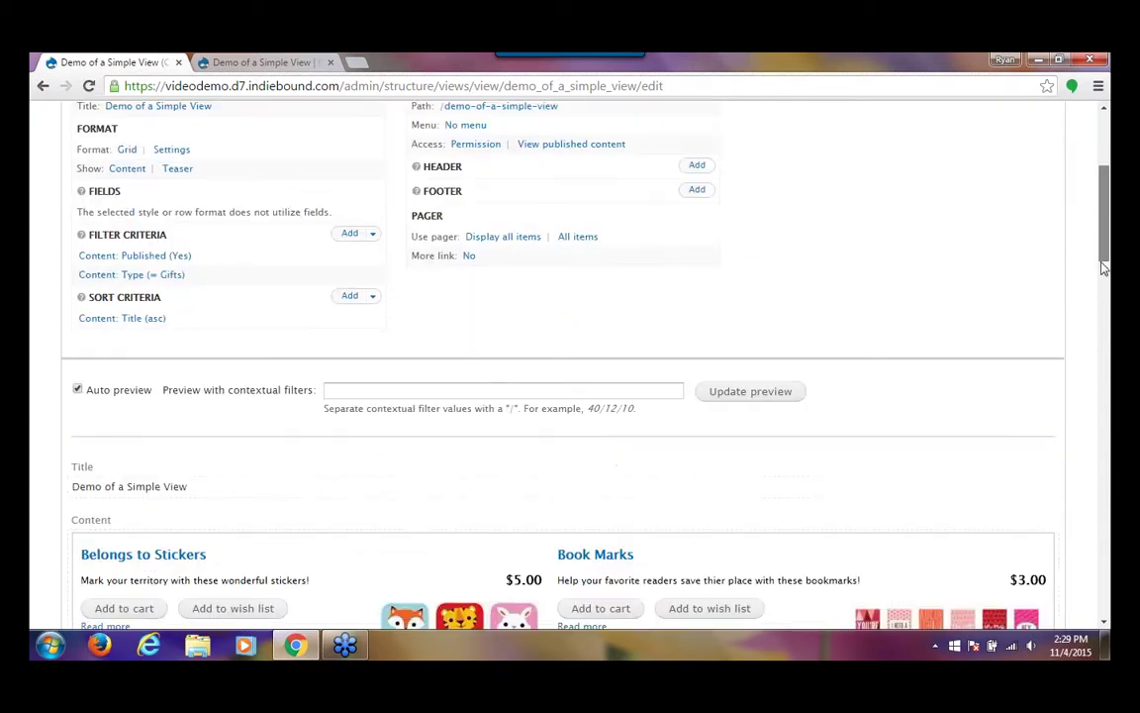
scroll(1104, 239, "up", 1)
scroll(1104, 239, "up", 1)
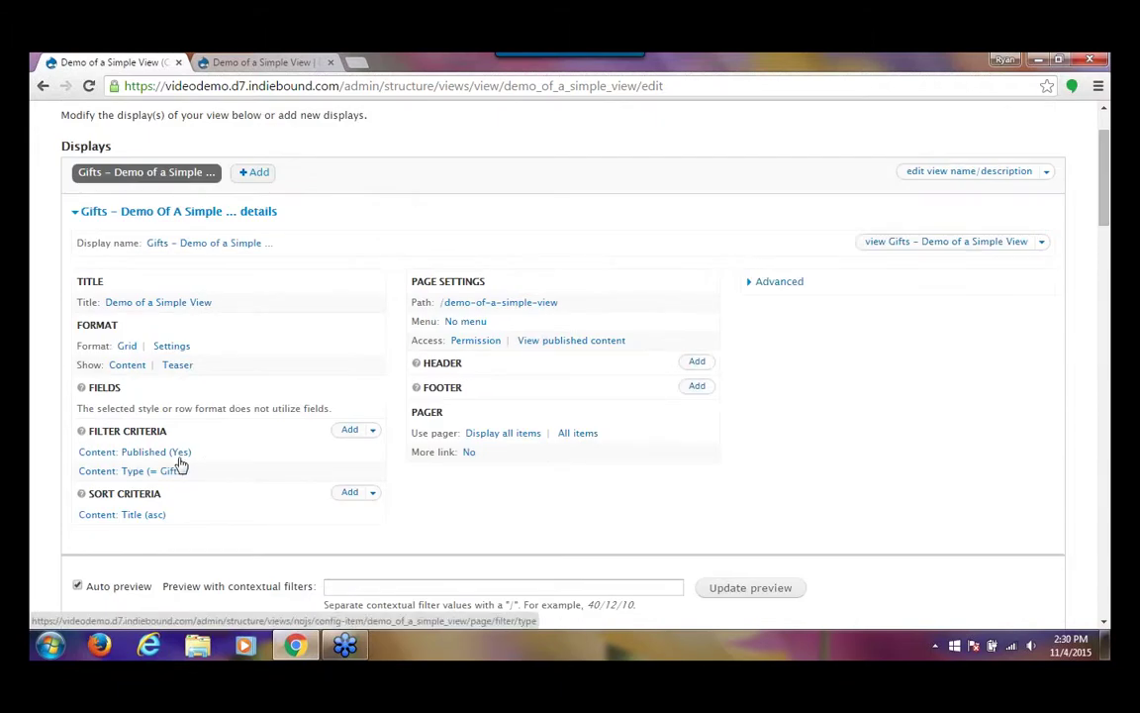
Step: Change the view's format to Unformatted list for This page (override) and apply its default style options
left_click(129, 348)
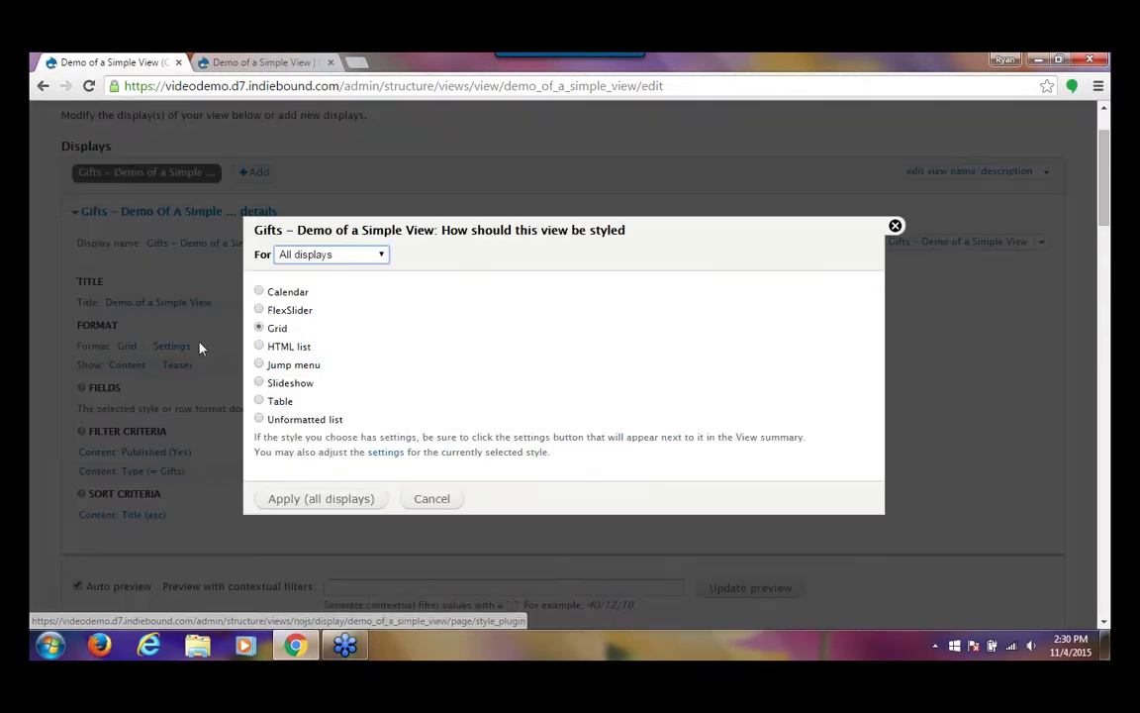
left_click(260, 420)
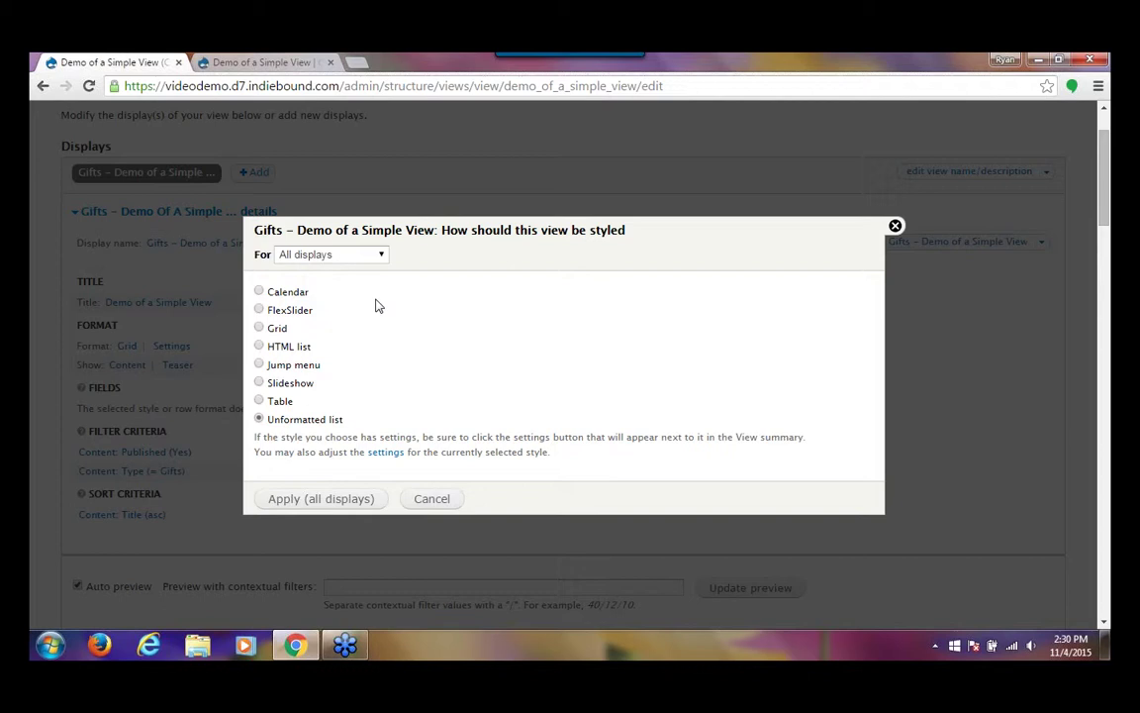
left_click(327, 259)
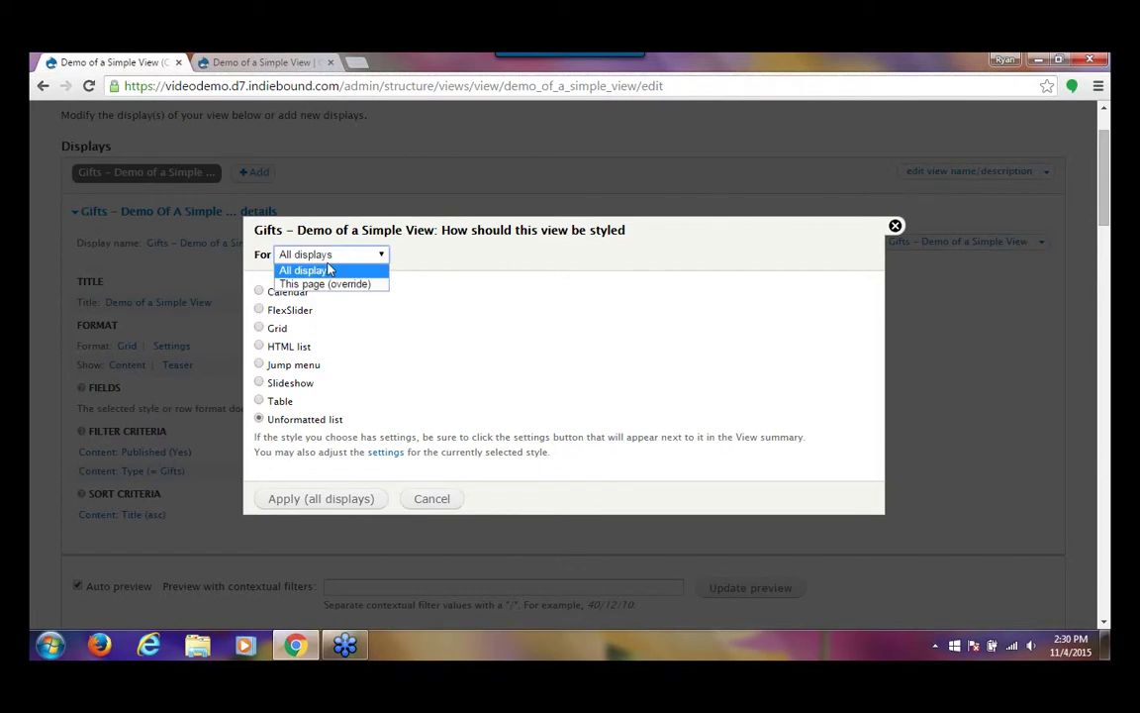
left_click(356, 292)
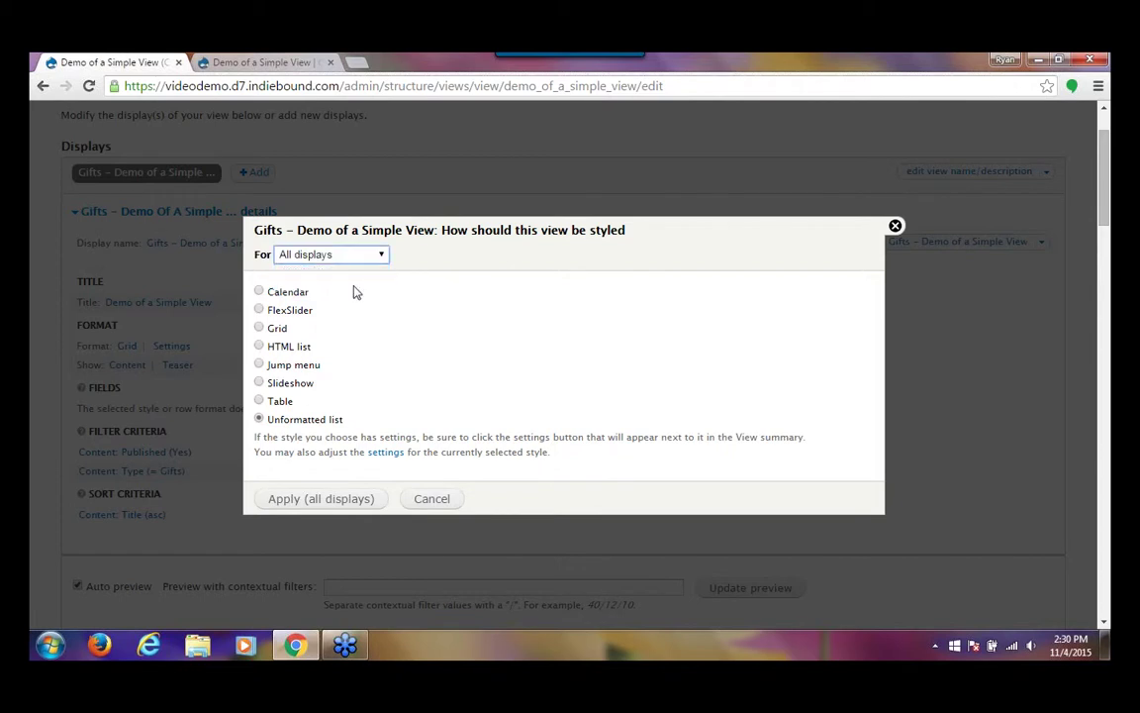
left_click(345, 502)
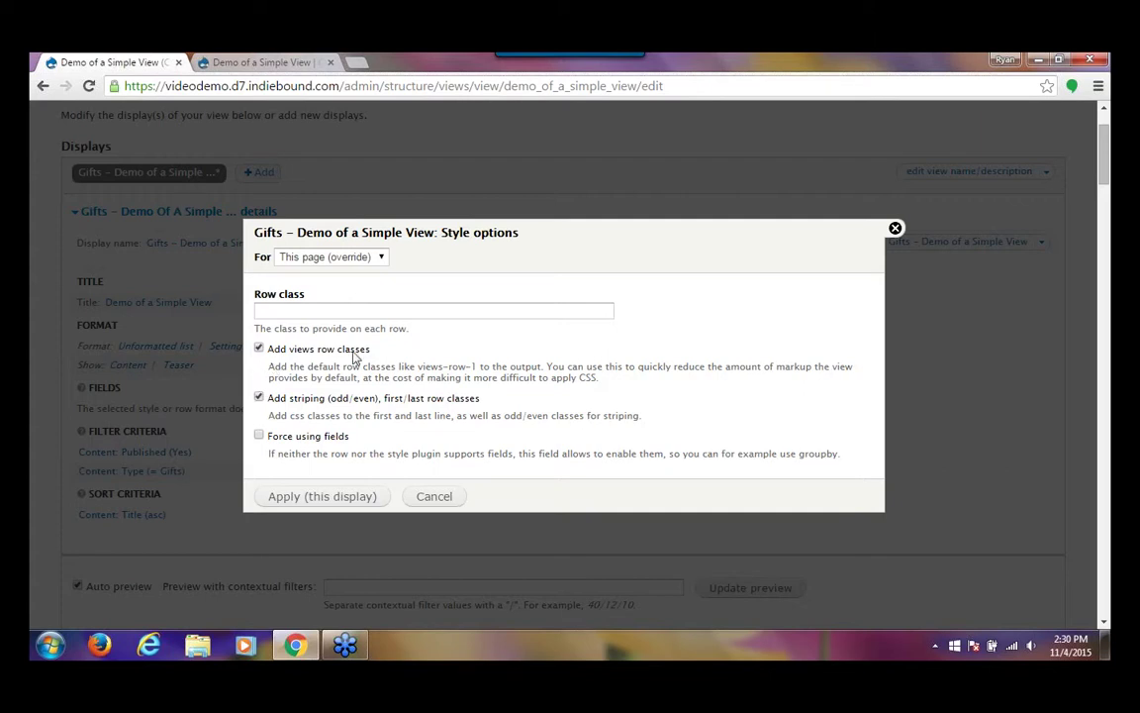
left_click(345, 499)
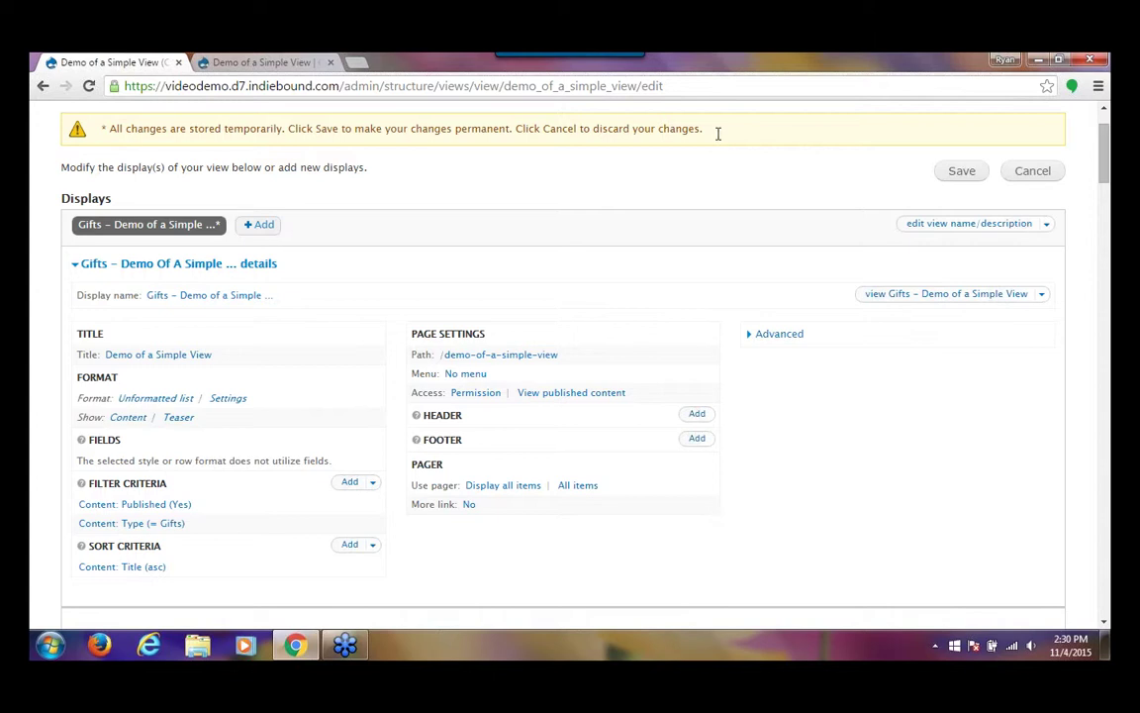
Step: Save the view's temporarily stored changes permanently and look over the gift items in the live preview
left_click_drag(718, 133, 105, 124)
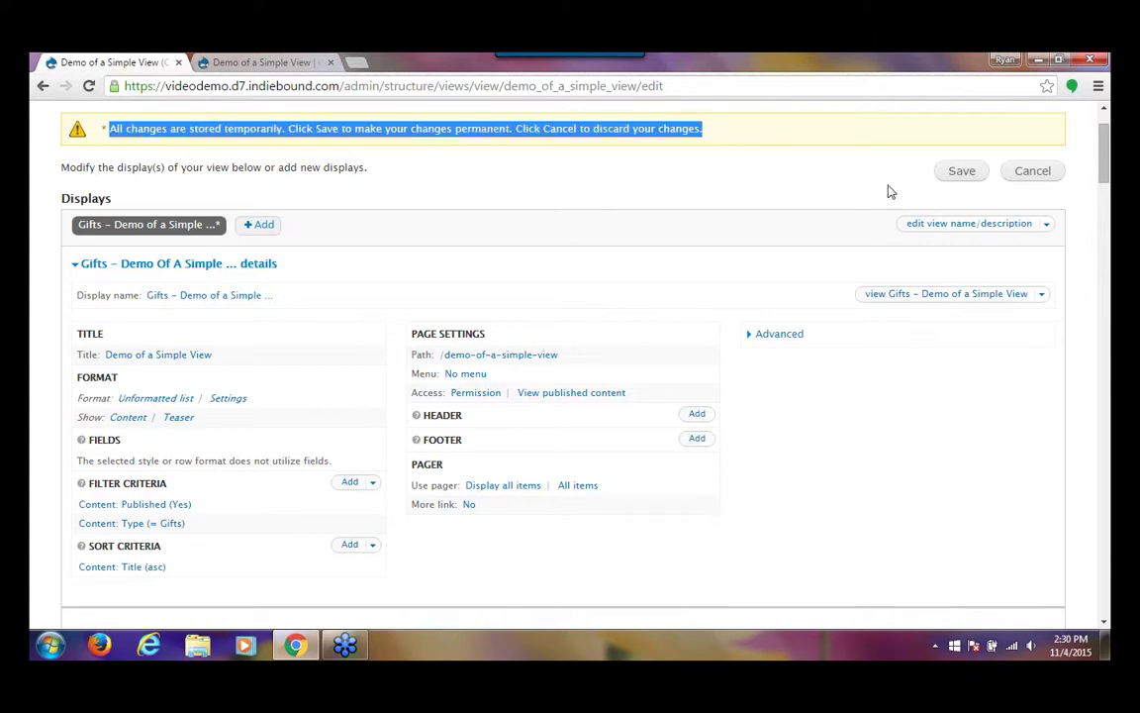
left_click(976, 180)
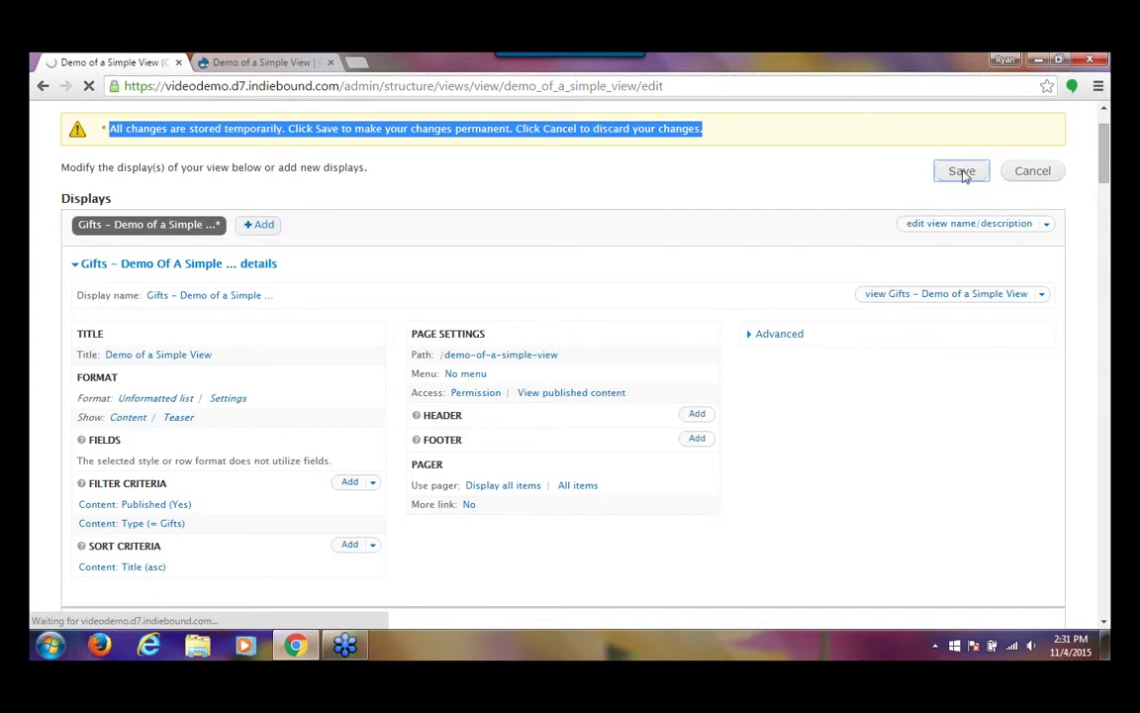
scroll(1098, 388, "down", 5)
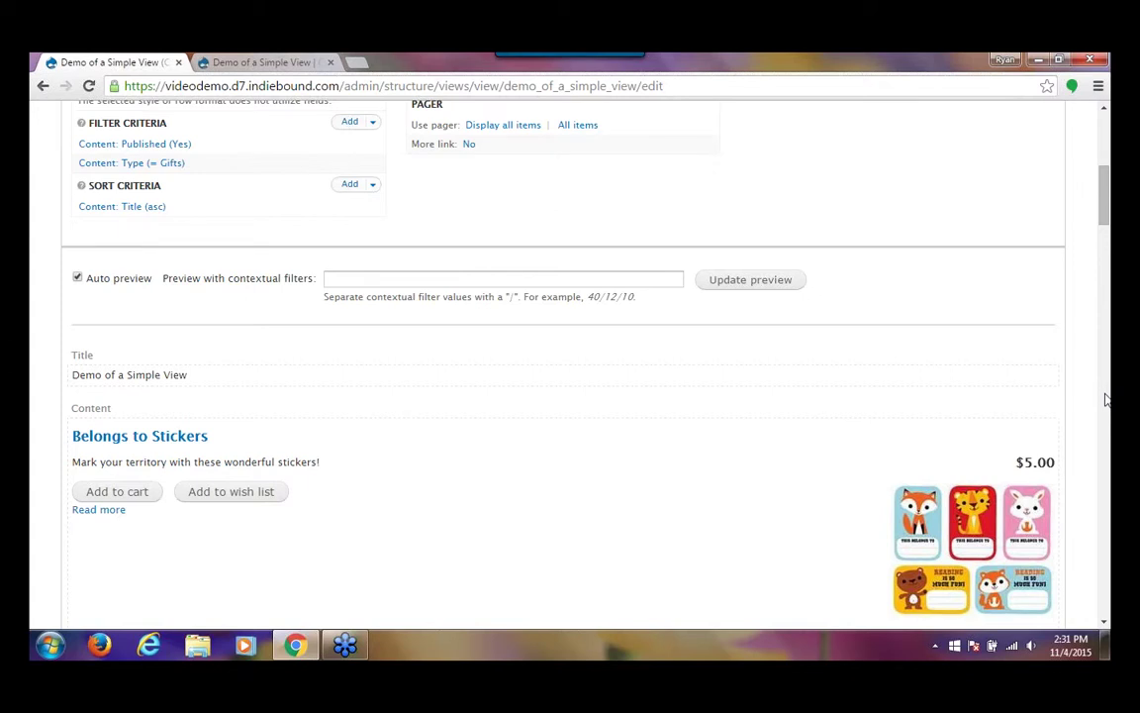
scroll(1107, 398, "down", 10)
scroll(1106, 399, "down", 5)
left_click_drag(1106, 383, 1106, 297)
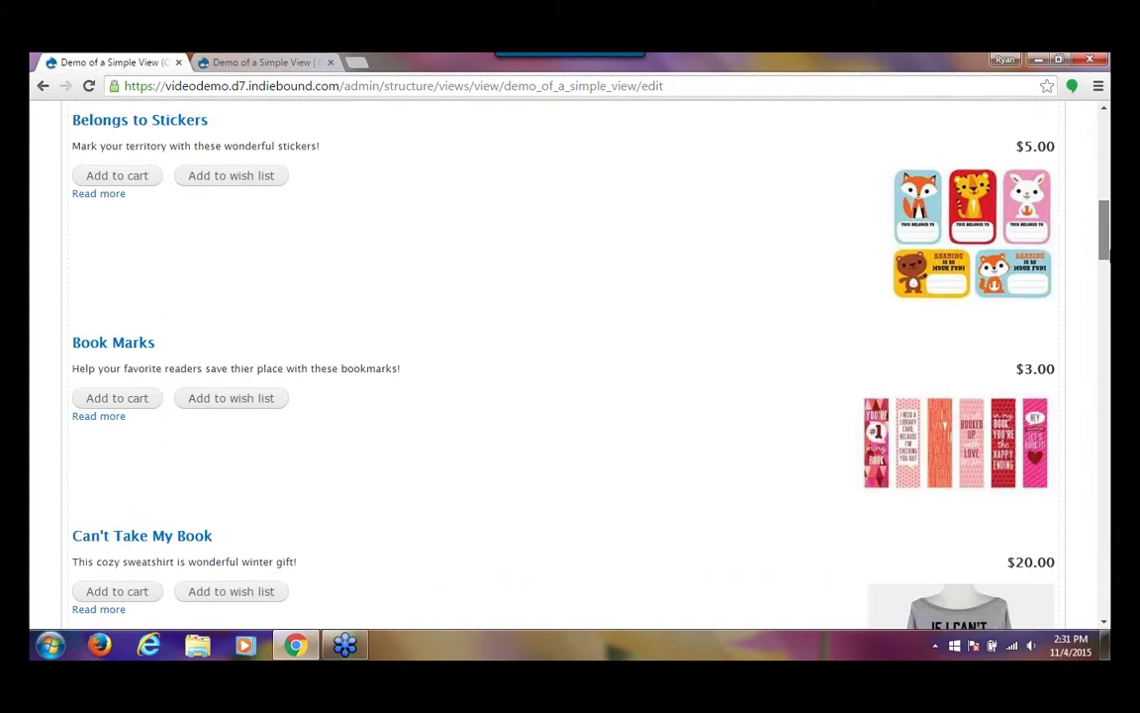
left_click_drag(1106, 229, 1107, 124)
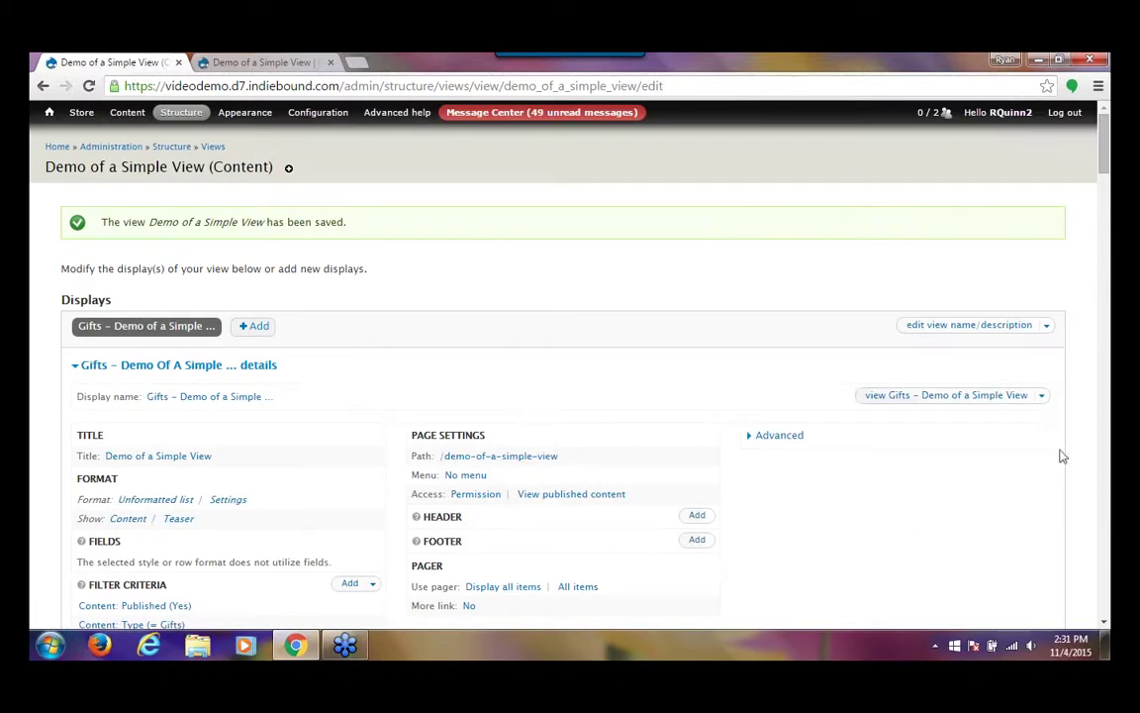
Step: Begin adding a sort criterion to the view and locate Content: Post date among the available criteria
scroll(1086, 598, "down", 5)
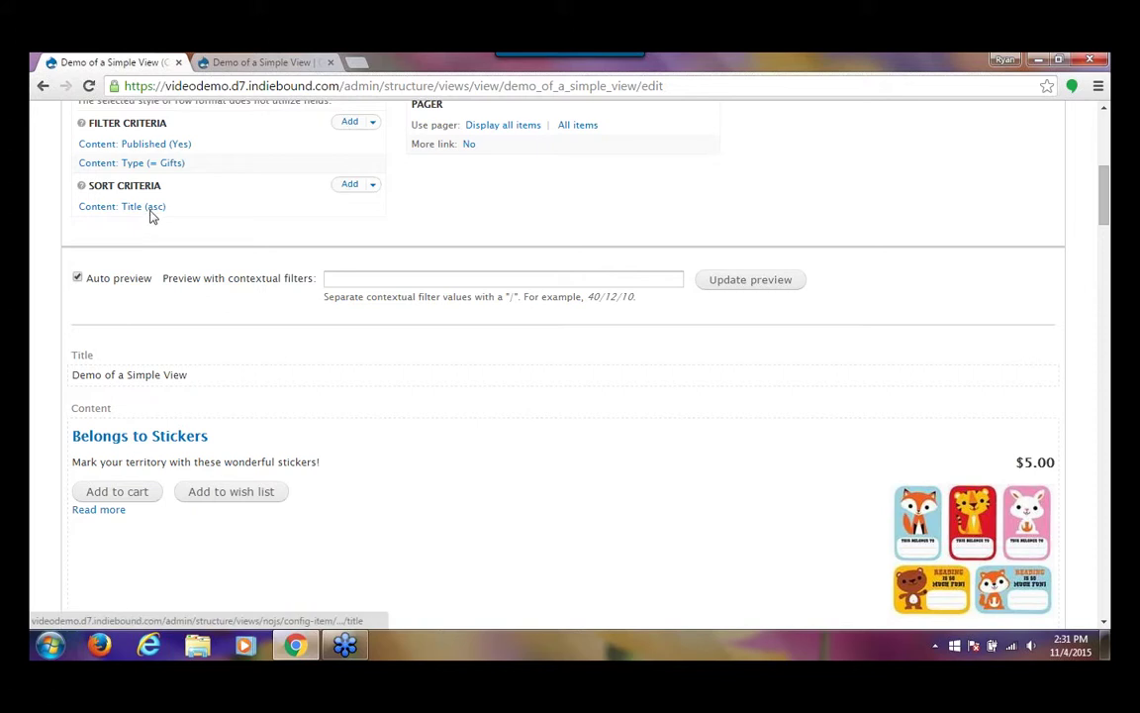
left_click(349, 188)
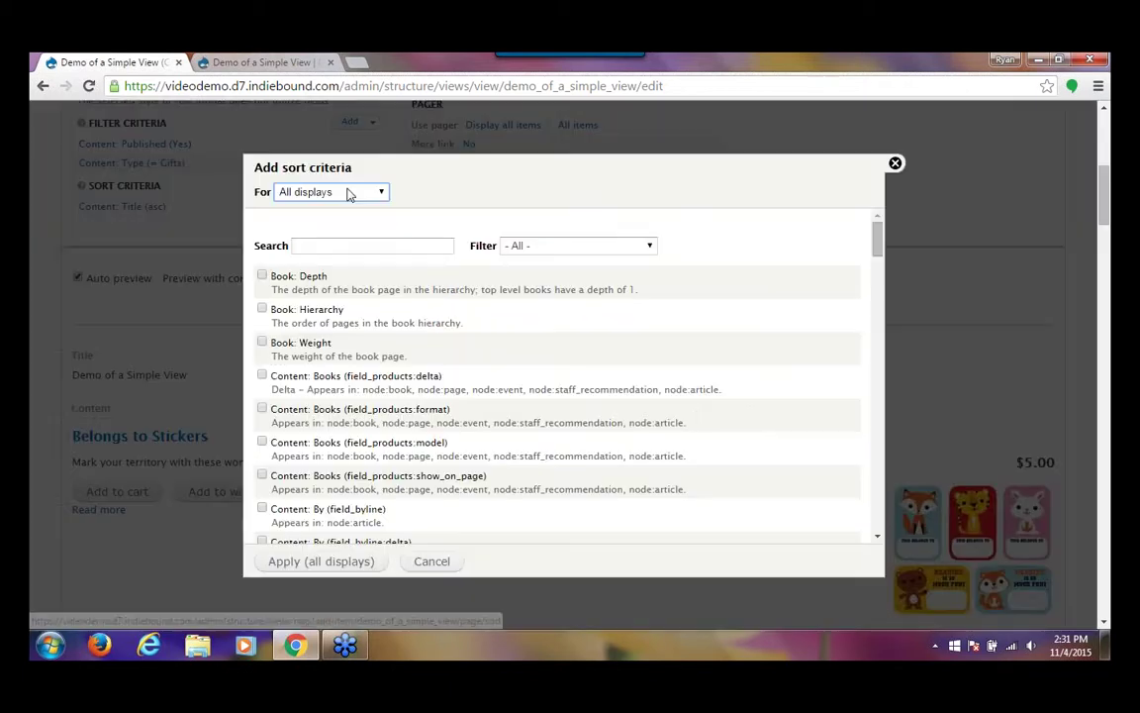
left_click(343, 246)
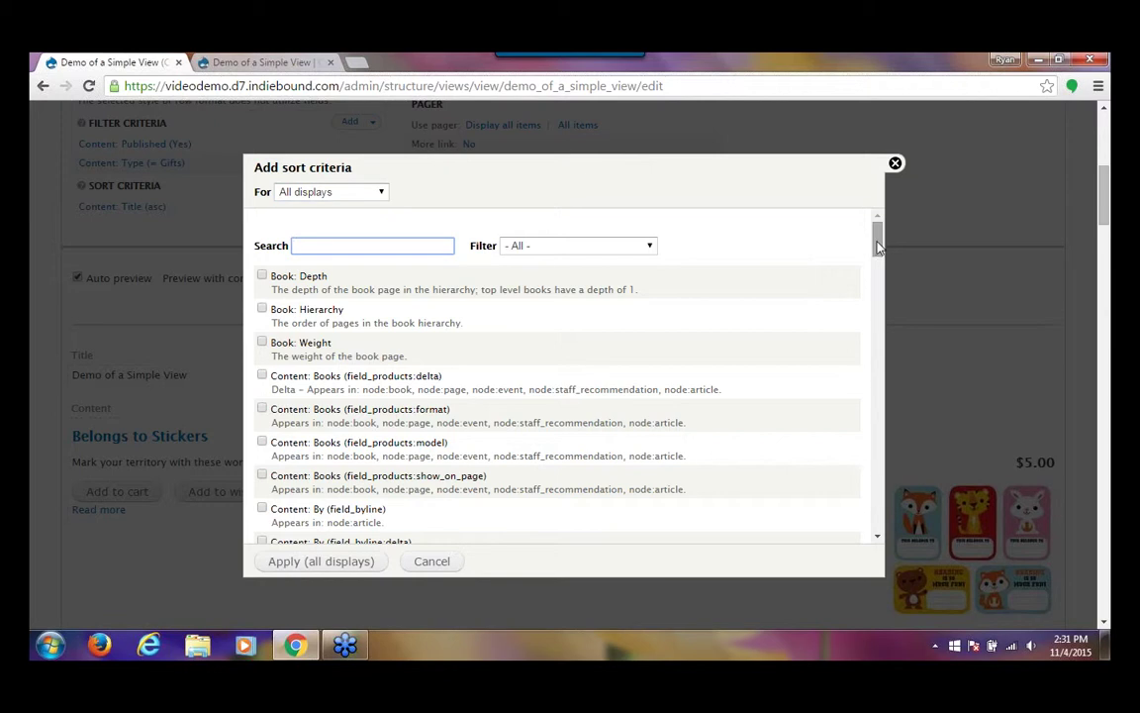
left_click_drag(875, 251, 882, 399)
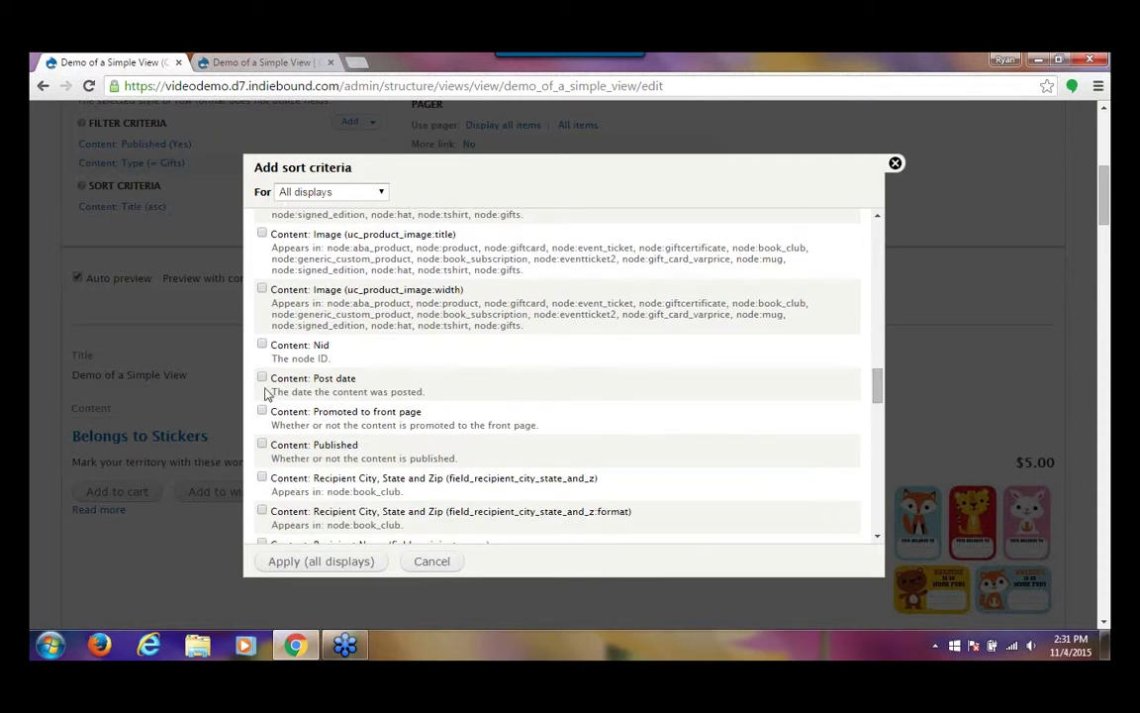
Step: Add Content: Post date as a sort criterion for this page only (override), sorted ascending with Second granularity
left_click(261, 380)
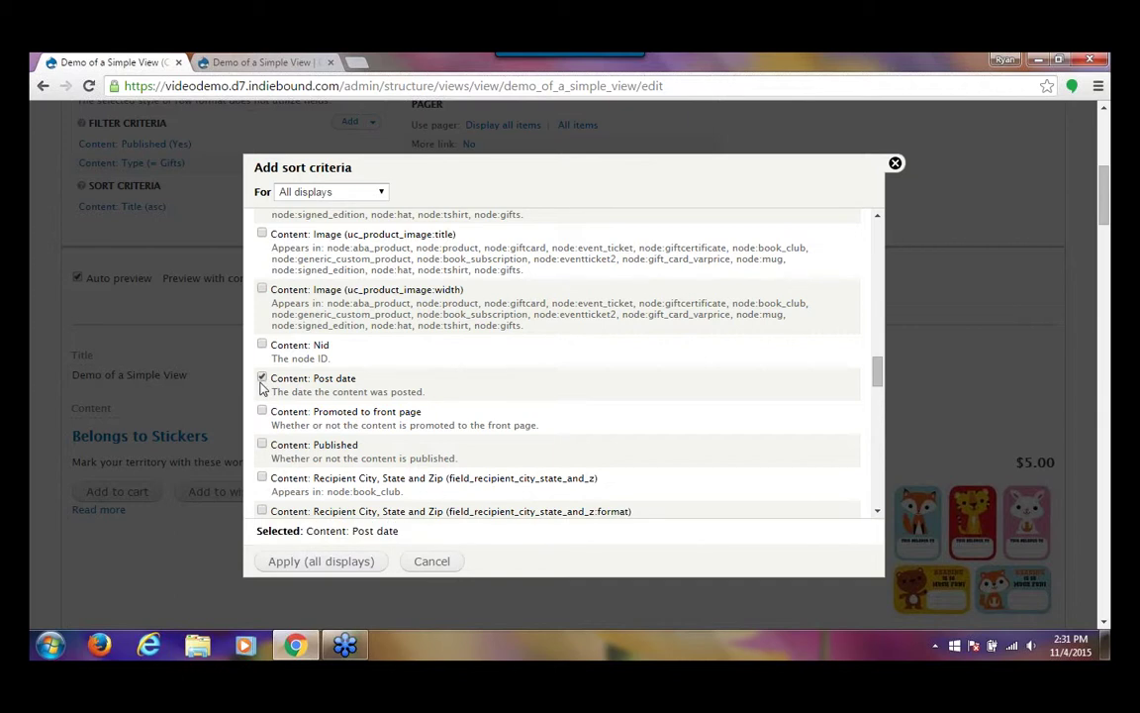
left_click(355, 198)
left_click(344, 220)
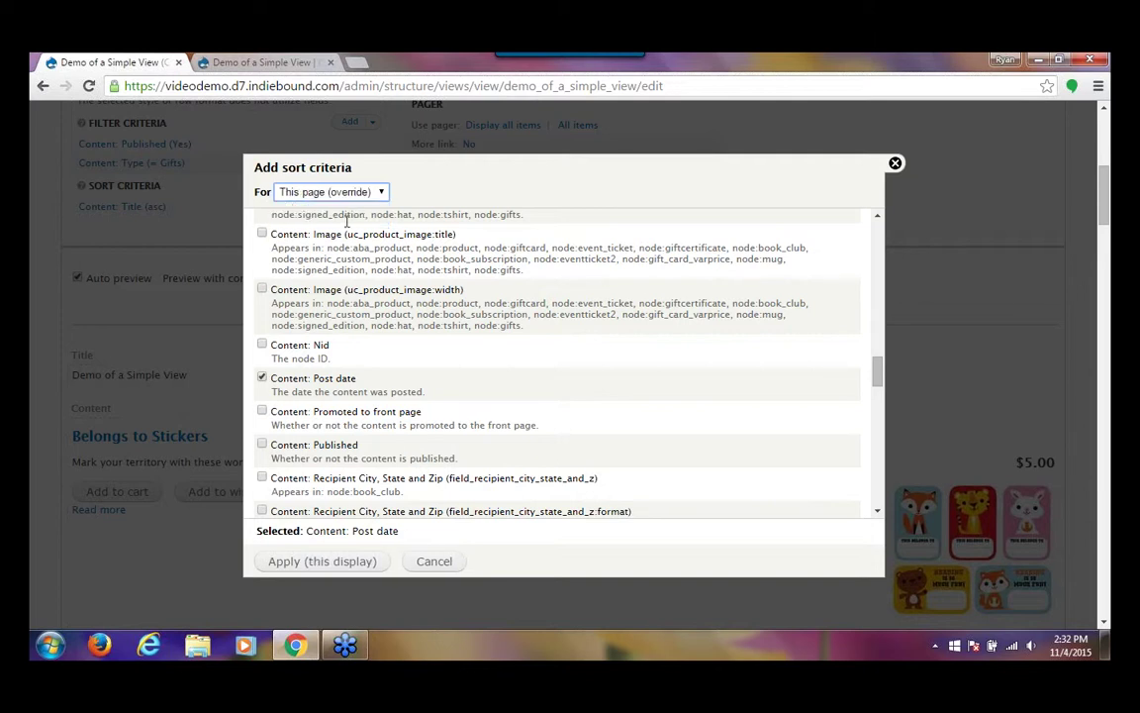
left_click(354, 568)
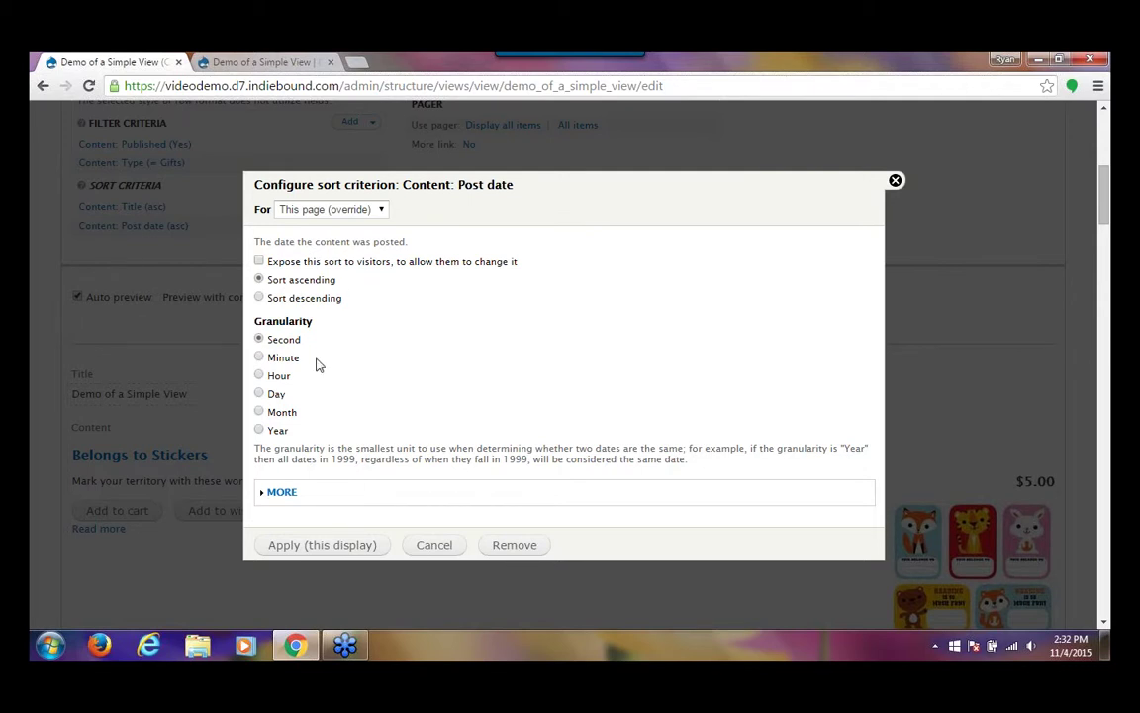
left_click(342, 543)
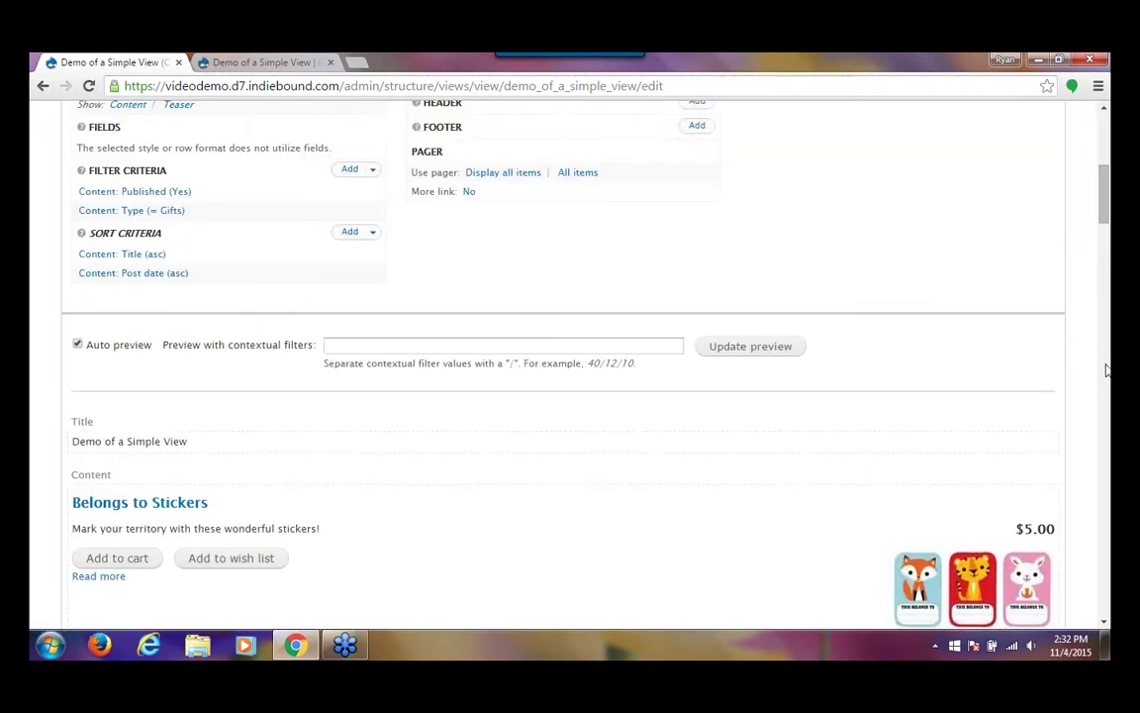
Step: Review the gift listing in the view's preview and save the view
scroll(1105, 366, "down", 5)
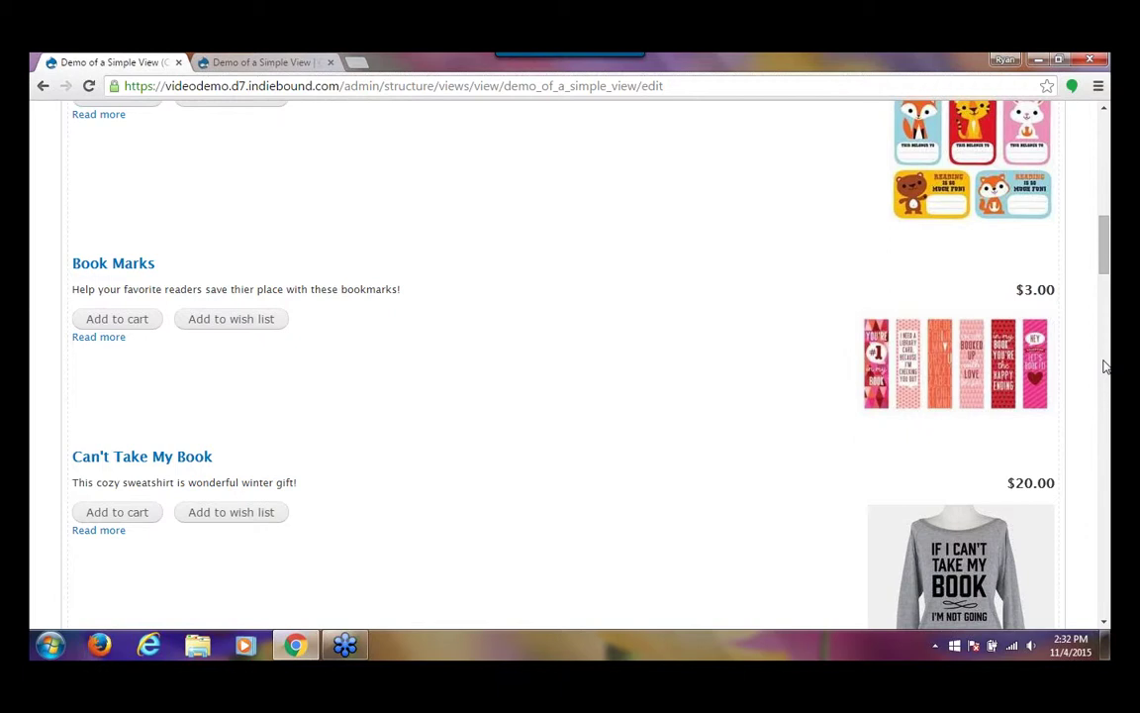
scroll(1105, 366, "down", 5)
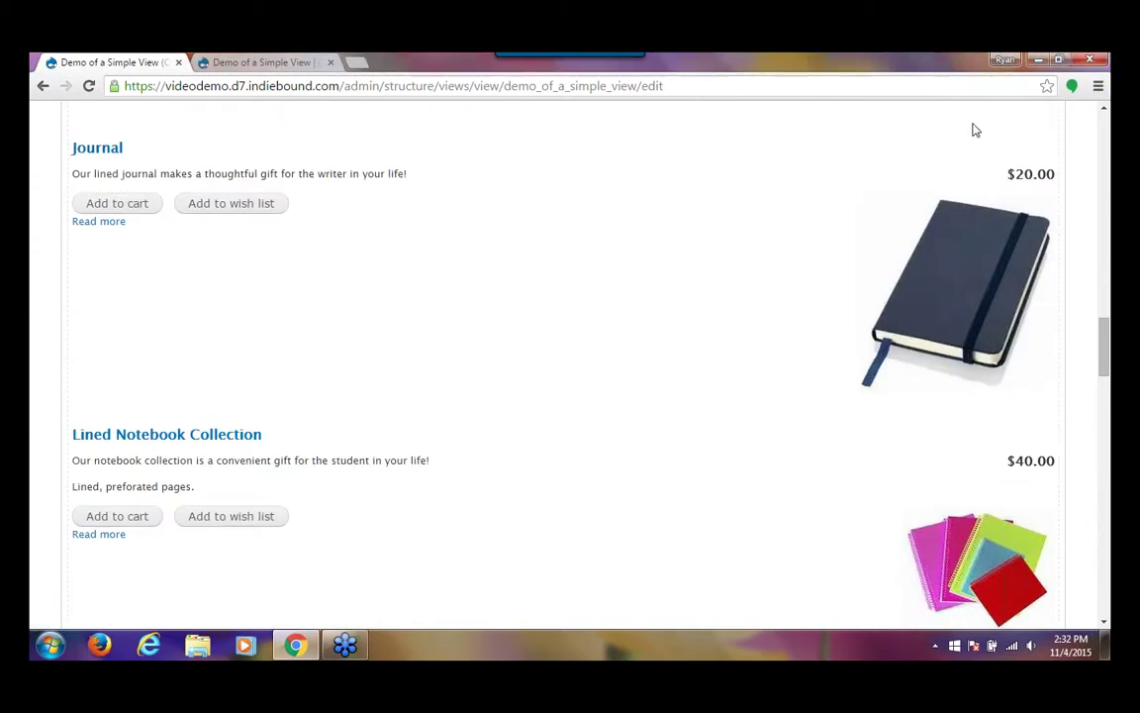
scroll(975, 130, "up", 5)
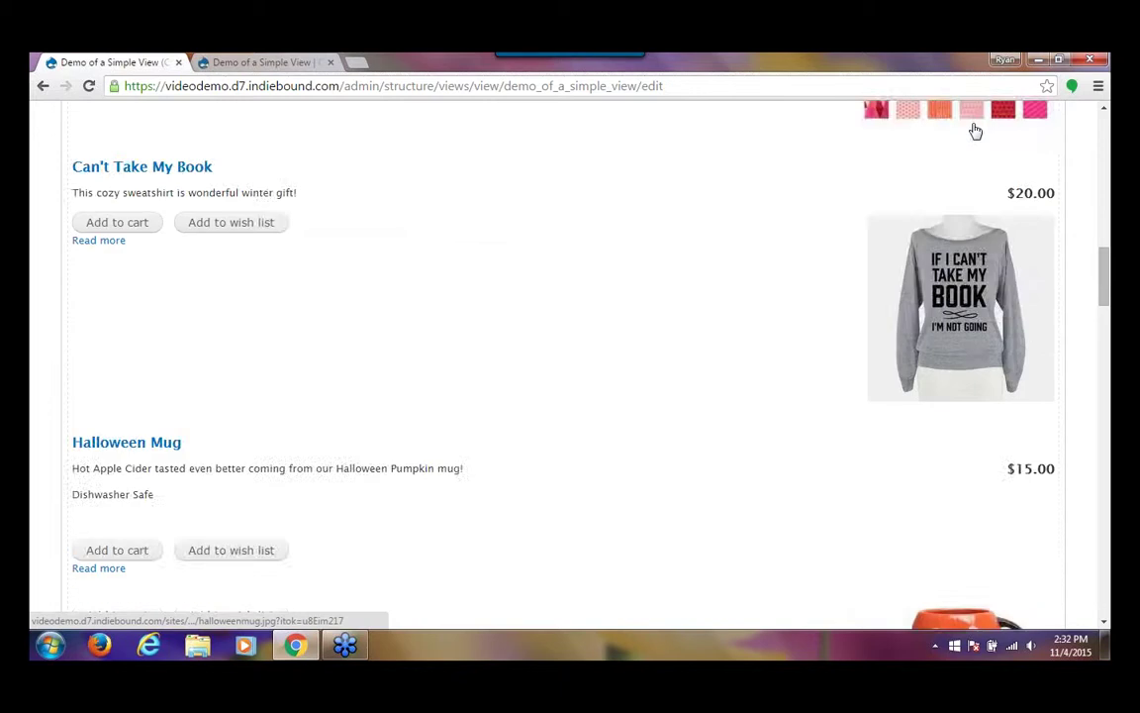
scroll(975, 129, "up", 10)
scroll(975, 133, "up", 2)
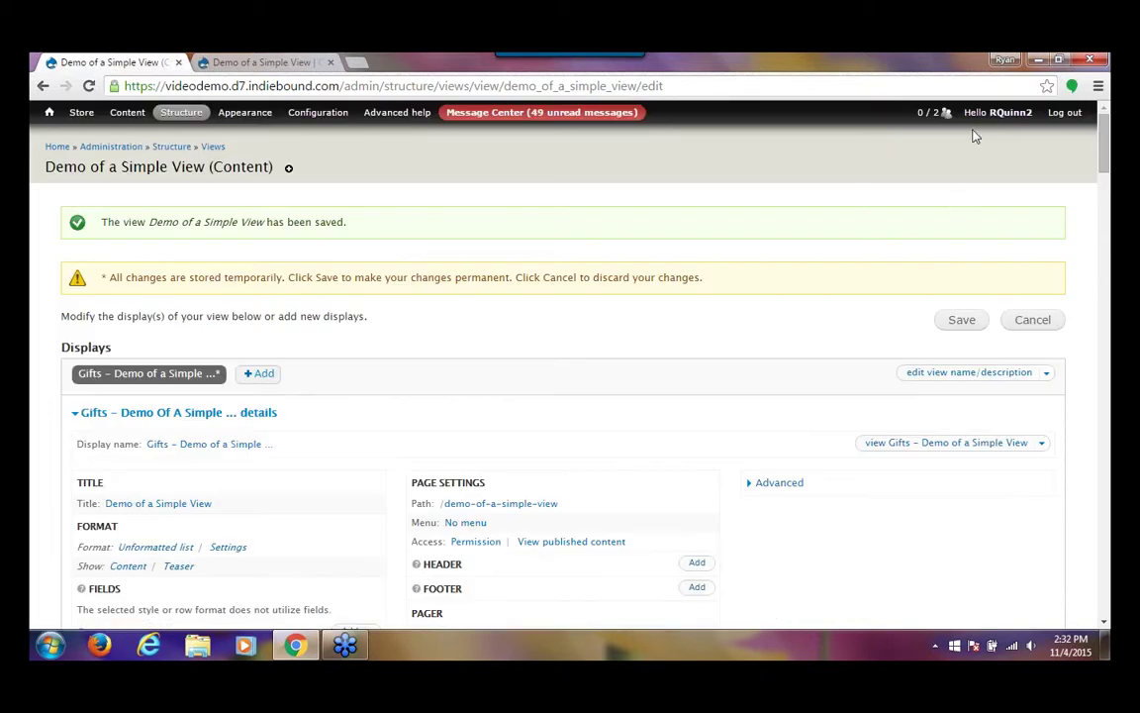
left_click(957, 324)
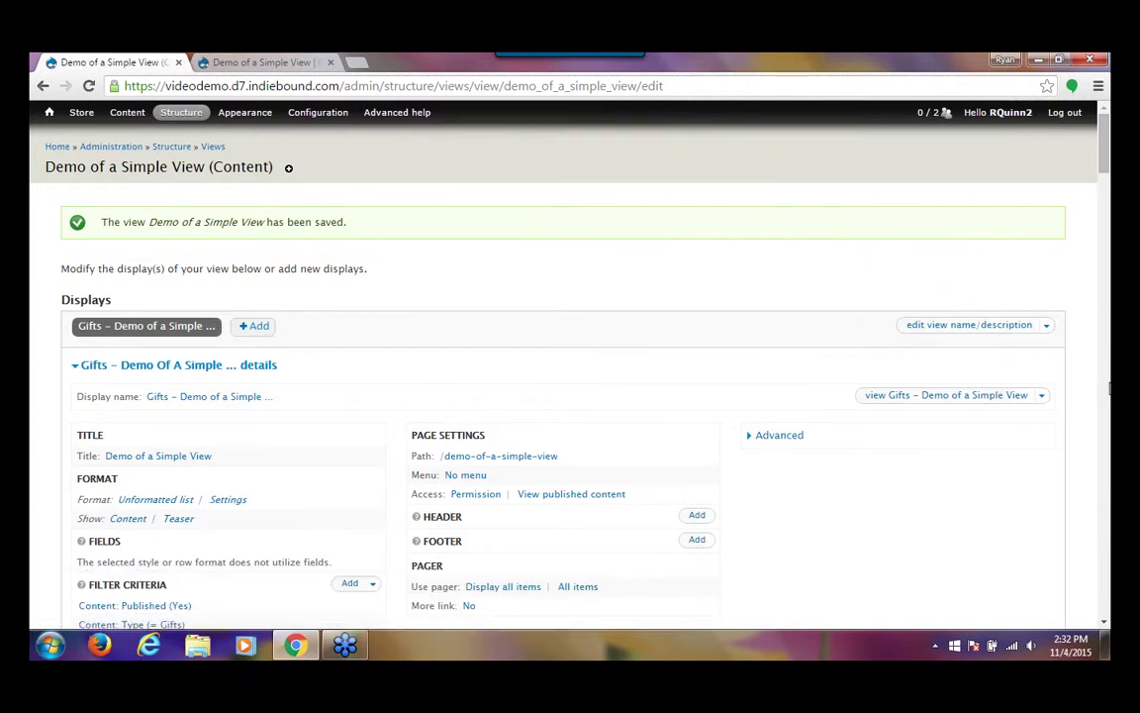
Step: Compare the view's preview with the published demo-of-a-simple-view page and reload that page
scroll(1108, 377, "down", 10)
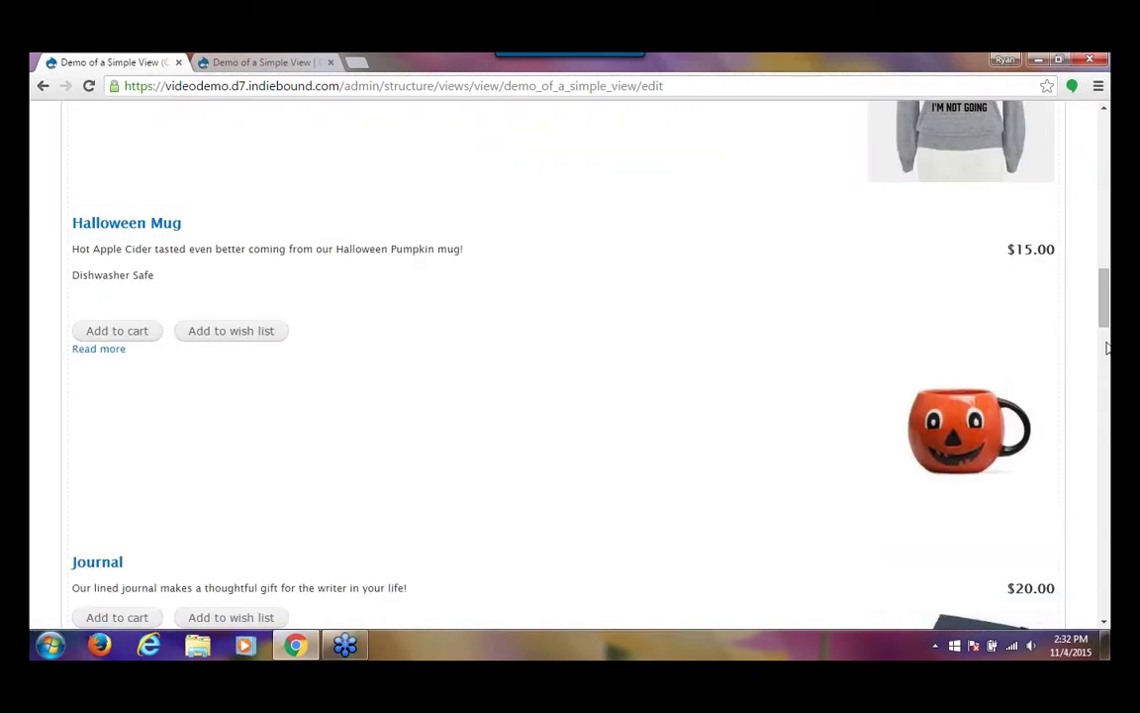
scroll(1108, 361, "down", 8)
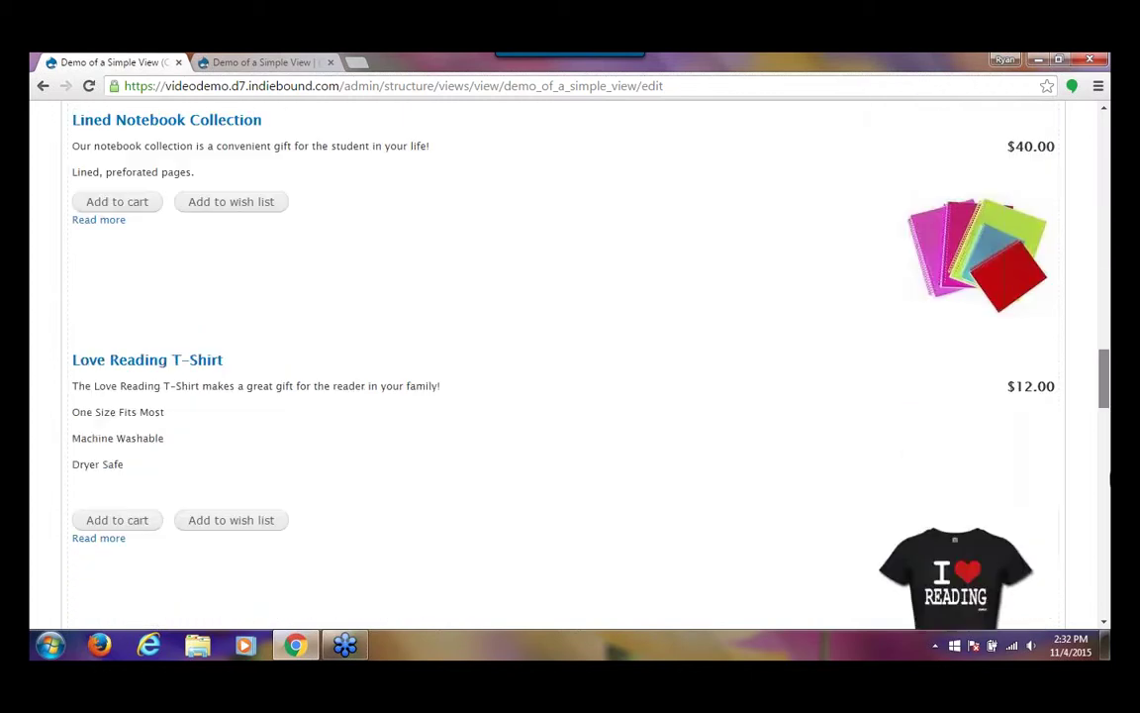
scroll(1108, 396, "up", 20)
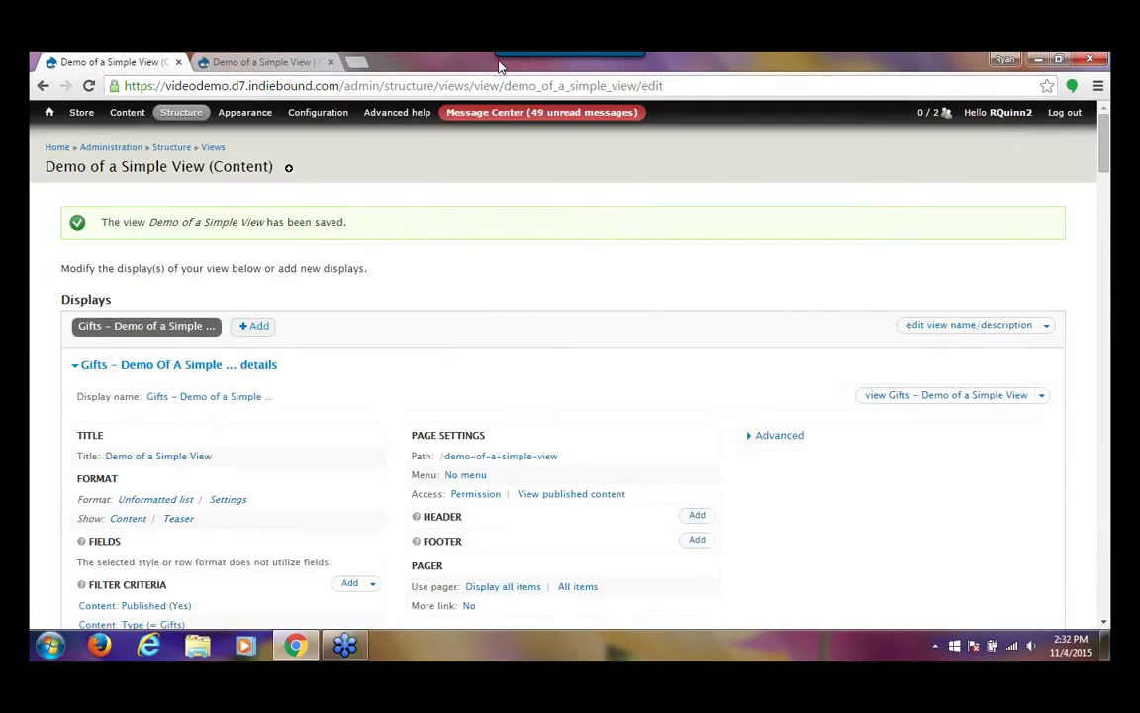
left_click(259, 63)
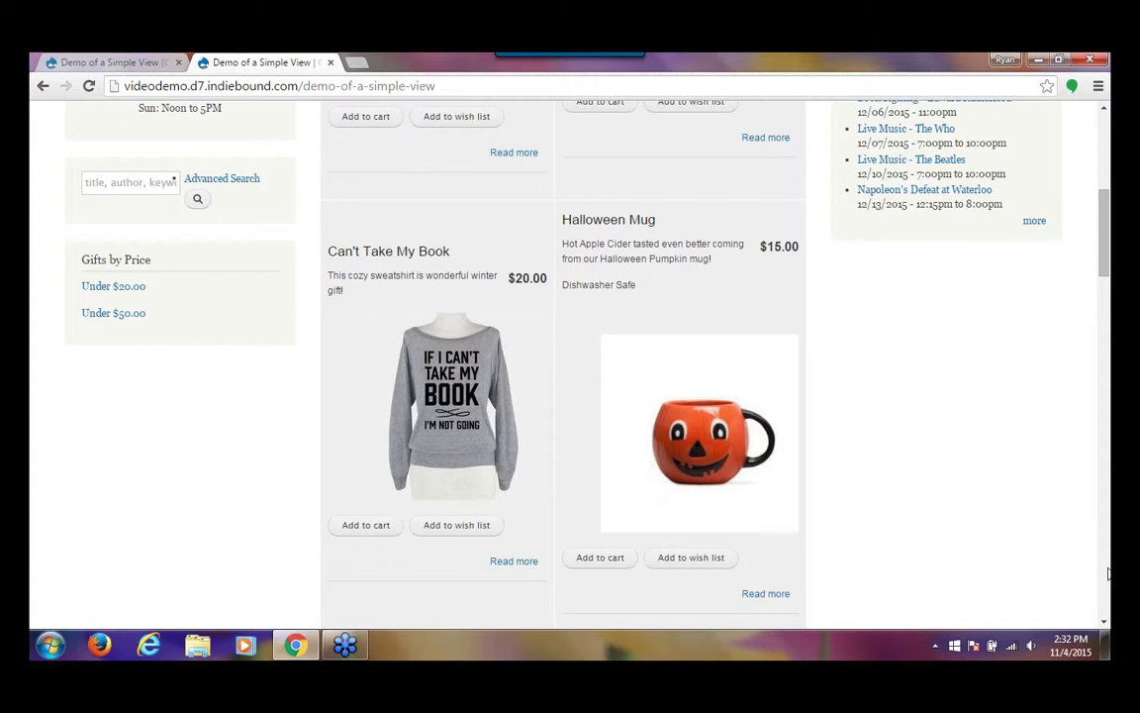
scroll(995, 487, "down", 10)
scroll(996, 487, "up", 10)
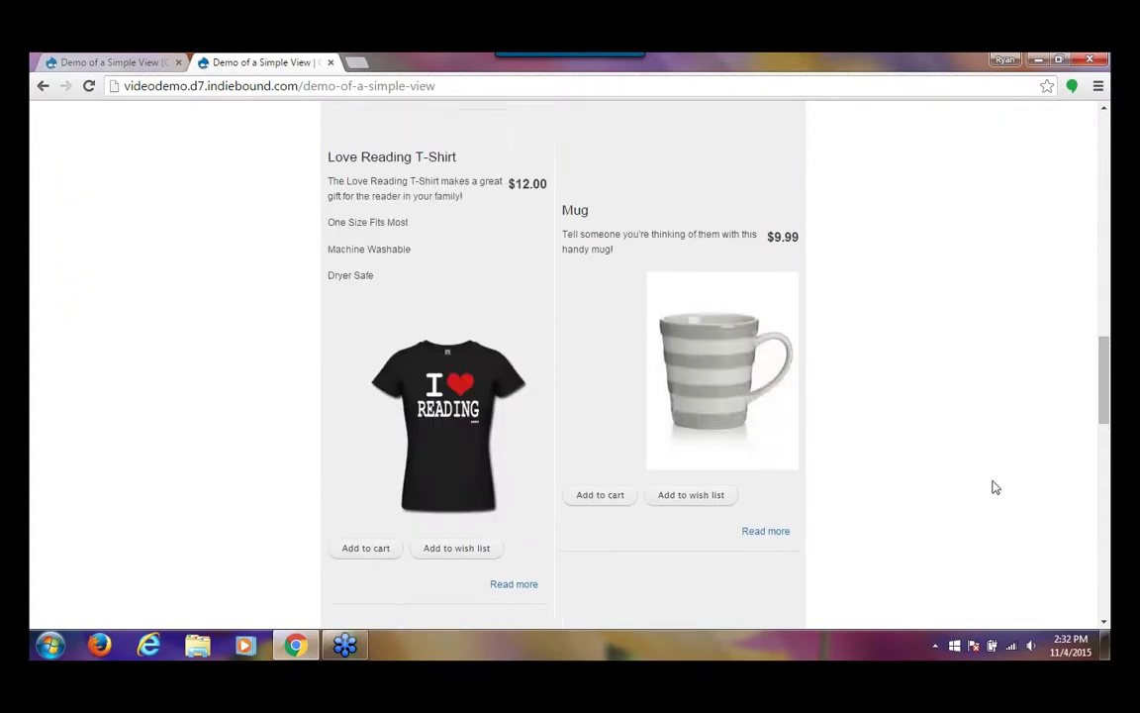
scroll(996, 487, "up", 5)
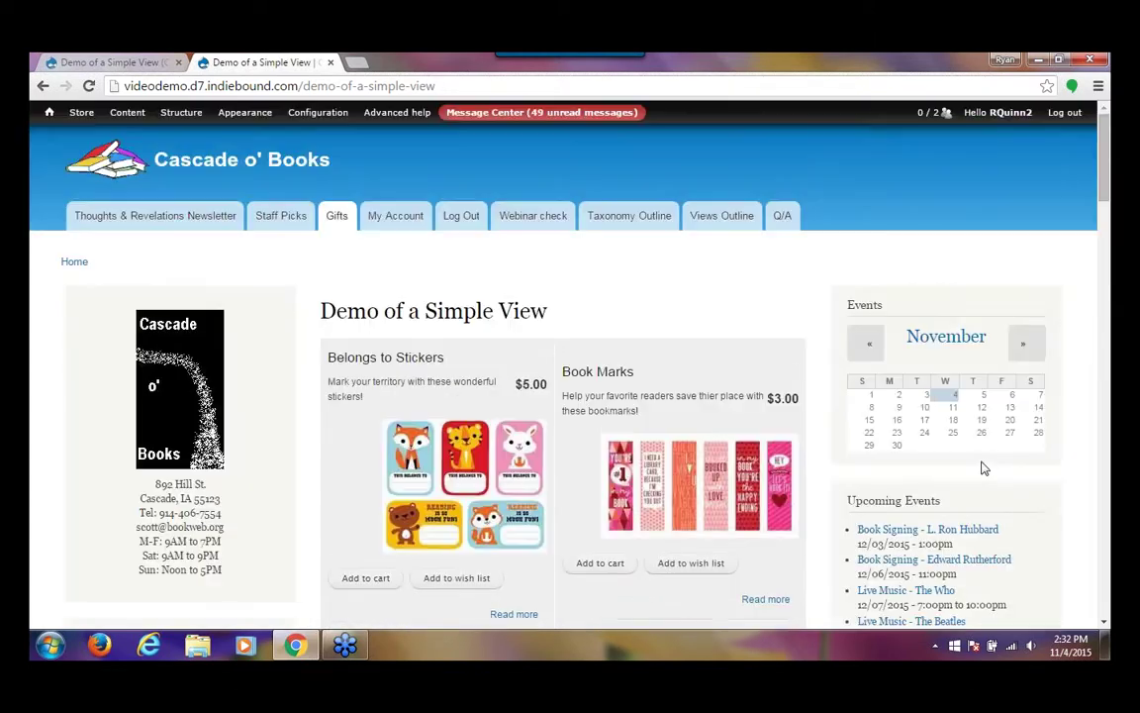
left_click(651, 86)
key("Return")
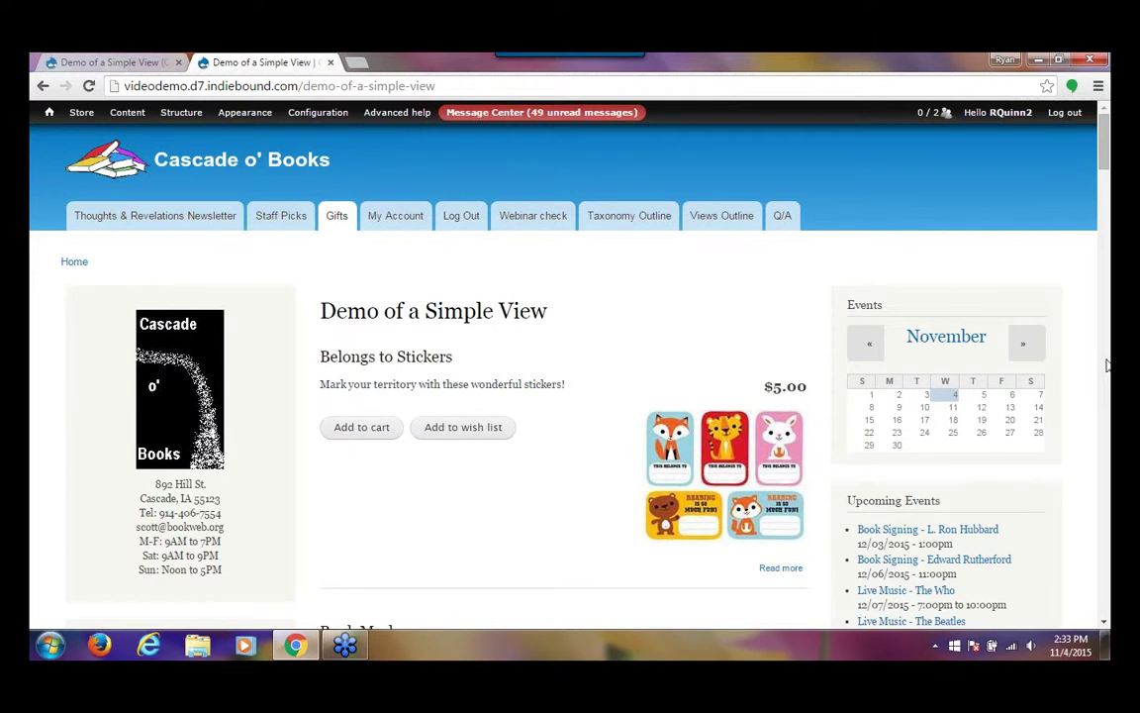
Step: Examine the order and layout of the gift items on the reloaded Demo of a Simple View page
scroll(1072, 365, "down", 5)
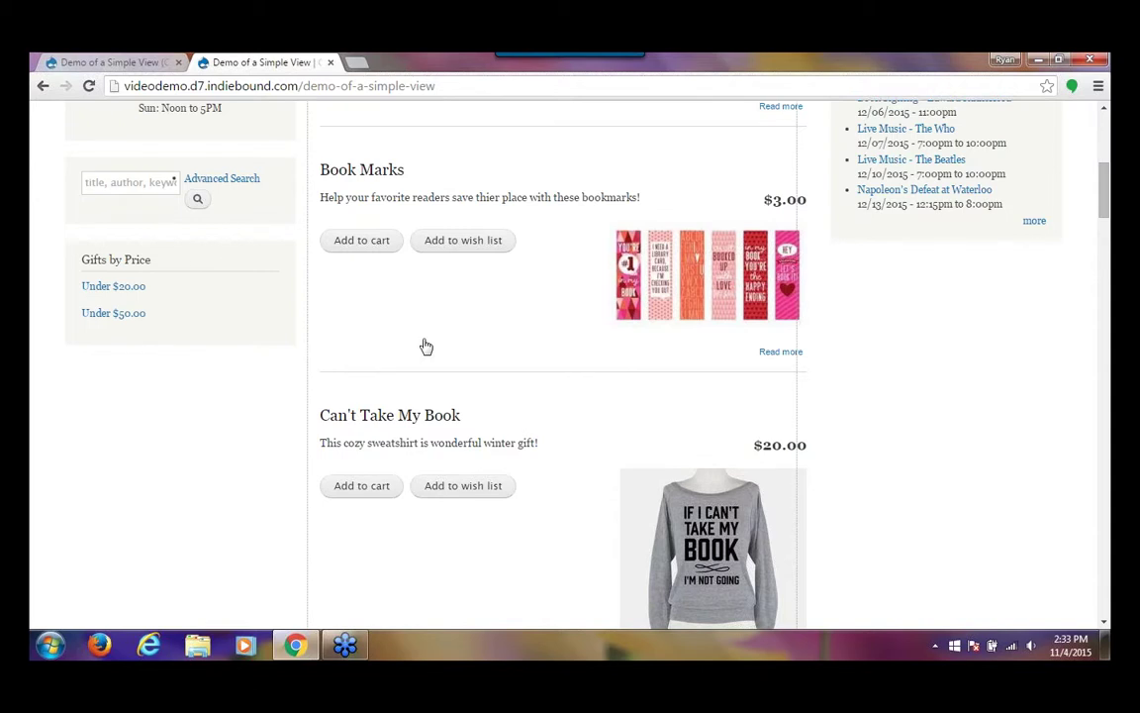
left_click(113, 66)
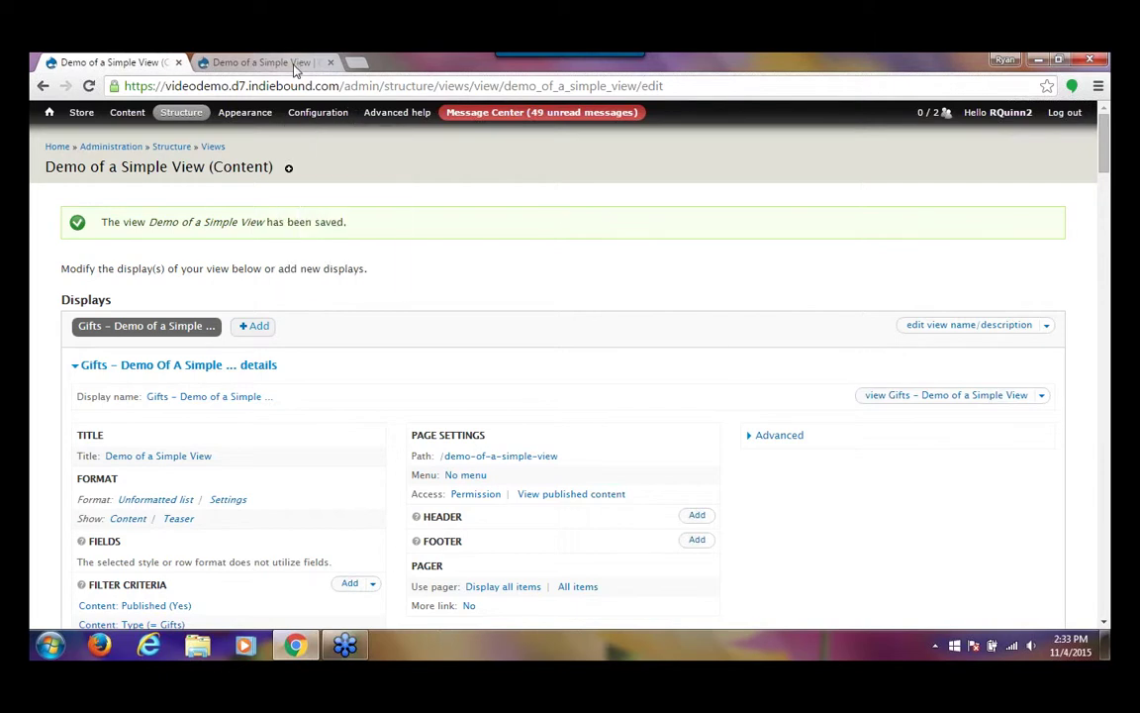
left_click(267, 62)
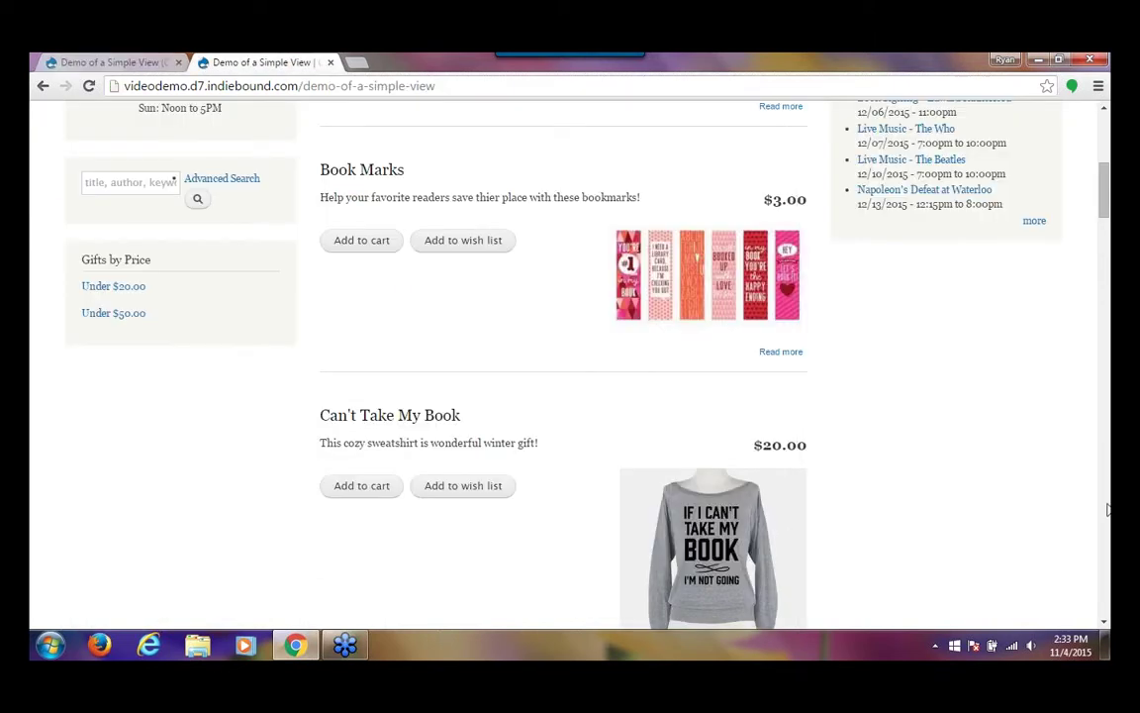
left_click(1106, 508)
left_click(1105, 509)
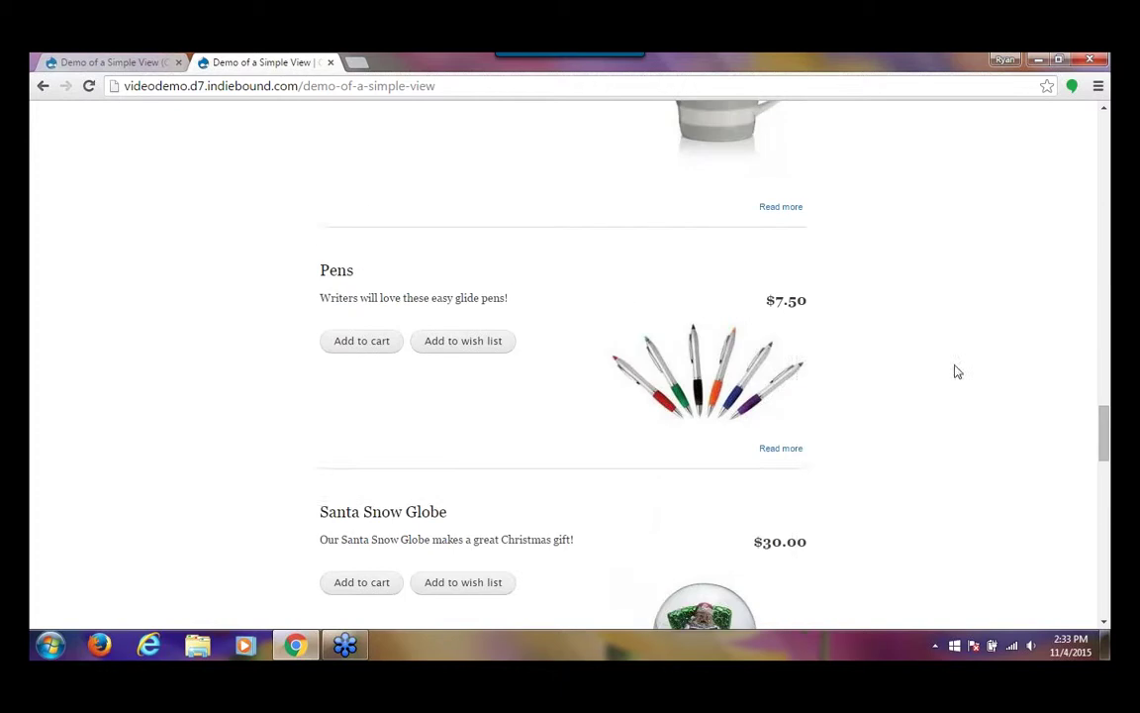
left_click(552, 89)
left_click(399, 175)
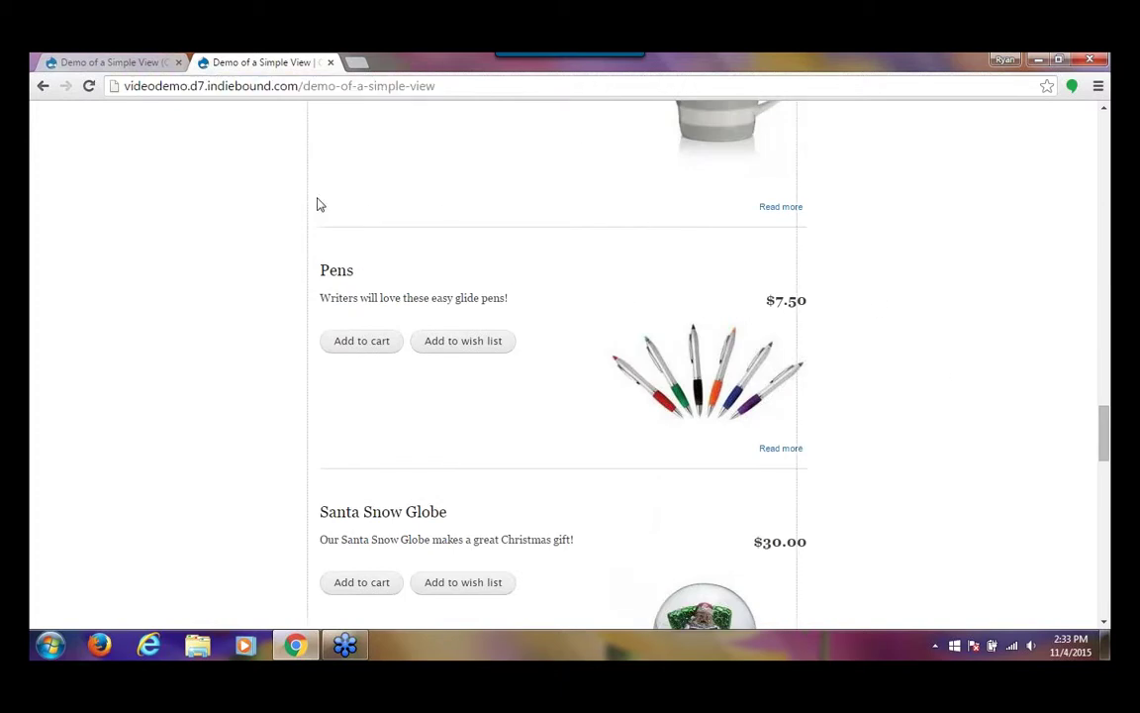
scroll(222, 220, "up", 12)
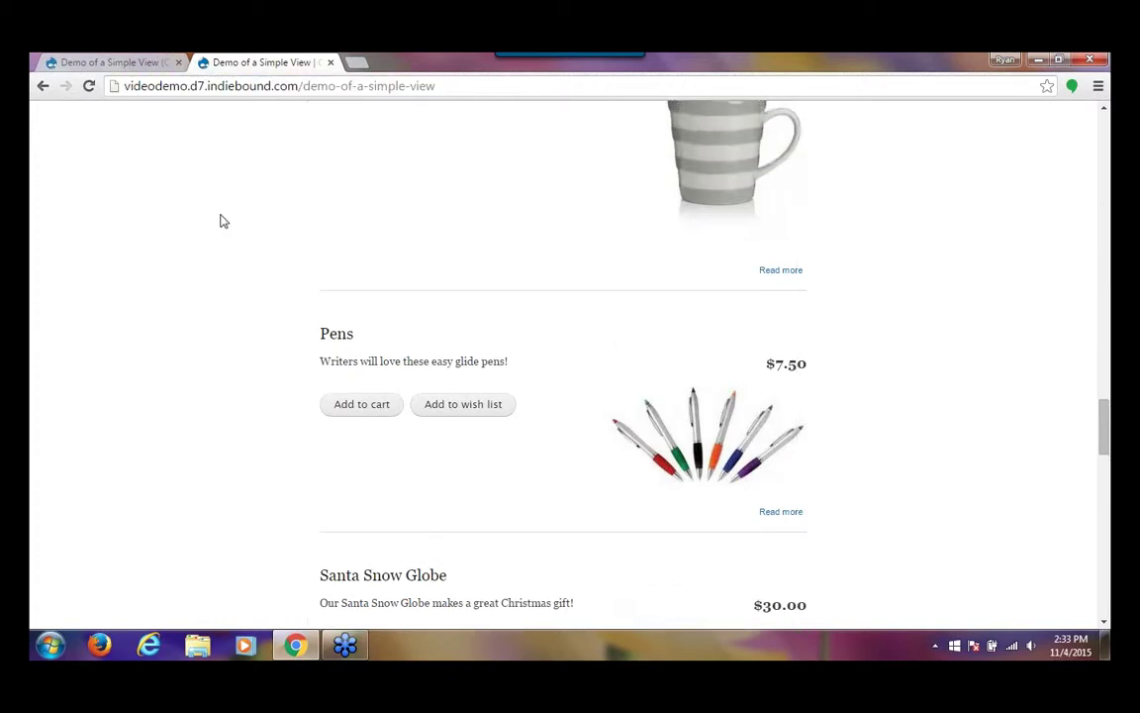
scroll(223, 221, "up", 10)
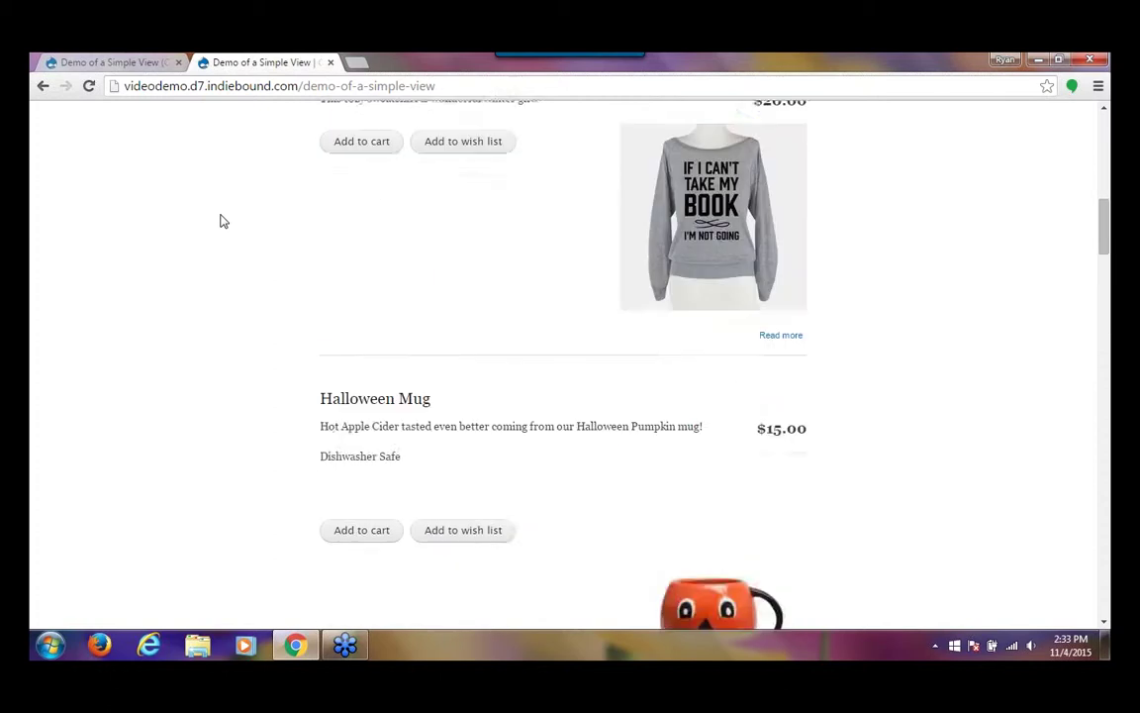
scroll(222, 221, "up", 5)
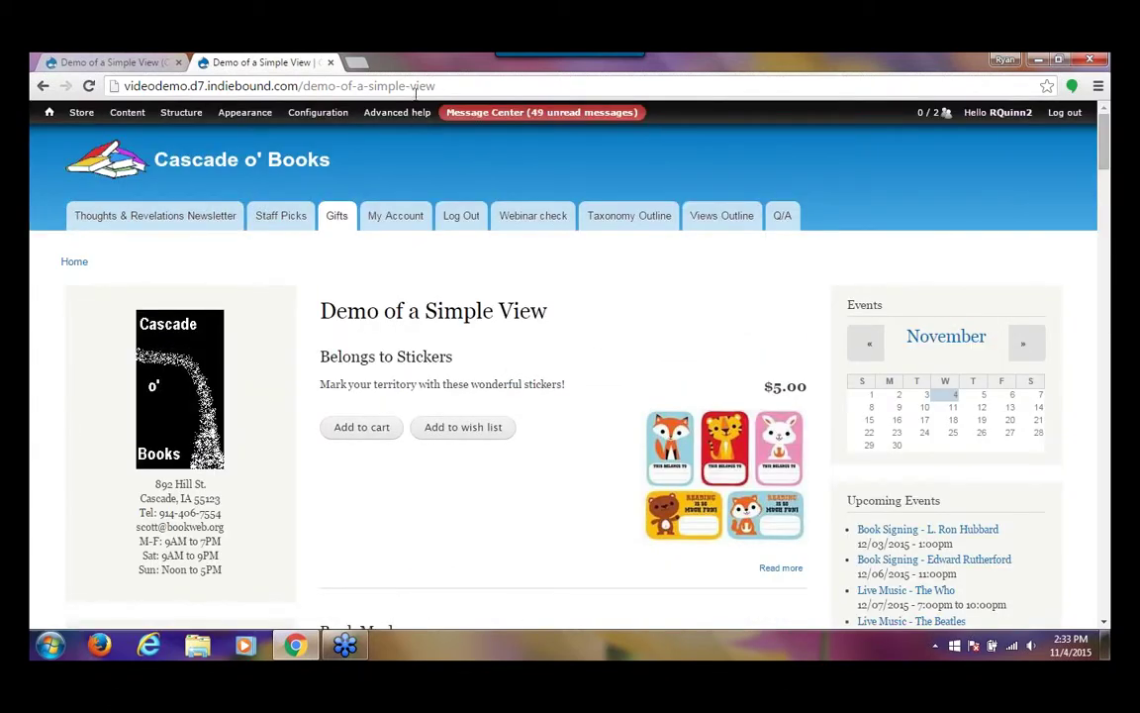
Step: Look through the Gifts page from the site's main navigation and visit the store's home page
mouse_move(175, 117)
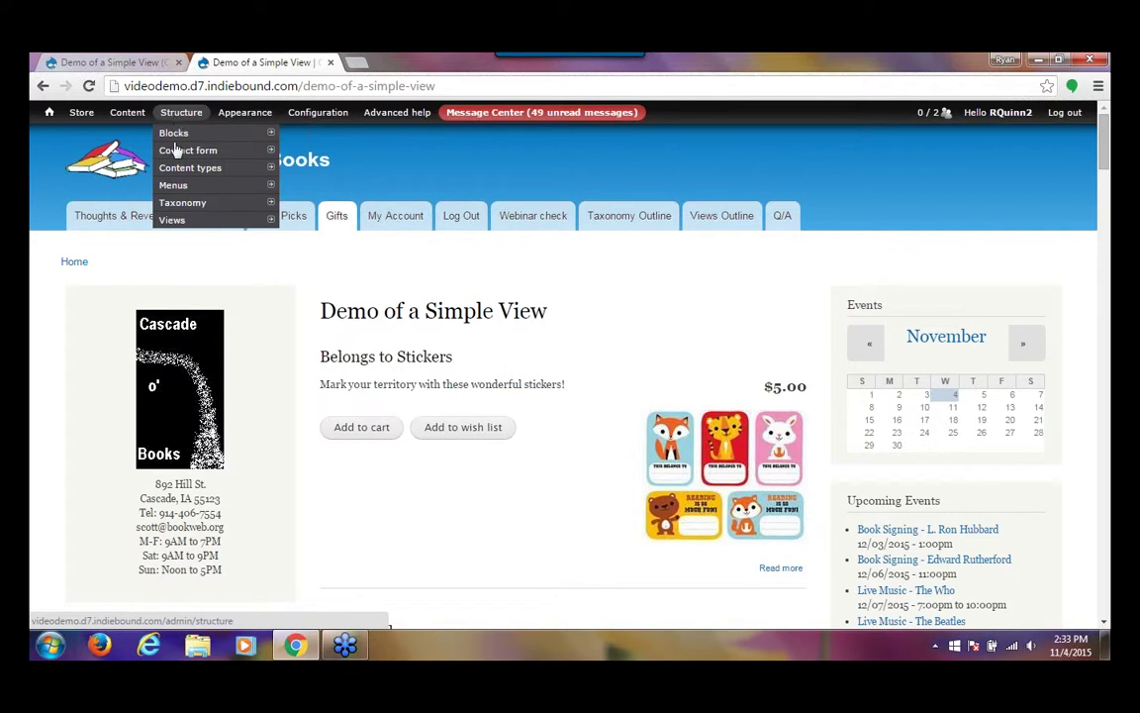
mouse_move(201, 185)
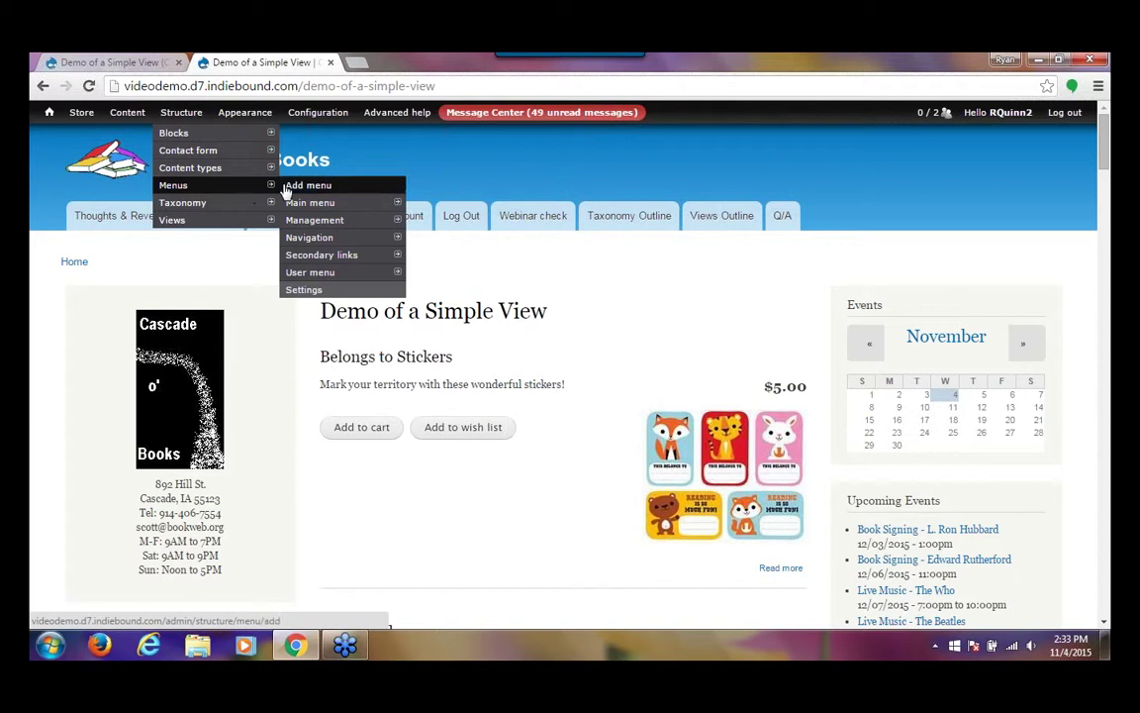
mouse_move(308, 223)
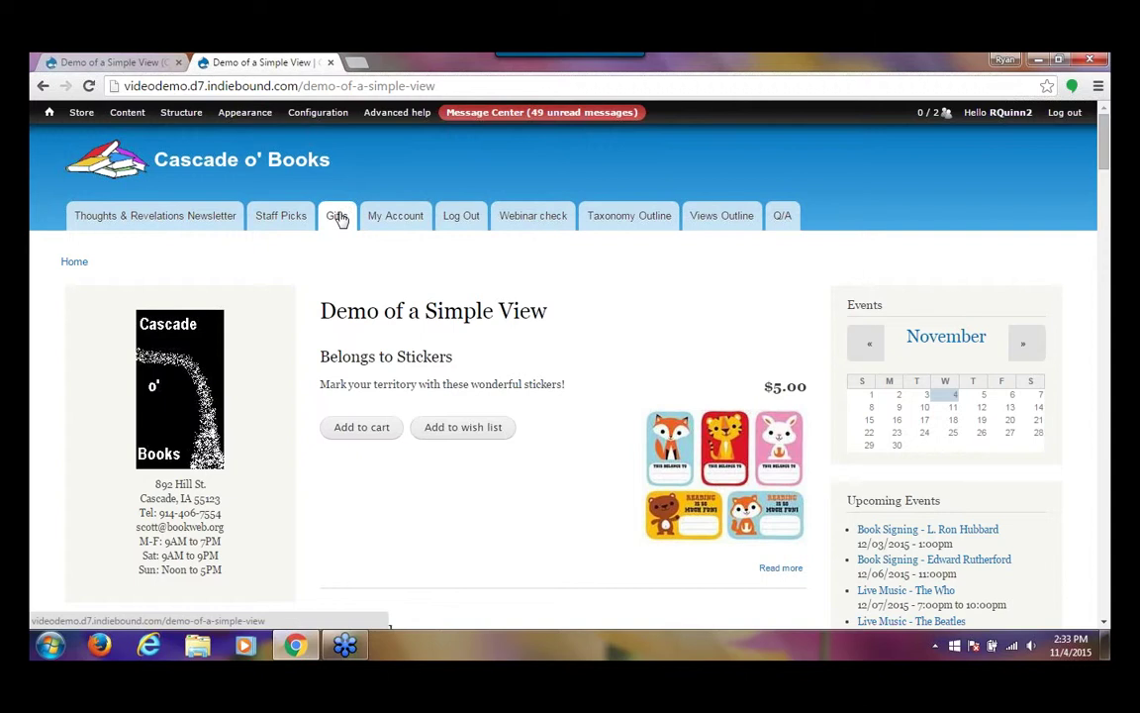
left_click(339, 217)
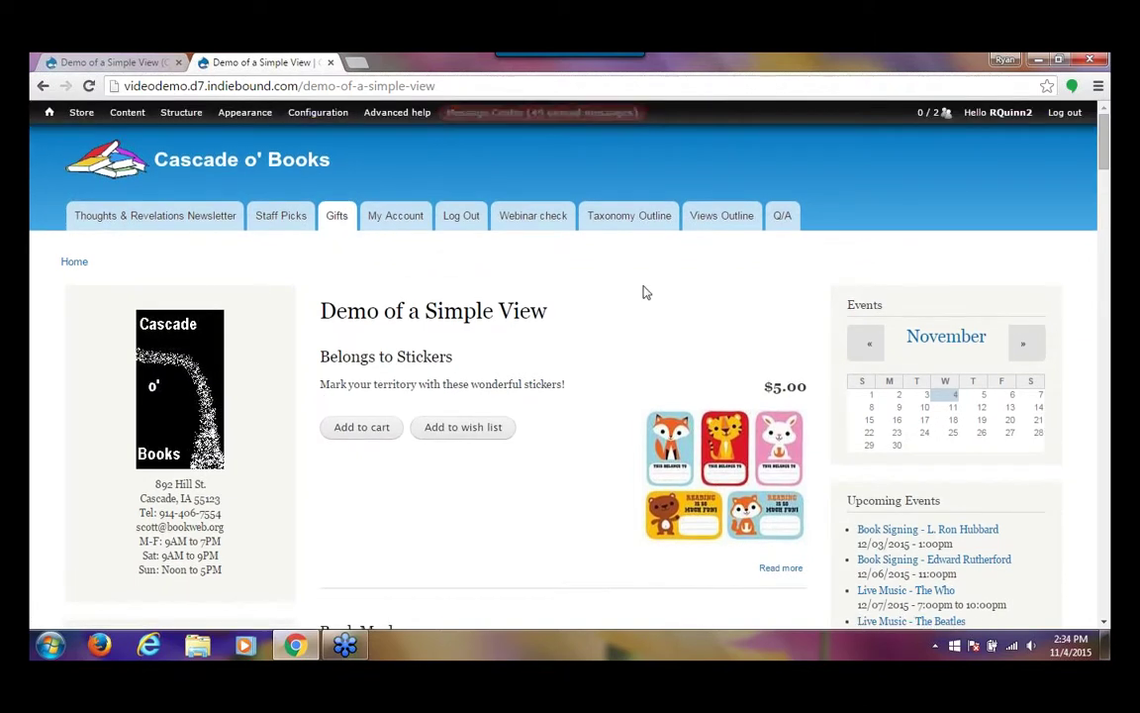
scroll(1104, 373, "down", 10)
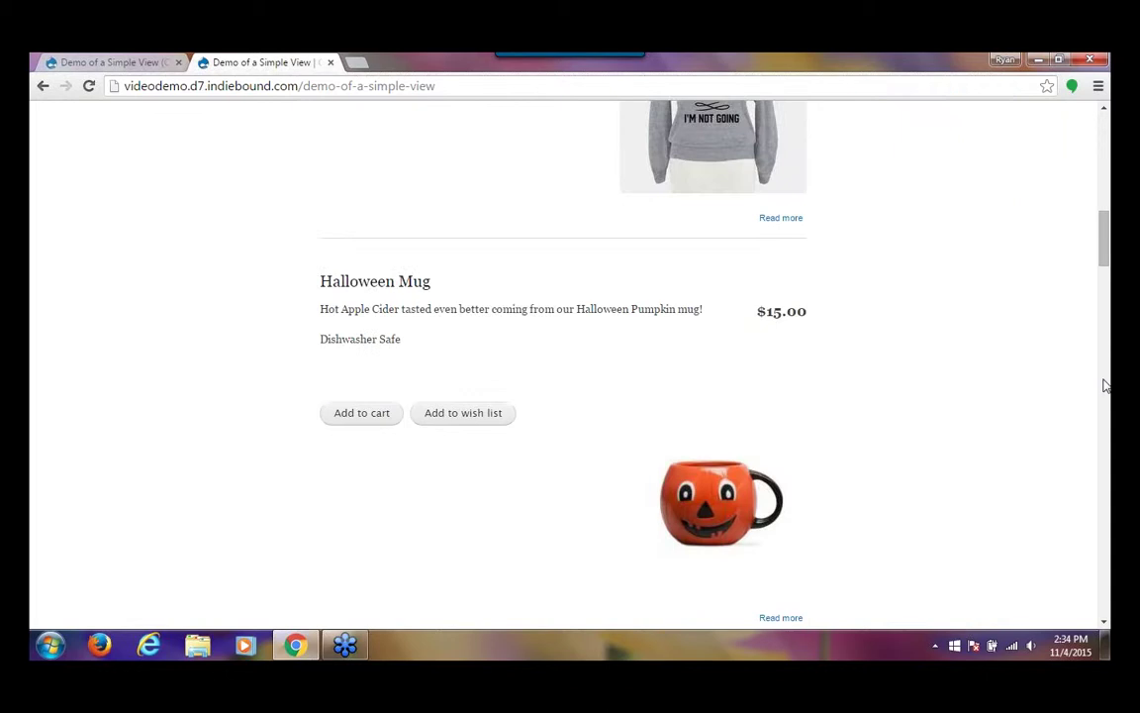
scroll(1106, 388, "down", 5)
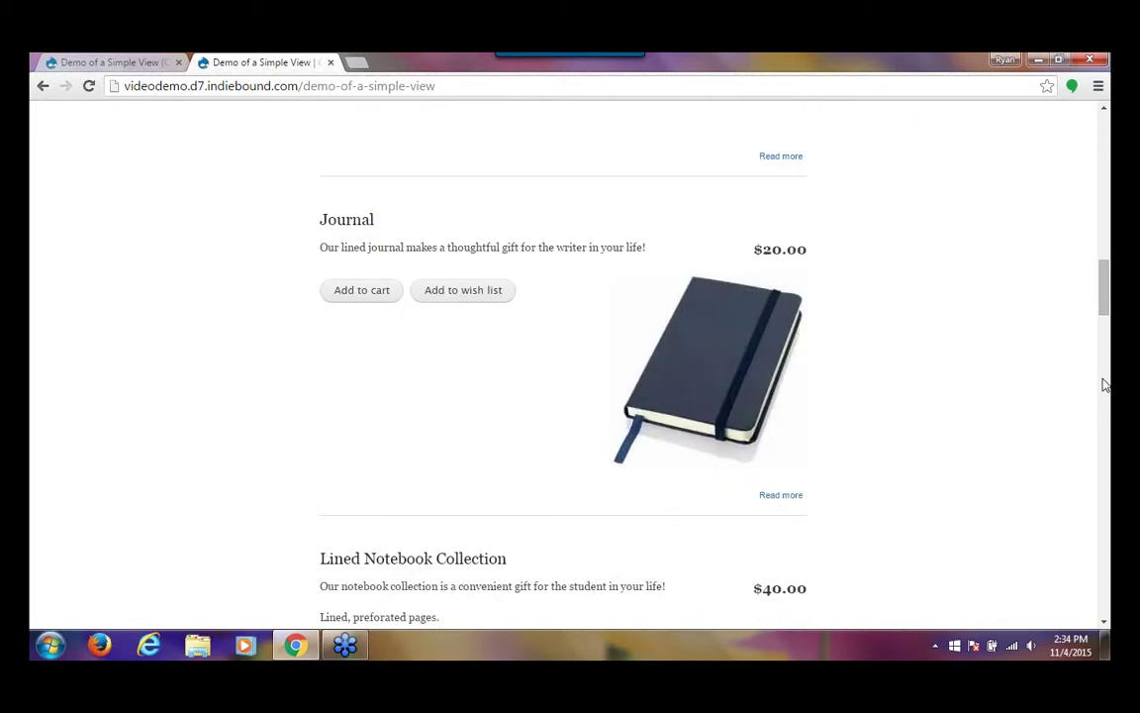
left_click_drag(1102, 326, 1102, 150)
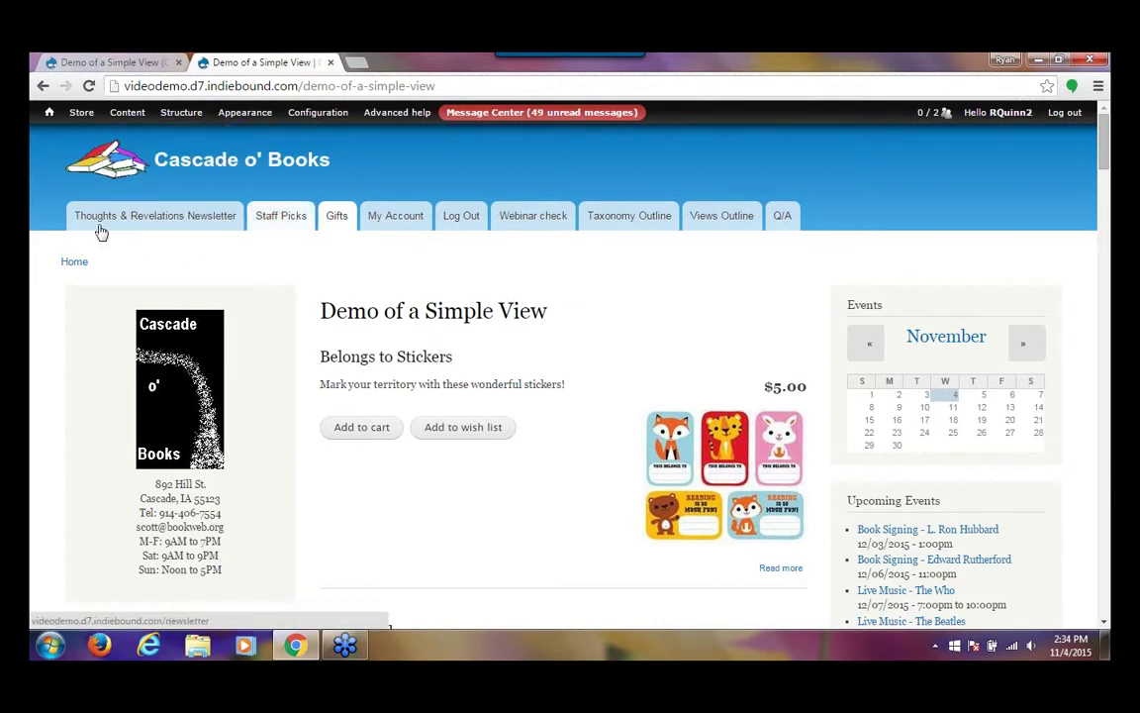
left_click(70, 264)
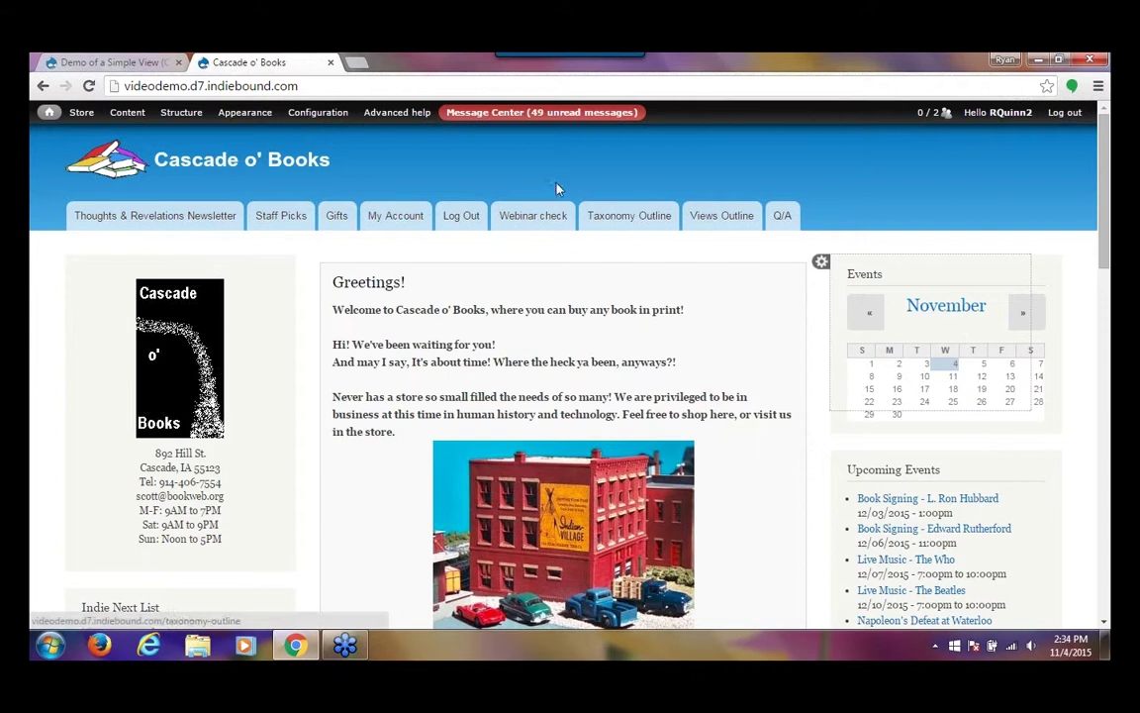
Step: Return to the view's edit page and add a Block display to the Demo of a Simple View view
left_click(140, 66)
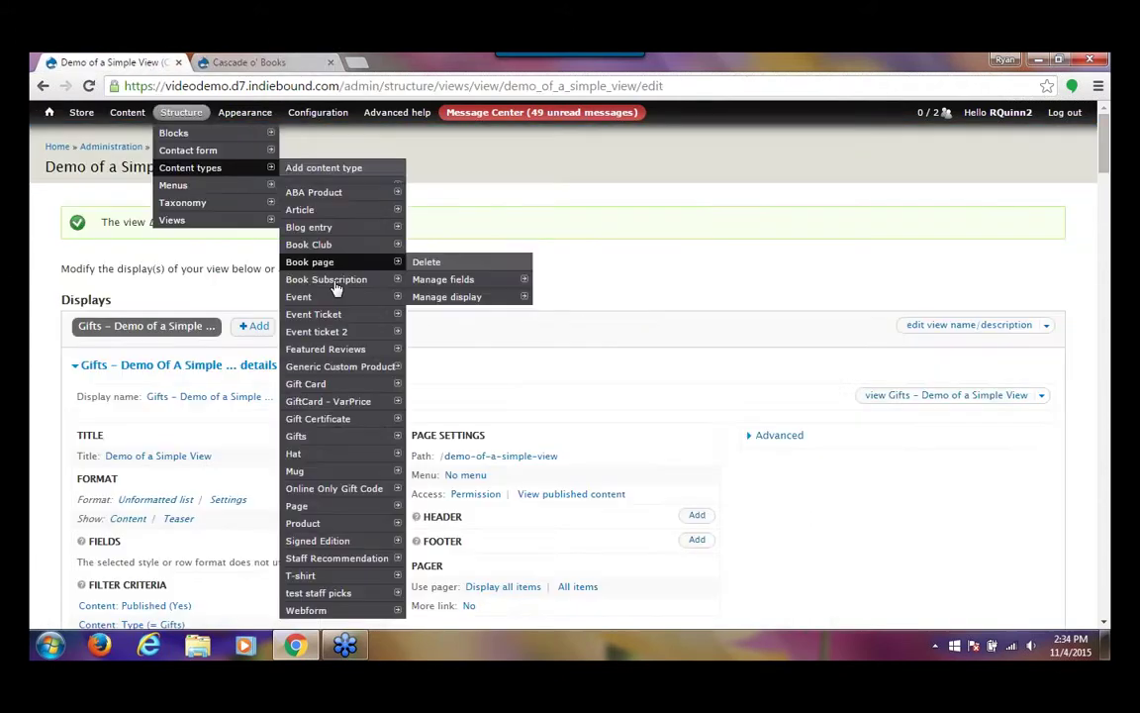
left_click(271, 331)
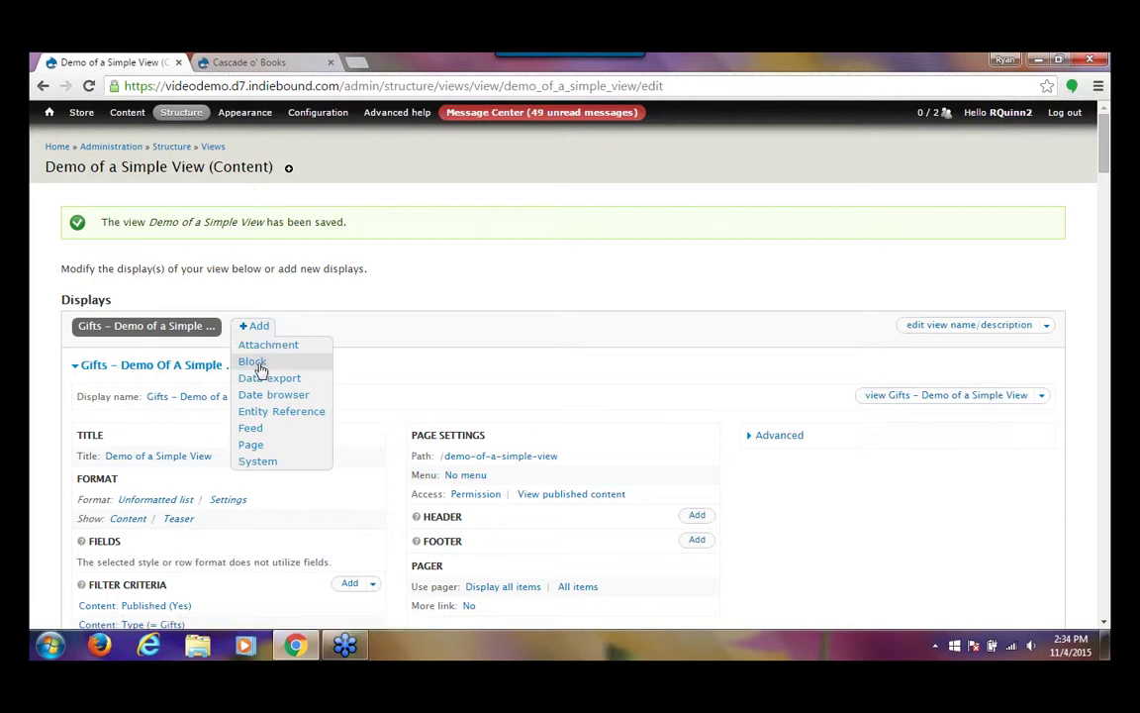
left_click(259, 367)
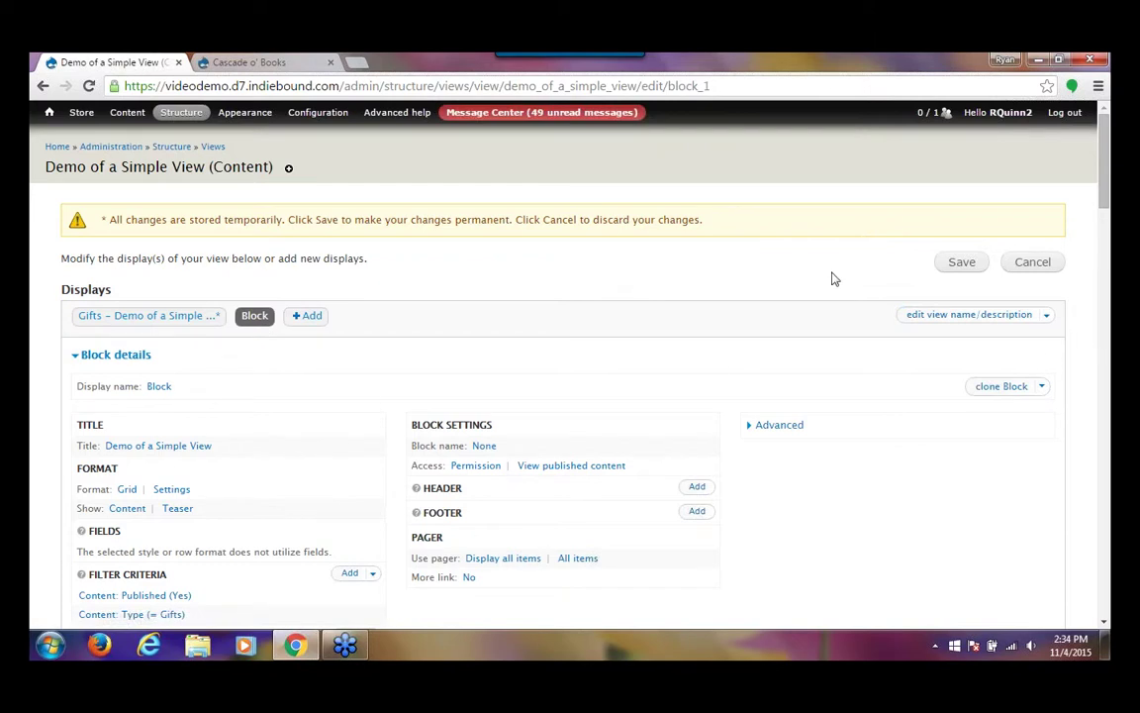
Step: Name the block display "Gifts Block" with the description "Block of store gifts" and save the view
left_click(958, 273)
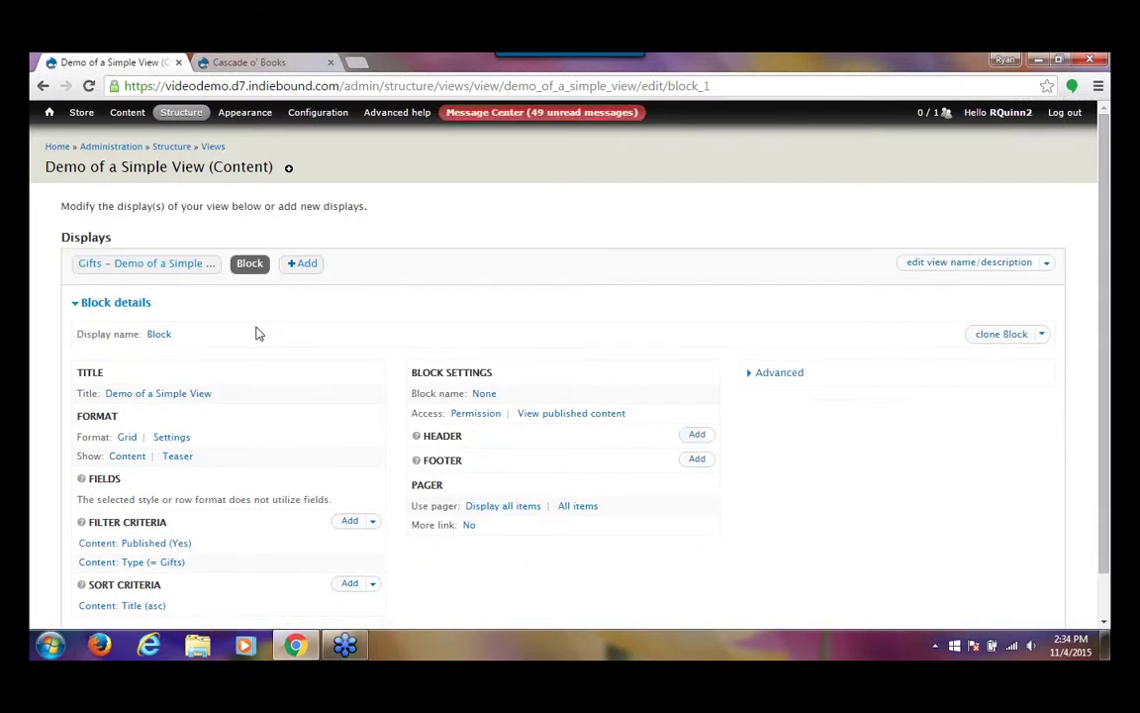
left_click(160, 336)
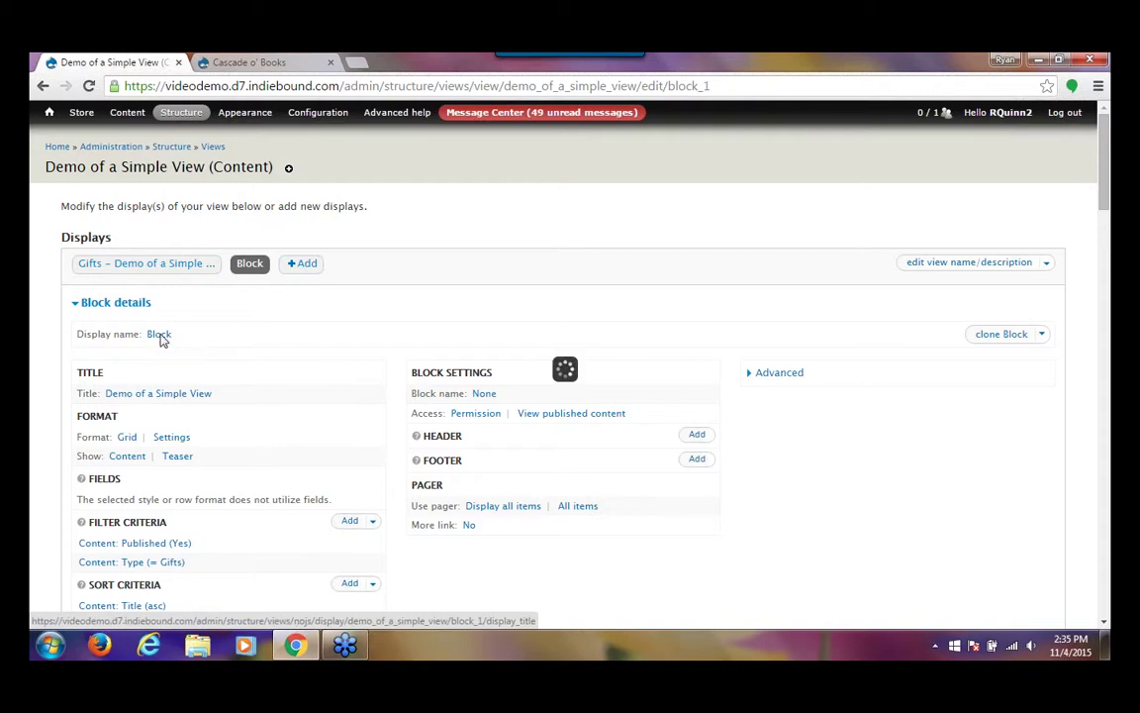
key("ctrl+a")
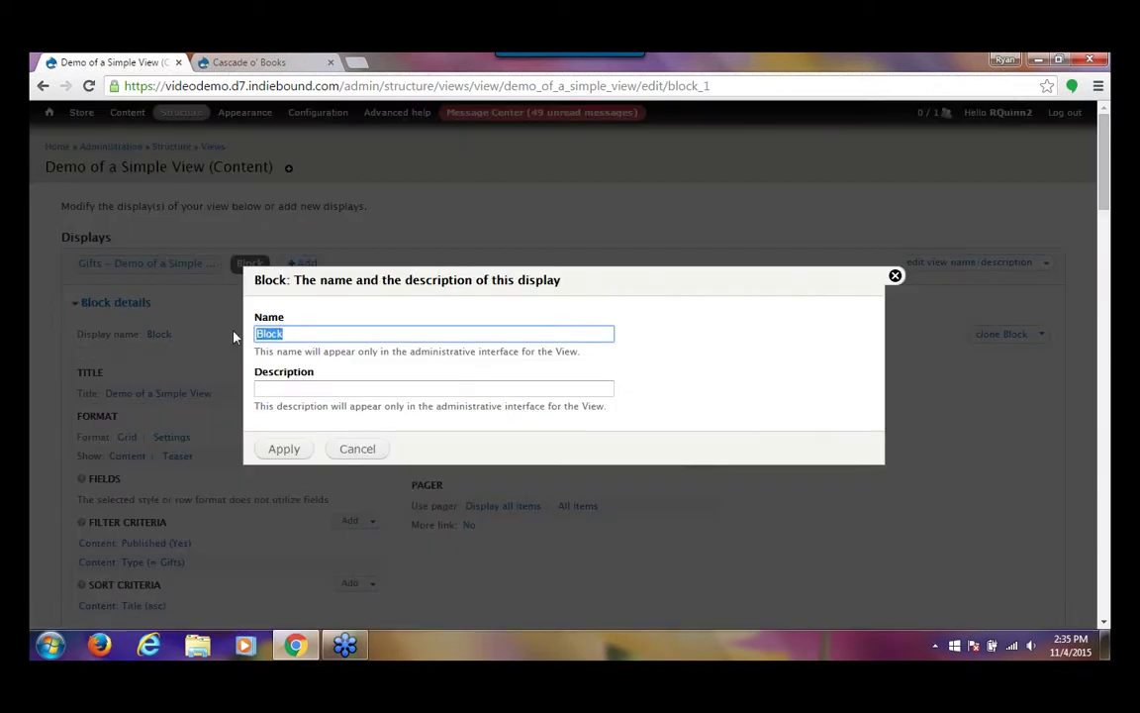
type("Gifts Block")
key("Tab")
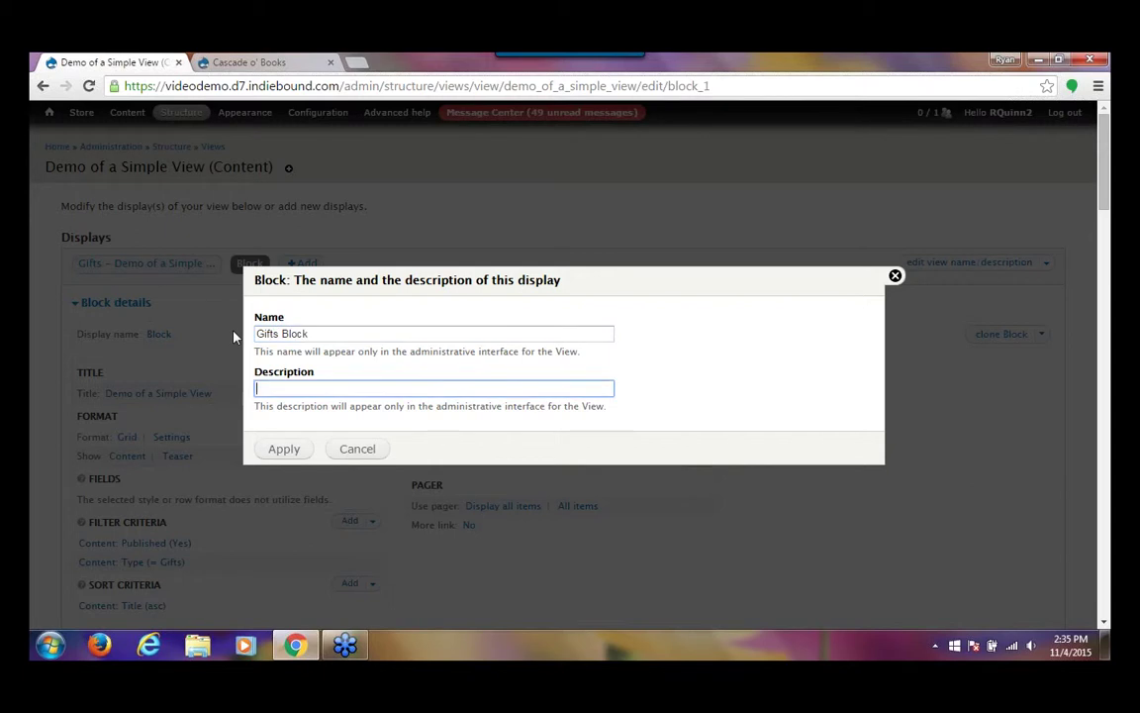
type("Block of store gifts")
left_click(303, 455)
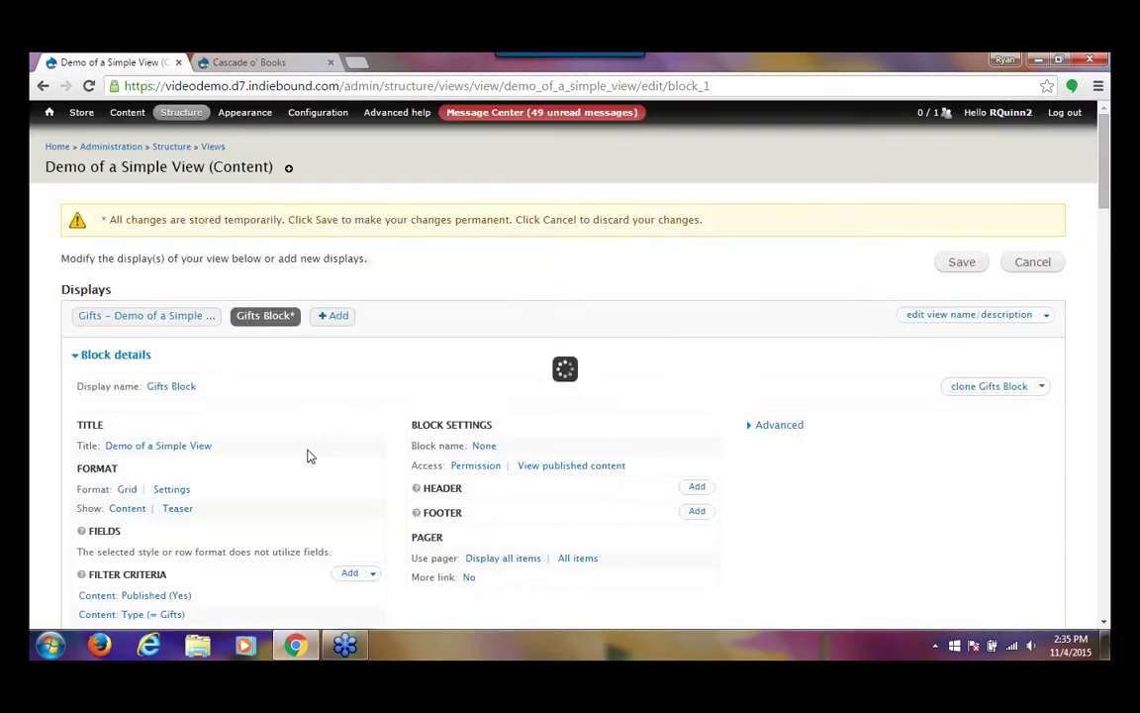
left_click(961, 267)
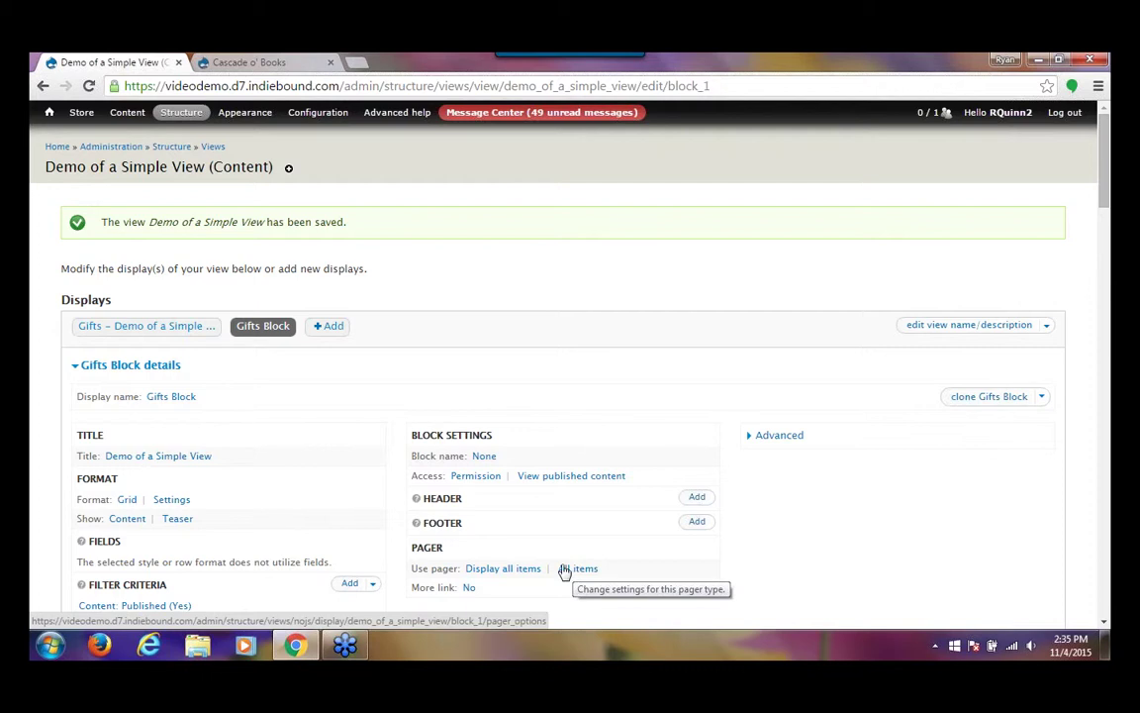
Step: Switch the Gifts Block's pager to paged output with a mini pager, overriding this block only
left_click(580, 572)
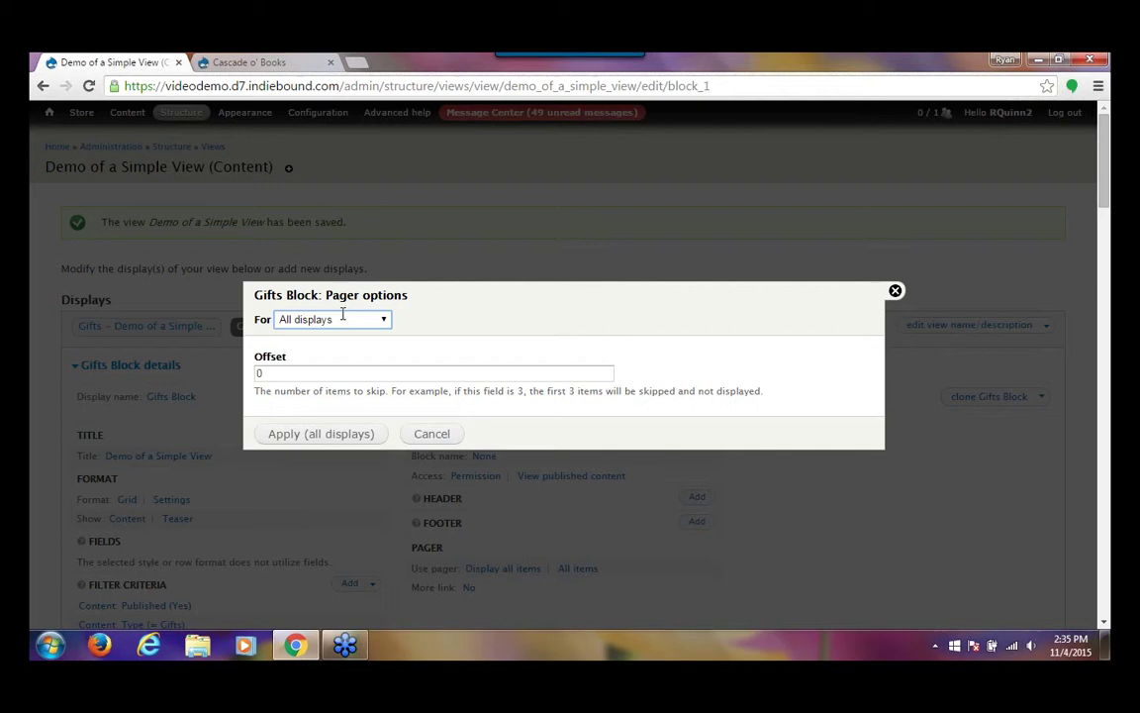
left_click(422, 442)
left_click(509, 573)
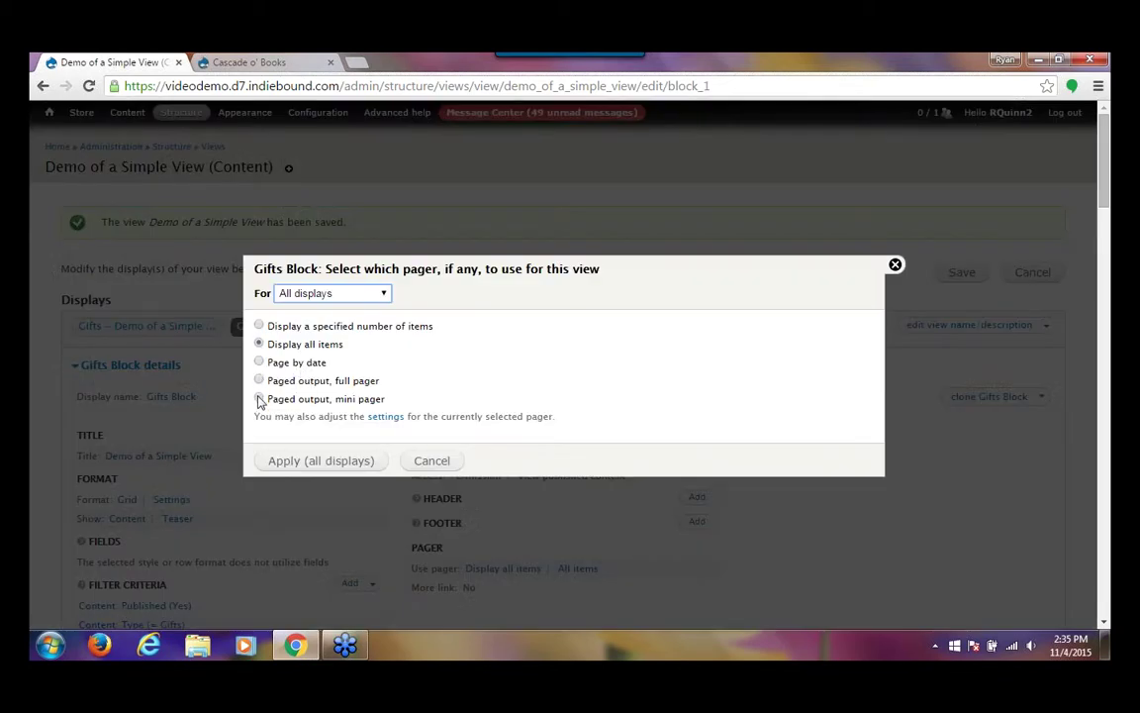
left_click(258, 399)
left_click(344, 297)
left_click(302, 319)
left_click(374, 469)
Step: Set the mini pager to display 1 item for this block and save the view
left_click(287, 244)
key("BackSpace")
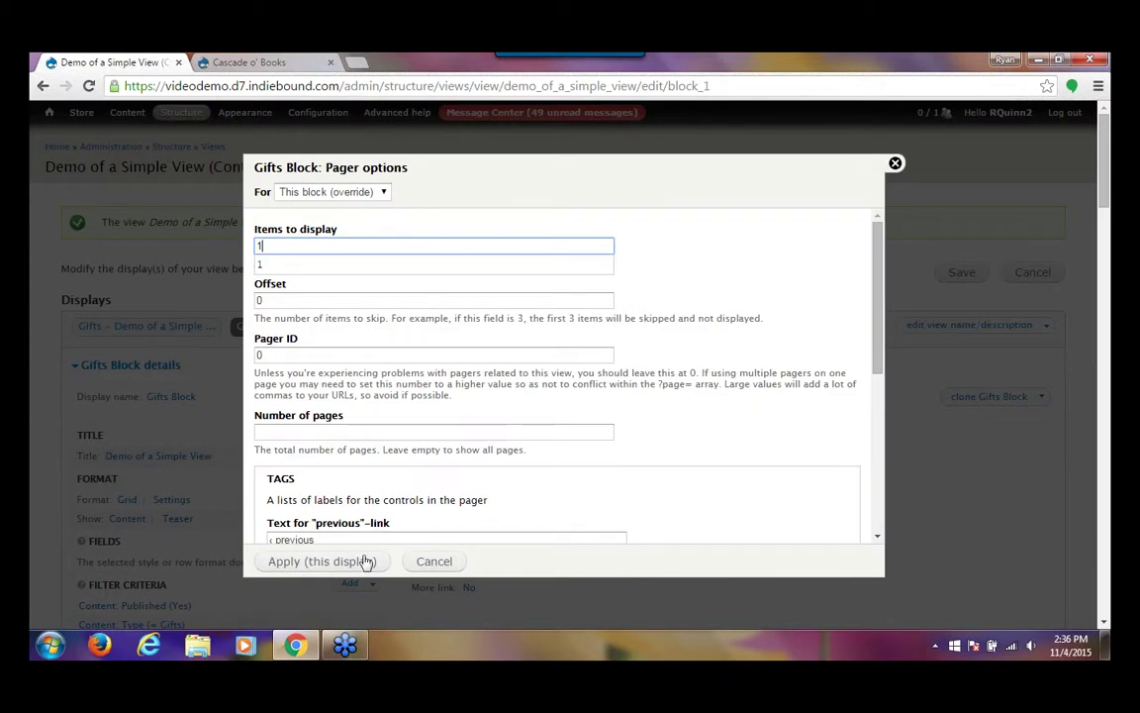
left_click(788, 224)
scroll(884, 293, "down", 2)
scroll(884, 293, "down", 6)
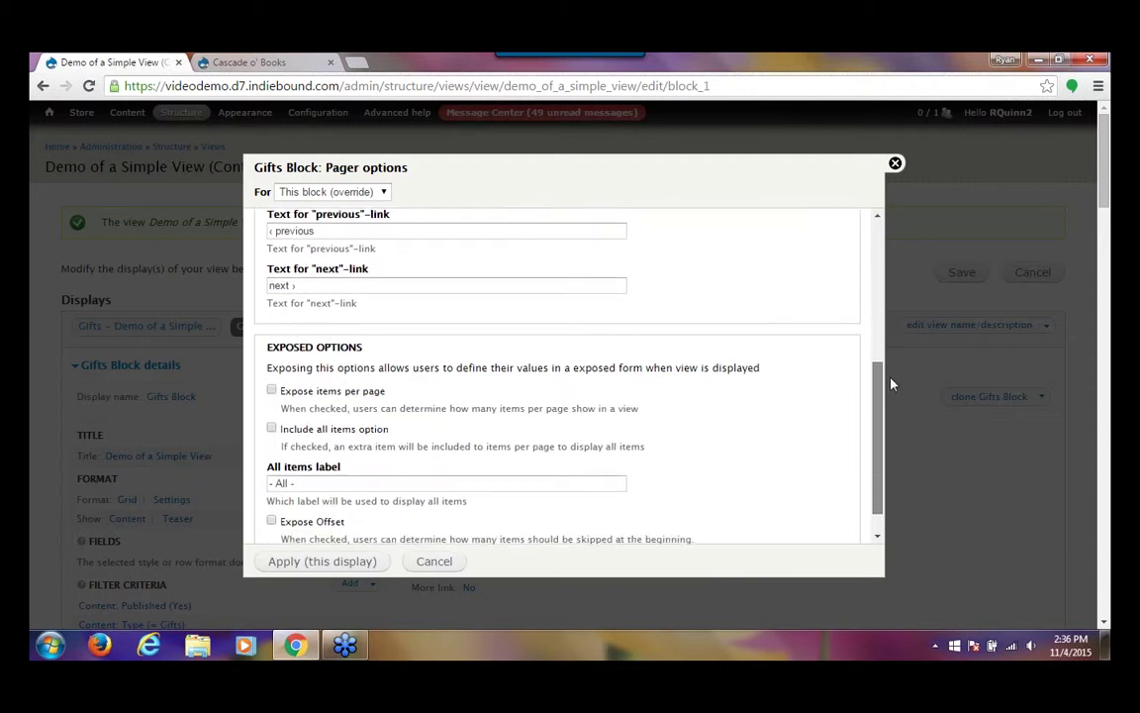
left_click(353, 561)
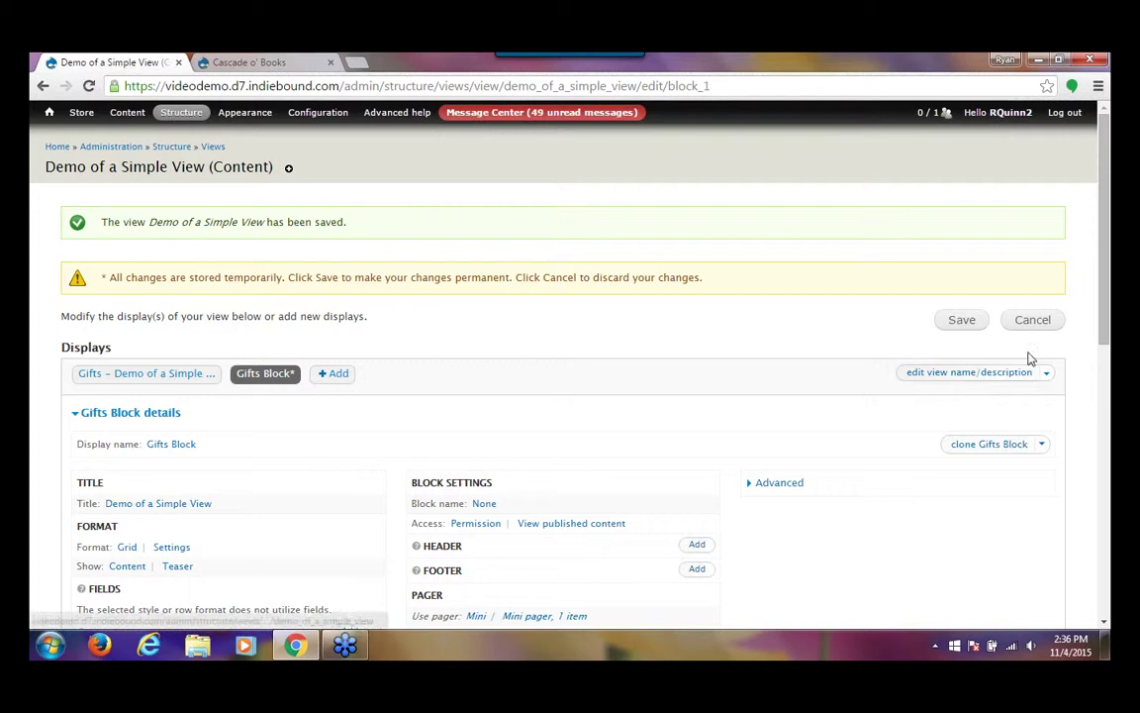
left_click(971, 331)
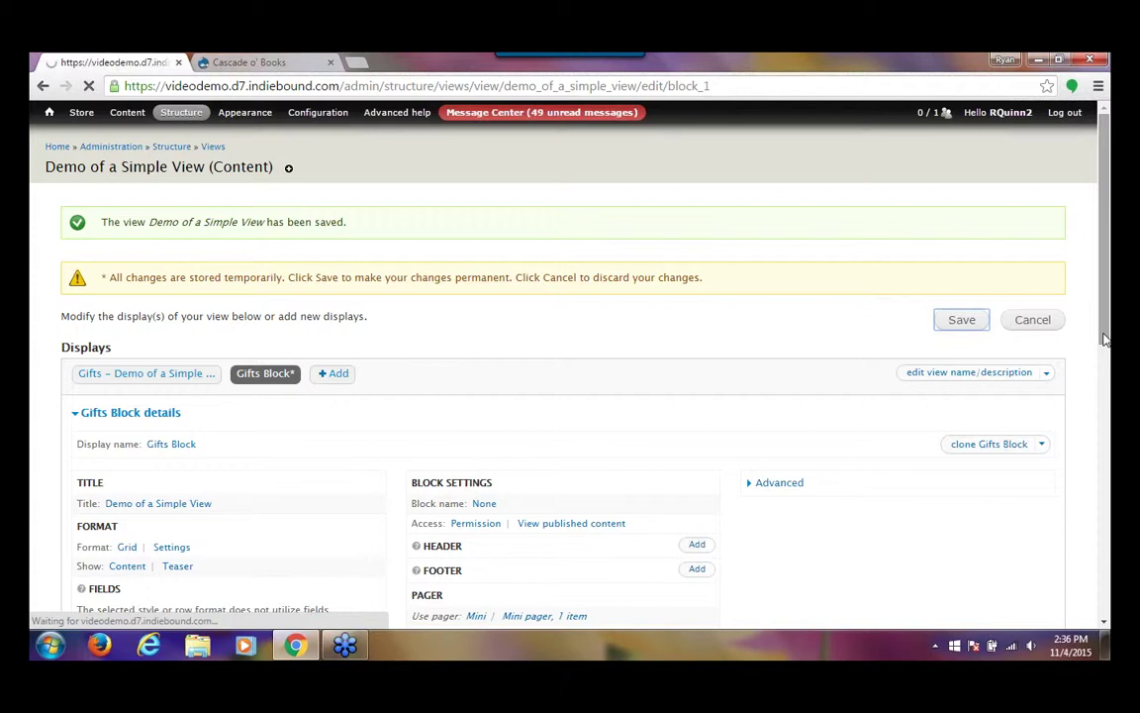
Step: Change the Gifts Block's format to Unformatted list for this block only, accepting the default style options
scroll(1106, 340, "down", 3)
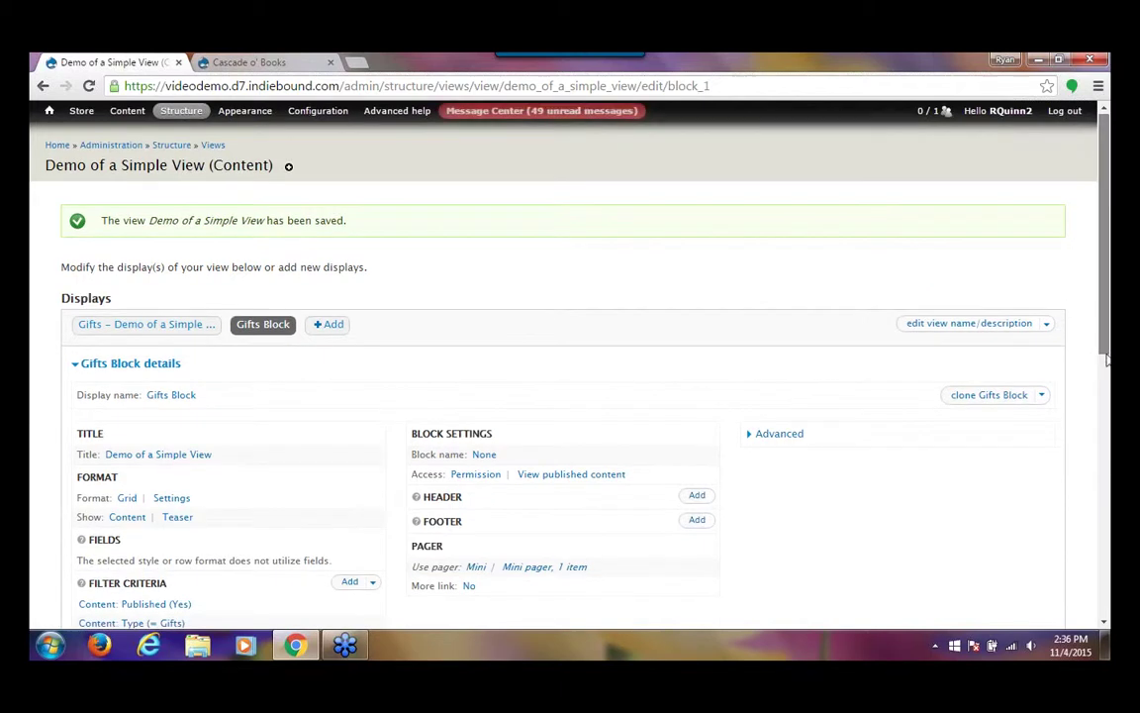
scroll(564, 376, "down", 3)
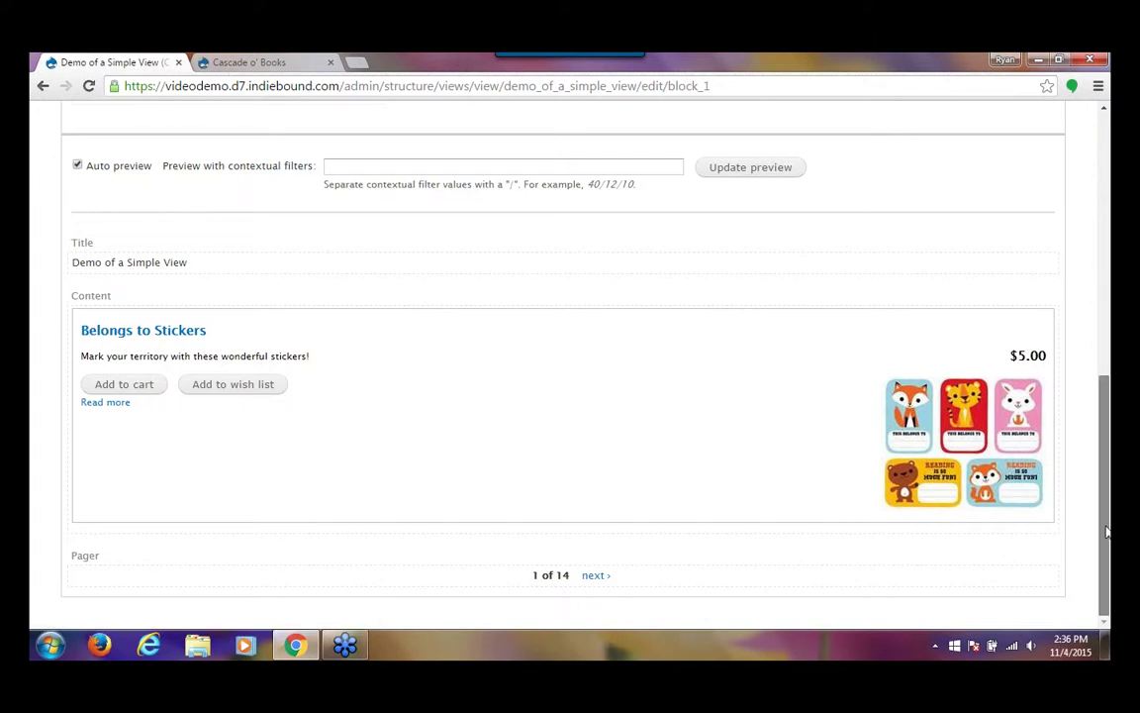
scroll(990, 465, "up", 1)
left_click_drag(1101, 507, 1099, 372)
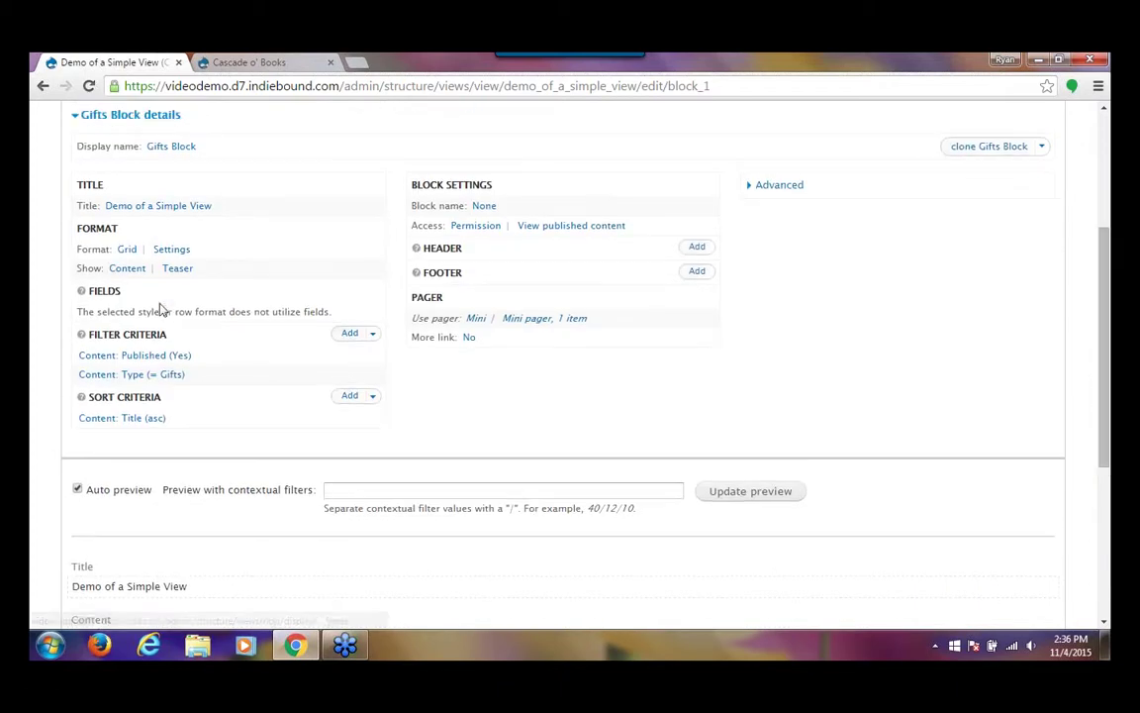
left_click(121, 254)
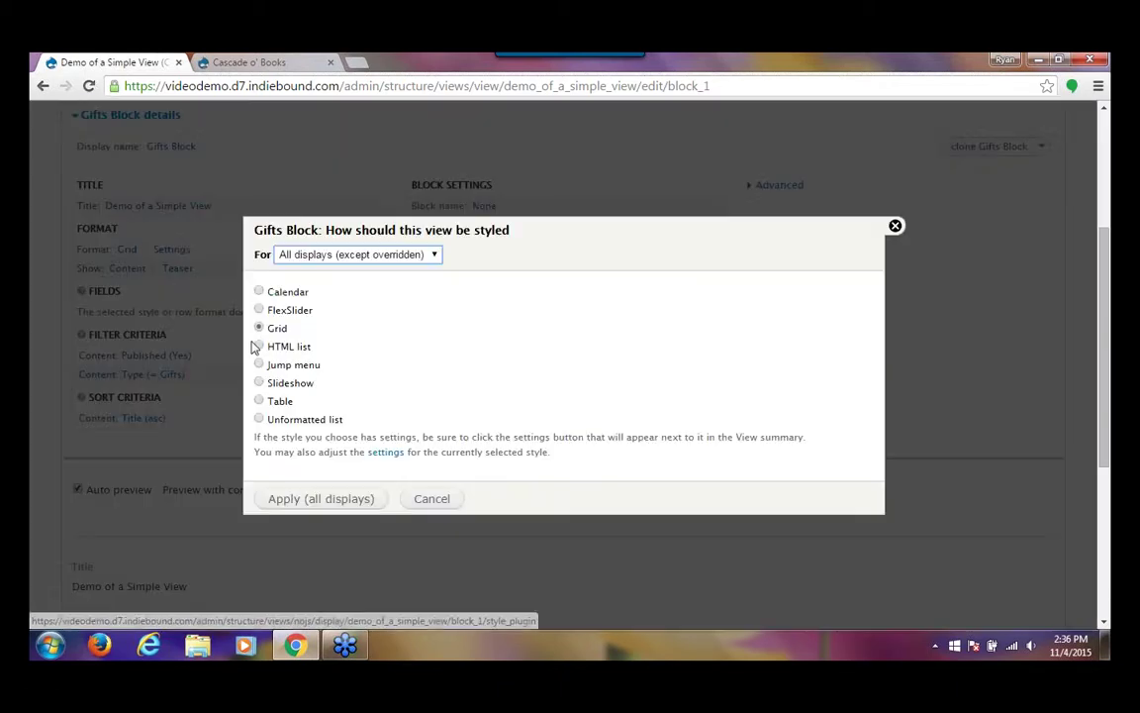
left_click(257, 420)
left_click(336, 254)
left_click(360, 287)
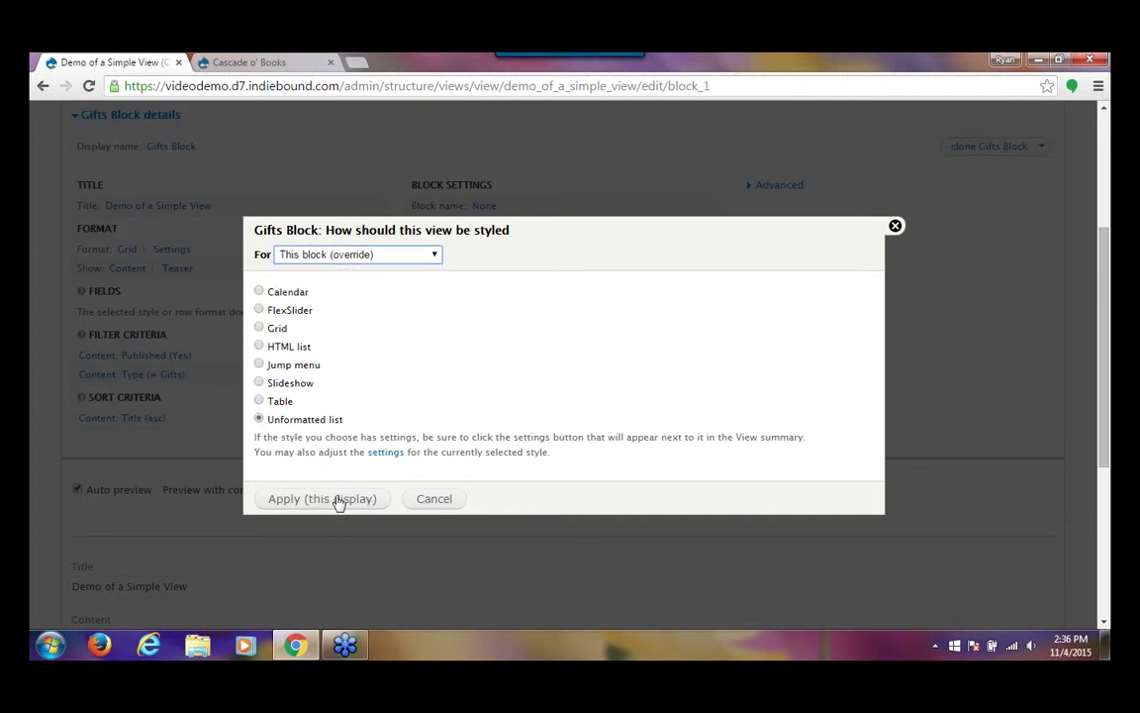
left_click(337, 502)
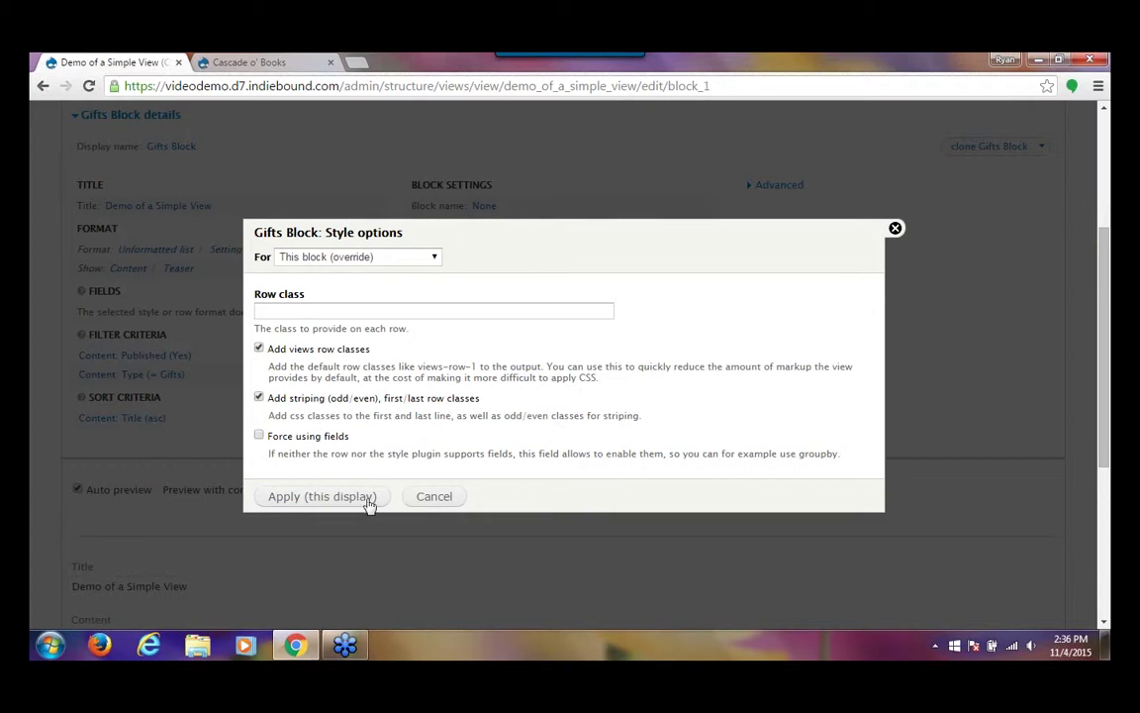
left_click(362, 500)
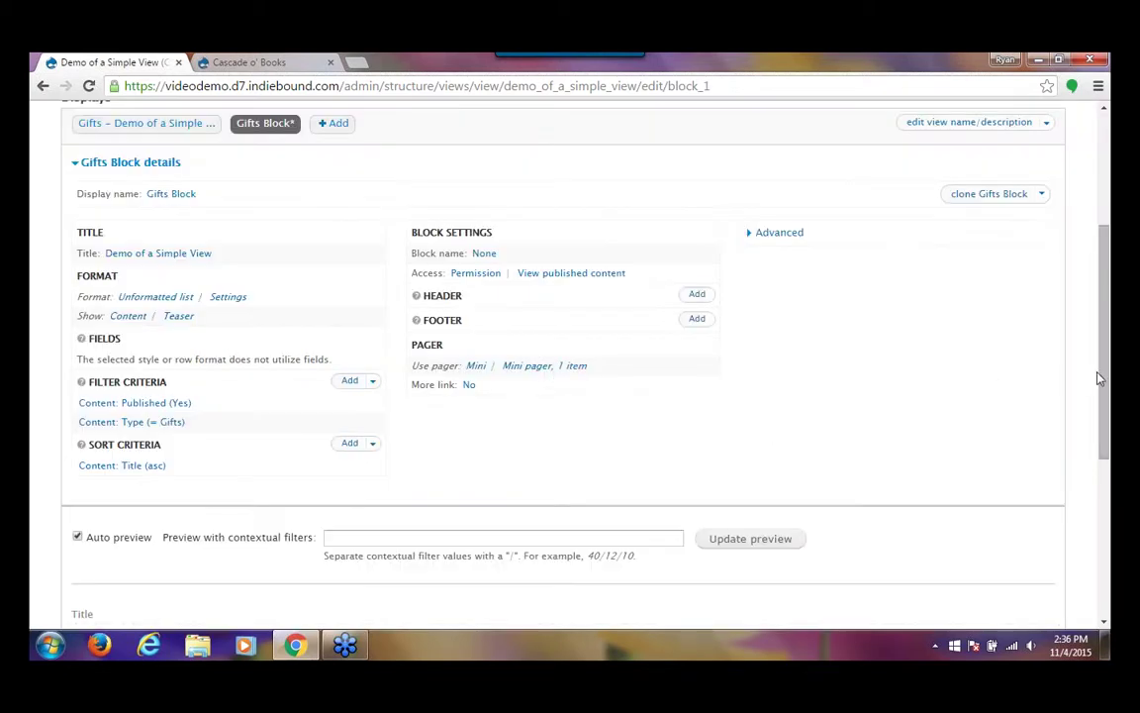
Step: Try the mini pager in the preview by advancing to the next gift, and save the view
scroll(1103, 424, "down", 4)
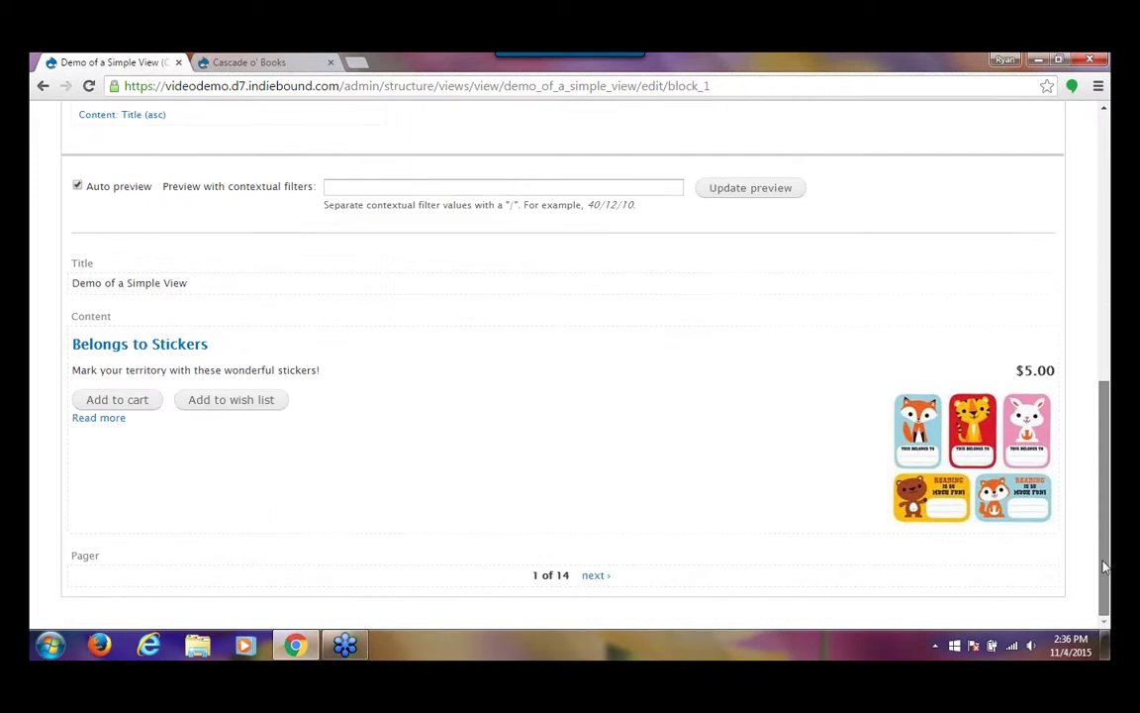
left_click_drag(619, 580, 520, 581)
left_click(599, 582)
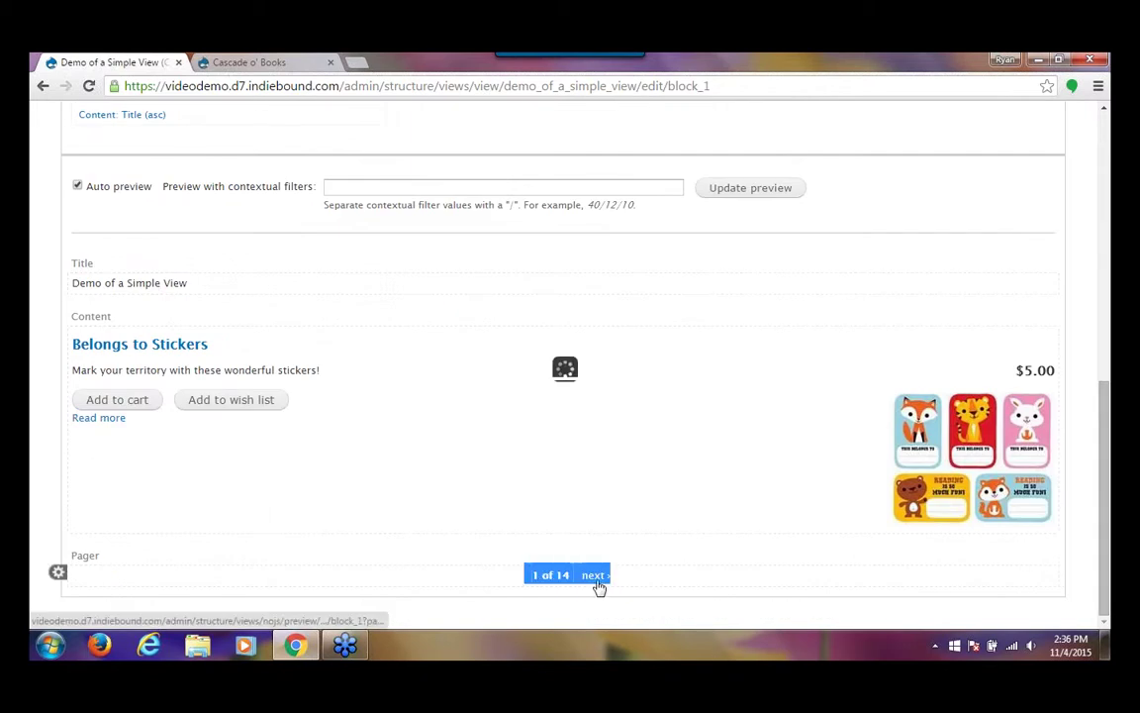
left_click(611, 577)
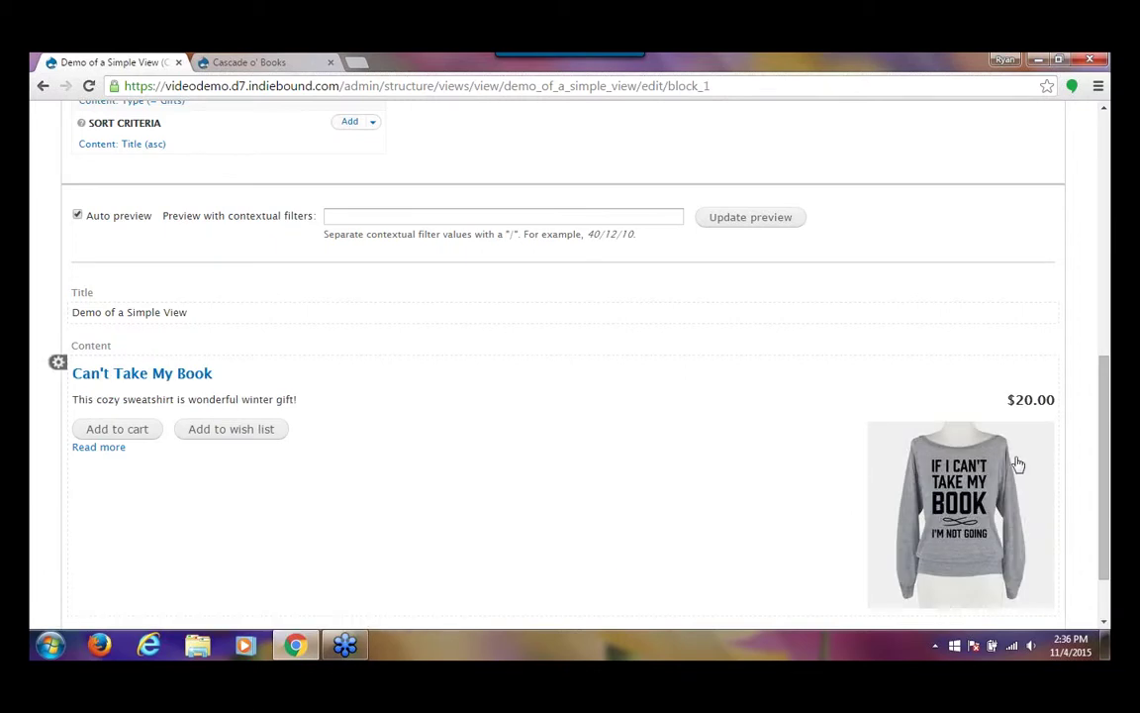
left_click_drag(1105, 479, 1106, 232)
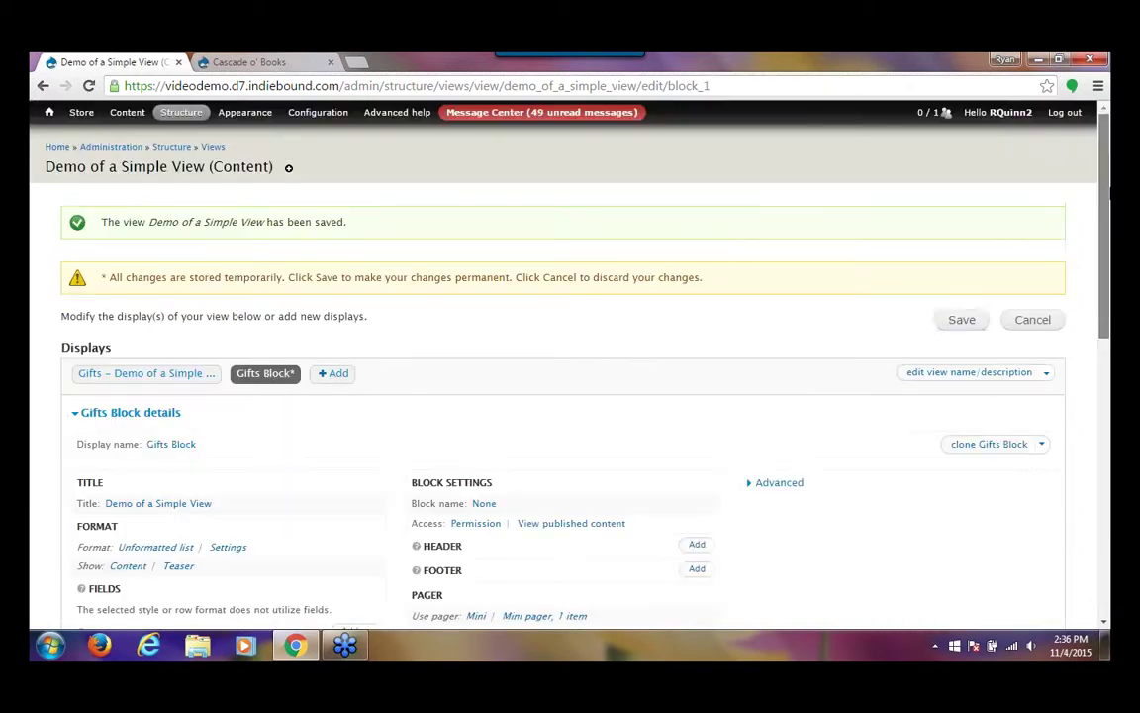
left_click(962, 320)
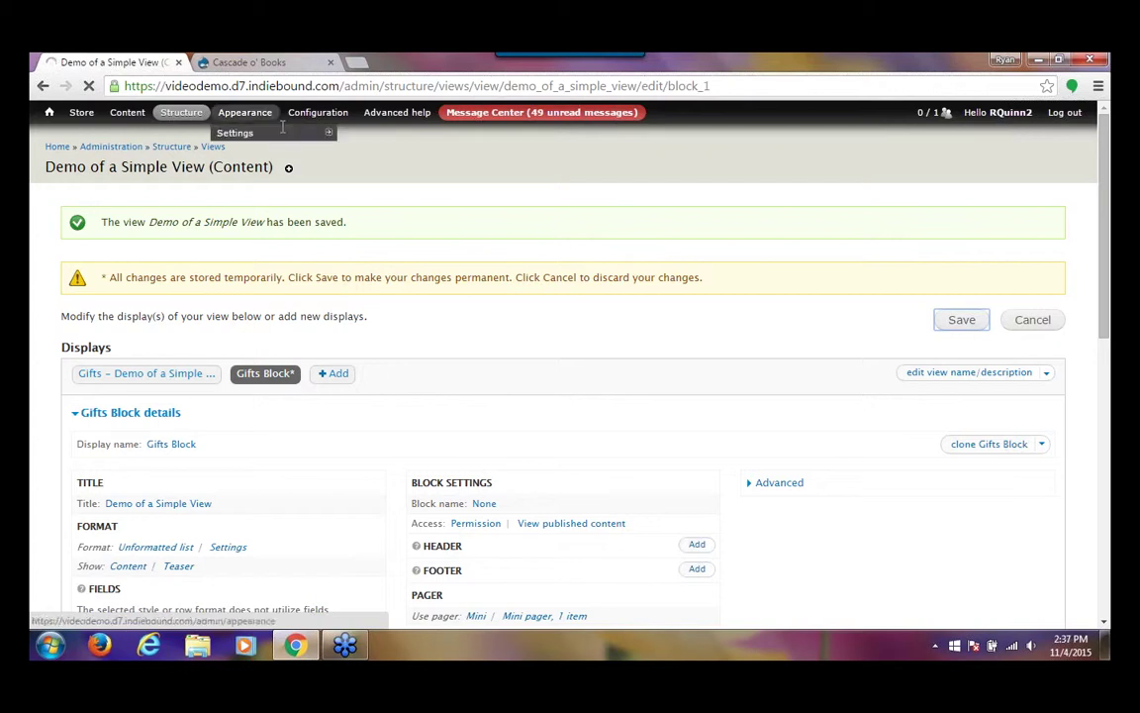
Step: Open the Blocks administration page from the Cascade o' Books site and look through the Responsive Bartik block list
mouse_move(189, 130)
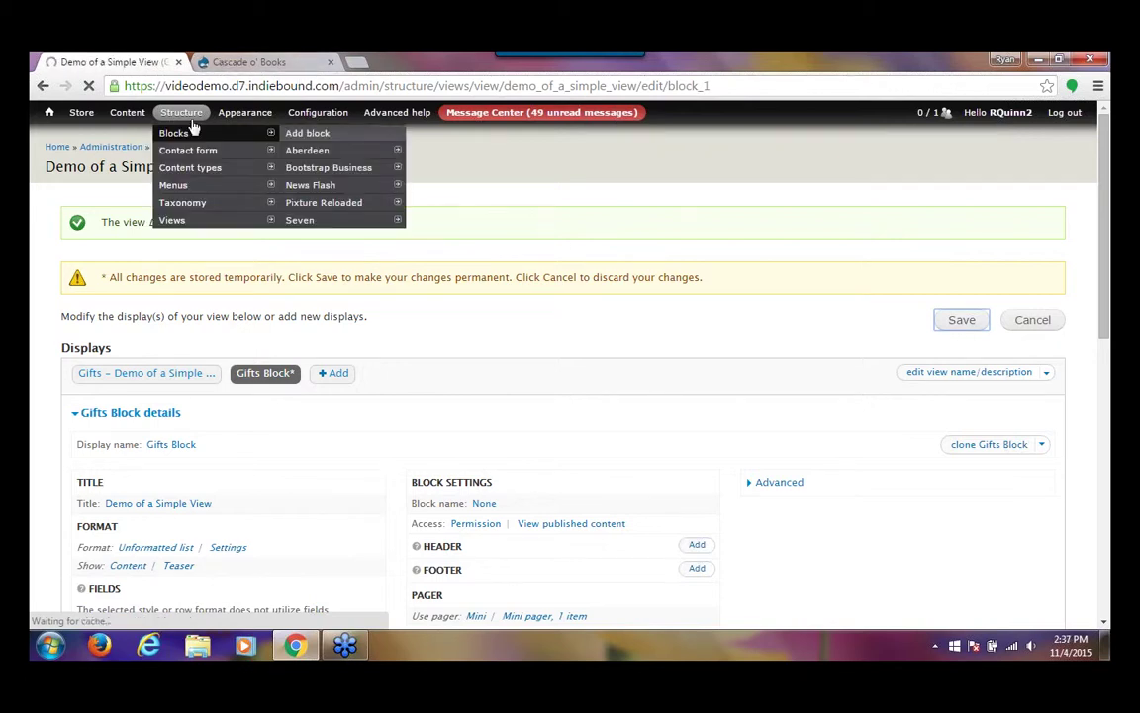
left_click(244, 63)
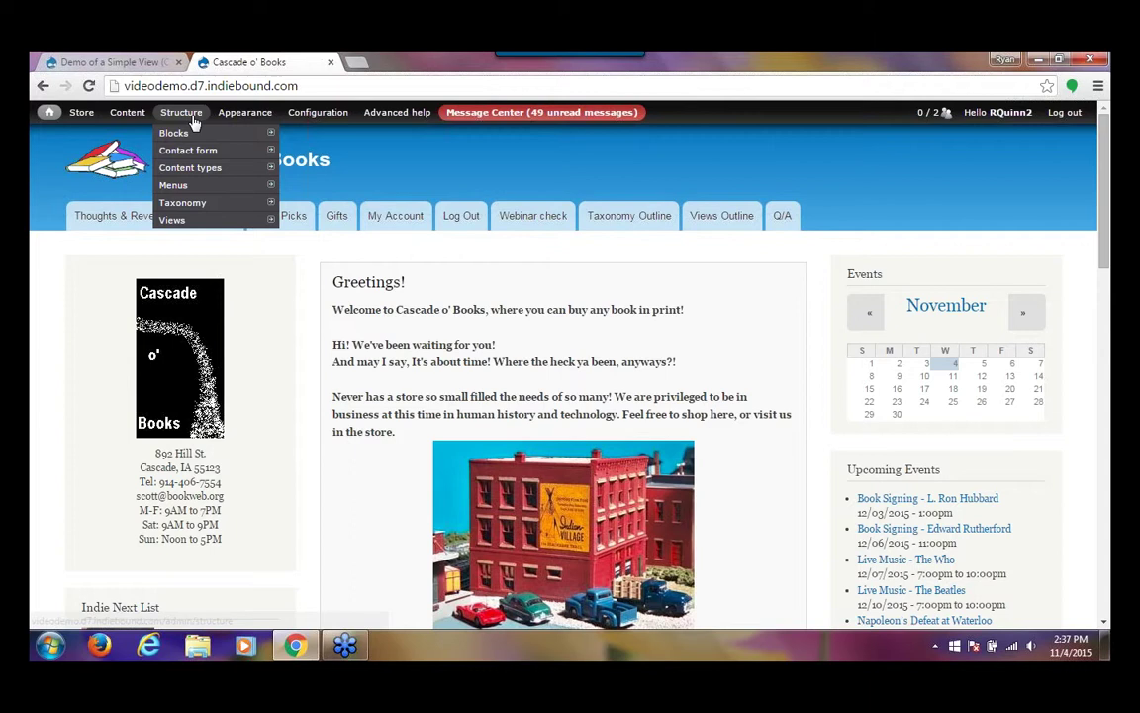
mouse_move(173, 131)
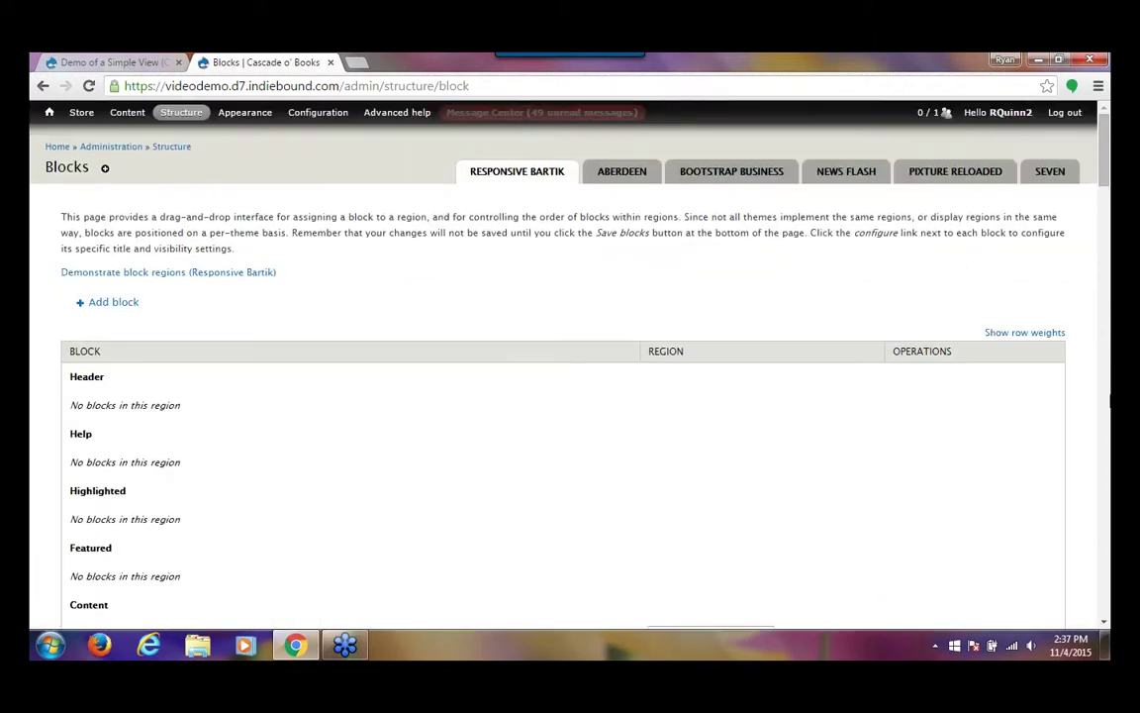
left_click(1108, 421)
left_click(1107, 431)
left_click(1108, 376)
mouse_move(1109, 369)
left_mouse_down()
mouse_move(1101, 613)
mouse_move(1107, 370)
left_mouse_up()
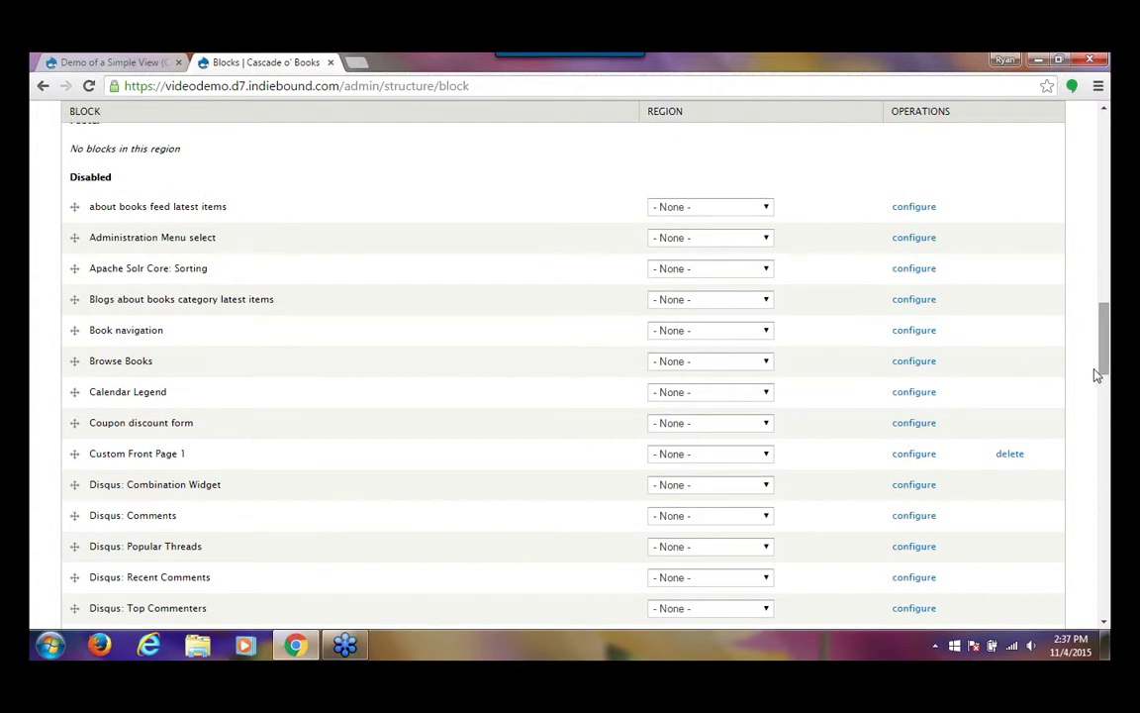
Step: Search the Blocks page for "gift" and go to the Demo of a Simple View: Gifts Block entry
key("ctrl+f")
type("gi")
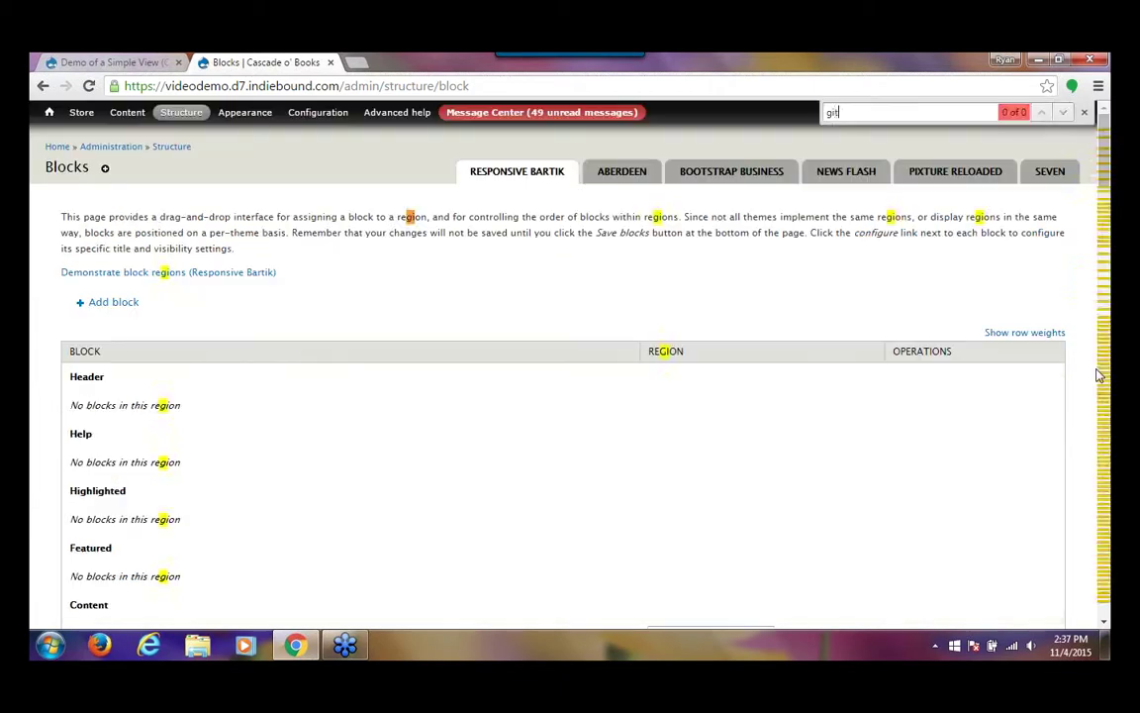
type("ft")
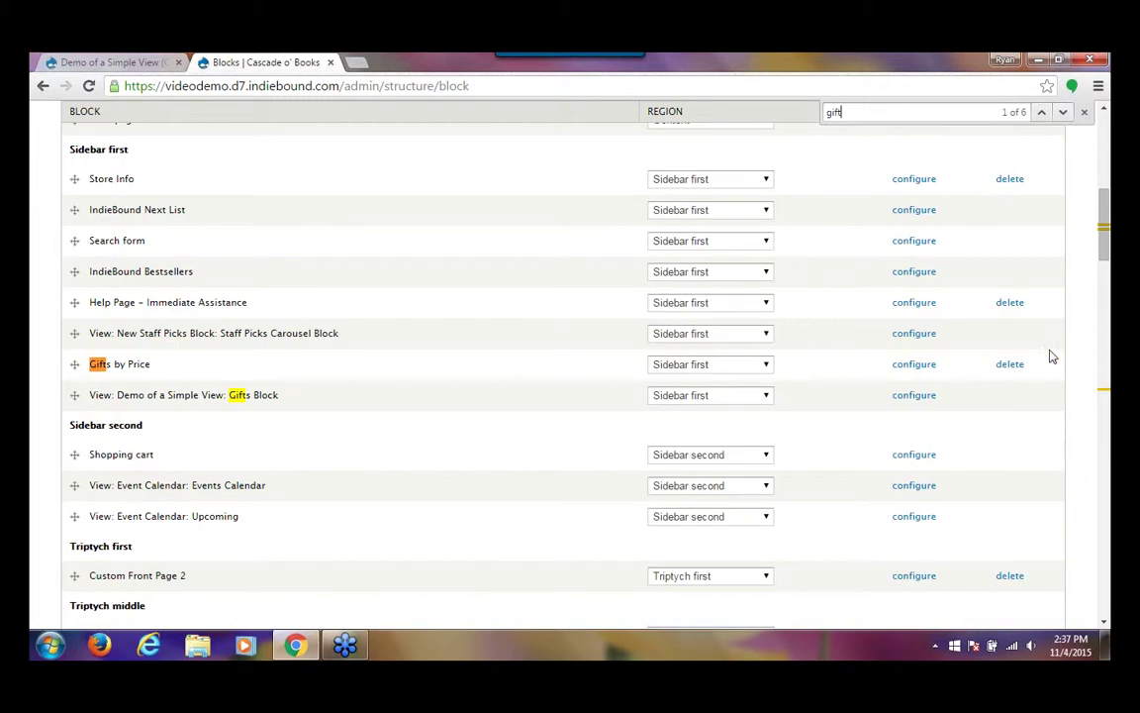
left_click(1062, 112)
Step: Assign the Demo of a Simple View: Gifts Block to the Sidebar first region and save the block layout
left_click(754, 403)
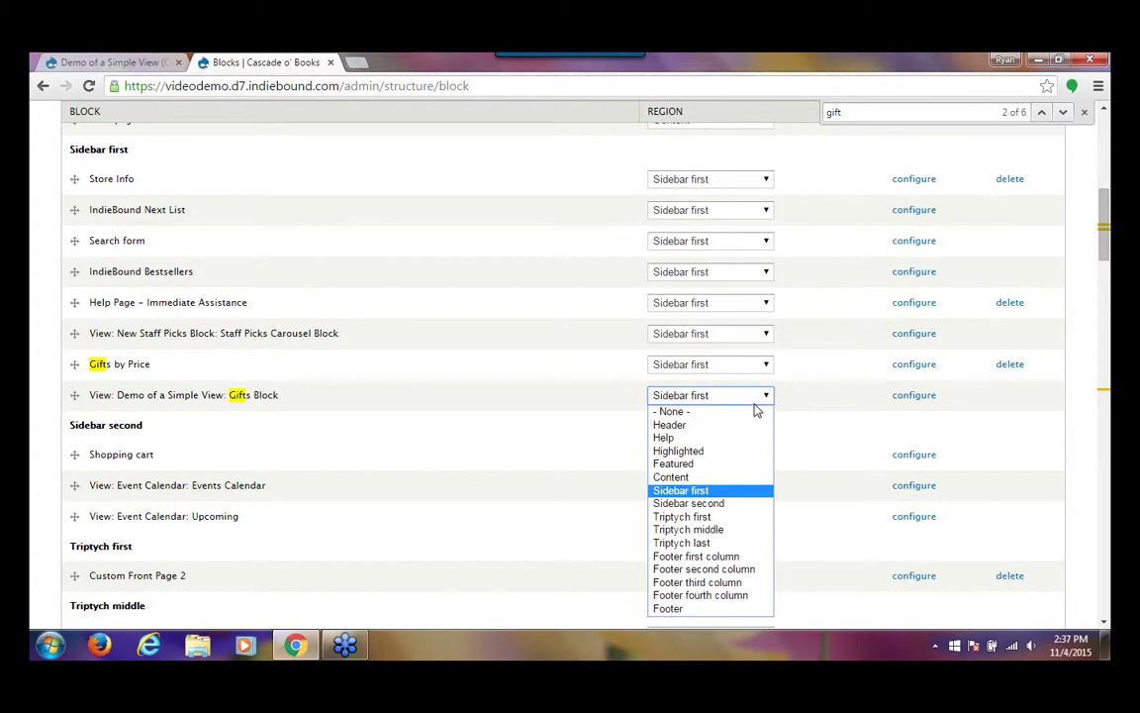
left_click(754, 403)
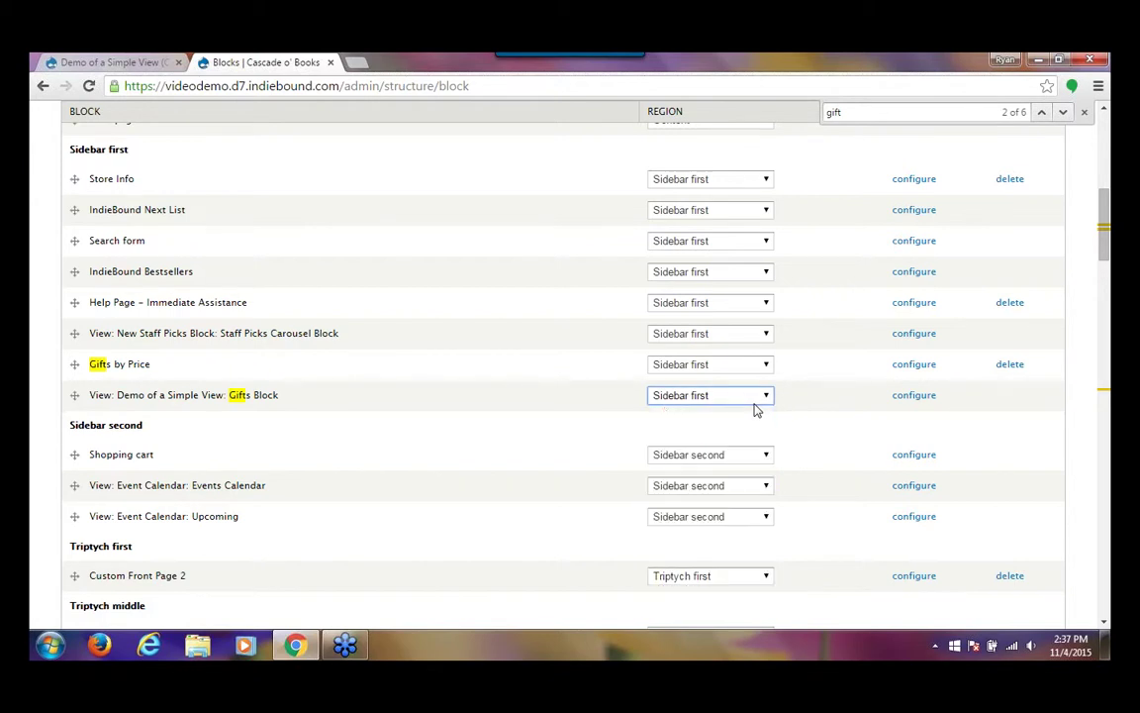
left_click(754, 403)
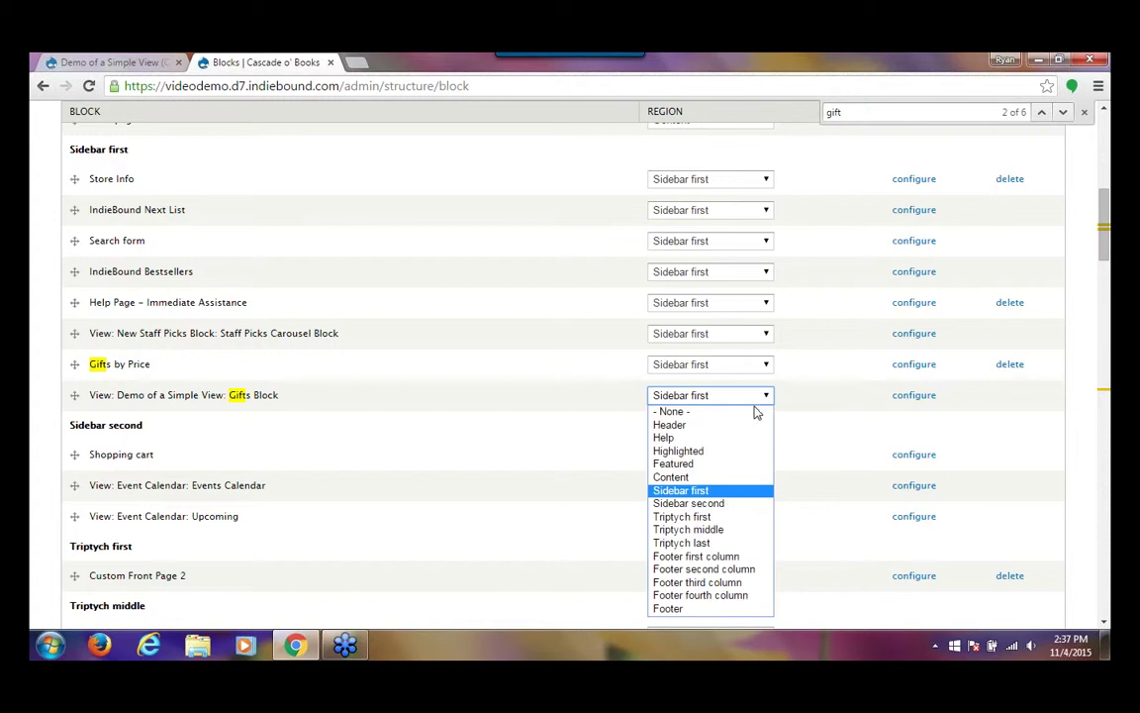
left_click(729, 493)
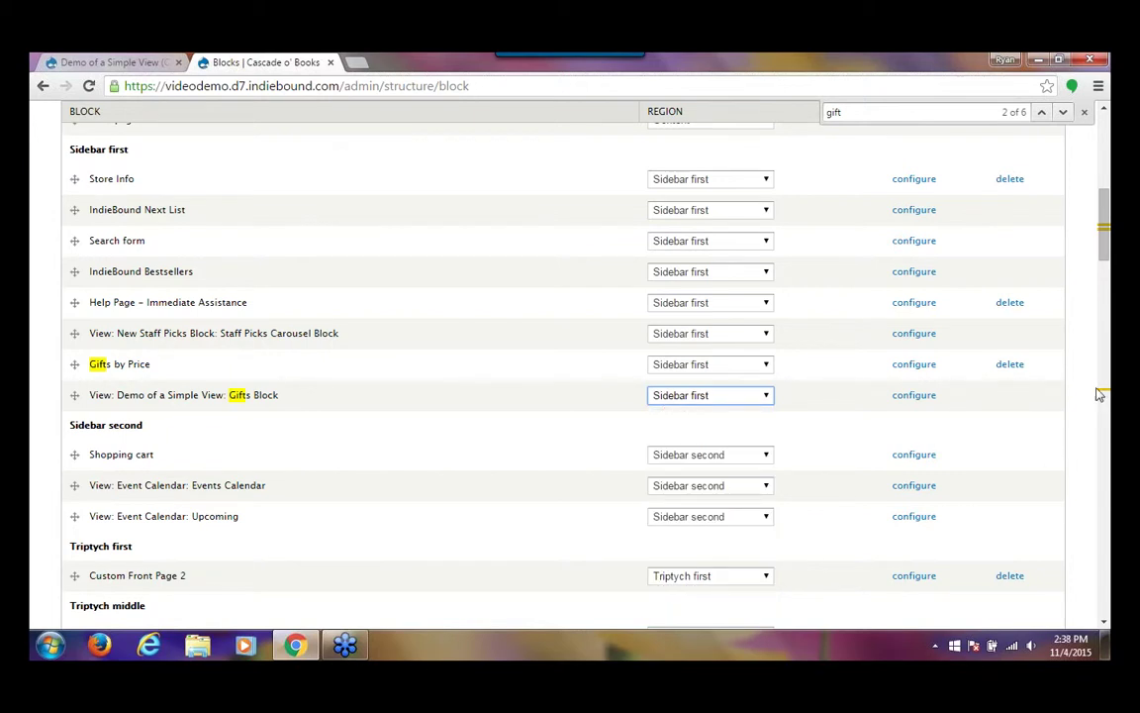
scroll(1095, 387, "down", 15)
scroll(471, 491, "down", 10)
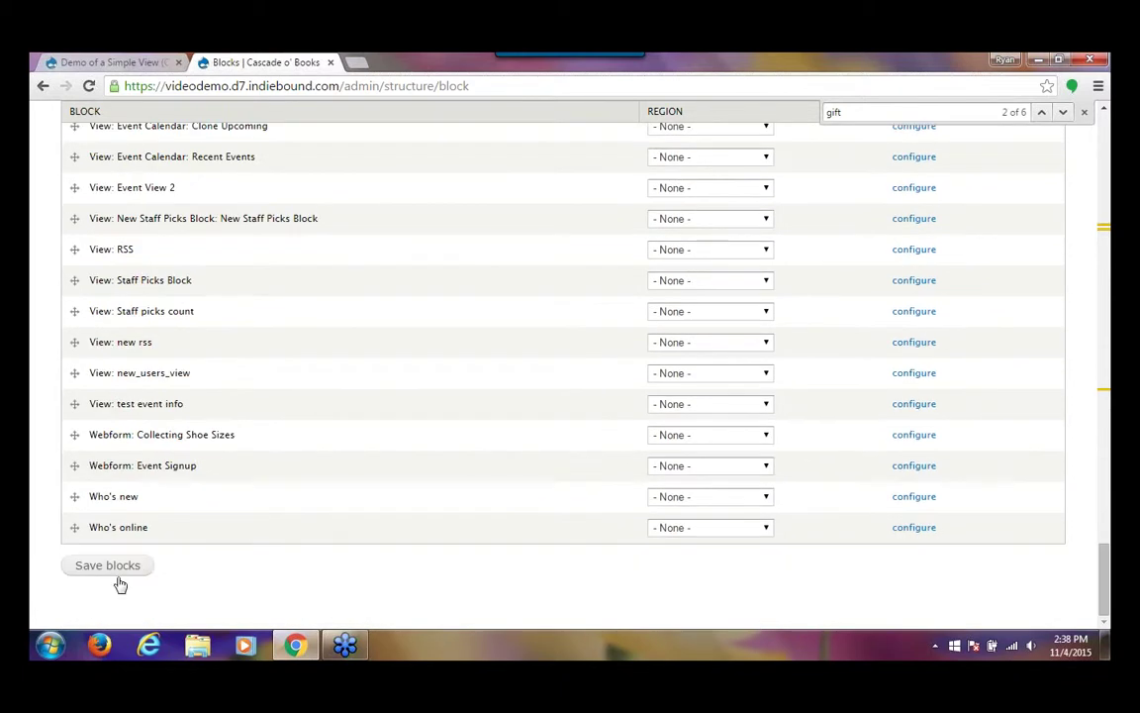
left_click(117, 574)
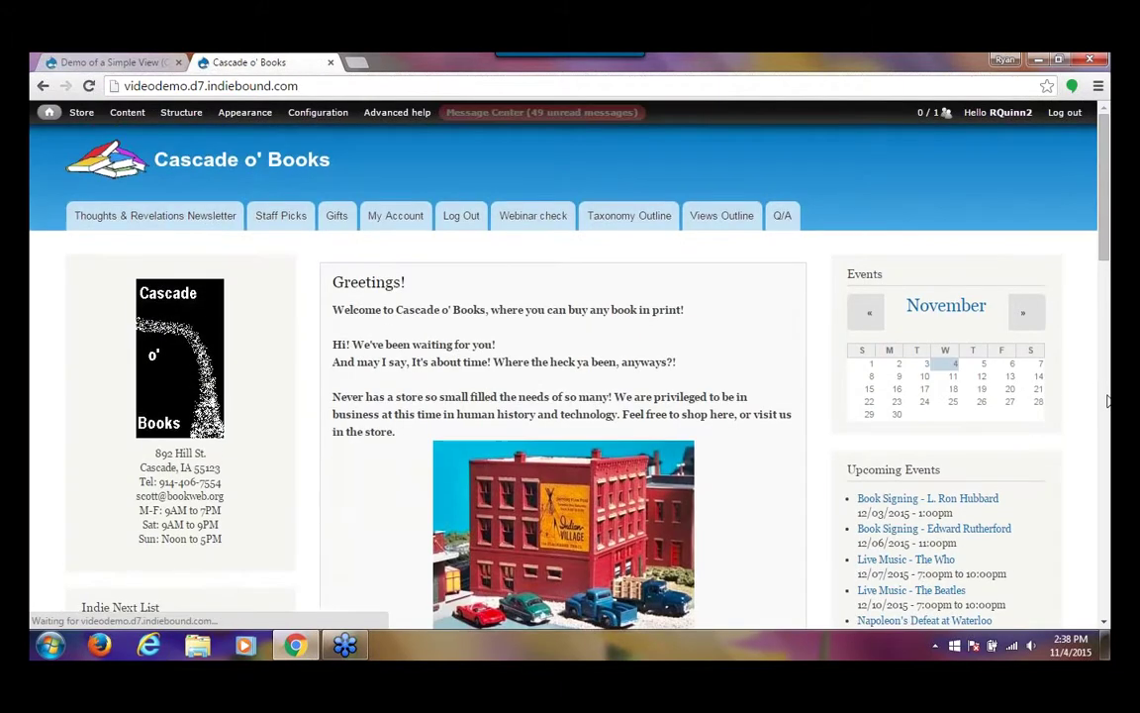
Step: Find the Demo of a Simple View block on the site's front page and advance its pager to the next gift
scroll(1108, 399, "down", 10)
left_click_drag(1107, 401, 1106, 505)
mouse_move(117, 308)
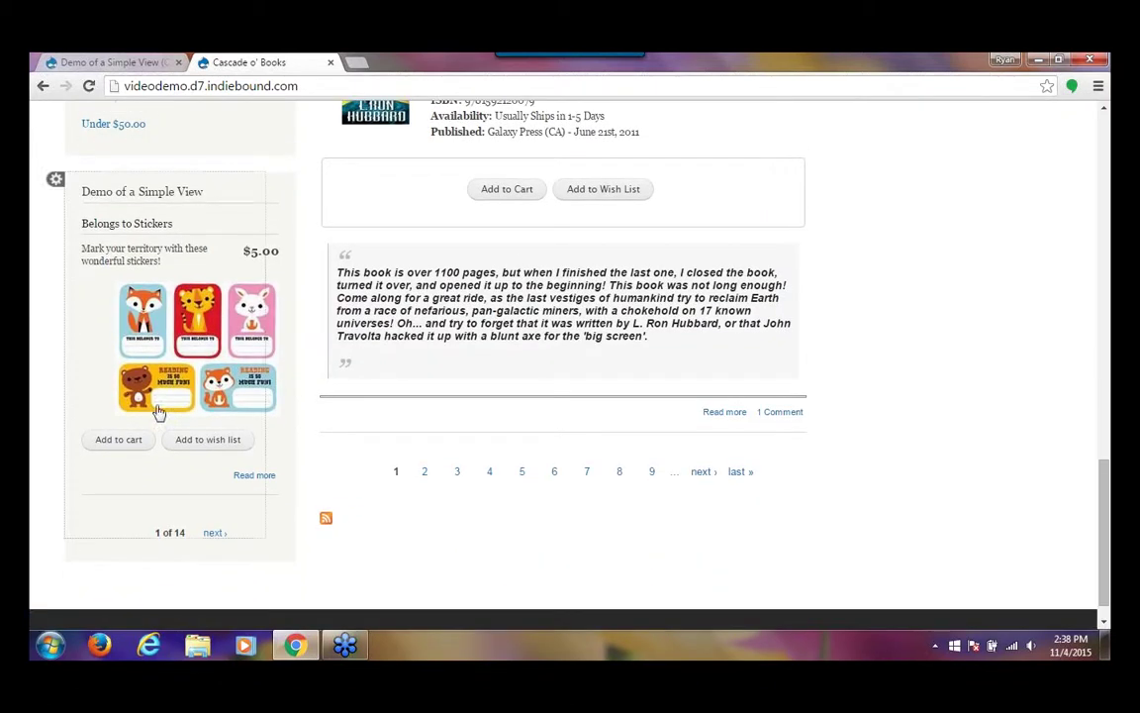
left_click(212, 548)
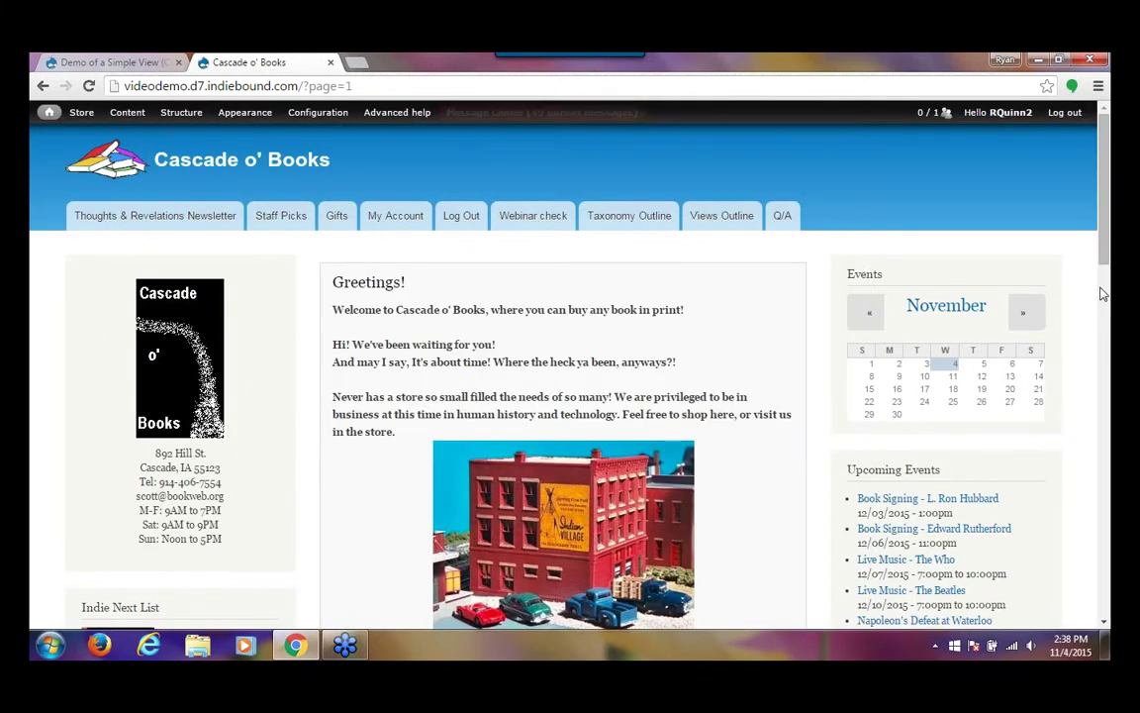
left_click(1108, 411)
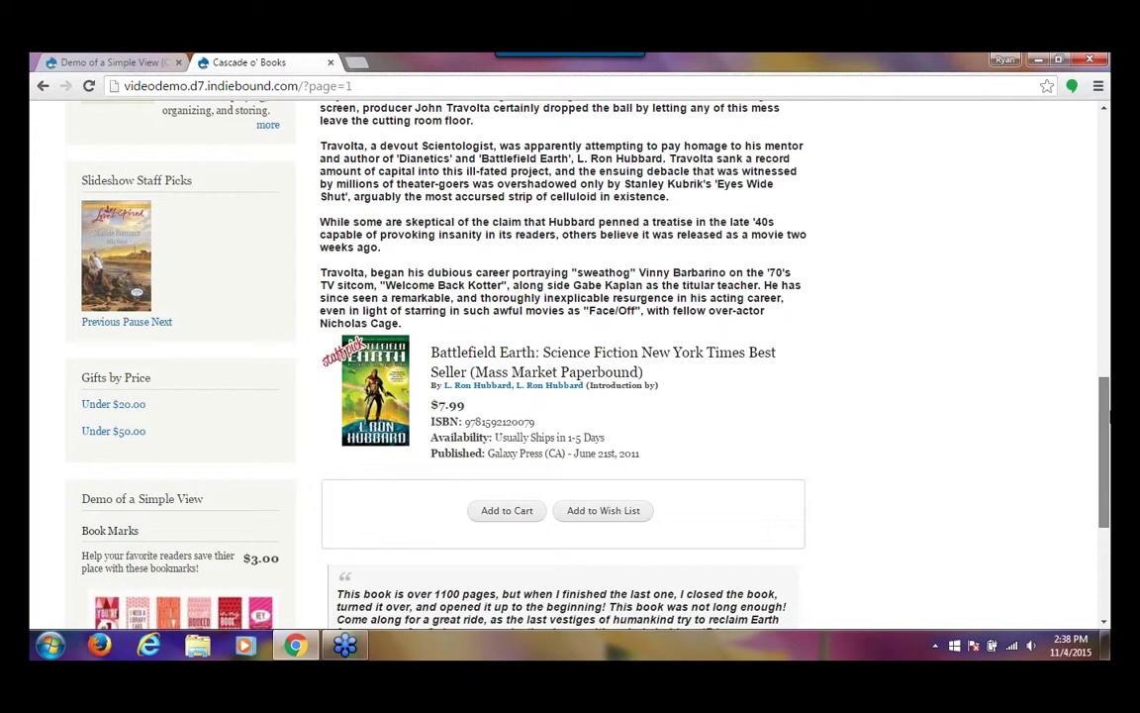
scroll(564, 396, "down", 5)
Step: View the bookmarks image from the gifts block, return to the front page, and open the Book Marks gift page
left_click(153, 340)
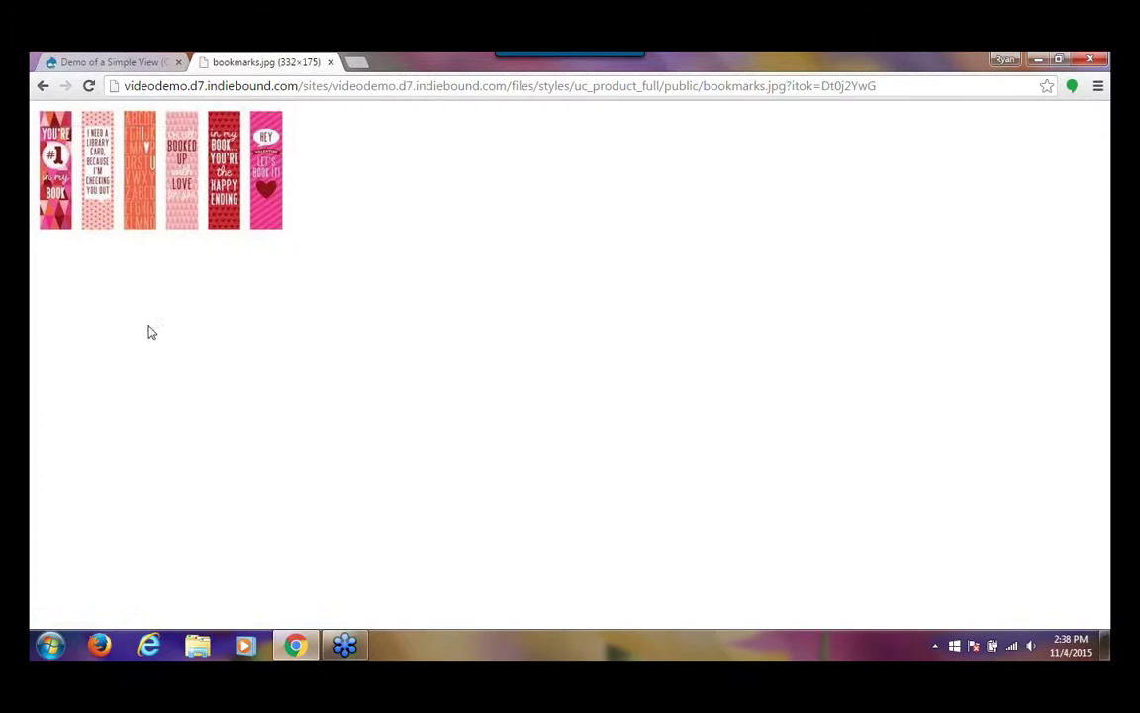
left_click(40, 92)
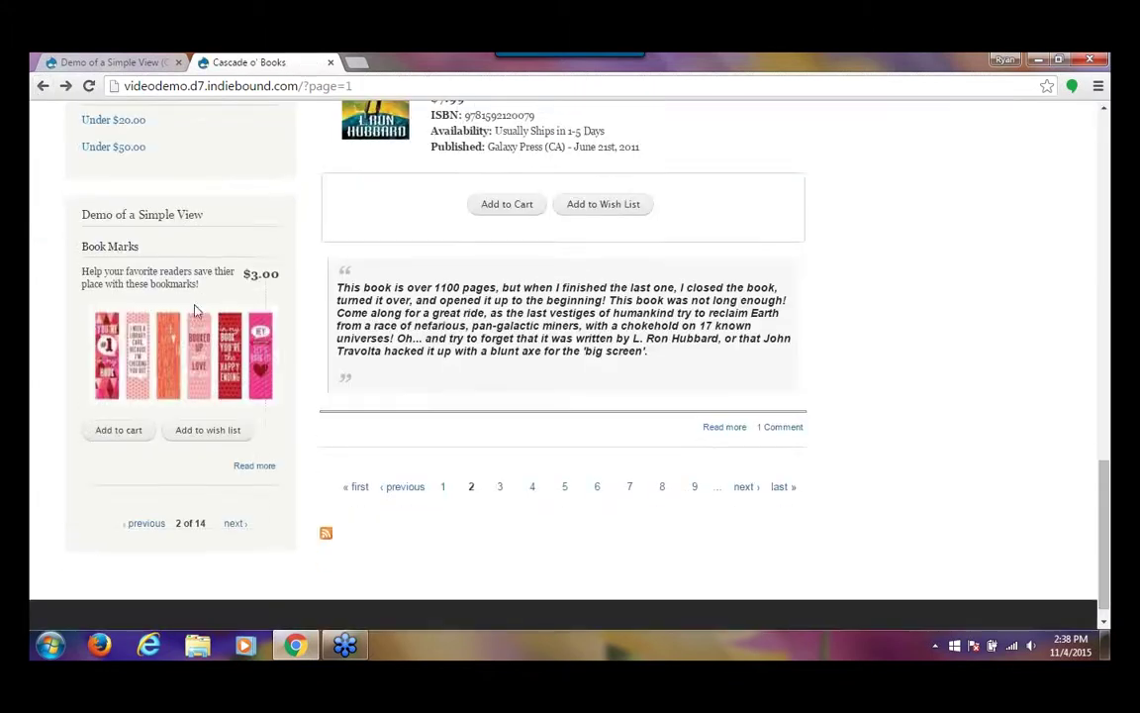
left_click(118, 250)
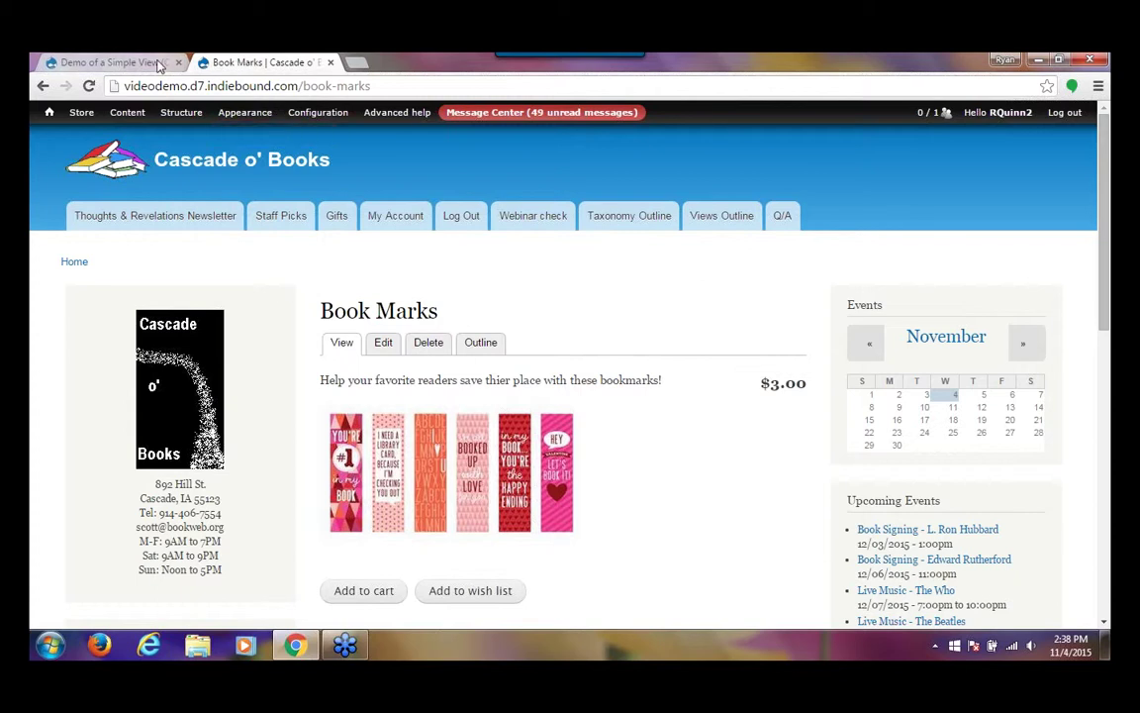
Step: Return to the Demo of a Simple View editing page and review the Gifts Block display settings
left_click(108, 62)
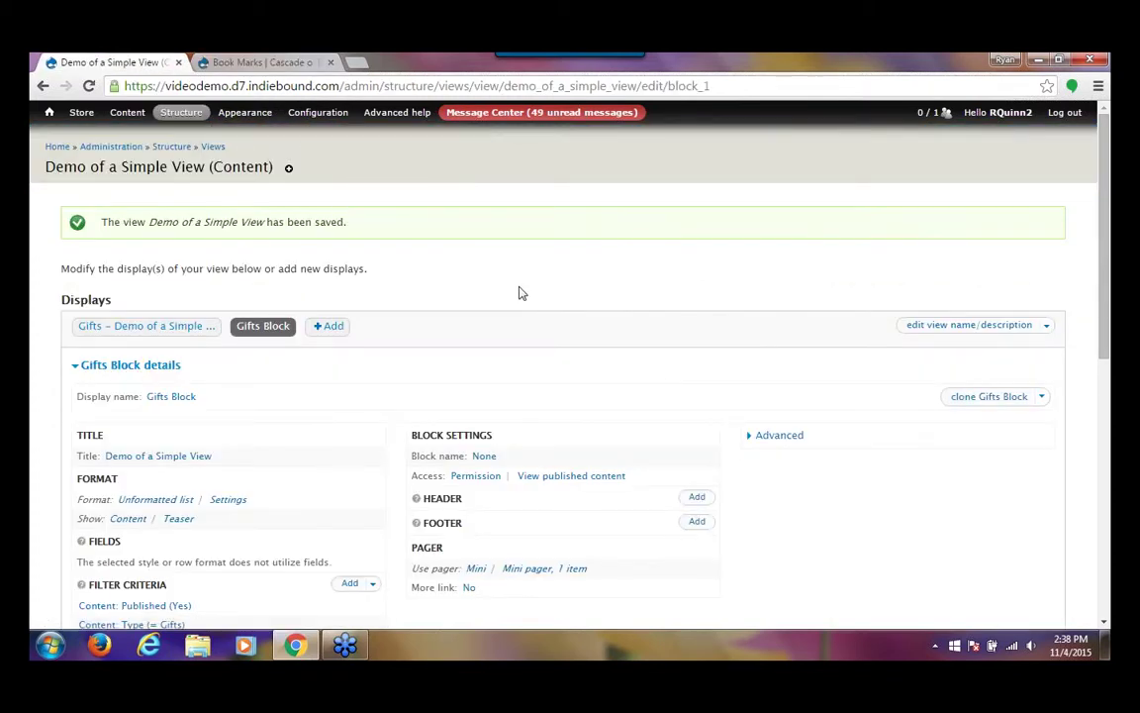
mouse_move(1102, 356)
left_mouse_down()
mouse_move(1095, 539)
mouse_move(1100, 380)
left_mouse_up()
left_click(1048, 286)
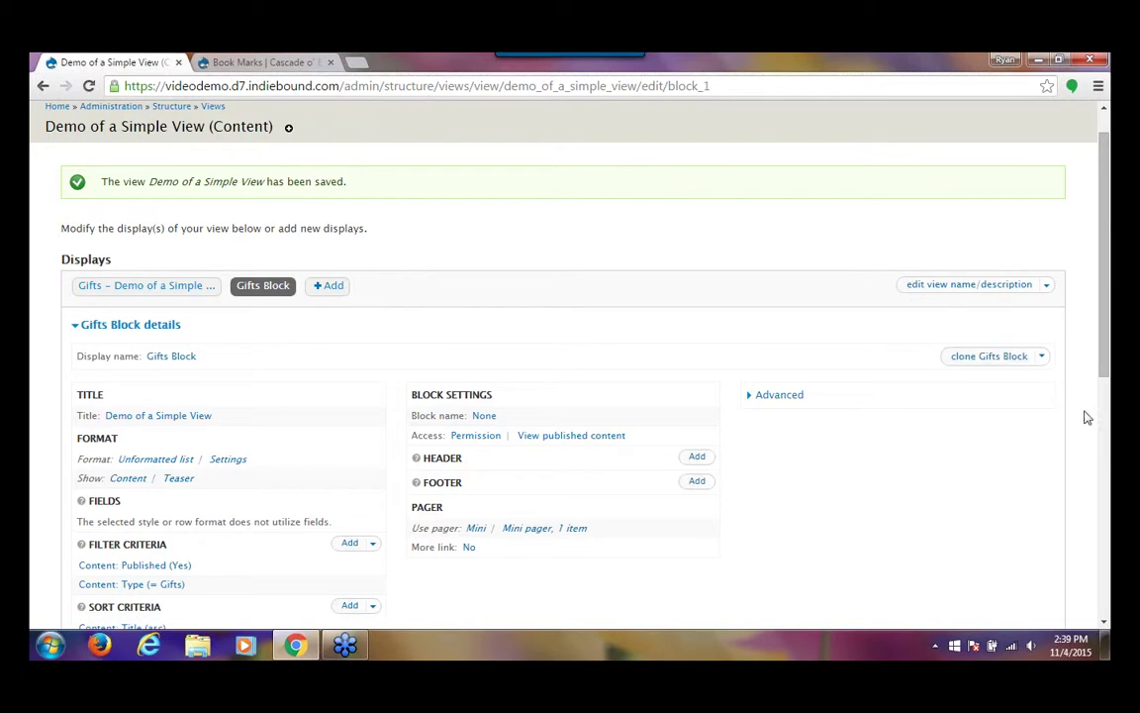
scroll(1104, 370, "up", 1)
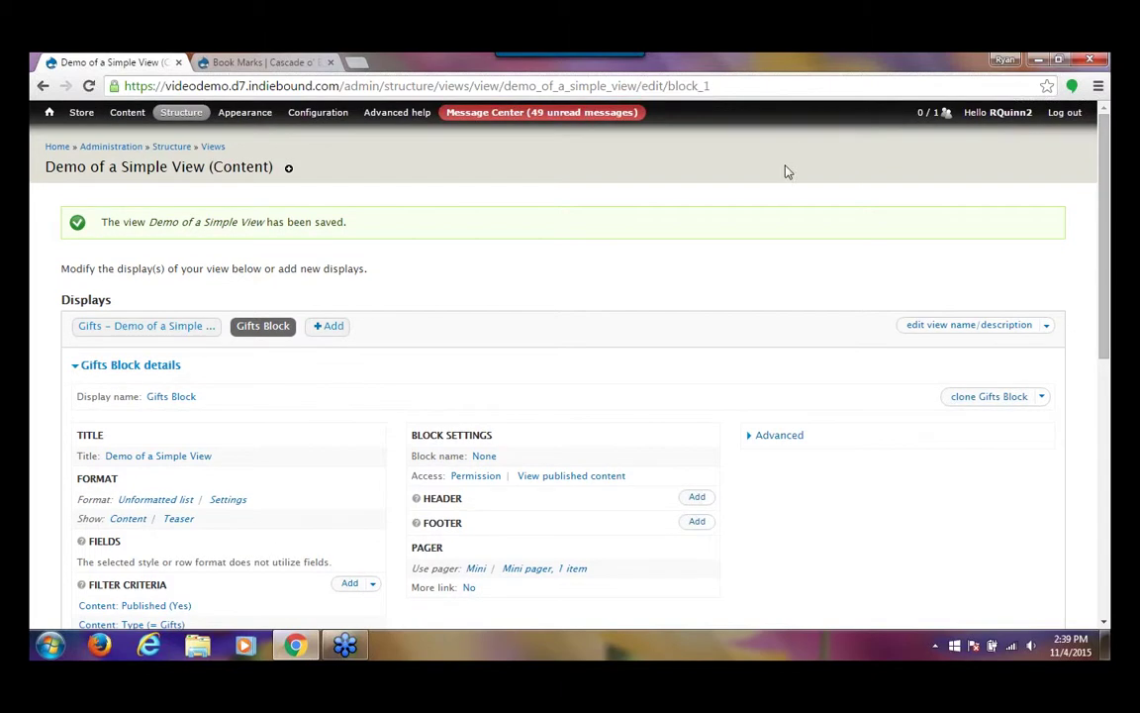
Step: Go to the site's list of views and open the Event Calendar view for editing
mouse_move(184, 125)
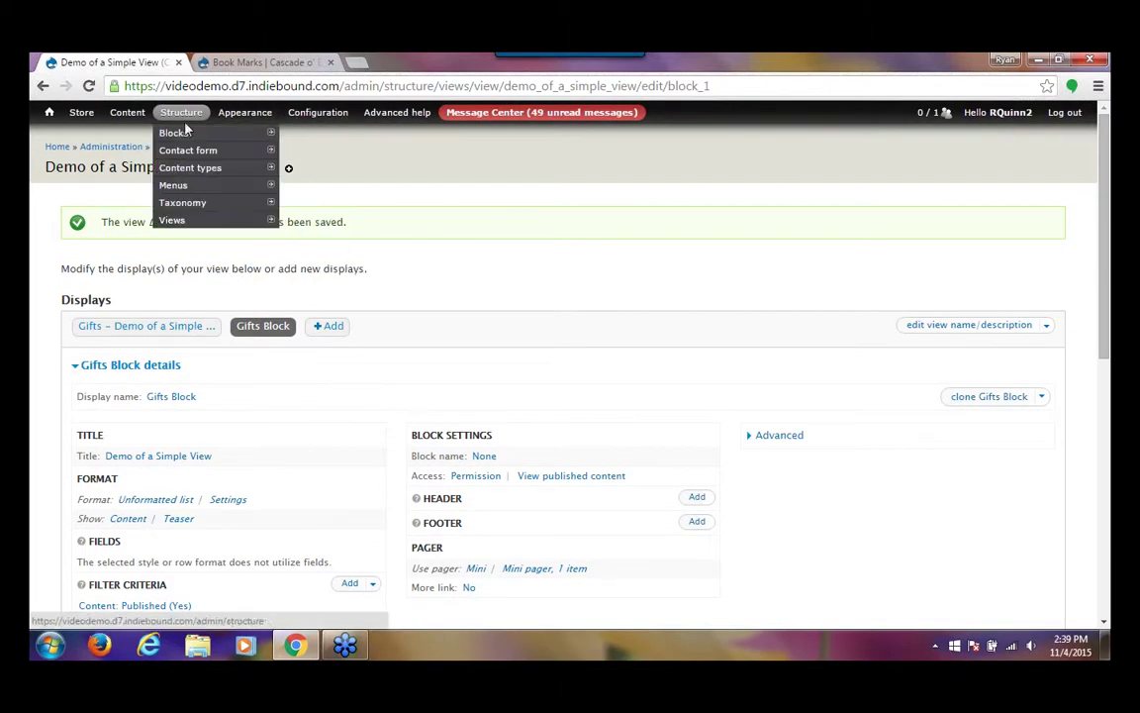
left_click(174, 220)
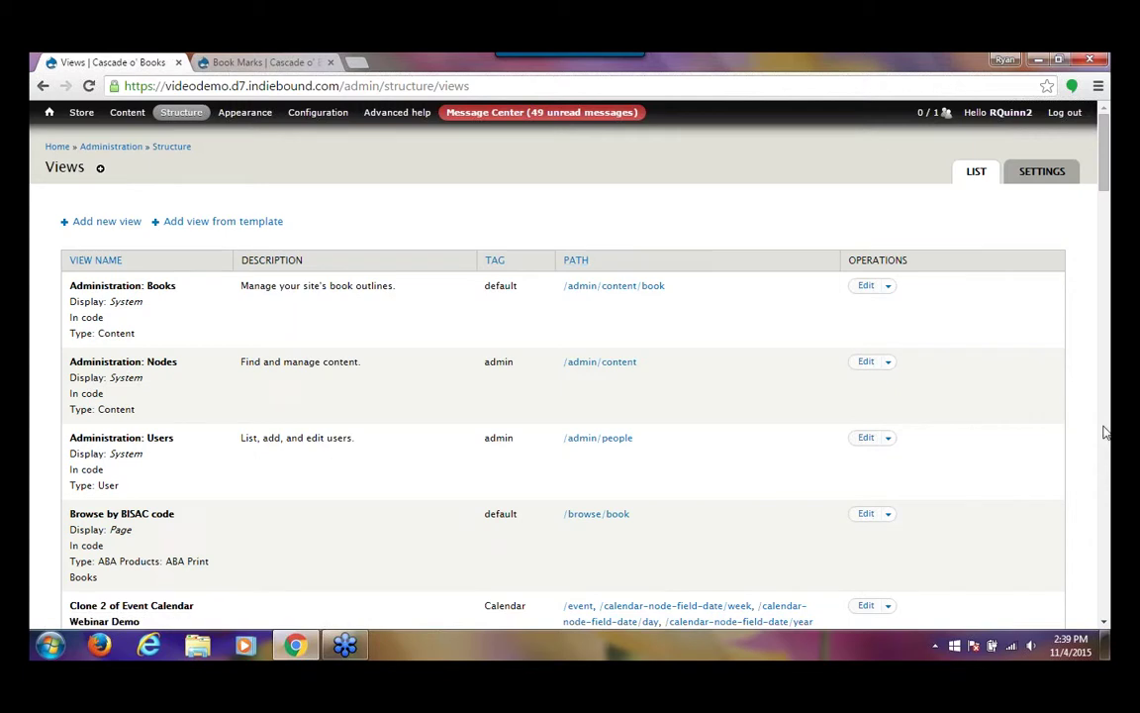
scroll(1106, 431, "down", 5)
scroll(1106, 436, "down", 5)
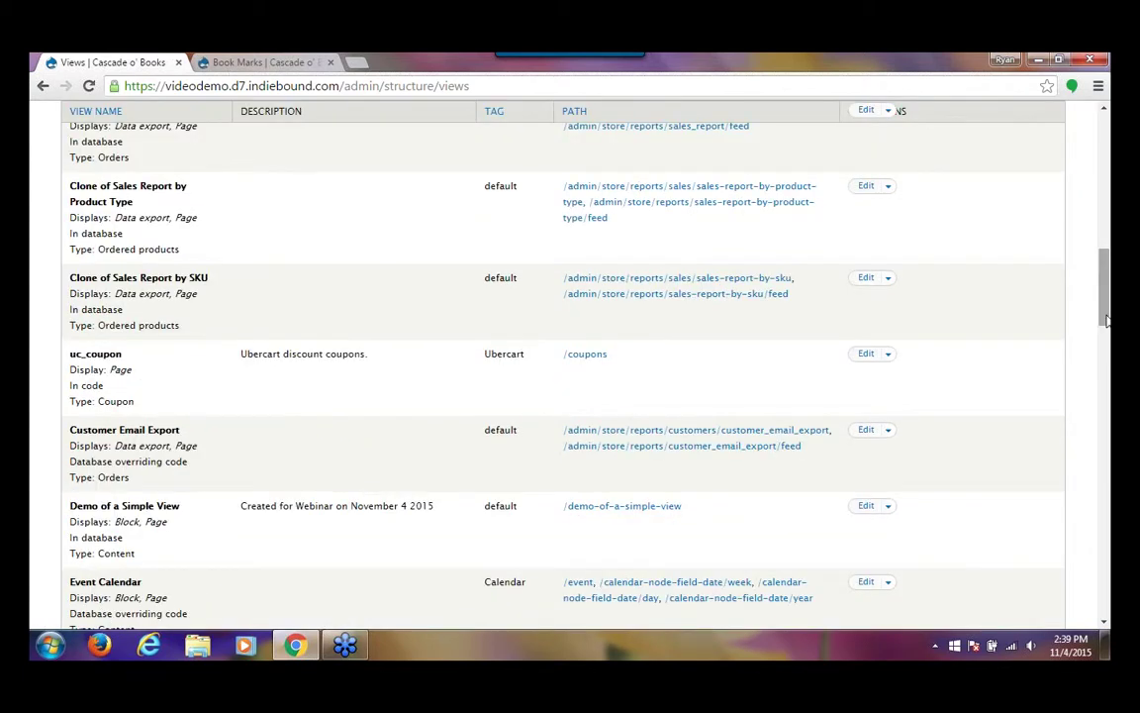
scroll(1106, 336, "down", 2)
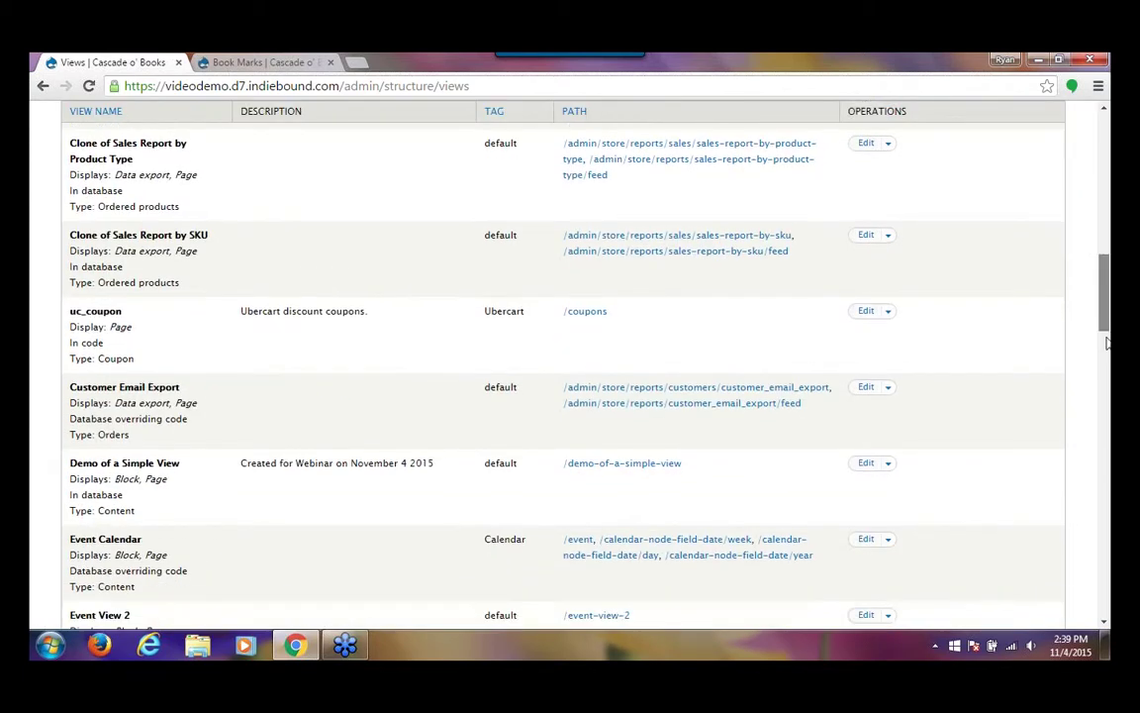
scroll(1106, 364, "down", 1)
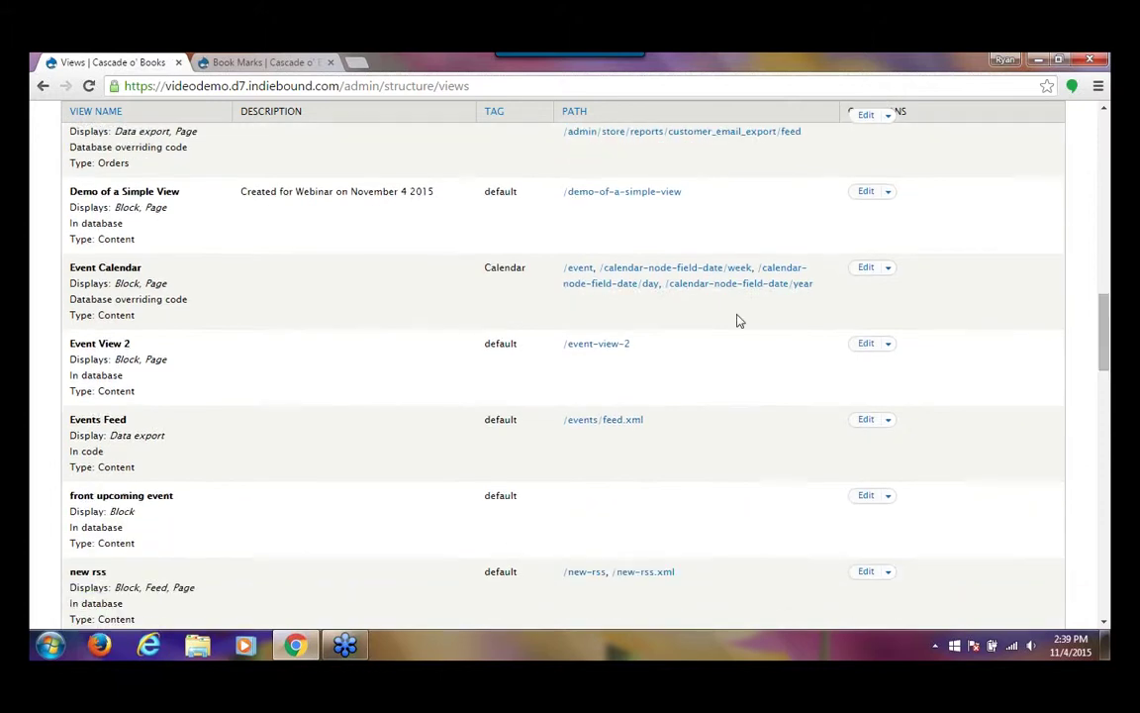
left_click(866, 272)
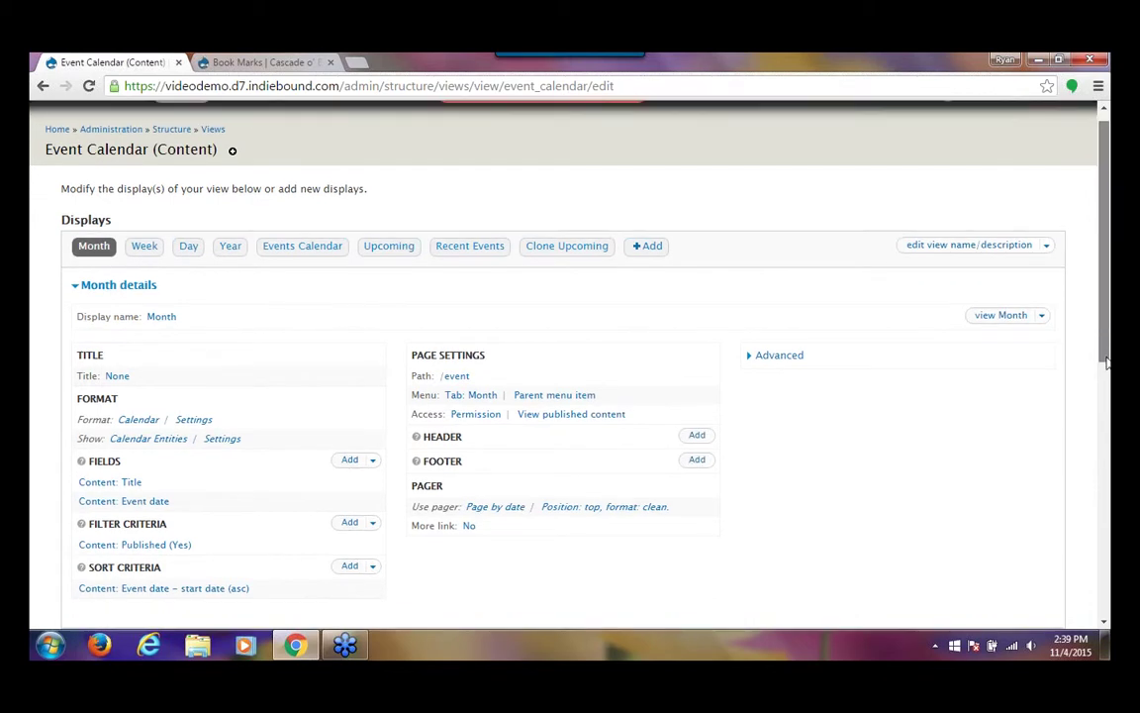
Step: Examine the Event Calendar view's displays, the Month display's fields, and the calendar preview
scroll(684, 223, "down", 1)
triple_click(598, 220)
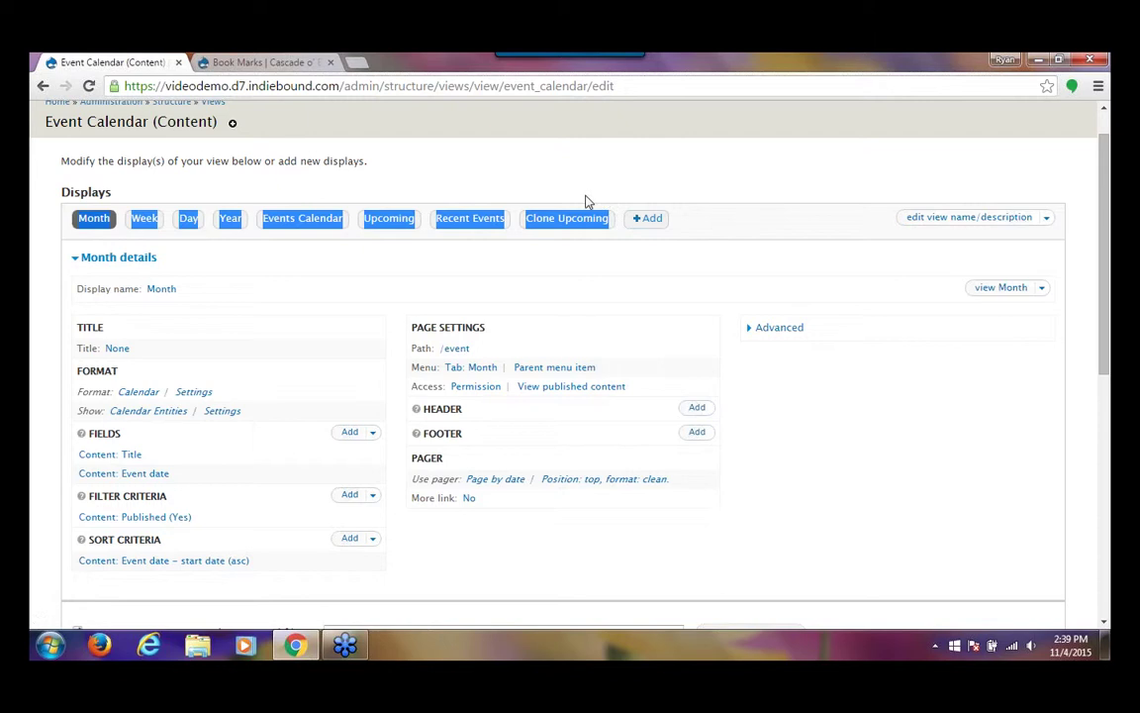
left_click(587, 200)
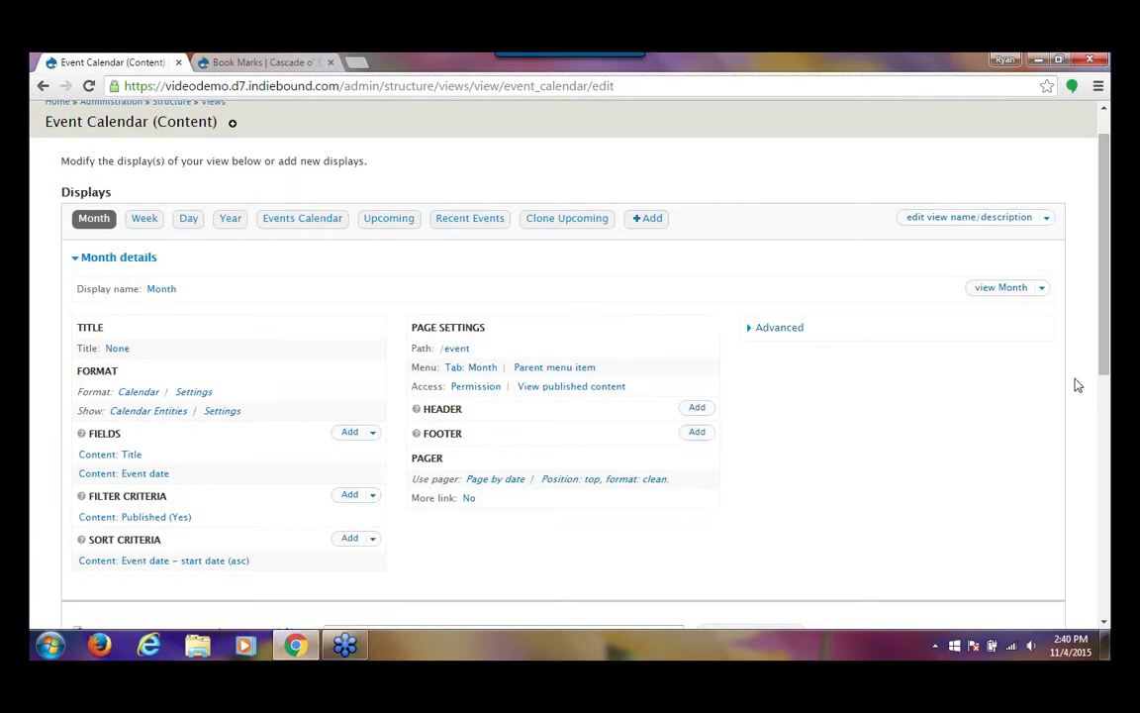
left_click_drag(1106, 382, 1094, 393)
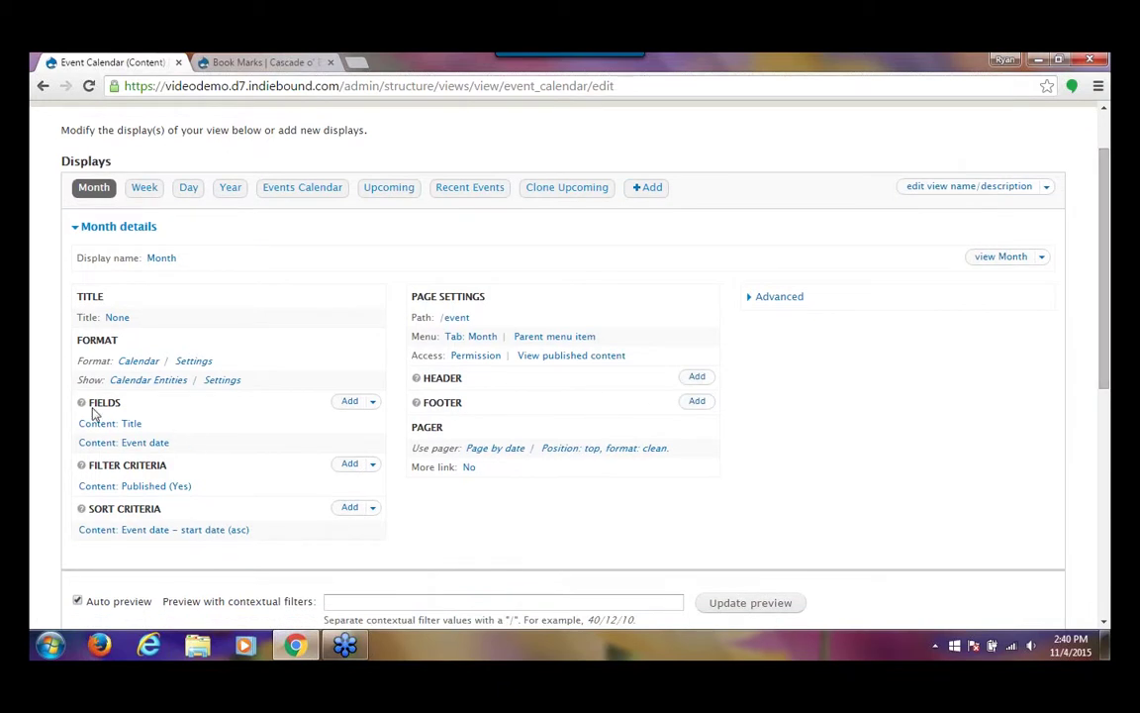
left_click_drag(87, 403, 127, 410)
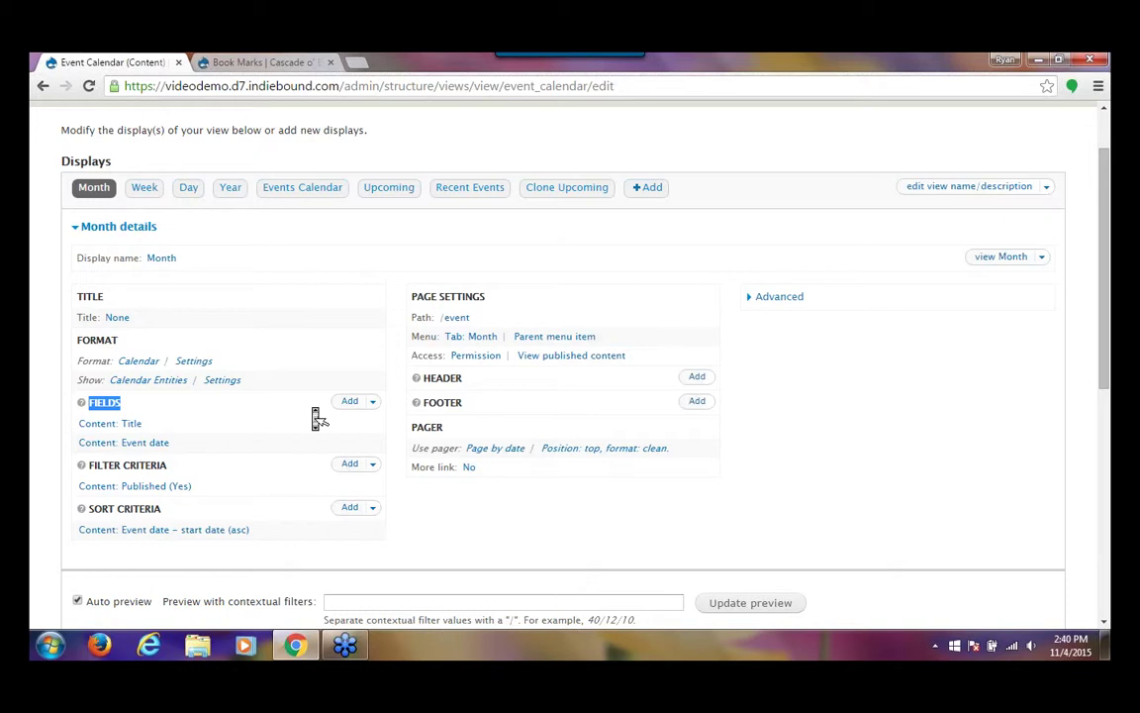
scroll(319, 418, "down", 5)
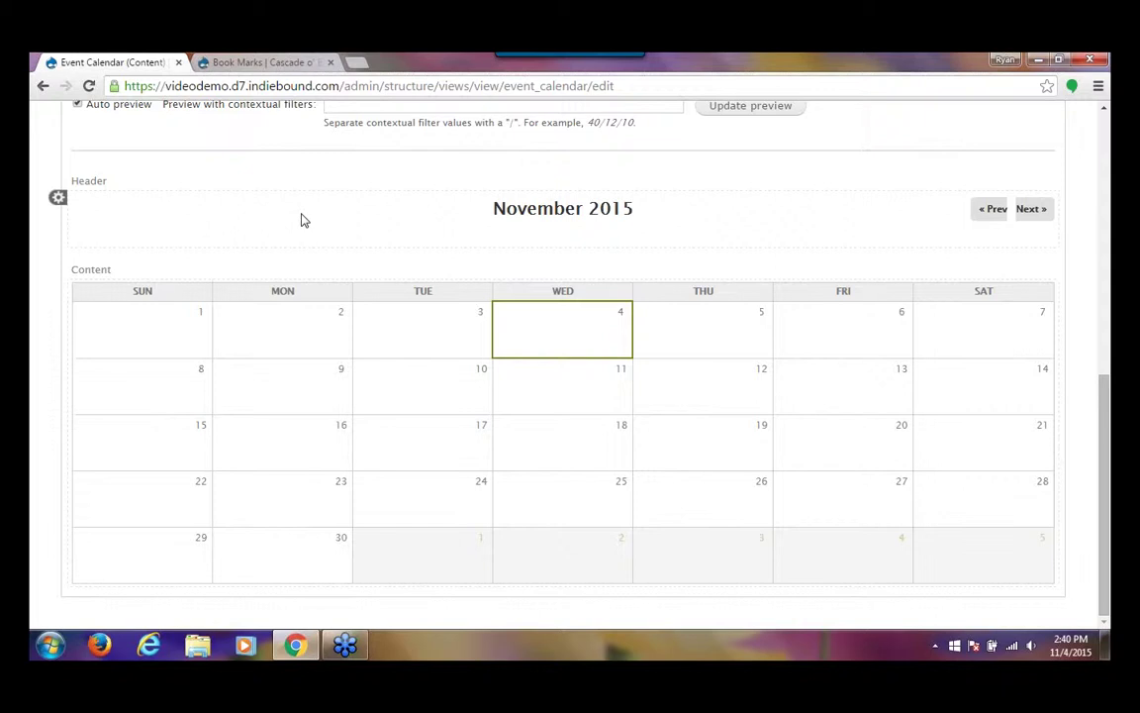
scroll(302, 219, "up", 3)
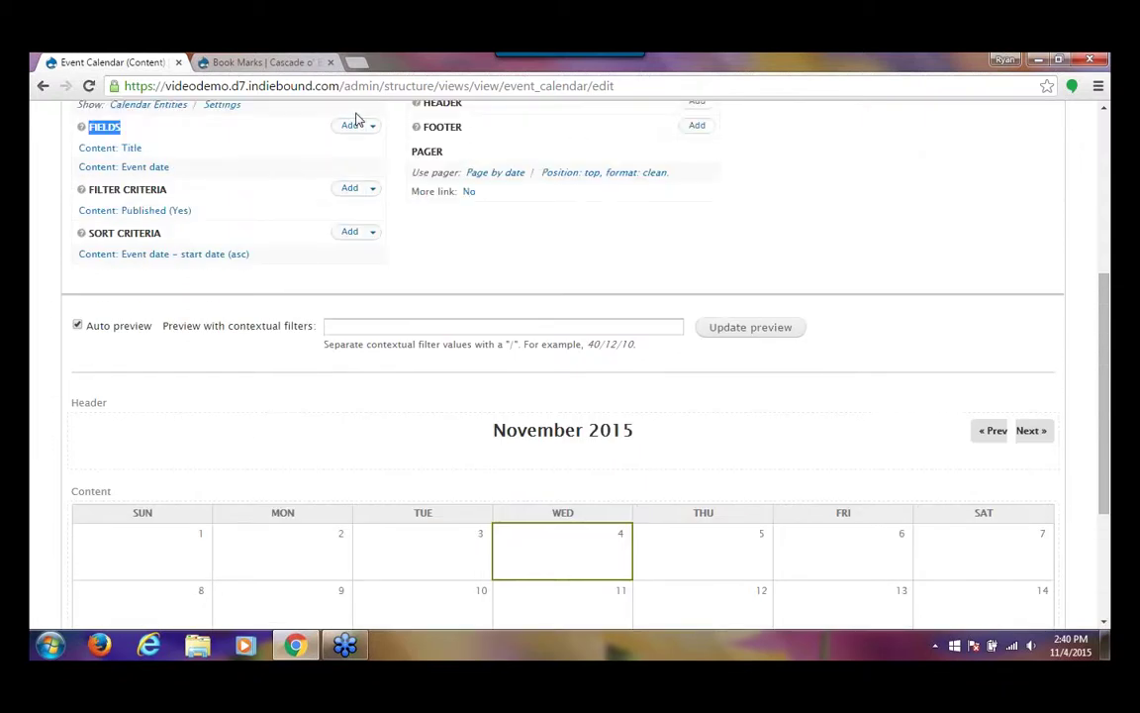
Step: Start adding a field to the Month display, search for "event ter", and select Content: Event Type Terms
left_click(351, 128)
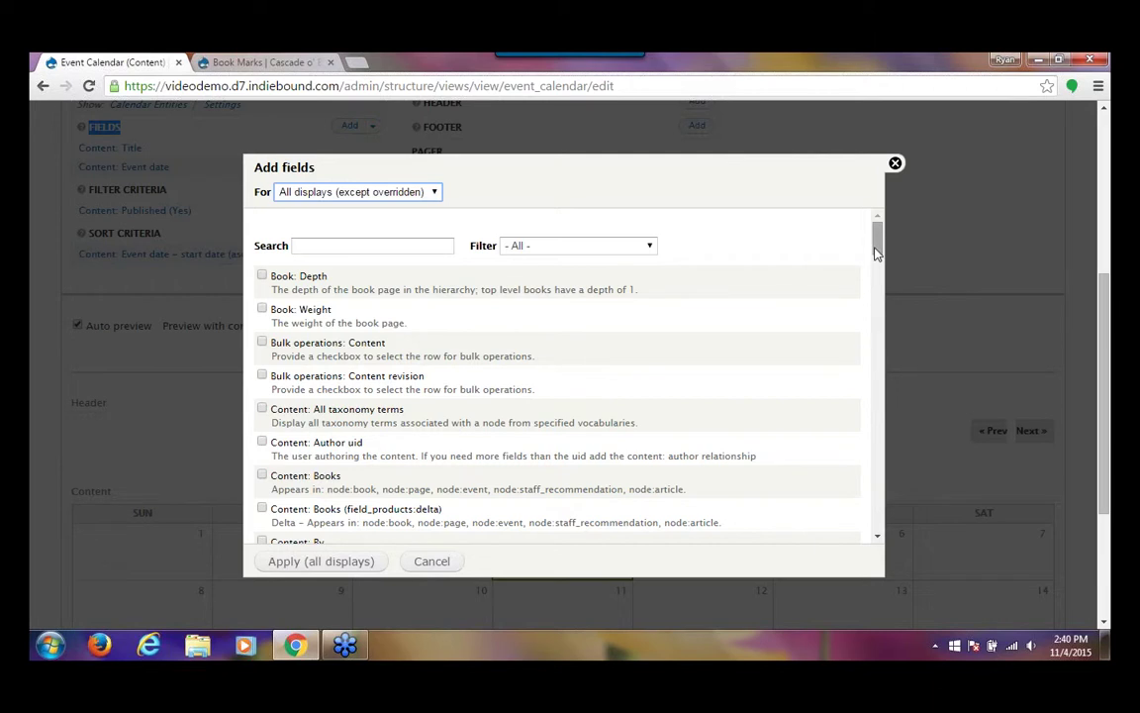
left_click_drag(876, 250, 559, 224)
left_click(429, 238)
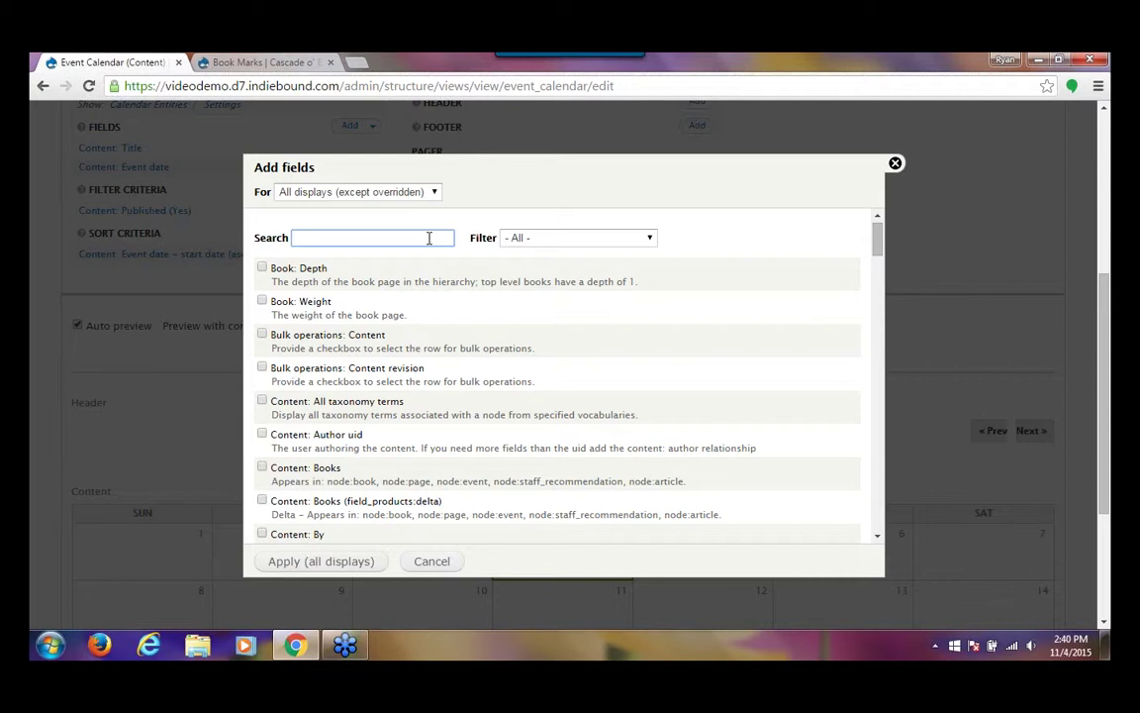
type("event")
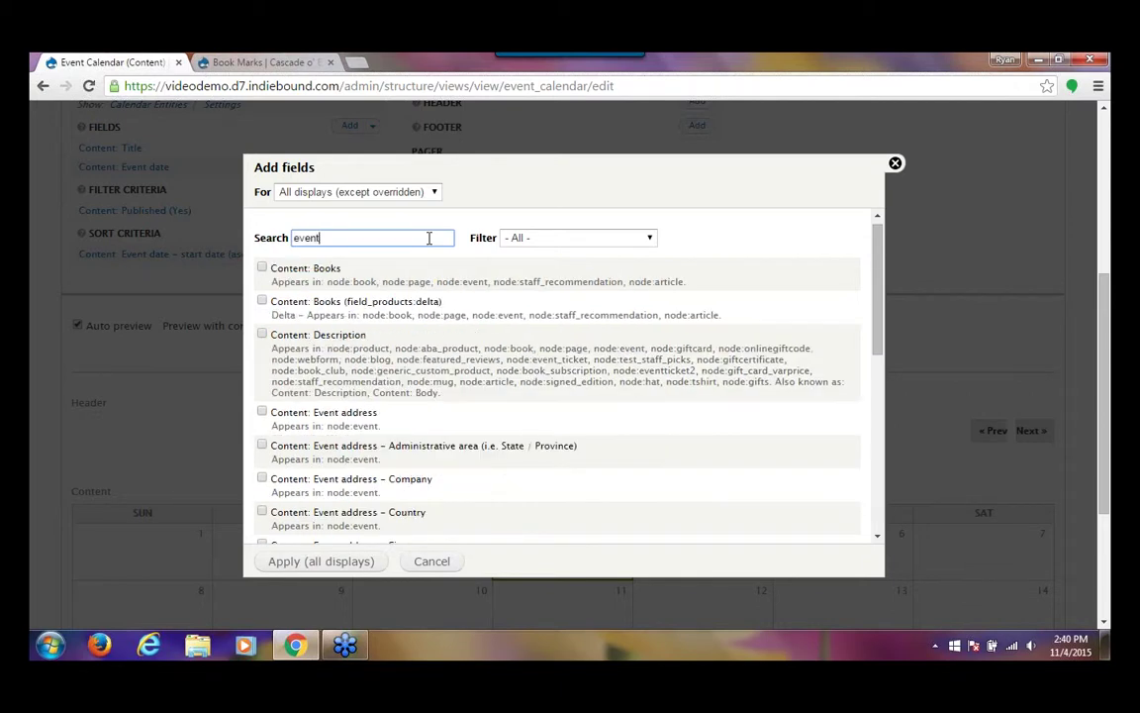
type(" ter")
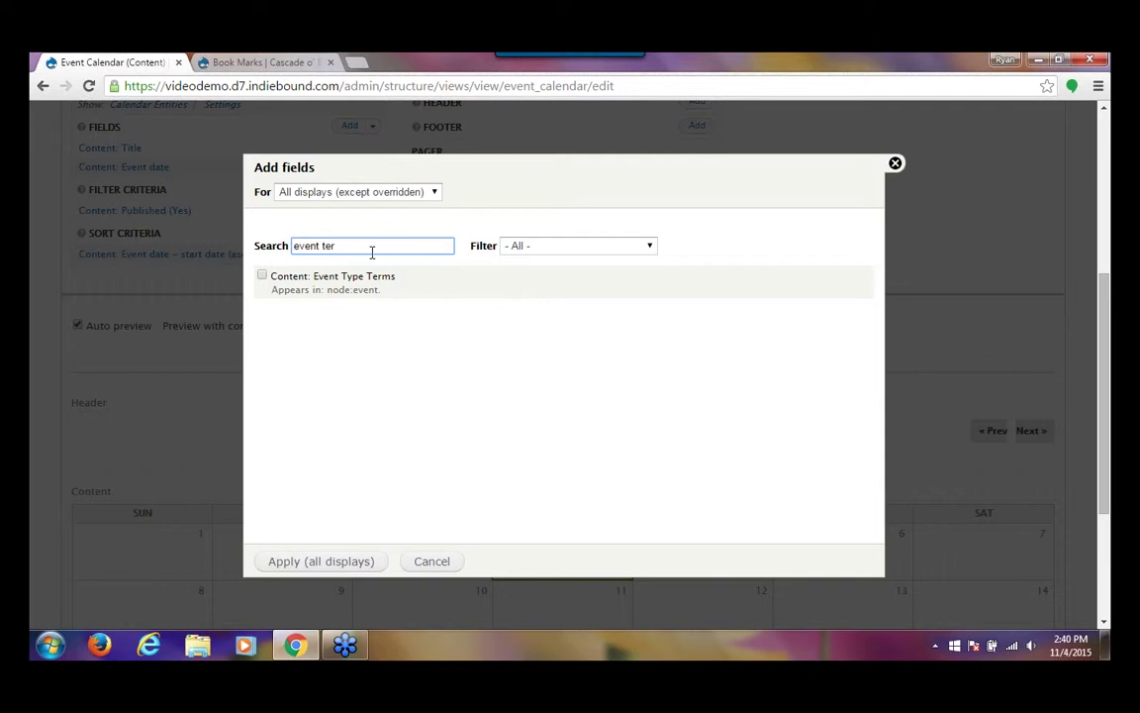
left_click(262, 277)
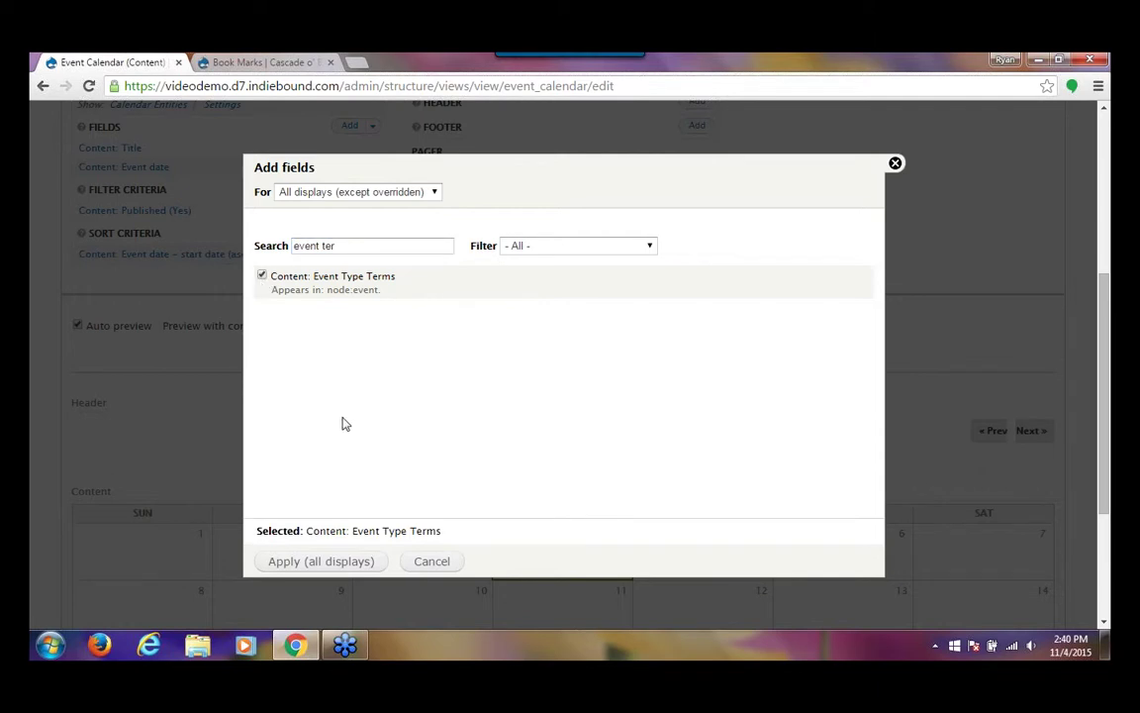
Step: Add the Event Type Terms field to this page only (override), keeping its label and the Link formatter
left_click(386, 193)
left_click(376, 222)
left_click(322, 561)
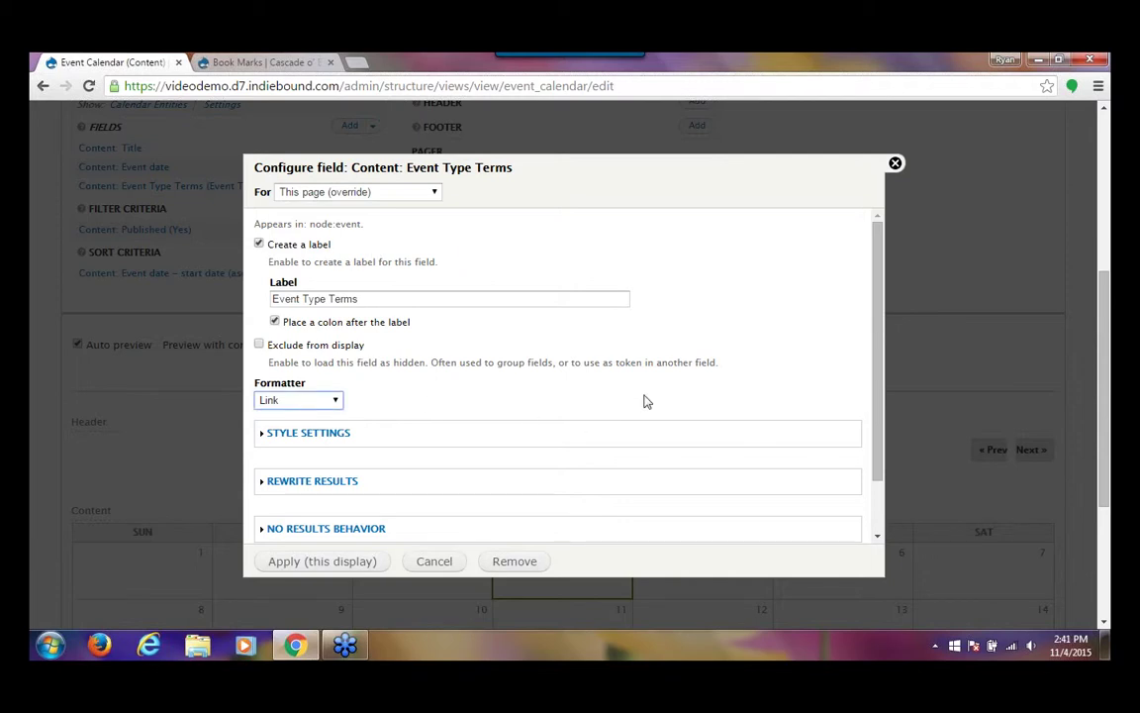
scroll(861, 433, "down", 1)
scroll(857, 441, "down", 1)
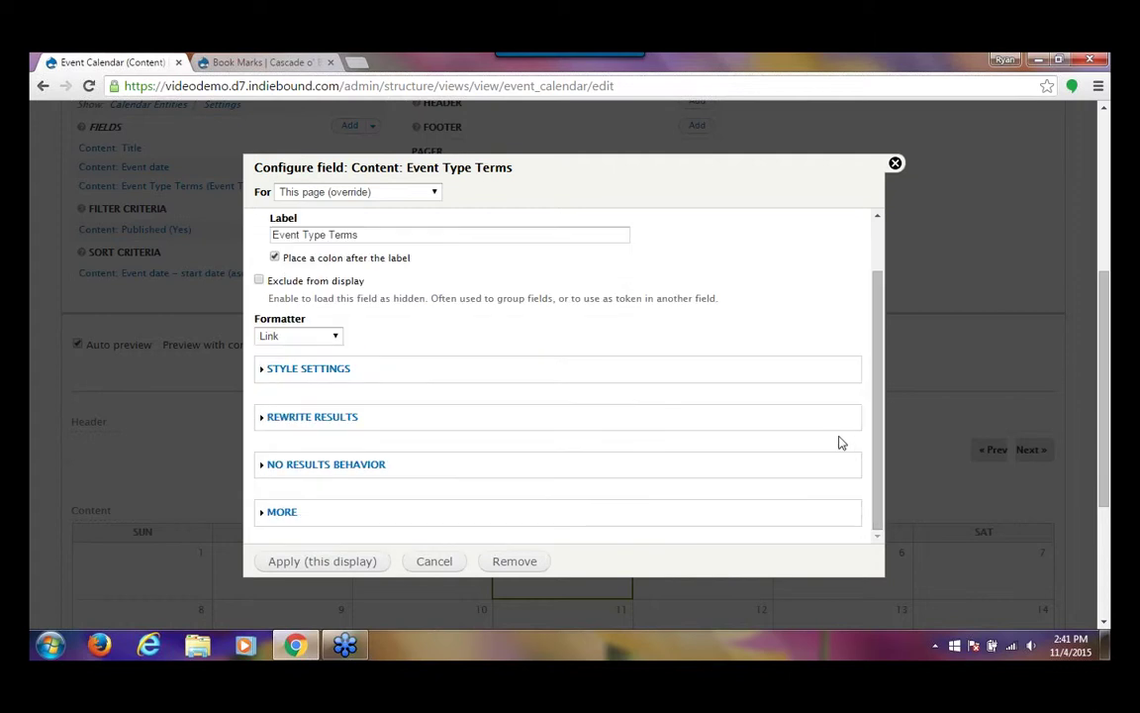
scroll(874, 368, "up", 1)
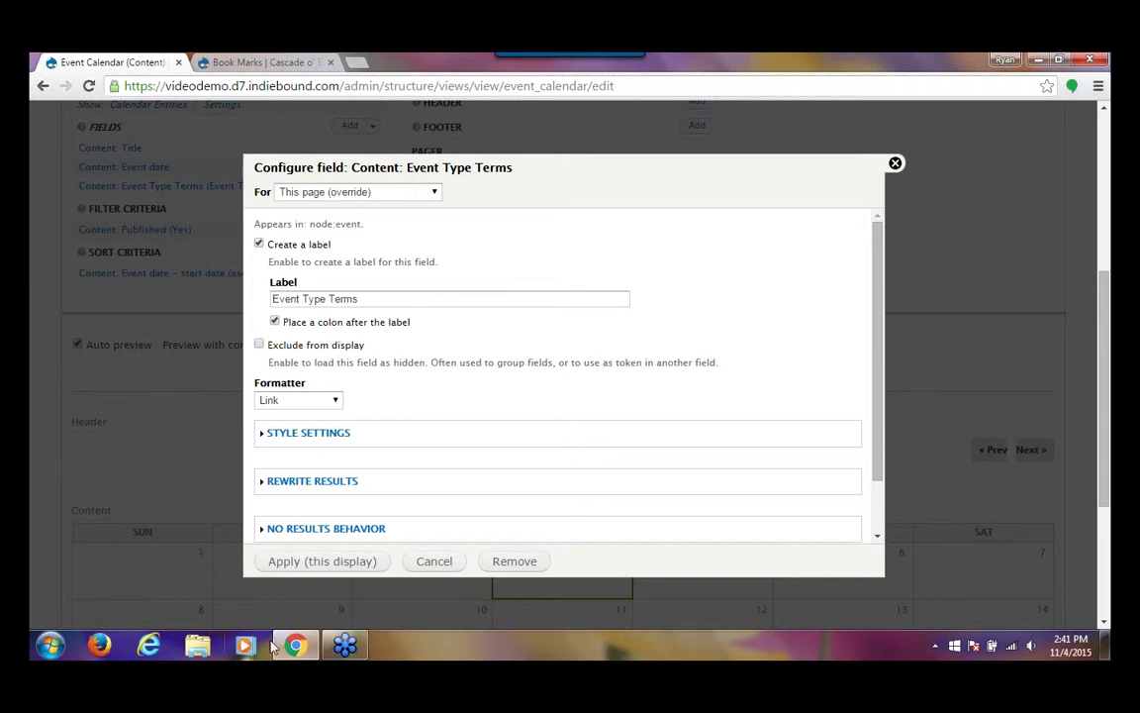
left_click(344, 570)
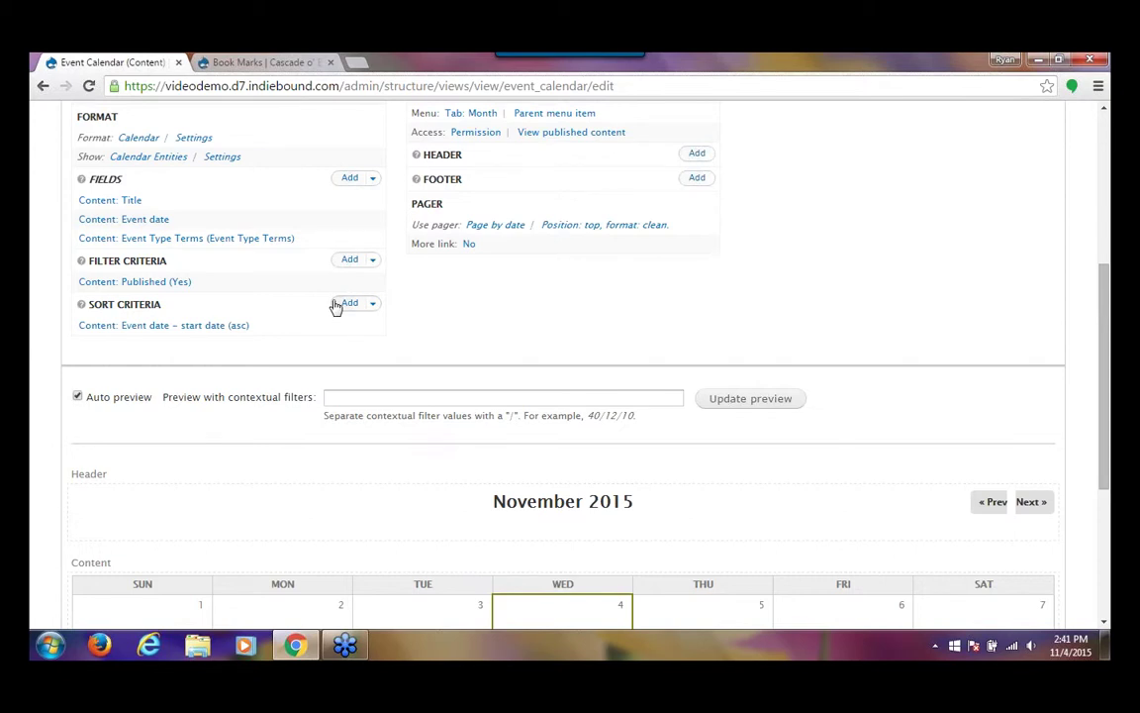
Step: Preview the December 2015 calendar and examine the event type terms under the events
left_click(1031, 503)
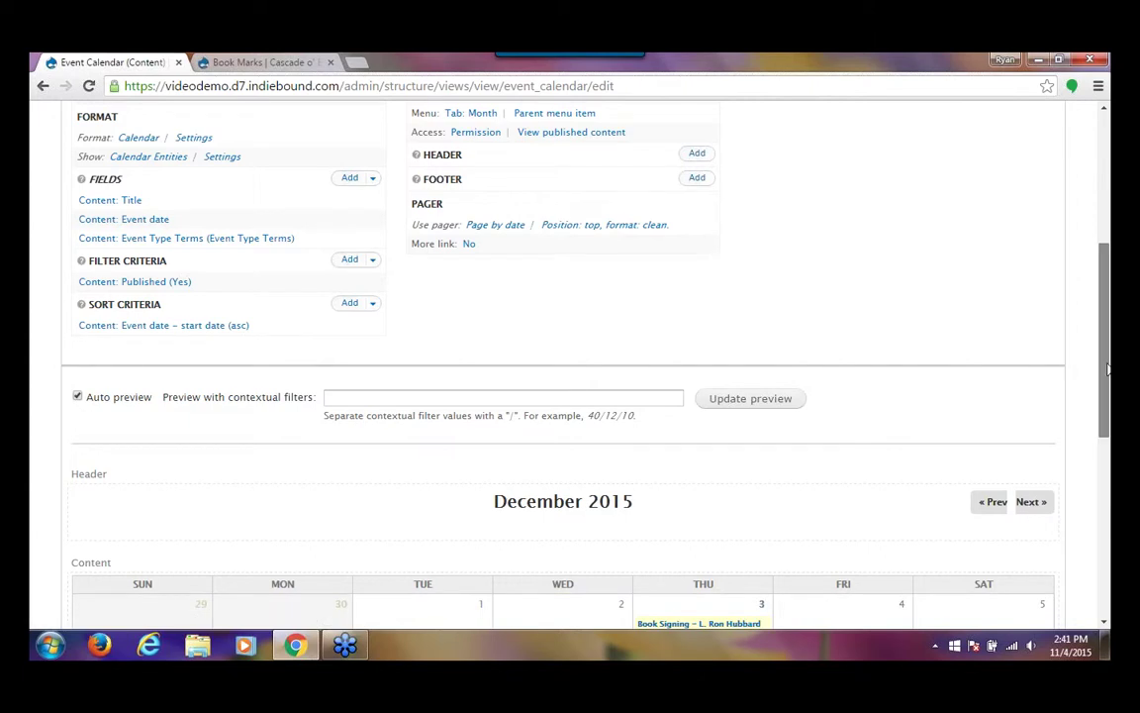
scroll(1107, 369, "down", 3)
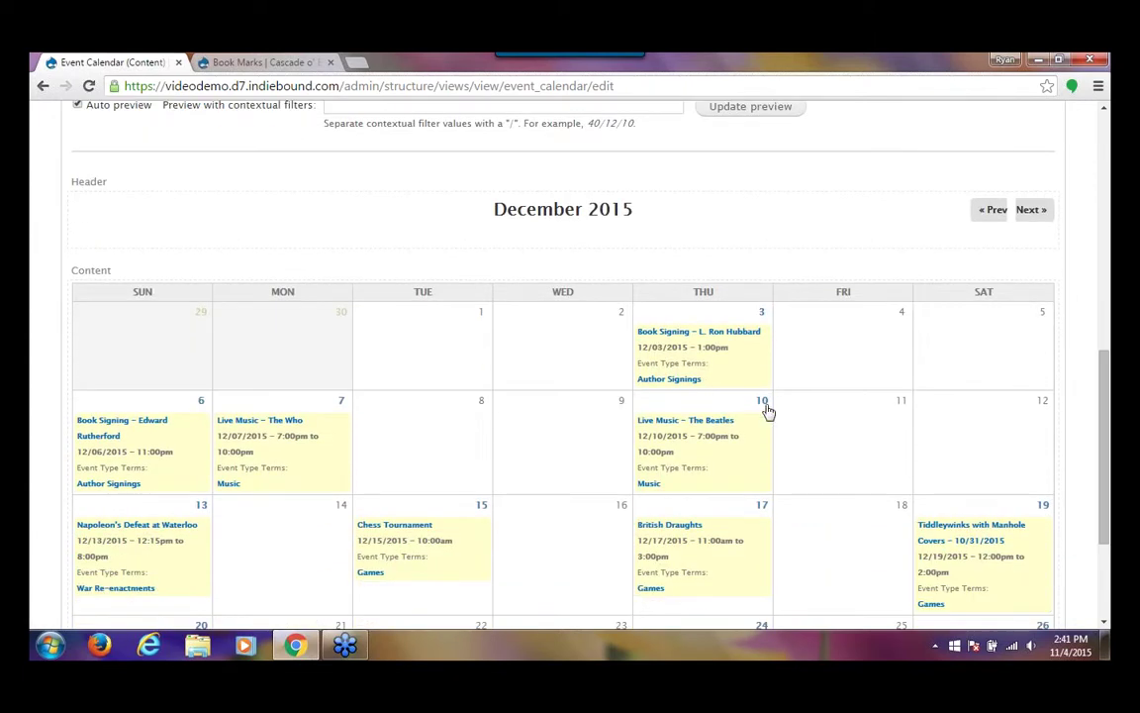
left_click_drag(715, 384, 642, 386)
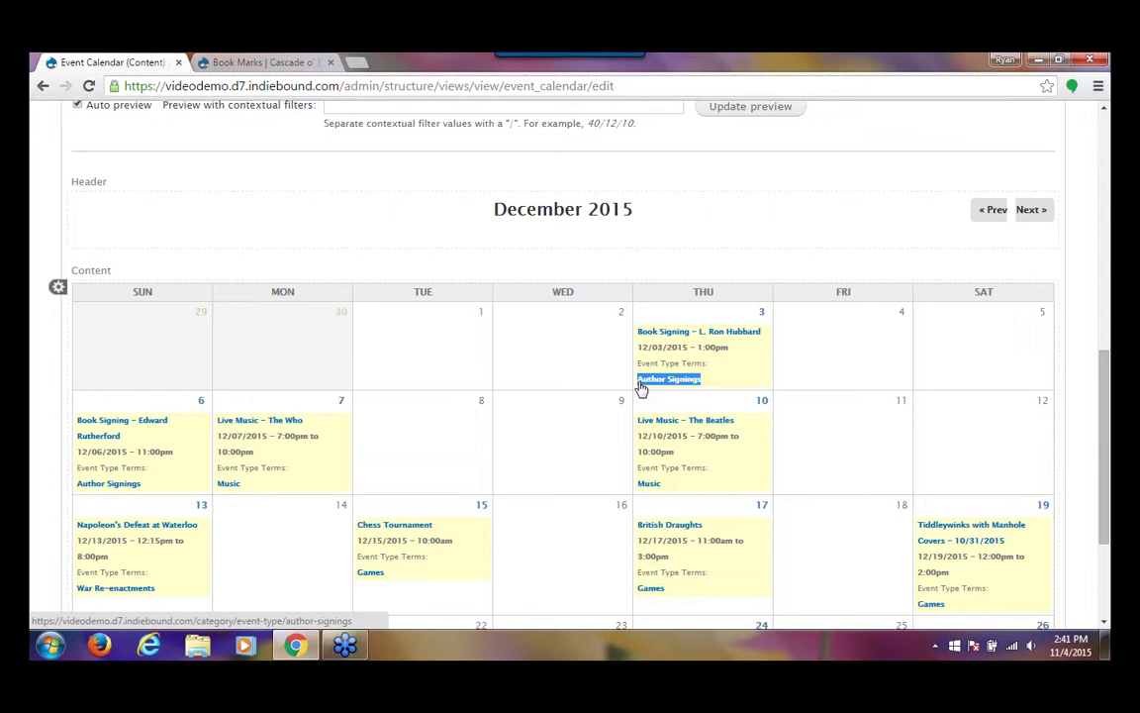
left_click(653, 485)
left_click_drag(653, 487, 578, 455)
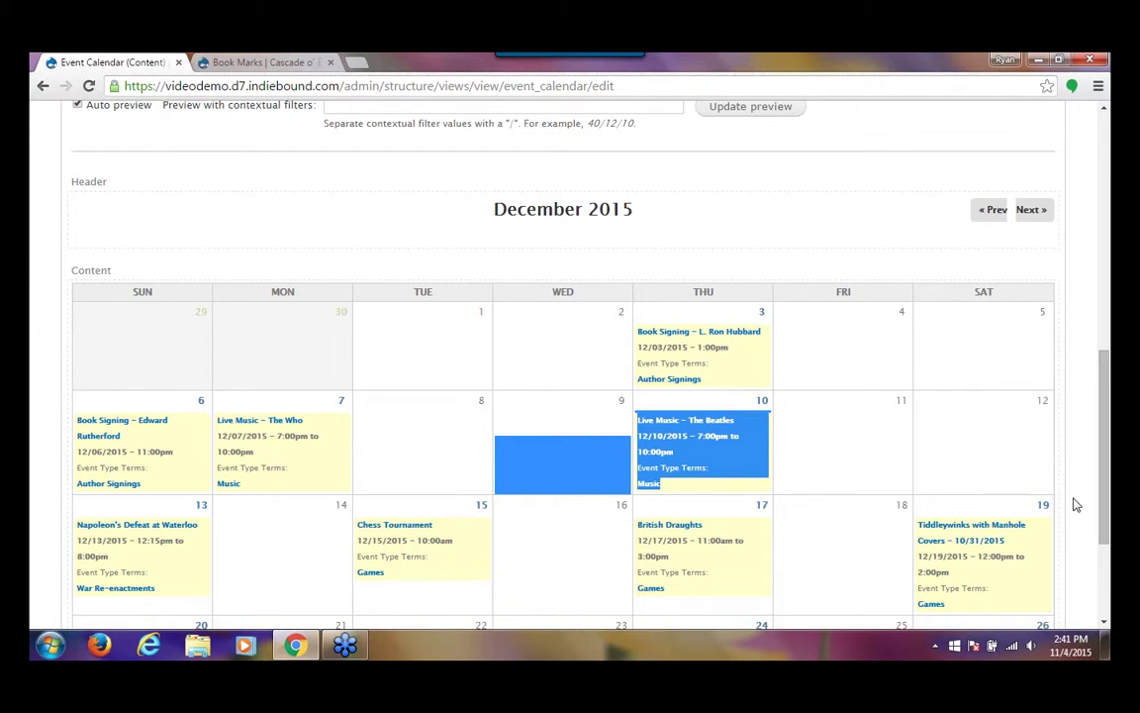
Step: Open the Month display's Calendar Entities row settings and make Event Type Terms an inline field
left_click_drag(1108, 498, 1108, 379)
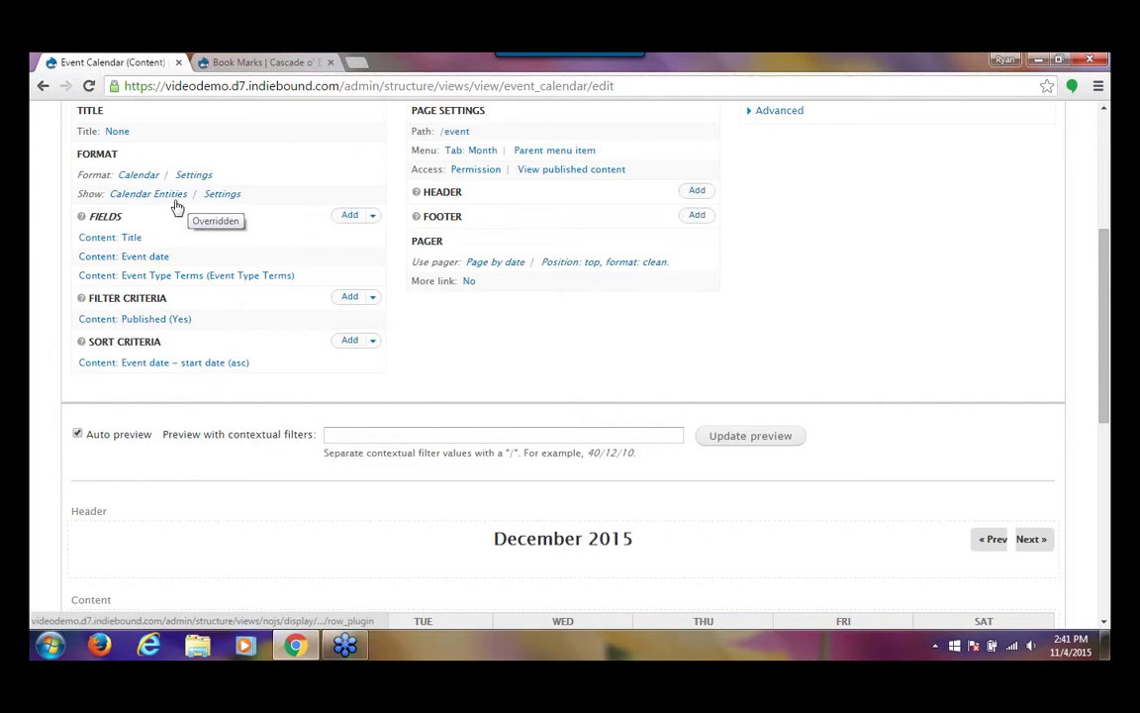
left_click(211, 201)
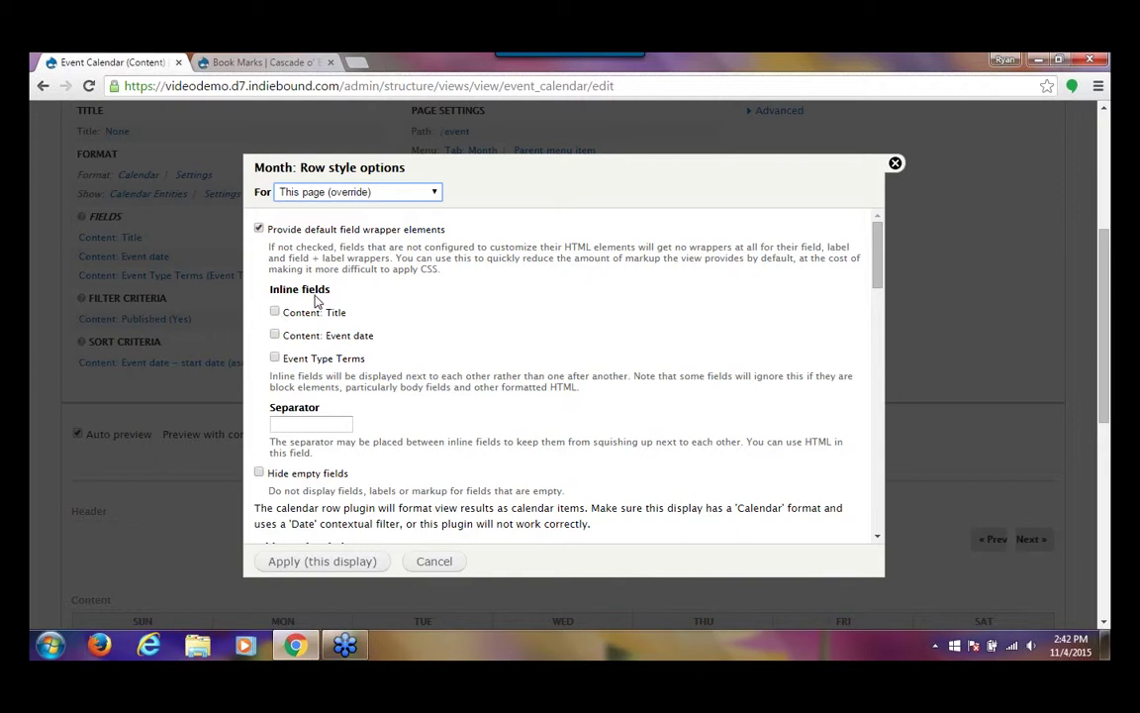
left_click(276, 359)
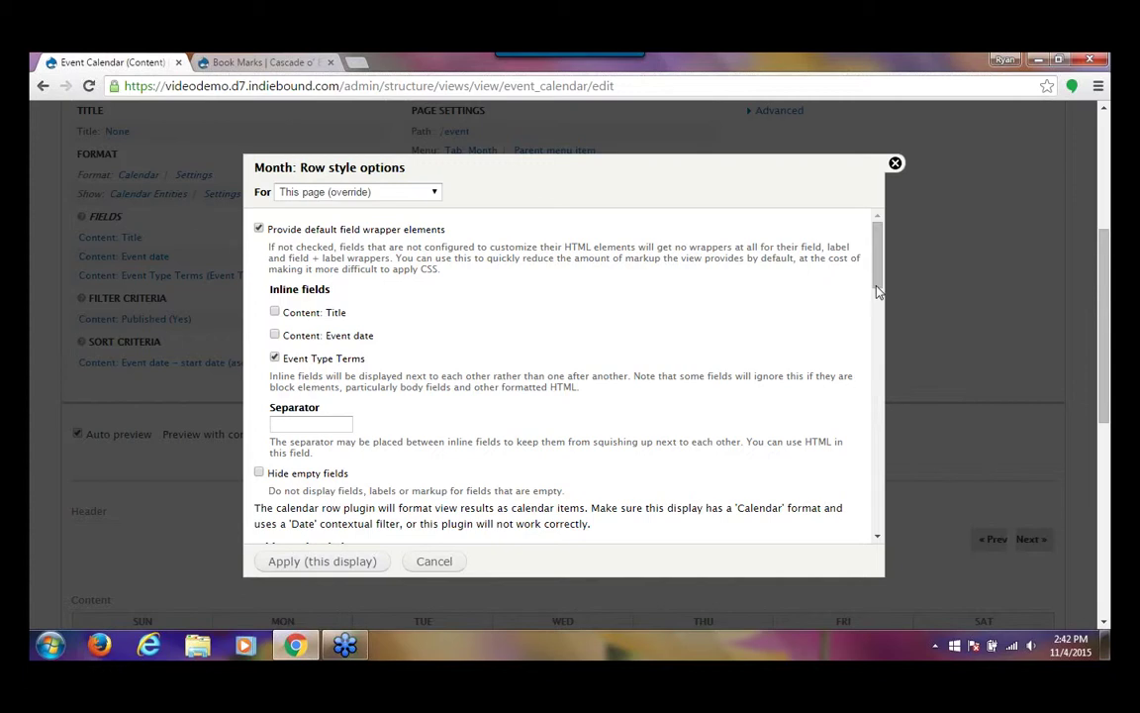
Step: Base the legend color stripes on taxonomy, using Event Type Terms as the term field
left_click_drag(876, 290, 876, 371)
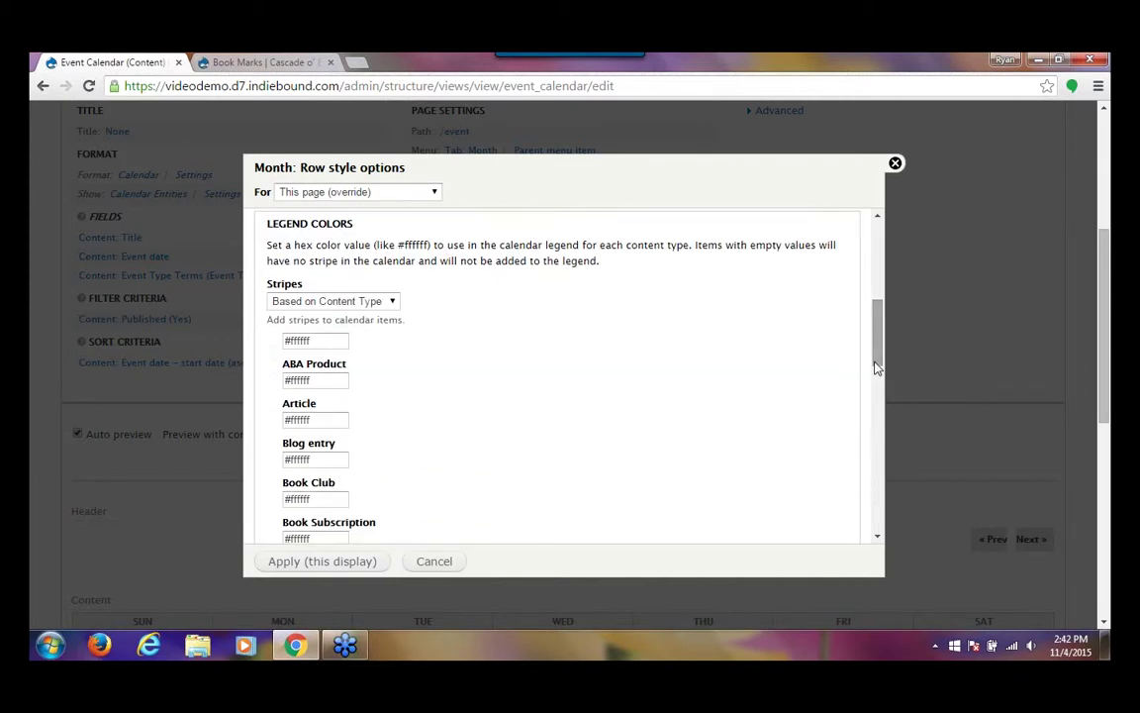
left_click(333, 303)
left_click(337, 343)
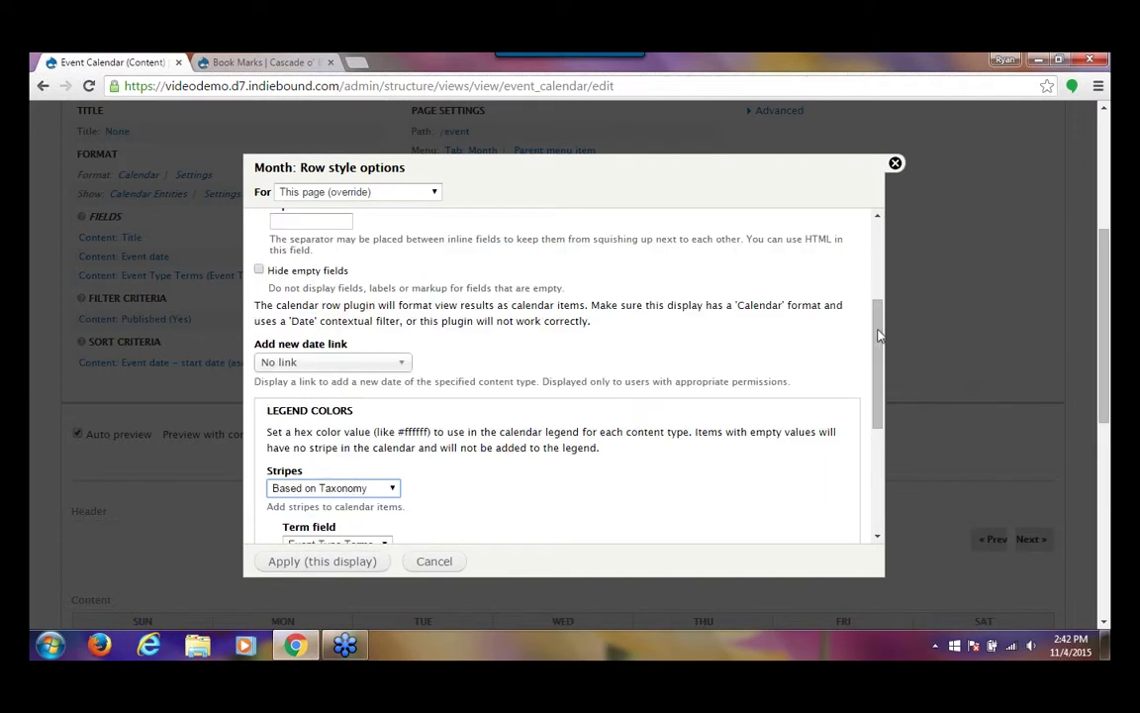
left_click_drag(878, 359, 879, 449)
left_click(356, 315)
left_click(332, 326)
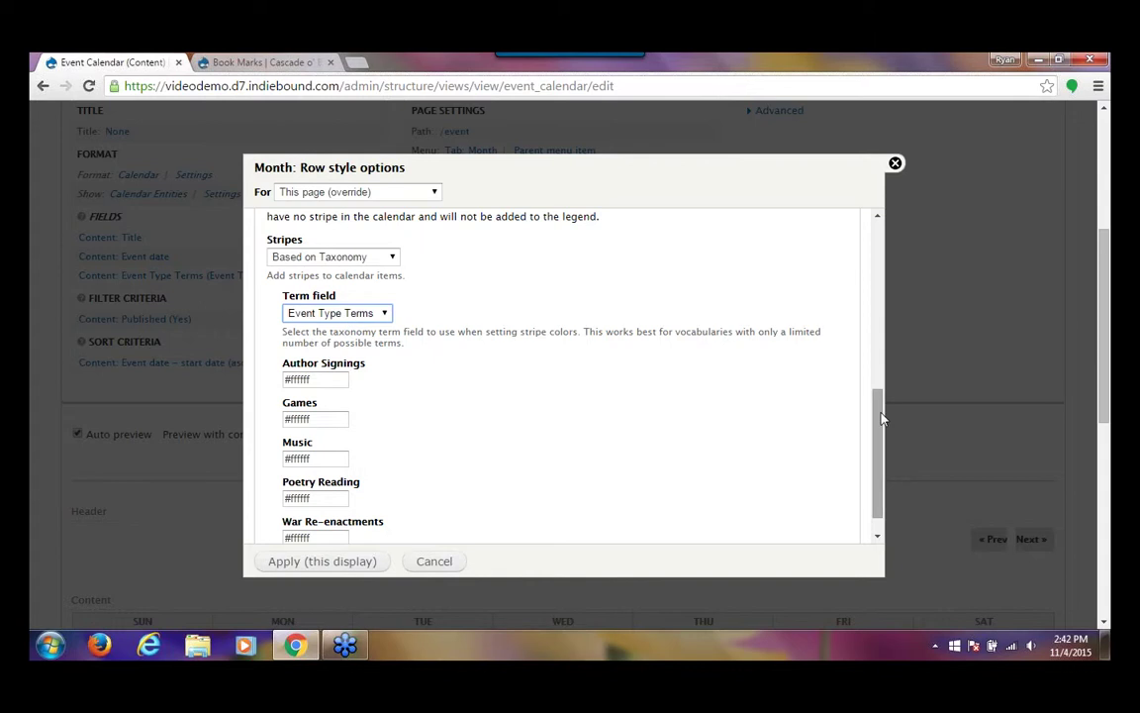
scroll(882, 420, "down", 1)
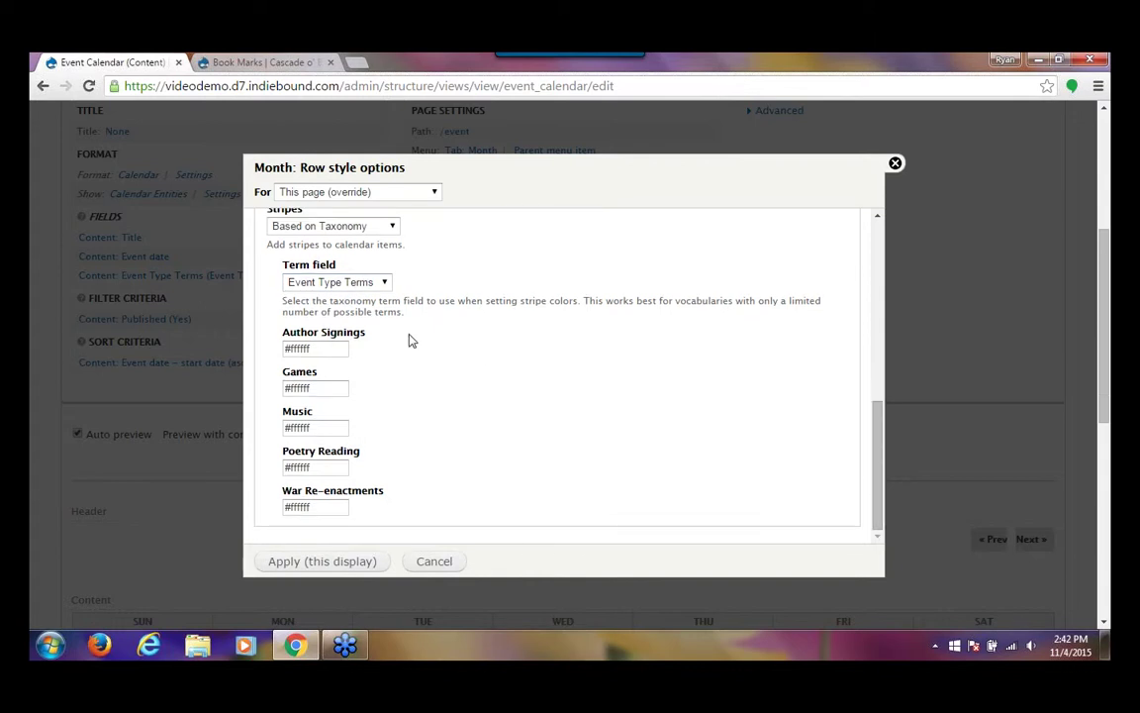
Step: Choose a red legend color for the Author Signings term
left_click(318, 350)
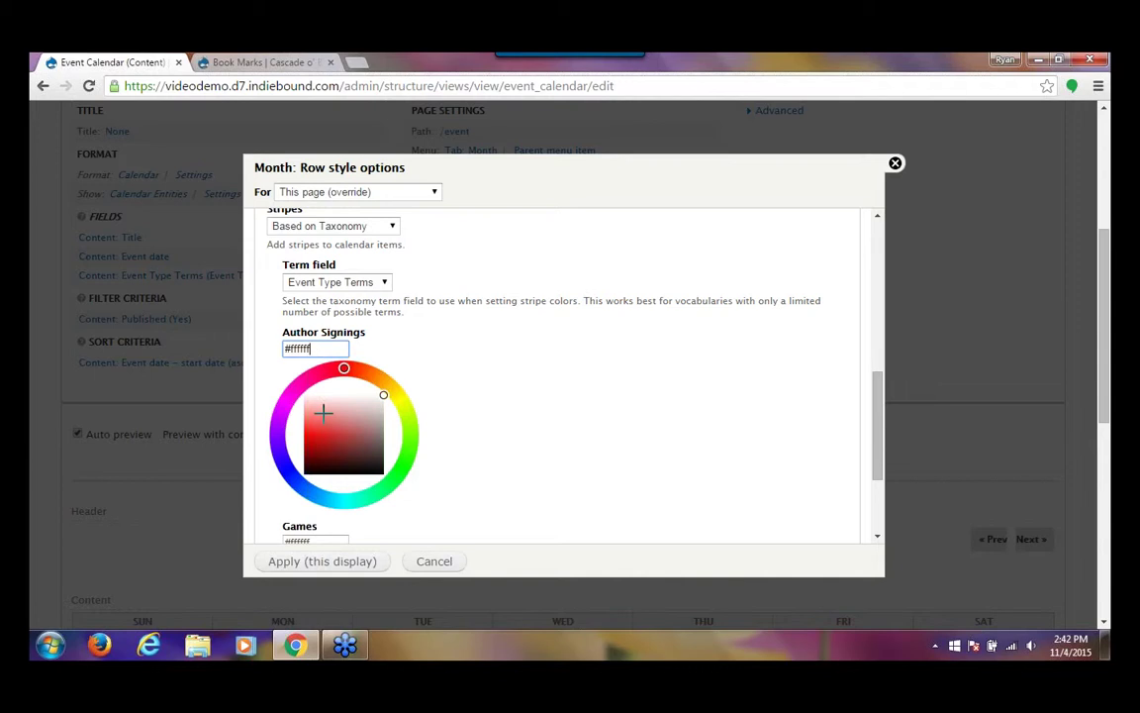
left_click(317, 429)
left_click_drag(317, 430, 316, 435)
left_click(319, 436)
left_click(312, 435)
Step: Set the legend colors to green #1cd914 for Games and blue #130df5 for Music
scroll(496, 405, "down", 3)
left_click(329, 388)
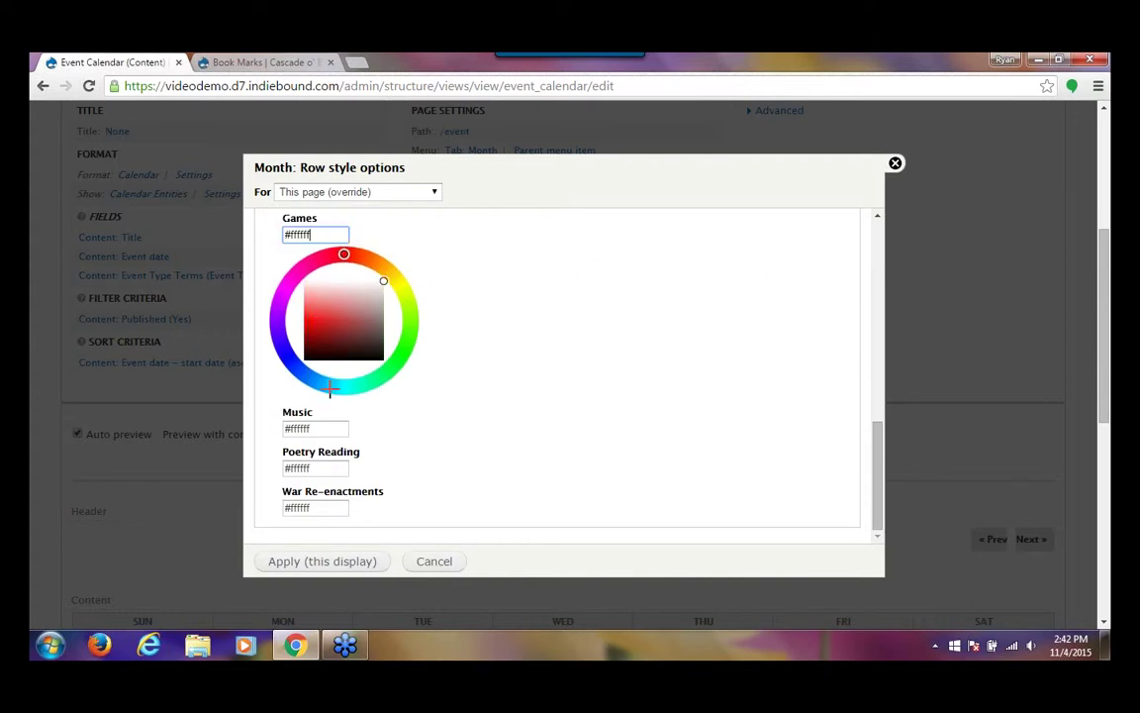
left_click(404, 348)
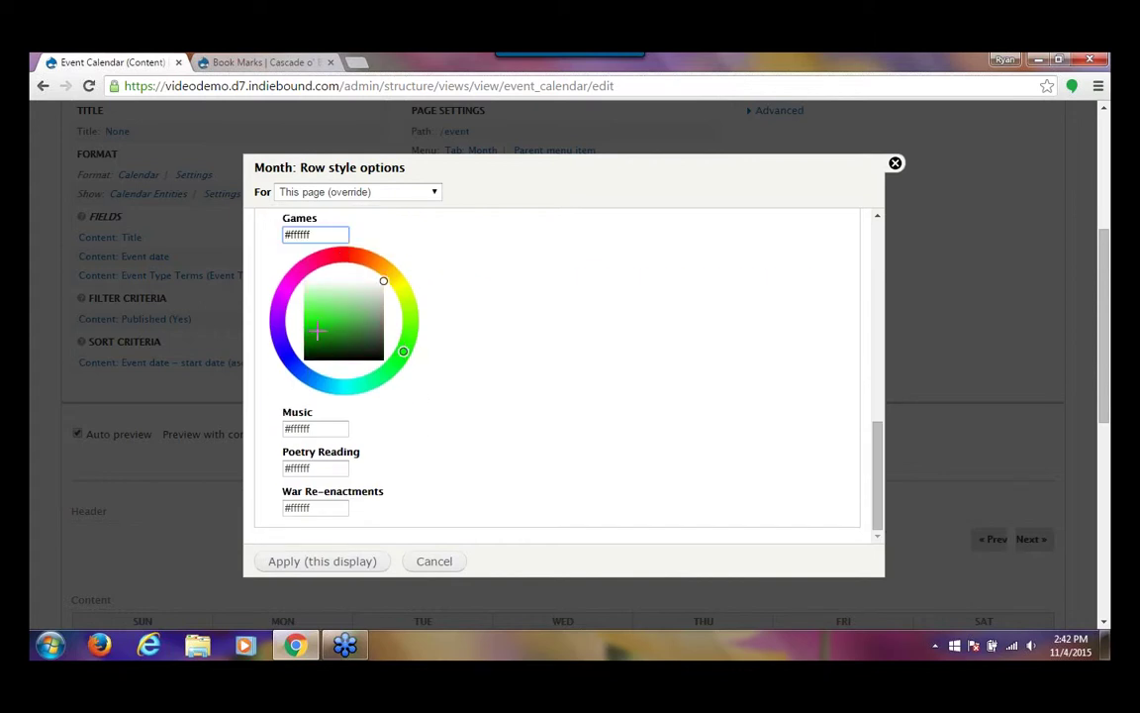
left_click(316, 321)
left_click(326, 430)
left_click(285, 392)
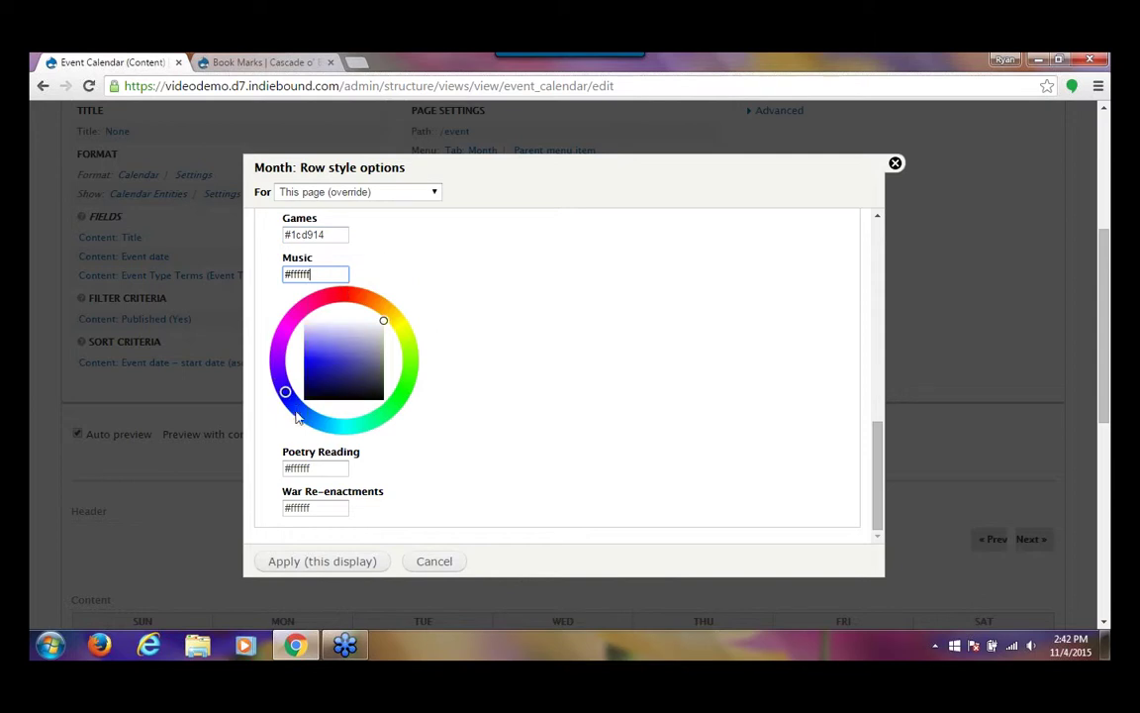
left_click(310, 359)
Step: Set the legend colors to yellow #e6ec10 for Poetry Reading and pink #f45fc0 for War Re-enactments, and apply the row settings to this display
left_click(321, 461)
left_click(402, 366)
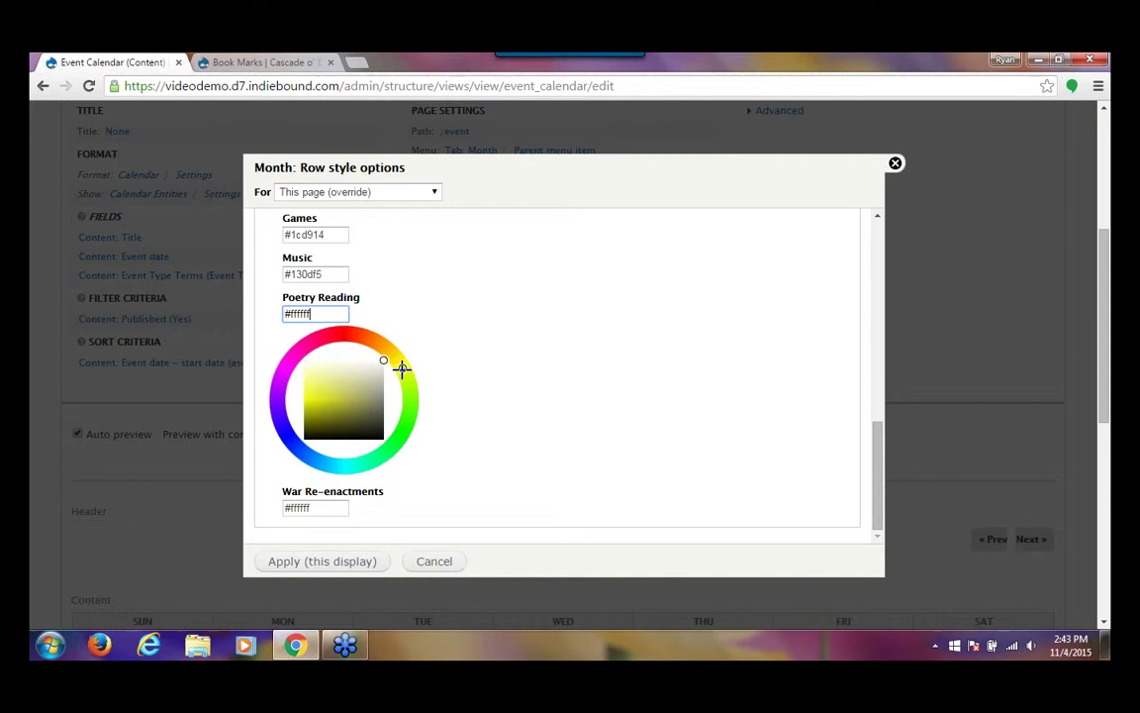
left_click(314, 397)
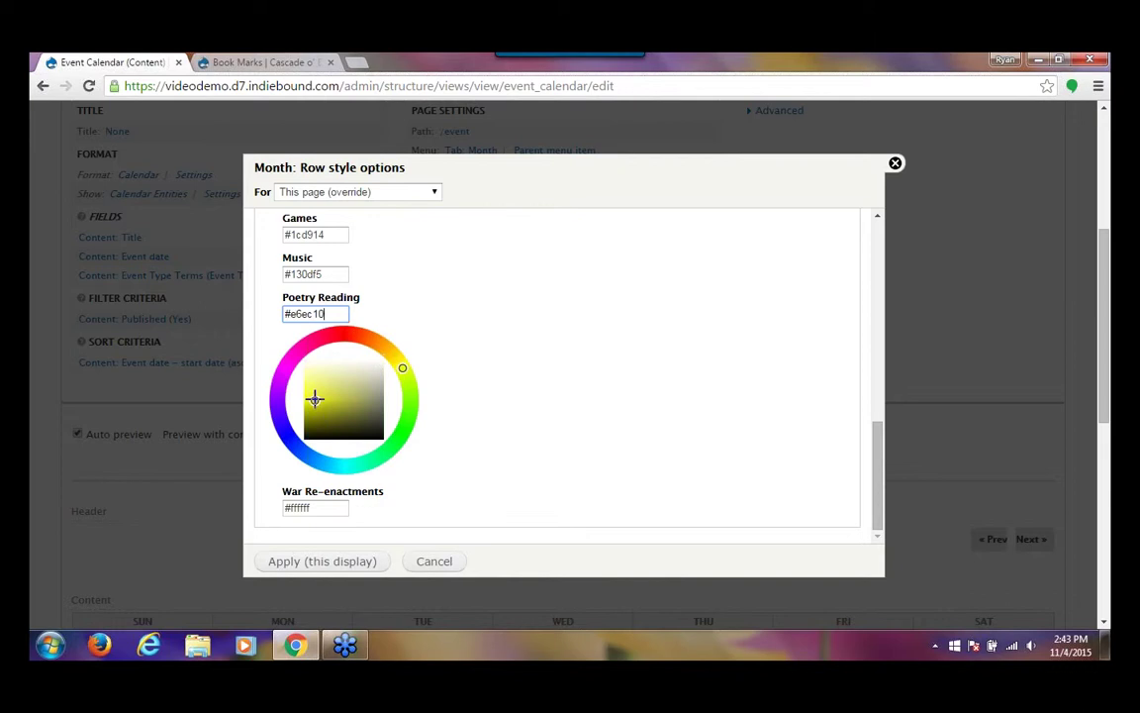
left_click(307, 507)
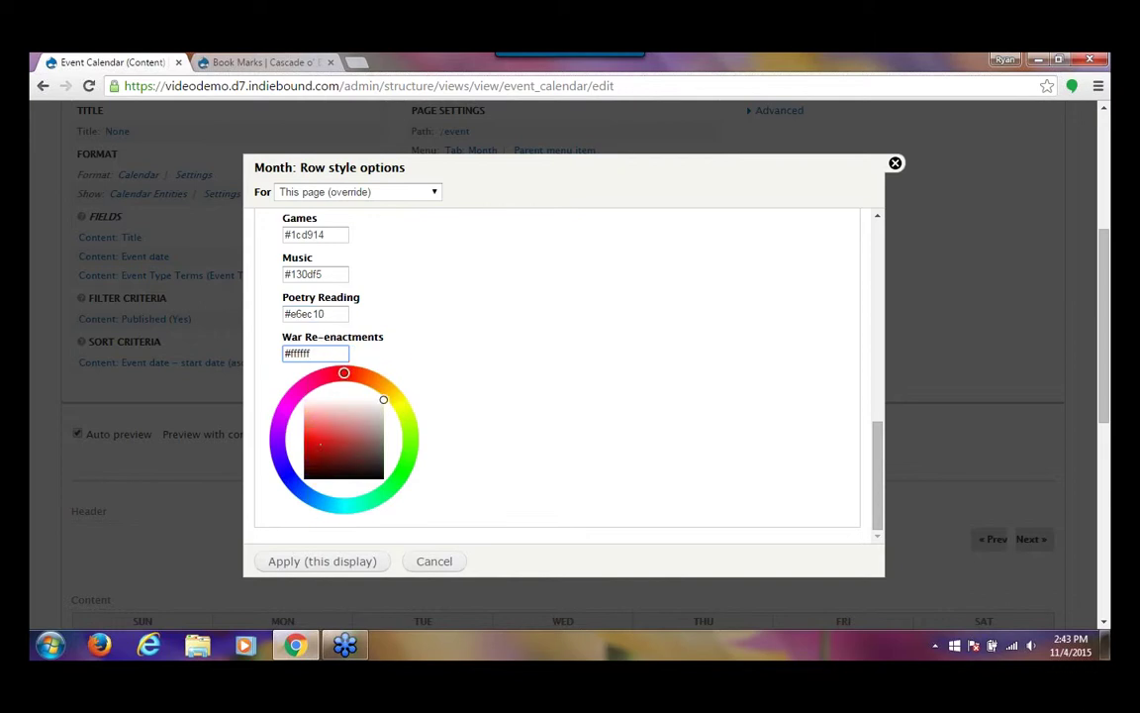
left_click(302, 387)
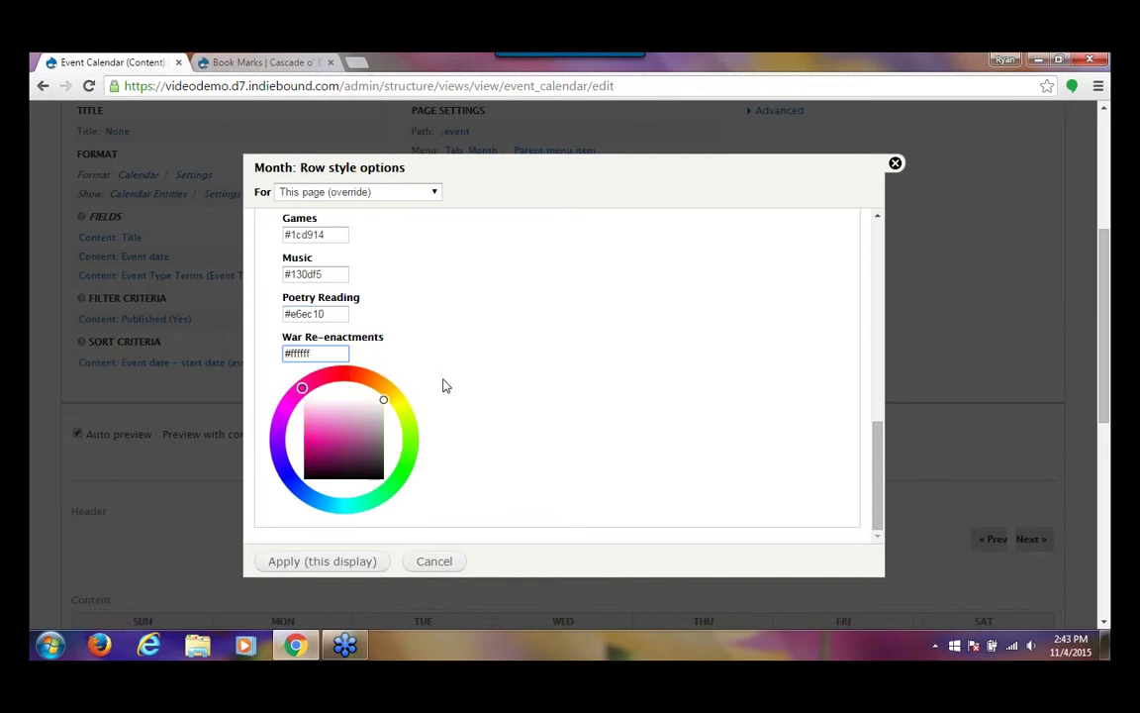
left_click(314, 426)
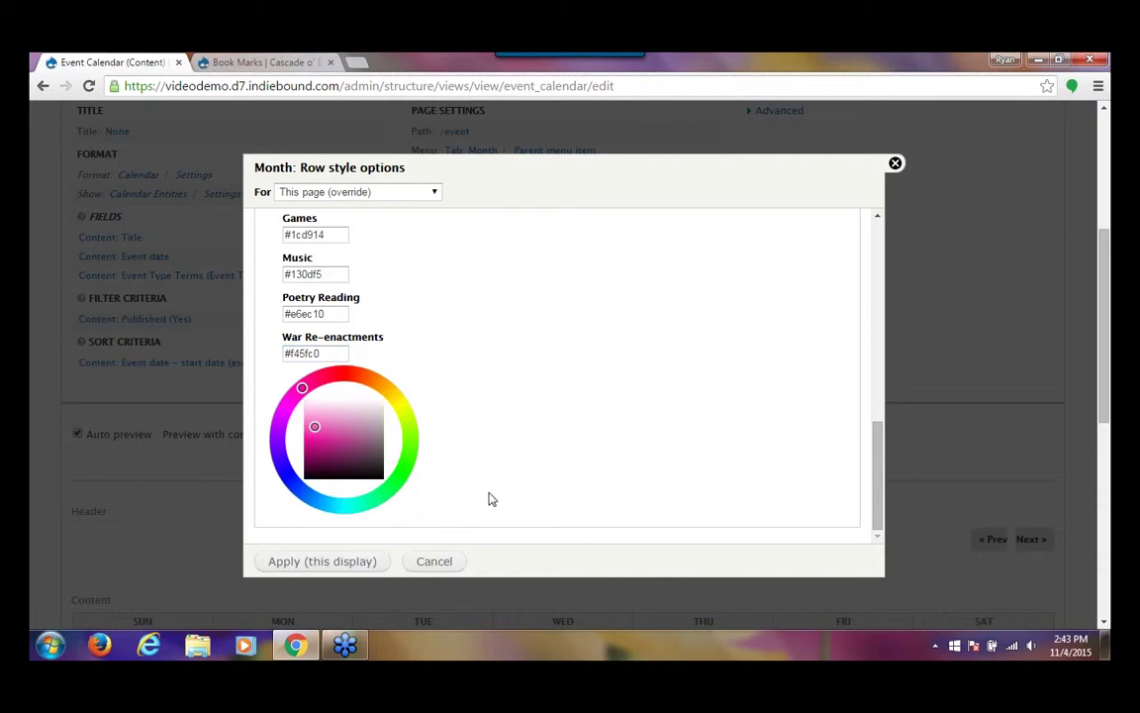
left_click(354, 568)
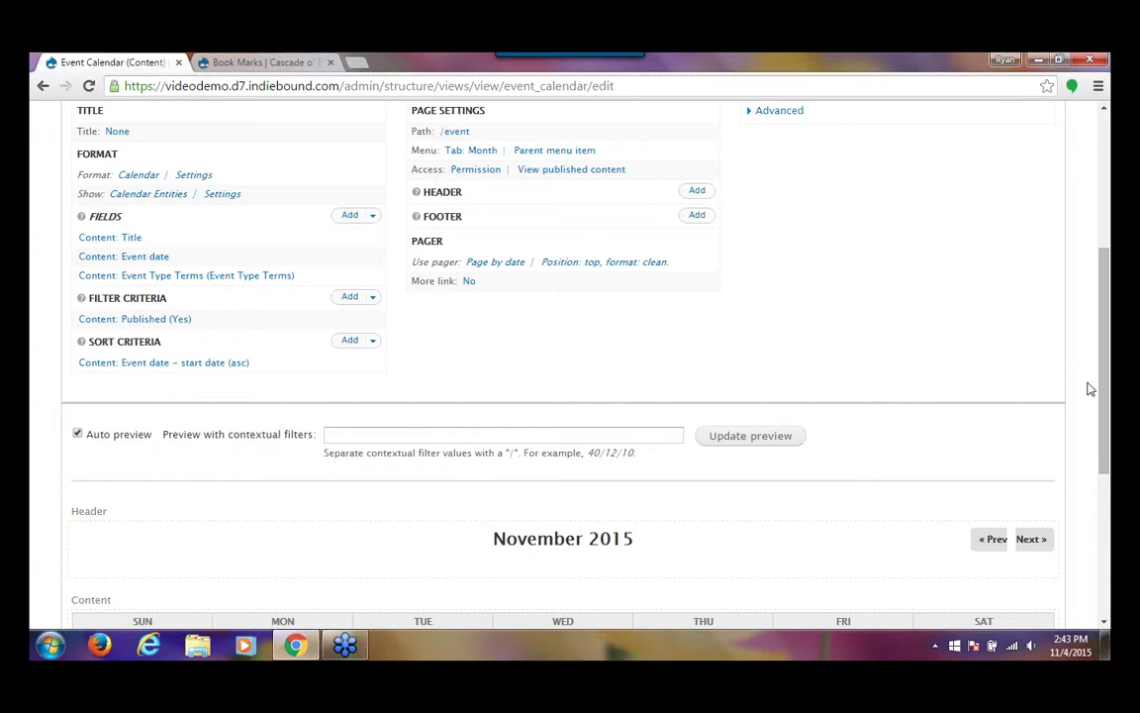
Step: Save the Event Calendar view
left_click_drag(1107, 313, 1109, 312)
scroll(1107, 314, "up", 3)
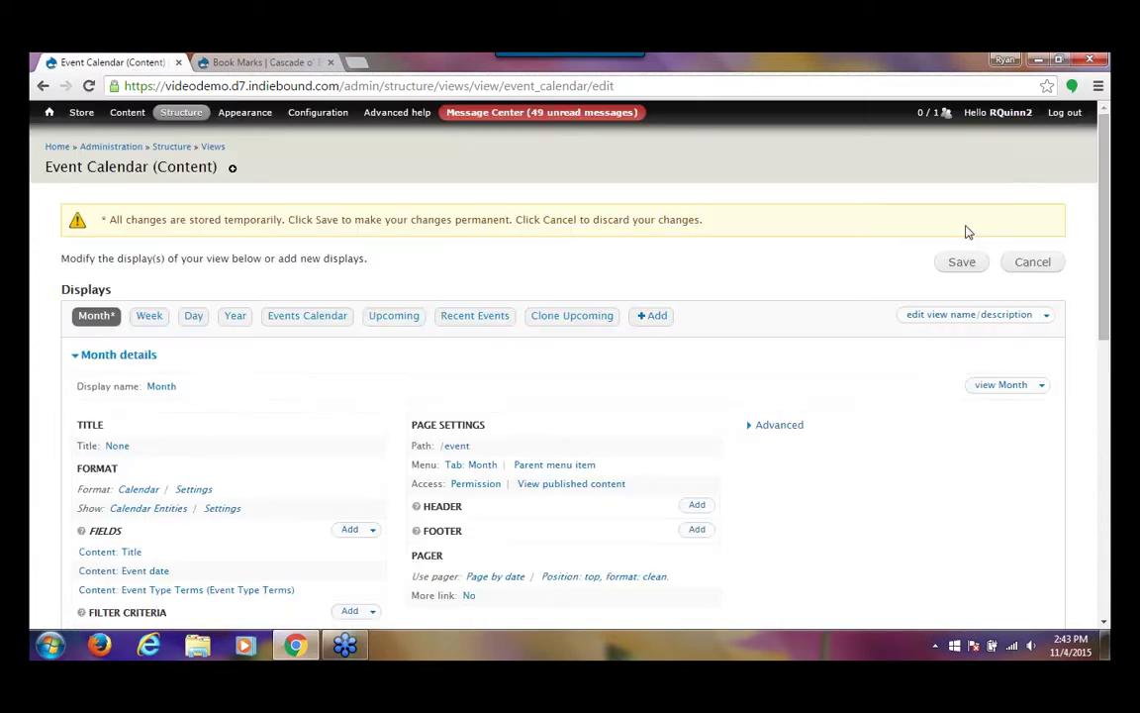
left_click(958, 263)
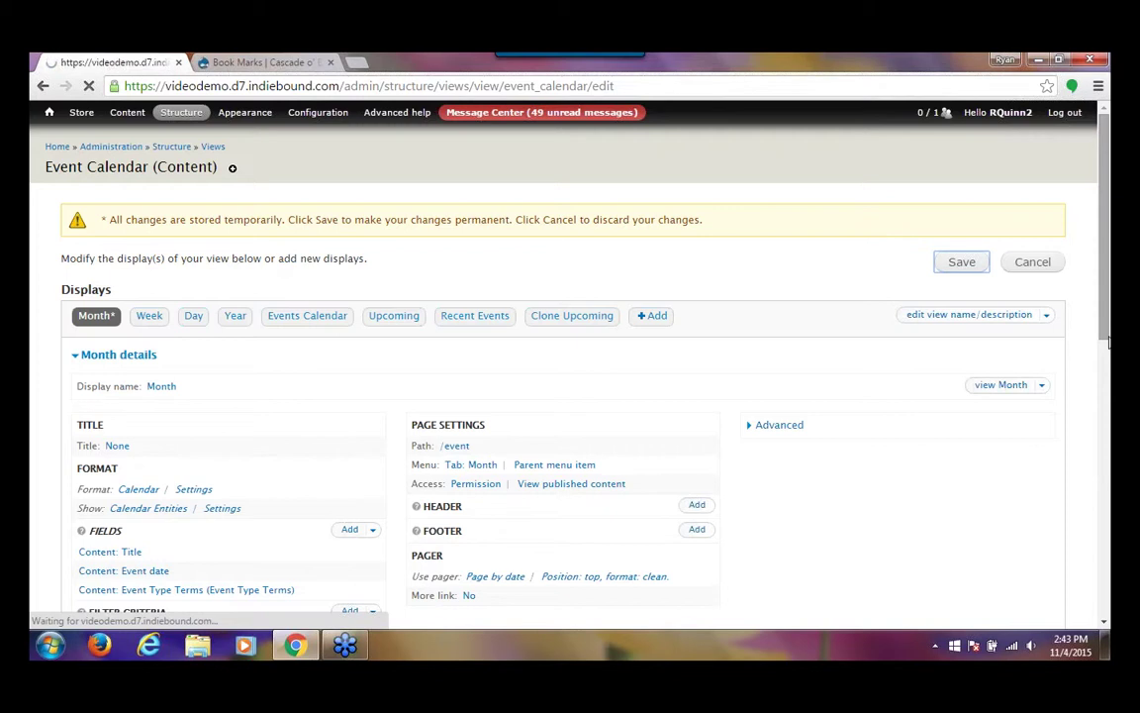
Step: Preview December 2015 in the saved view and examine the colored stripes on its events
scroll(1107, 356, "down", 6)
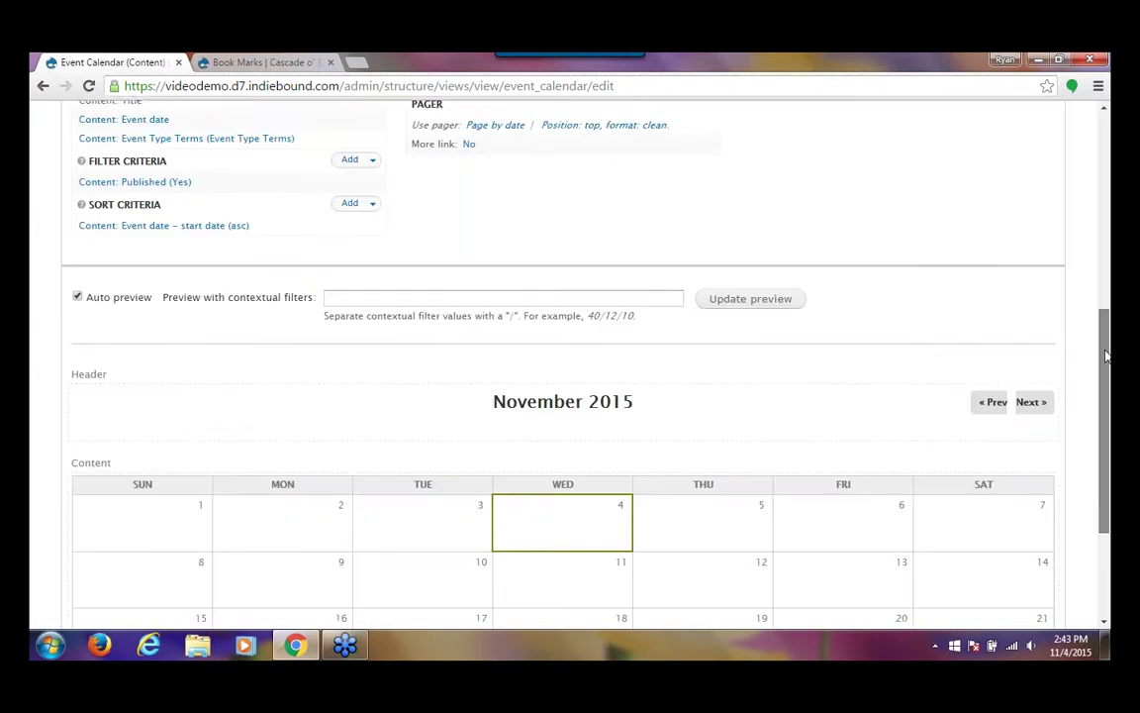
left_click(1031, 297)
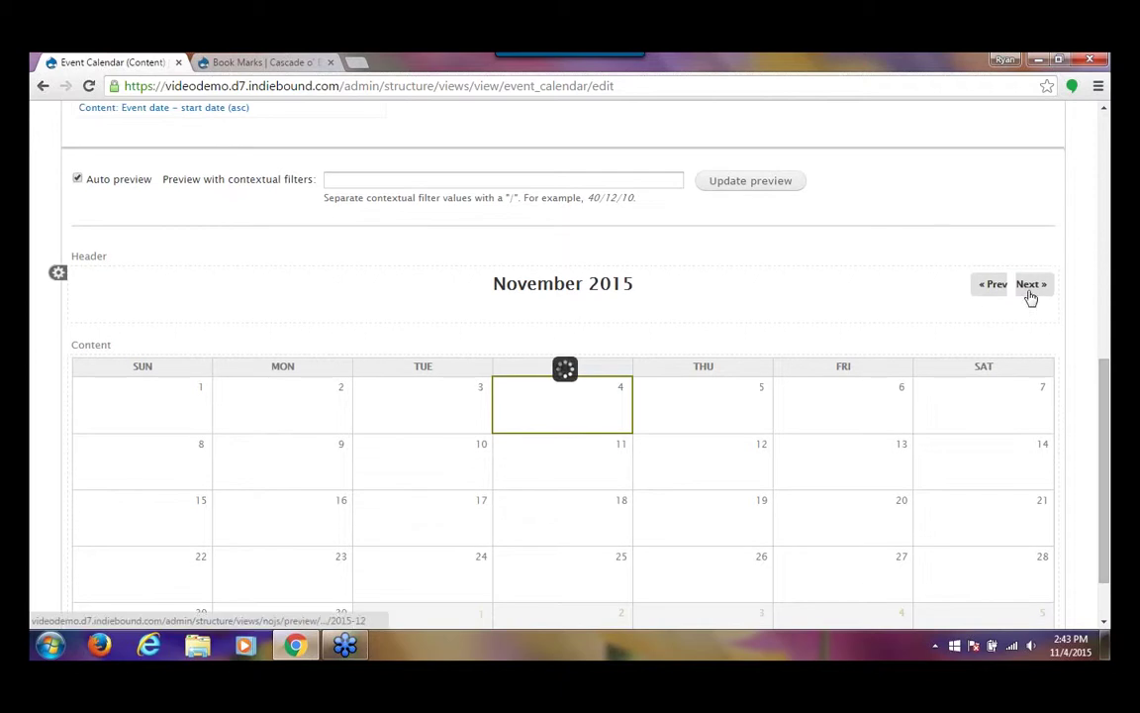
scroll(1100, 465, "down", 1)
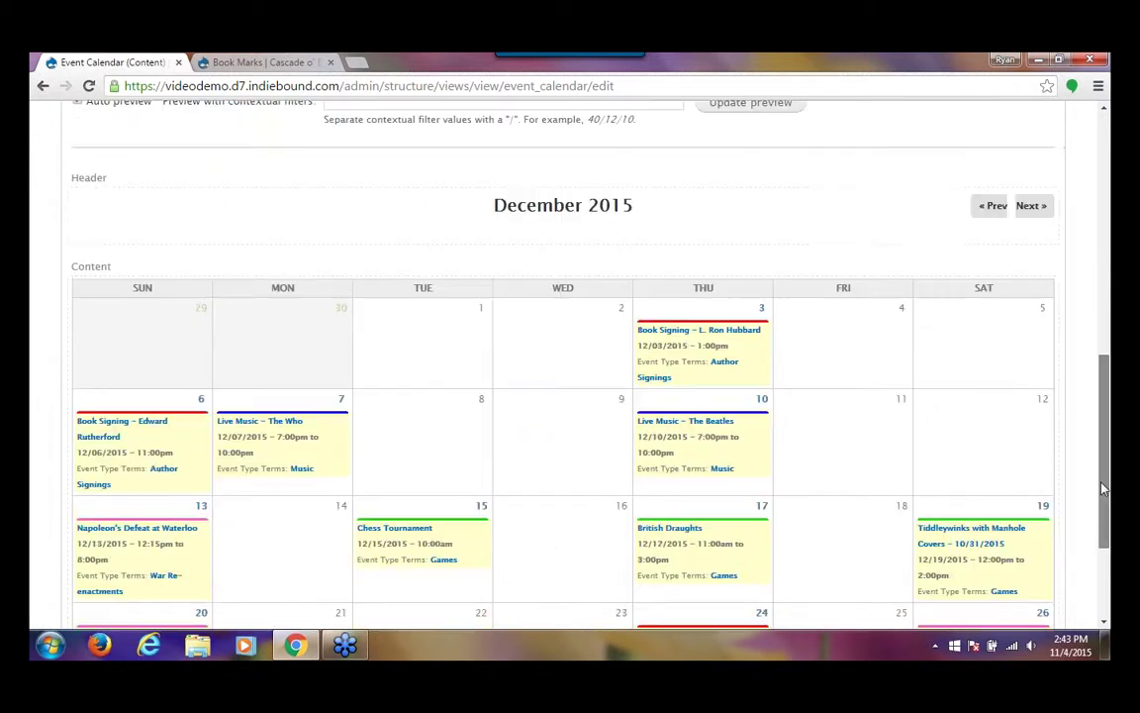
scroll(1104, 487, "down", 2)
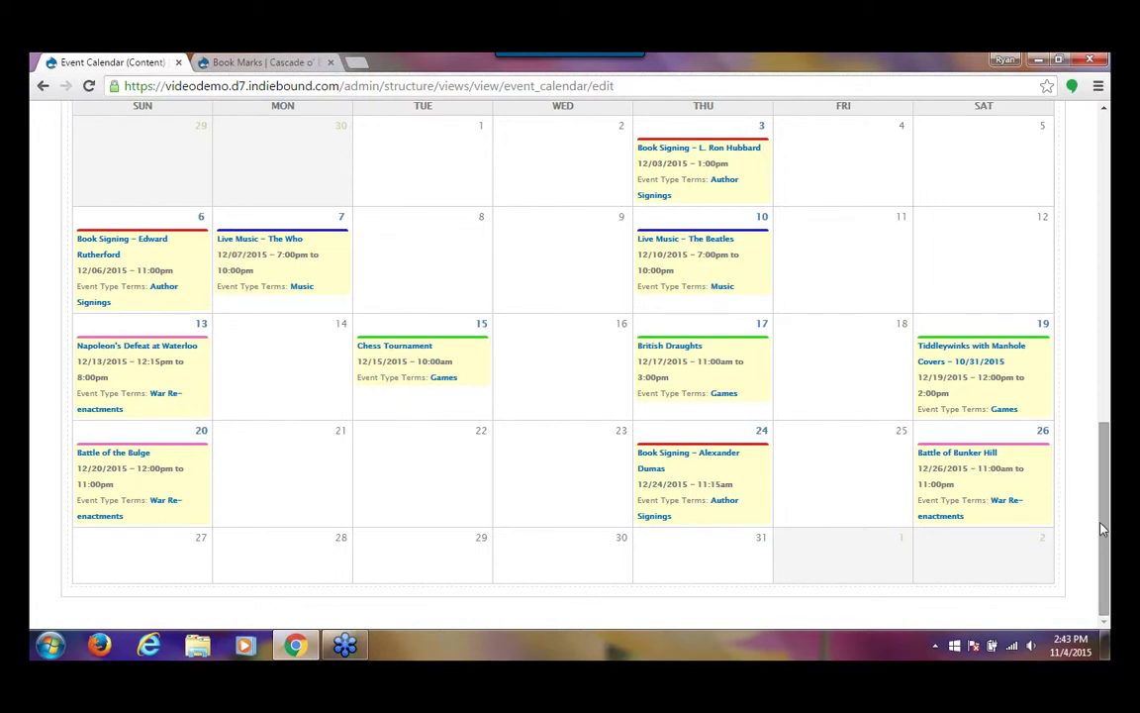
Step: Switch to the Cascade o' Books site, open the December 2015 event calendar, and examine the stripes and event type terms
left_click_drag(1105, 510, 1105, 296)
left_click_drag(1109, 235, 1109, 159)
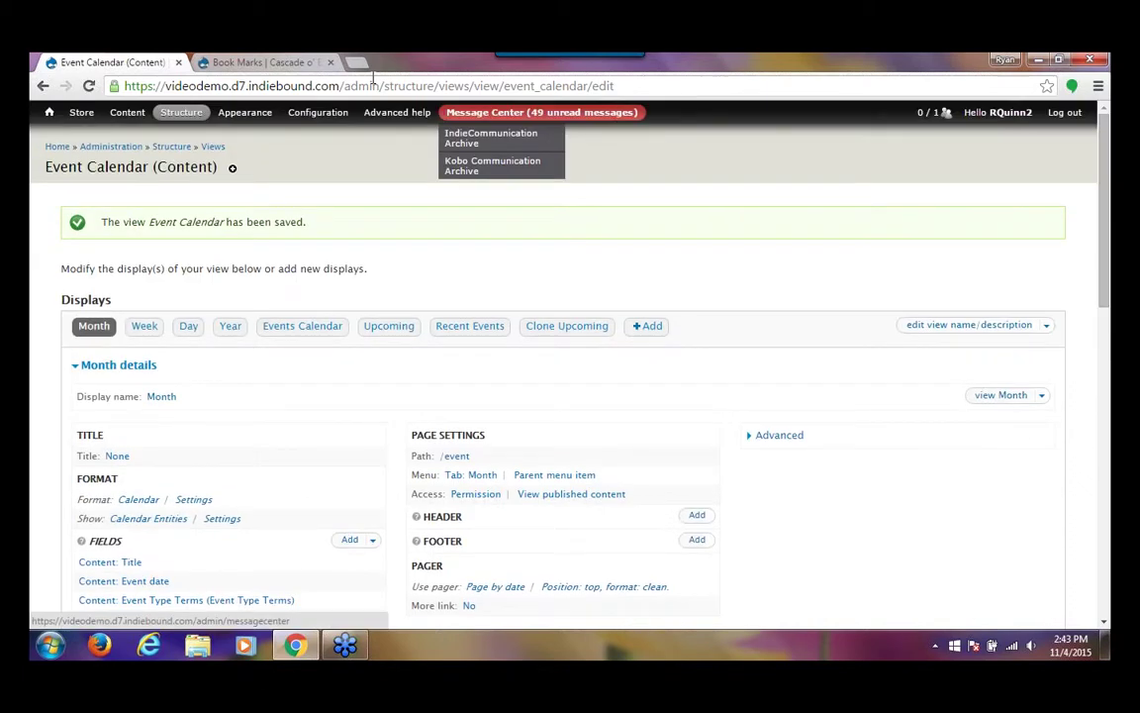
left_click(262, 62)
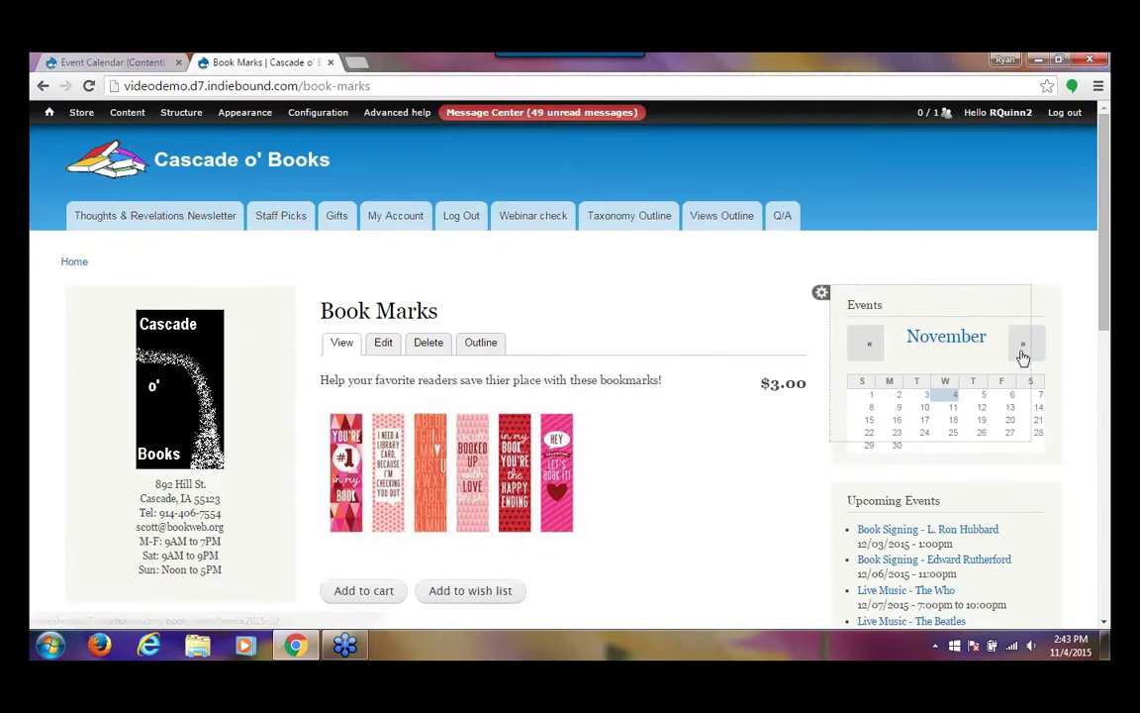
left_click(1021, 352)
left_click(946, 346)
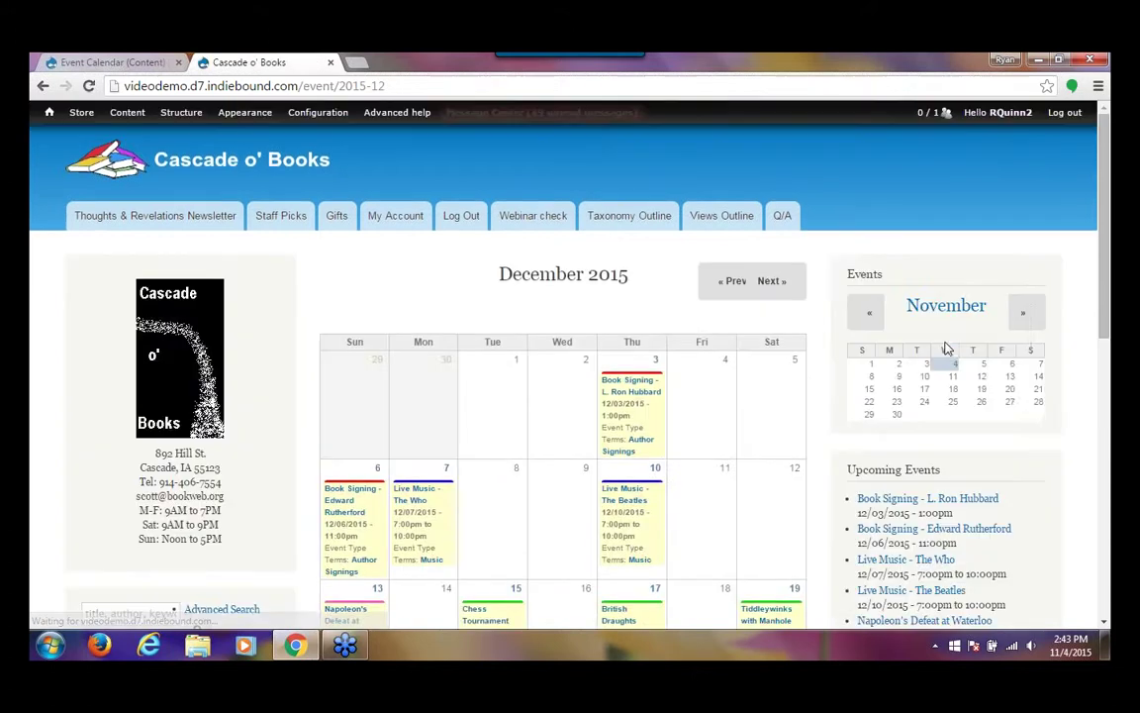
left_click_drag(1102, 352, 1101, 452)
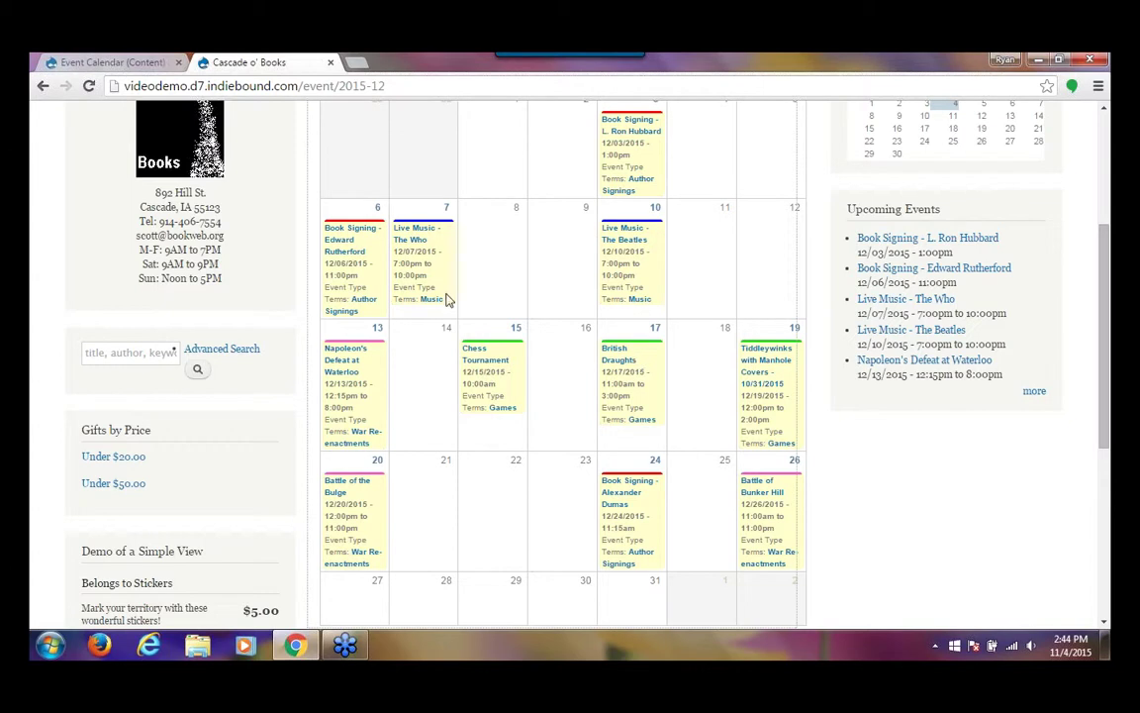
Step: Return to the Event Calendar view and search the available filter criteria for "Event ty"
left_click(129, 64)
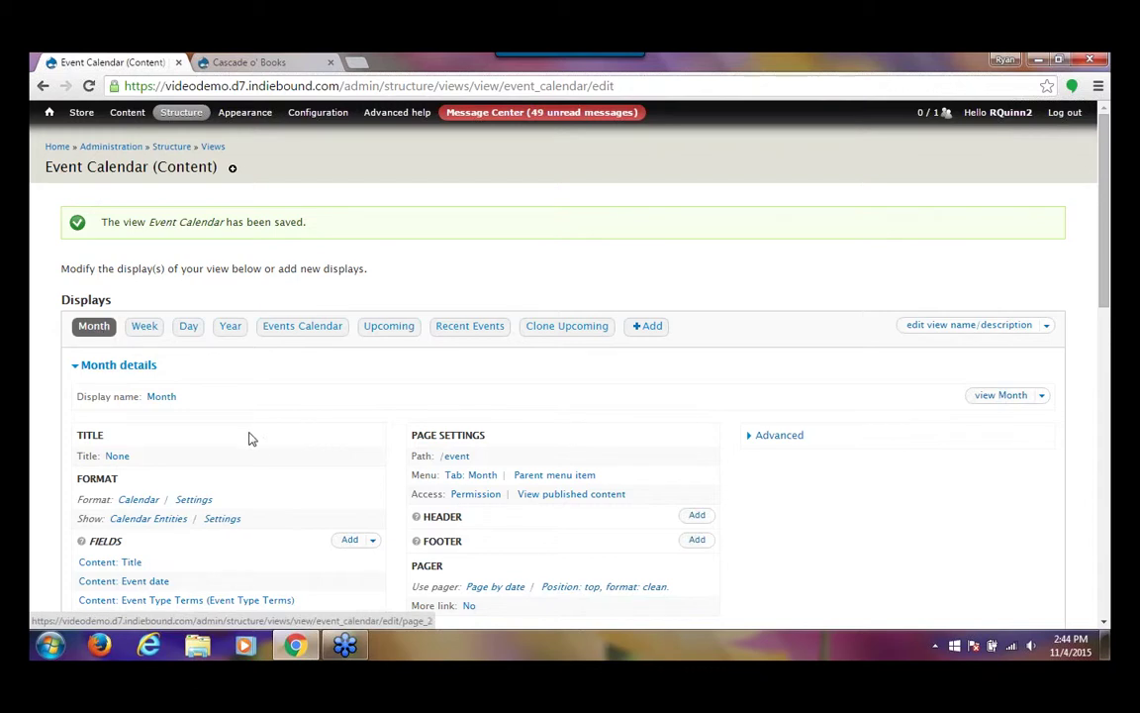
left_click(1105, 626)
left_click(1105, 624)
left_click(1104, 624)
left_click(1104, 624)
left_click(1105, 624)
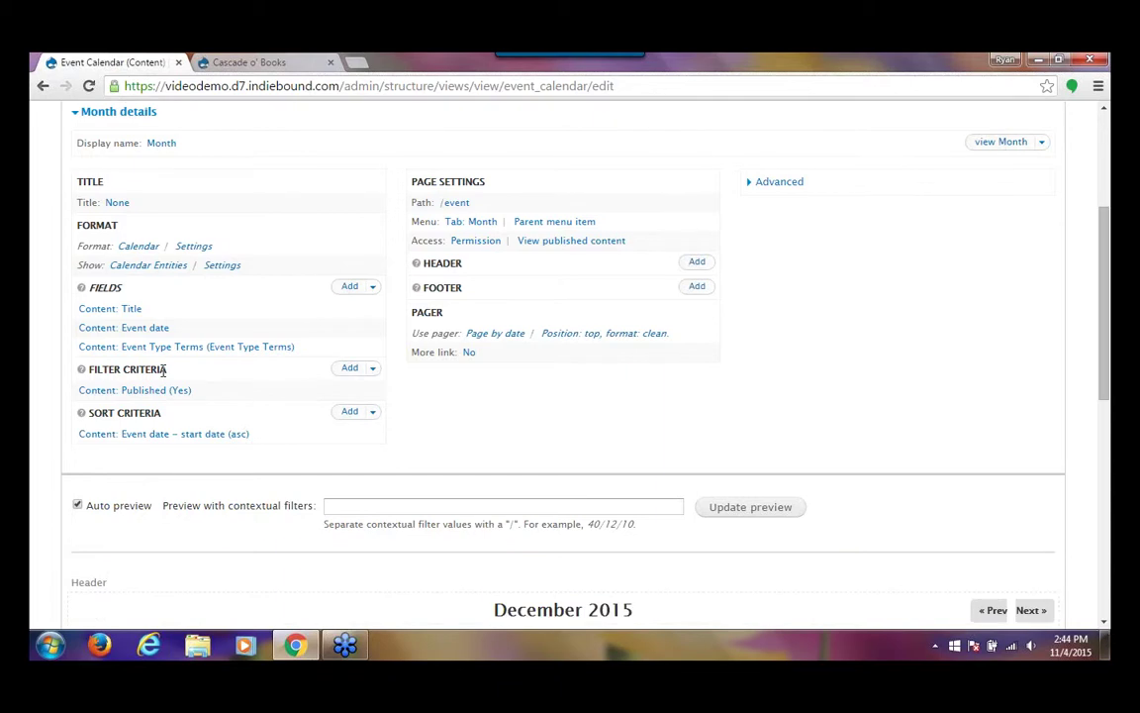
left_click(349, 373)
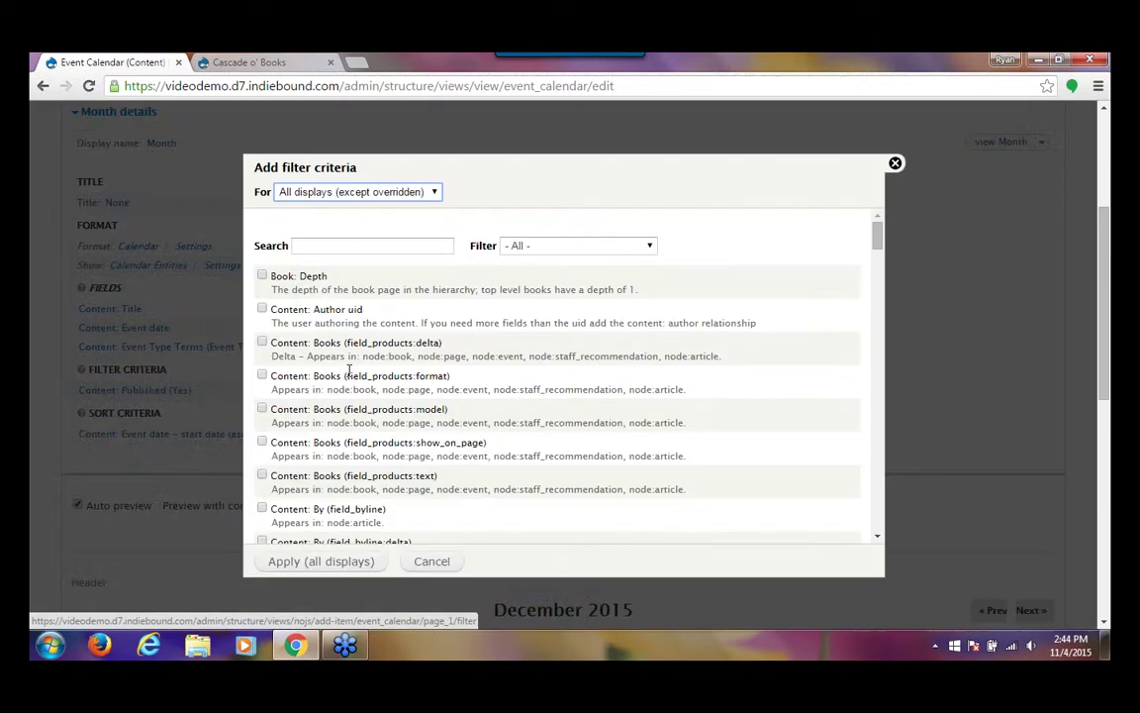
left_click(363, 244)
type("Ev")
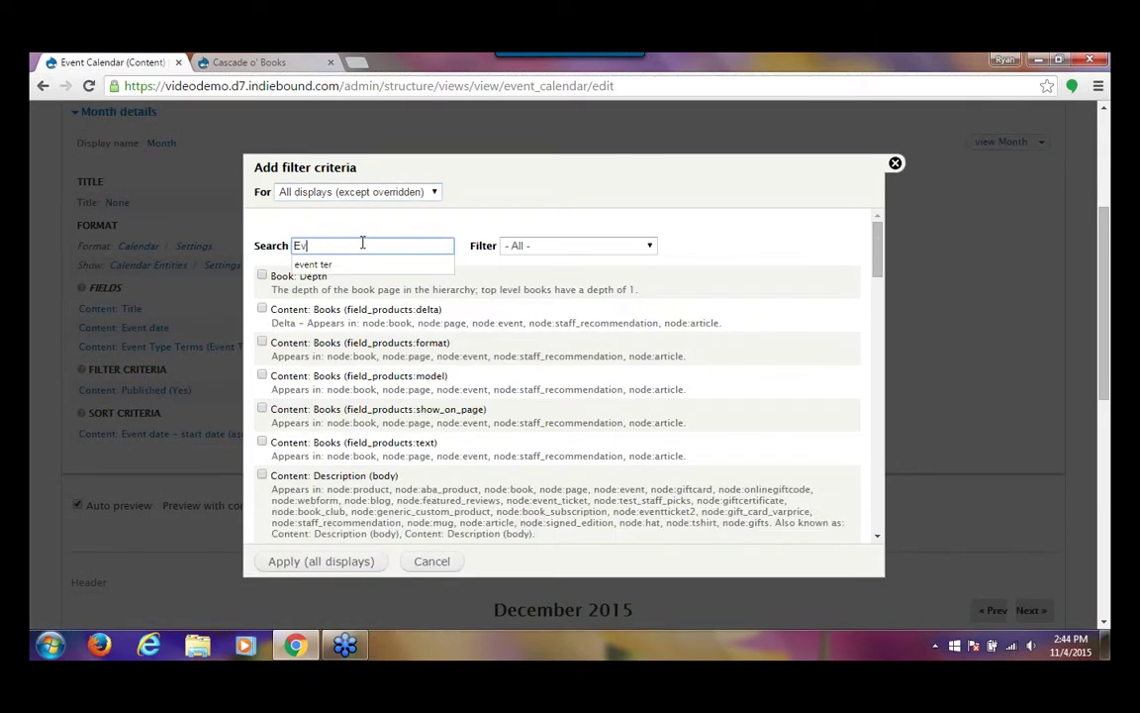
type("ent t")
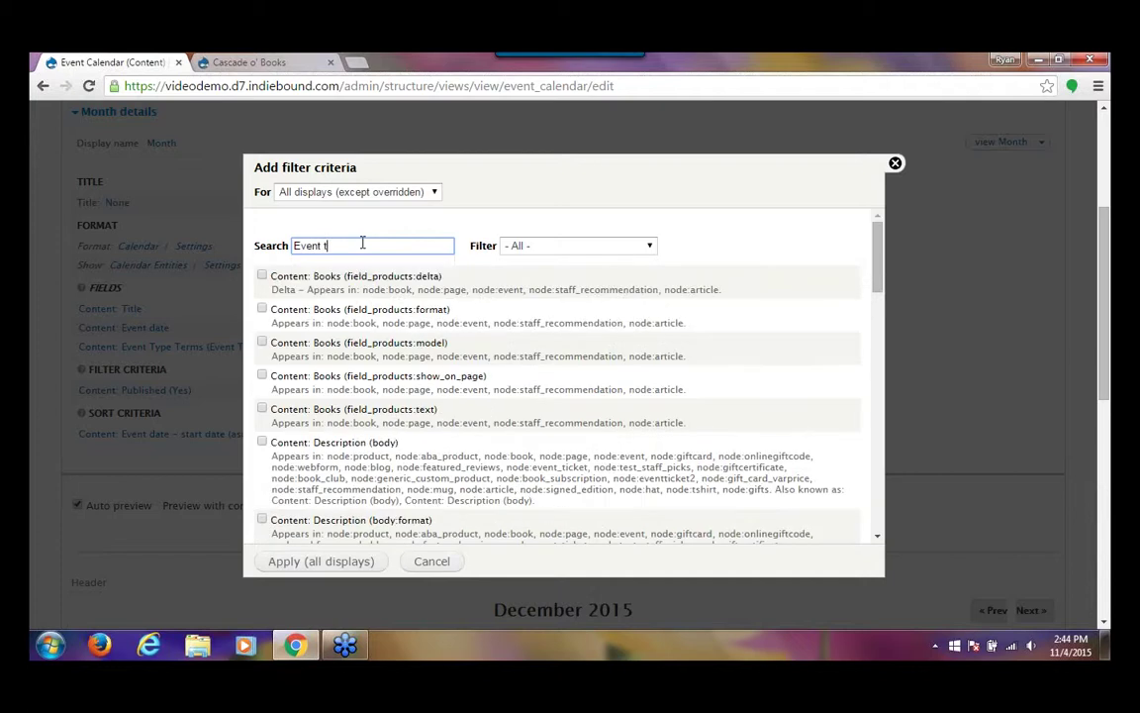
type("y")
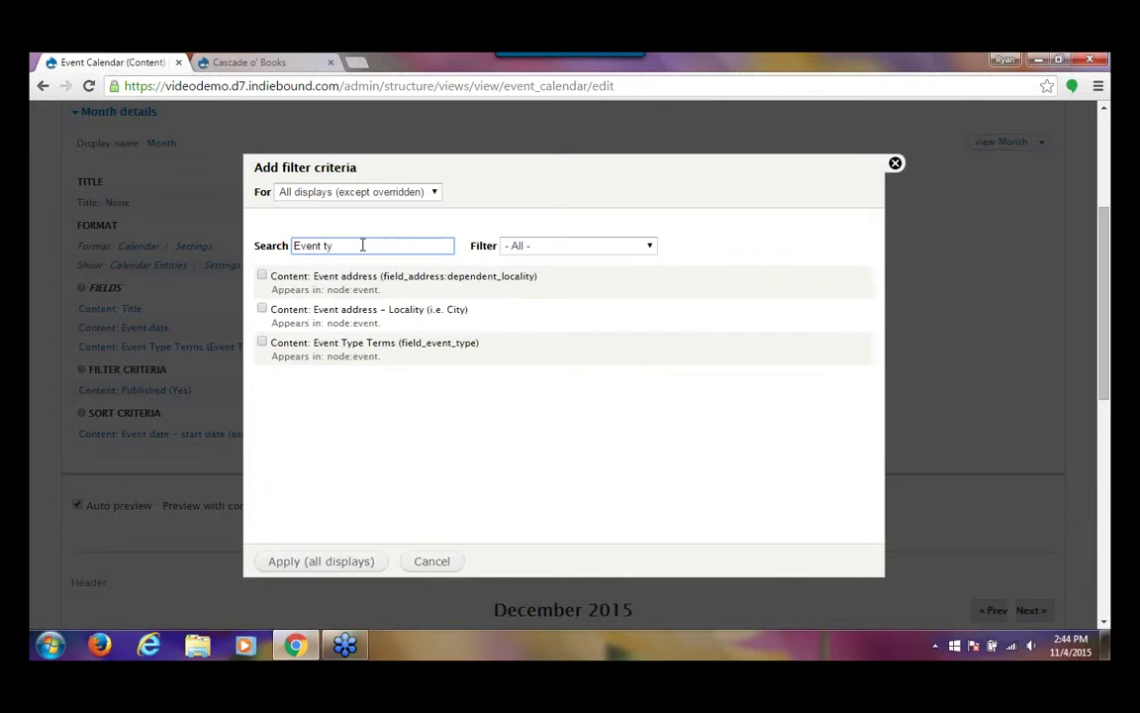
Step: Add Event Type Terms (field_event_type) as a filter criterion for this page only, with Dropdown as its selection type
left_click(262, 344)
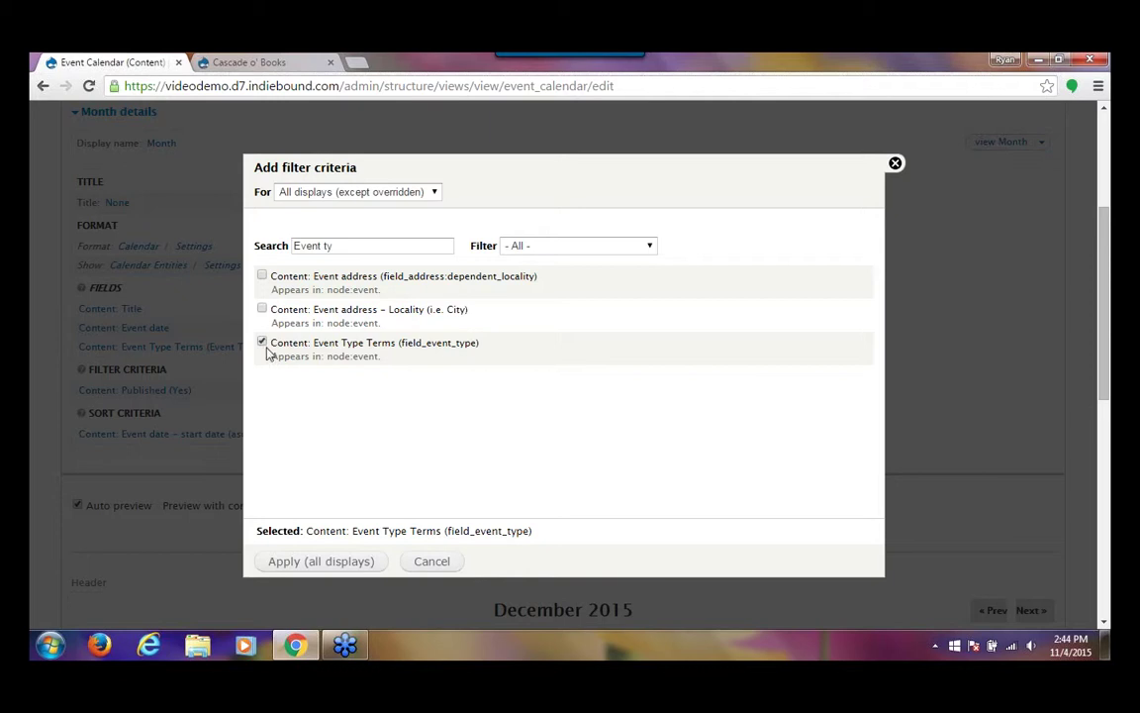
left_click(363, 193)
left_click(361, 222)
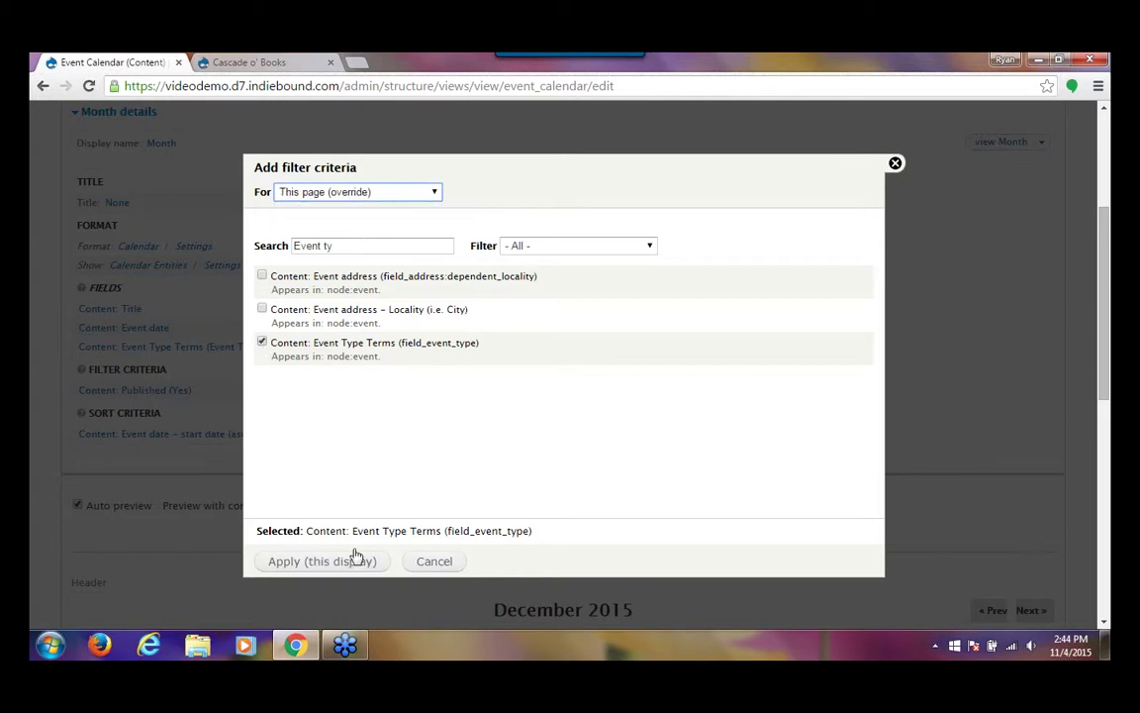
left_click(351, 562)
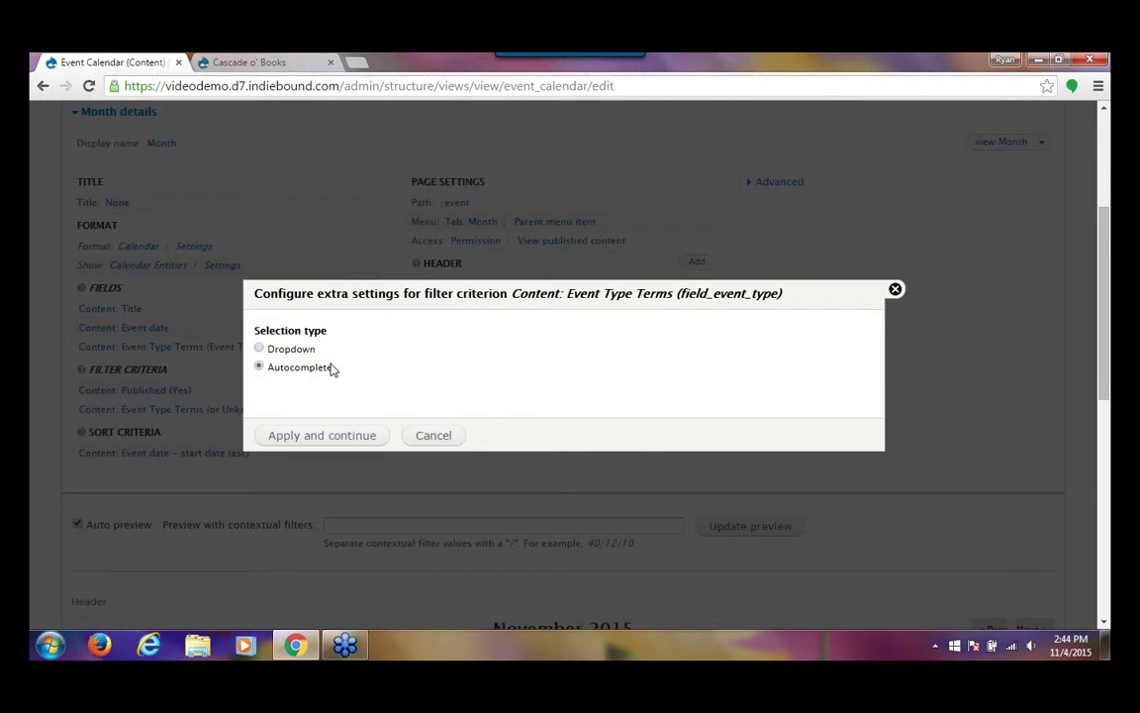
left_click(260, 351)
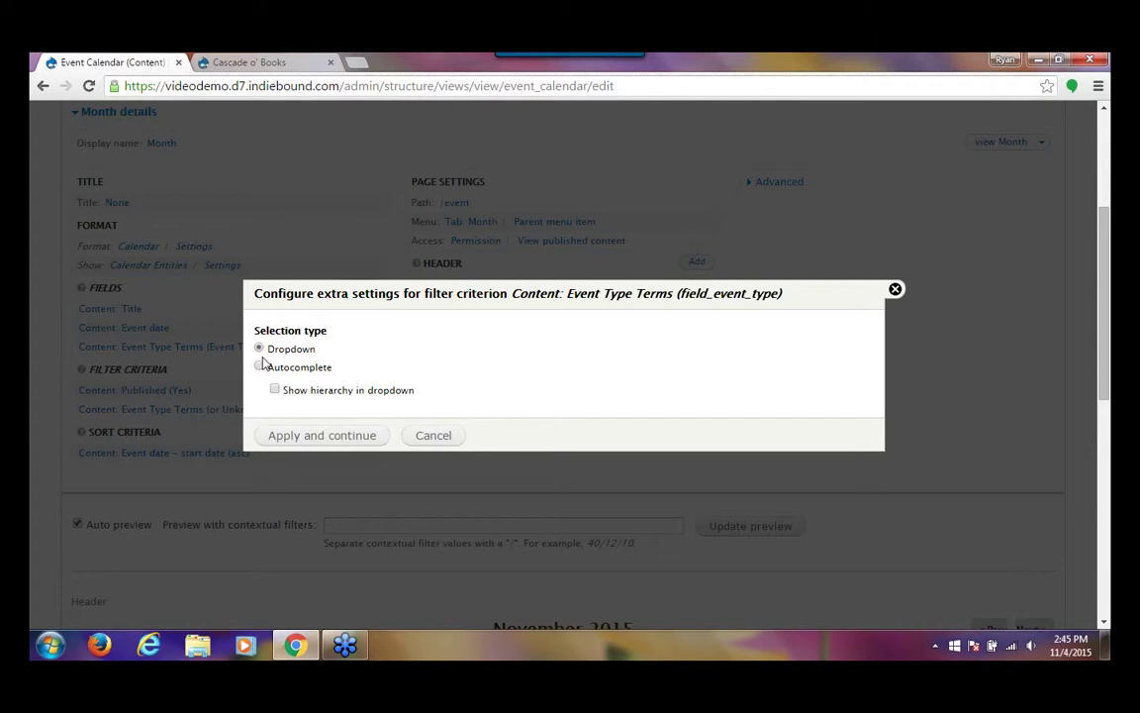
left_click(325, 439)
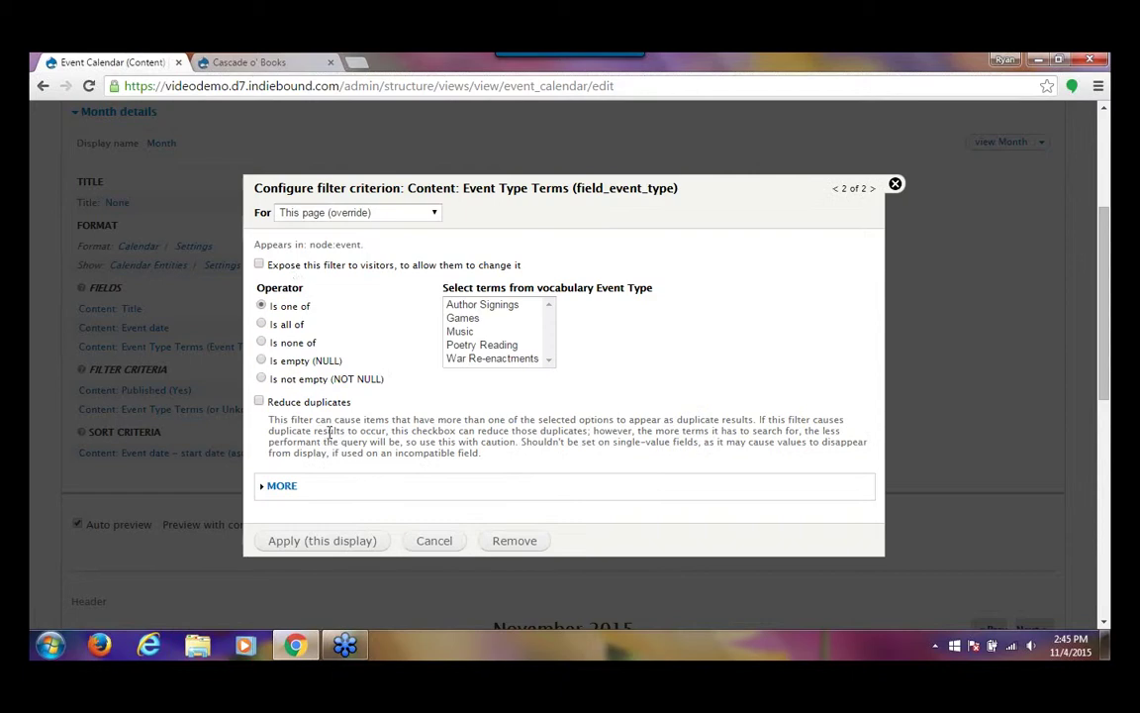
Step: Expose the Event Type Terms filter to visitors and set its label to "Event Types"
left_click(260, 265)
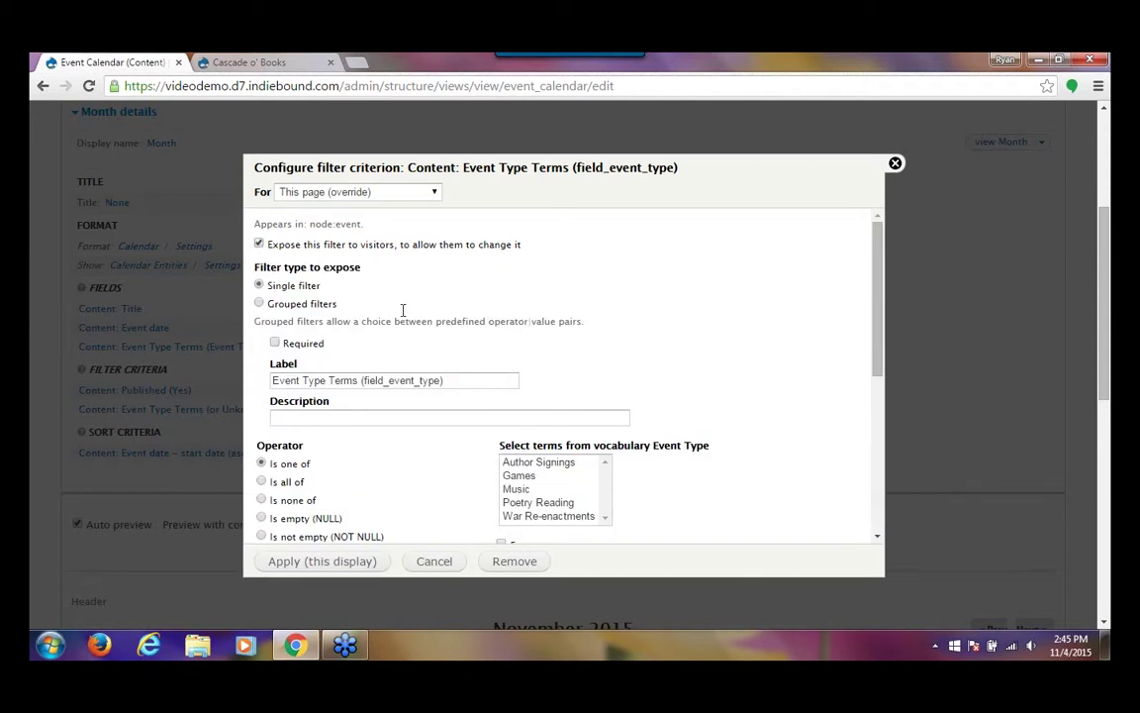
left_click_drag(517, 382, 358, 381)
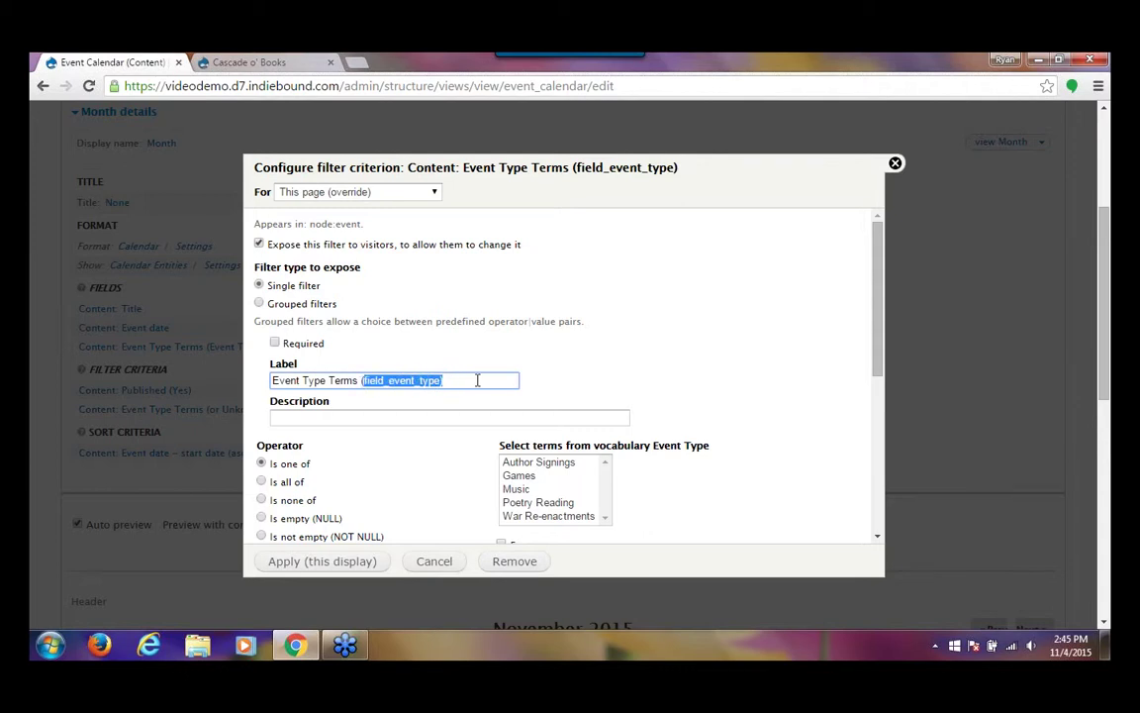
key("BackSpace")
key("BackSpace")
key("BackSpace")
key("BackSpace")
key("BackSpace")
key("BackSpace")
key("BackSpace")
key("BackSpace")
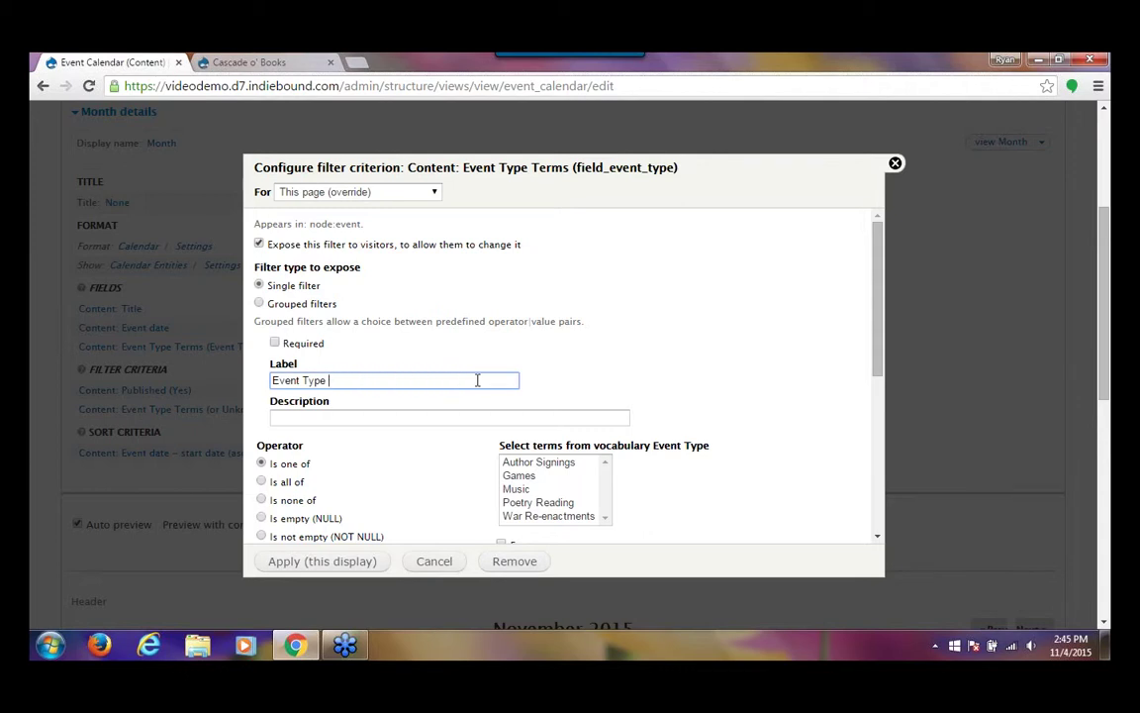
type("s")
Step: Select all the event type terms, from Author Signings through War Re-enactments, and apply the filter to this display
scroll(784, 288, "down", 2)
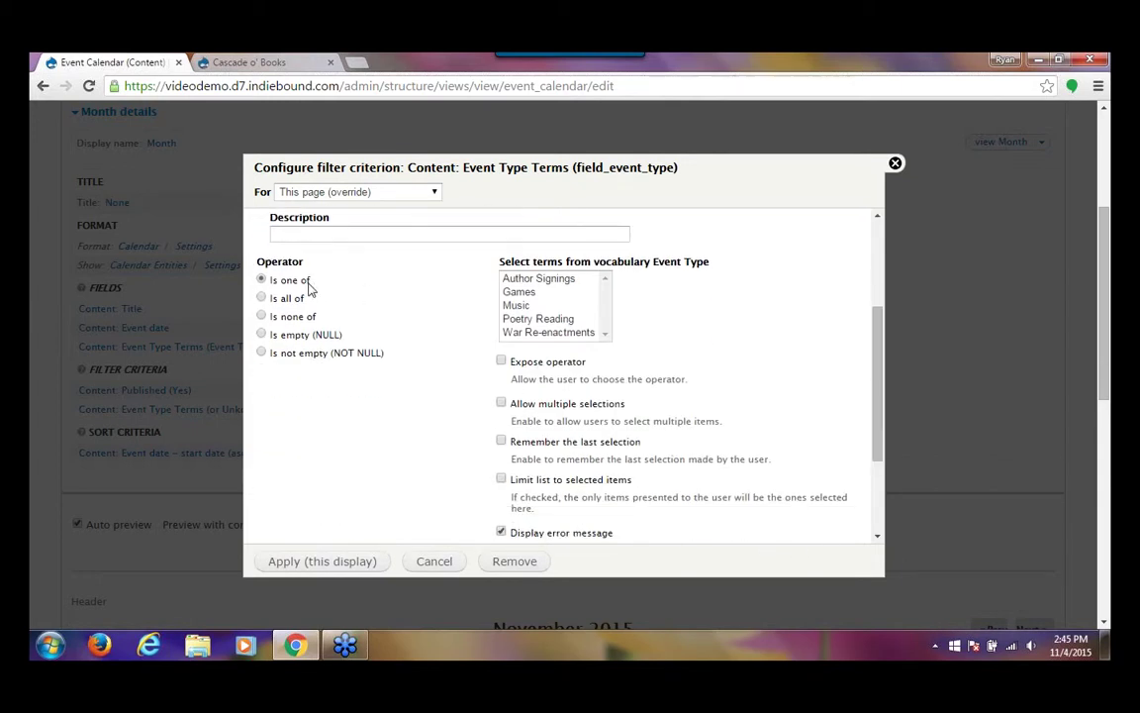
left_click(512, 305)
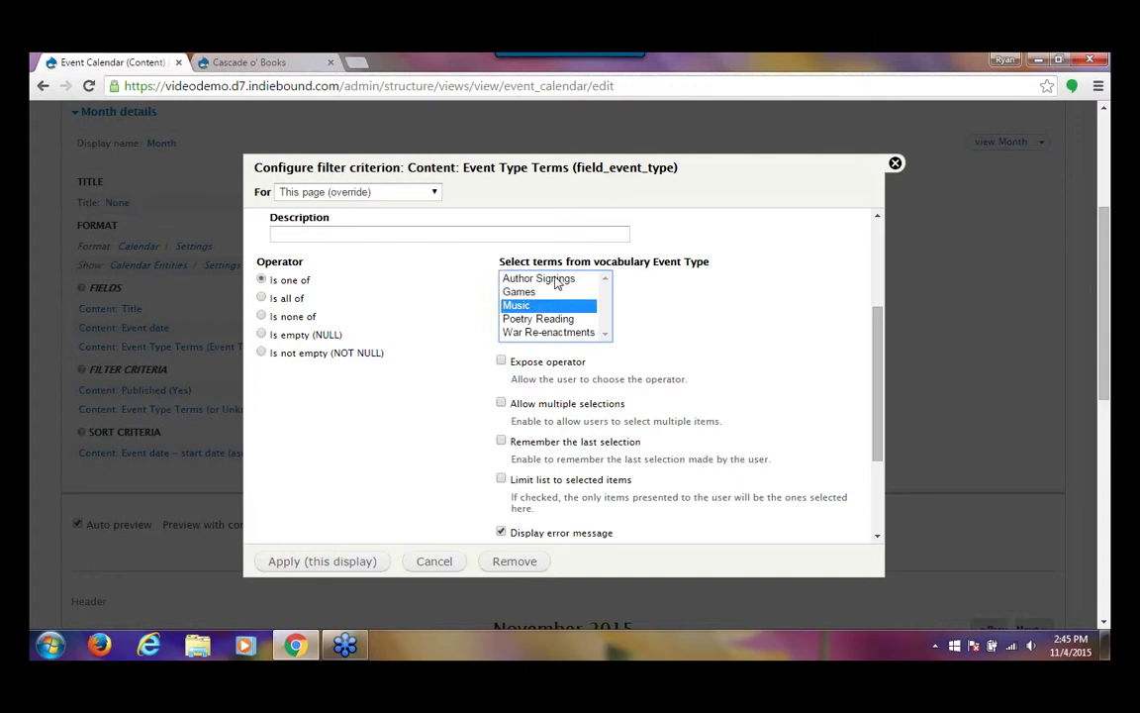
left_click(556, 280)
left_click_drag(545, 281, 544, 334)
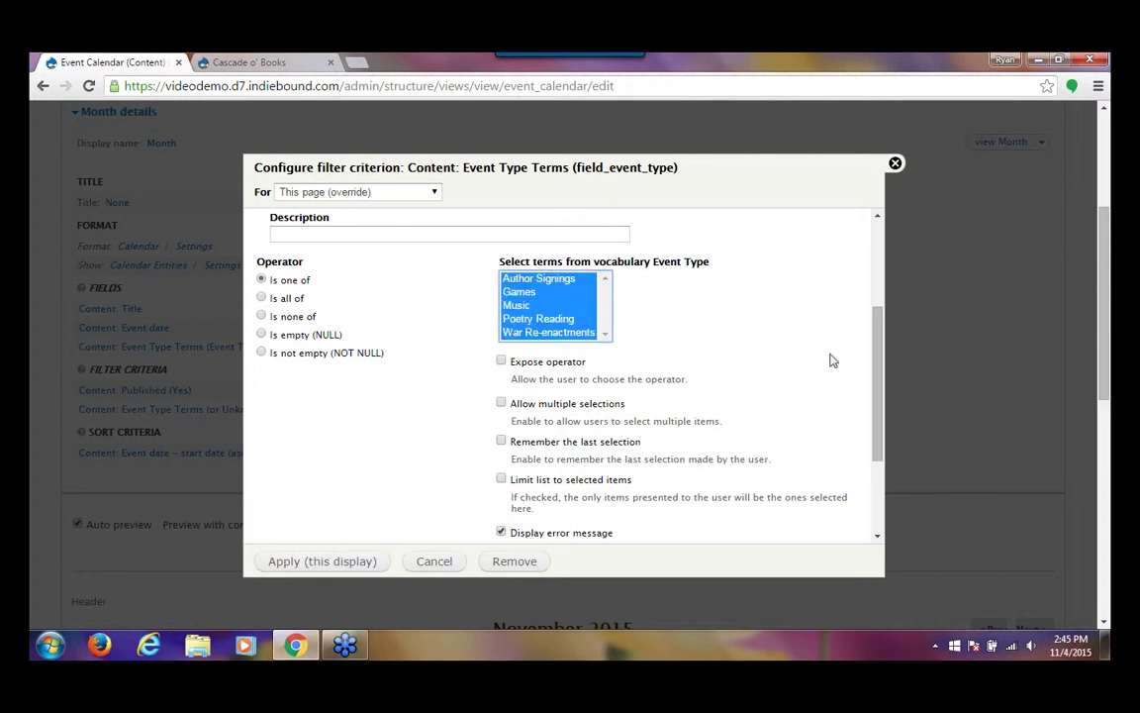
scroll(795, 394, "down", 2)
scroll(795, 368, "up", 1)
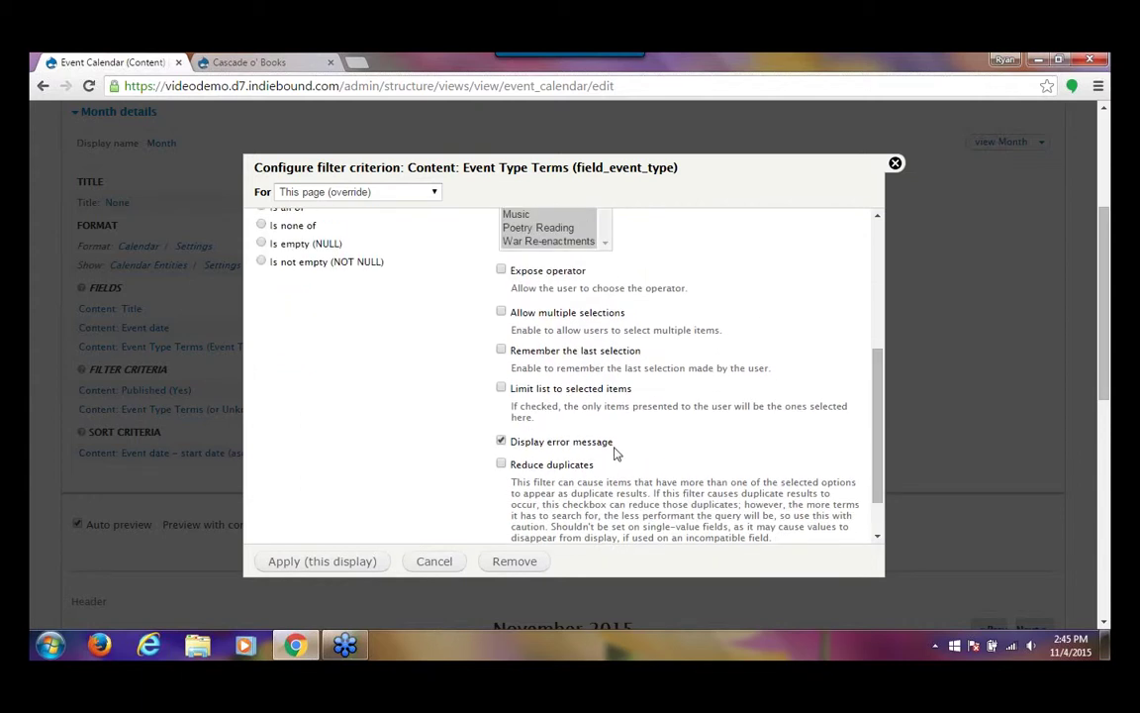
left_click(327, 561)
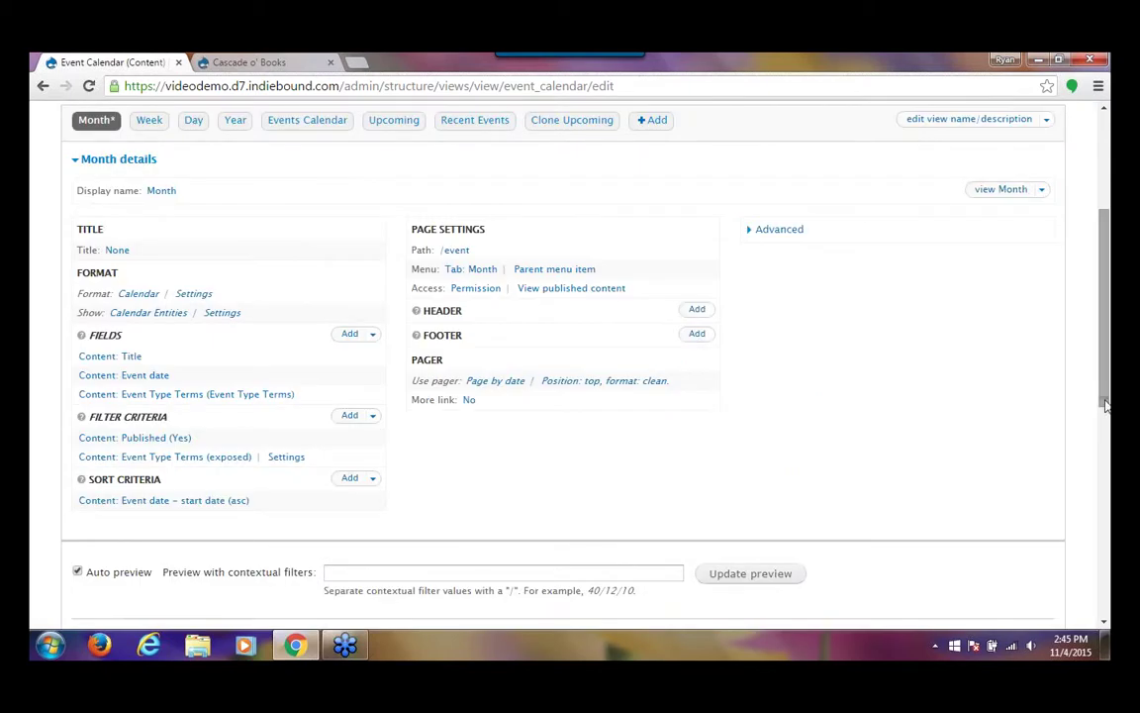
Step: Save the Event Calendar view and check the Event Types choices in its preview
scroll(1106, 386, "up", 3)
left_click(958, 320)
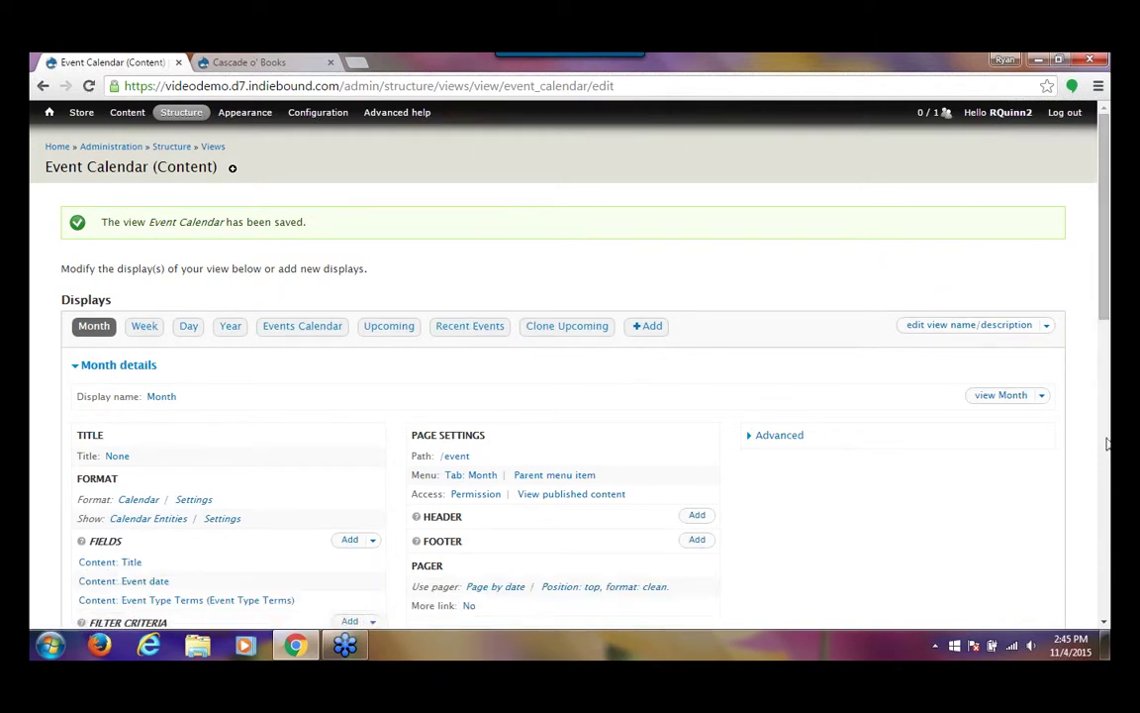
scroll(1107, 439, "down", 10)
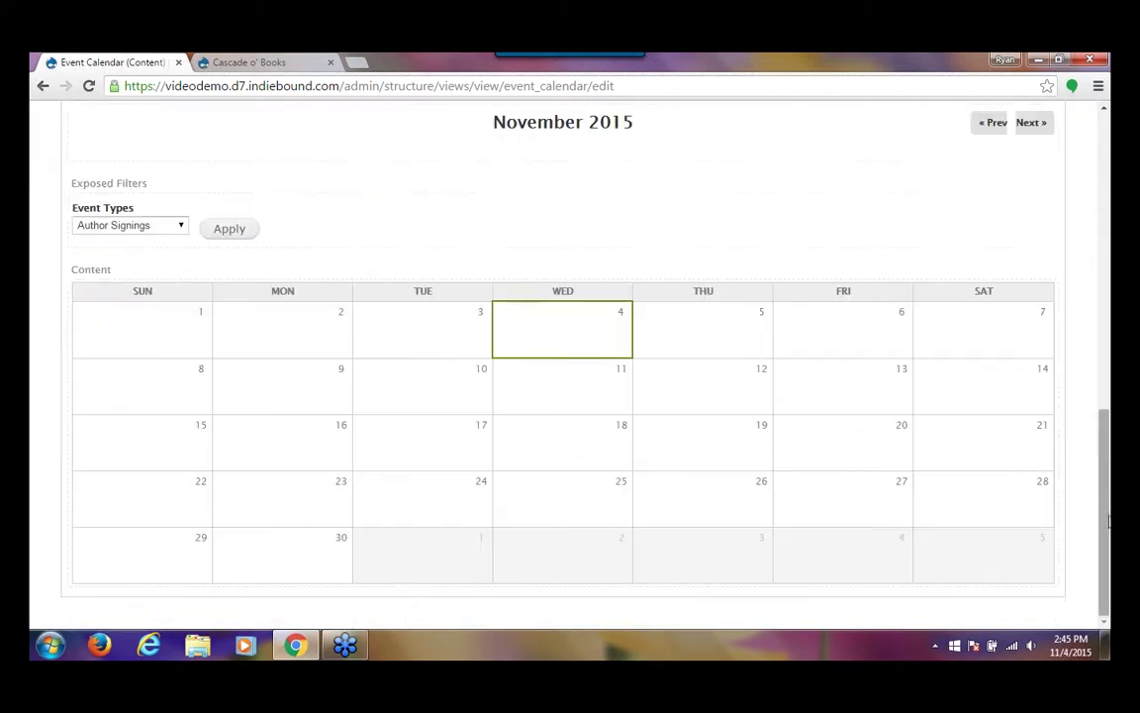
left_click(165, 231)
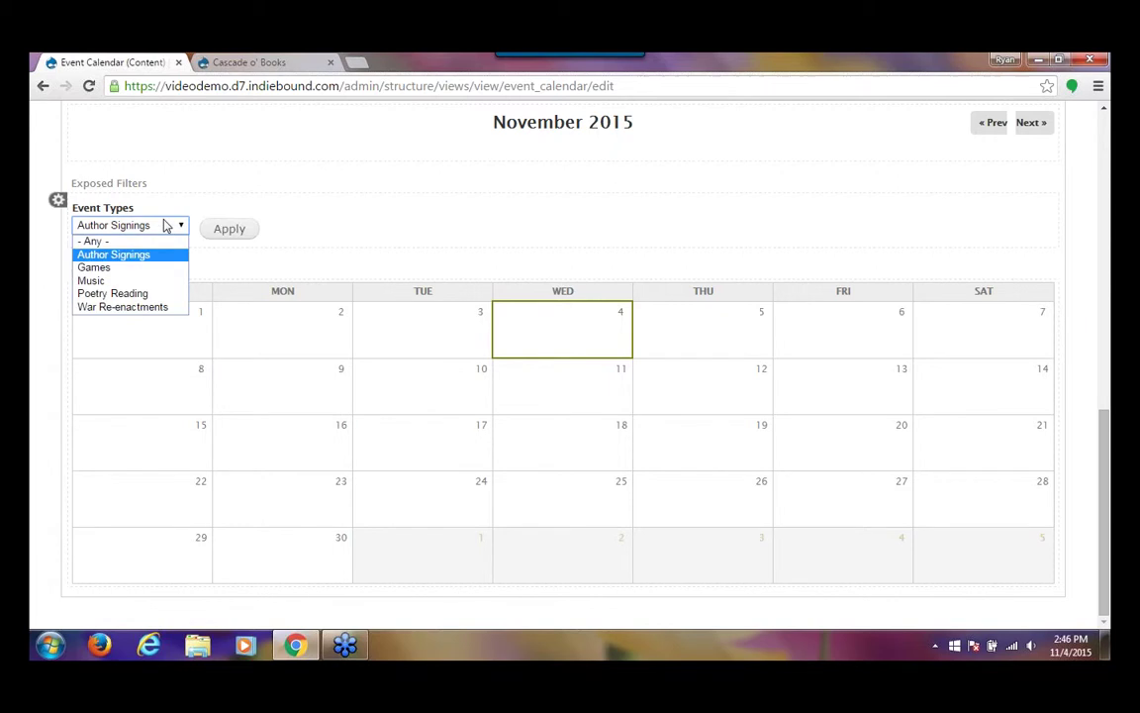
left_click(164, 225)
Step: Switch to the Cascade o' Books site, reload the December 2015 calendar, and examine it with the exposed Event Types filter
left_click(265, 62)
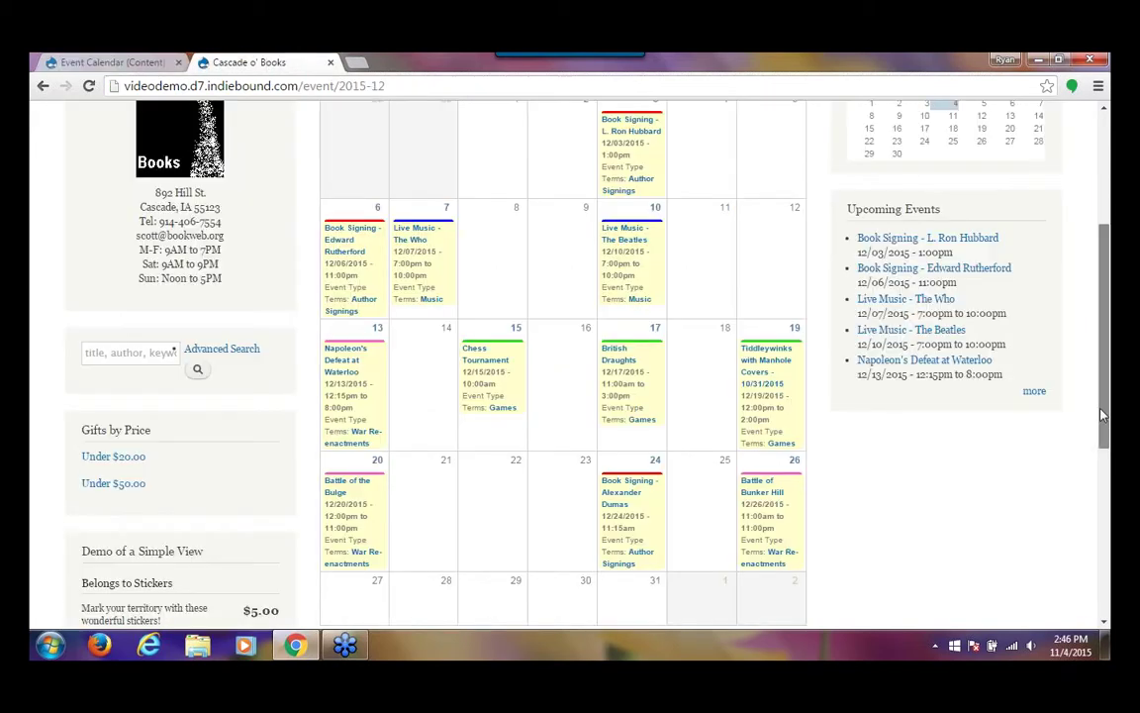
left_click_drag(1102, 415, 1103, 294)
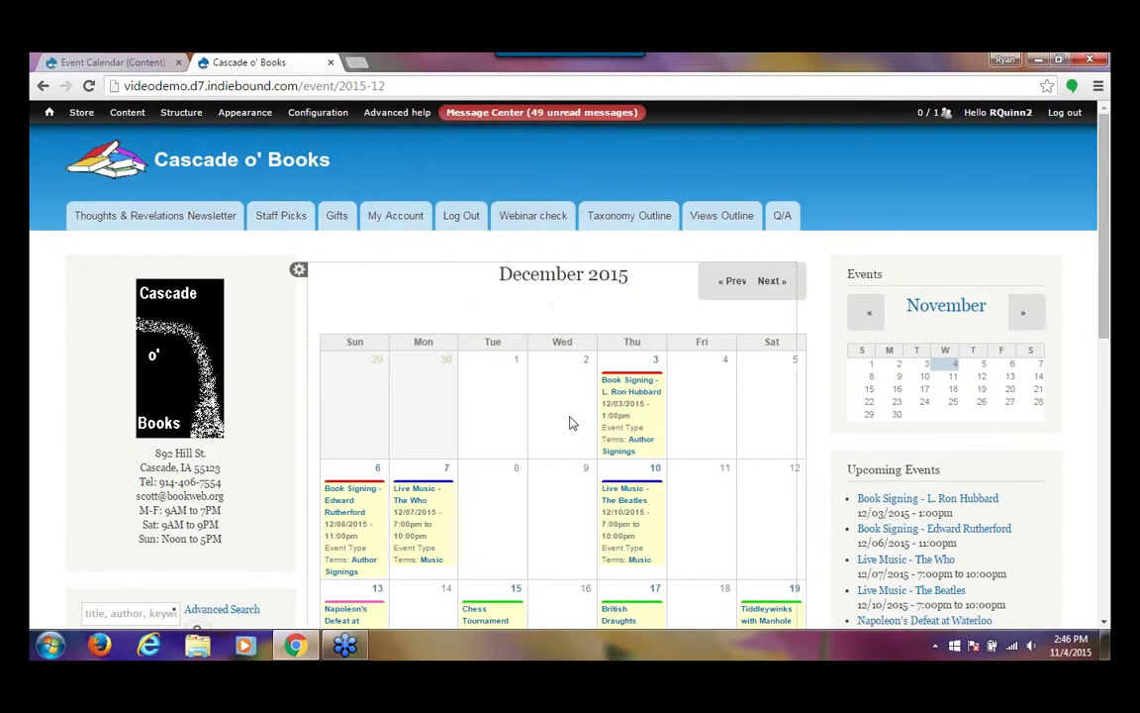
left_click(407, 85)
key("Return")
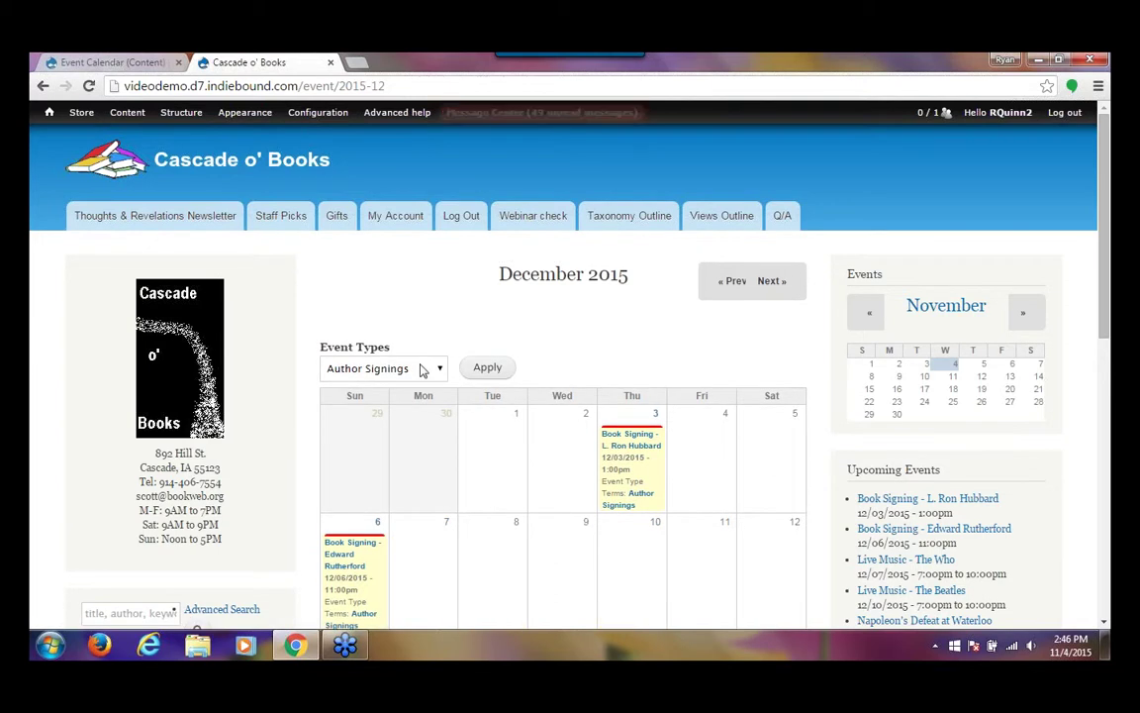
scroll(1089, 379, "down", 1)
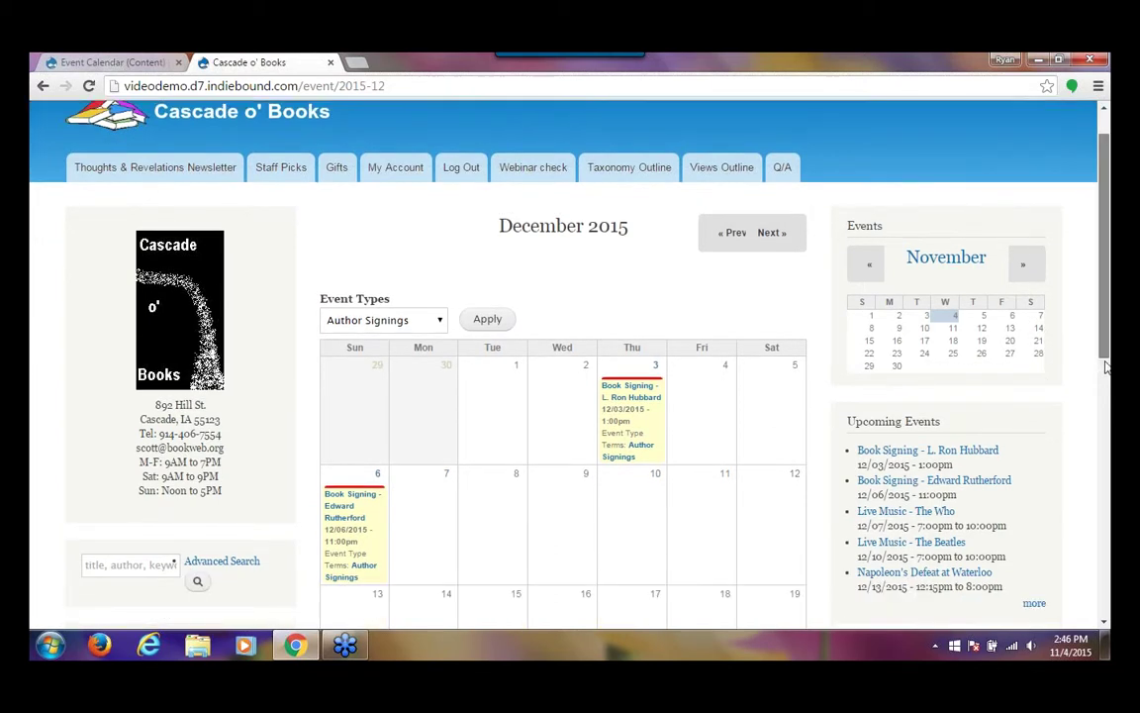
scroll(908, 377, "down", 1)
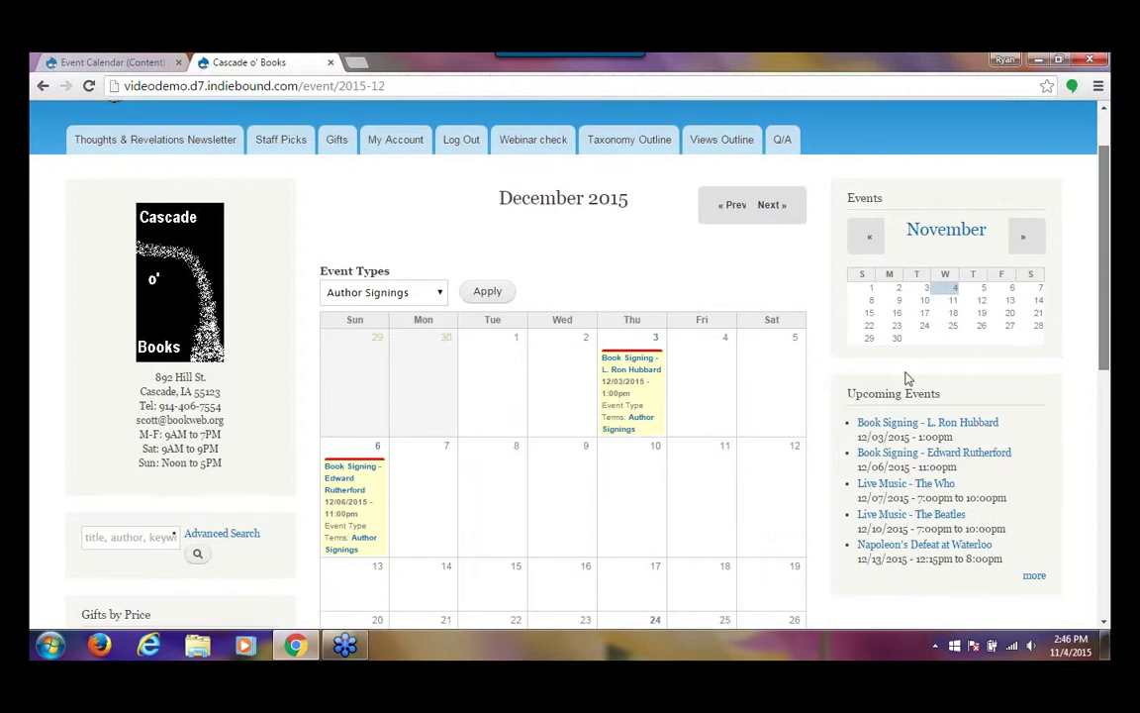
scroll(907, 377, "down", 1)
Step: Filter the December 2015 calendar by the event type "- Any -"
left_click(411, 281)
left_click(399, 303)
left_click(500, 278)
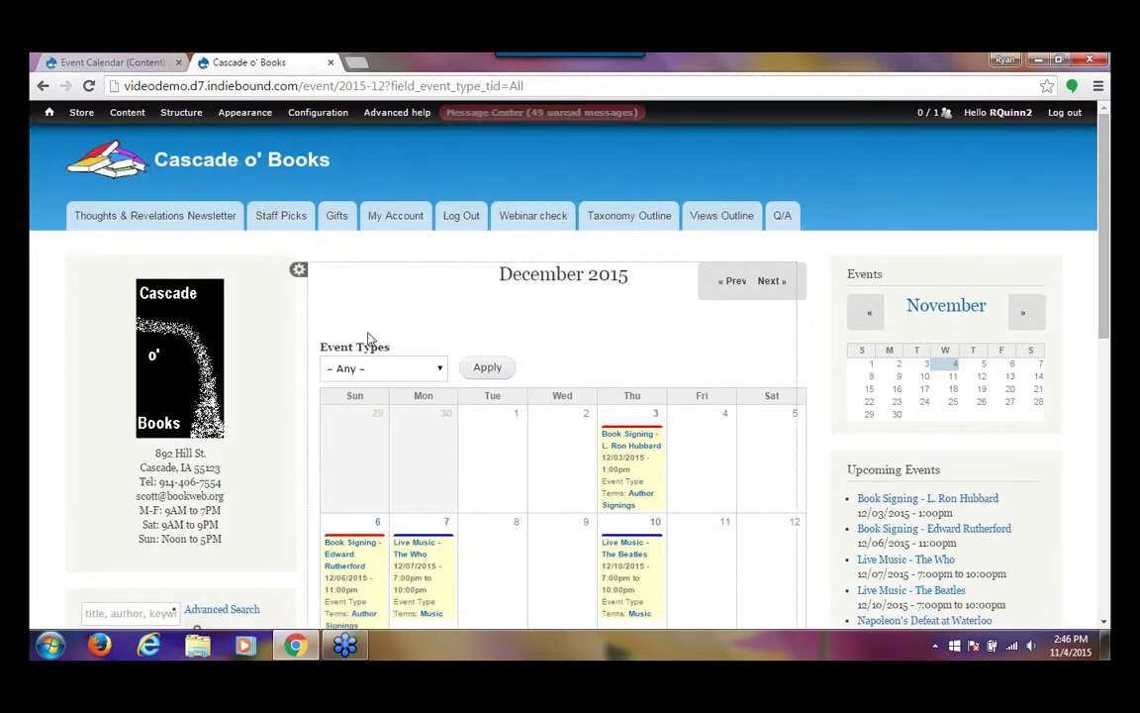
Step: Filter the December 2015 calendar by War Re-enactments and examine the matching events
left_click(368, 368)
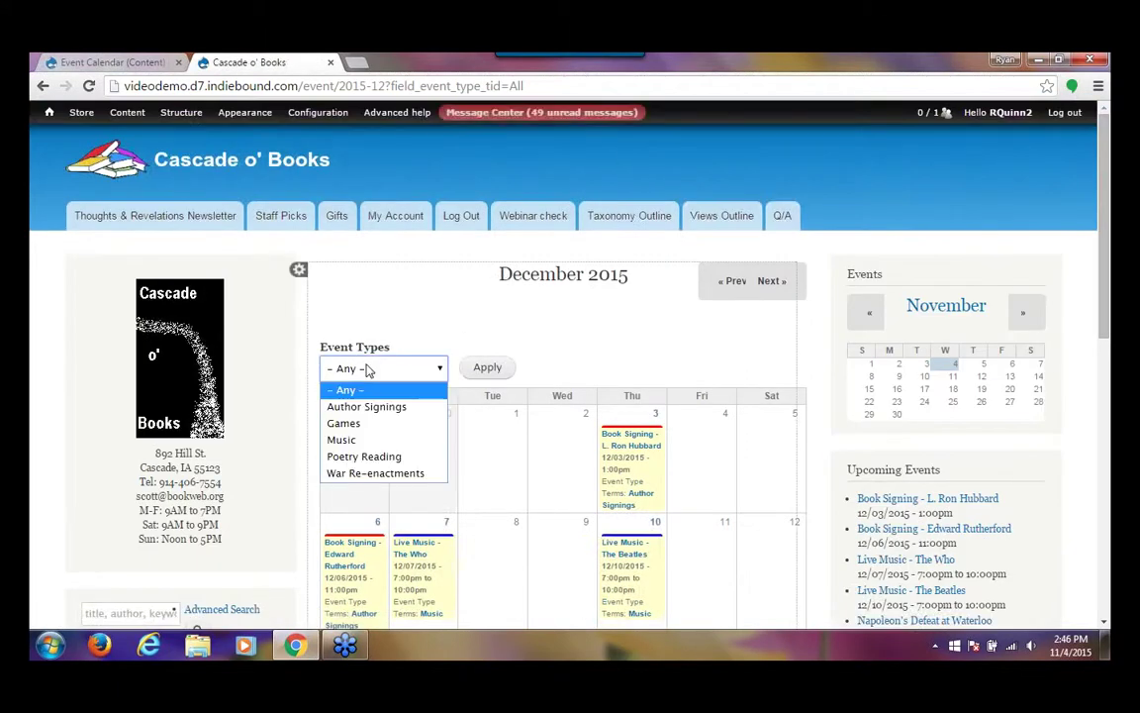
left_click(369, 473)
left_click(487, 372)
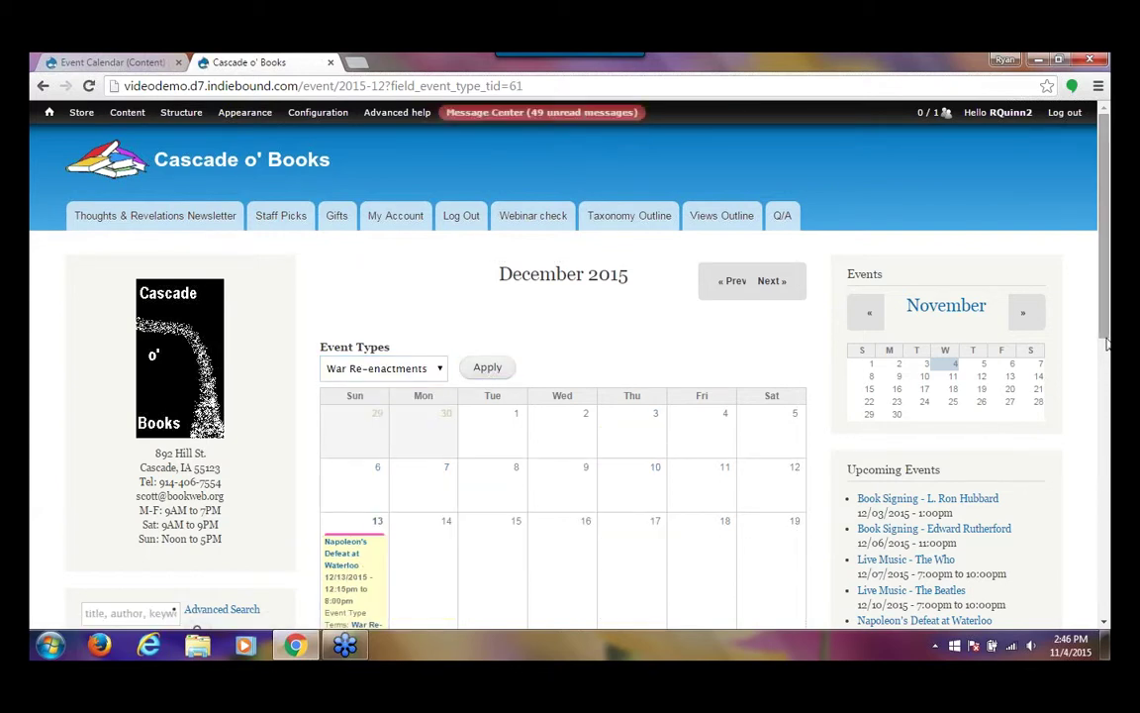
scroll(1107, 341, "down", 2)
scroll(562, 356, "down", 2)
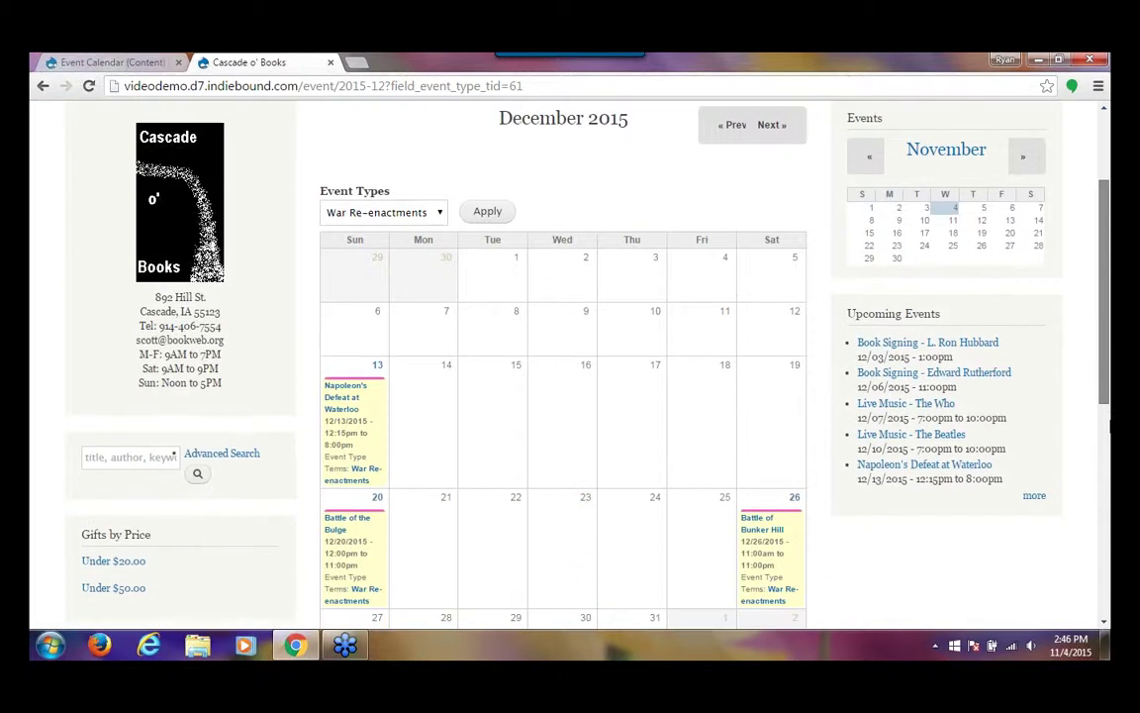
left_click_drag(1107, 447, 1106, 333)
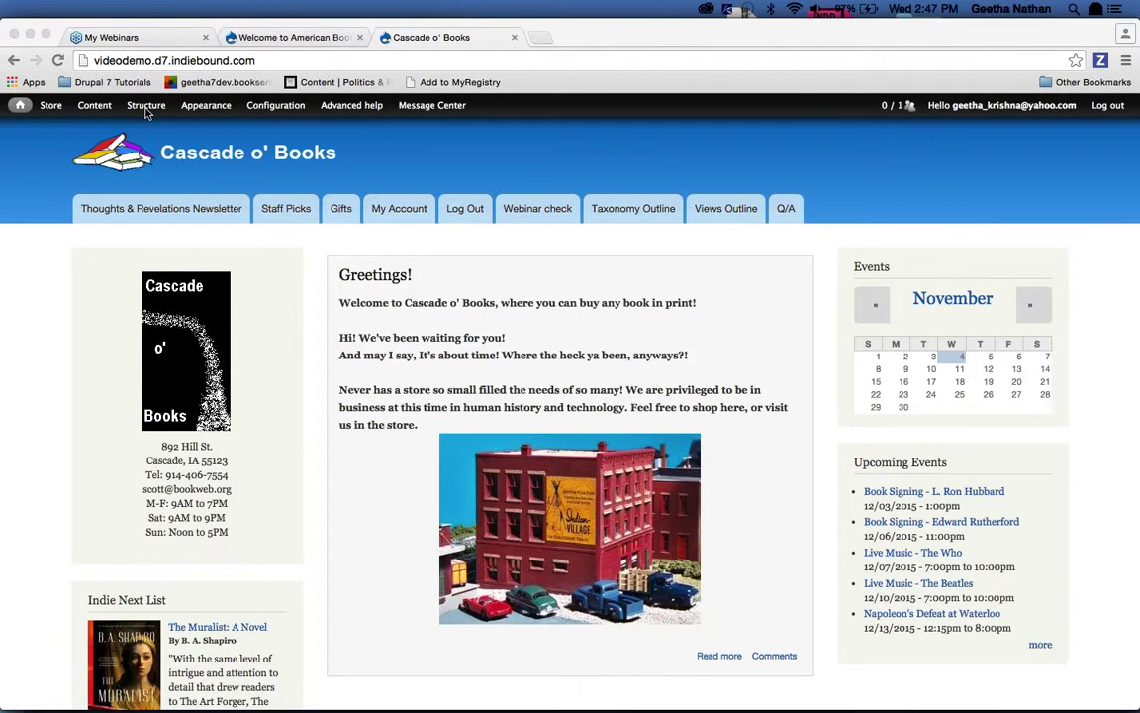
Step: Open the site's Views administration page and look through the list of views
mouse_move(119, 133)
mouse_move(146, 105)
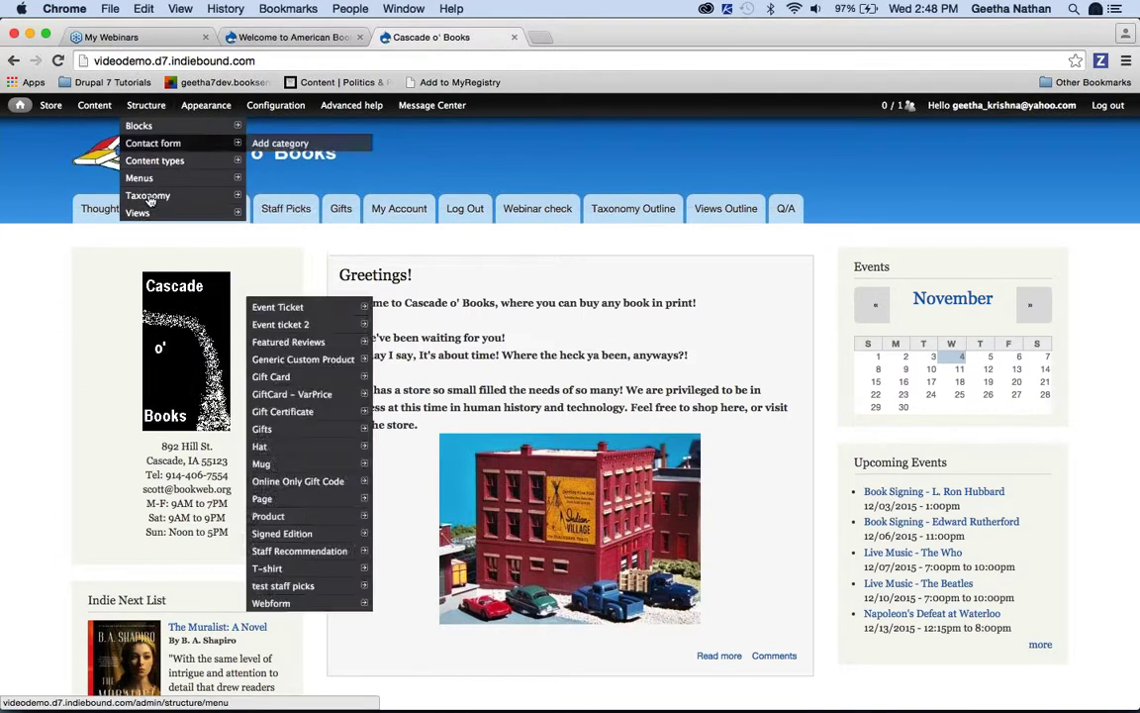
left_click(143, 214)
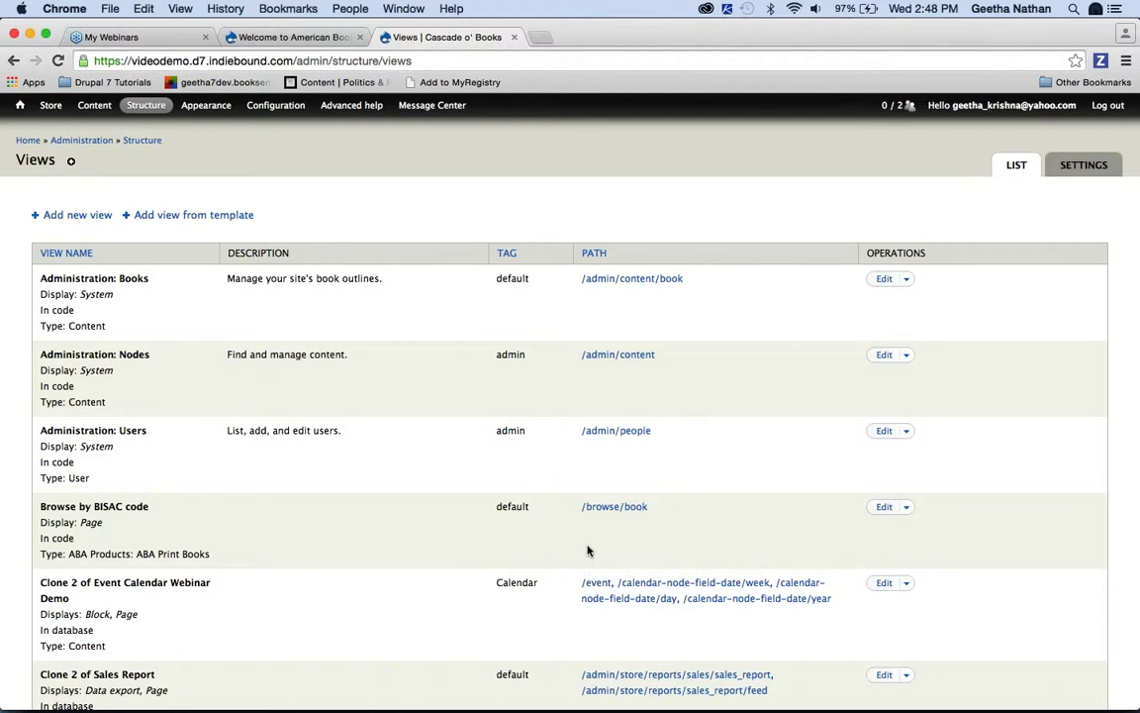
scroll(586, 550, "down", 3)
scroll(365, 138, "up", 3)
Step: Open the store's Orders page and examine its order table and status filter
mouse_move(56, 110)
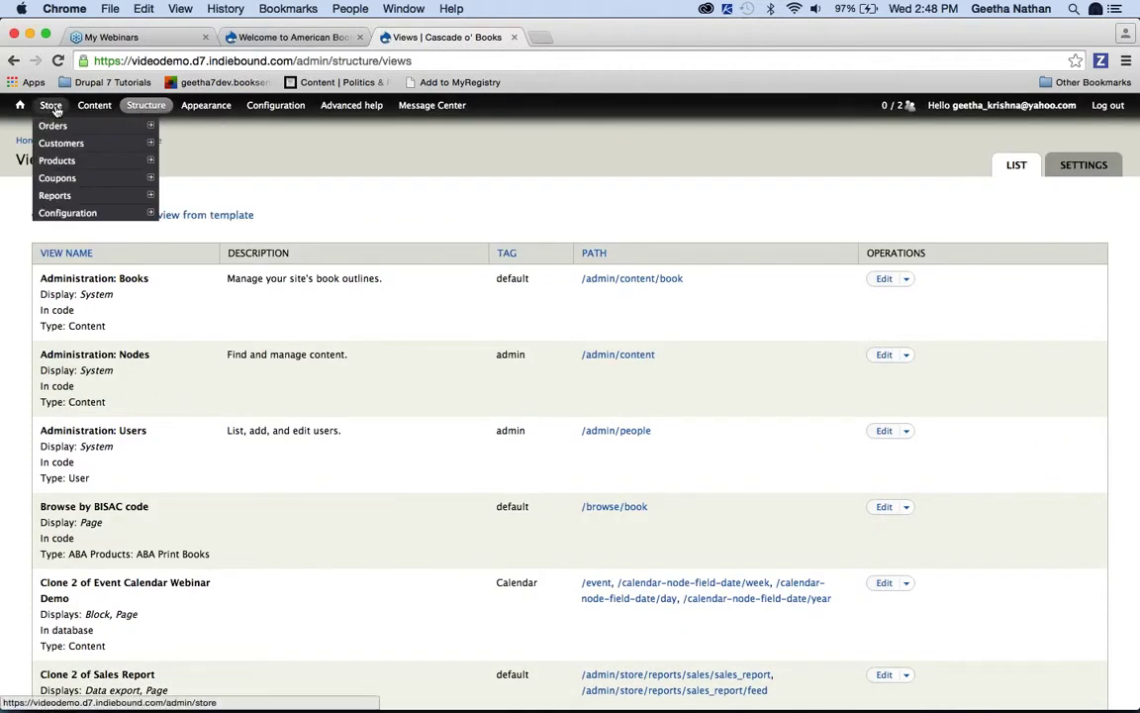
left_click(54, 134)
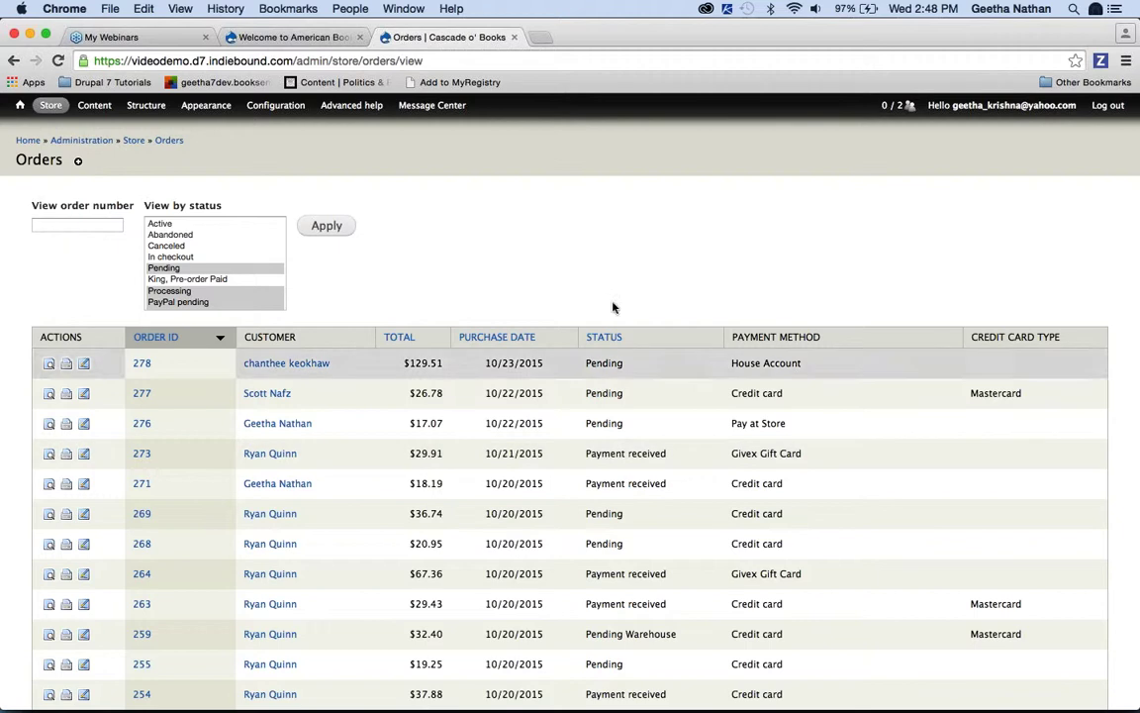
scroll(624, 244, "down", 1)
scroll(624, 243, "down", 3)
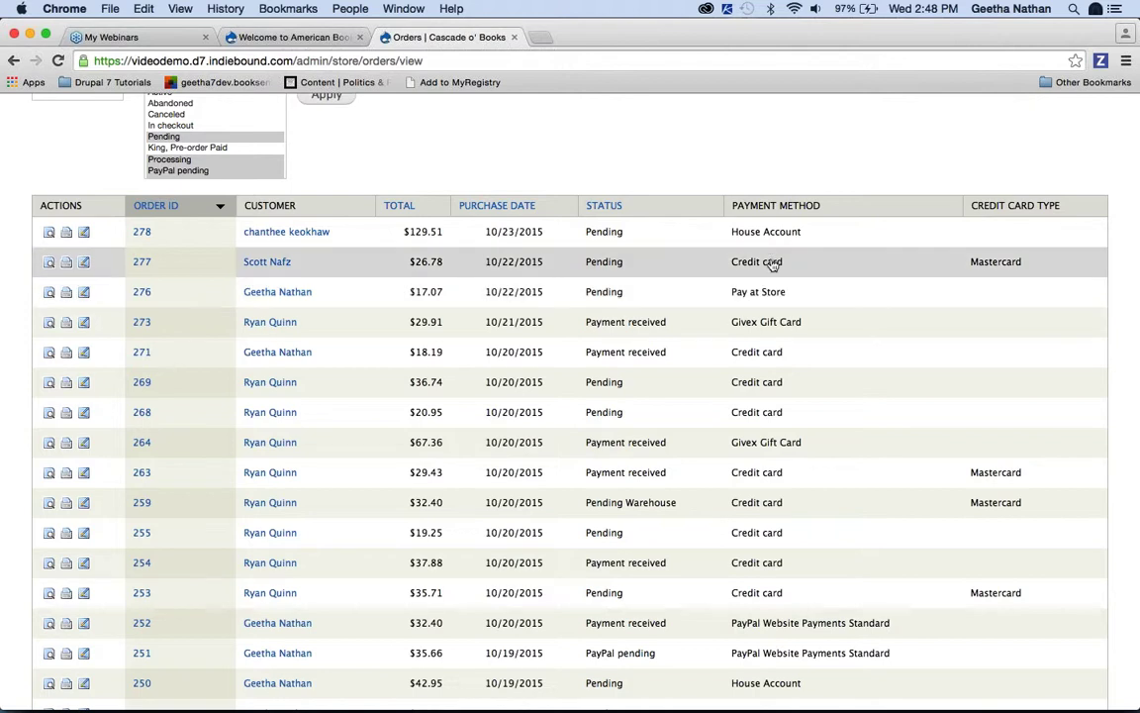
scroll(525, 158, "up", 2)
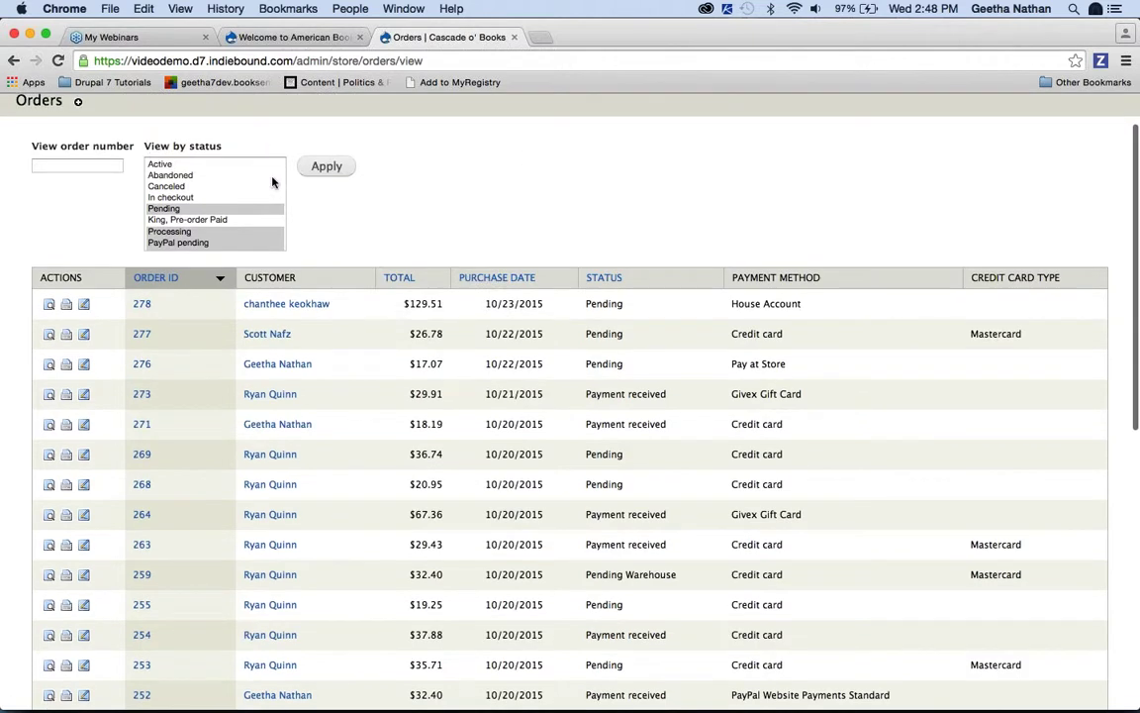
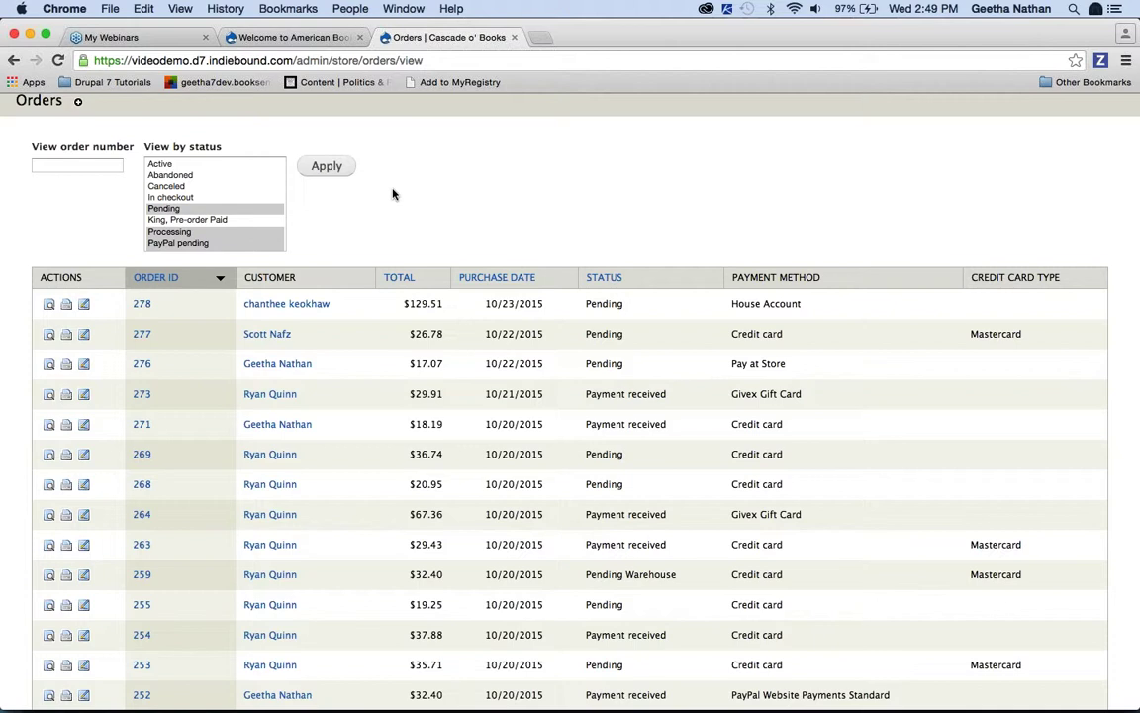
scroll(506, 190, "up", 1)
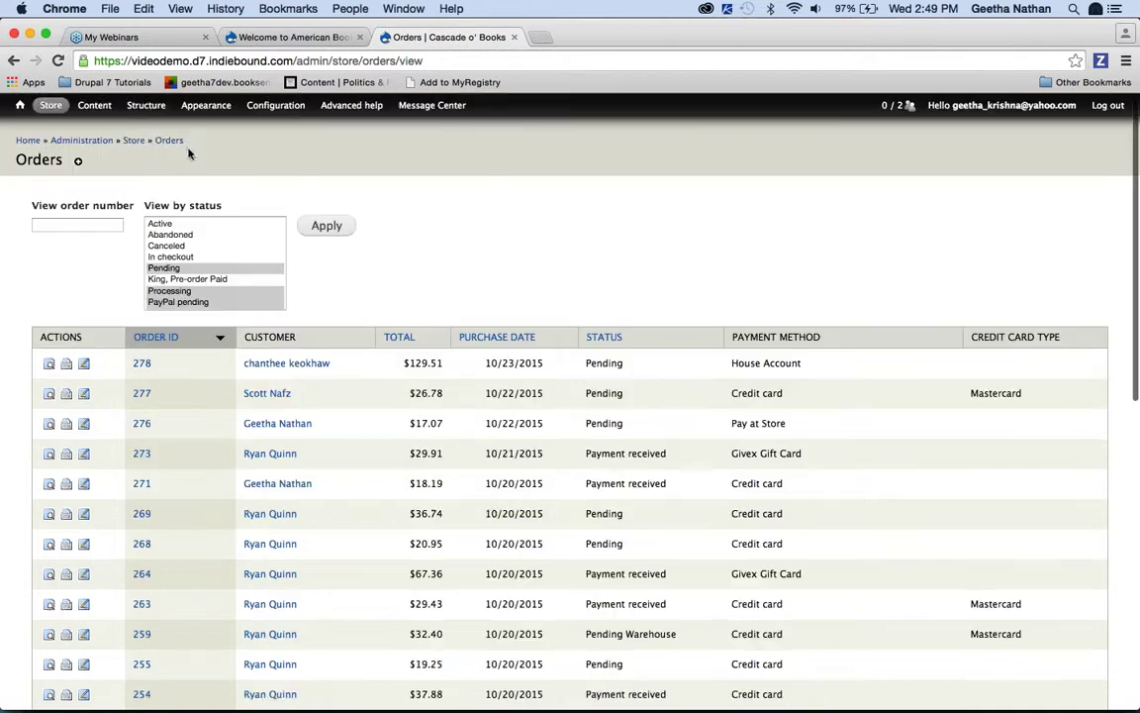
Step: Return to the site's list of views and open the uc_orders view for editing
mouse_move(145, 105)
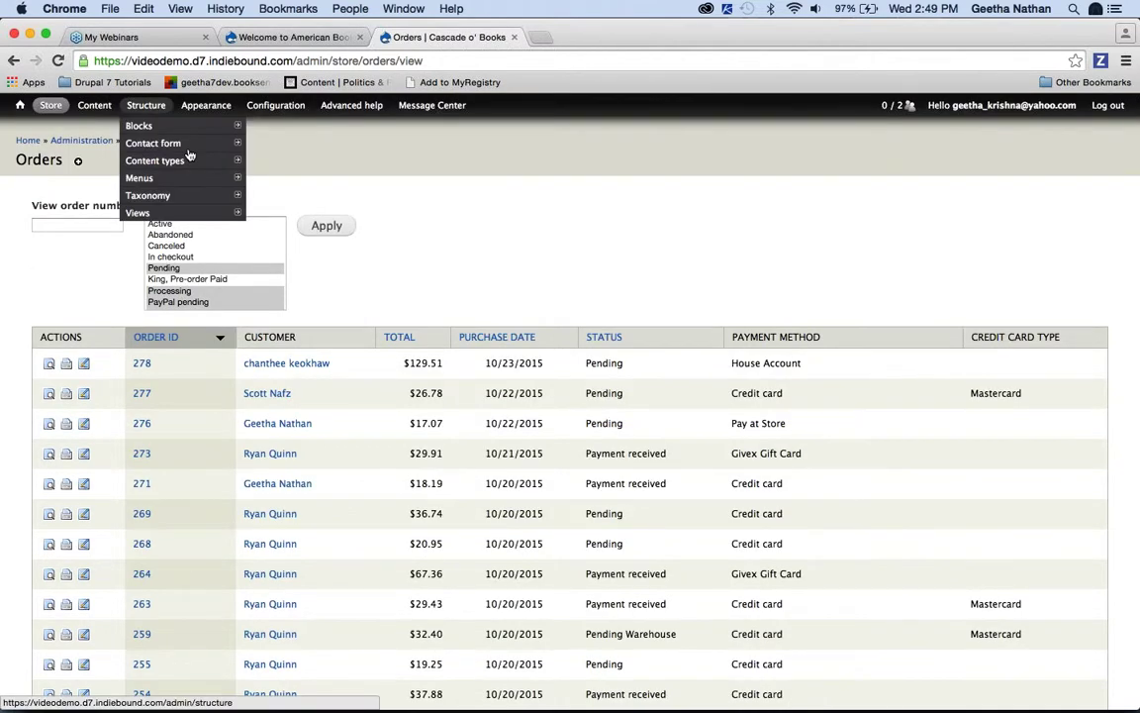
left_click(136, 216)
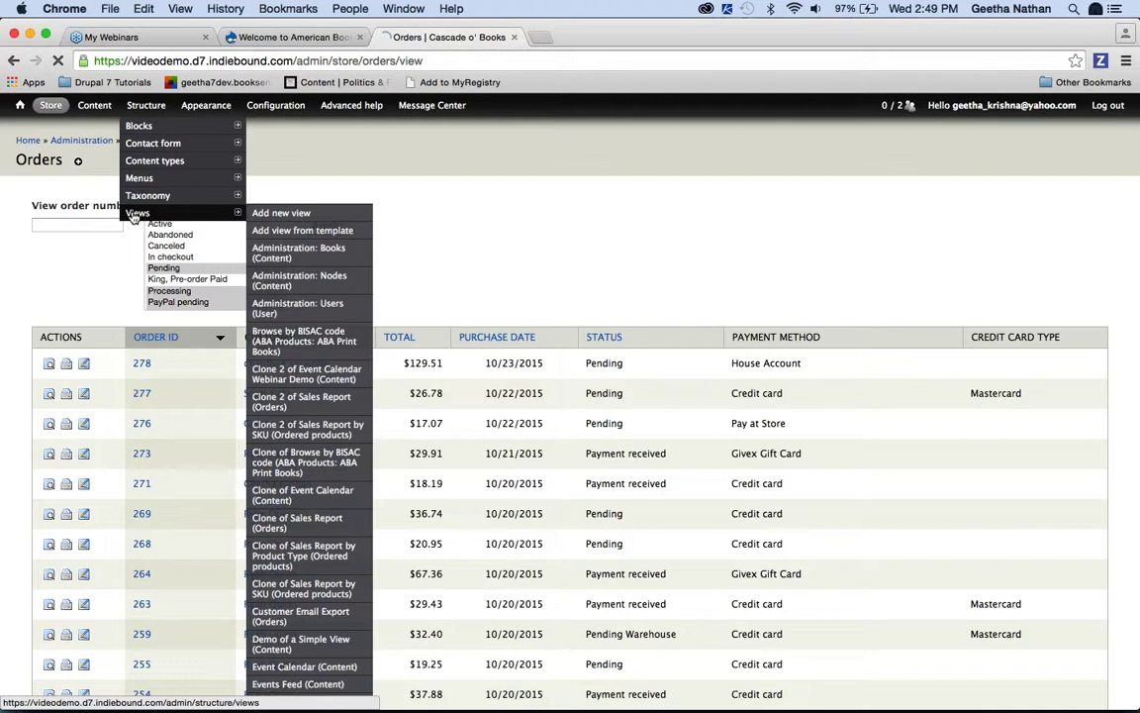
scroll(461, 529, "down", 1)
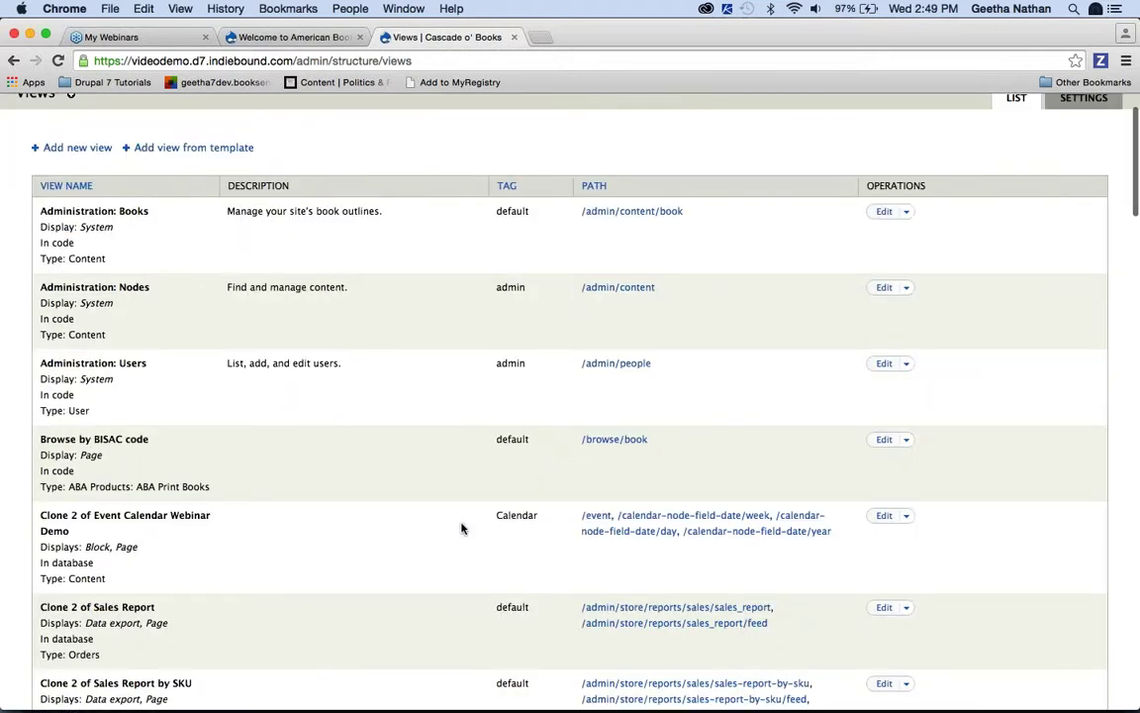
scroll(461, 528, "down", 5)
scroll(461, 528, "down", 6)
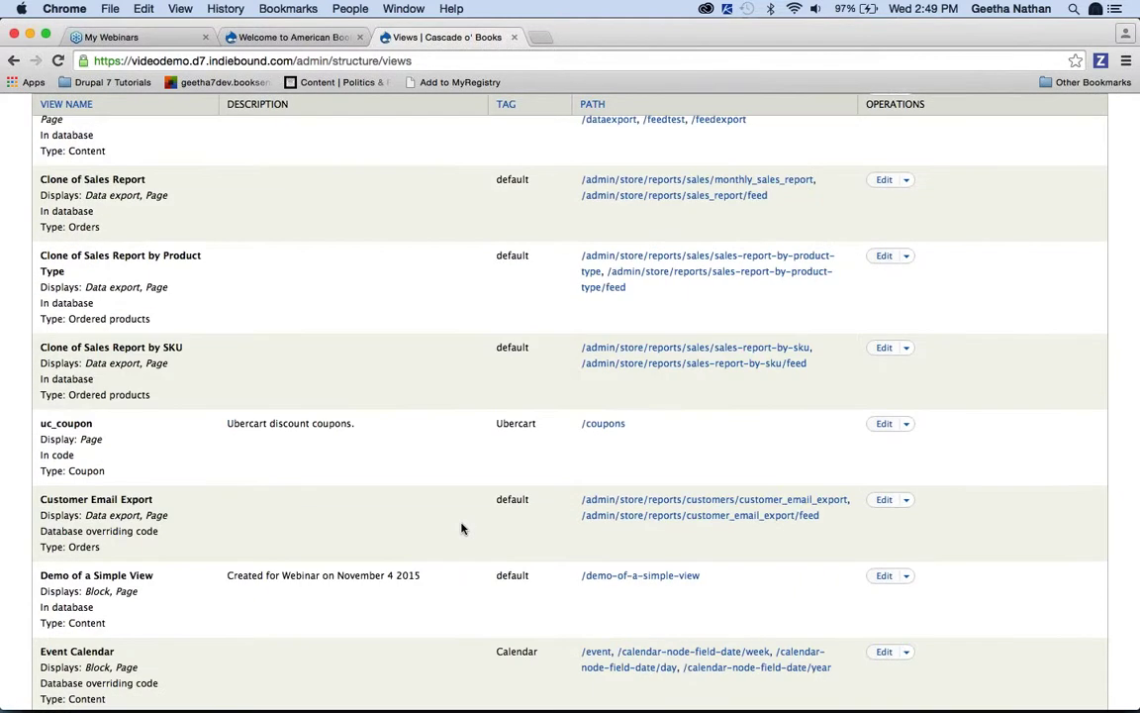
scroll(461, 529, "down", 6)
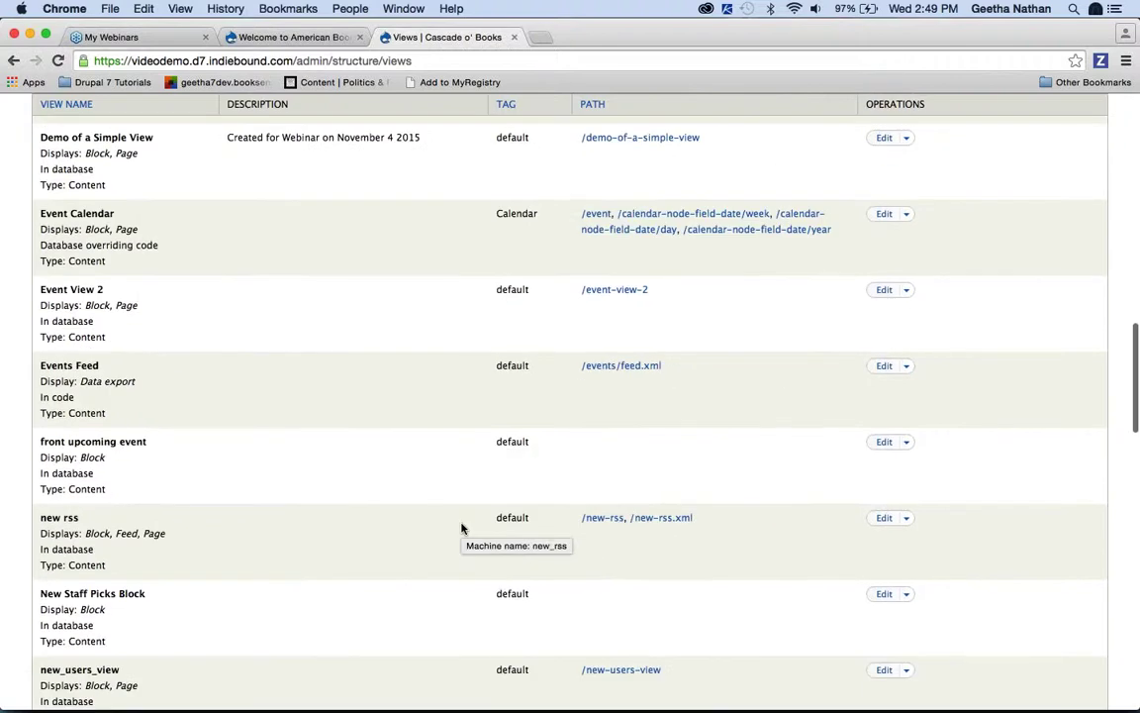
scroll(461, 528, "down", 3)
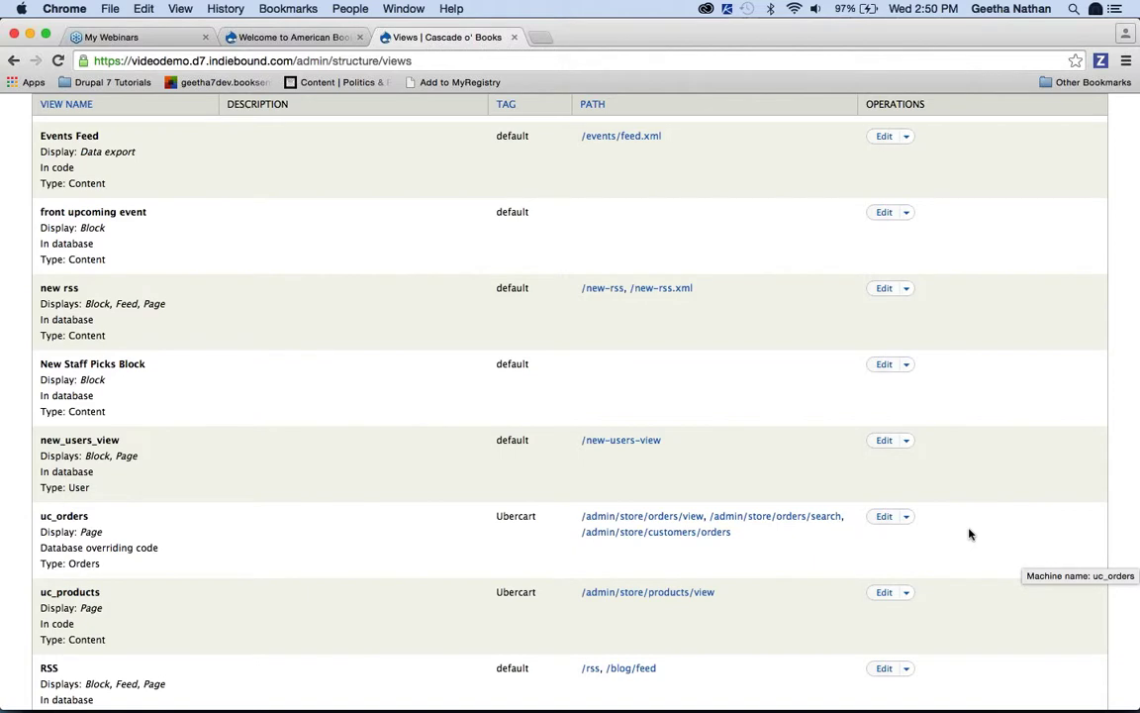
left_click(883, 518)
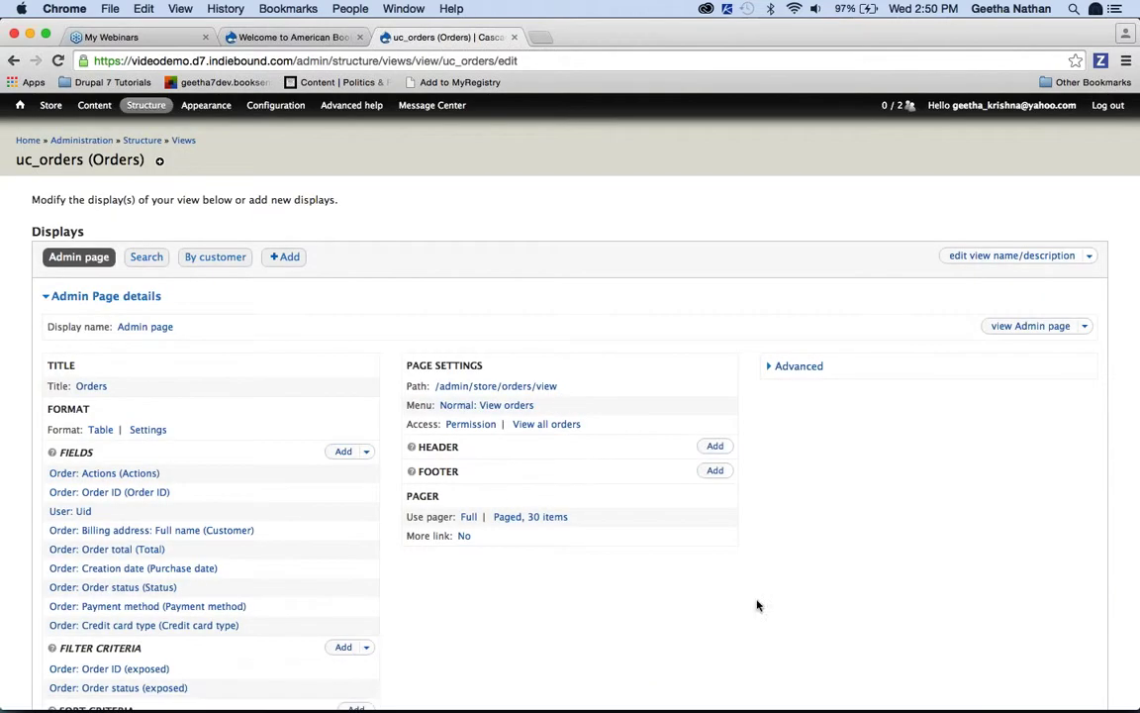
Step: In the Admin page's table settings, make Payment method sortable and set Order ID's default order to Descending
scroll(885, 598, "down", 1)
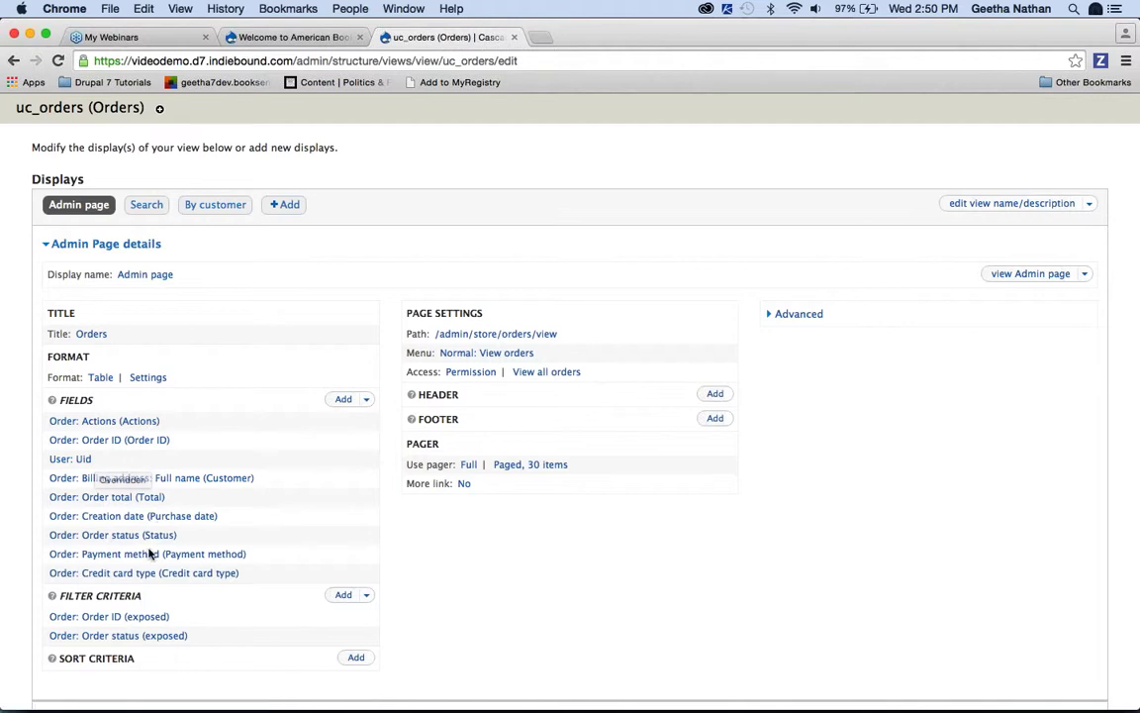
scroll(585, 578, "down", 2)
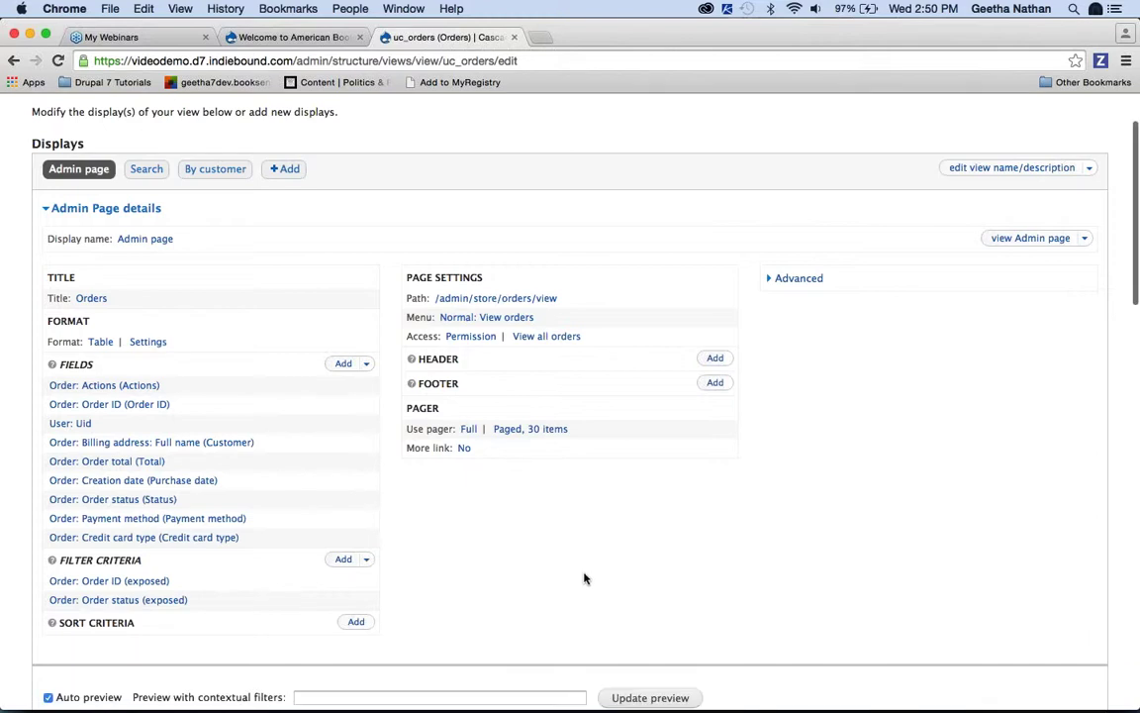
left_click(150, 343)
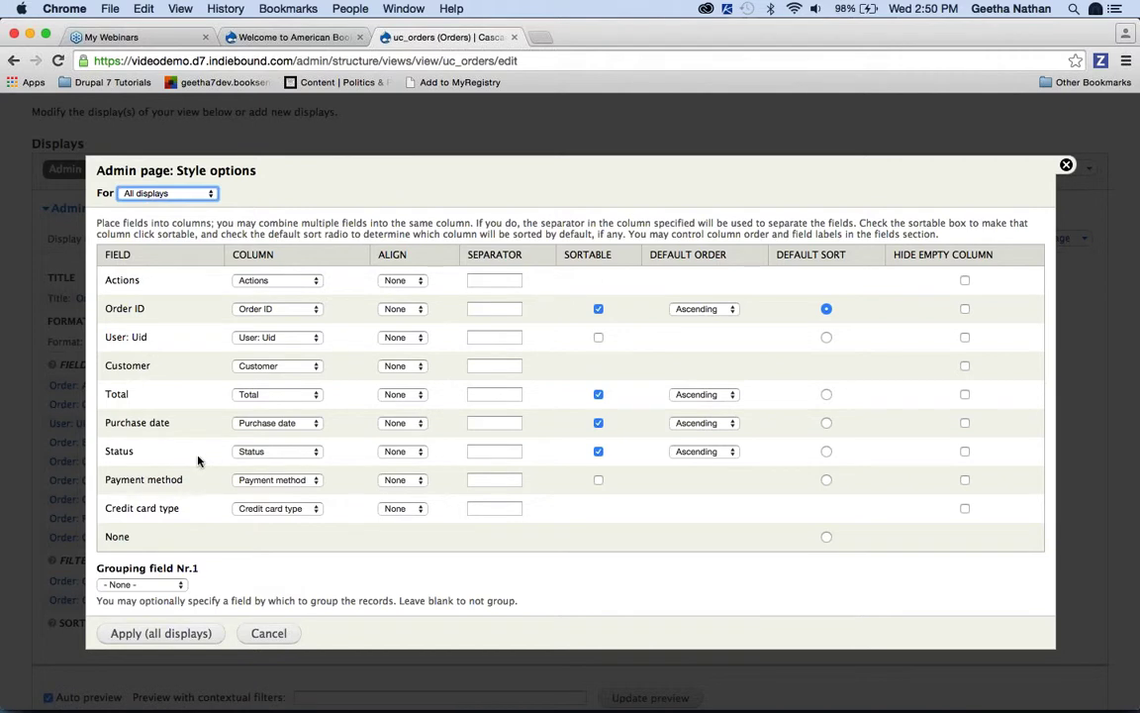
left_click(598, 480)
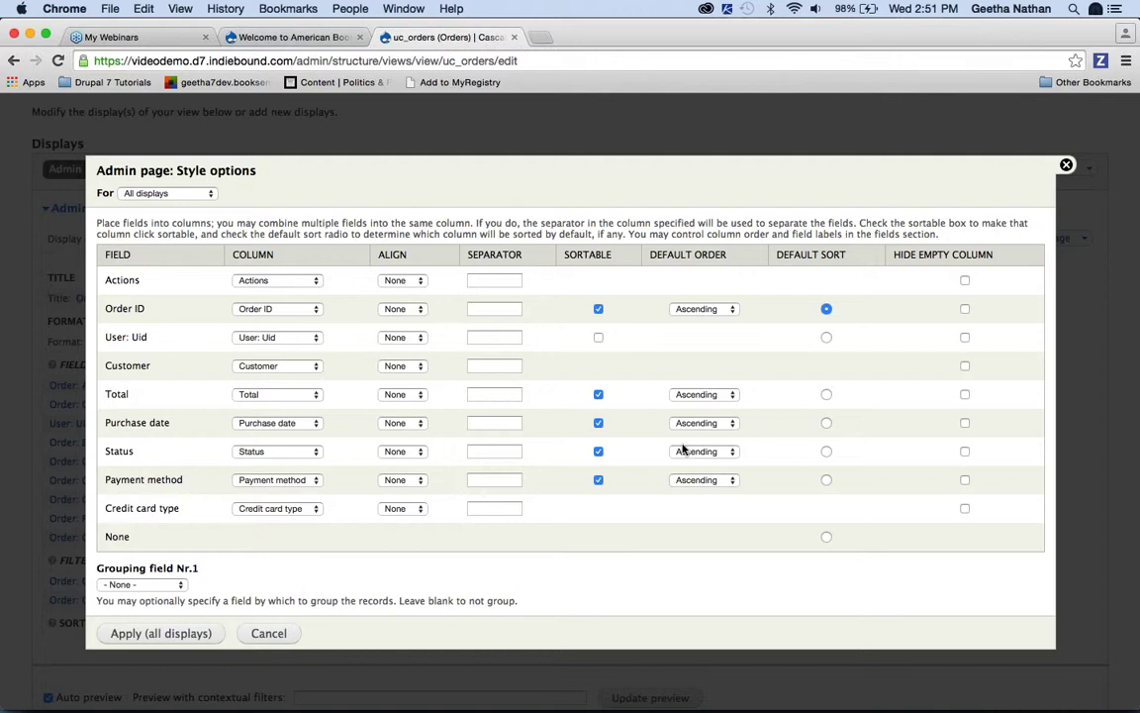
left_click(730, 310)
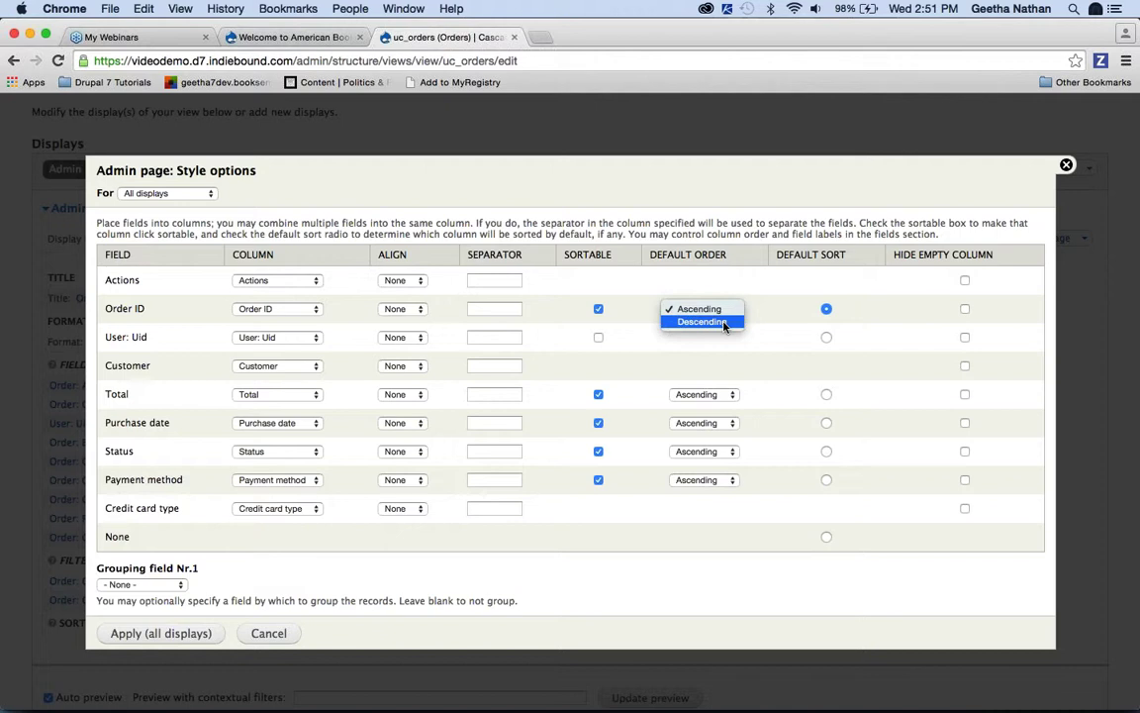
left_click(723, 322)
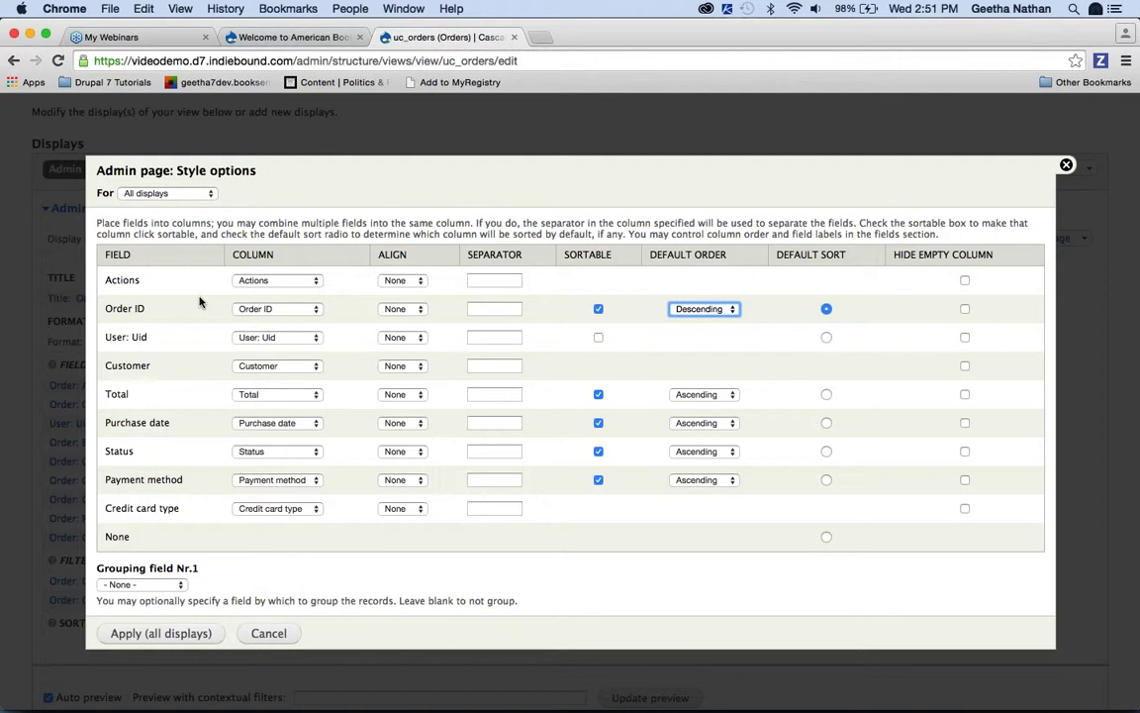
Step: Apply the table settings to This page (override) only, then save the uc_orders view and check its preview
left_click(164, 194)
left_click(151, 207)
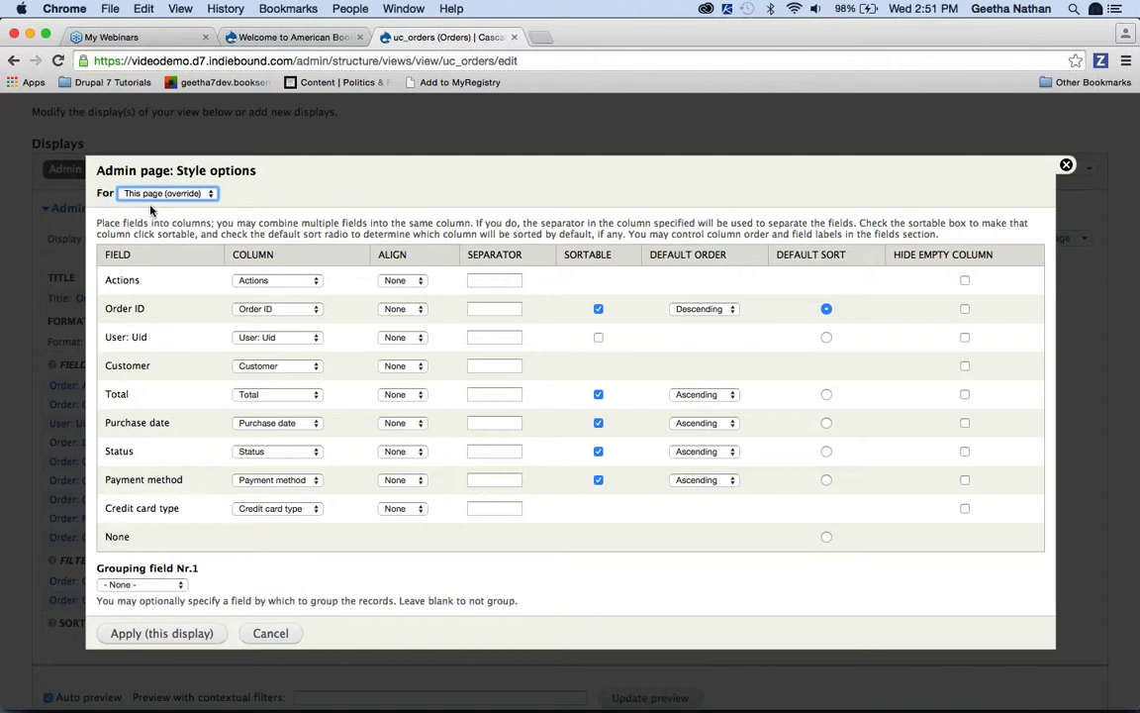
left_click(158, 634)
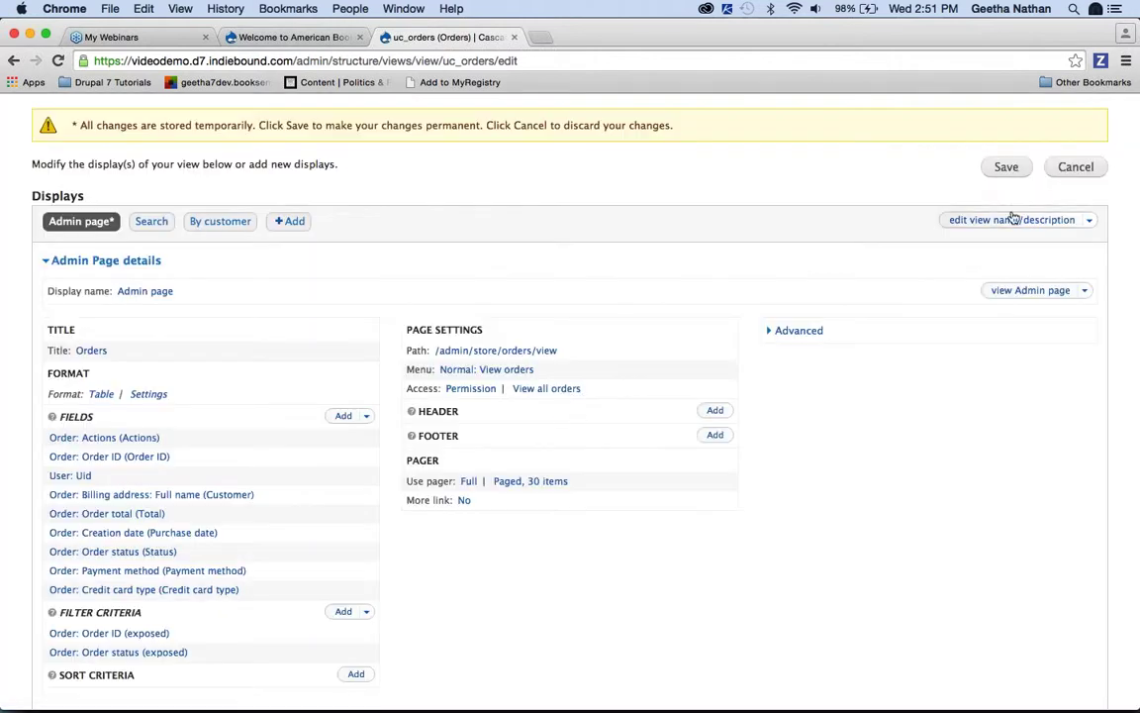
left_click(1004, 168)
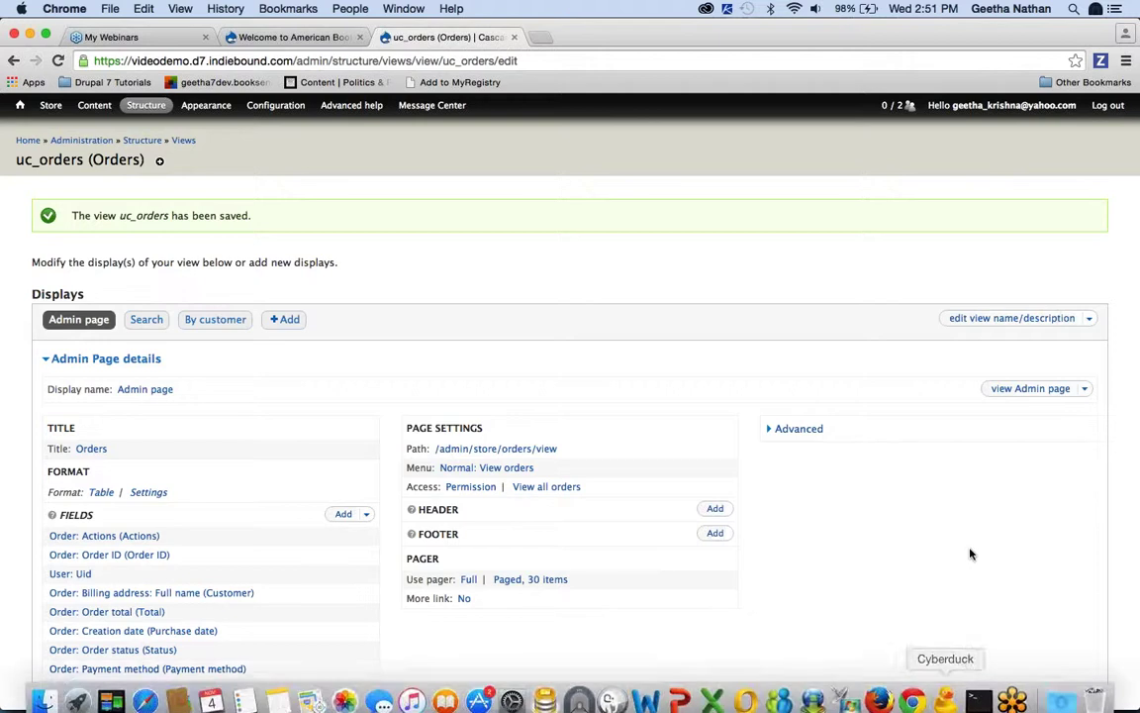
scroll(971, 555, "down", 10)
scroll(971, 555, "down", 5)
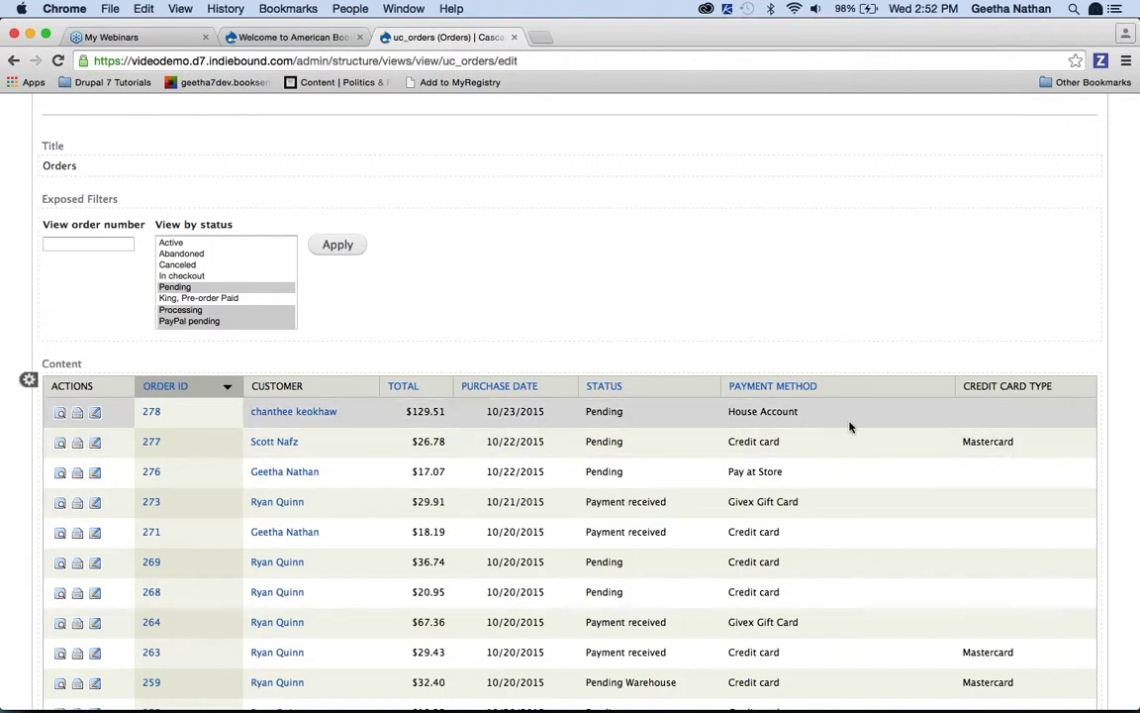
Step: Add the field "Ubercart order line item: Shipping title" to the Admin page display
scroll(772, 287, "up", 5)
scroll(772, 287, "up", 4)
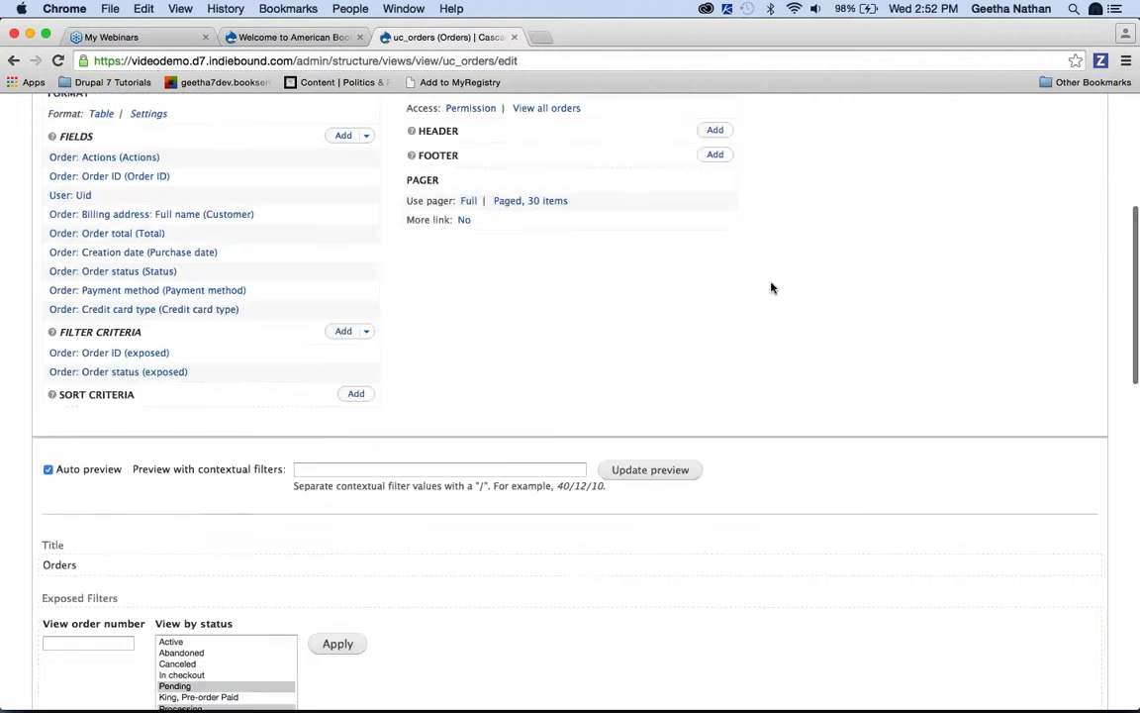
scroll(772, 287, "up", 1)
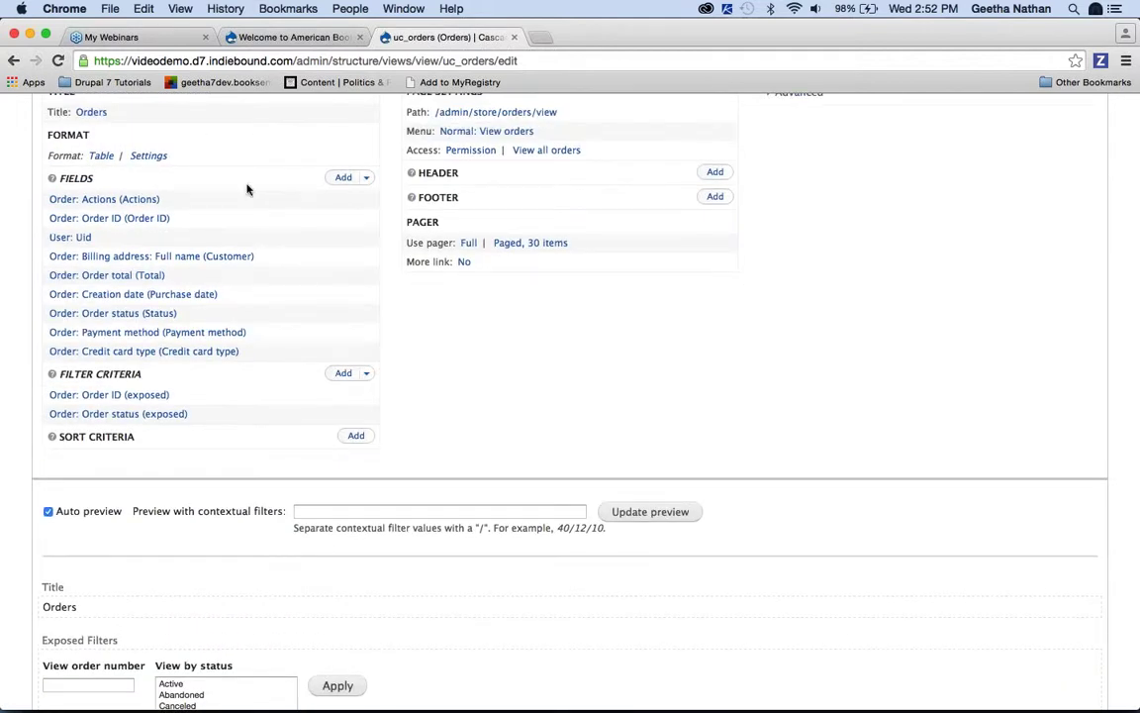
left_click(343, 179)
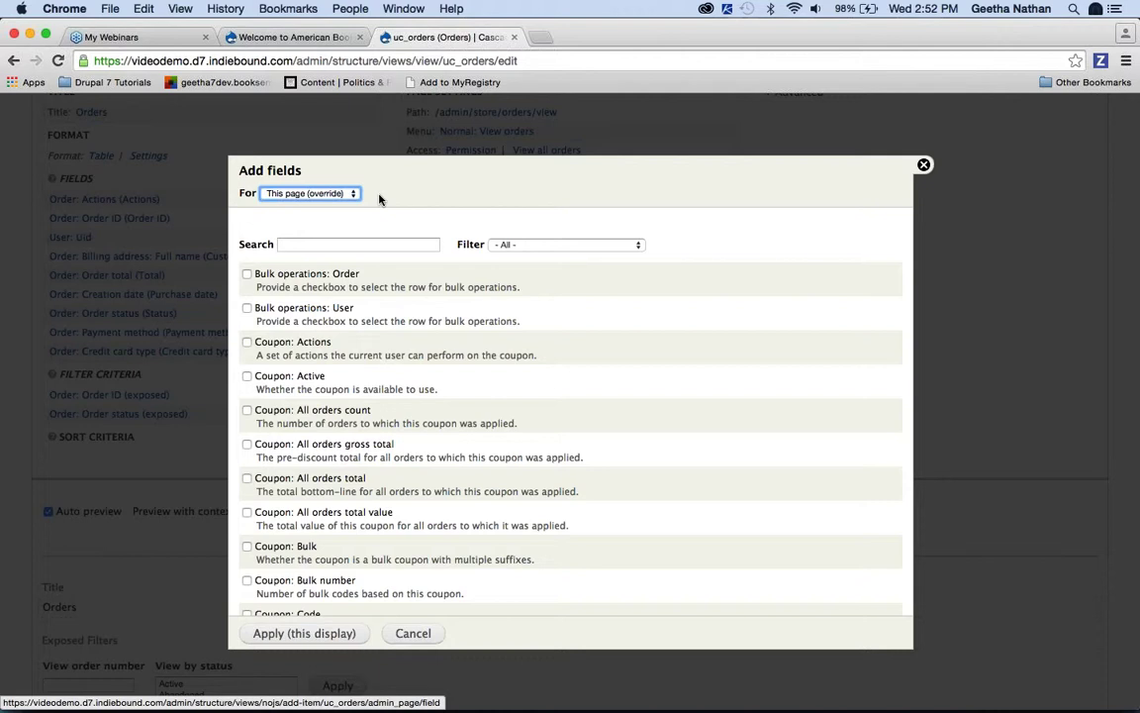
left_click(583, 247)
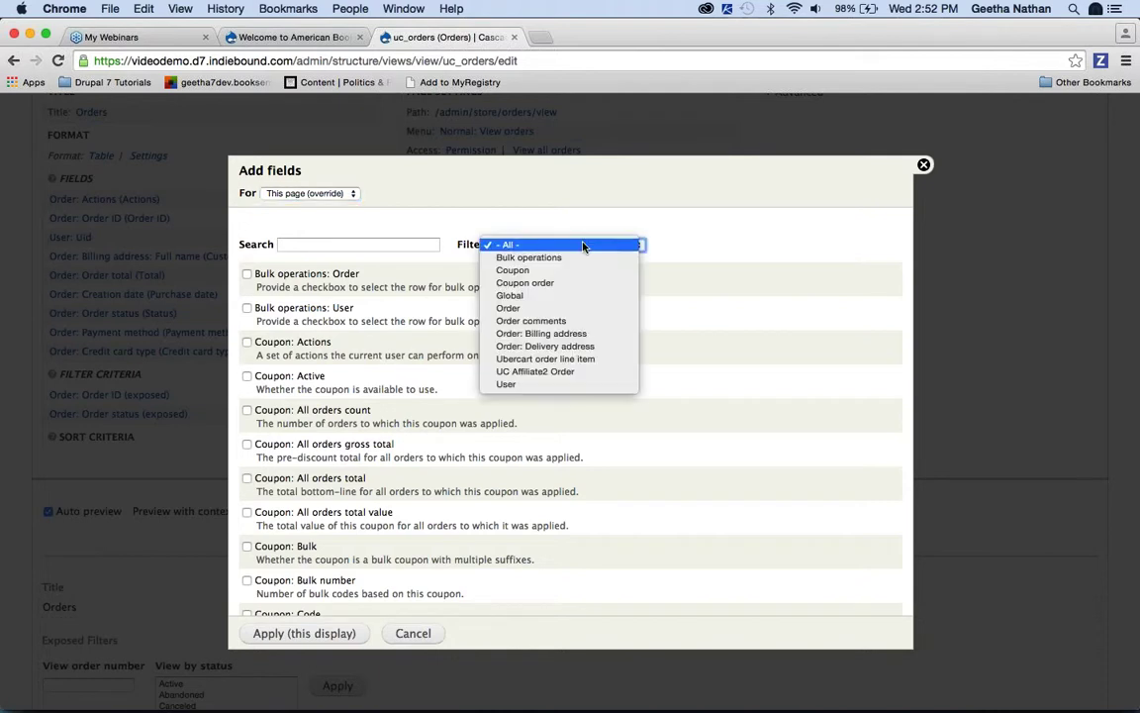
left_click(577, 361)
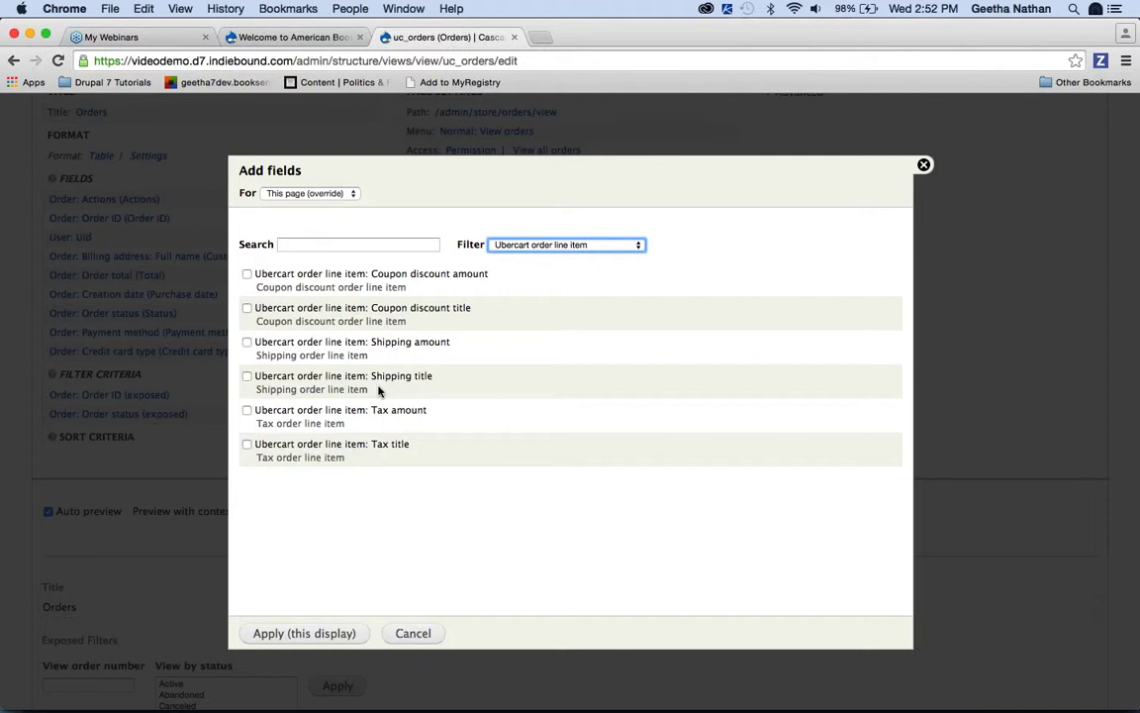
left_click(246, 377)
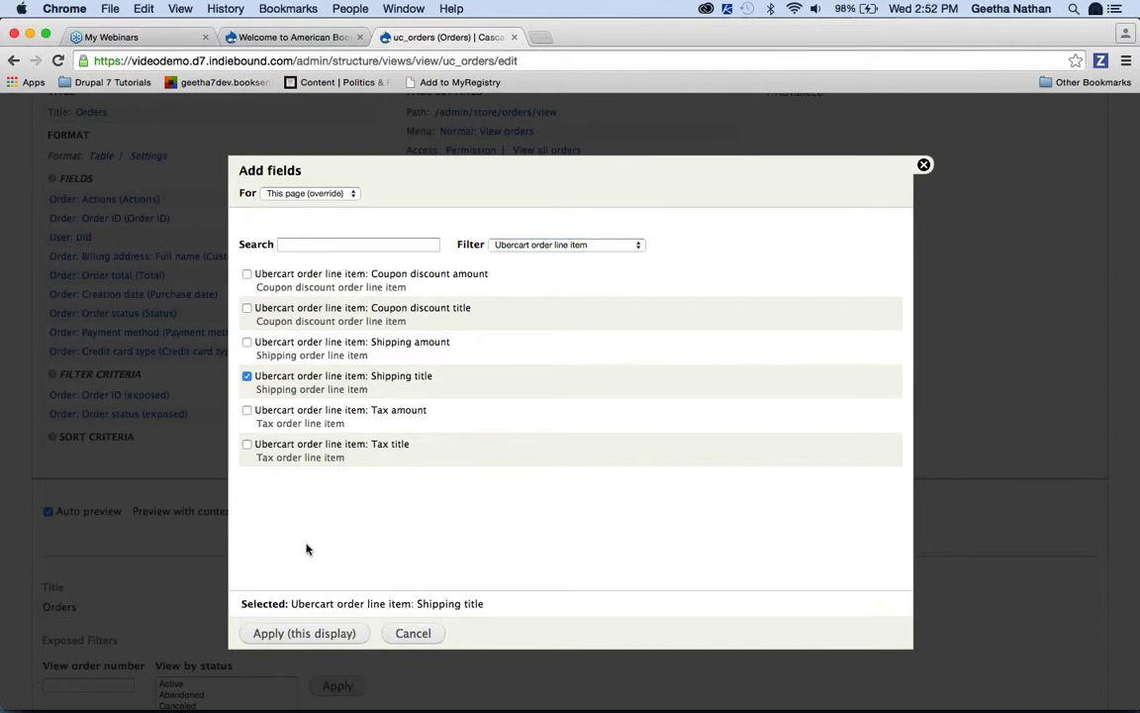
left_click(284, 634)
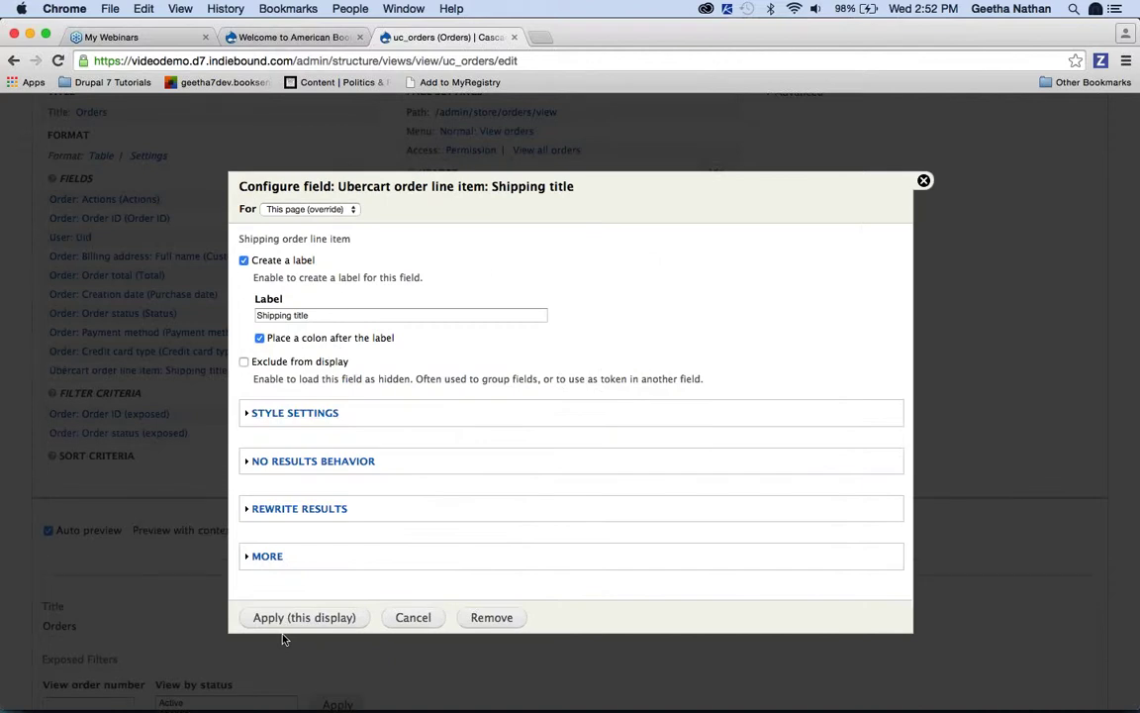
Step: Label the new shipping field "Shipping method" without a trailing colon, apply it to this display, and save the view
double_click(307, 315)
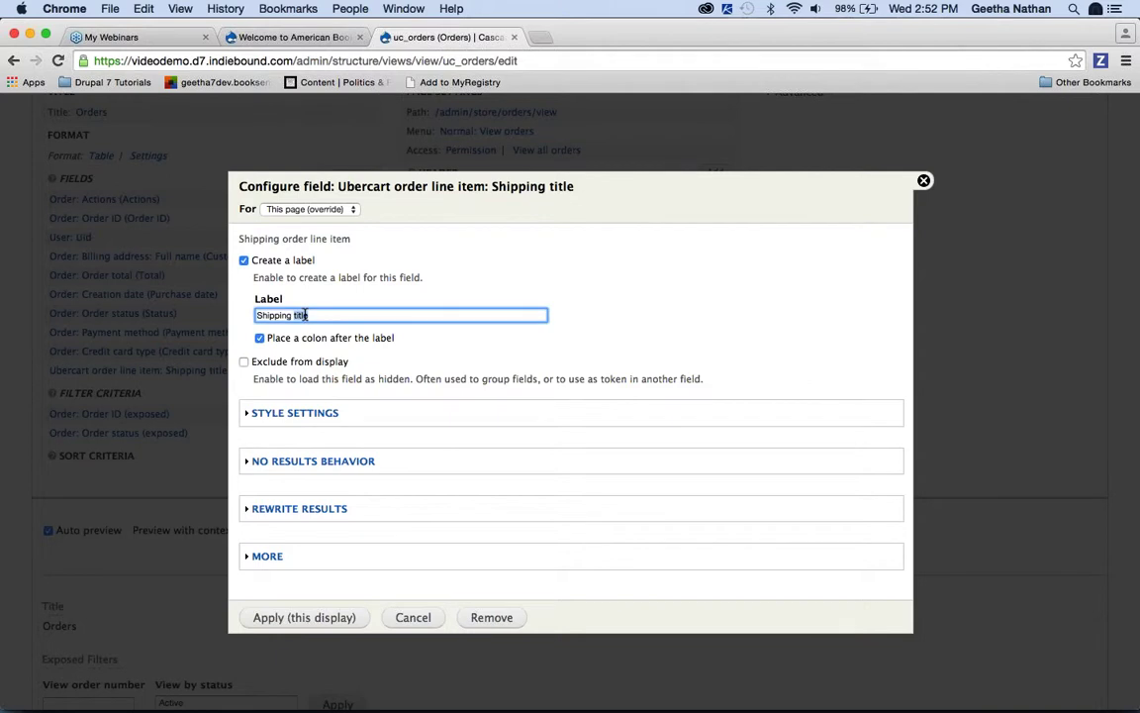
type("method")
left_click(259, 338)
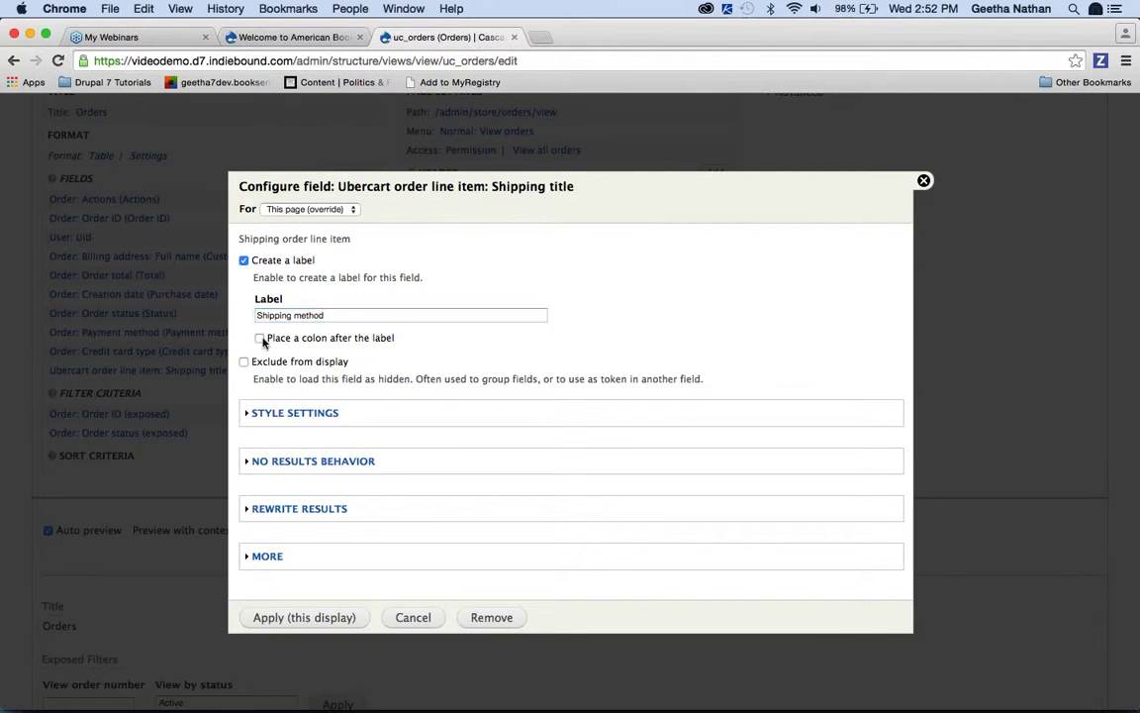
scroll(649, 349, "down", 2)
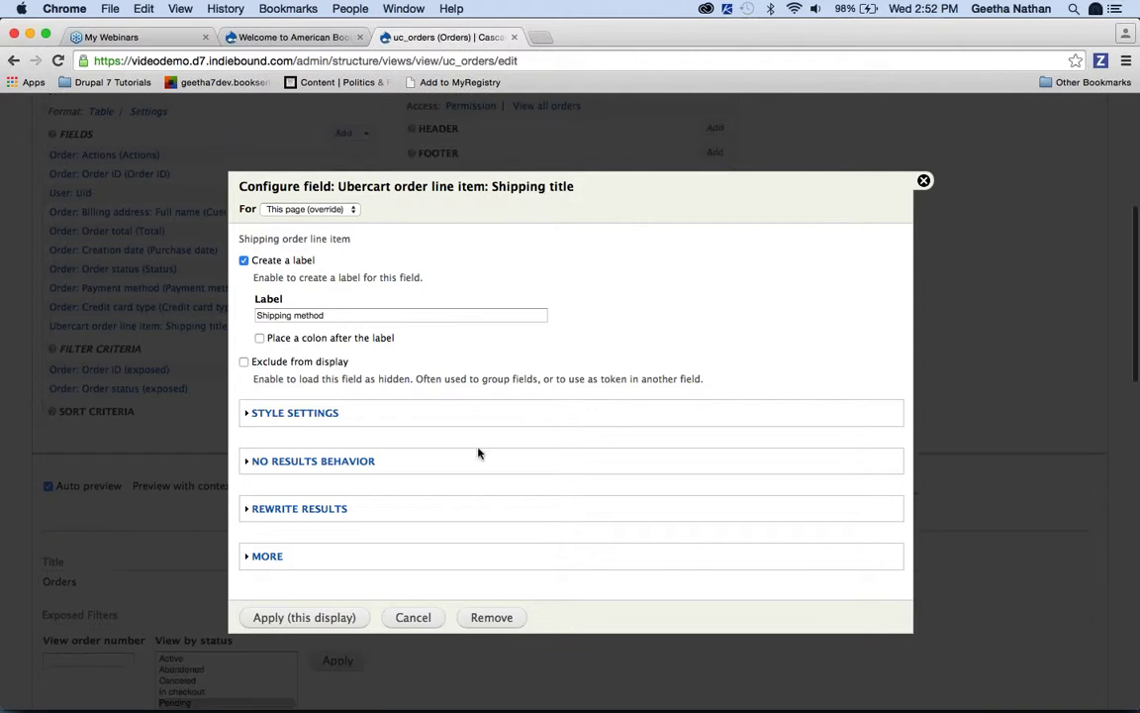
left_click(302, 617)
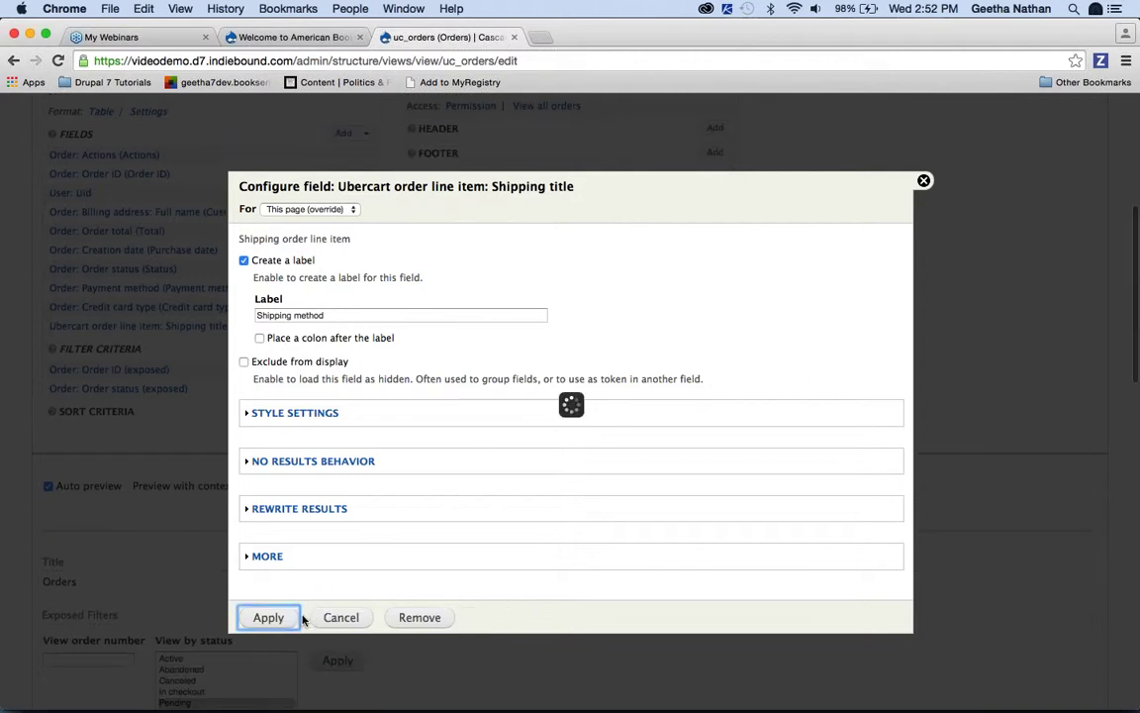
left_click_drag(1136, 323, 1136, 210)
left_click(1008, 319)
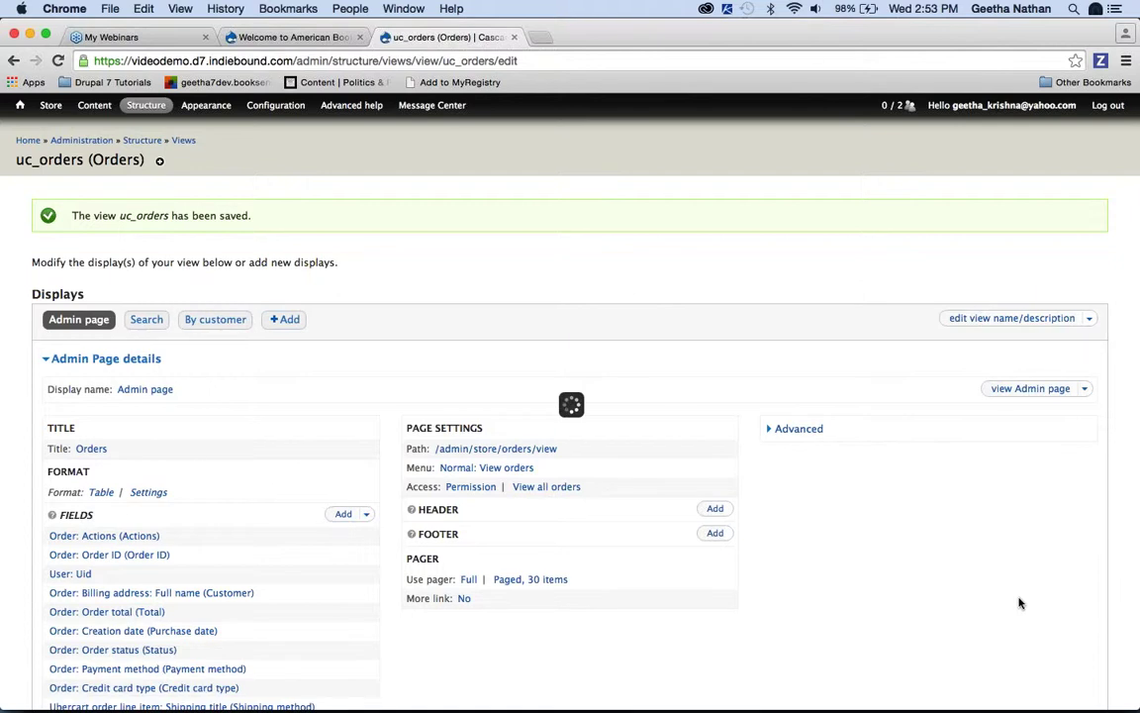
Step: Make the Shipping method column sortable in the Admin page's table settings, apply it to this display, and save the view
scroll(1020, 602, "down", 5)
scroll(1019, 601, "down", 6)
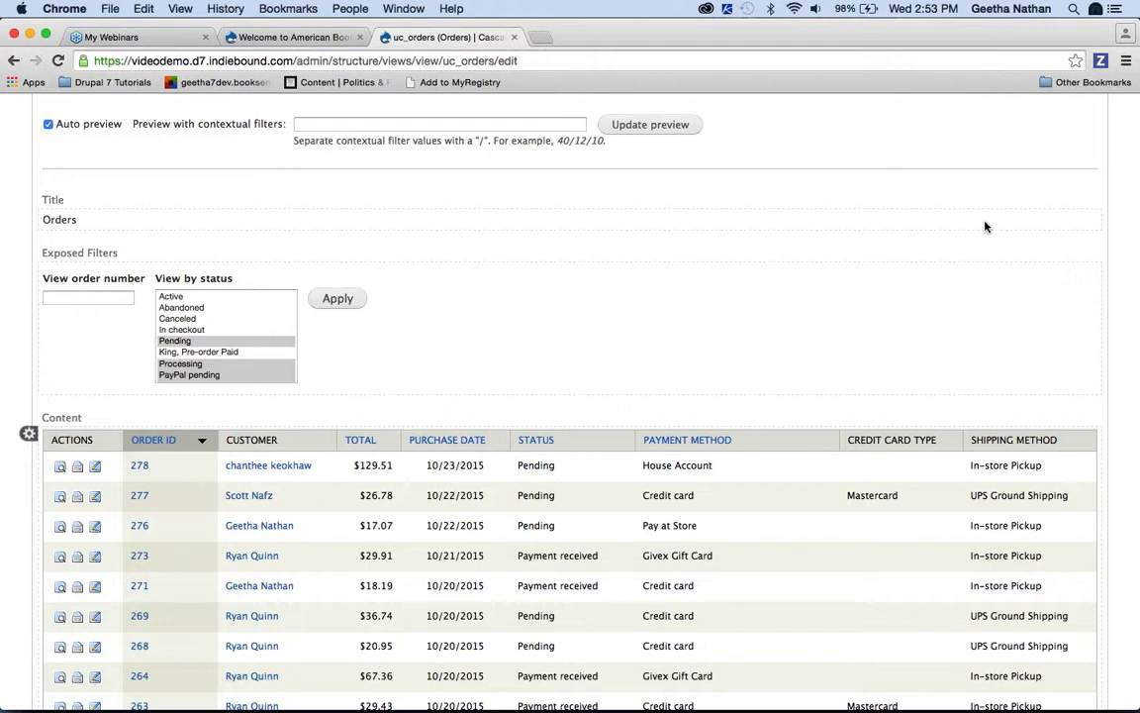
scroll(985, 225, "up", 8)
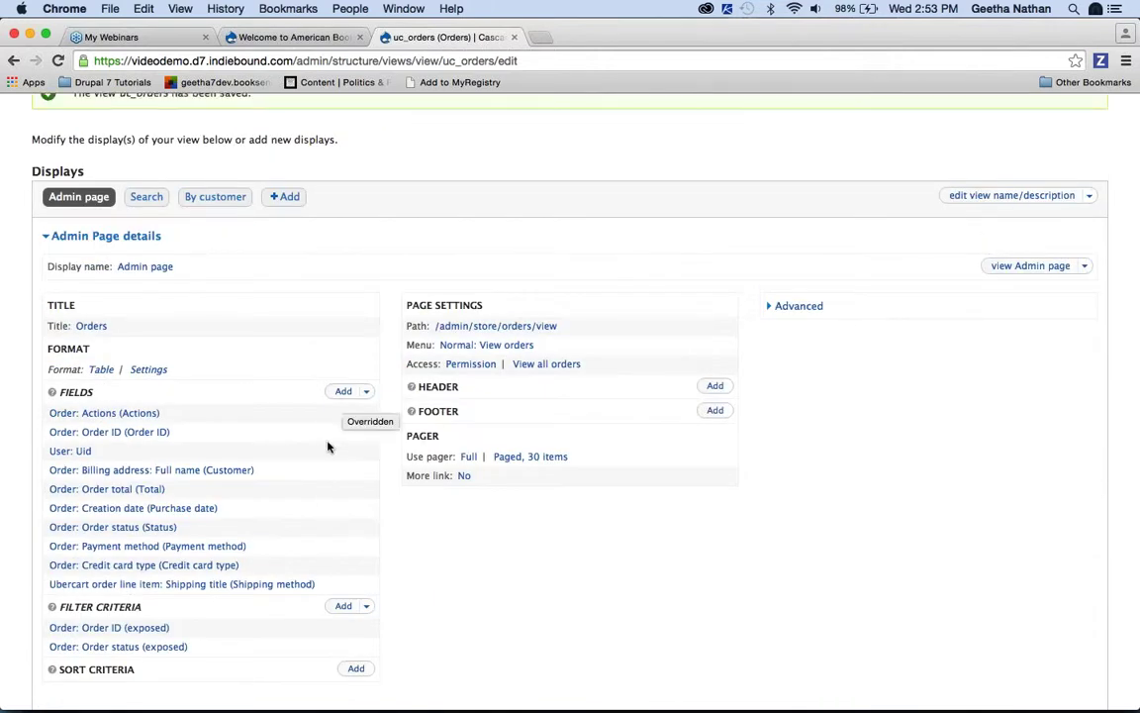
left_click(150, 369)
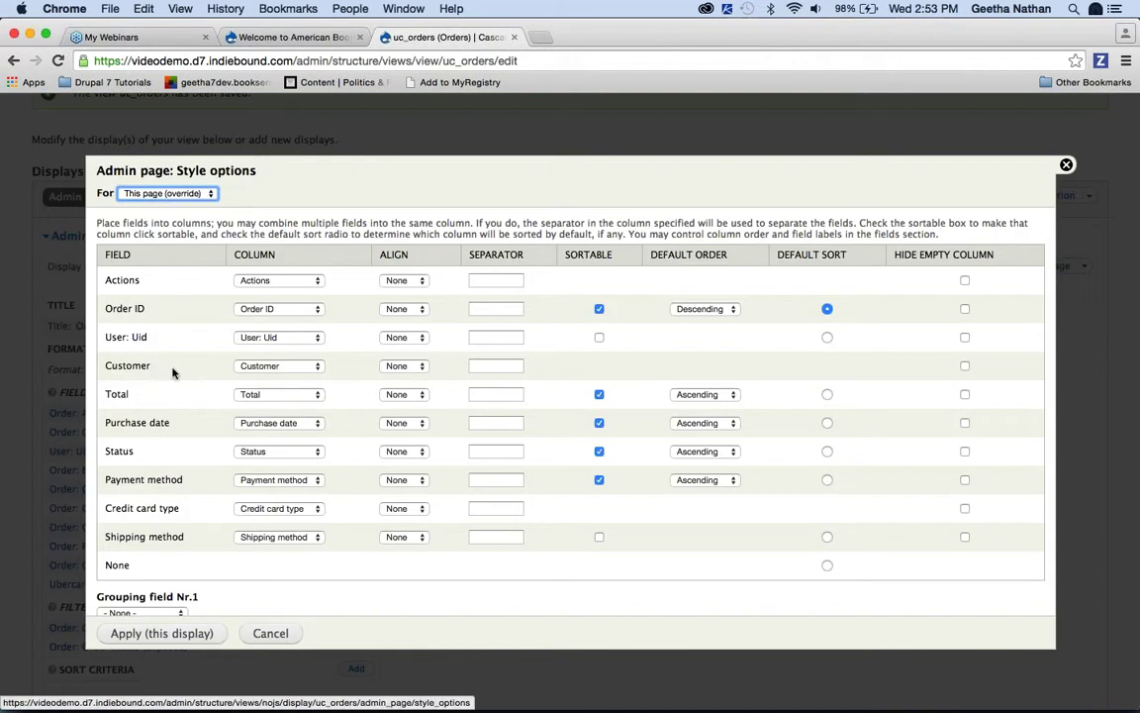
left_click(599, 537)
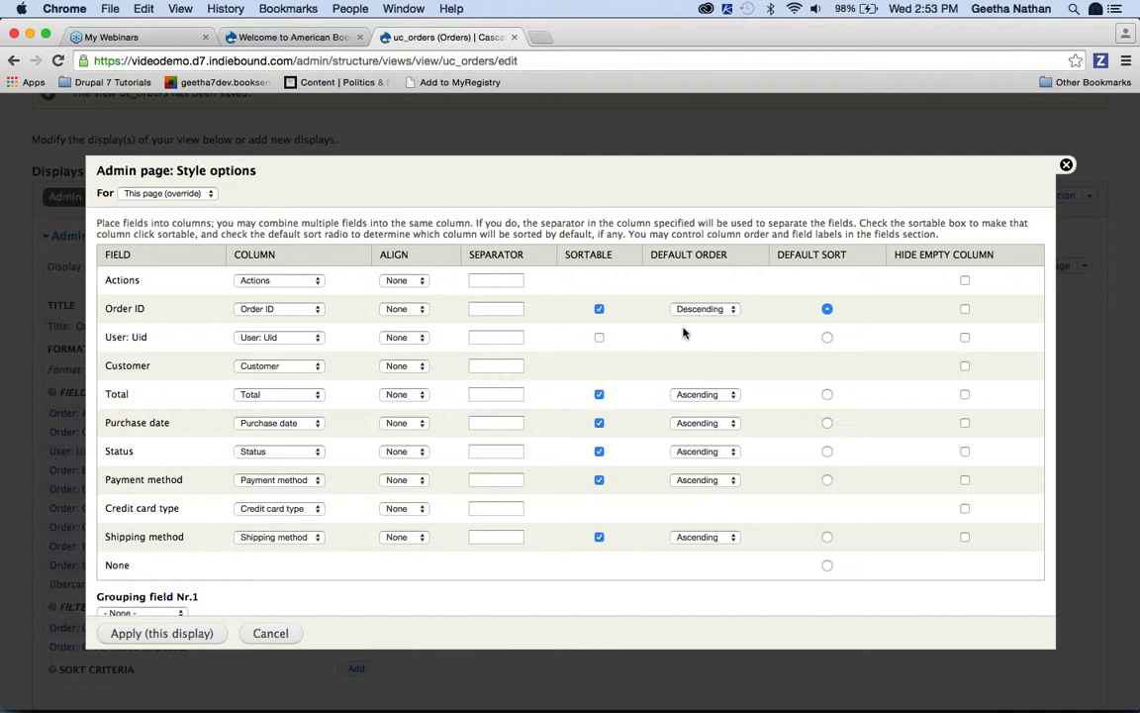
left_click(198, 632)
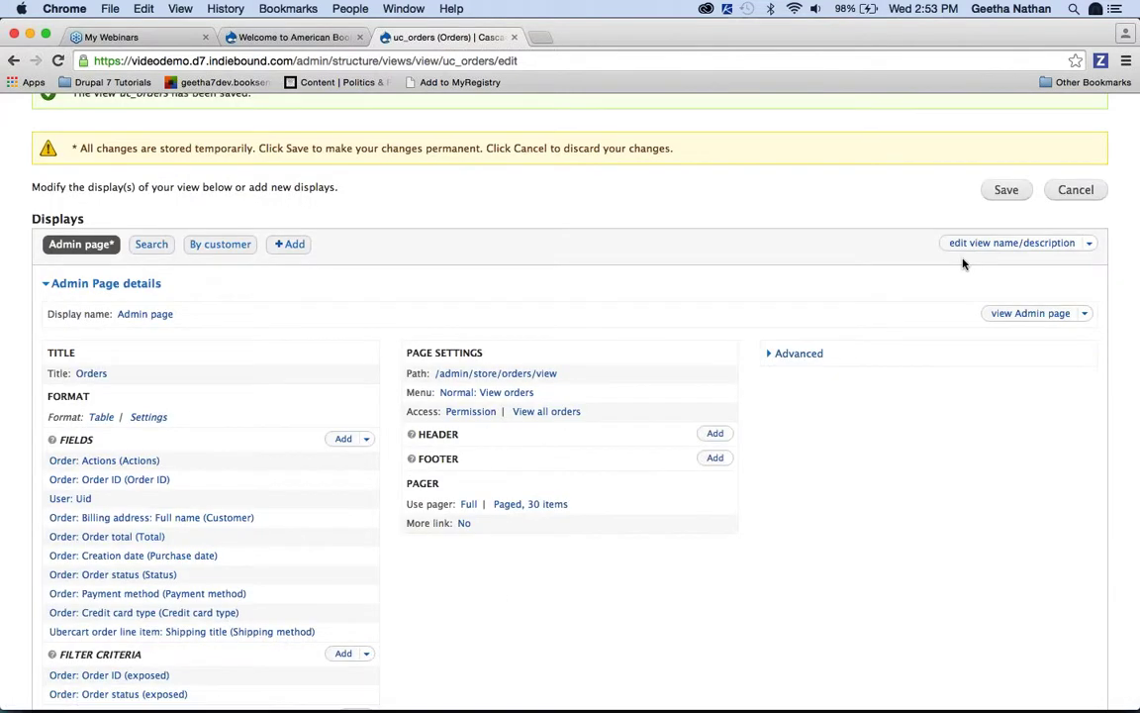
left_click(1006, 191)
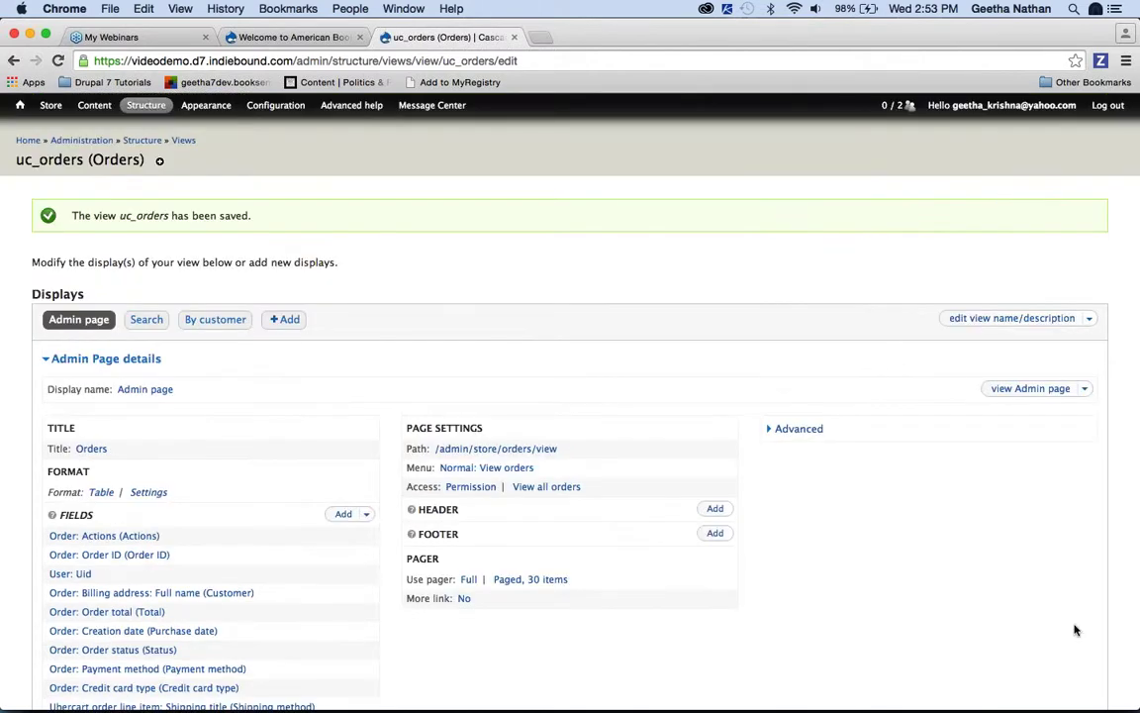
Step: Rearrange the Admin page fields so Shipping title sits directly above Credit card type, apply to this display, and save the view
scroll(1076, 629, "down", 3)
scroll(1076, 629, "down", 12)
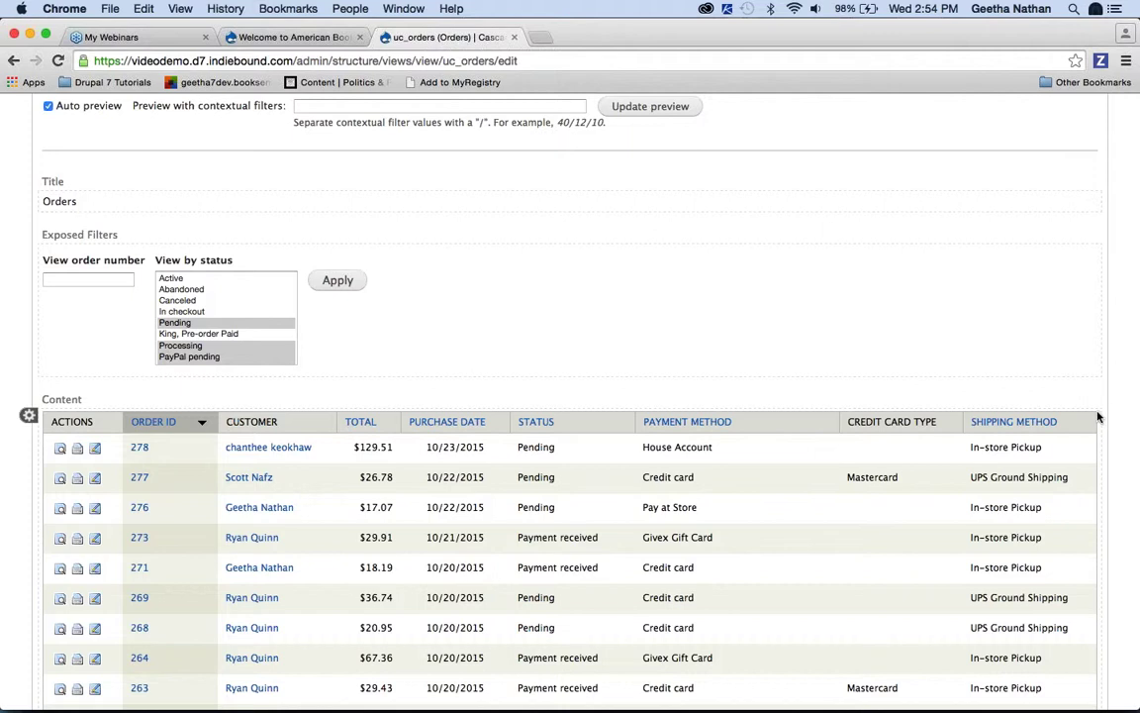
scroll(818, 223, "up", 5)
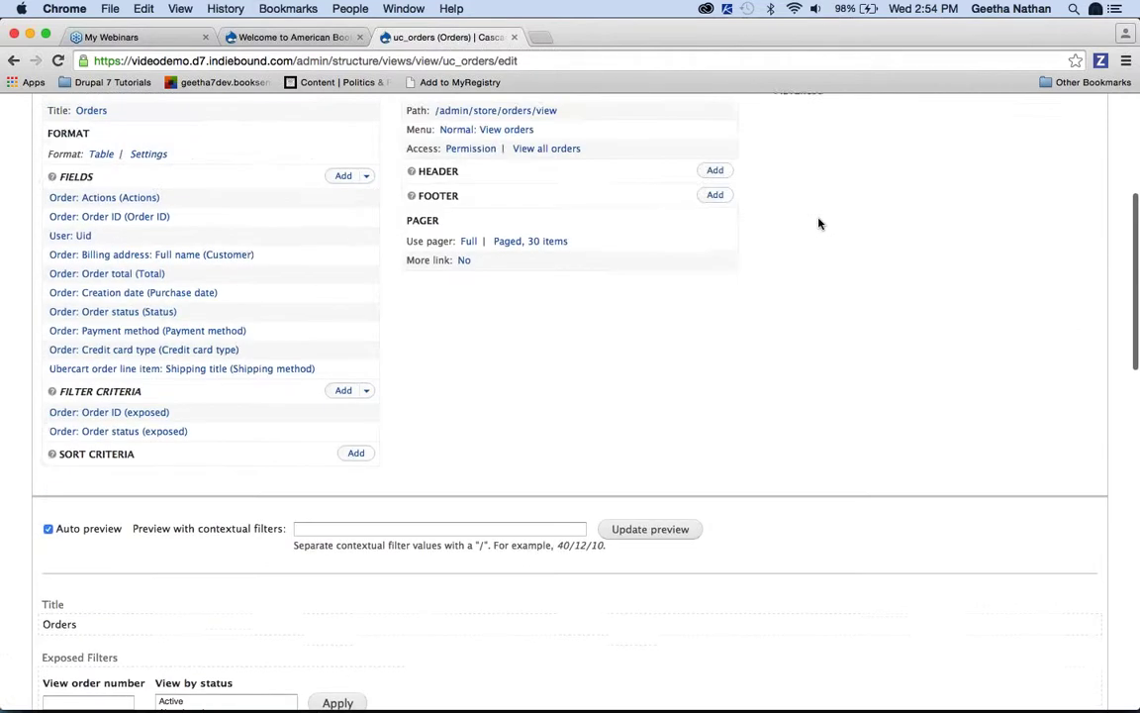
scroll(817, 224, "up", 1)
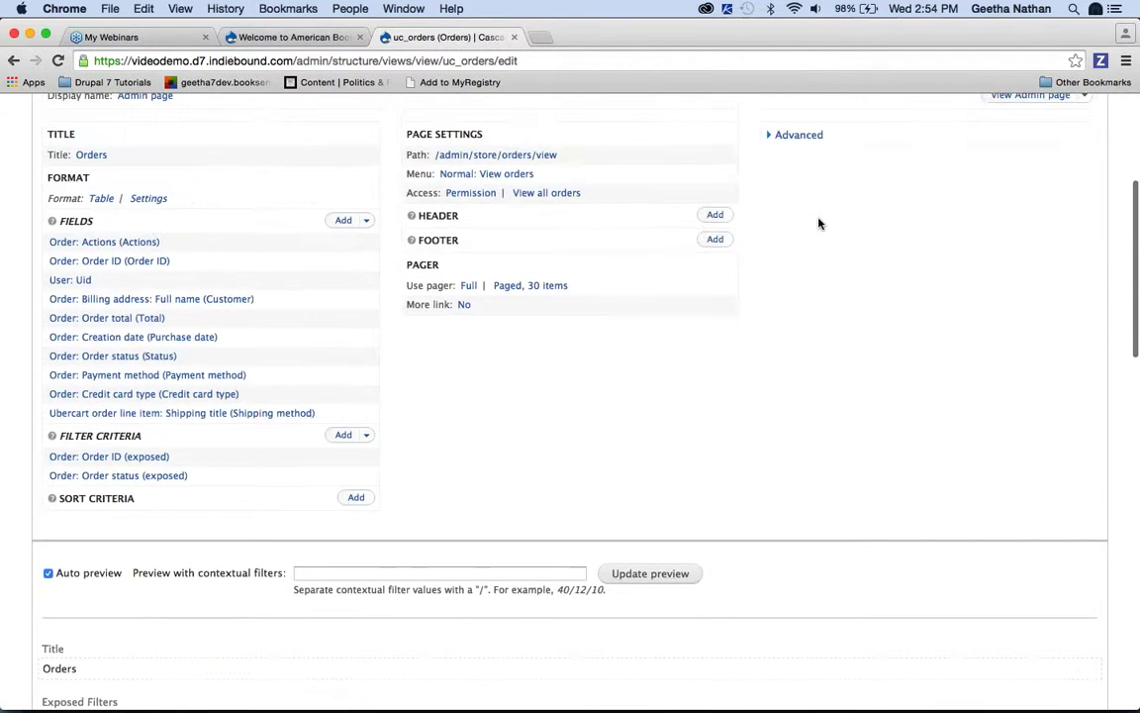
left_click(363, 223)
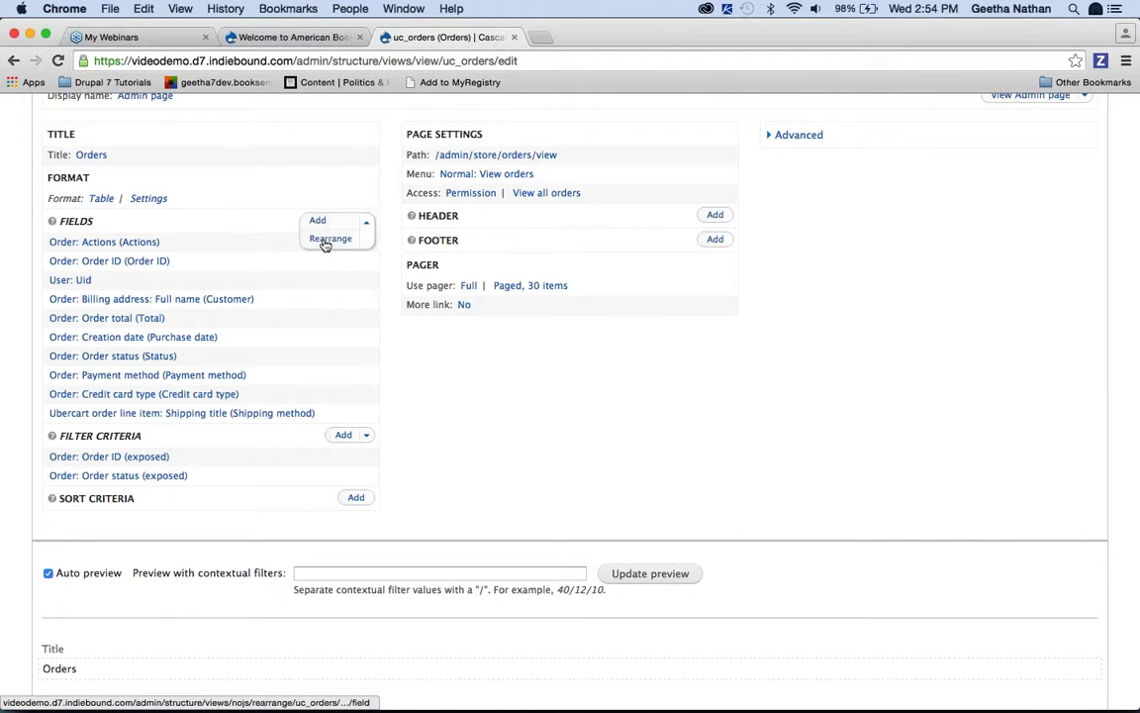
left_click(326, 241)
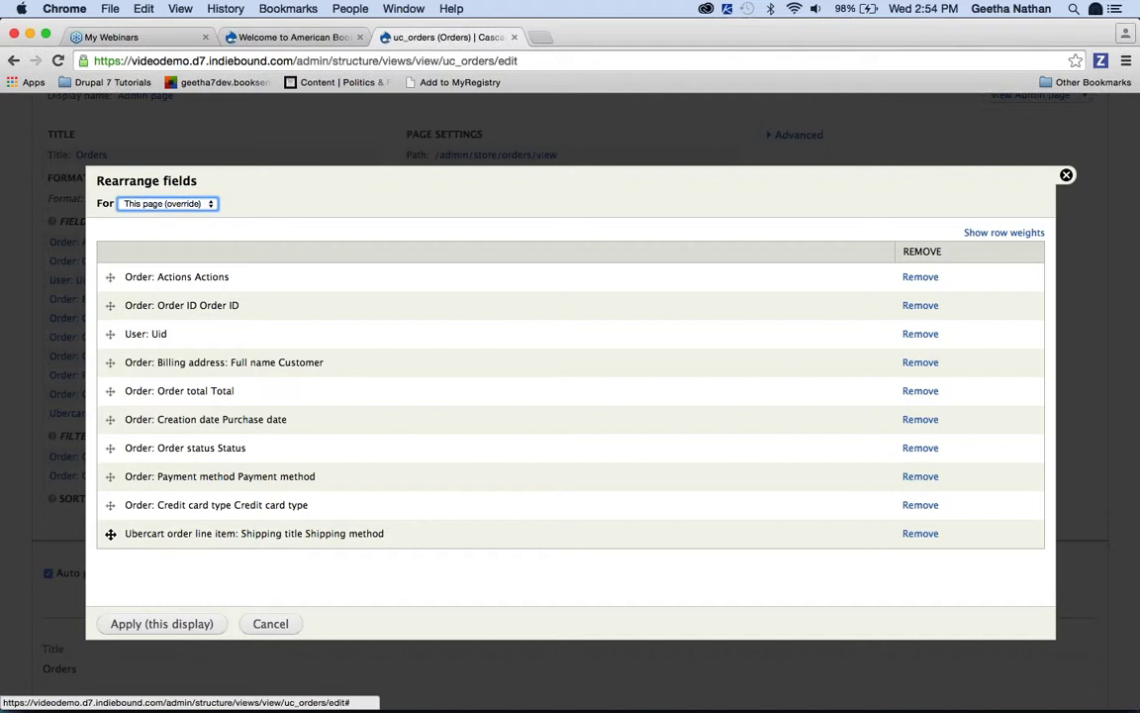
left_click_drag(111, 534, 109, 506)
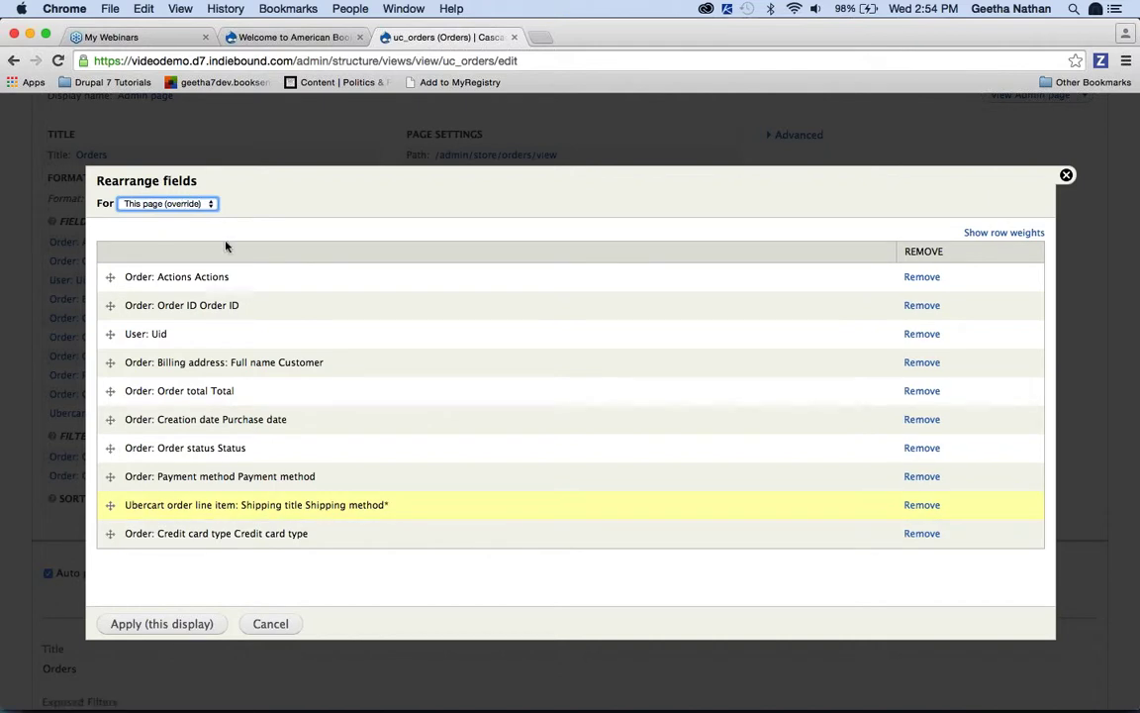
left_click(144, 625)
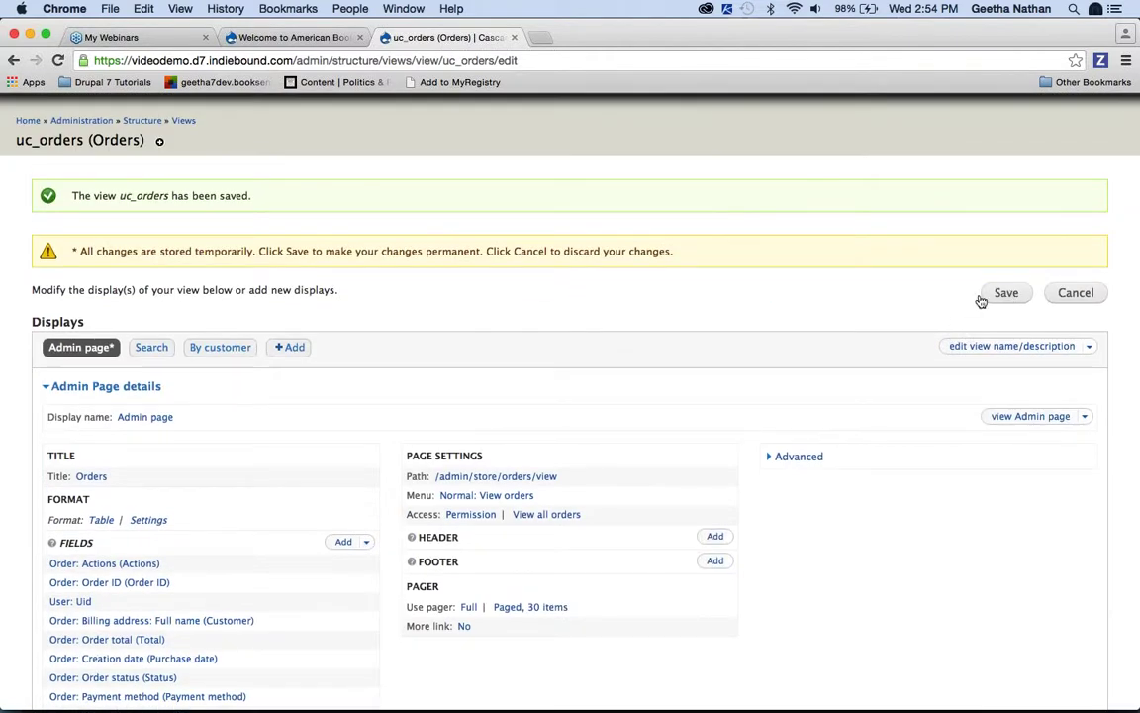
left_click(996, 300)
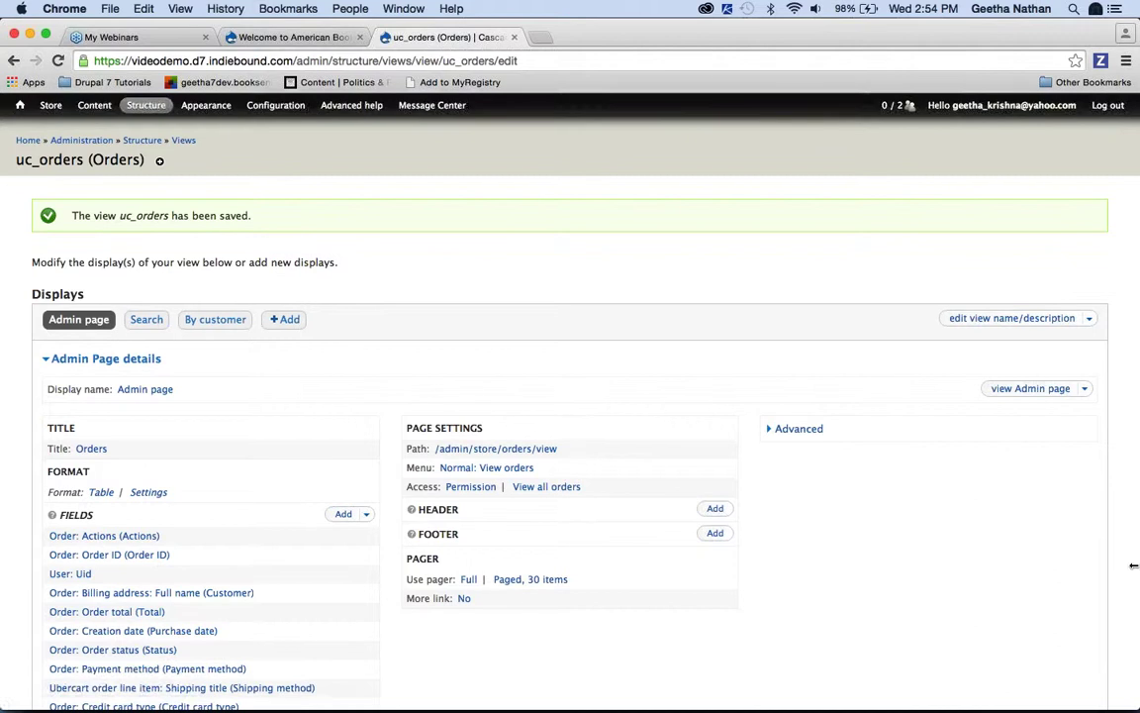
Step: Check the column order in the view preview and on the store's Orders page
scroll(1135, 569, "down", 3)
scroll(1135, 569, "down", 8)
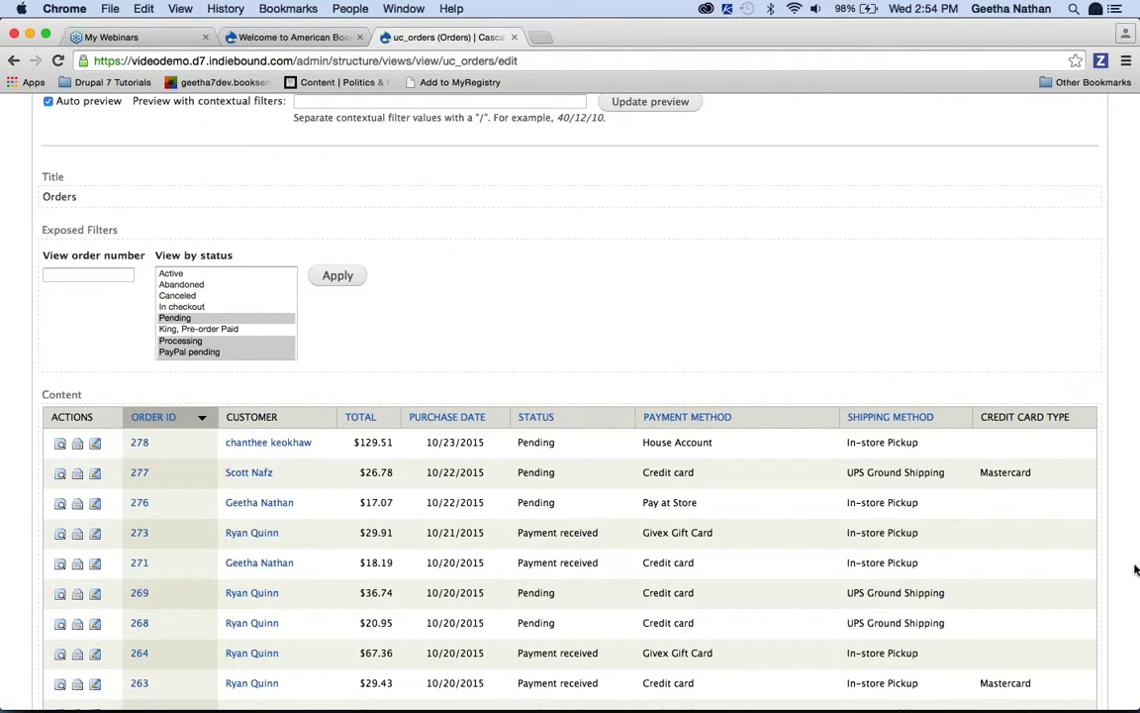
scroll(1135, 569, "up", 15)
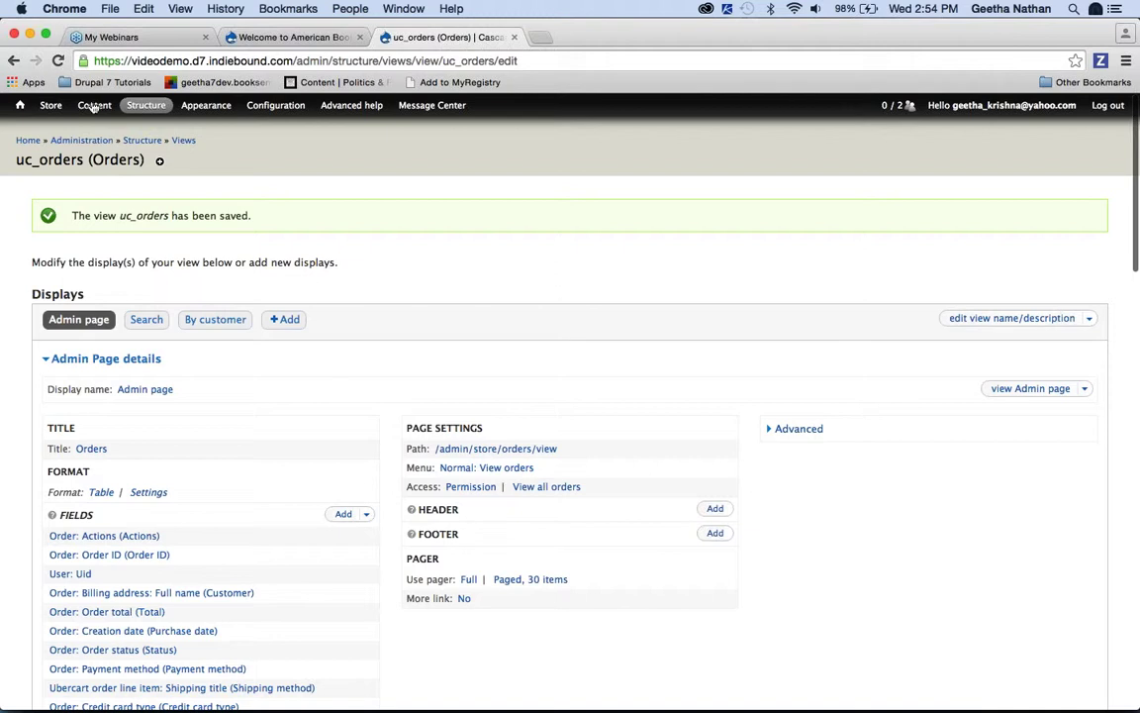
mouse_move(56, 106)
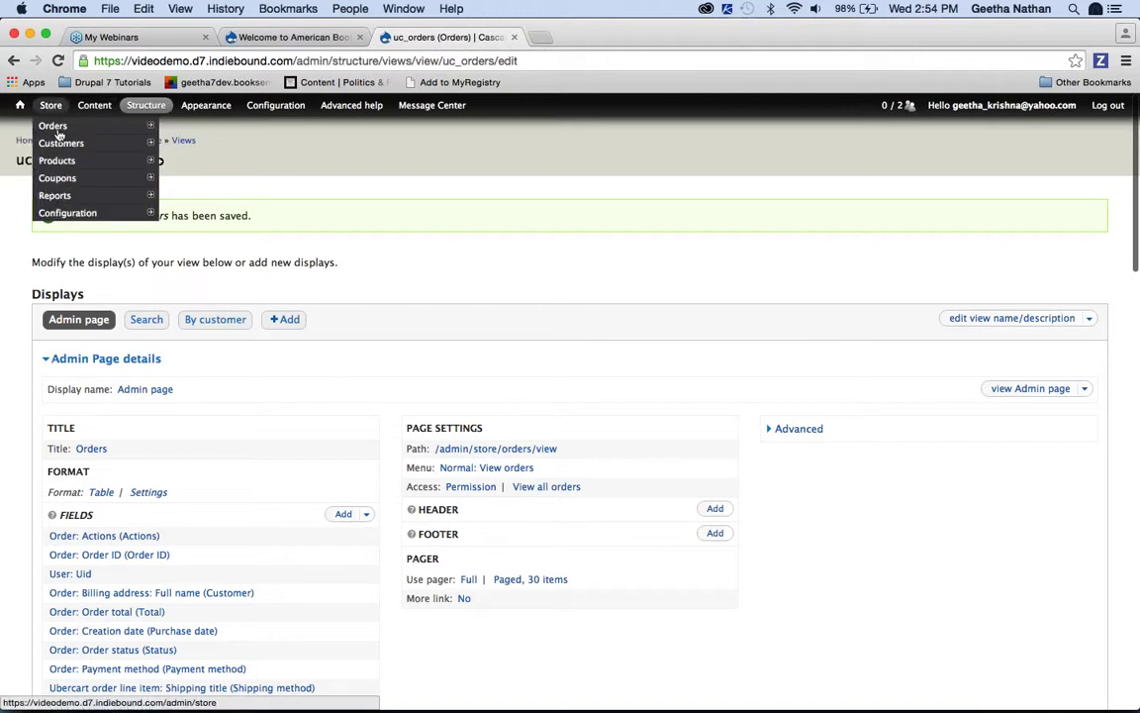
left_click(54, 125)
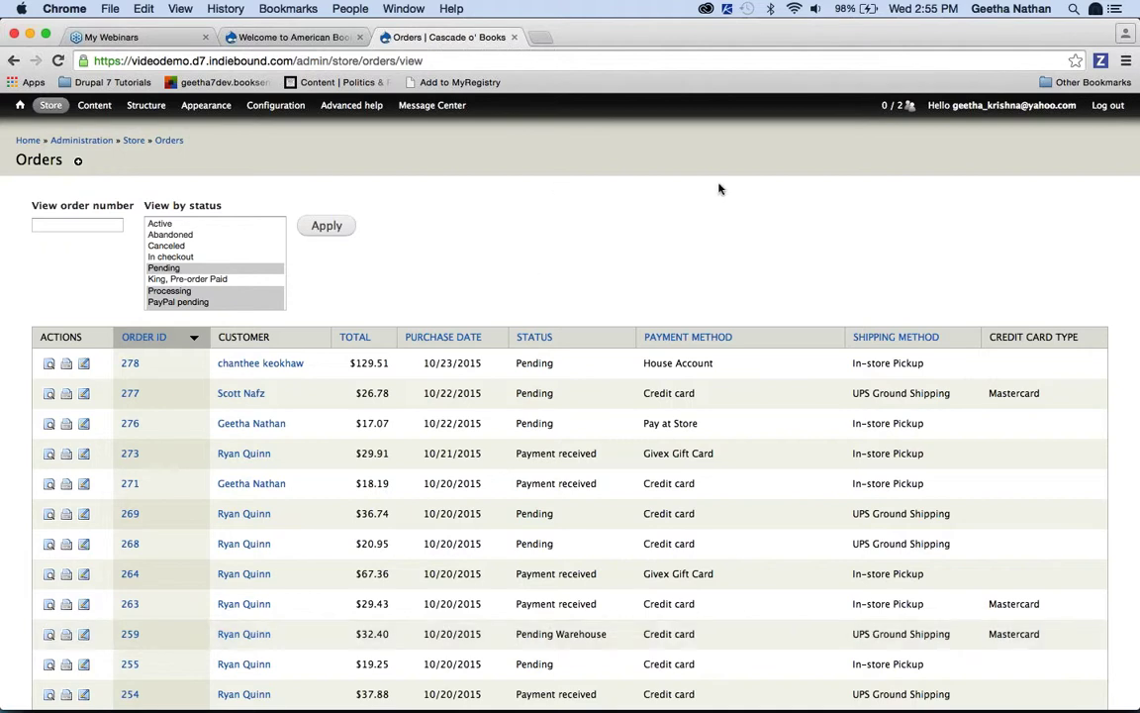
scroll(708, 190, "up", 3)
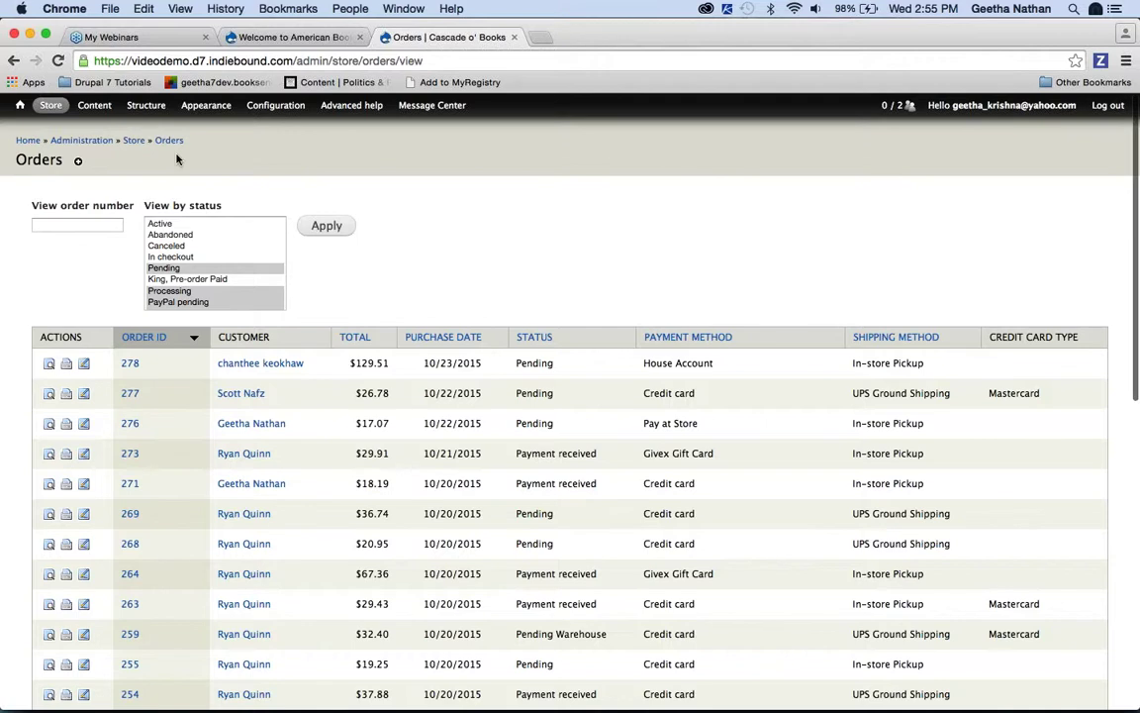
Step: Look up the Browse by BISAC code view in the site's Views list and load its browse/book page
mouse_move(146, 105)
left_click(134, 213)
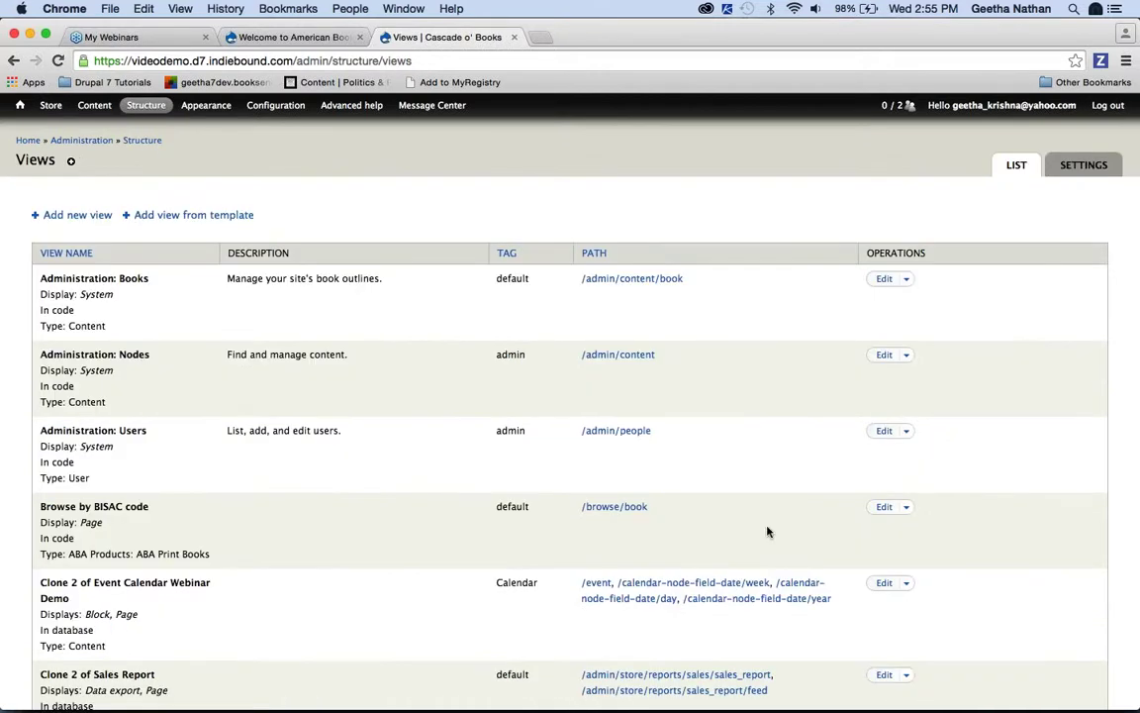
scroll(767, 531, "down", 3)
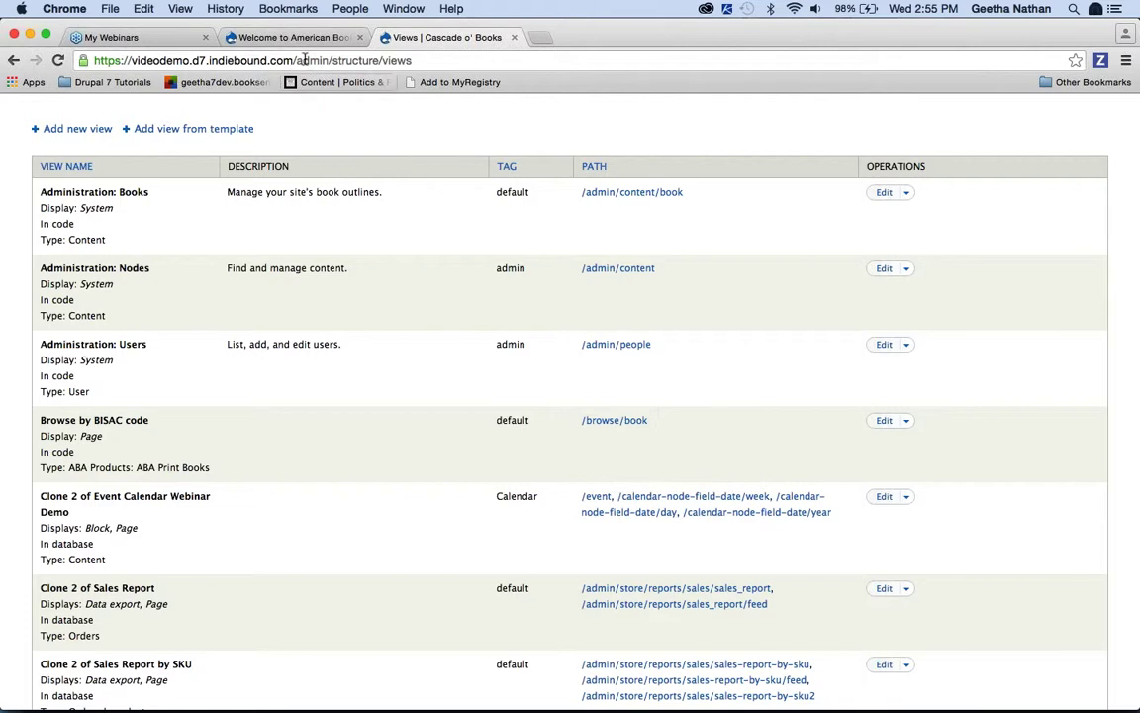
left_click_drag(297, 60, 441, 66)
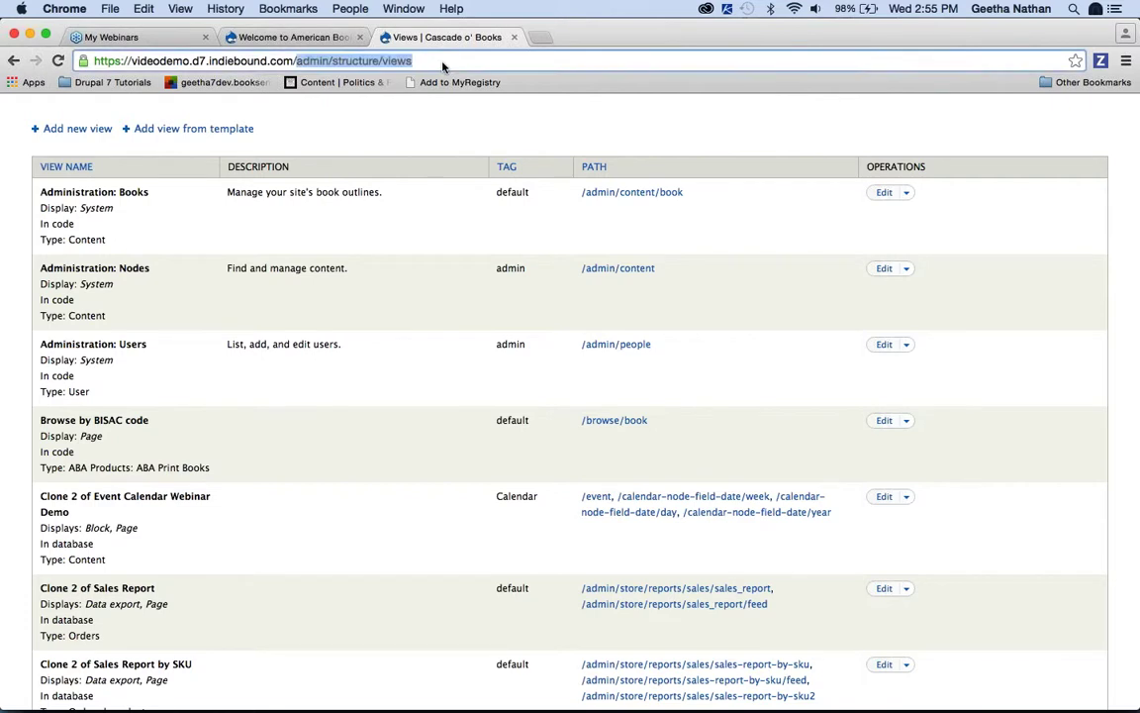
type("browse/boo")
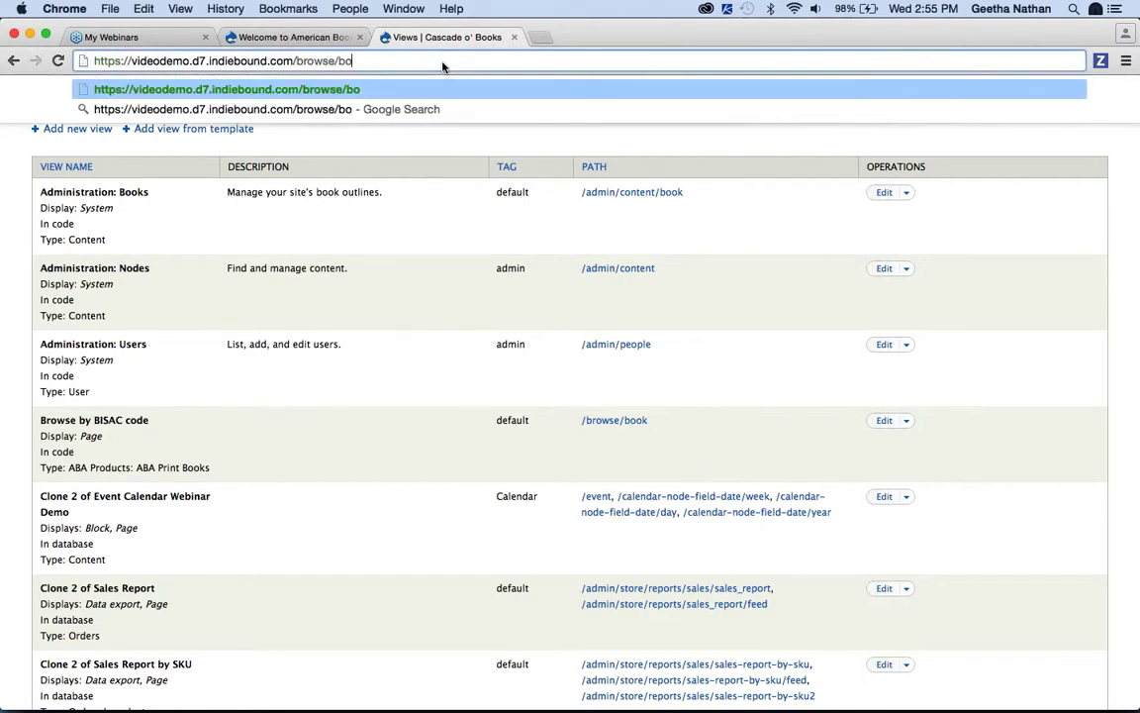
type("k")
key("Return")
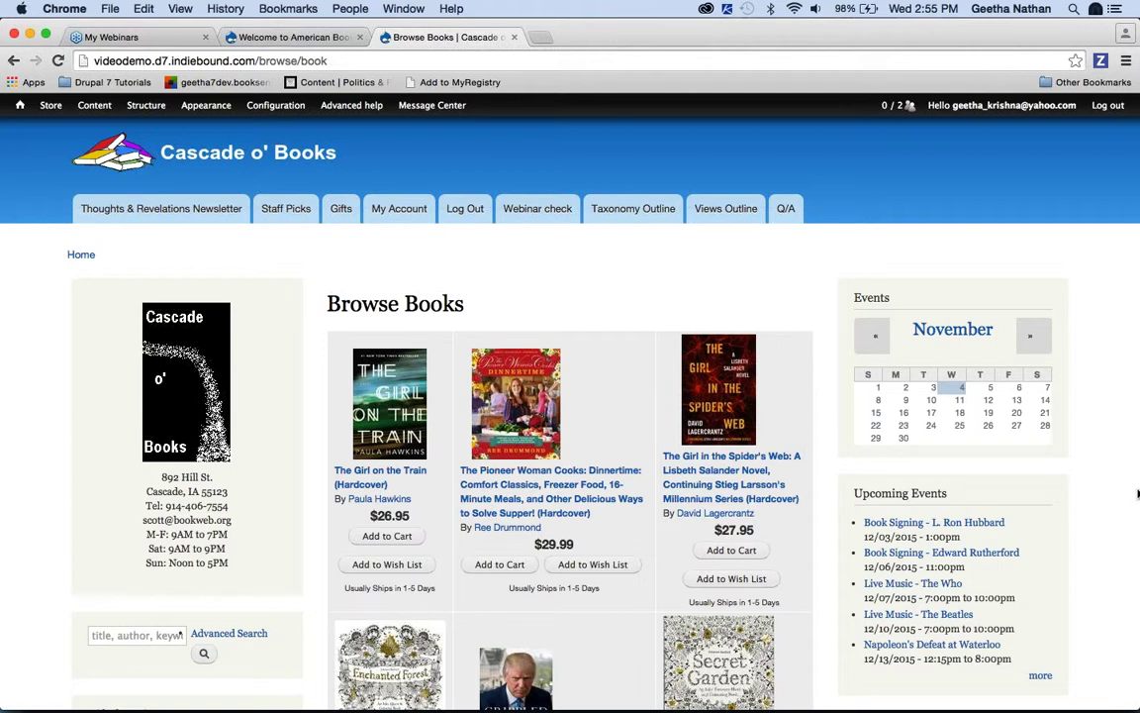
Step: Review the book grid on the Browse Books page and open its underlying view for editing
scroll(1137, 493, "down", 2)
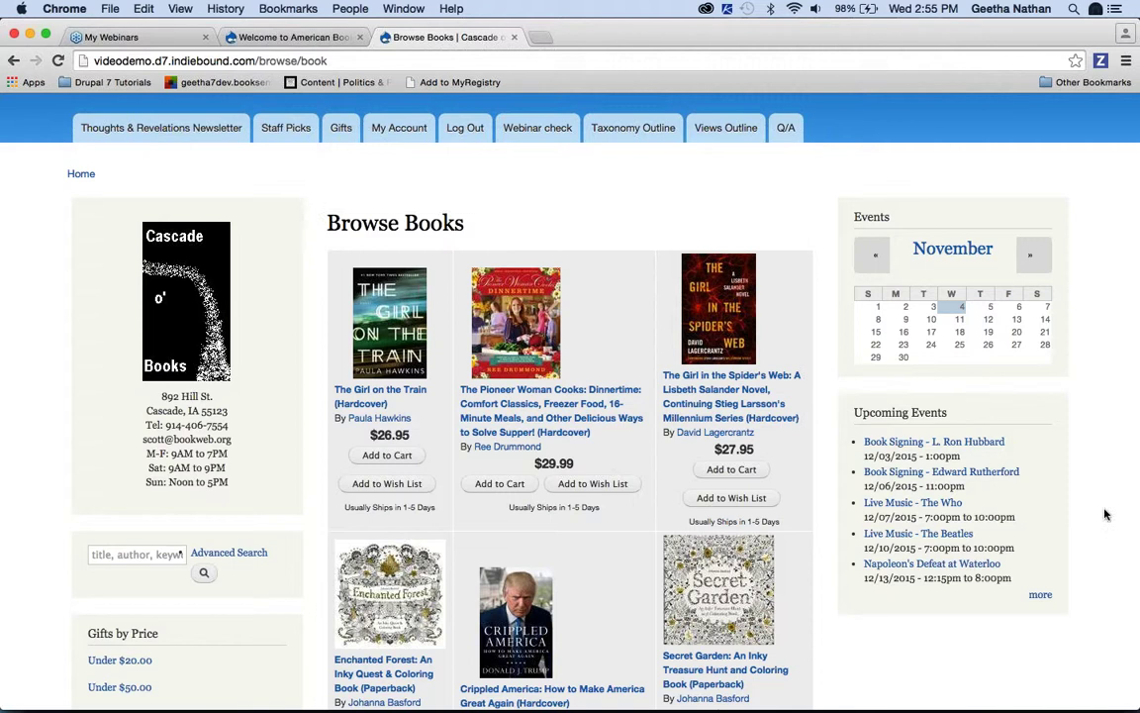
scroll(1106, 513, "down", 5)
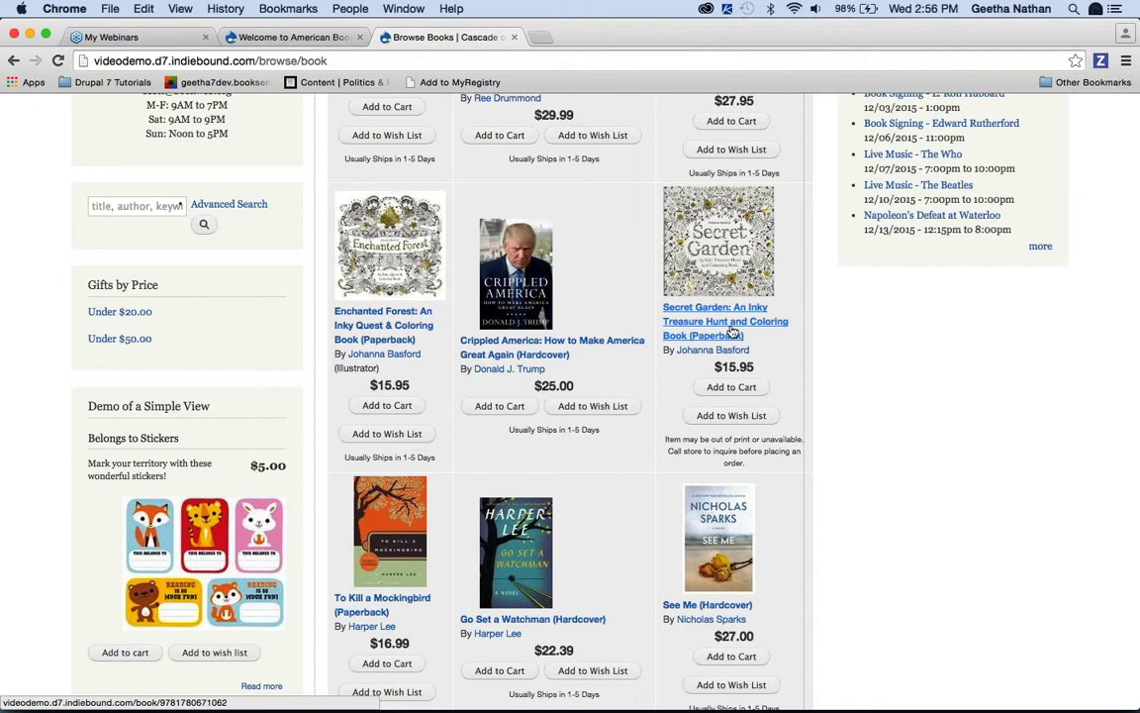
scroll(911, 399, "up", 5)
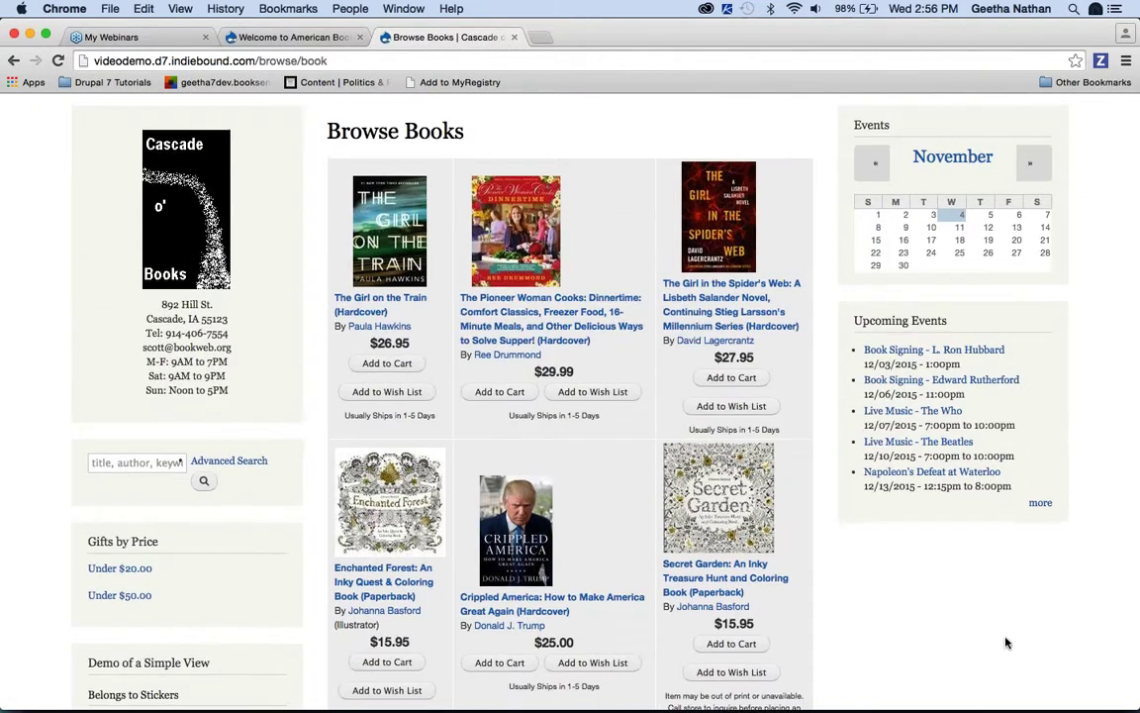
scroll(1005, 643, "up", 3)
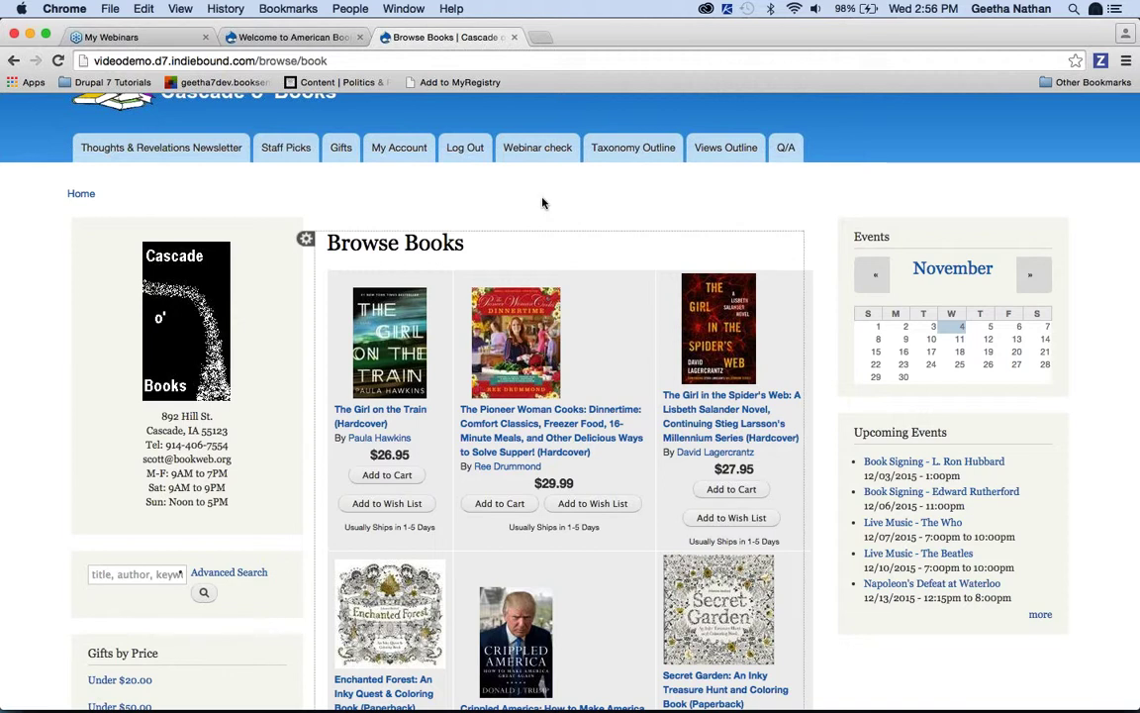
mouse_move(346, 248)
left_click(304, 240)
left_click(297, 245)
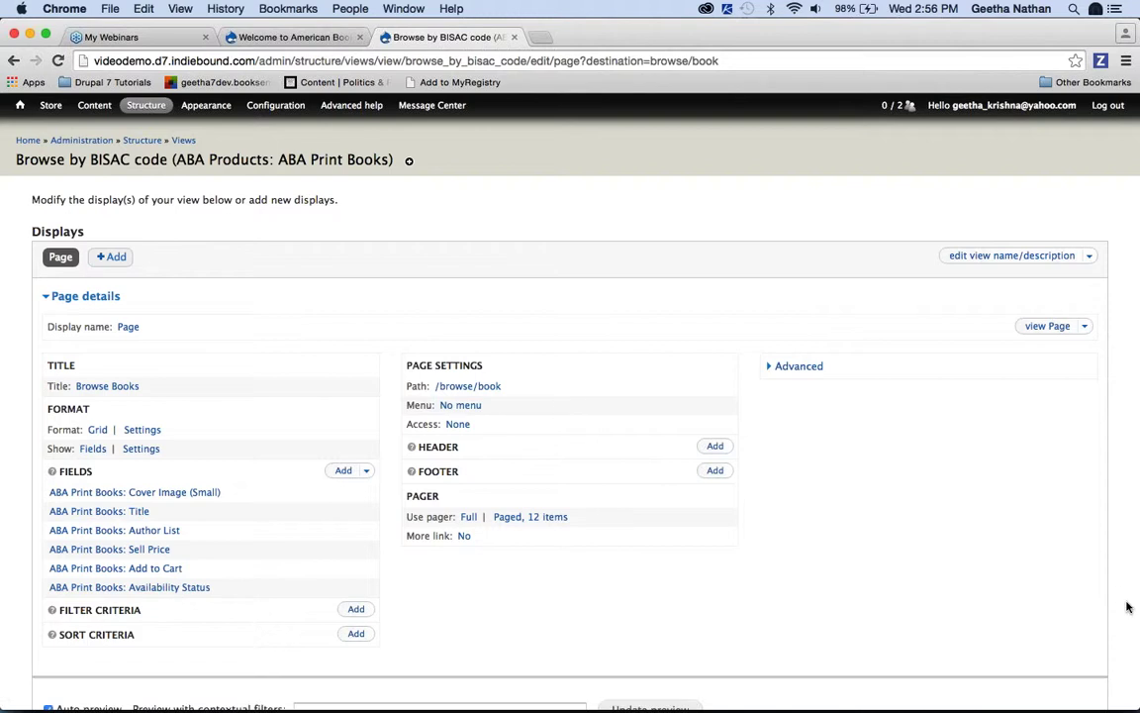
Step: Change the Browse Books page format to Table, applied to This page (override) only
scroll(1127, 606, "down", 2)
scroll(1127, 607, "down", 10)
scroll(1127, 606, "up", 1)
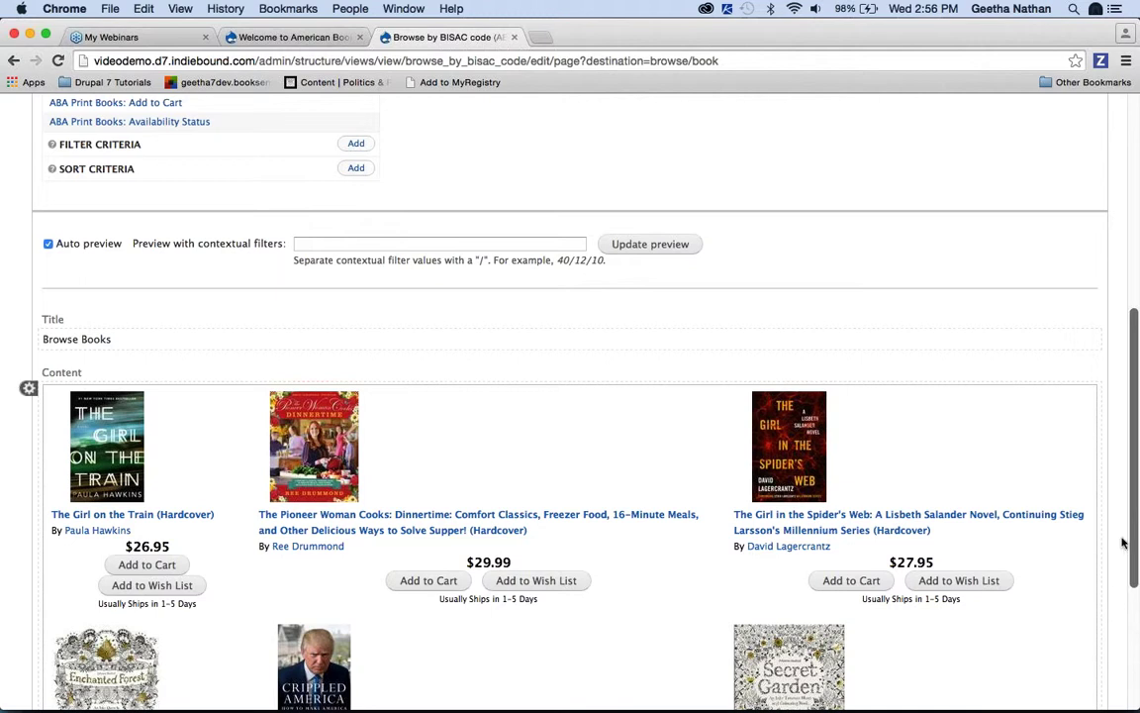
scroll(1120, 445, "up", 1)
scroll(1120, 445, "up", 5)
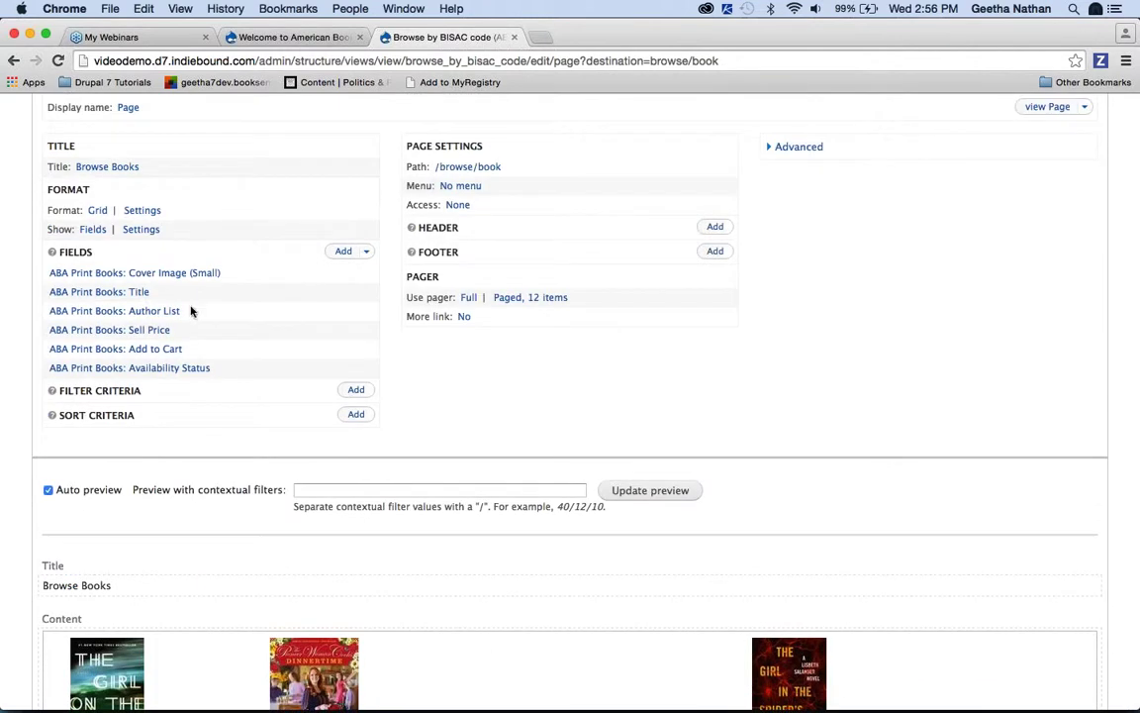
left_click(104, 213)
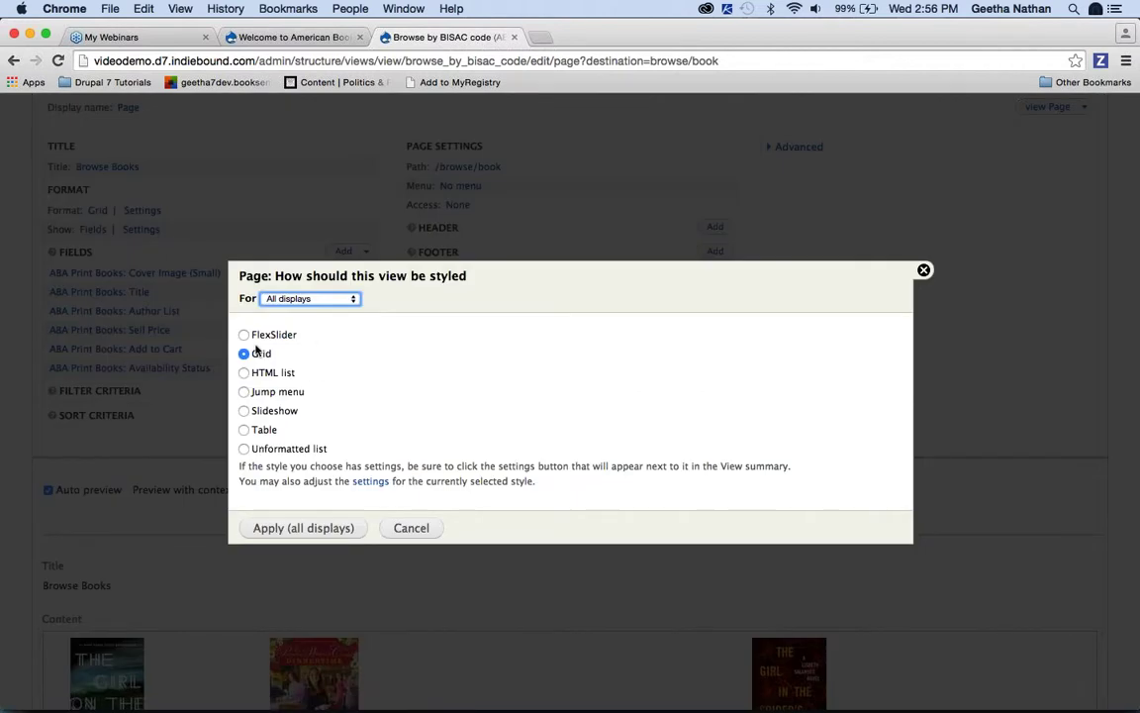
left_click(243, 430)
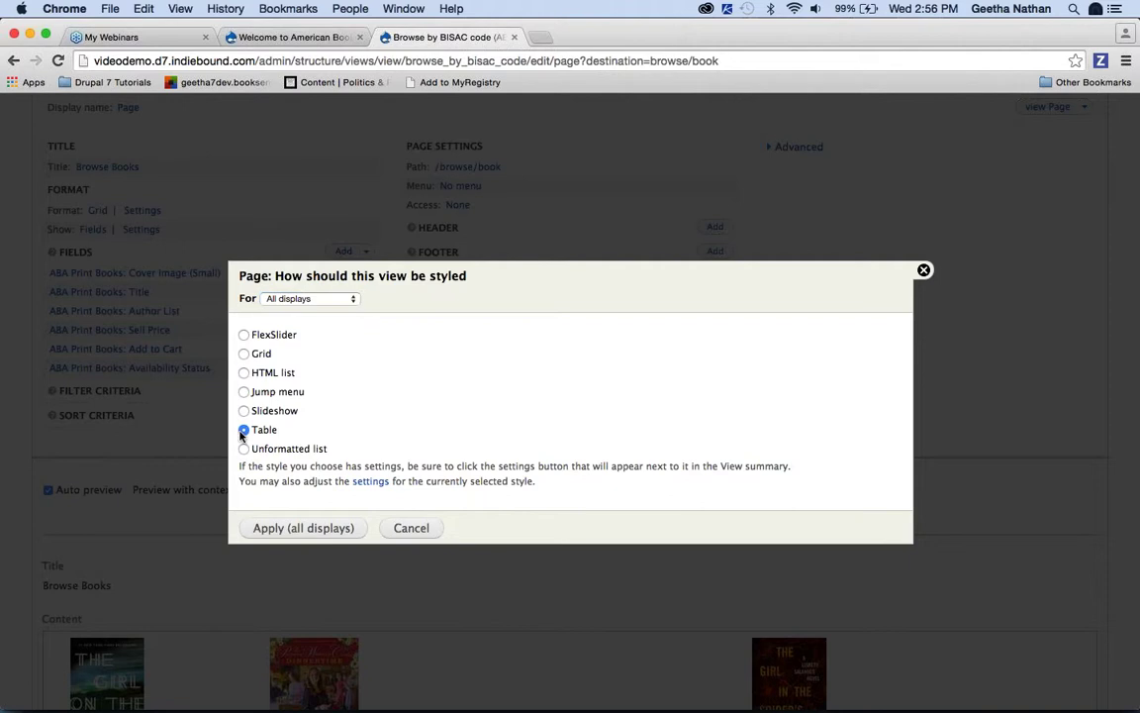
left_click(317, 299)
left_click(382, 311)
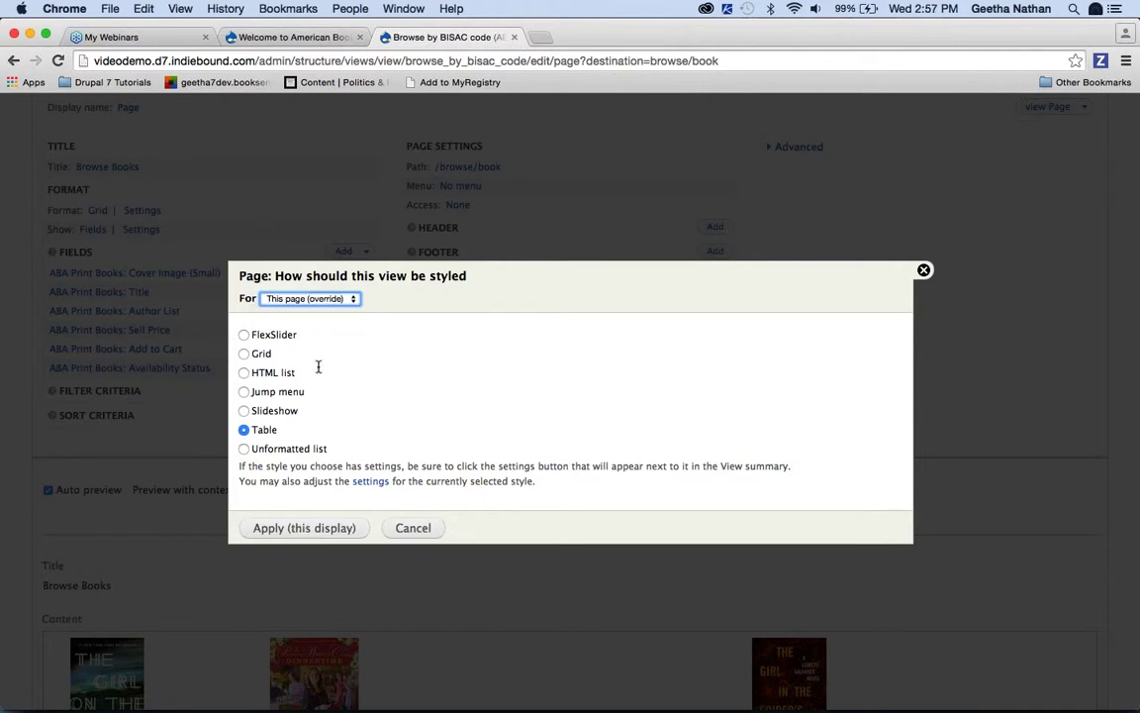
left_click(298, 526)
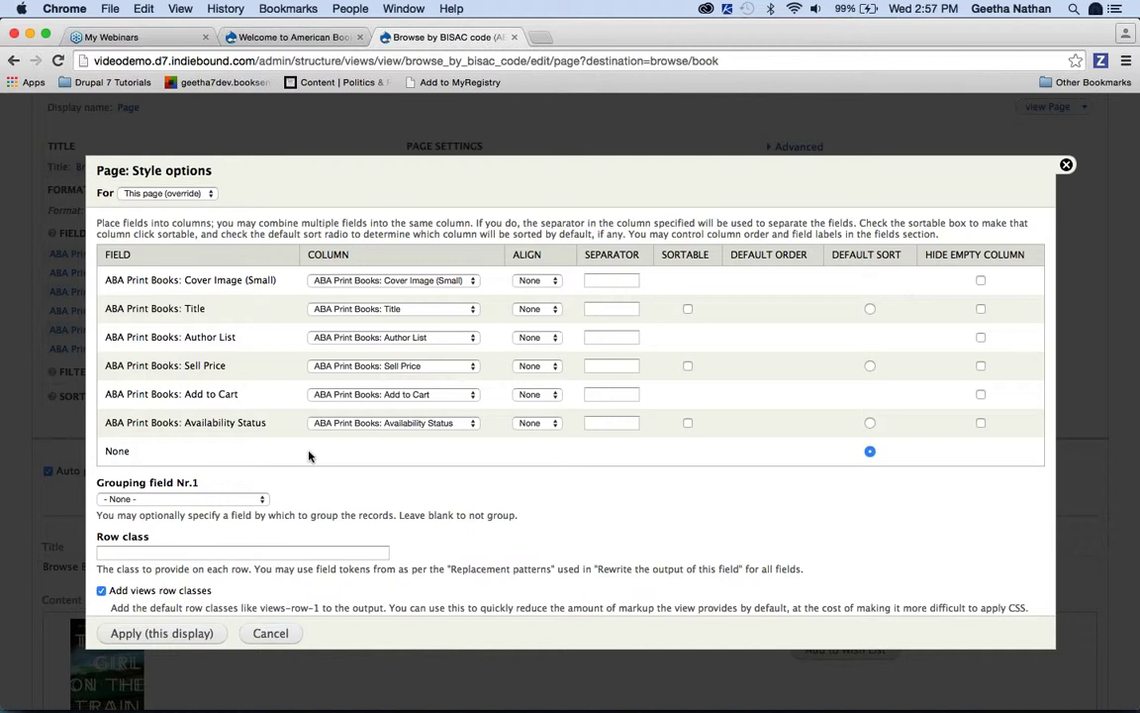
Step: In the table style options, place the Author List field in the Title column and Add to Cart in the Sell Price column
left_click(444, 338)
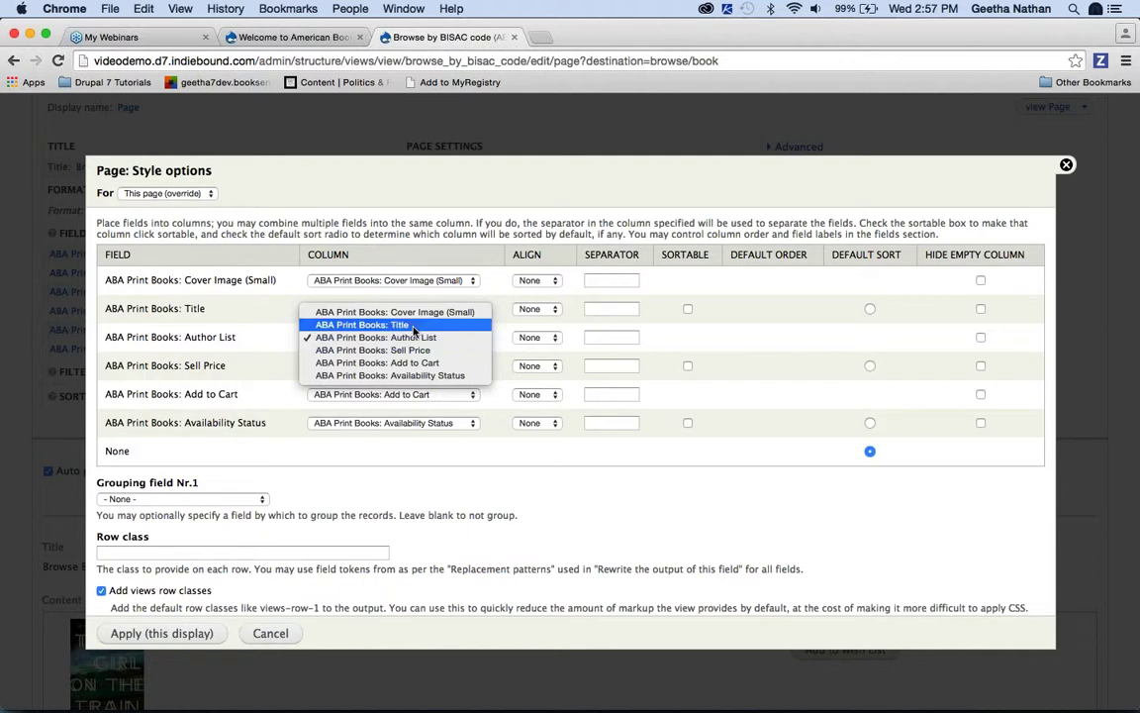
left_click(413, 326)
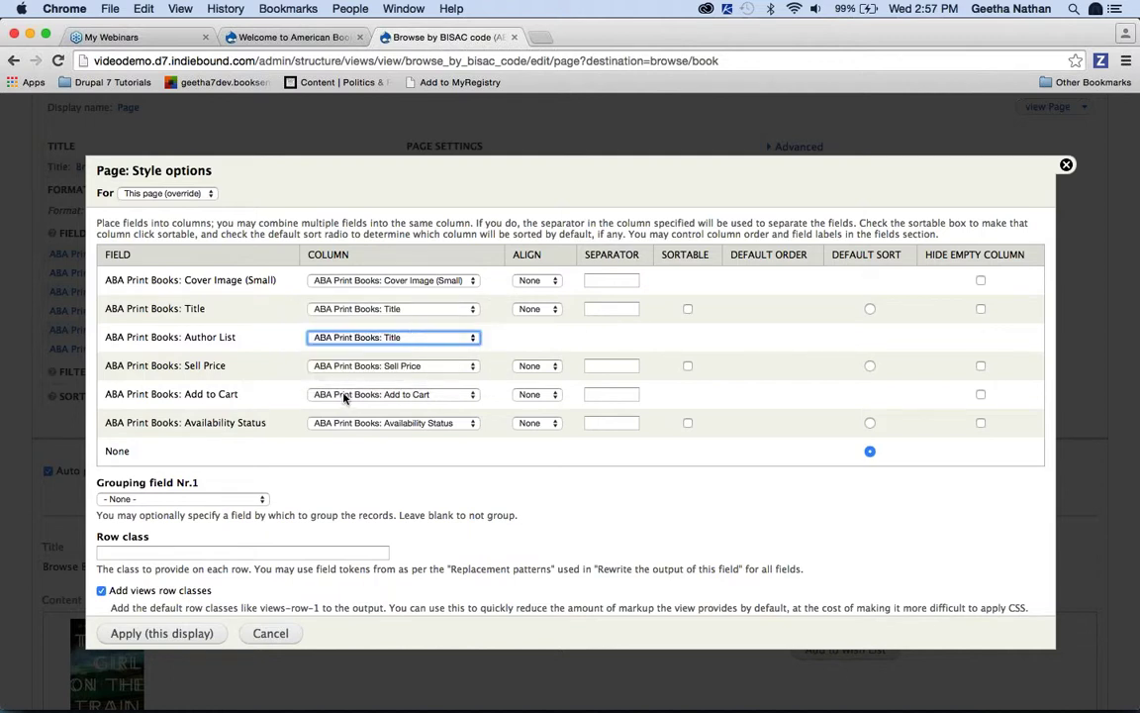
left_click(432, 395)
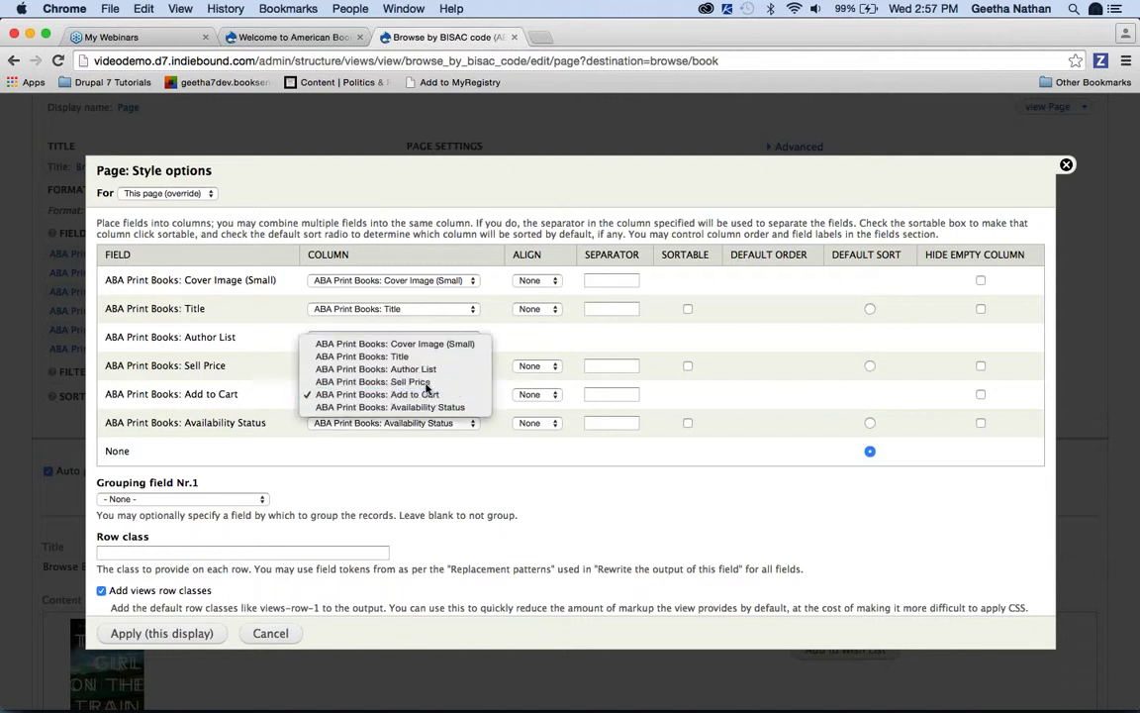
left_click(428, 382)
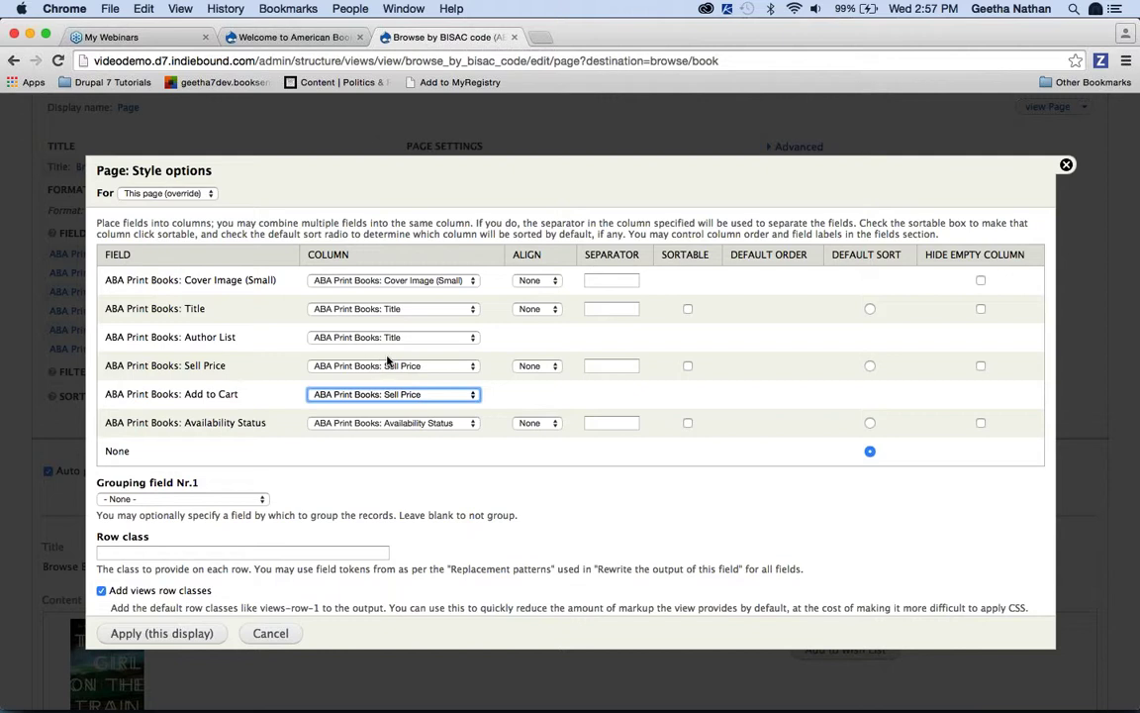
Step: Set the separator of the Title and Sell Price columns to <br> and apply the style options to this display
left_click(613, 305)
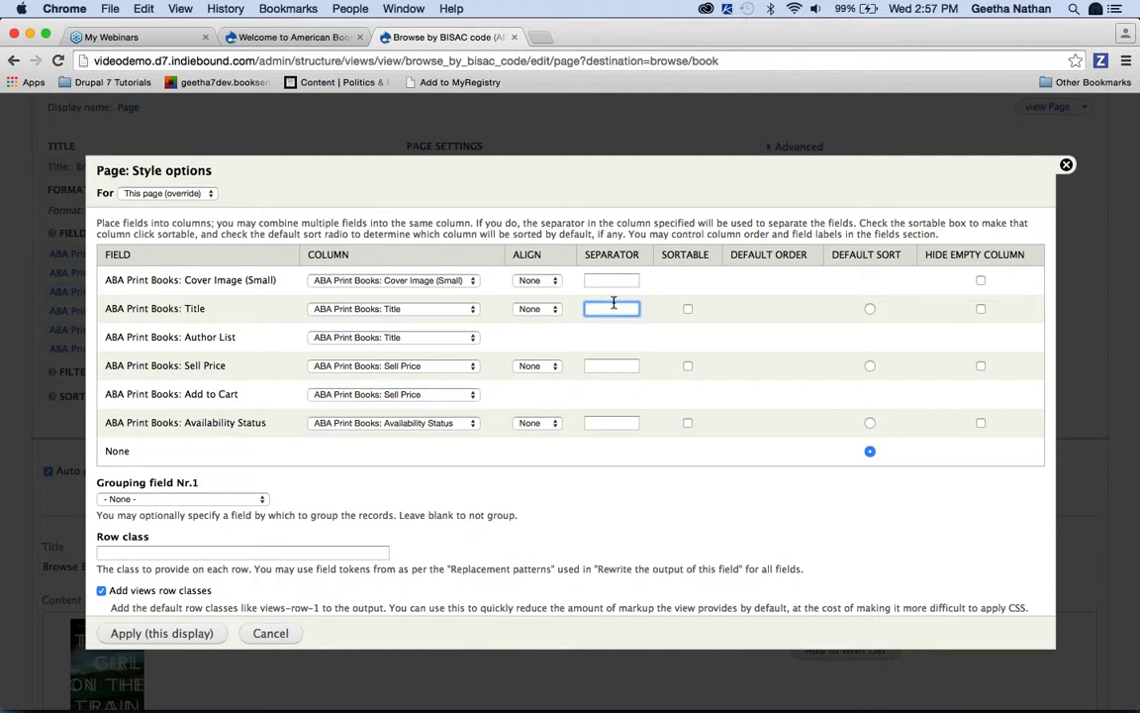
type("<br>")
left_click(618, 364)
type("<")
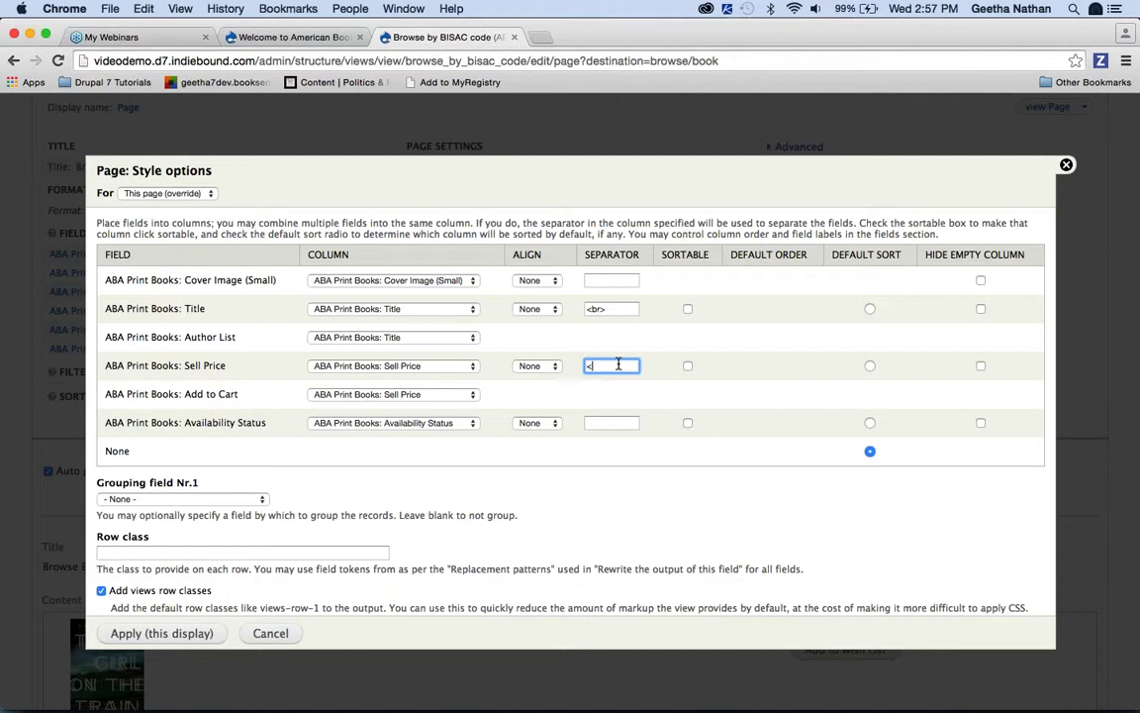
type("br>")
scroll(566, 538, "down", 5)
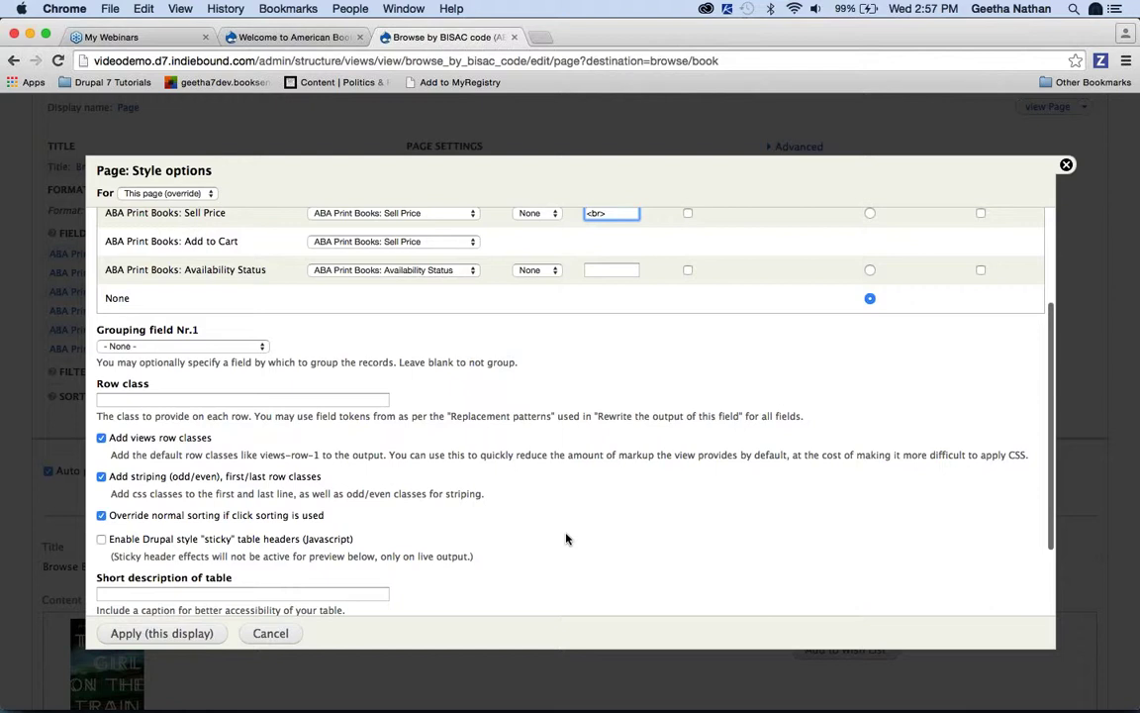
left_click(191, 634)
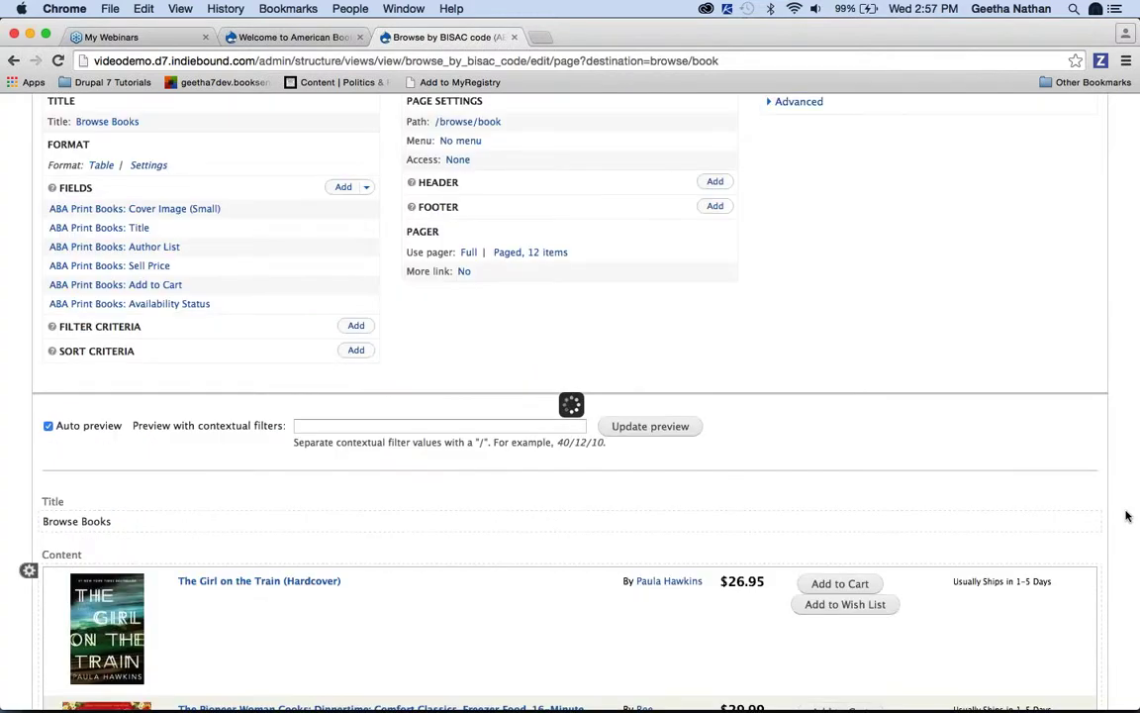
Step: Check the combined columns in the preview and save the Browse by BISAC code view
scroll(1126, 515, "down", 3)
scroll(1126, 514, "down", 1)
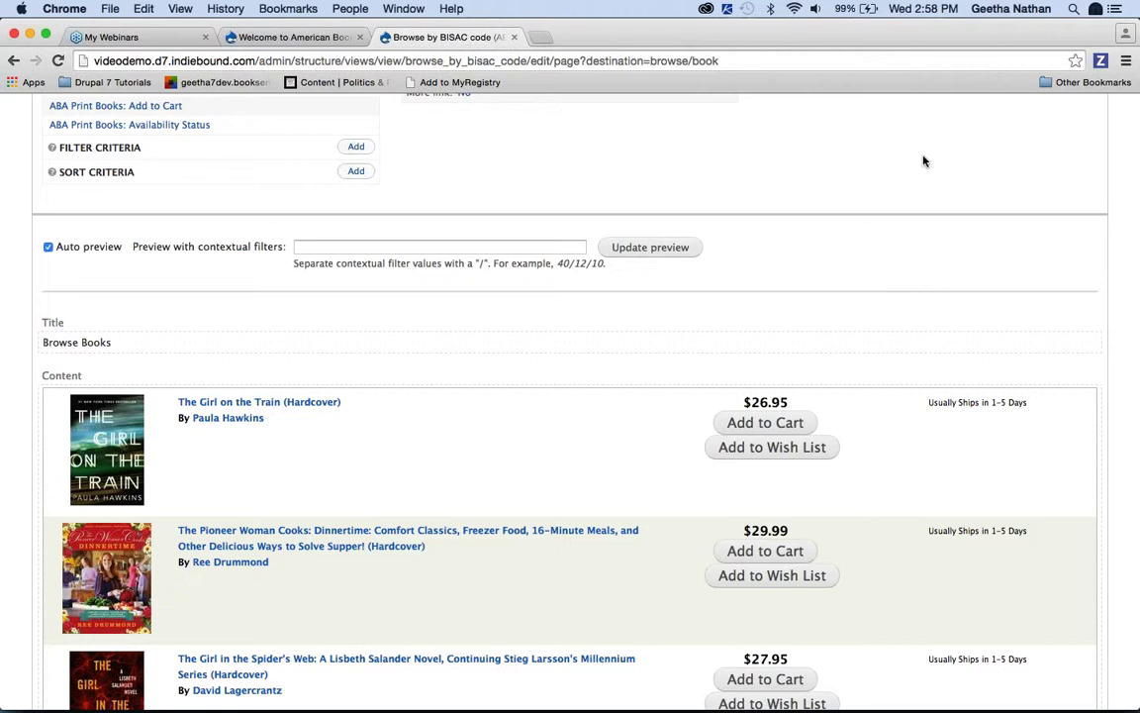
scroll(924, 161, "up", 10)
left_click(1006, 256)
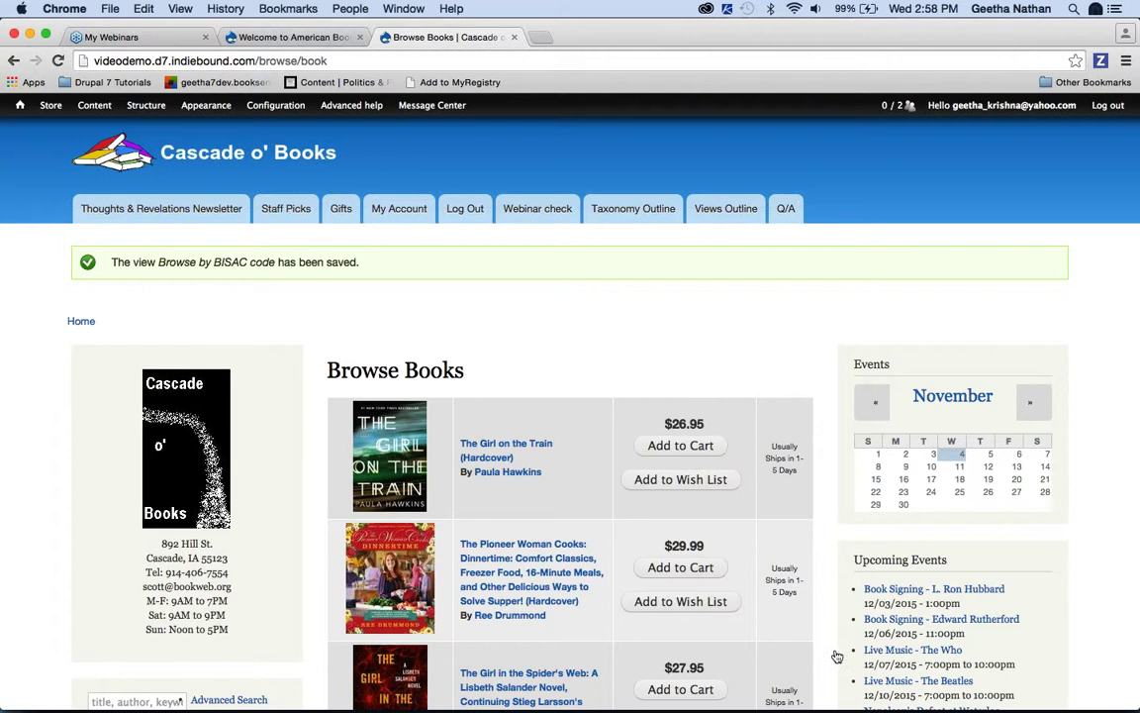
Step: Review the book table on the live Browse Books page and open the site's Q/A page
scroll(1117, 619, "down", 5)
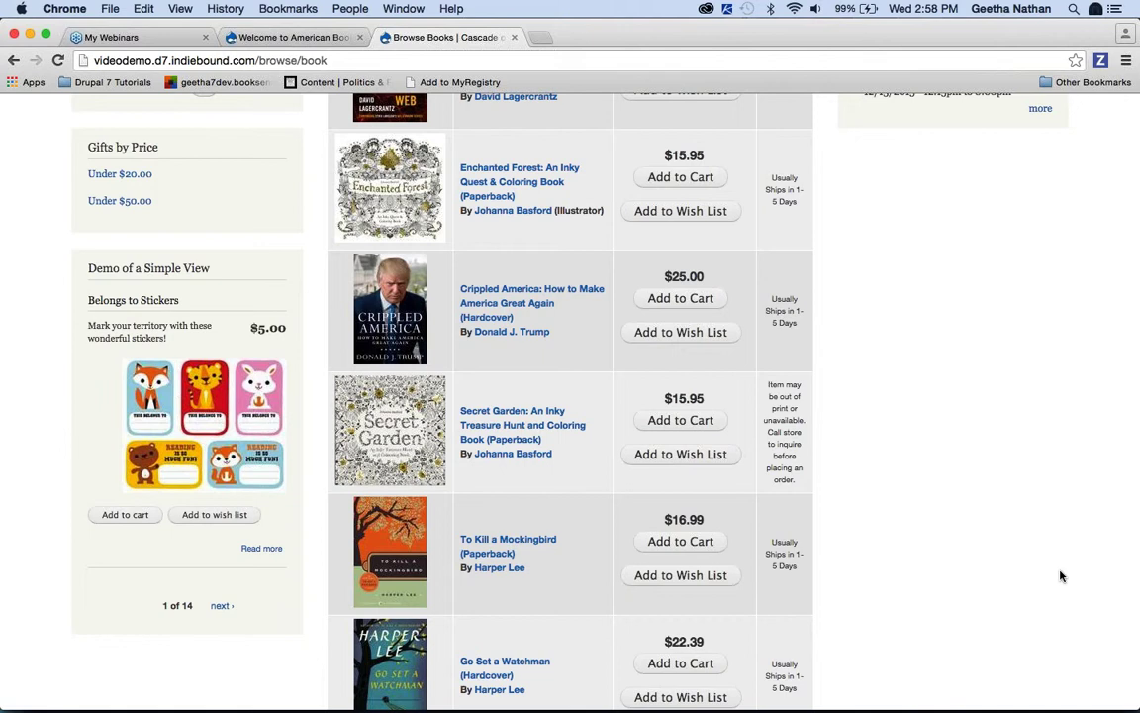
scroll(1038, 552, "up", 15)
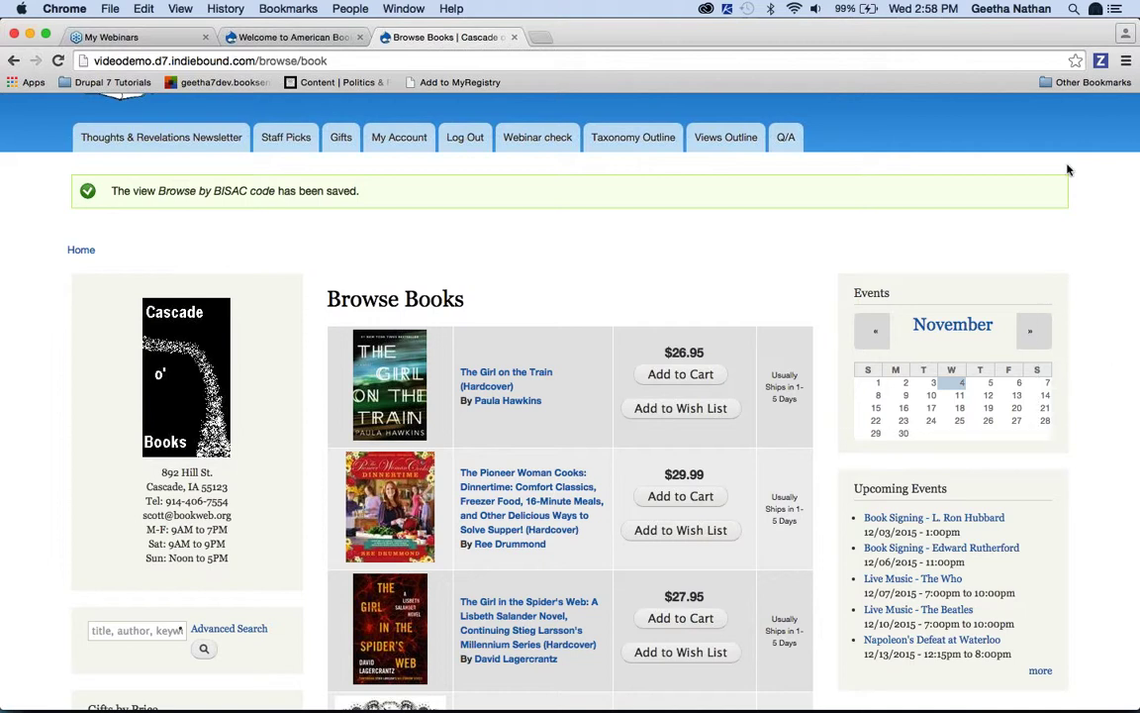
left_click(1125, 61)
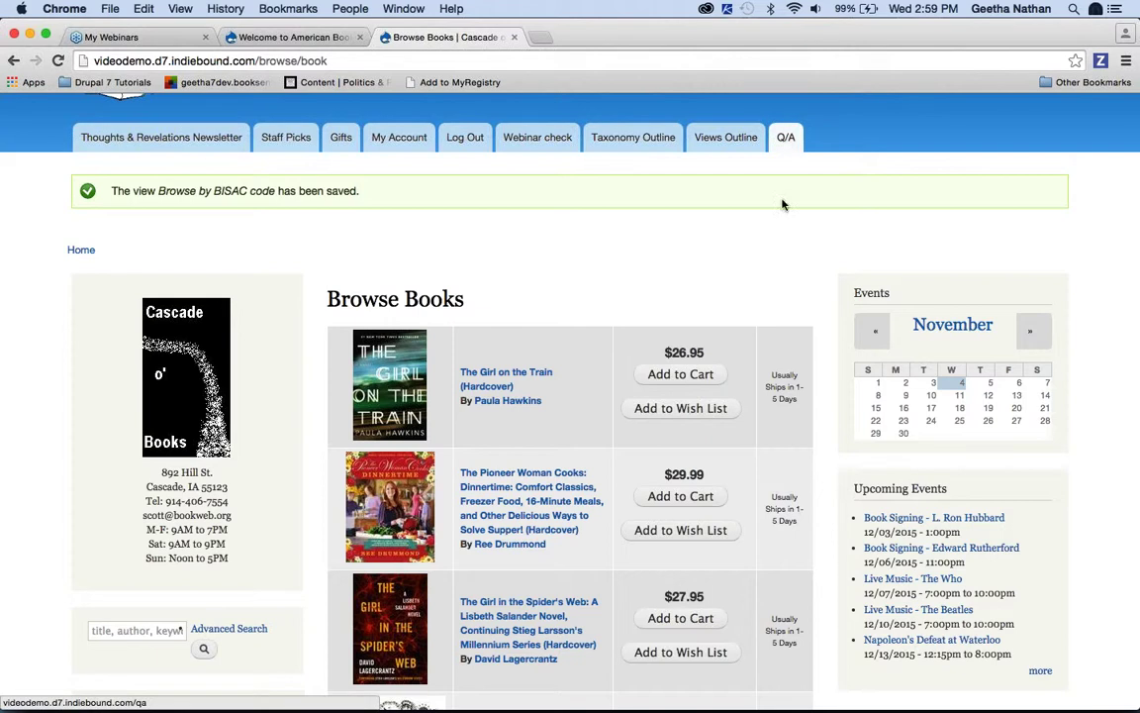
left_click(784, 139)
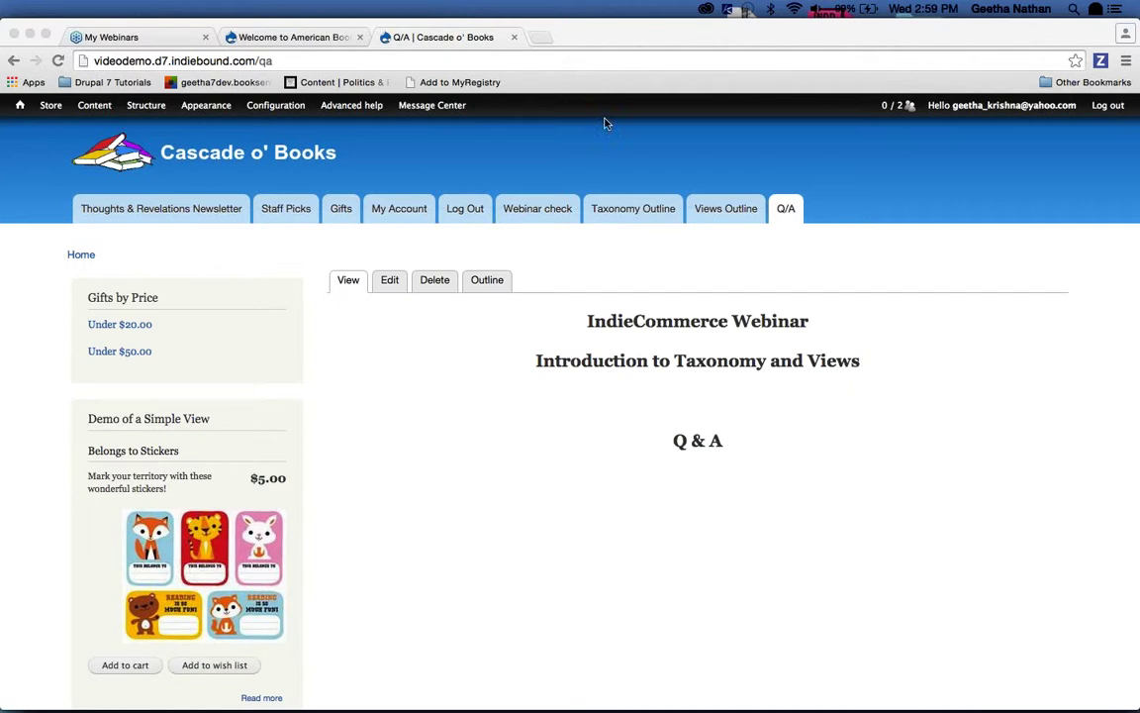
key("super+Tab")
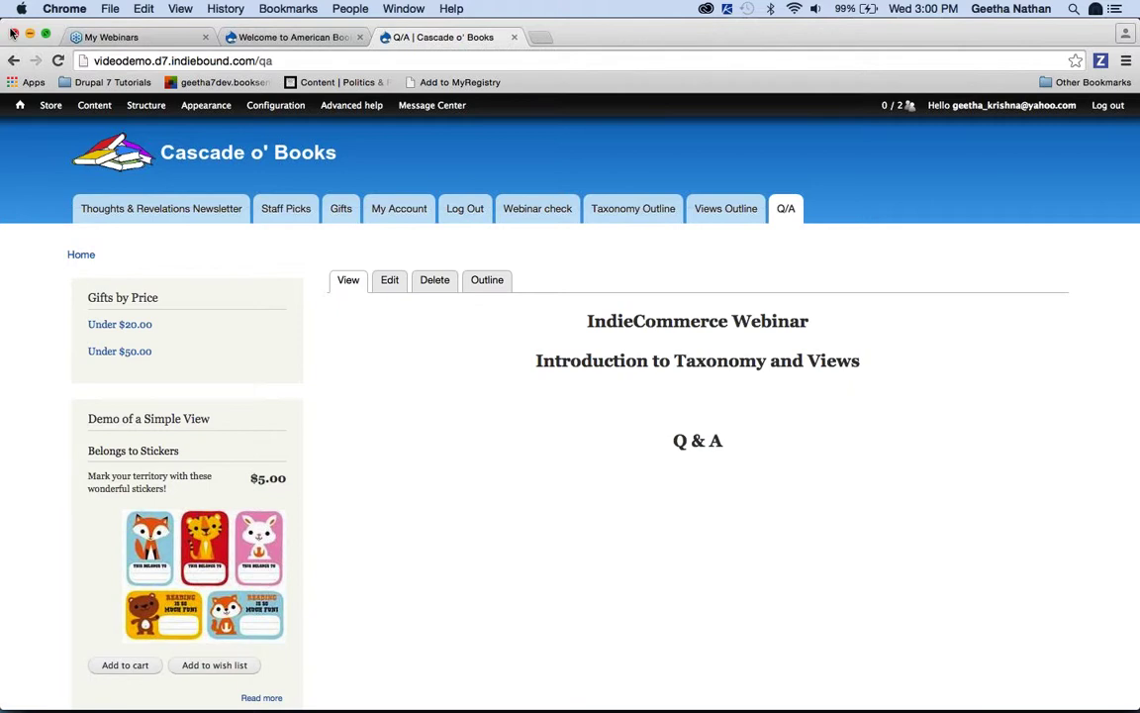
mouse_move(156, 303)
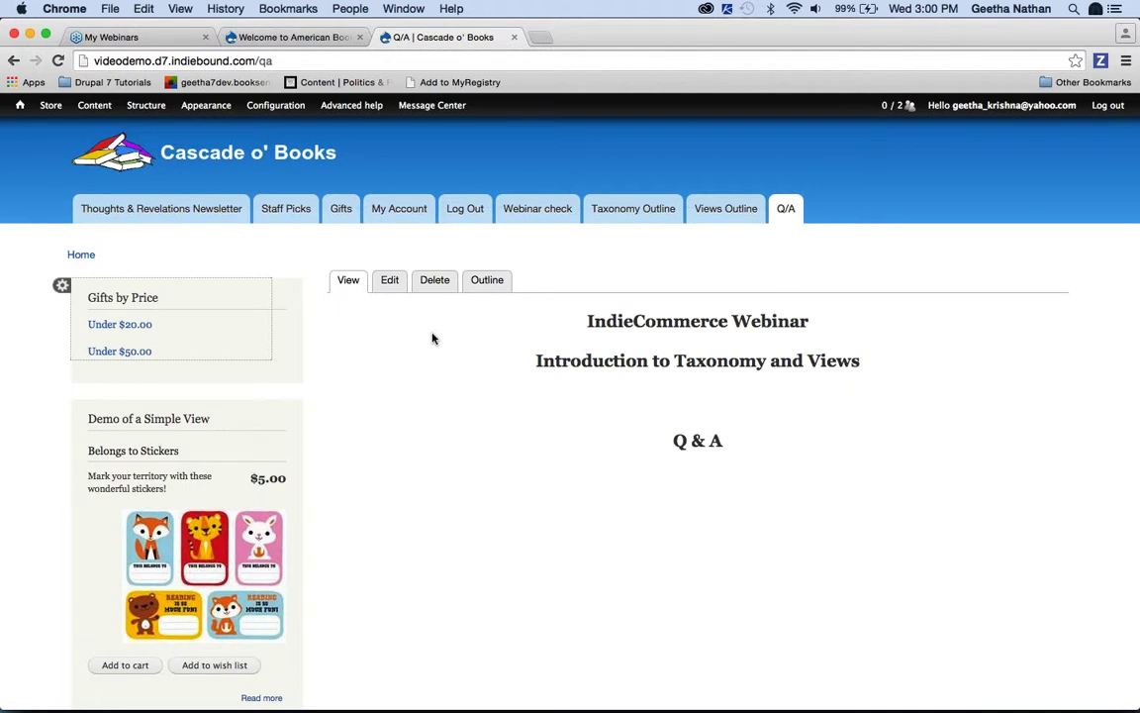
left_click(943, 420)
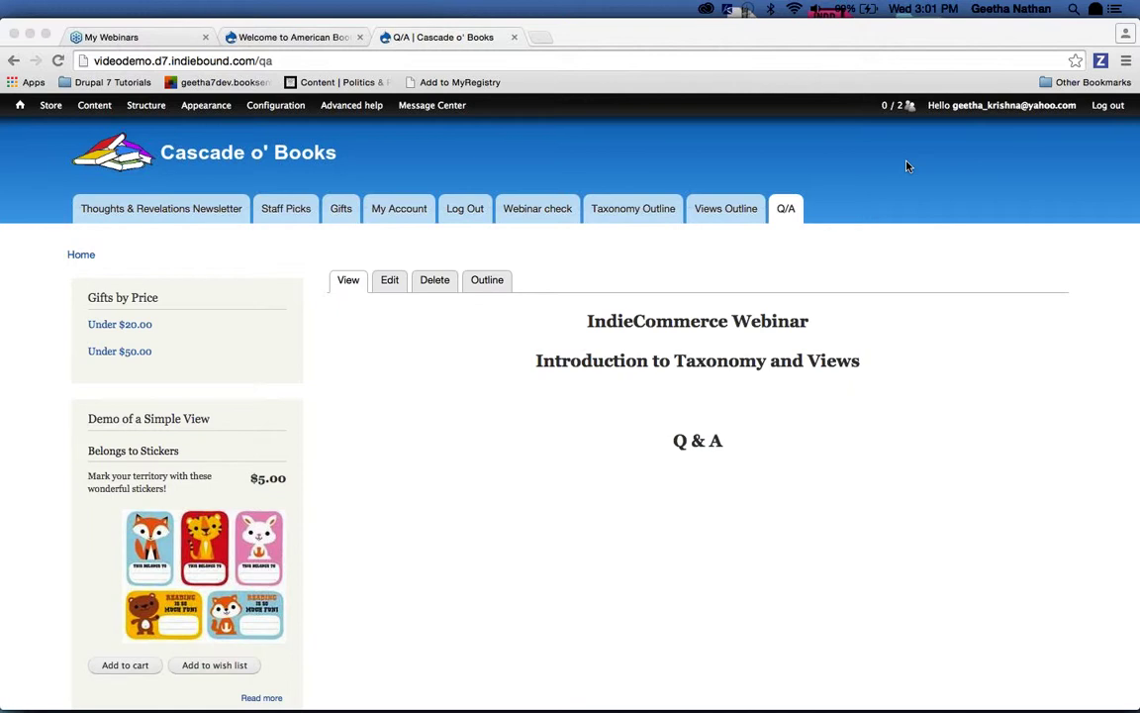
left_click(960, 157)
scroll(568, 636, "down", 3)
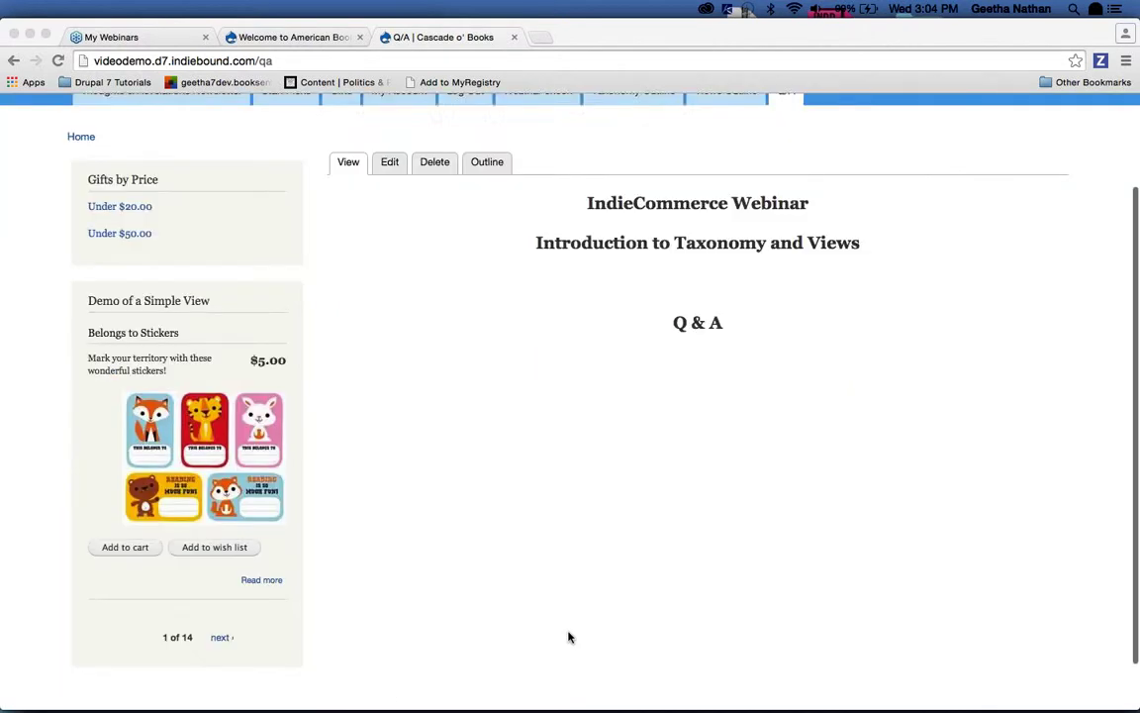
scroll(568, 636, "down", 1)
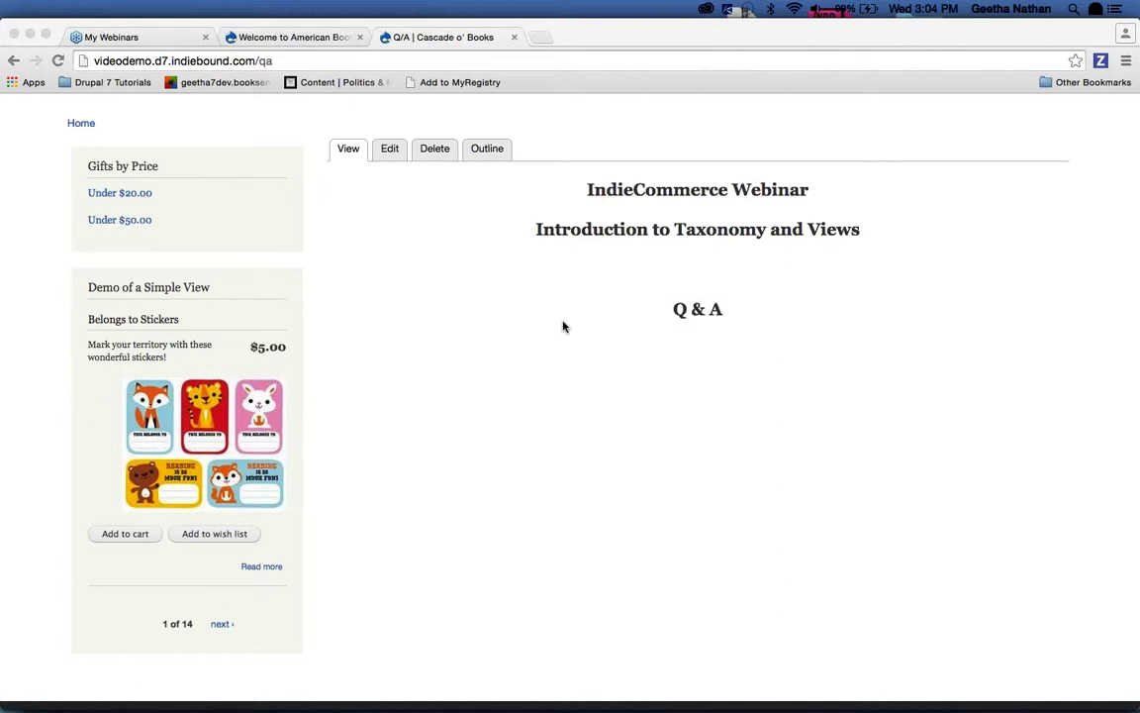
scroll(563, 326, "up", 3)
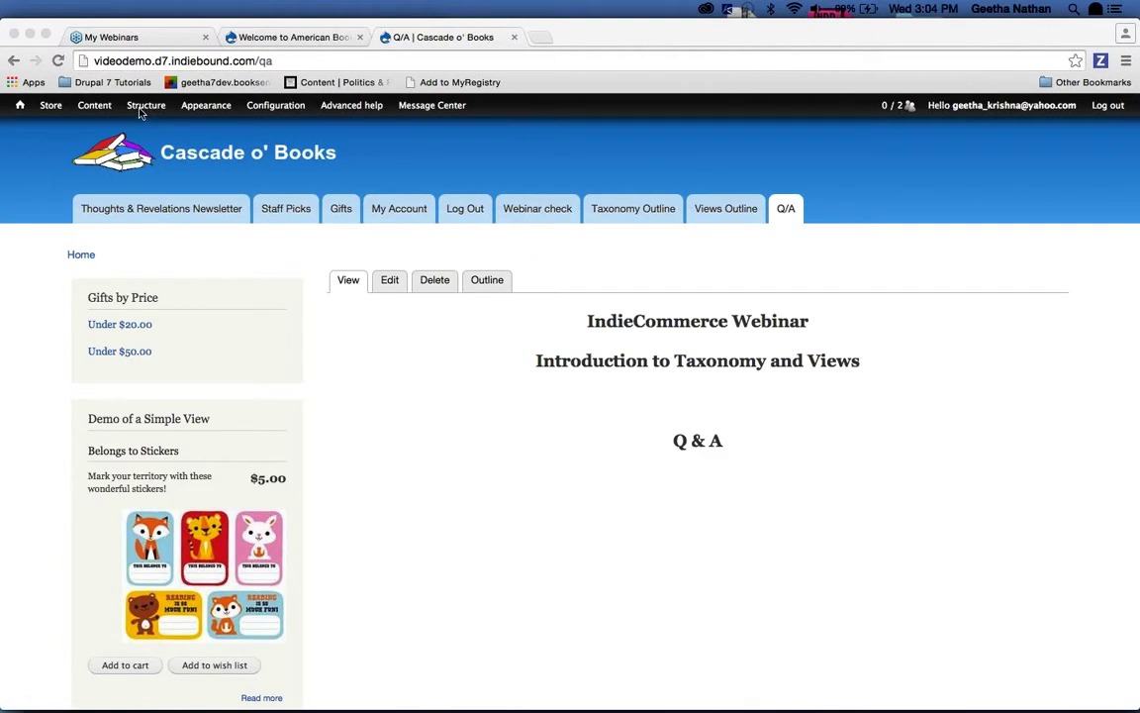
Step: Open the site's Views list and look through the available views as far as the sales reports
mouse_move(143, 107)
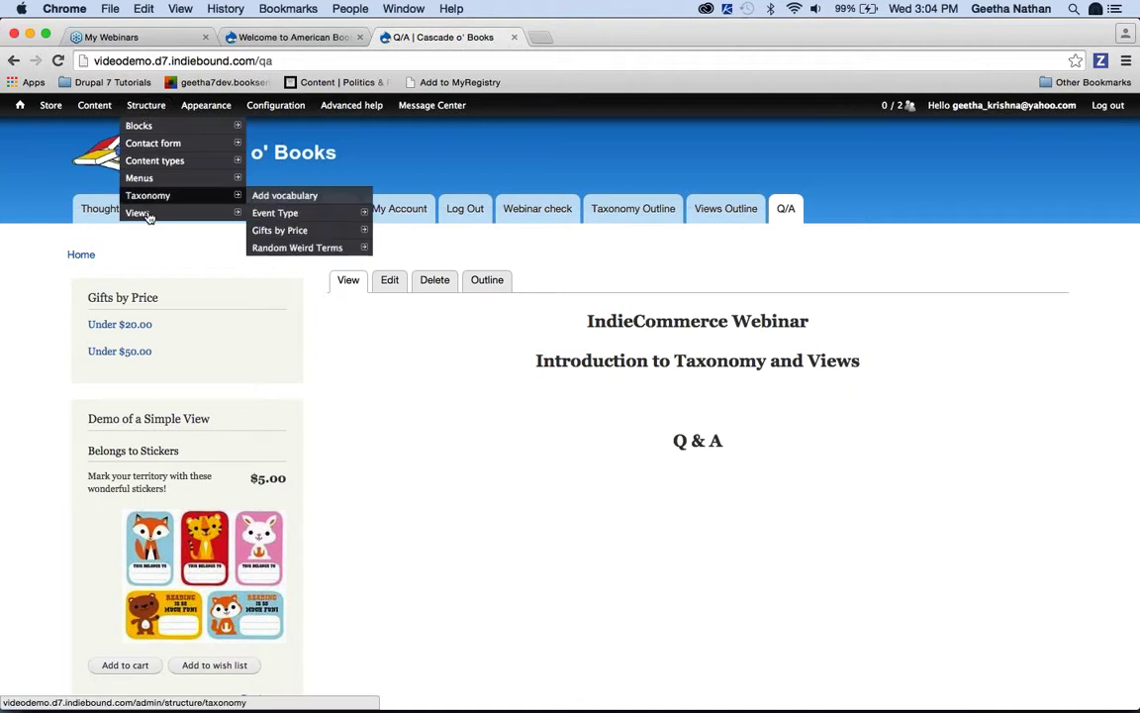
left_click(147, 214)
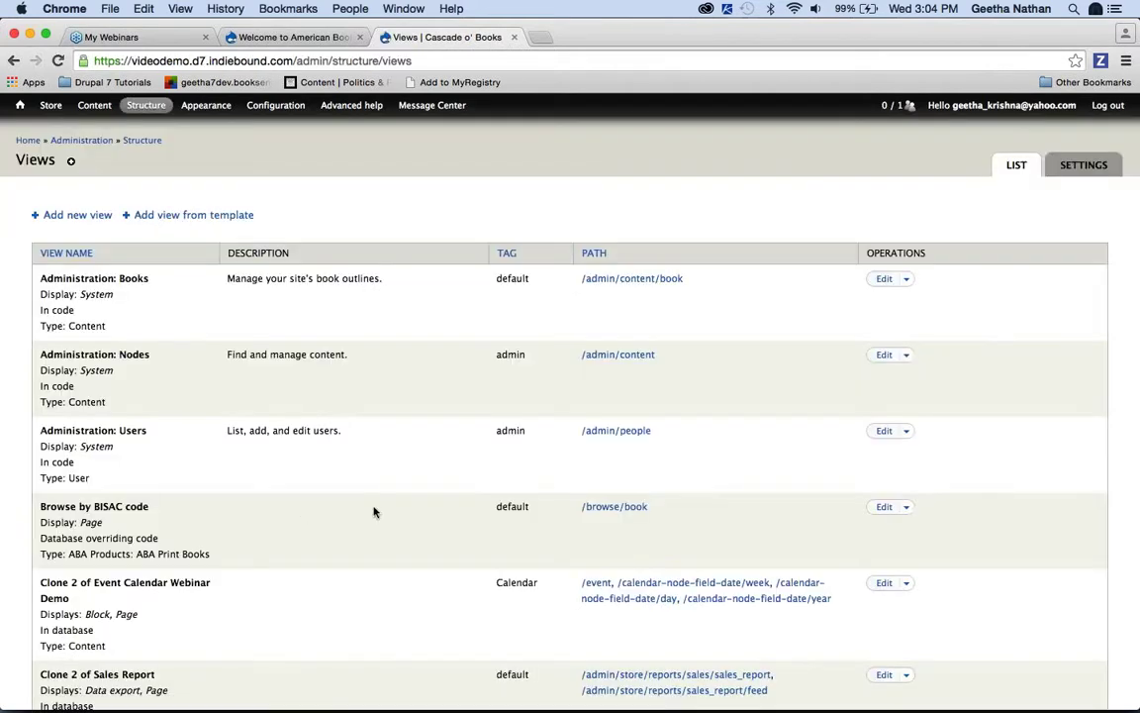
scroll(374, 511, "down", 15)
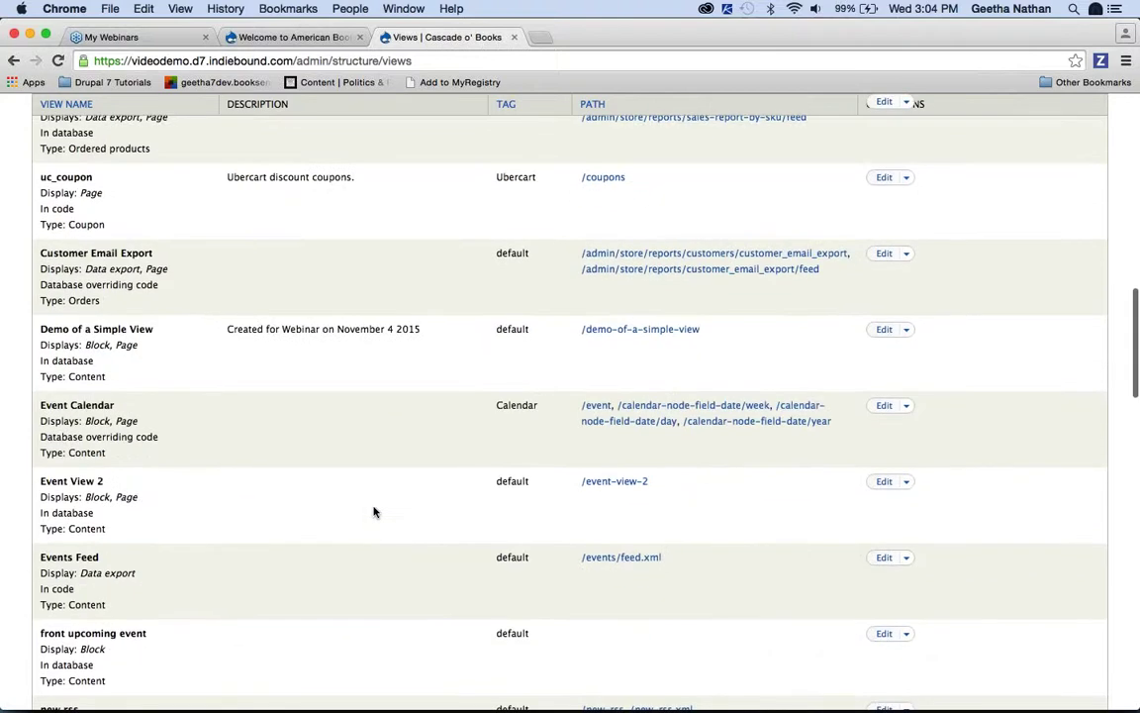
scroll(375, 512, "down", 2)
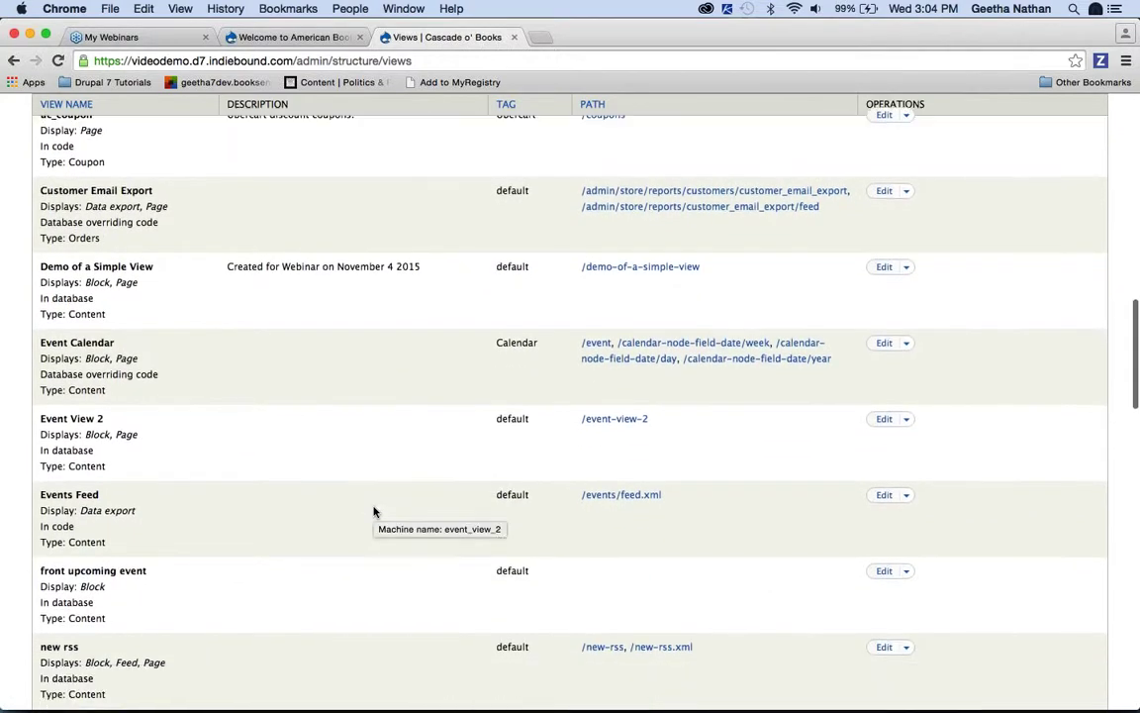
scroll(375, 512, "down", 5)
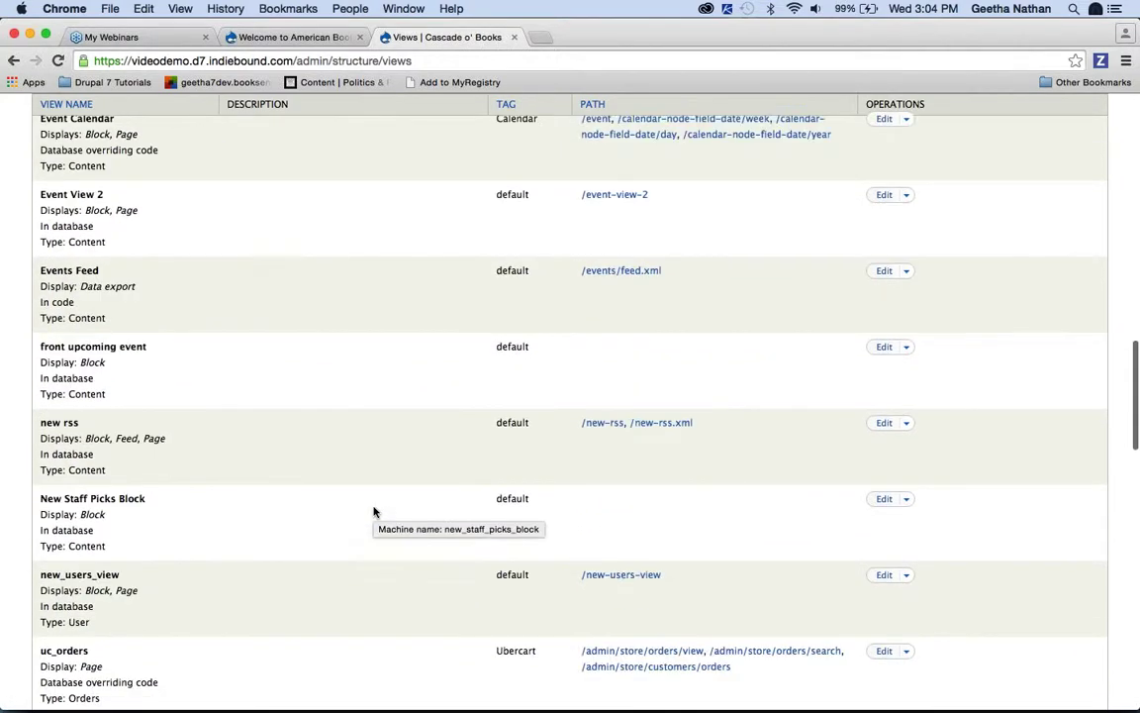
scroll(374, 511, "down", 4)
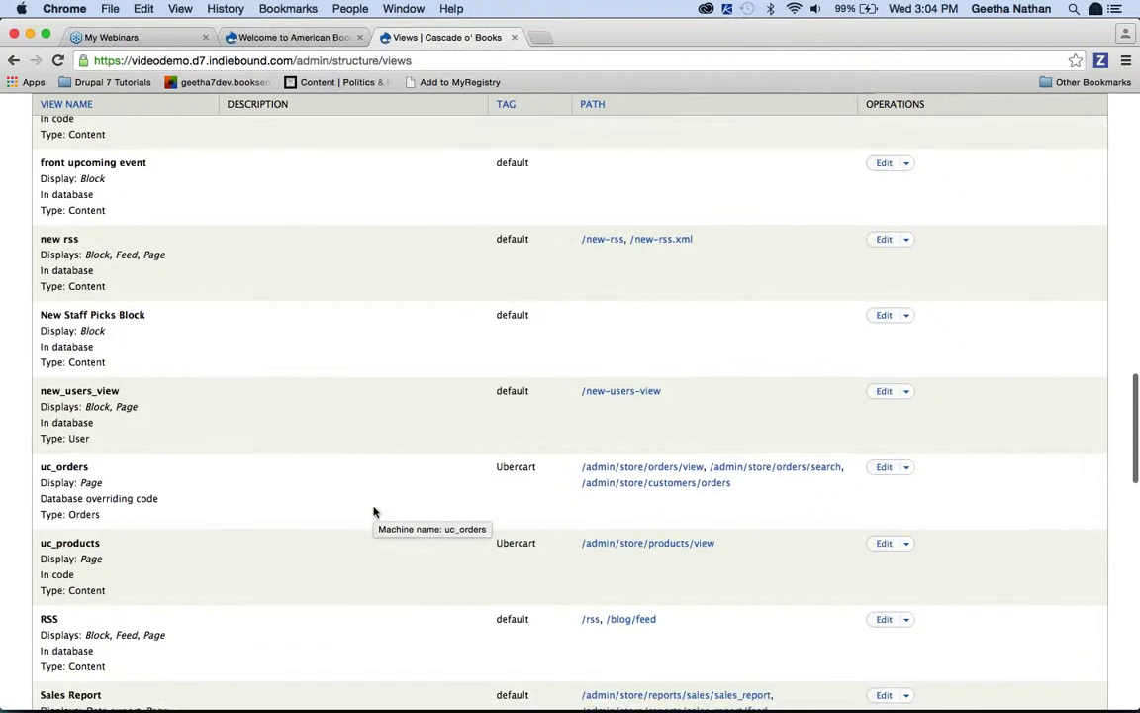
scroll(374, 512, "up", 2)
scroll(374, 509, "down", 1)
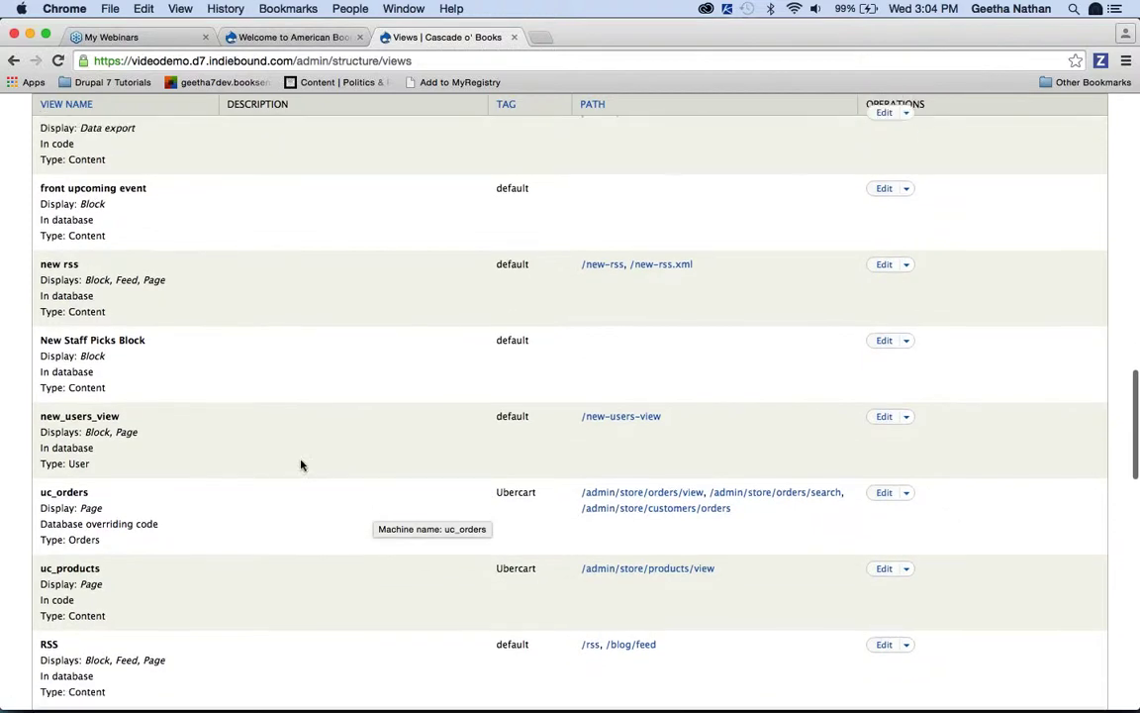
scroll(377, 463, "down", 4)
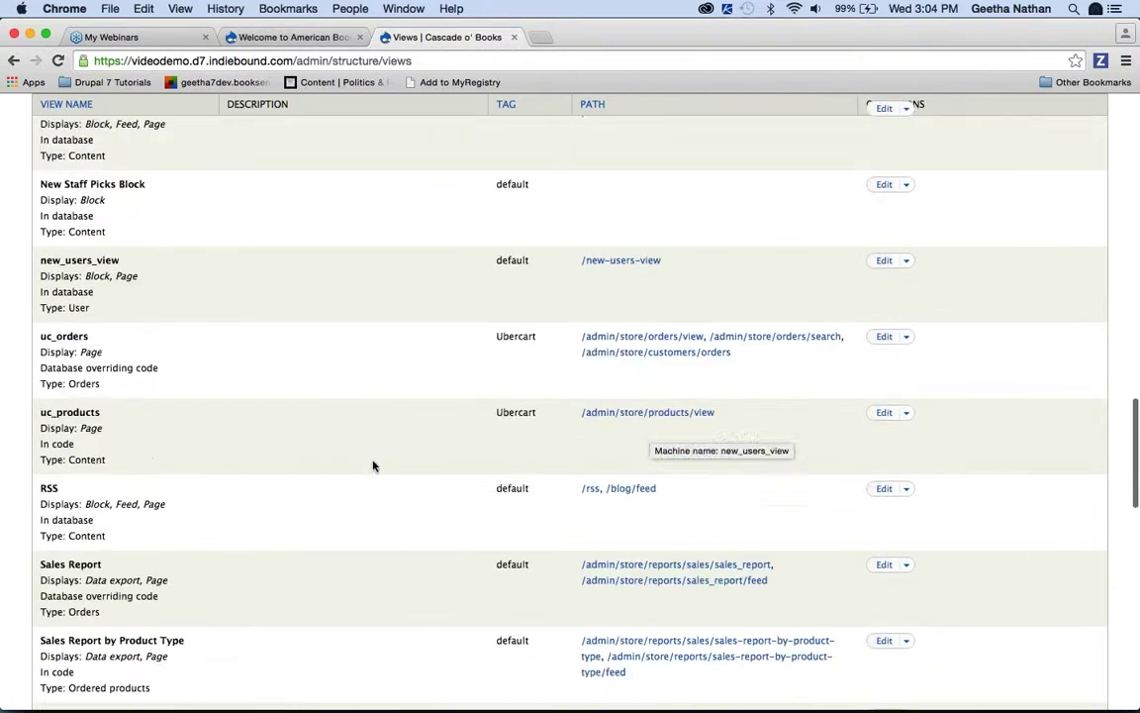
scroll(386, 463, "down", 2)
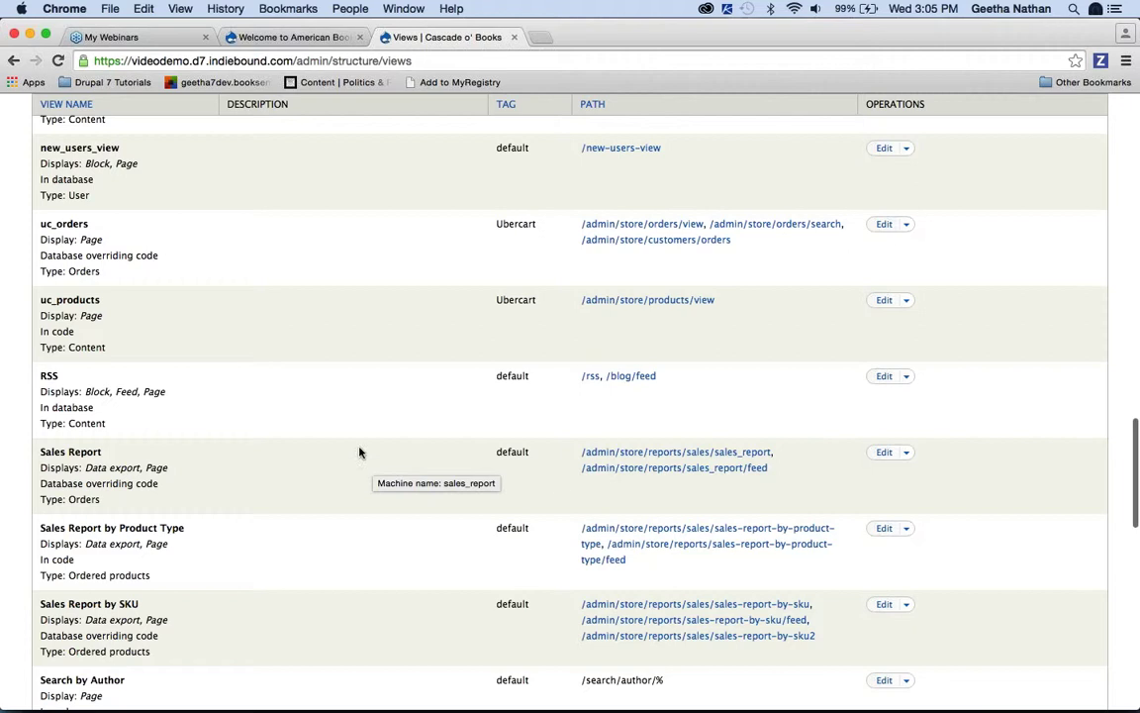
Step: Find Demo of a Simple View in the Views list, open it for editing and expand its Advanced settings
scroll(360, 452, "up", 1)
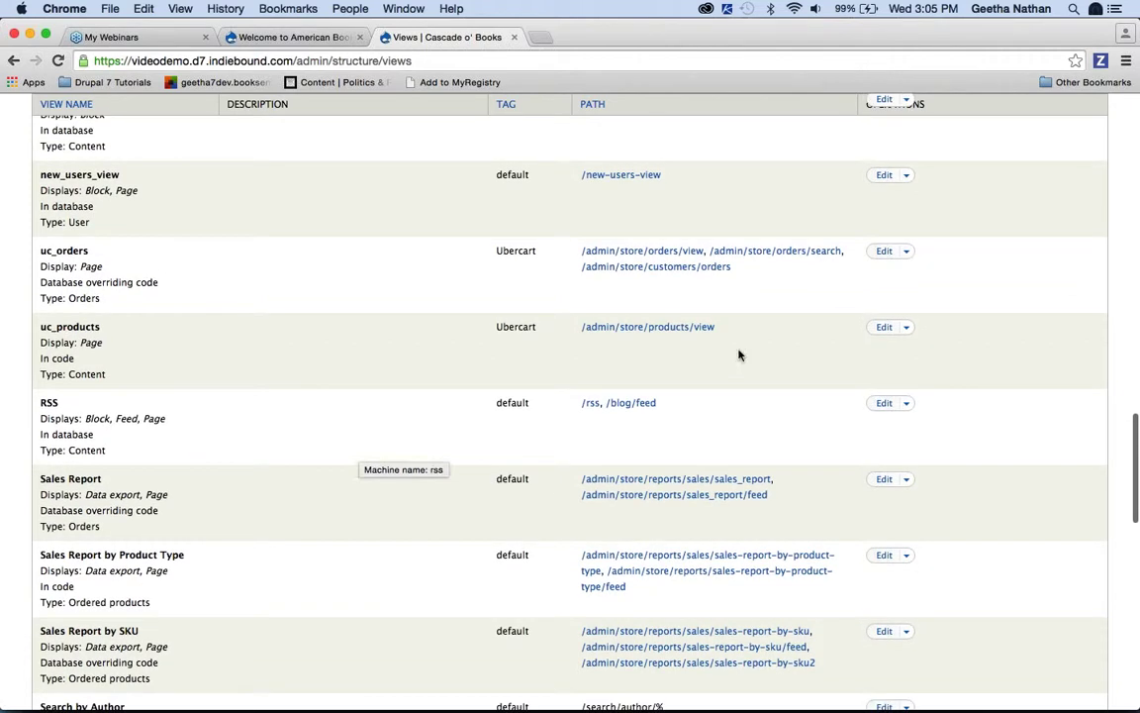
scroll(494, 418, "up", 3)
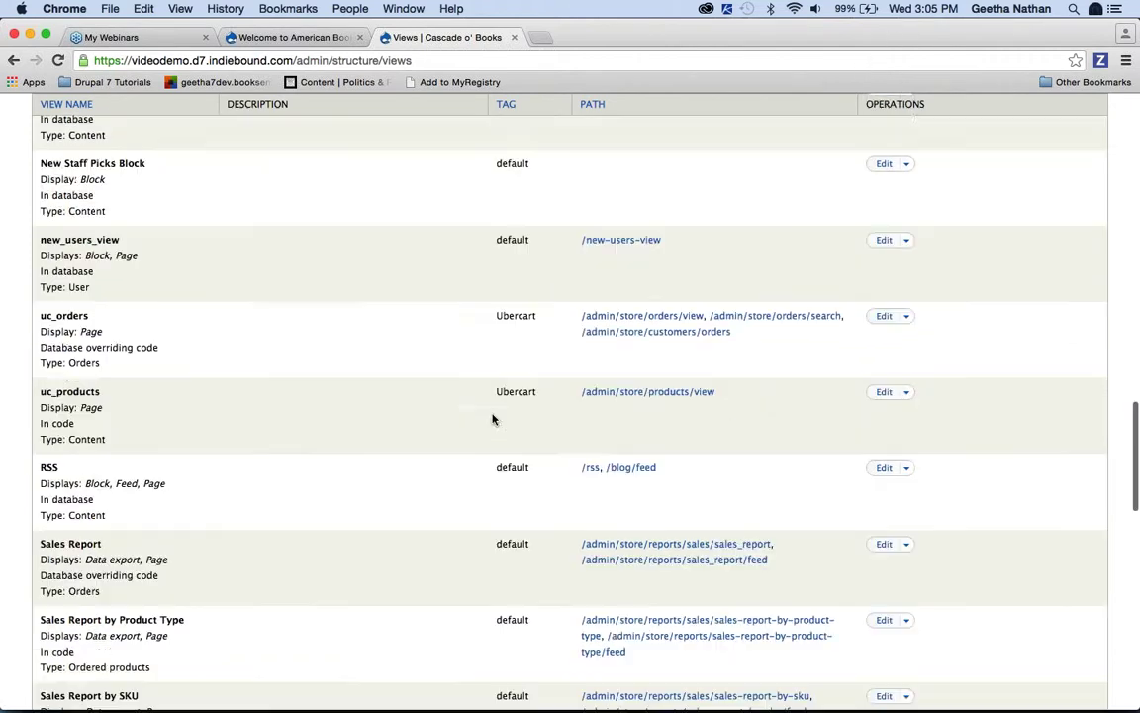
scroll(493, 418, "up", 7)
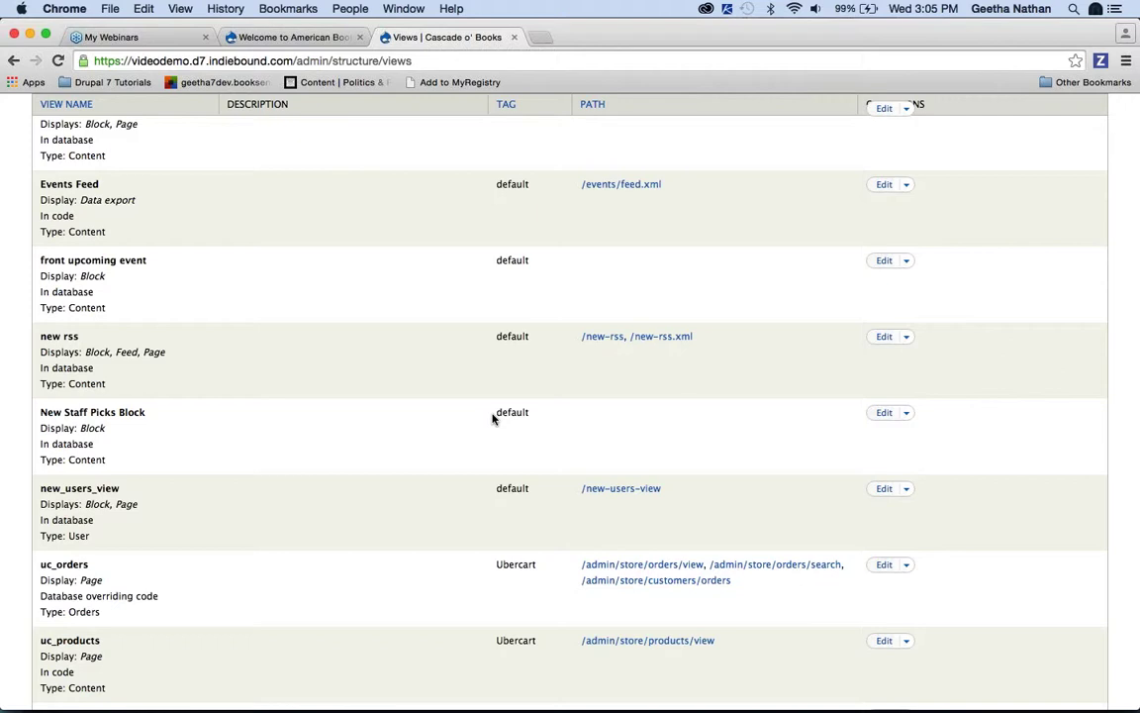
scroll(494, 418, "up", 2)
scroll(494, 418, "up", 14)
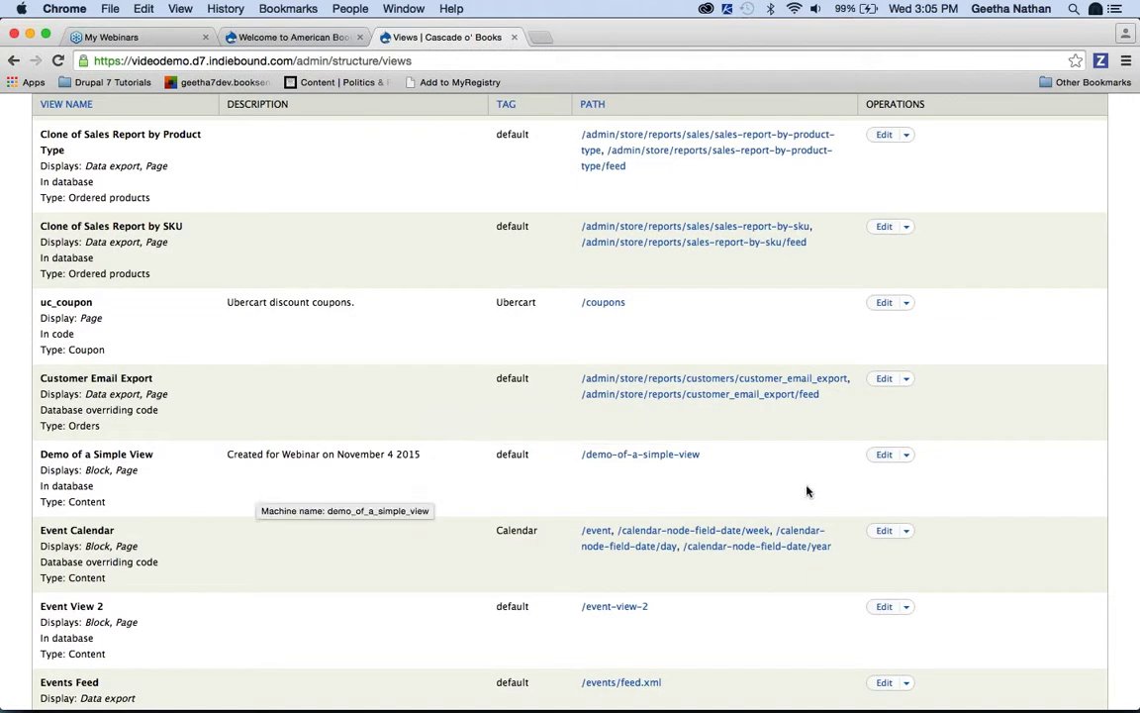
left_click(883, 454)
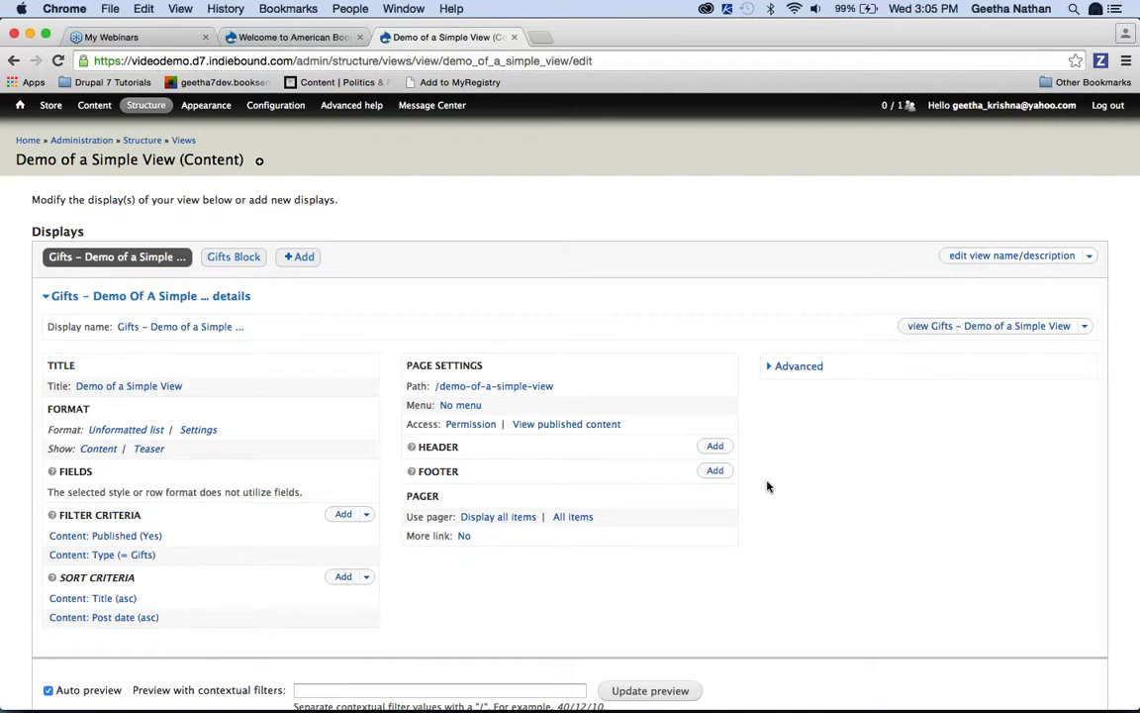
left_click(797, 366)
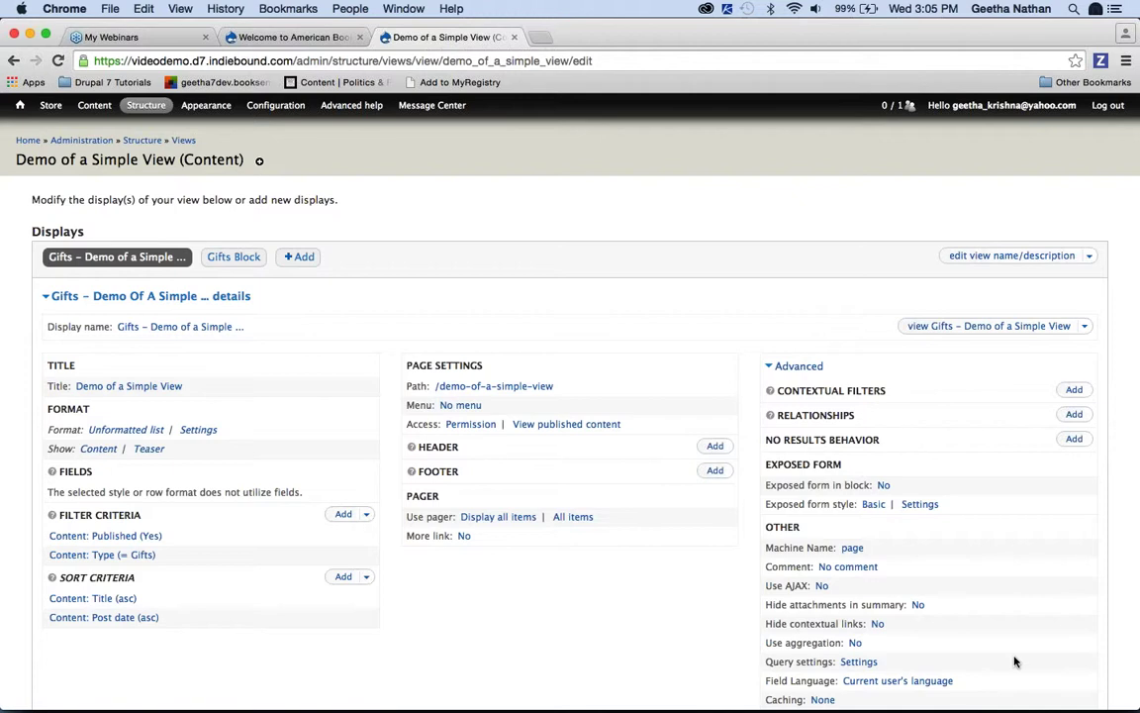
Step: Review the relationships available to add to the Demo of a Simple View, and close the list without adding any
scroll(1125, 623, "down", 2)
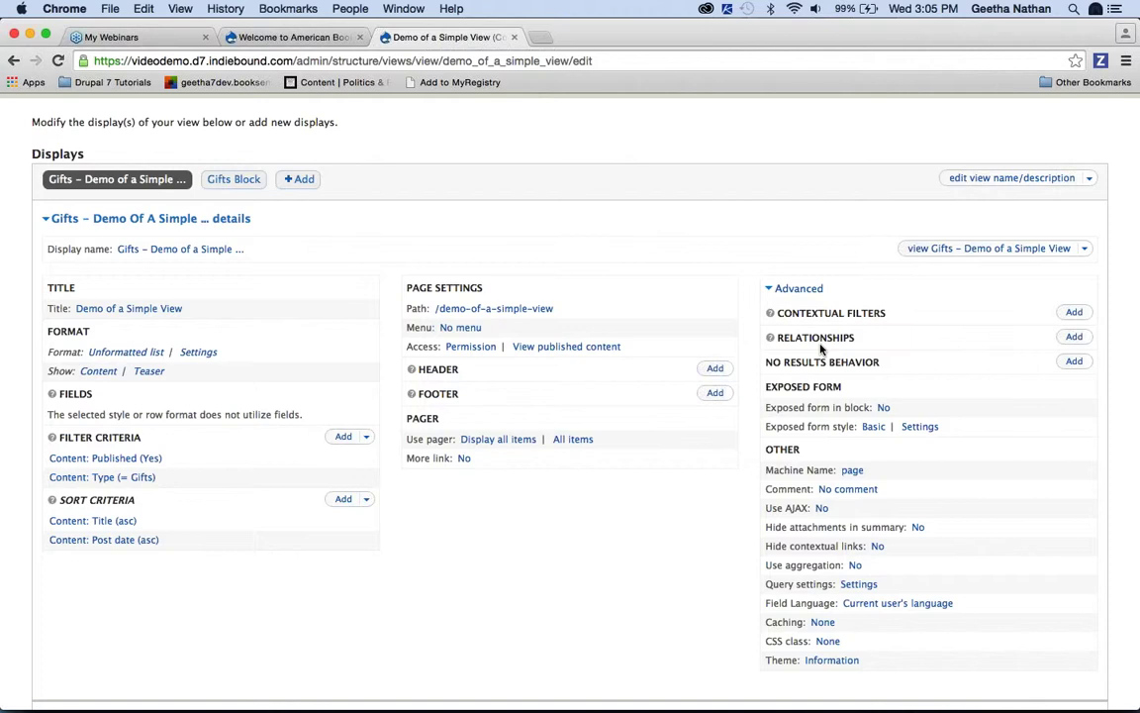
left_click(1077, 338)
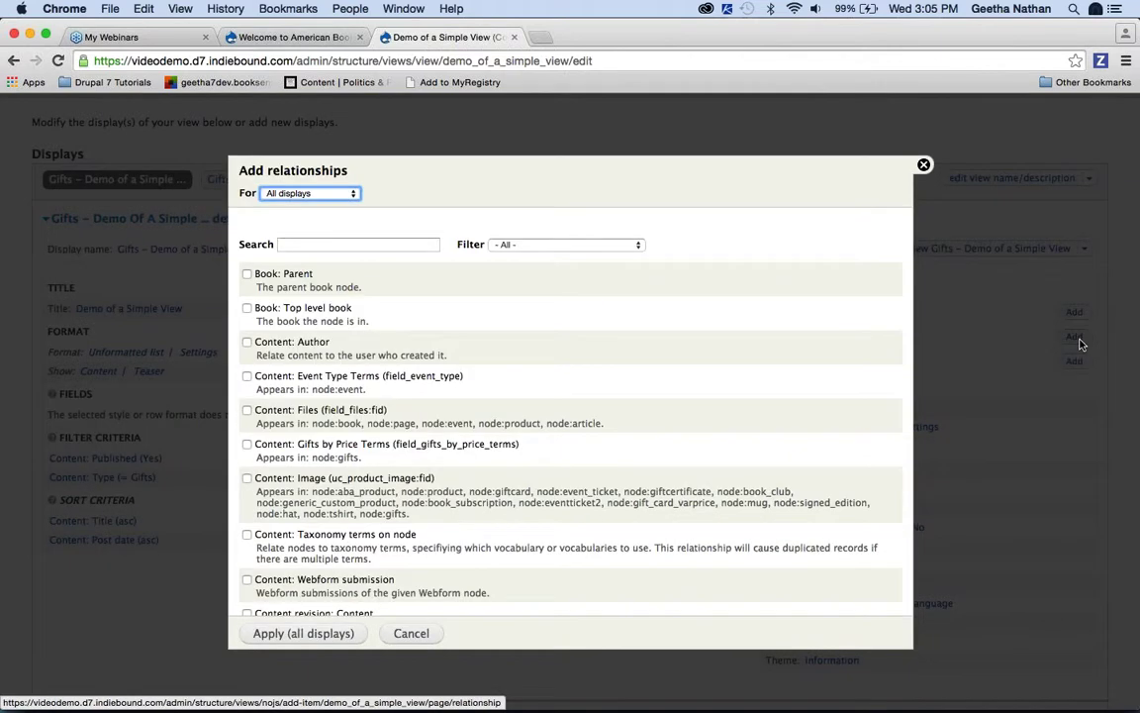
left_click(923, 165)
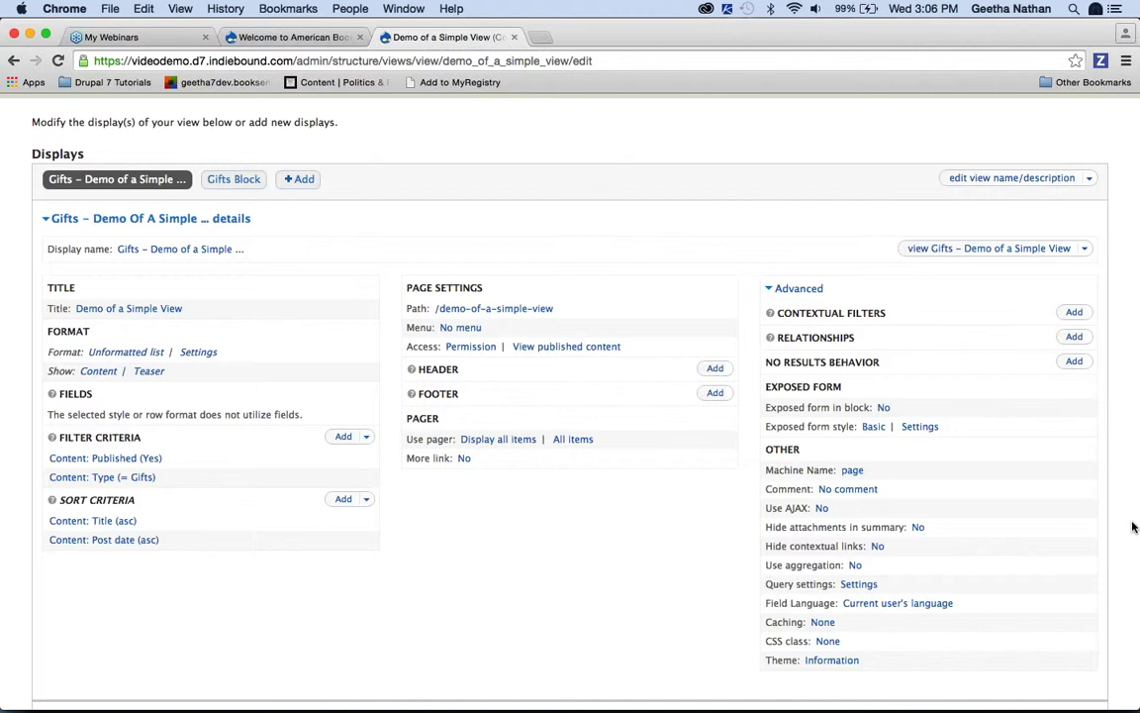
Step: Review the contextual filters available for the Demo of a Simple View, and close the list without adding any
left_click(1075, 312)
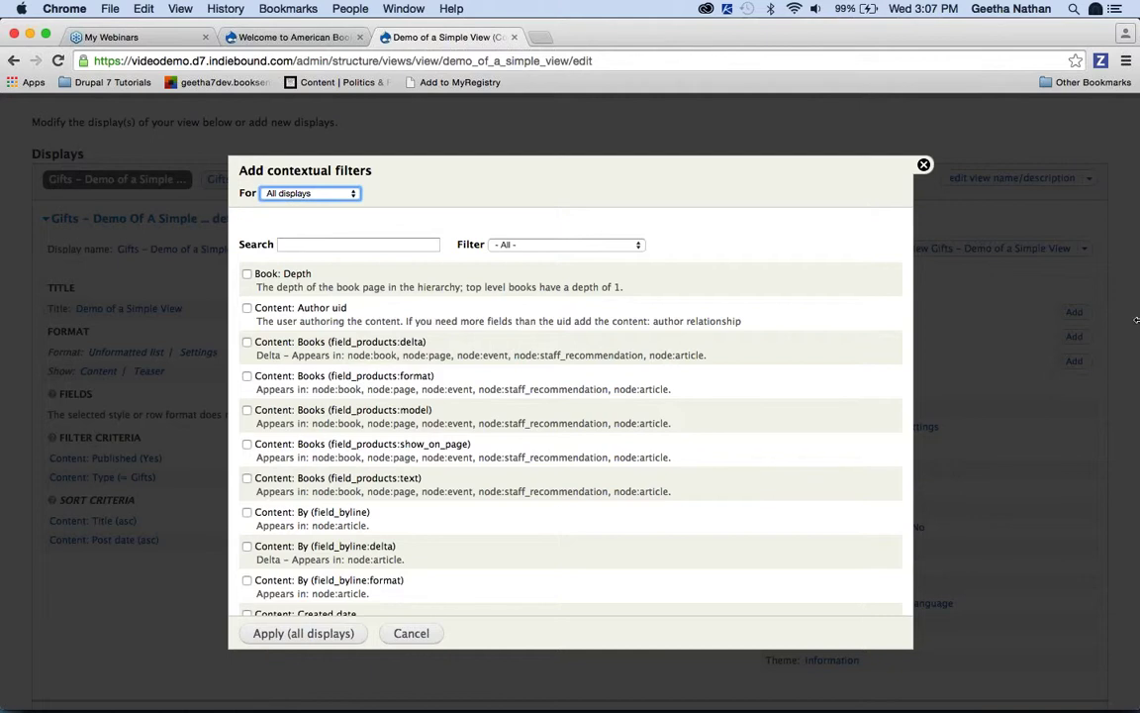
left_click(923, 165)
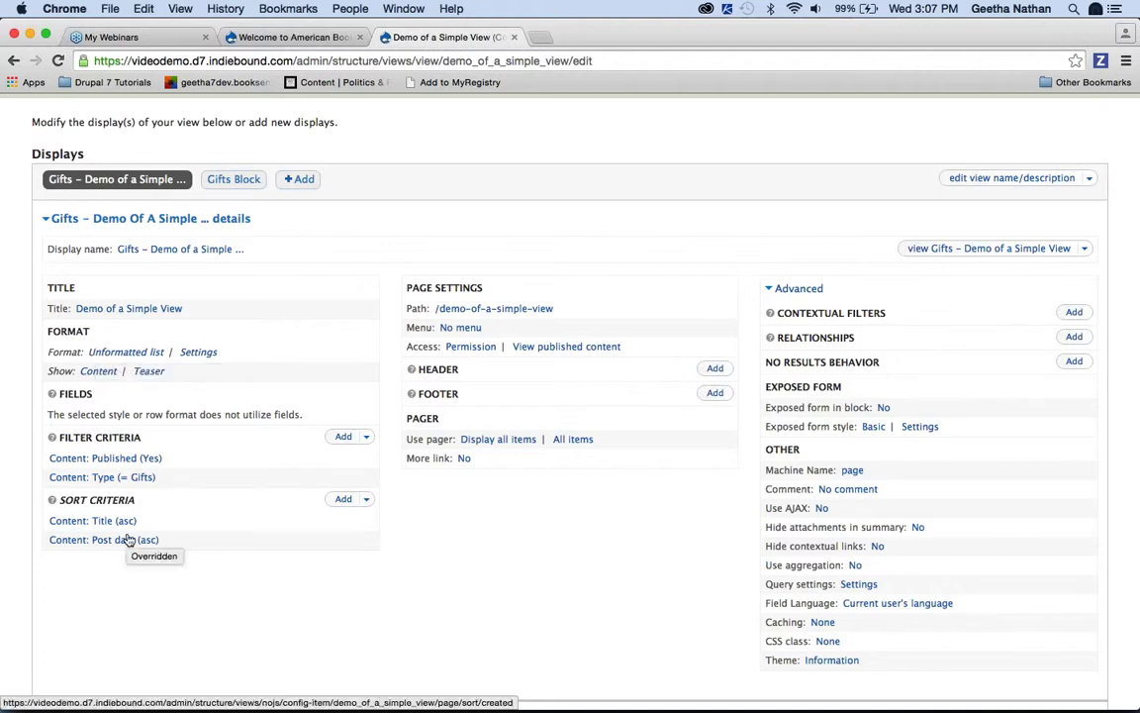
left_click(1110, 75)
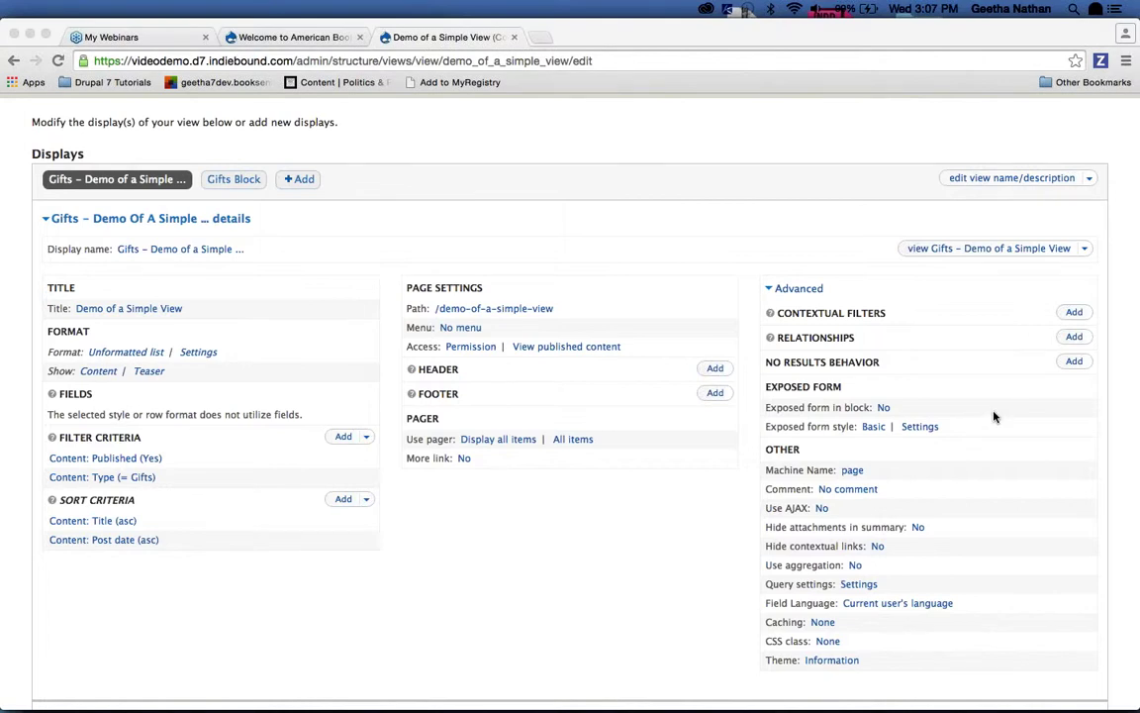